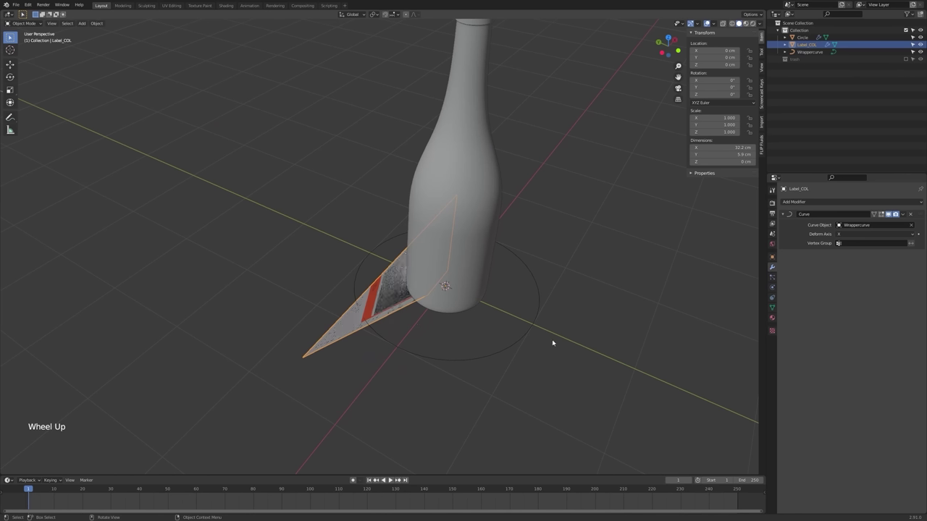
- Compare the label's flat mesh in Edit Mode with its curve-deformed shape in Object Mode
{"action": "left_click", "coordinate": [493, 354]}
{"action": "middle_click_drag", "start_coordinate": [493, 354], "coordinate": [456, 337], "text": "shift"}
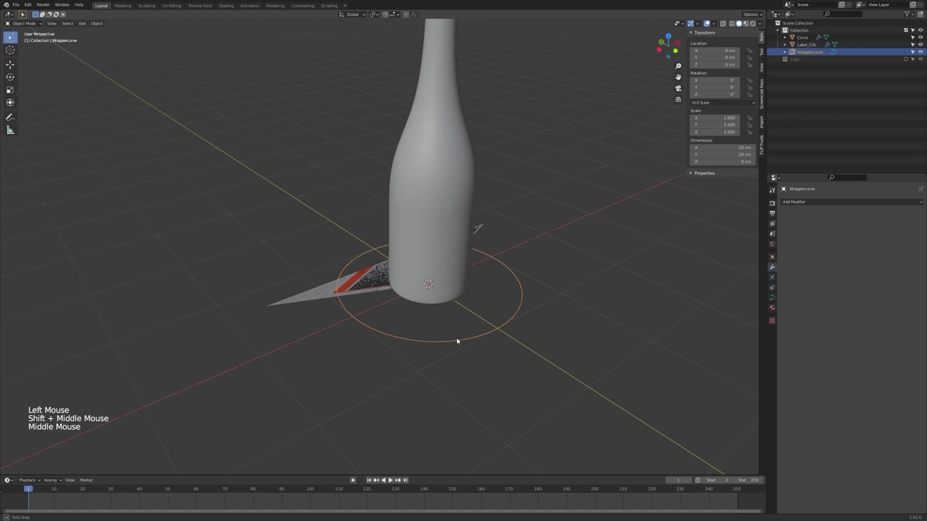
{"action": "left_click", "coordinate": [380, 286]}
{"action": "middle_click_drag", "start_coordinate": [380, 286], "coordinate": [354, 335]}
{"action": "key", "text": "Tab"}
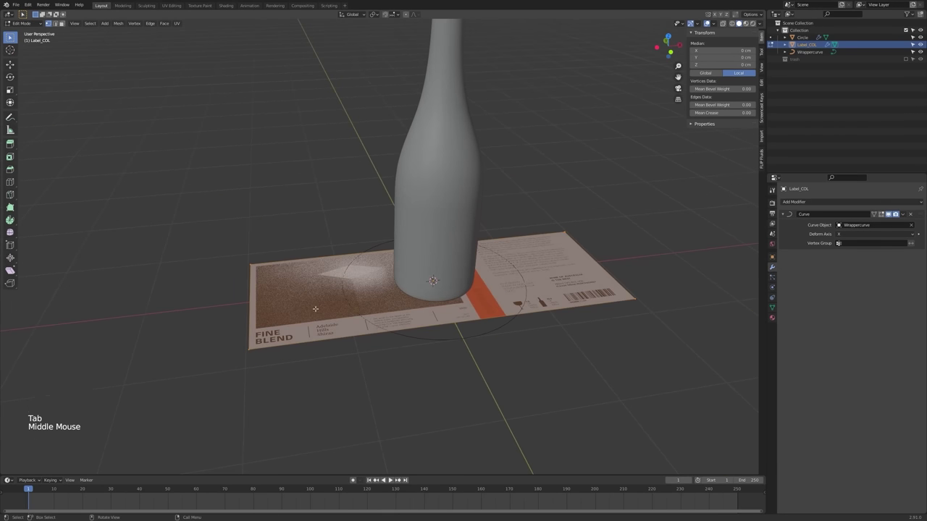
{"action": "key", "text": "Tab"}
{"action": "middle_click_drag", "start_coordinate": [409, 314], "coordinate": [318, 412]}
- Subdivide the label mesh along its length with 154 evenly spaced loop cuts, keeping them centred, and clear the selection
{"action": "key", "text": "Tab"}
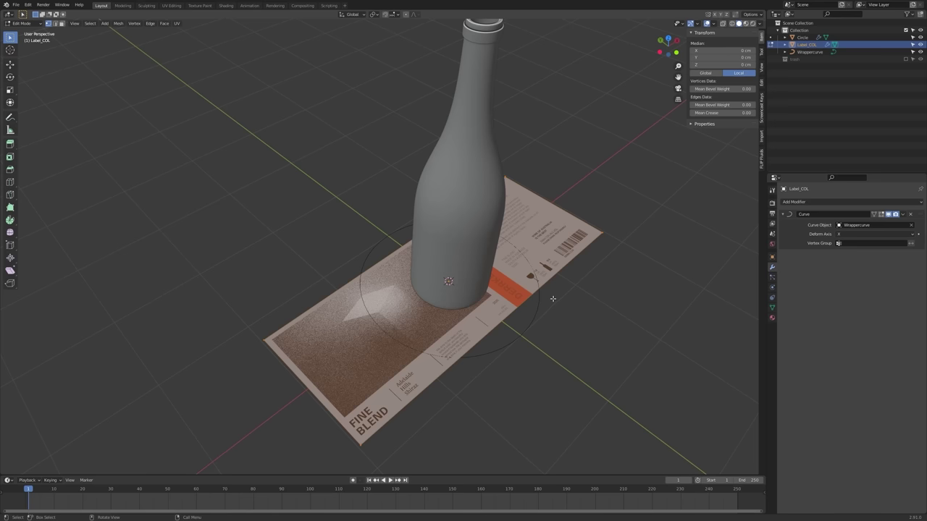
{"action": "middle_click_drag", "start_coordinate": [552, 298], "coordinate": [481, 297], "text": "shift"}
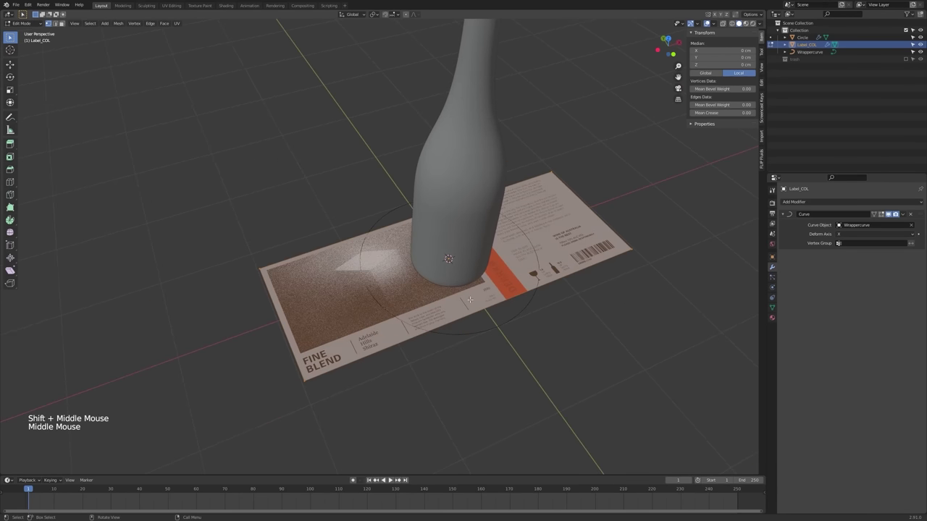
{"action": "key", "text": "ctrl+r"}
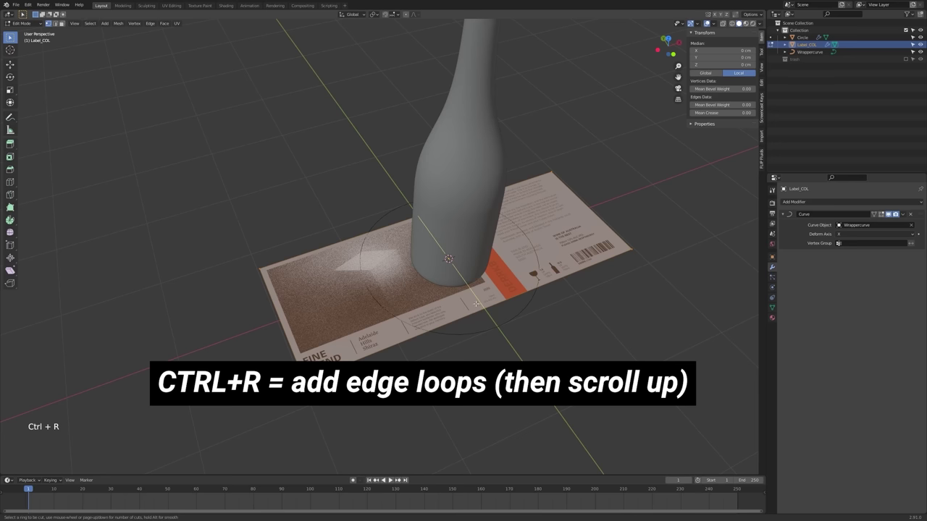
{"action": "scroll", "coordinate": [476, 303], "scroll_direction": "up", "scroll_amount": 14}
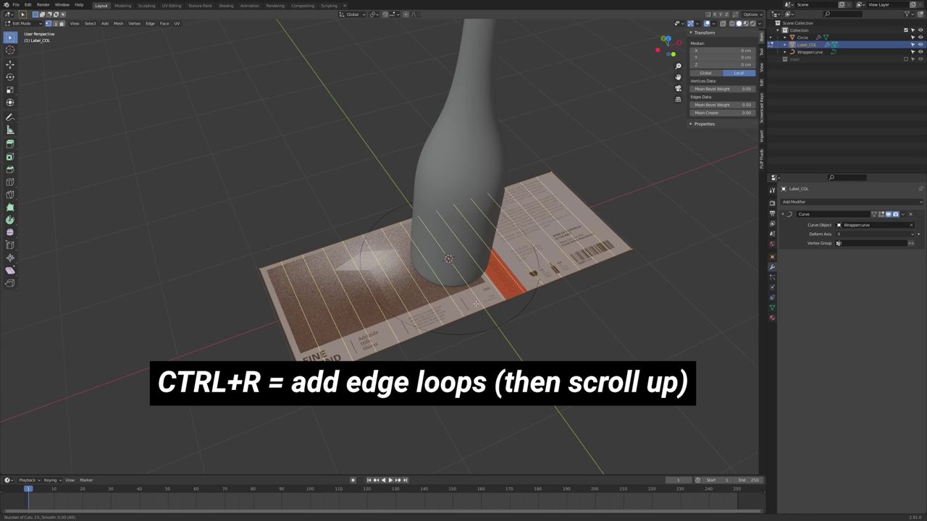
{"action": "scroll", "coordinate": [475, 302], "scroll_direction": "up", "scroll_amount": 20}
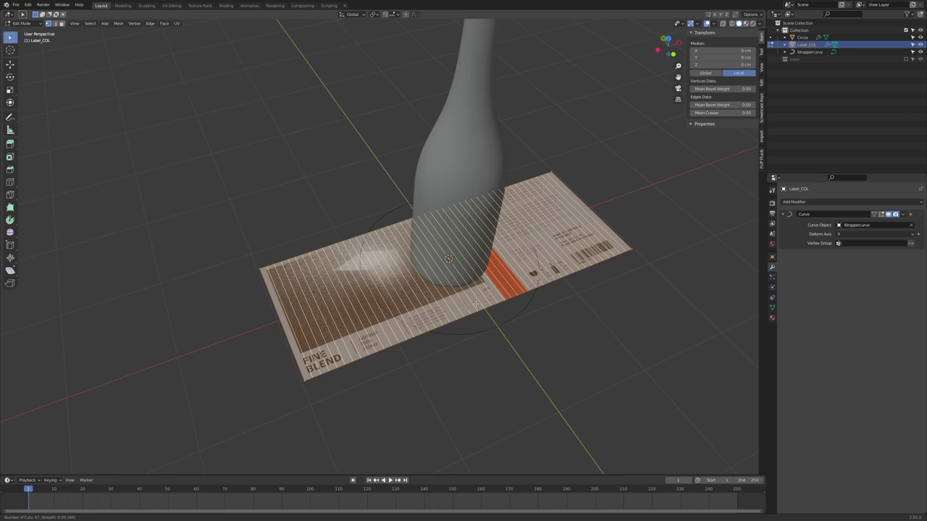
{"action": "scroll", "coordinate": [476, 304], "scroll_direction": "up", "scroll_amount": 20}
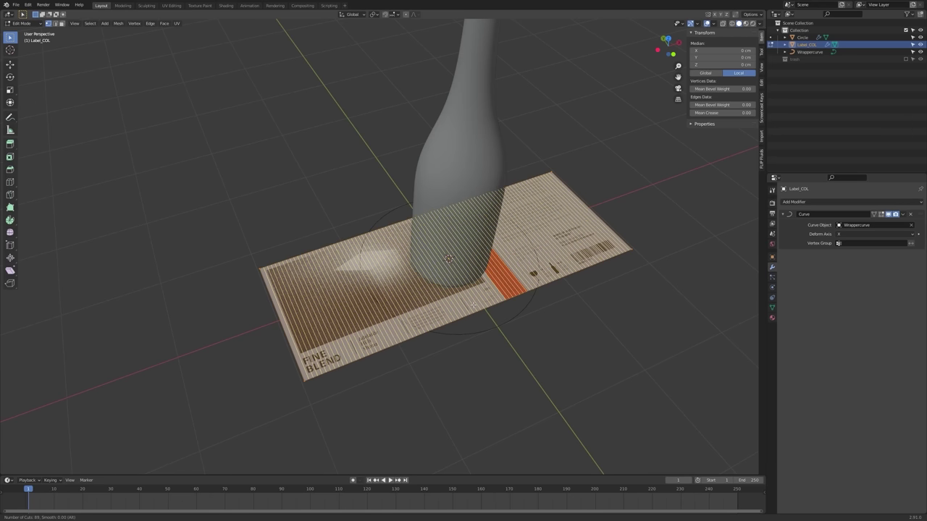
{"action": "scroll", "coordinate": [474, 303], "scroll_direction": "up", "scroll_amount": 20}
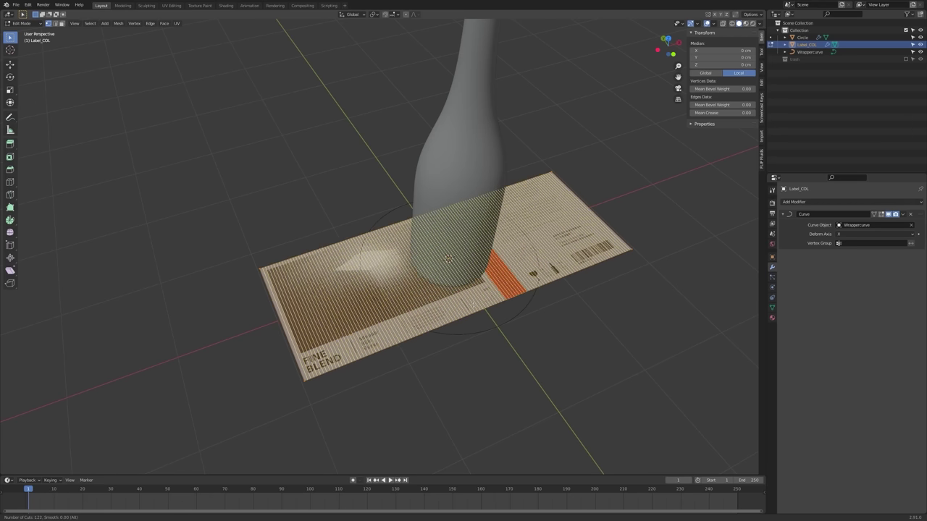
{"action": "scroll", "coordinate": [474, 303], "scroll_direction": "up", "scroll_amount": 20}
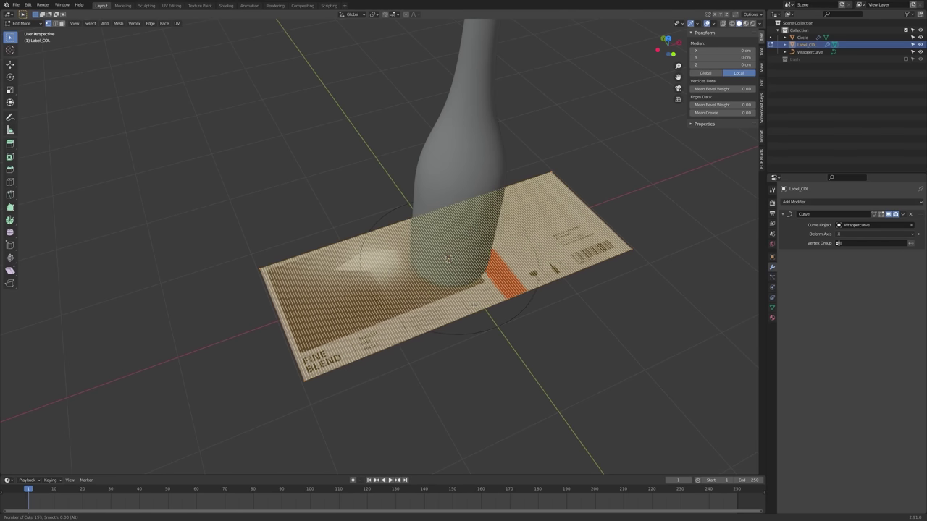
{"action": "left_click", "coordinate": [474, 304]}
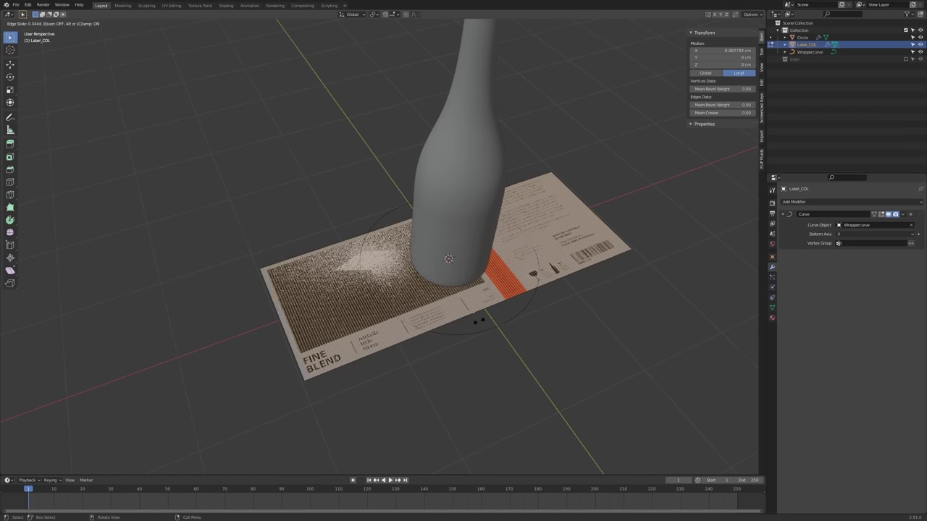
{"action": "right_click", "coordinate": [533, 289]}
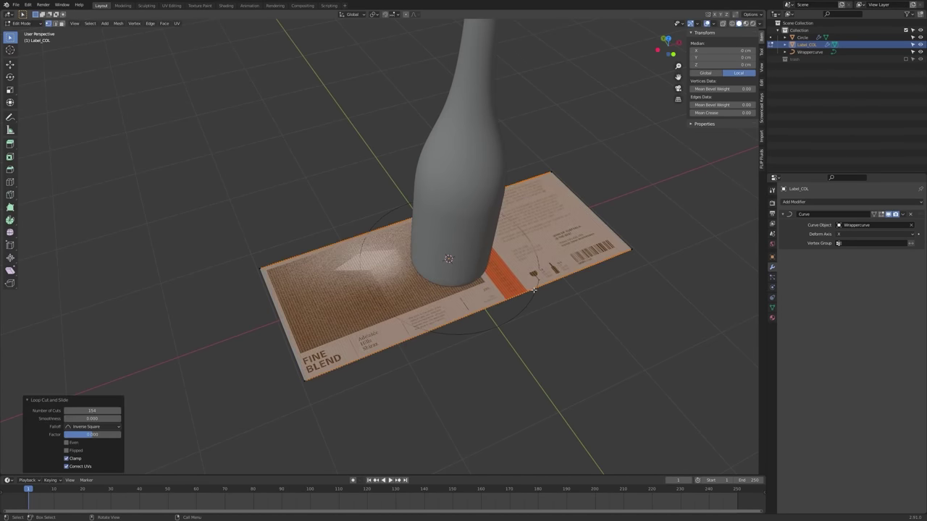
{"action": "key", "text": "alt+a"}
{"action": "middle_click_drag", "start_coordinate": [477, 334], "coordinate": [456, 214]}
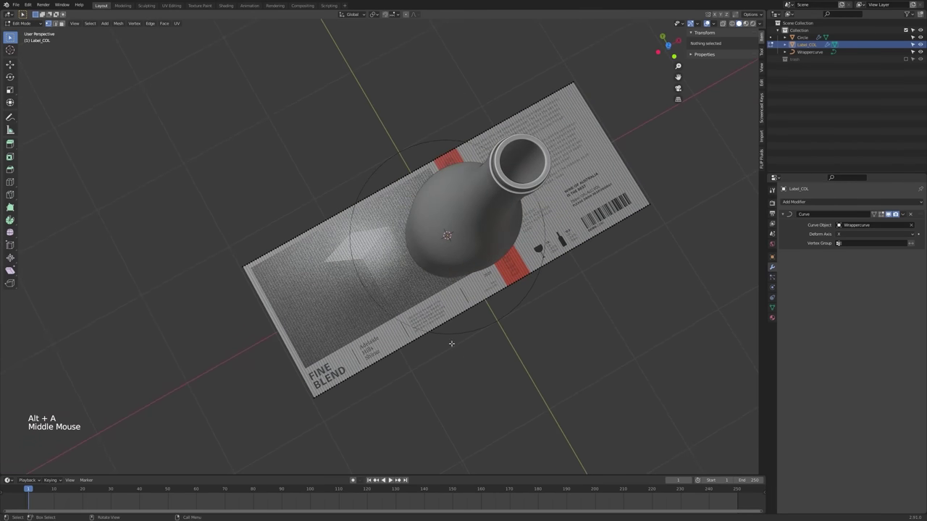
{"action": "middle_click_drag", "start_coordinate": [376, 336], "coordinate": [396, 303]}
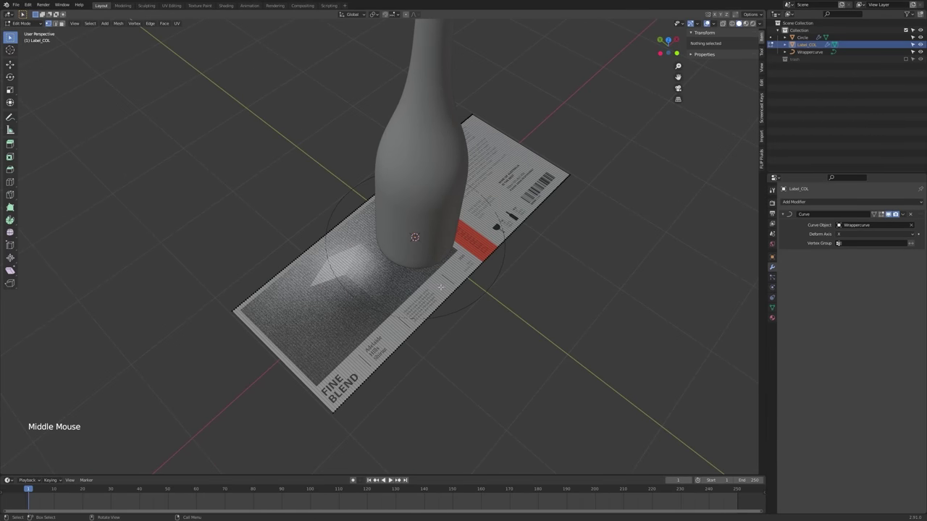
{"action": "key", "text": "ctrl+r"}
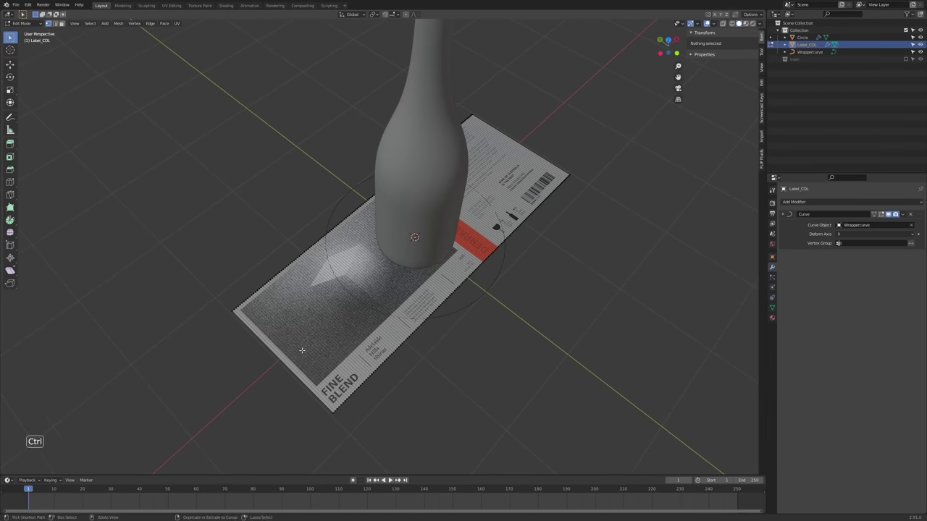
{"action": "scroll", "coordinate": [287, 342], "scroll_direction": "up", "scroll_amount": 9}
{"action": "scroll", "coordinate": [287, 342], "scroll_direction": "down", "scroll_amount": 7}
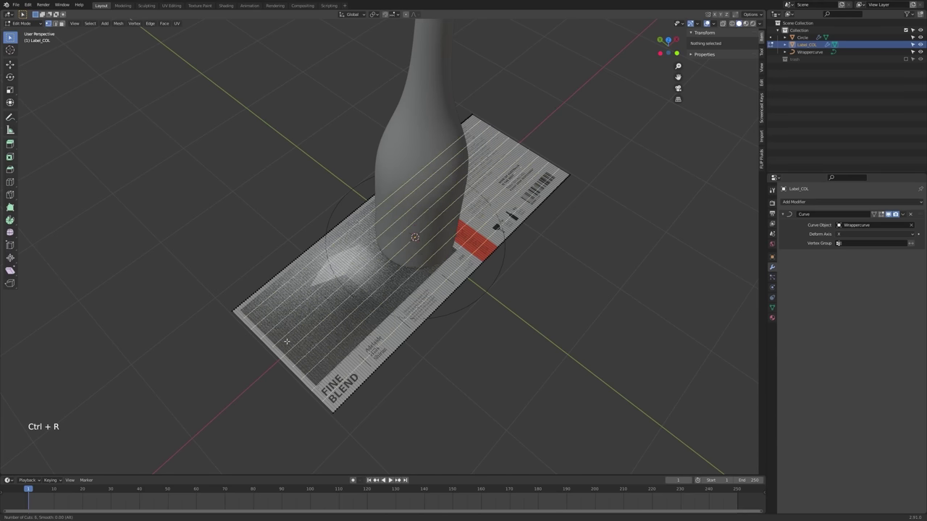
{"action": "key", "text": "Escape"}
{"action": "scroll", "coordinate": [297, 337], "scroll_direction": "down", "scroll_amount": 2}
- Return the label to Object Mode and try different deform axes in its Curve modifier, settling on -X
{"action": "middle_click_drag", "start_coordinate": [296, 338], "coordinate": [471, 311]}
{"action": "key", "text": "Tab"}
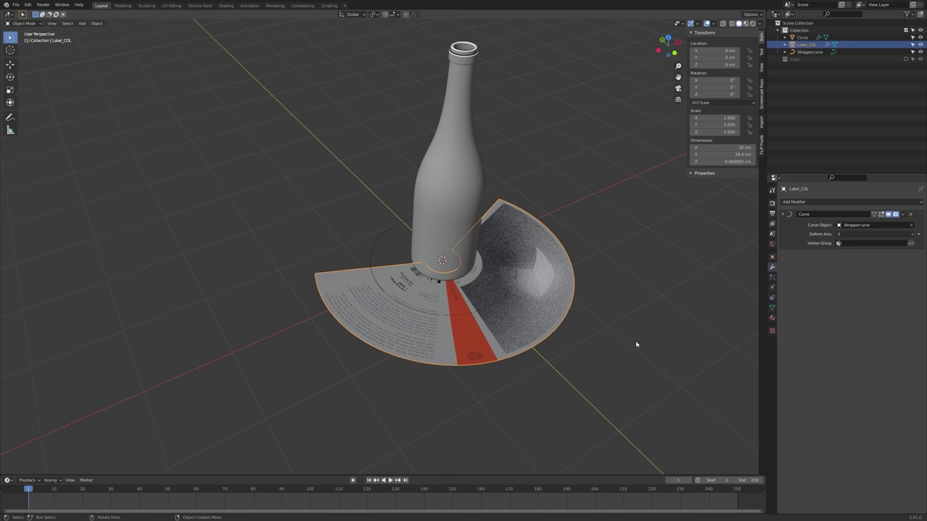
{"action": "left_click", "coordinate": [379, 257]}
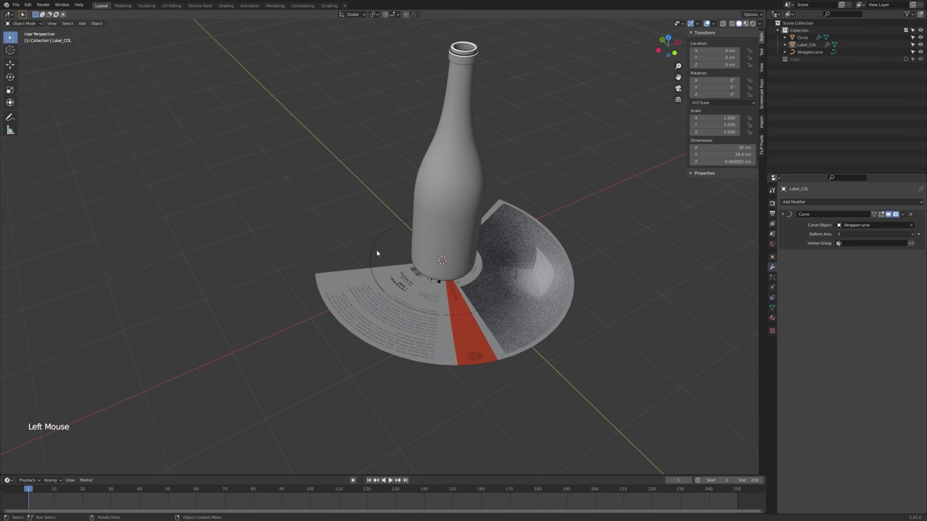
{"action": "left_click", "coordinate": [377, 253]}
{"action": "left_click", "coordinate": [559, 312]}
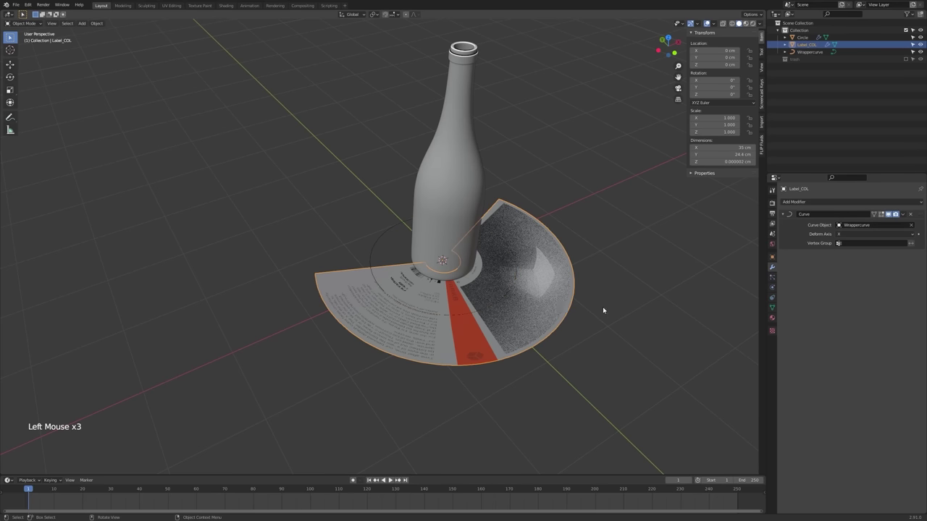
{"action": "left_click", "coordinate": [847, 235]}
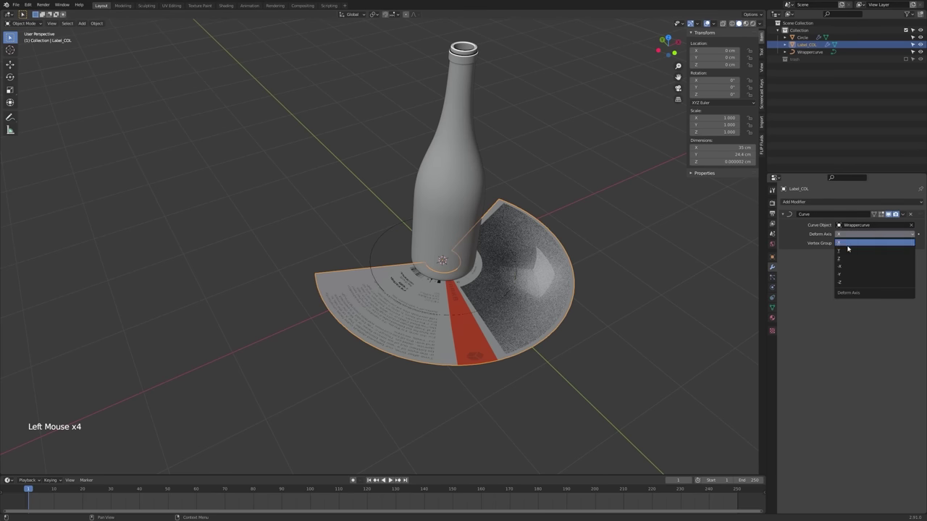
{"action": "left_click", "coordinate": [846, 250]}
{"action": "left_click_drag", "start_coordinate": [847, 234], "coordinate": [852, 267]}
{"action": "left_click_drag", "start_coordinate": [848, 234], "coordinate": [848, 270]}
{"action": "left_click_drag", "start_coordinate": [852, 235], "coordinate": [850, 283]}
{"action": "left_click_drag", "start_coordinate": [848, 235], "coordinate": [847, 264]}
- Open the wrapper curve circle for editing with all of its control points selected
{"action": "middle_click_drag", "start_coordinate": [588, 274], "coordinate": [548, 269]}
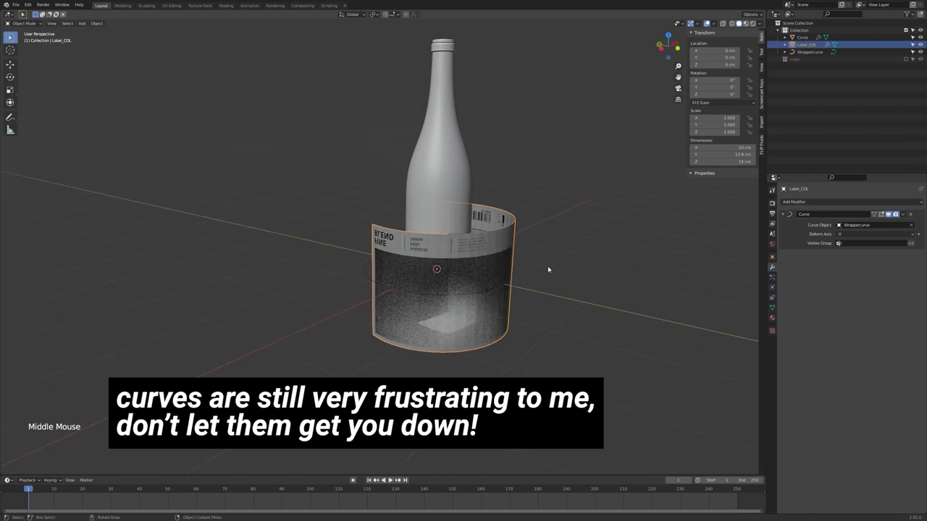
{"action": "left_click", "coordinate": [493, 289]}
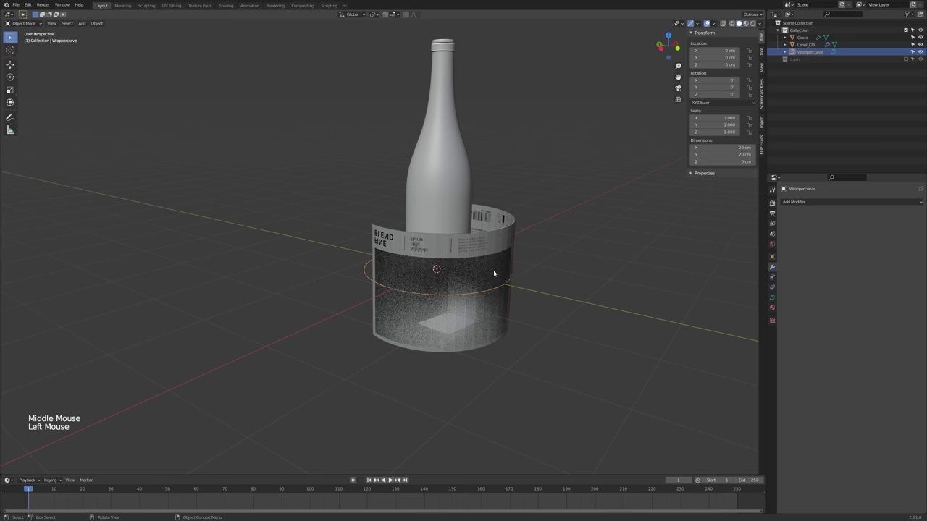
{"action": "middle_click_drag", "start_coordinate": [515, 269], "coordinate": [463, 272]}
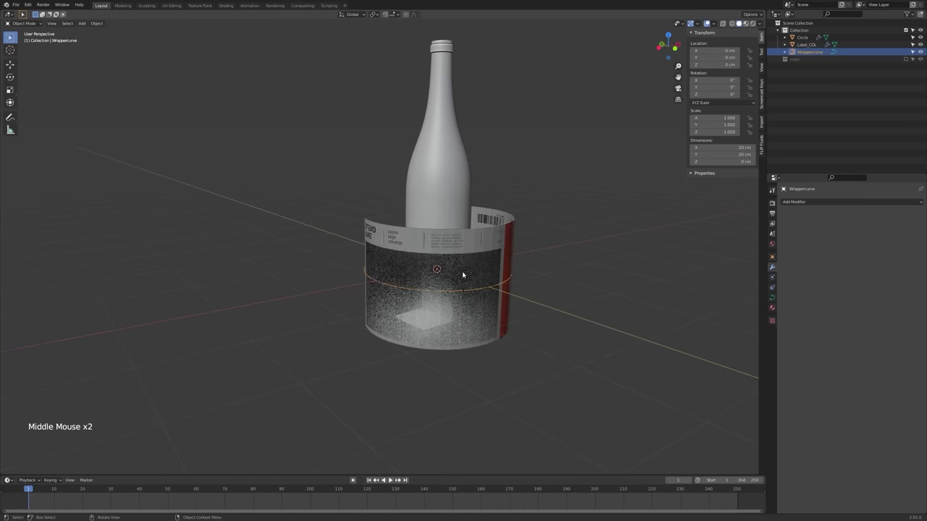
{"action": "middle_click_drag", "start_coordinate": [542, 261], "coordinate": [540, 288]}
{"action": "left_click", "coordinate": [498, 262]}
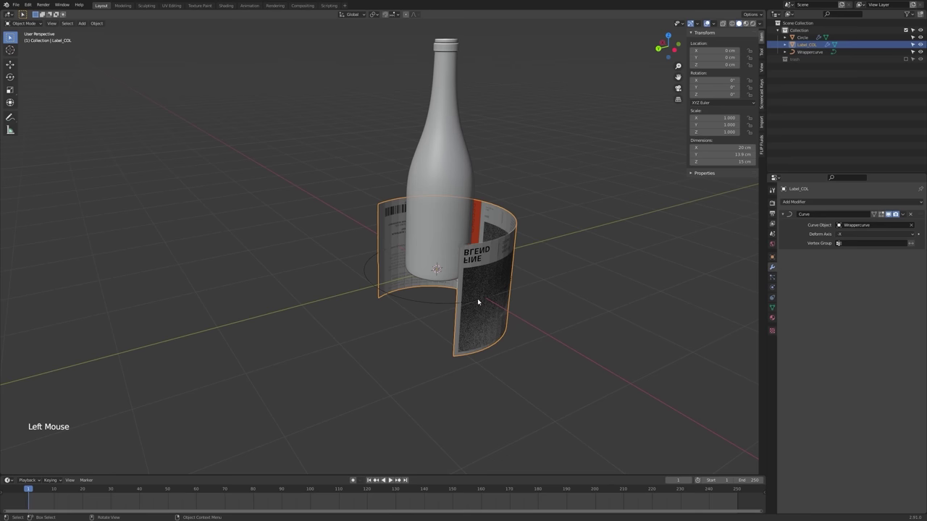
{"action": "middle_click_drag", "start_coordinate": [478, 302], "coordinate": [479, 299]}
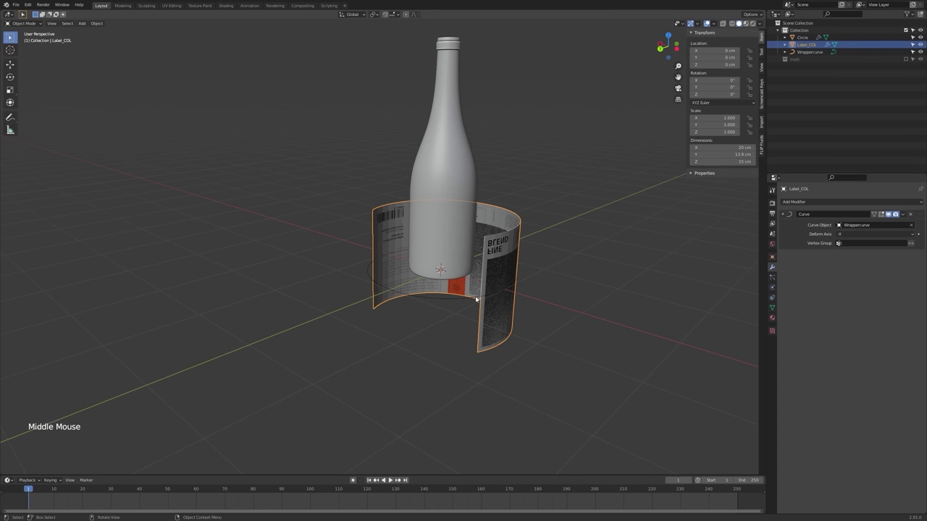
{"action": "left_click", "coordinate": [475, 299]}
{"action": "key", "text": "Tab"}
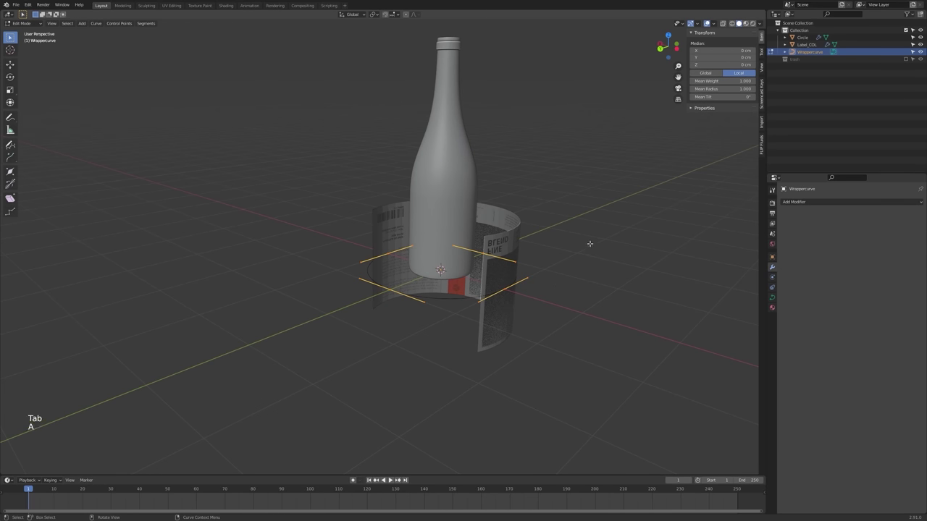
{"action": "key", "text": "r"}
{"action": "key", "text": "x"}
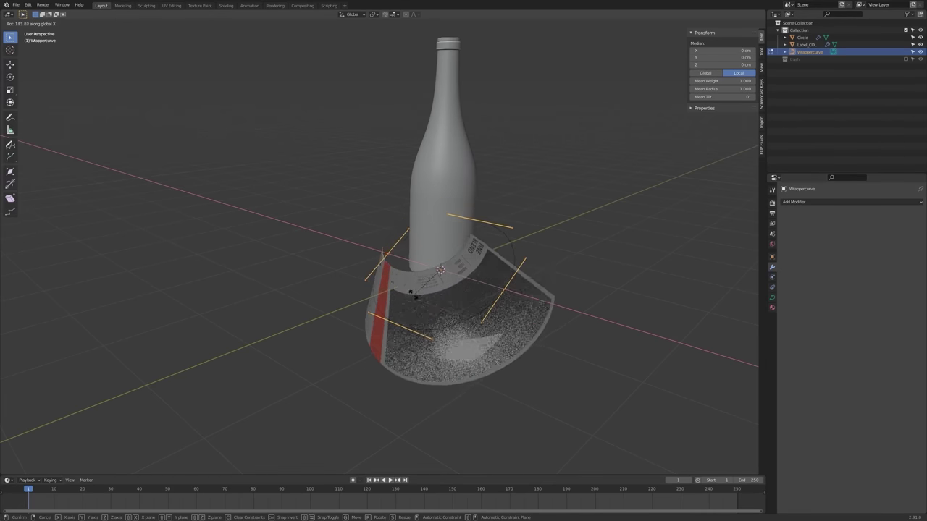
{"action": "key", "text": "ctrl"}
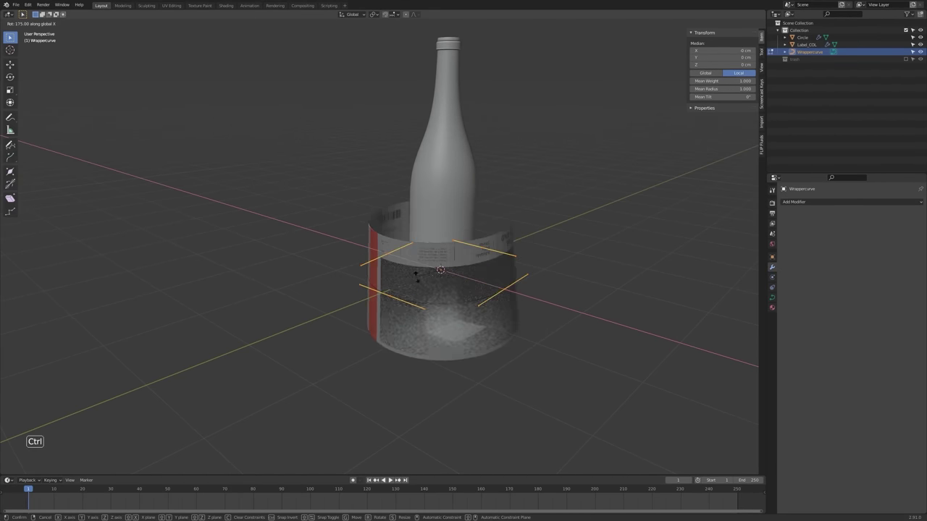
{"action": "left_click", "coordinate": [529, 265]}
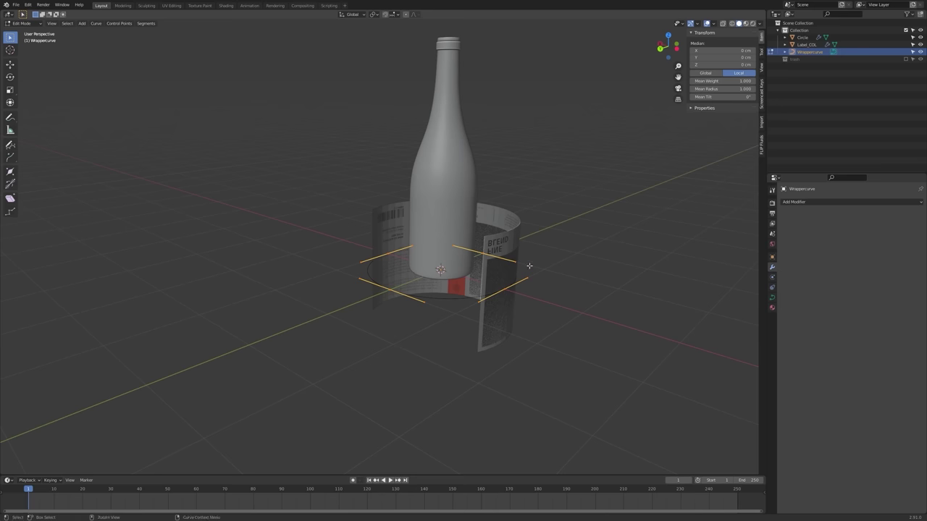
- Rotate all of the wrapper curve's control points 180° about the global X axis
{"action": "scroll", "coordinate": [504, 252], "scroll_direction": "up", "scroll_amount": 3}
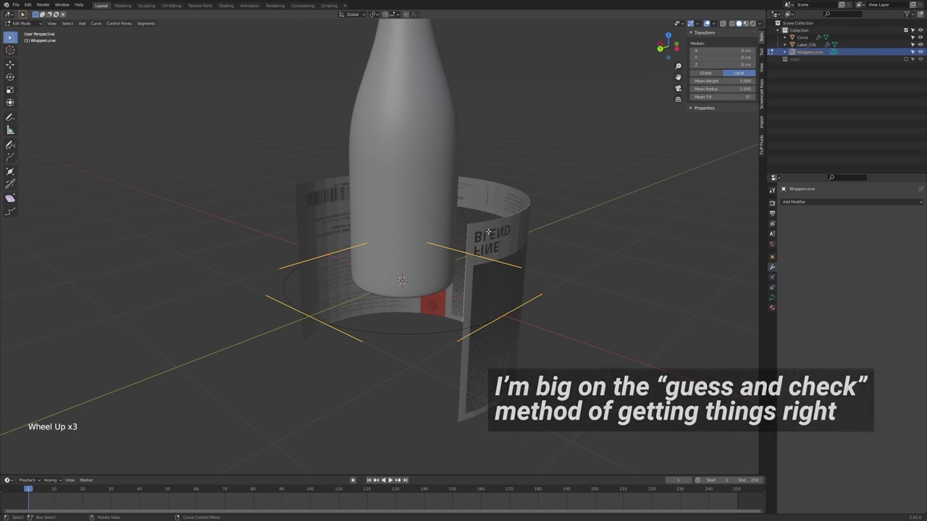
{"action": "key", "text": "r"}
{"action": "key", "text": "x"}
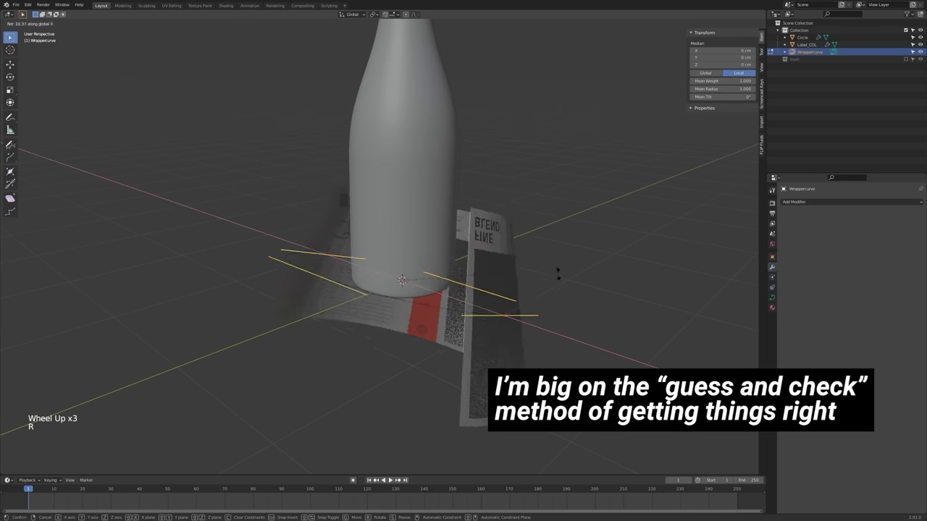
{"action": "key", "text": "ctrl"}
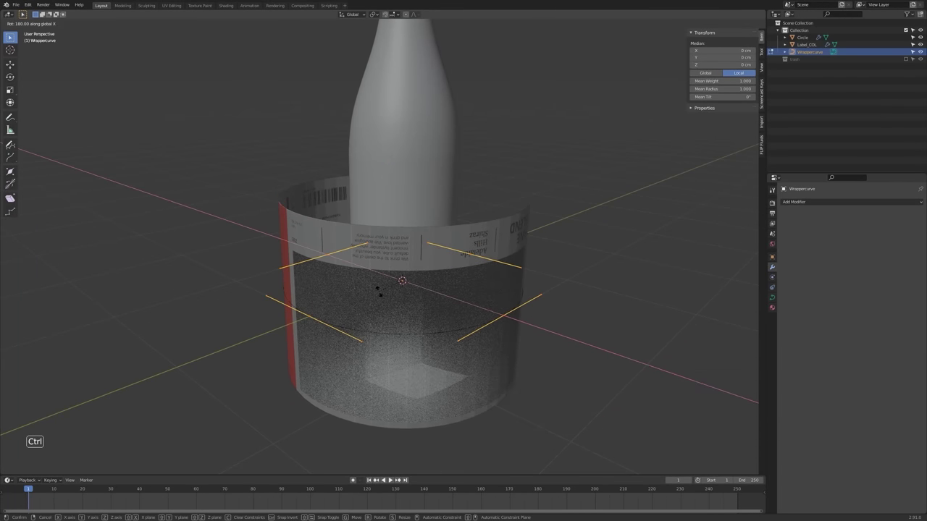
{"action": "left_click", "coordinate": [379, 292]}
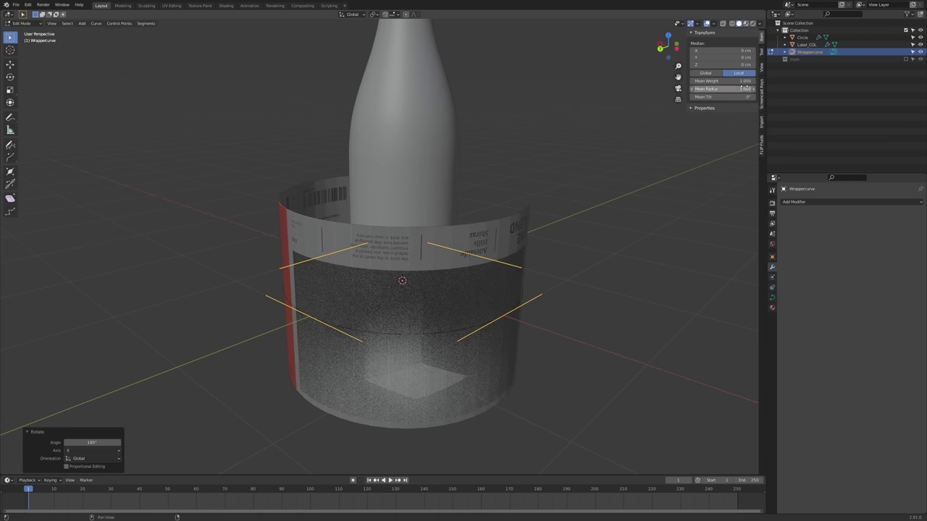
{"action": "left_click_drag", "start_coordinate": [721, 97], "coordinate": [789, 97]}
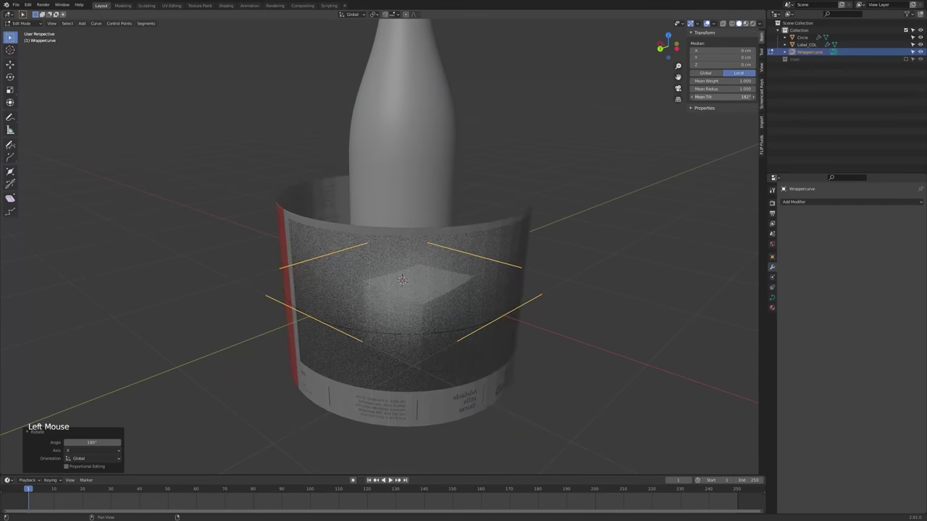
{"action": "right_click", "coordinate": [727, 96]}
{"action": "left_click_drag", "start_coordinate": [726, 96], "coordinate": [726, 97]}
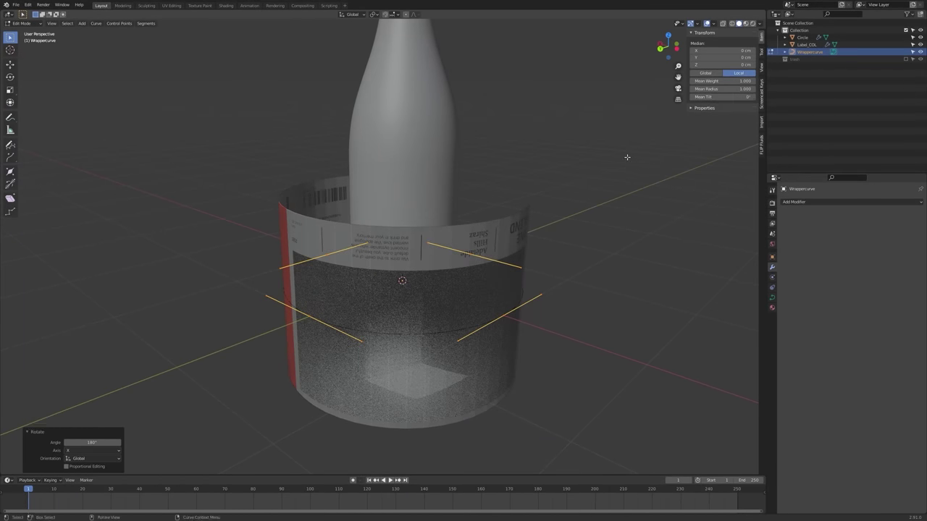
- Rotate all of the wrapper curve's control points 180° about the global Y axis
{"action": "key", "text": "r"}
{"action": "key", "text": "y"}
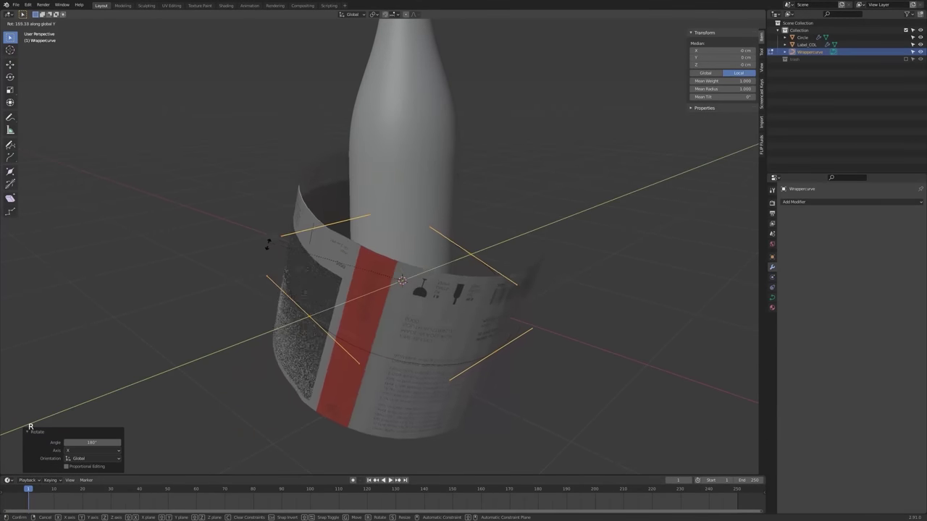
{"action": "key", "text": "ctrl"}
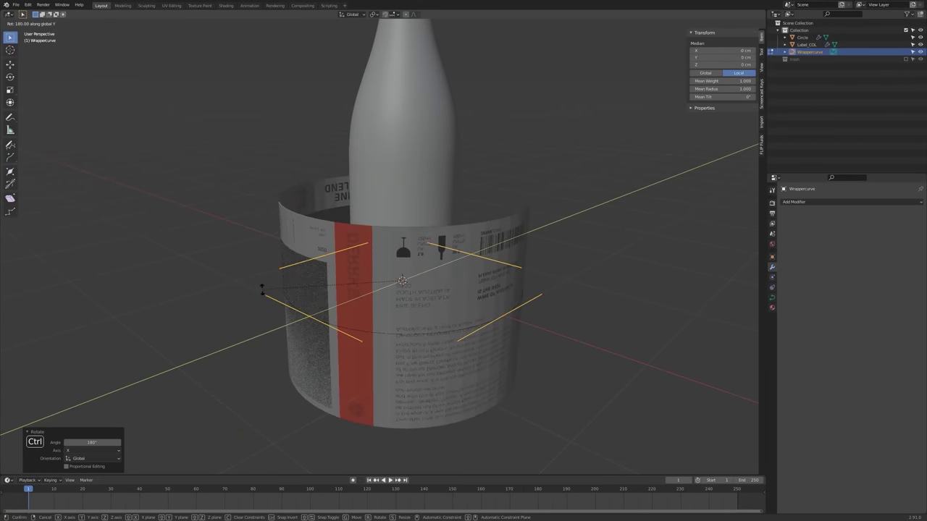
{"action": "left_click", "coordinate": [262, 289]}
- Rotate the wrapper curve's control points another 180° about the global X axis and set their mean tilt to -180°
{"action": "key", "text": "r"}
{"action": "key", "text": "x"}
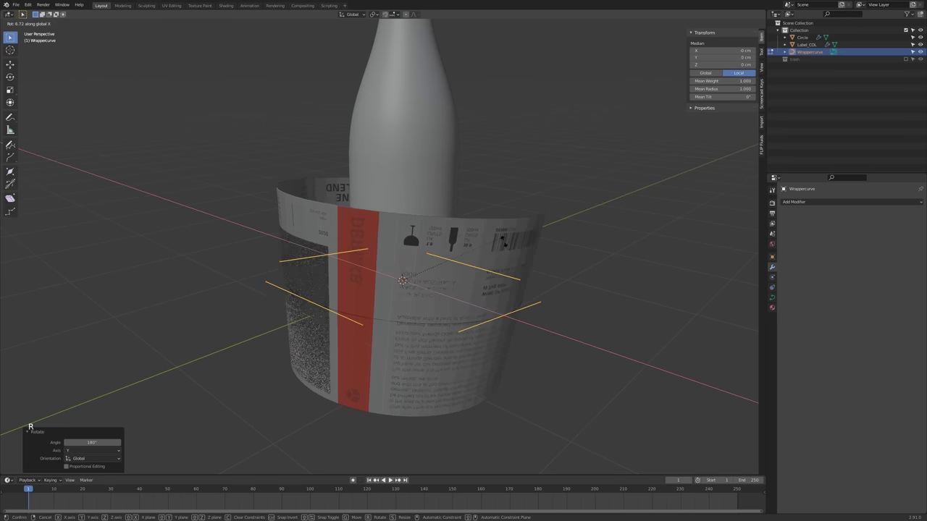
{"action": "key", "text": "ctrl"}
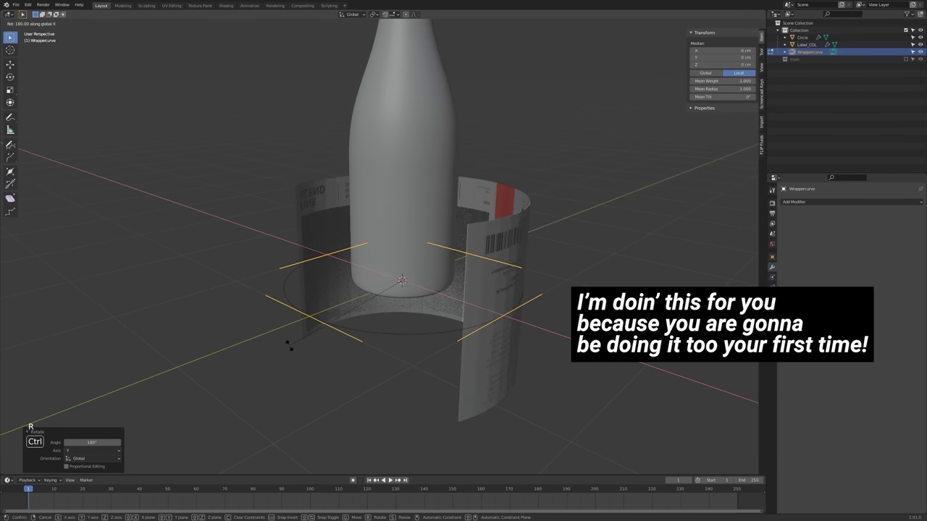
{"action": "left_click", "coordinate": [289, 346]}
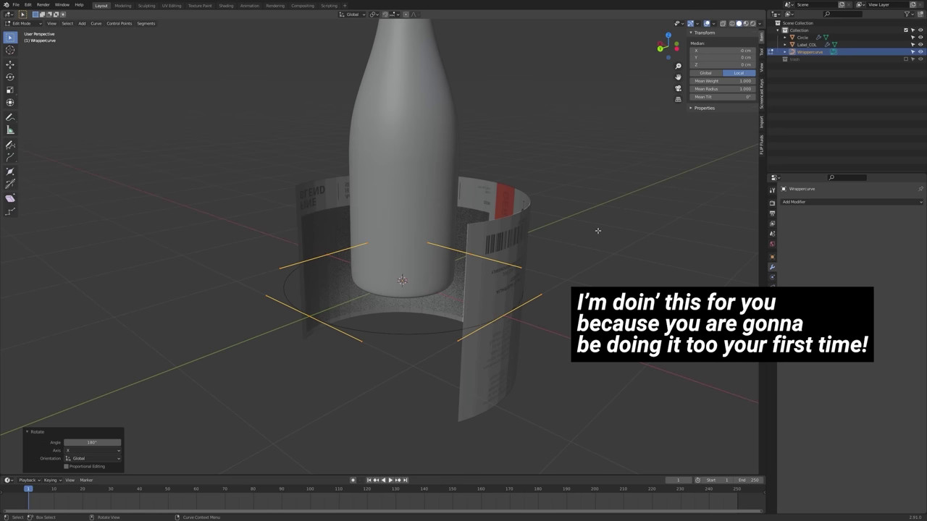
{"action": "left_click_drag", "start_coordinate": [744, 97], "coordinate": [684, 97]}
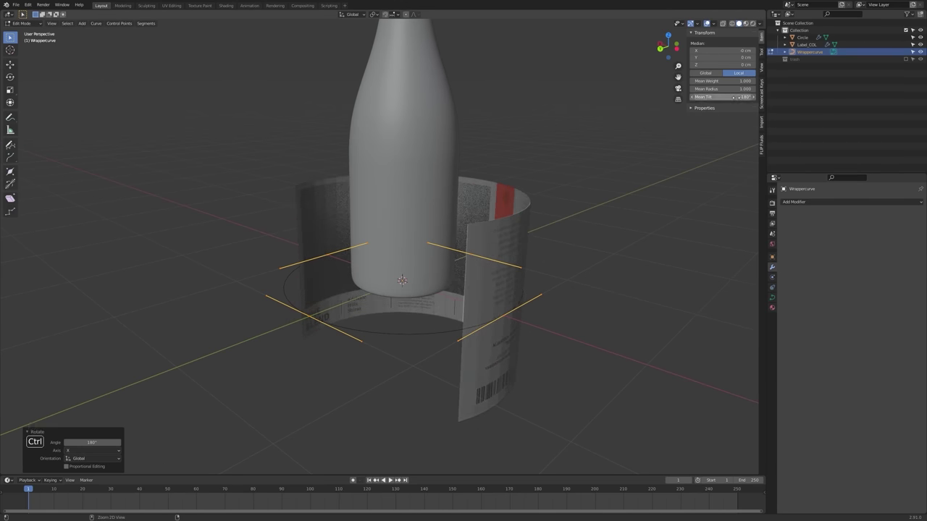
- Mirror the wrapper curve's control points by scaling them by -1 along the global X axis
{"action": "middle_click_drag", "start_coordinate": [442, 304], "coordinate": [507, 211]}
{"action": "key", "text": "s"}
{"action": "key", "text": "x"}
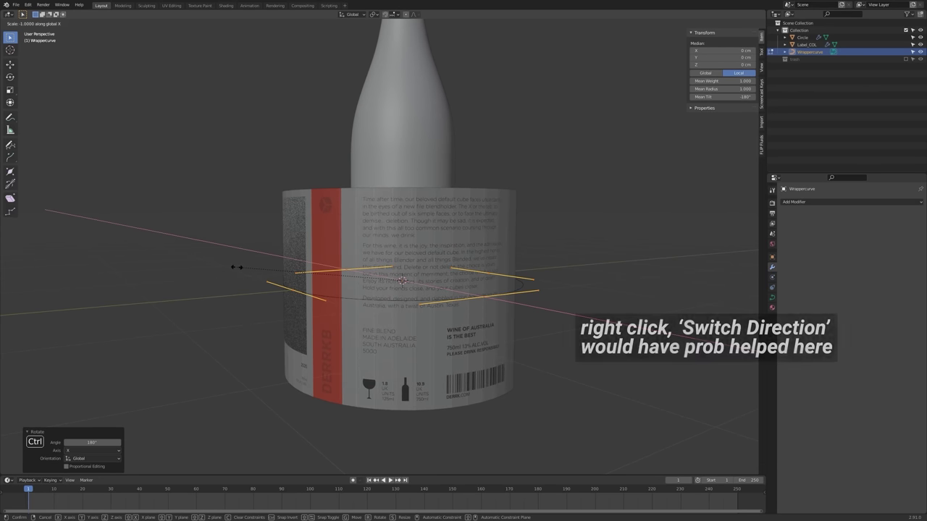
{"action": "left_click", "coordinate": [249, 268]}
{"action": "middle_click_drag", "start_coordinate": [253, 268], "coordinate": [529, 291]}
{"action": "key", "text": "a"}
{"action": "key", "text": "s"}
{"action": "key", "text": "x"}
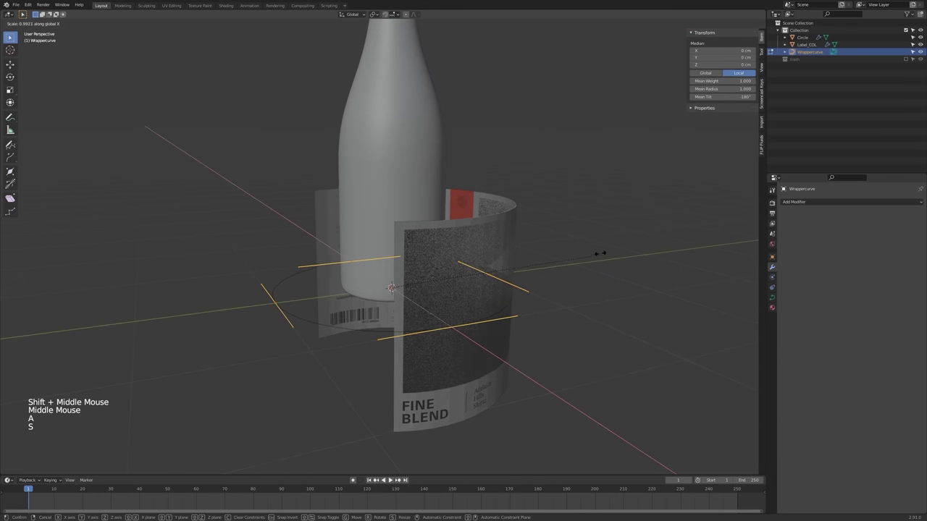
{"action": "right_click", "coordinate": [179, 286], "text": "ctrl"}
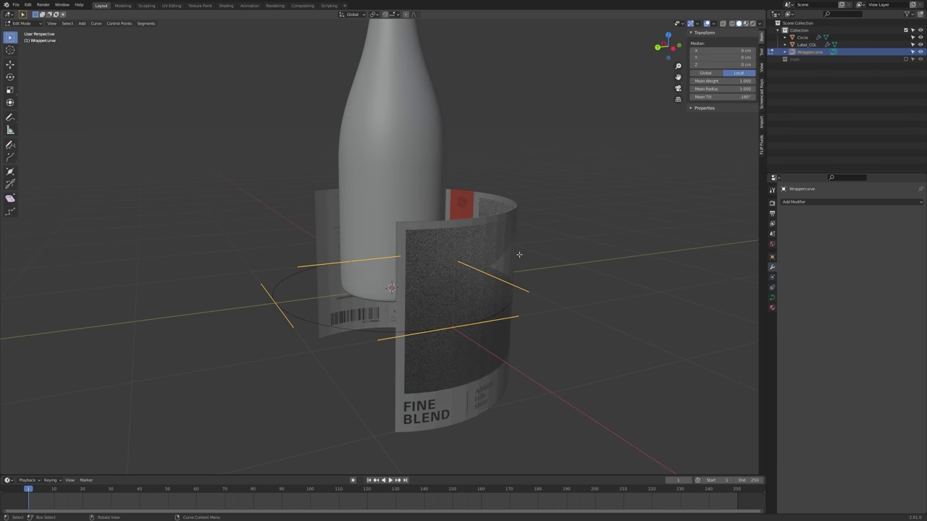
{"action": "mouse_move", "coordinate": [723, 96]}
{"action": "left_mouse_down"}
{"action": "mouse_move", "coordinate": [745, 96]}
{"action": "mouse_move", "coordinate": [717, 97]}
{"action": "mouse_move", "coordinate": [734, 96]}
{"action": "left_mouse_up"}
{"action": "right_click", "coordinate": [724, 96]}
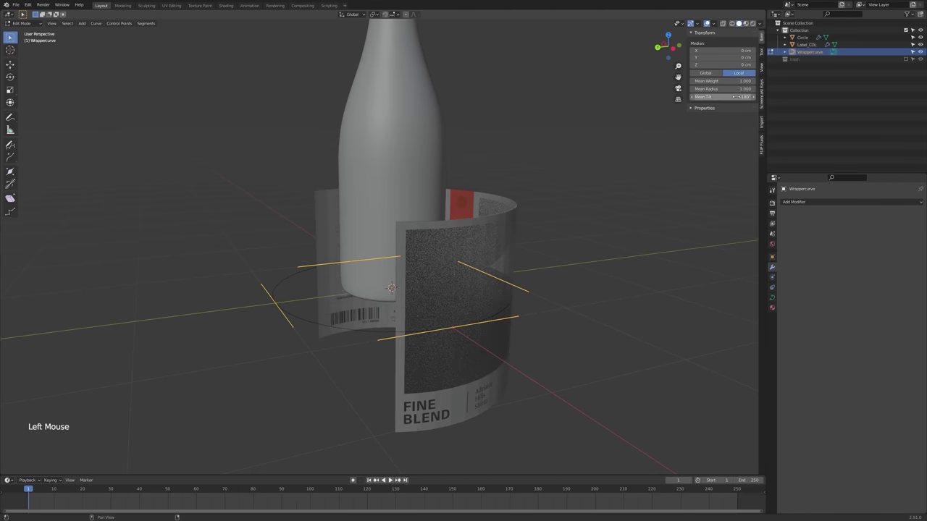
- Return to Object Mode, select the label and examine its orientation and readability from several sides of the bottle
{"action": "middle_click_drag", "start_coordinate": [637, 148], "coordinate": [526, 262]}
{"action": "key", "text": "Tab"}
{"action": "left_click", "coordinate": [496, 255]}
{"action": "scroll", "coordinate": [497, 255], "scroll_direction": "down", "scroll_amount": 1}
{"action": "scroll", "coordinate": [496, 255], "scroll_direction": "up", "scroll_amount": 1}
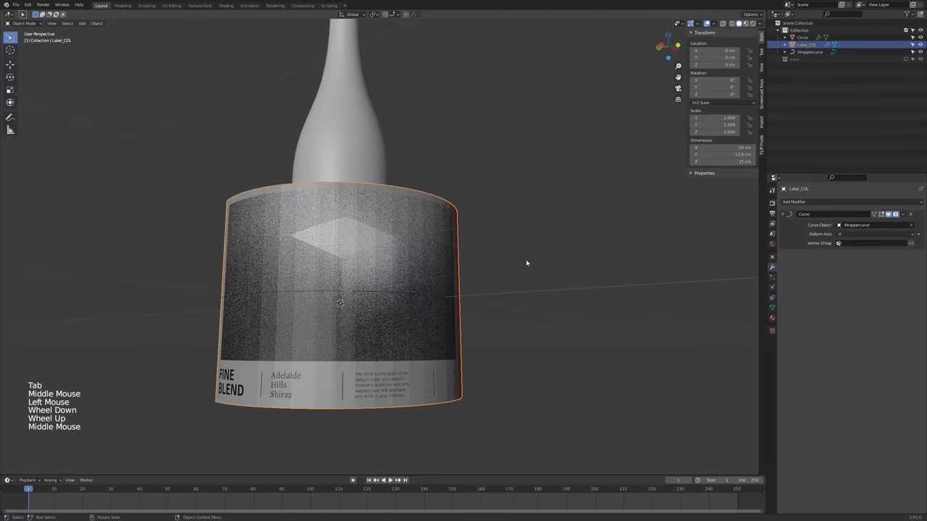
{"action": "middle_click_drag", "start_coordinate": [383, 302], "coordinate": [489, 196]}
- Try to move the wrapper curve vertically along the Z axis without moving the label
{"action": "left_click", "coordinate": [455, 314]}
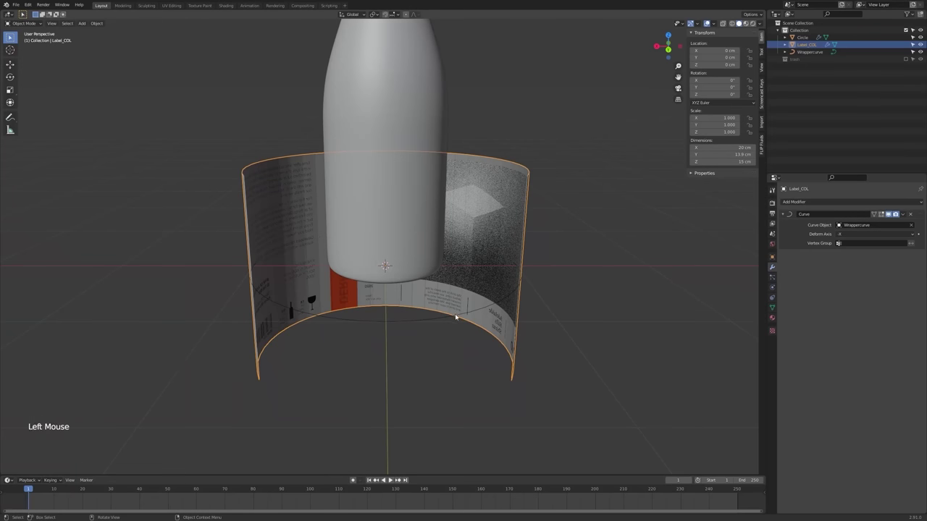
{"action": "key", "text": "g"}
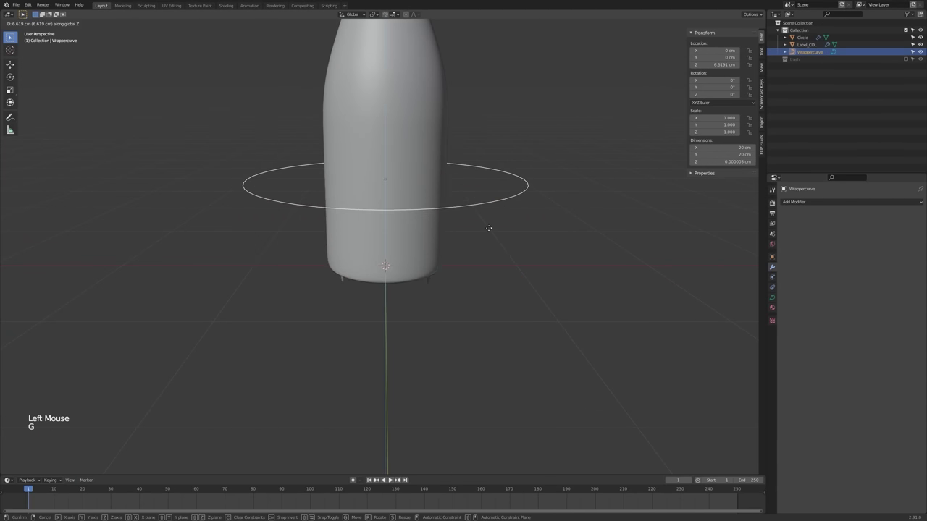
{"action": "key", "text": "Escape"}
{"action": "middle_click_drag", "start_coordinate": [482, 273], "coordinate": [480, 262], "text": "shift"}
{"action": "left_click", "coordinate": [484, 243]}
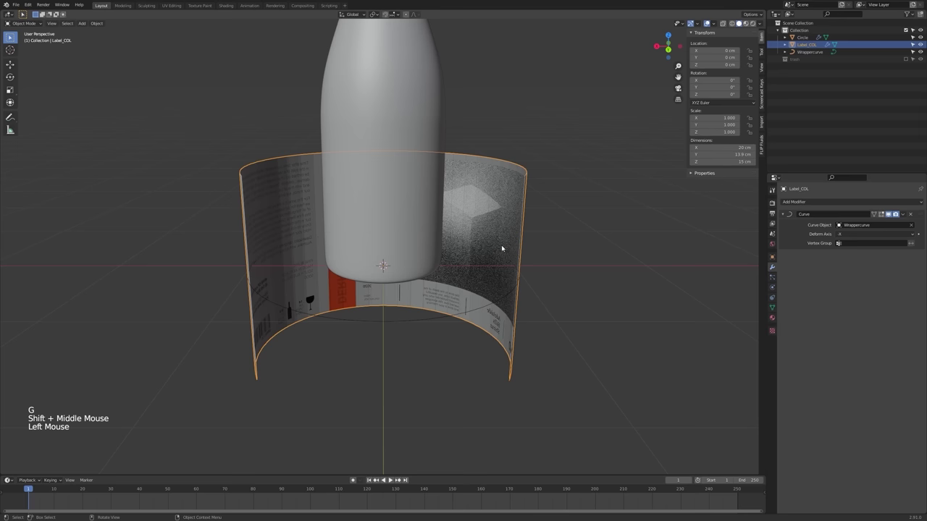
{"action": "key", "text": "shift+c"}
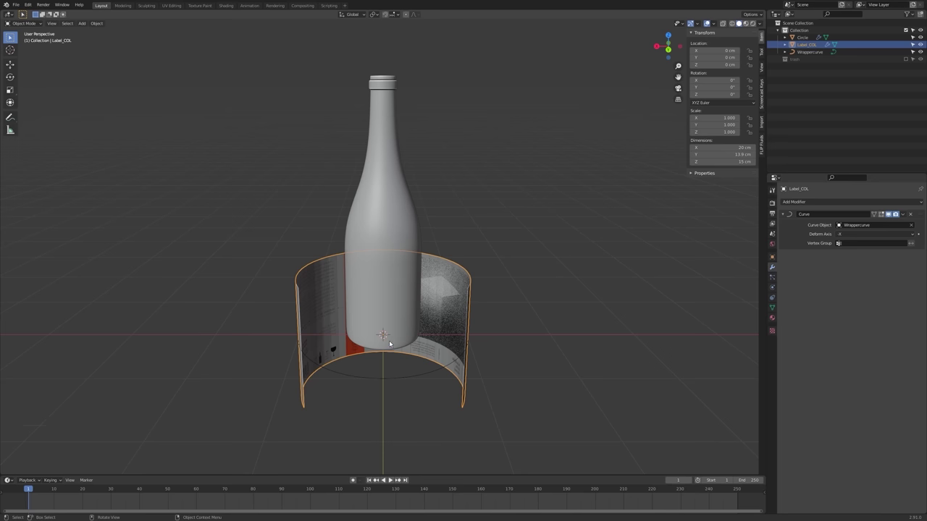
{"action": "left_click", "coordinate": [419, 377]}
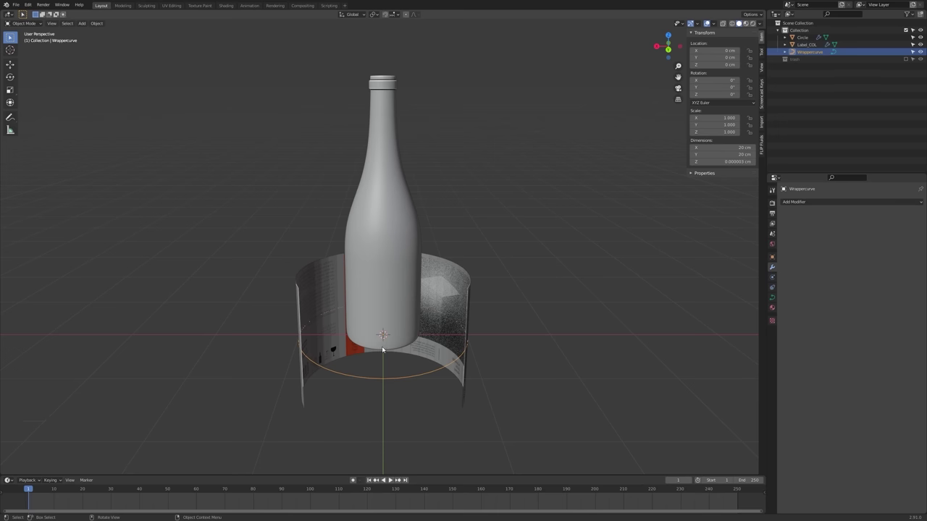
{"action": "key", "text": "g"}
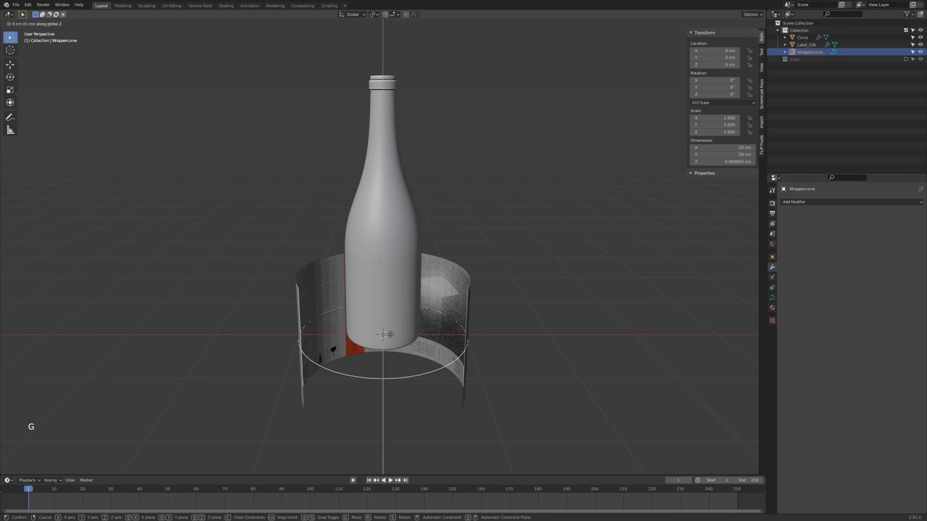
{"action": "key", "text": "z"}
{"action": "left_click", "coordinate": [441, 311]}
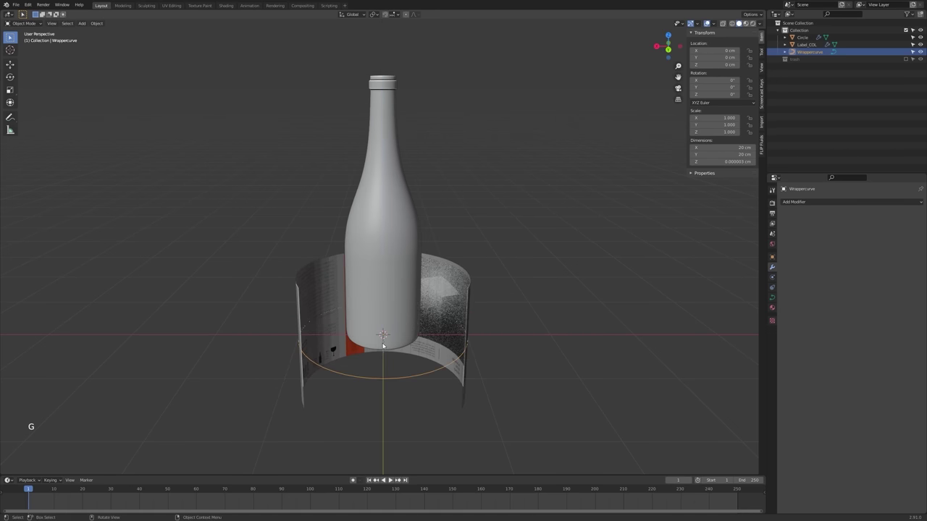
- Try to move the label freely without moving the wrapper curve
{"action": "left_click", "coordinate": [460, 292]}
{"action": "key", "text": "g"}
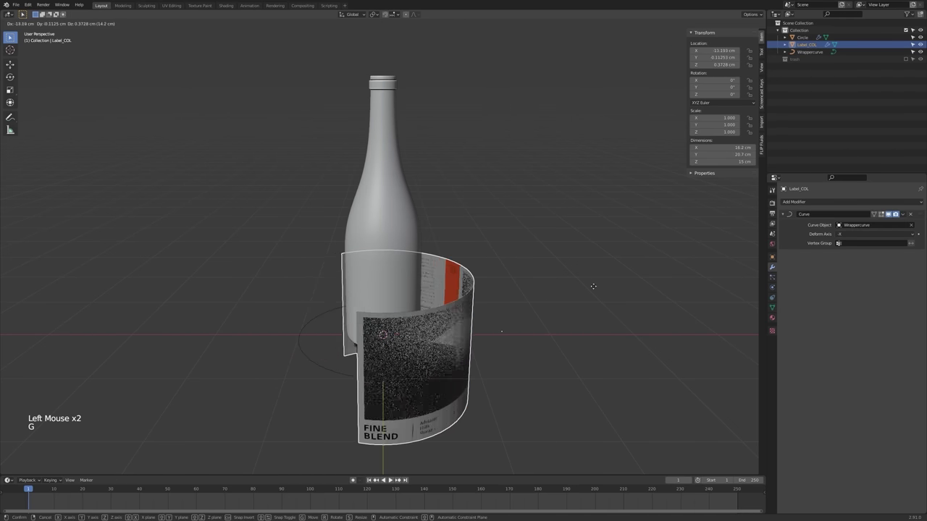
{"action": "right_click", "coordinate": [384, 235]}
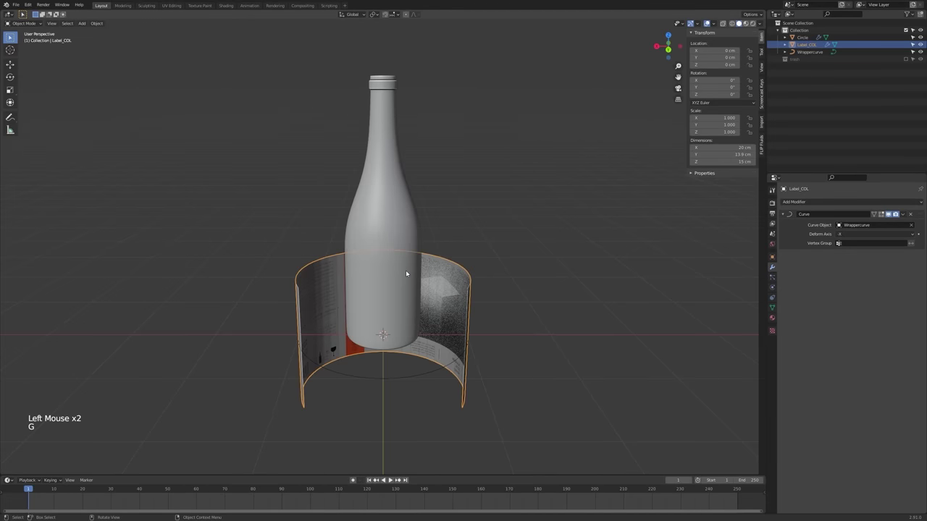
- Try to raise the label and the wrapper curve together along the Z axis
{"action": "middle_click_drag", "start_coordinate": [405, 270], "coordinate": [379, 262]}
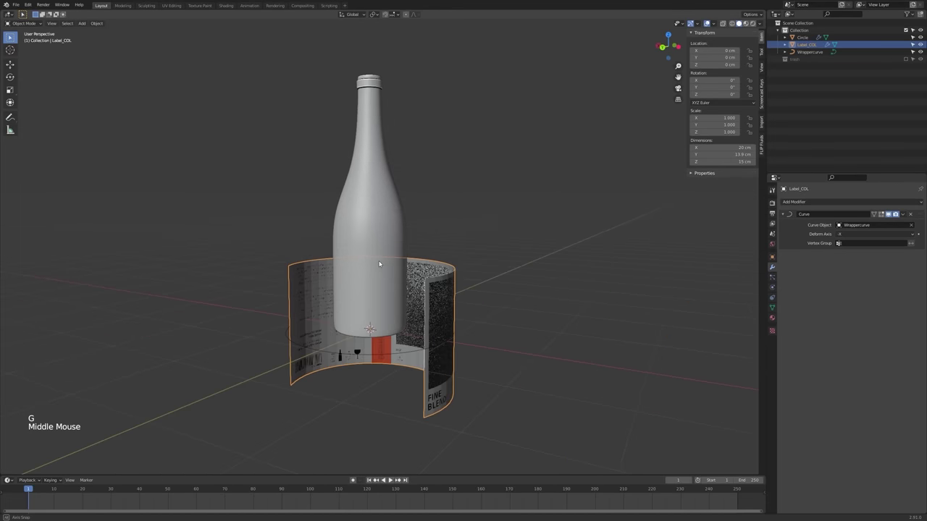
{"action": "left_click", "coordinate": [405, 355], "text": "shift"}
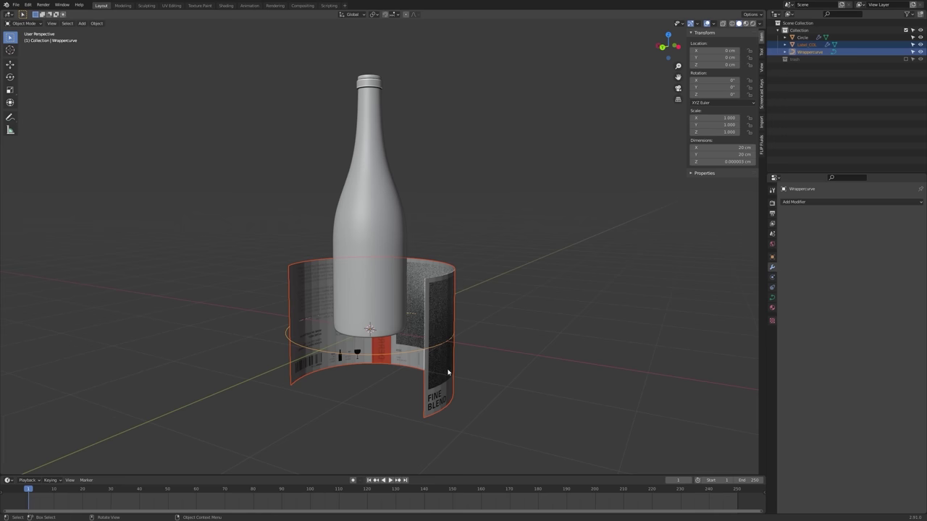
{"action": "key", "text": "g"}
{"action": "key", "text": "z"}
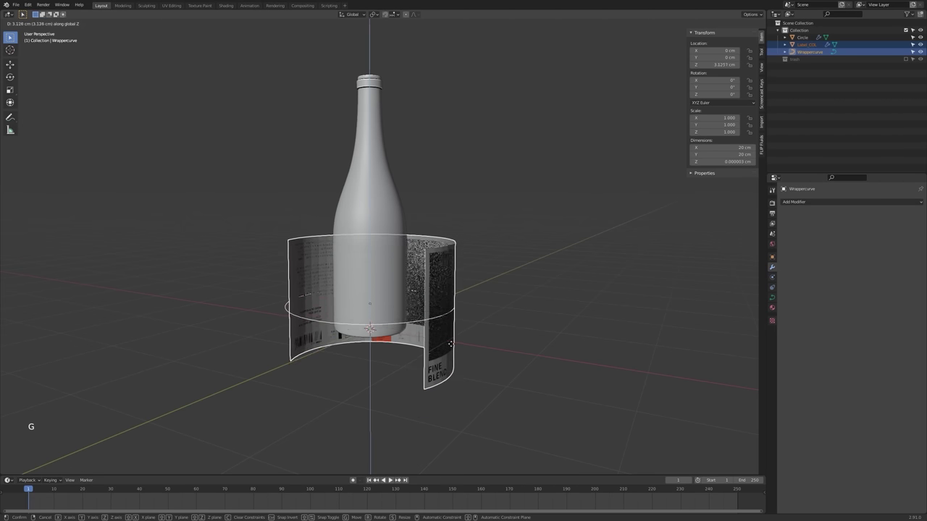
{"action": "right_click", "coordinate": [450, 343]}
{"action": "key", "text": "Tab"}
{"action": "key", "text": "Tab"}
- Try to move all of the wrapper curve's control points along Z in Edit Mode, and return to Object Mode
{"action": "left_click", "coordinate": [399, 356]}
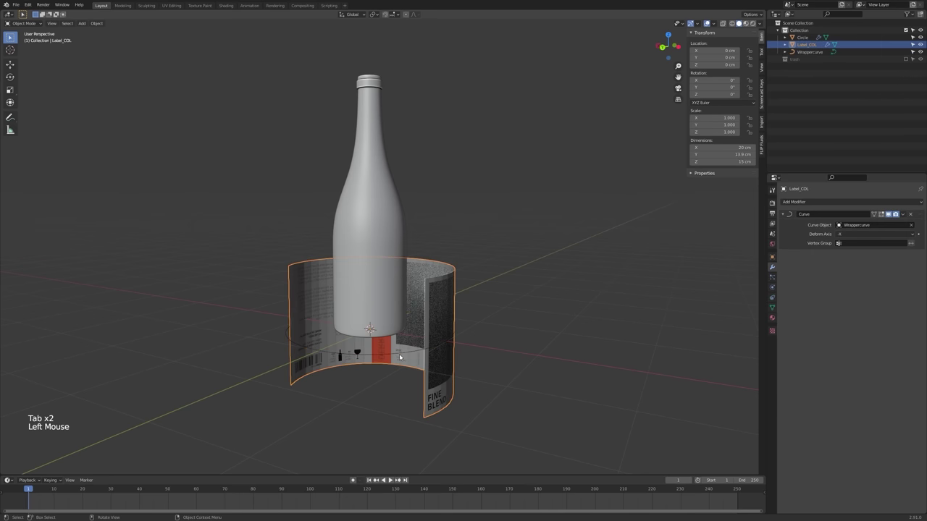
{"action": "left_click", "coordinate": [399, 356]}
{"action": "key", "text": "Tab"}
{"action": "key", "text": "a"}
{"action": "key", "text": "g"}
{"action": "key", "text": "z"}
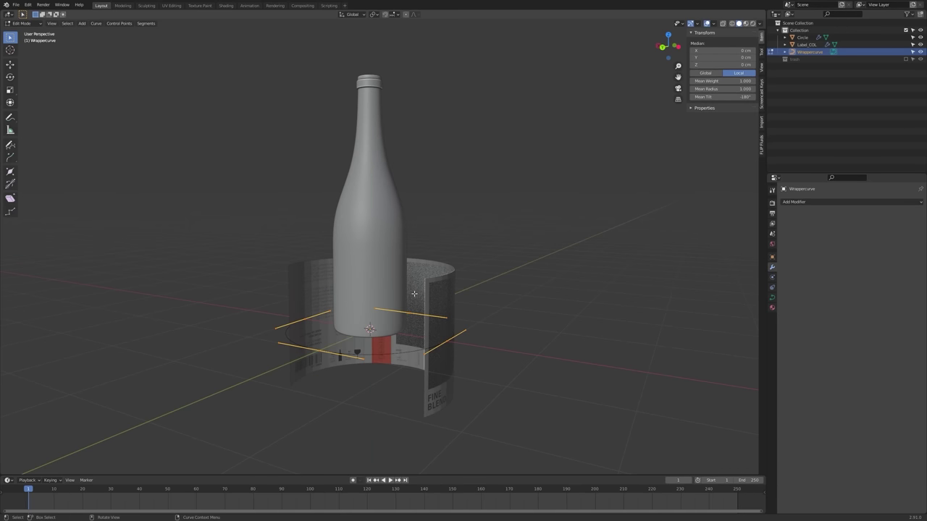
{"action": "left_click", "coordinate": [415, 311]}
{"action": "key", "text": "Tab"}
- Select the label together with the wrapper curve and move both up 5 cm along the global Z axis
{"action": "left_click", "coordinate": [436, 324], "text": "shift"}
{"action": "middle_click_drag", "start_coordinate": [436, 324], "coordinate": [455, 323], "text": "shift"}
{"action": "key", "text": "g"}
{"action": "key", "text": "z"}
{"action": "key", "text": "ctrl"}
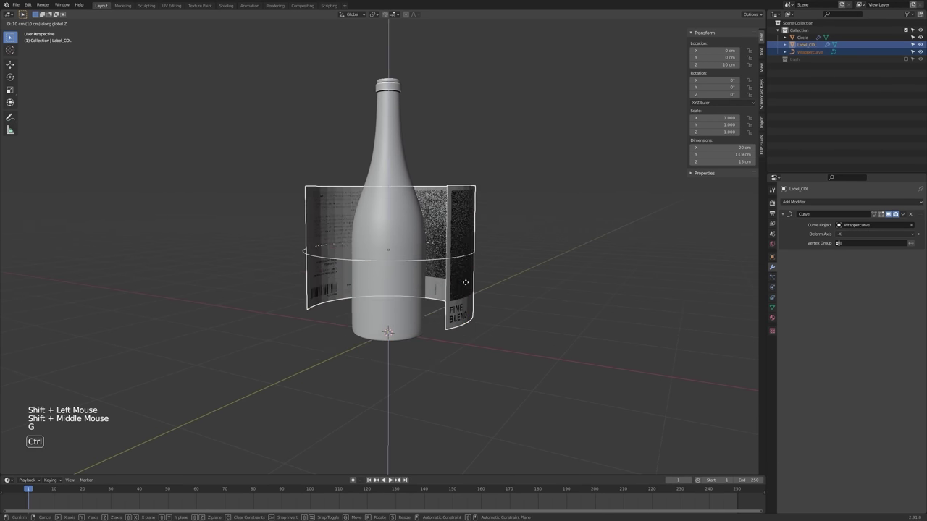
{"action": "key", "text": "shift+ctrl"}
{"action": "left_click", "coordinate": [466, 277]}
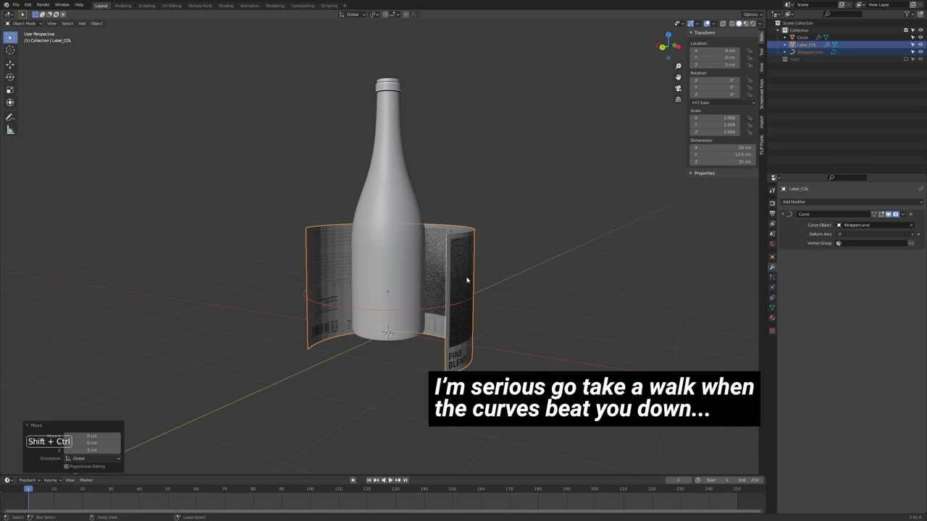
- Scale all of the wrapper curve's control points by about 0.4375 in Edit Mode so the label fits closely around the bottle
{"action": "middle_click_drag", "start_coordinate": [465, 277], "coordinate": [614, 324]}
{"action": "left_click", "coordinate": [449, 317]}
{"action": "key", "text": "Tab"}
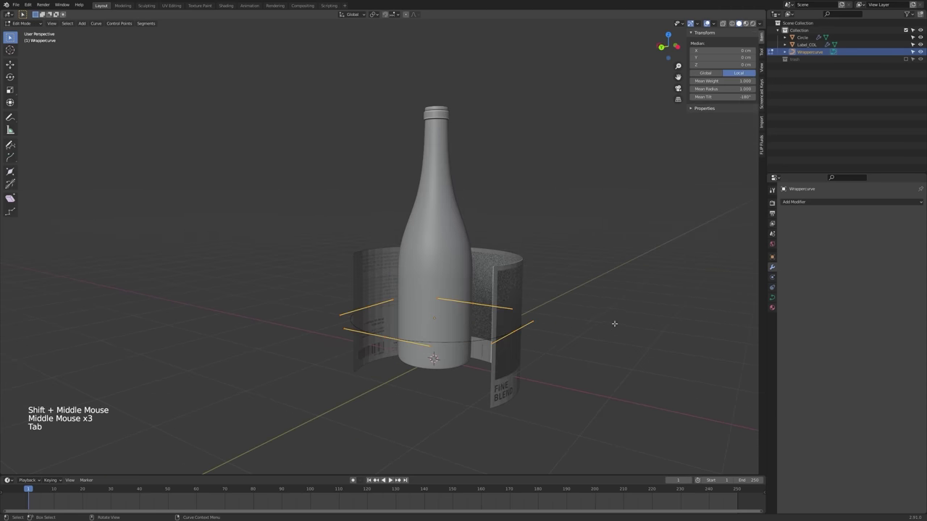
{"action": "key", "text": "s"}
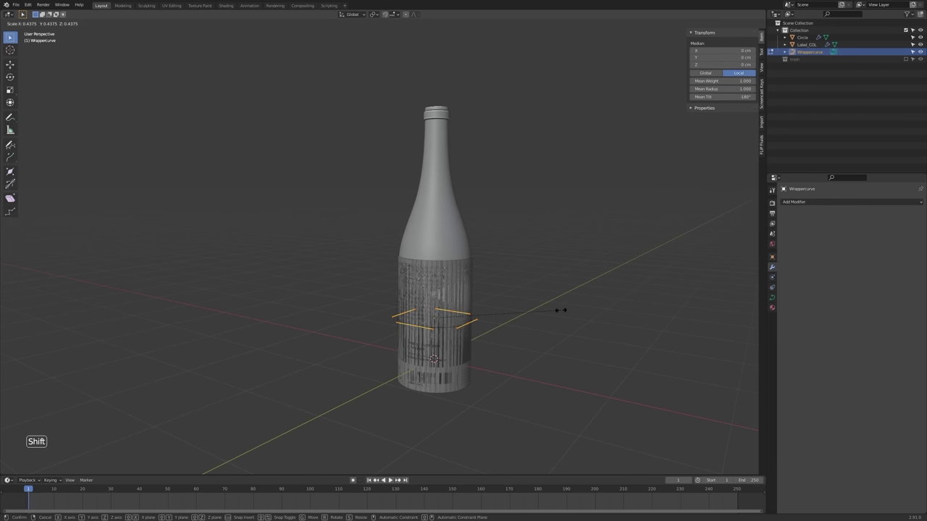
{"action": "left_click", "coordinate": [560, 310]}
{"action": "scroll", "coordinate": [442, 318], "scroll_direction": "up", "scroll_amount": 5}
{"action": "middle_click_drag", "start_coordinate": [517, 306], "coordinate": [534, 279]}
{"action": "scroll", "coordinate": [369, 283], "scroll_direction": "down", "scroll_amount": 2}
{"action": "key", "text": "Tab"}
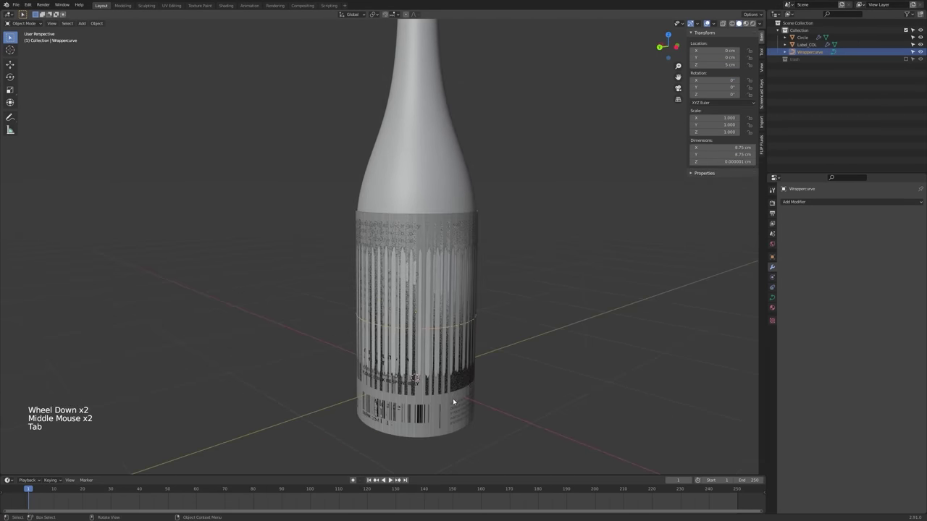
- Scale the entire label mesh down uniformly in Edit Mode to a height of about 12 cm, and return to Object Mode
{"action": "mouse_move", "coordinate": [454, 407]}
{"action": "middle_mouse_down"}
{"action": "mouse_move", "coordinate": [480, 365]}
{"action": "mouse_move", "coordinate": [347, 386]}
{"action": "mouse_move", "coordinate": [249, 353]}
{"action": "mouse_move", "coordinate": [438, 415]}
{"action": "middle_mouse_up"}
{"action": "left_click", "coordinate": [437, 415]}
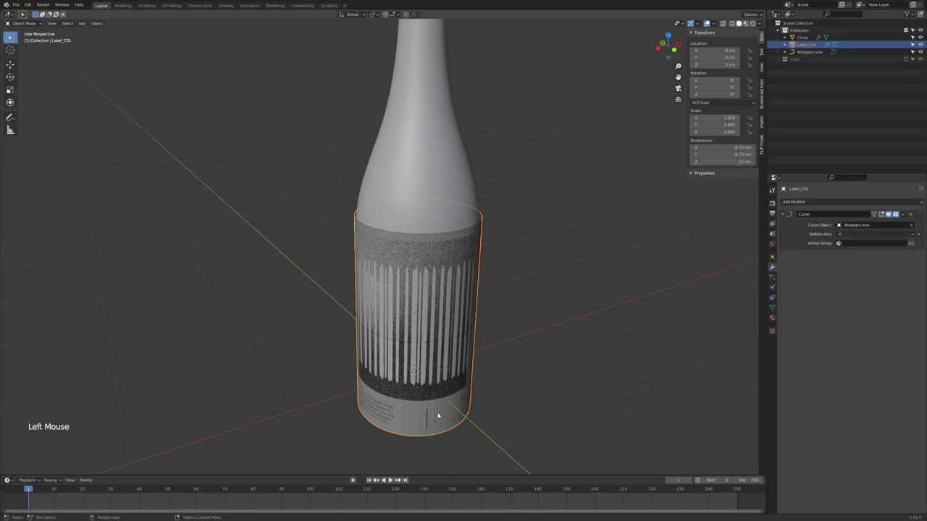
{"action": "key", "text": "Tab"}
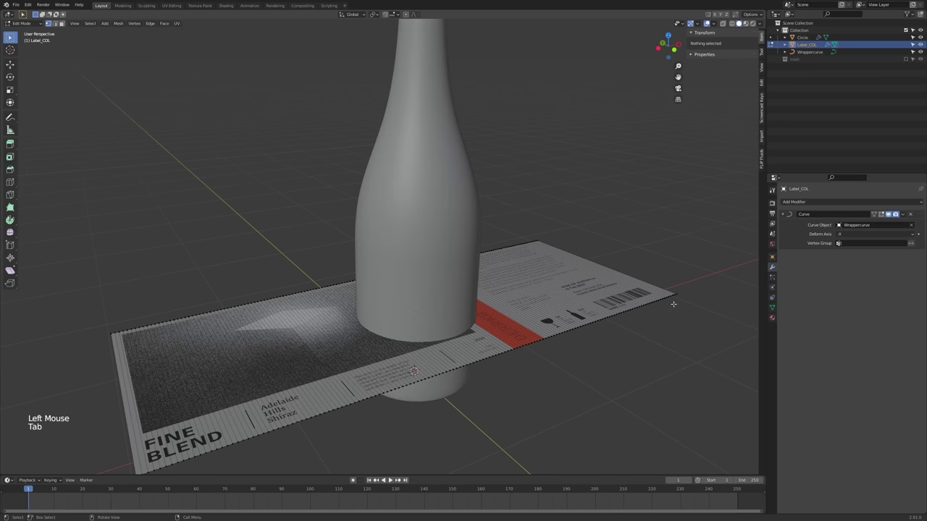
{"action": "key", "text": "a"}
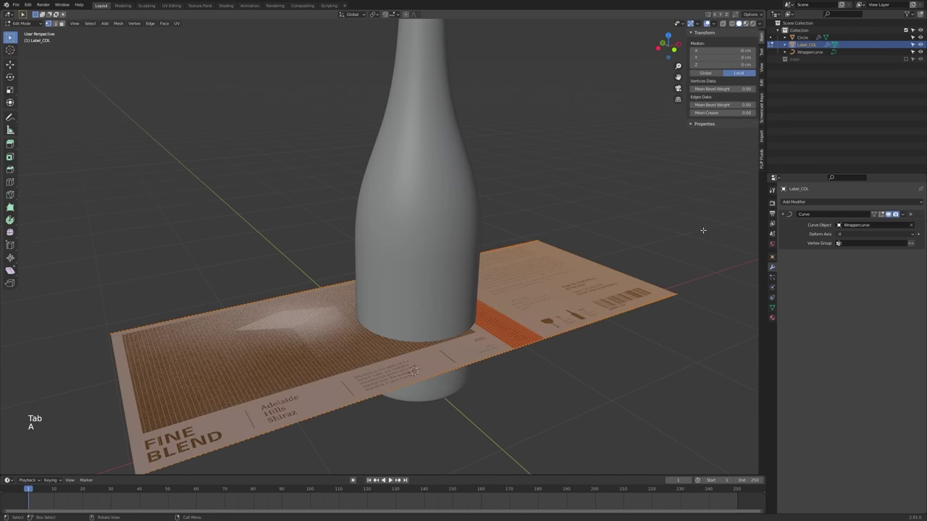
{"action": "key", "text": "s"}
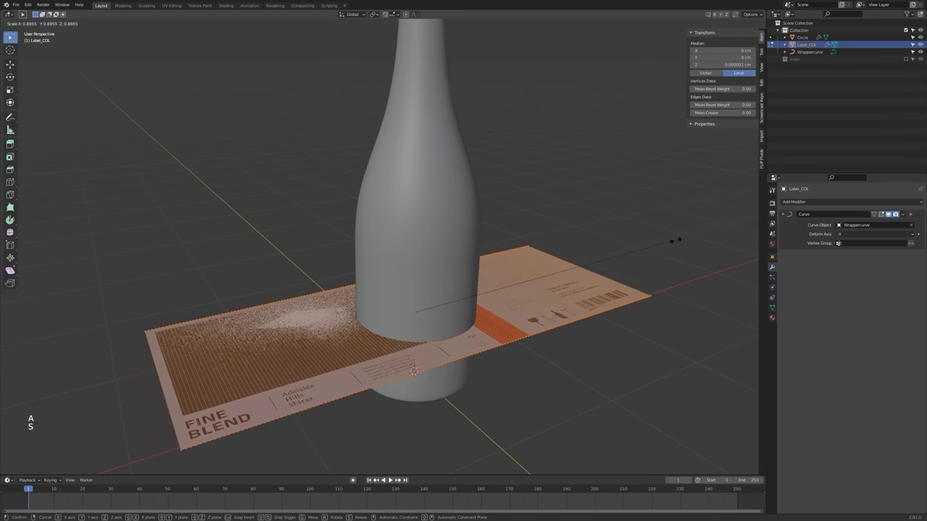
{"action": "left_click", "coordinate": [651, 258]}
{"action": "key", "text": "Tab"}
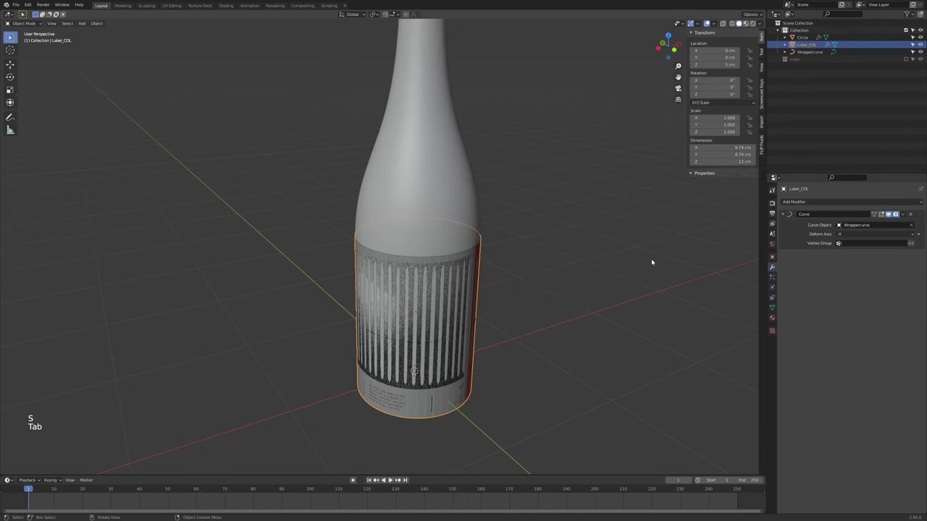
- Enable the Curve modifier's Edit Mode display on the label, so it shows wrapped while its mesh is being edited
{"action": "middle_click_drag", "start_coordinate": [651, 258], "coordinate": [502, 289]}
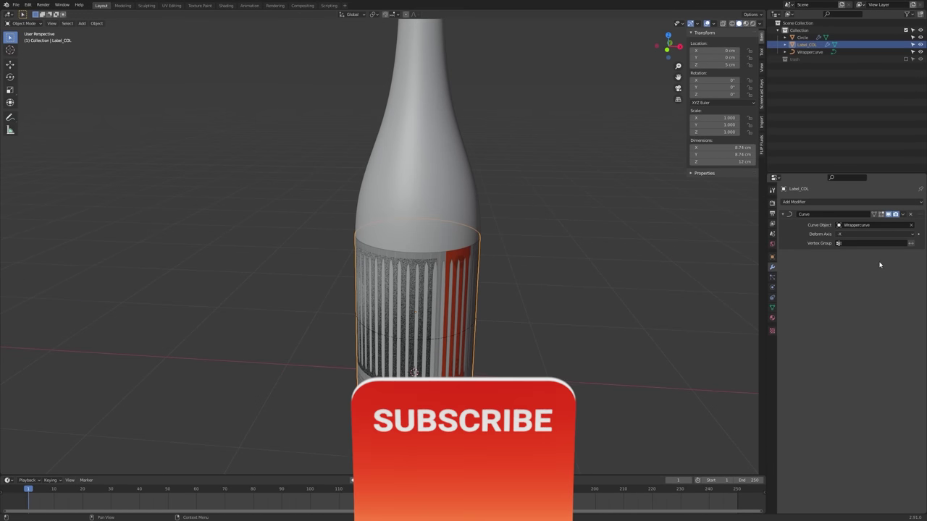
{"action": "key", "text": "Tab"}
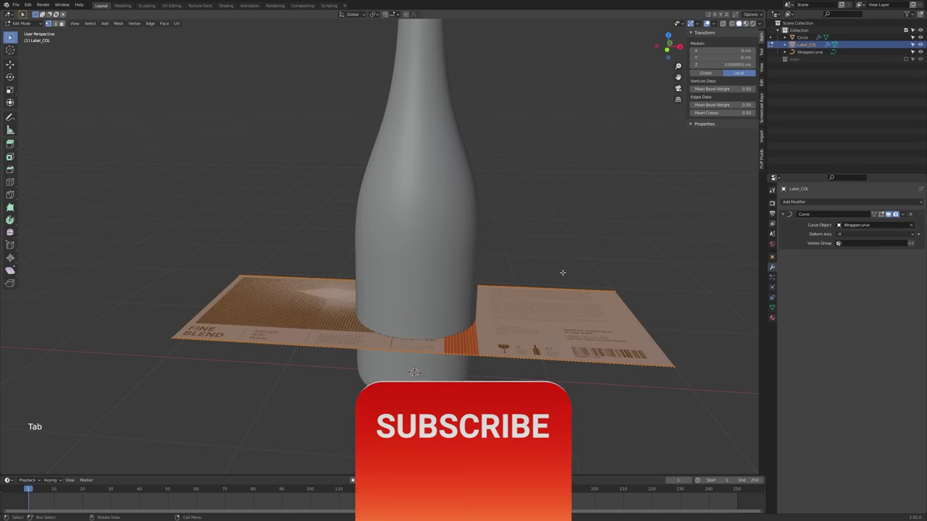
{"action": "left_click", "coordinate": [882, 215]}
{"action": "left_click", "coordinate": [882, 216]}
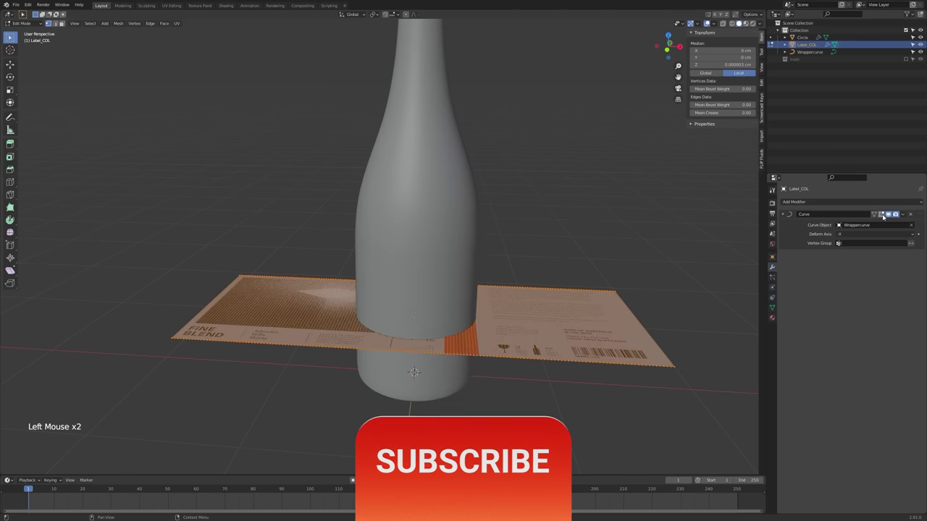
{"action": "left_click", "coordinate": [881, 215]}
{"action": "left_click", "coordinate": [880, 215]}
{"action": "left_click", "coordinate": [881, 215]}
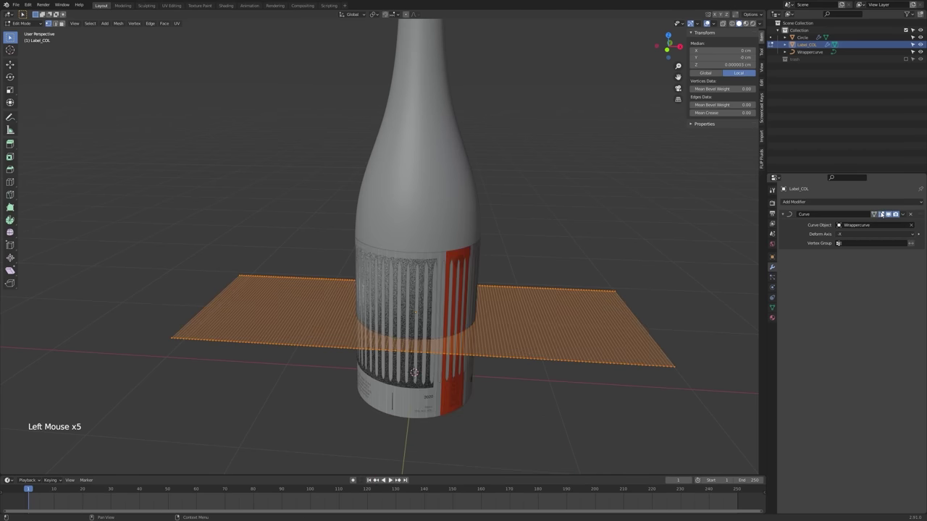
- Scale the entire label mesh down uniformly in Edit Mode, leaving a gap between its two ends, and return to Object Mode
{"action": "middle_click_drag", "start_coordinate": [753, 246], "coordinate": [545, 258]}
{"action": "key", "text": "s"}
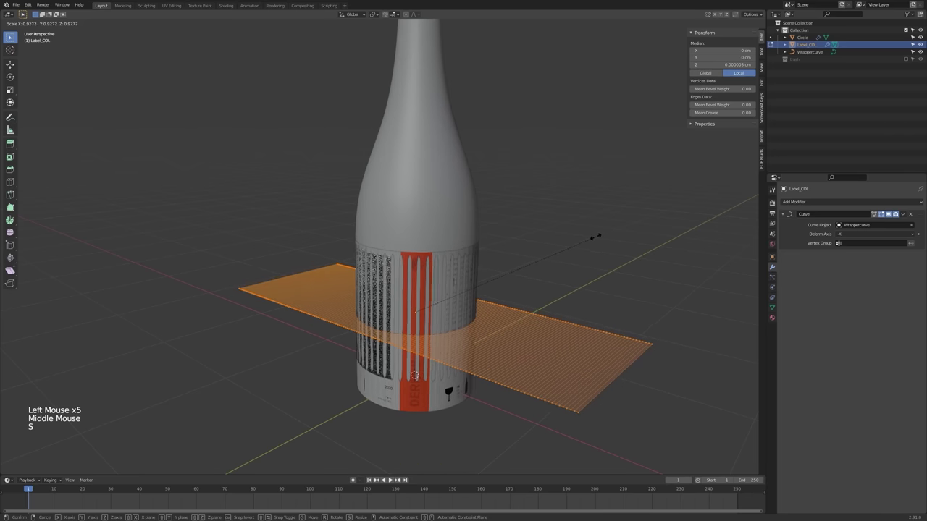
{"action": "left_click", "coordinate": [549, 242]}
{"action": "key", "text": "Tab"}
{"action": "middle_click_drag", "start_coordinate": [549, 241], "coordinate": [450, 309]}
- Select the wrapper curve together with the label and move both up about 1.15 cm along the global Z axis
{"action": "left_click", "coordinate": [439, 326]}
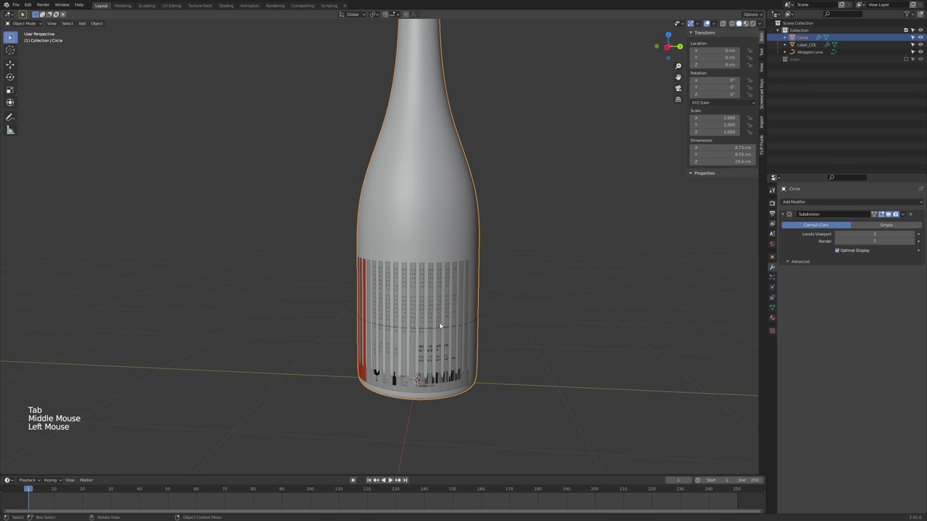
{"action": "left_click", "coordinate": [439, 328]}
{"action": "left_click", "coordinate": [439, 328]}
{"action": "left_click", "coordinate": [439, 328], "text": "shift"}
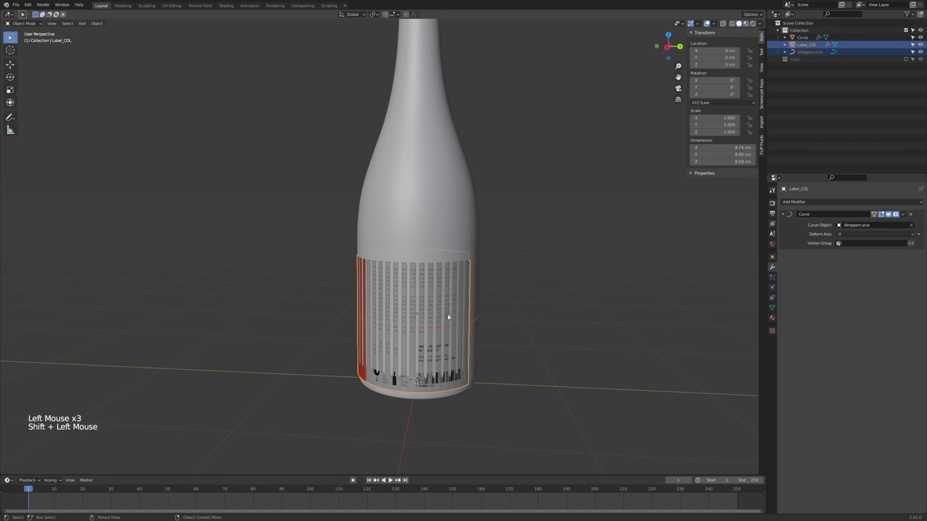
{"action": "key", "text": "g"}
{"action": "key", "text": "z"}
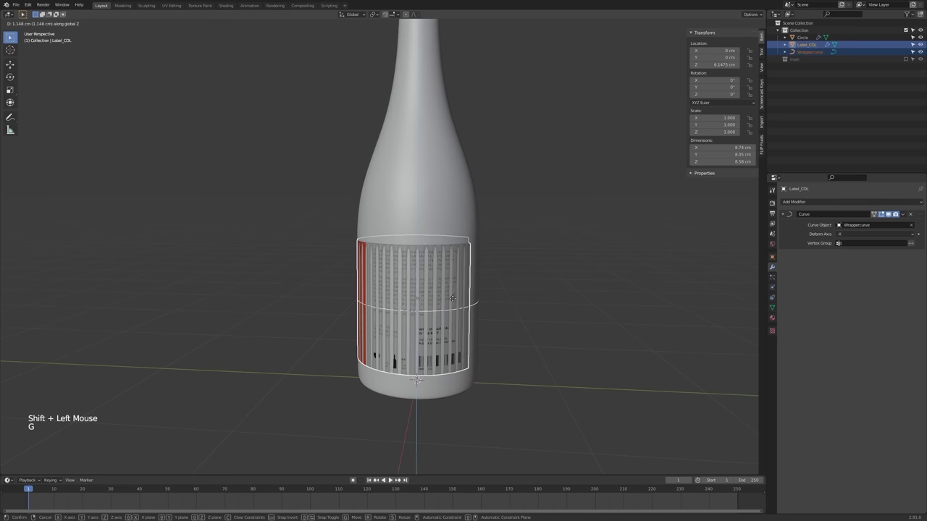
{"action": "left_click", "coordinate": [447, 300]}
- Scale the entire label mesh up uniformly in Edit Mode to a height of about 9.59 cm, and return to Object Mode
{"action": "mouse_move", "coordinate": [447, 299]}
{"action": "middle_mouse_down"}
{"action": "mouse_move", "coordinate": [391, 292]}
{"action": "mouse_move", "coordinate": [383, 310]}
{"action": "mouse_move", "coordinate": [458, 328]}
{"action": "mouse_move", "coordinate": [463, 300]}
{"action": "middle_mouse_up"}
{"action": "left_click", "coordinate": [464, 297]}
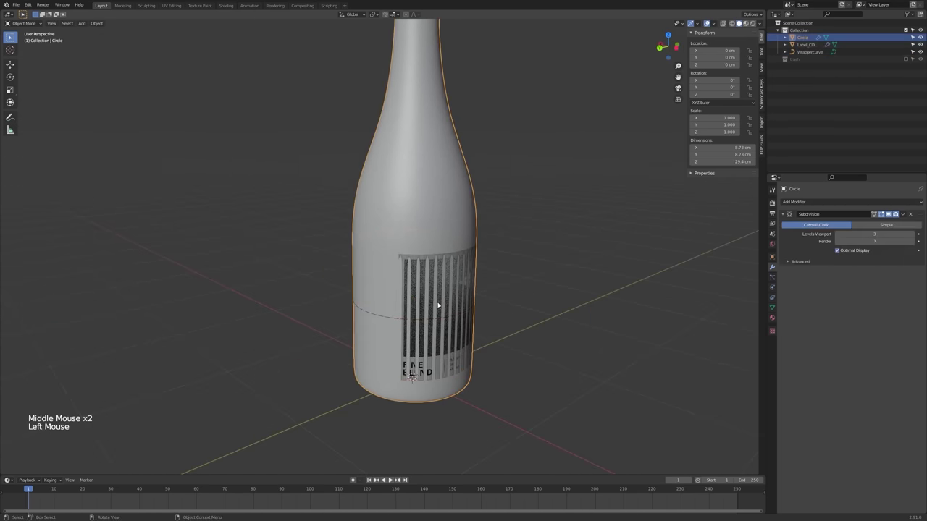
{"action": "left_click", "coordinate": [466, 290]}
{"action": "key", "text": "Tab"}
{"action": "key", "text": "a"}
{"action": "key", "text": "s"}
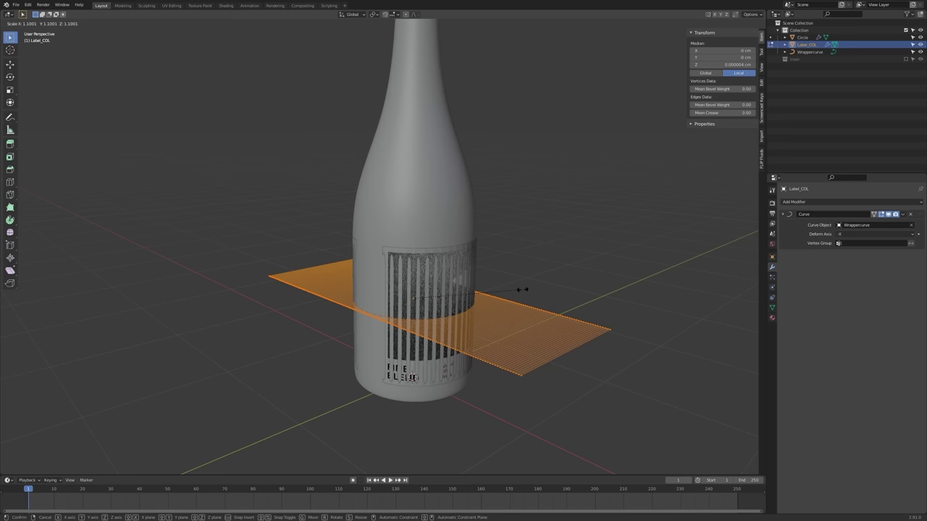
{"action": "key", "text": "Tab"}
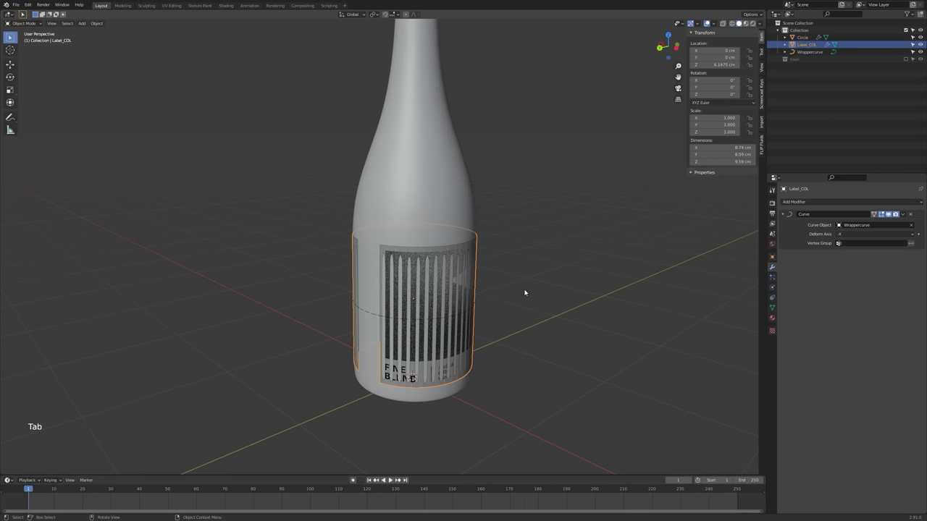
{"action": "middle_click_drag", "start_coordinate": [523, 292], "coordinate": [299, 337]}
{"action": "scroll", "coordinate": [485, 312], "scroll_direction": "up", "scroll_amount": 2}
{"action": "scroll", "coordinate": [486, 312], "scroll_direction": "down", "scroll_amount": 1}
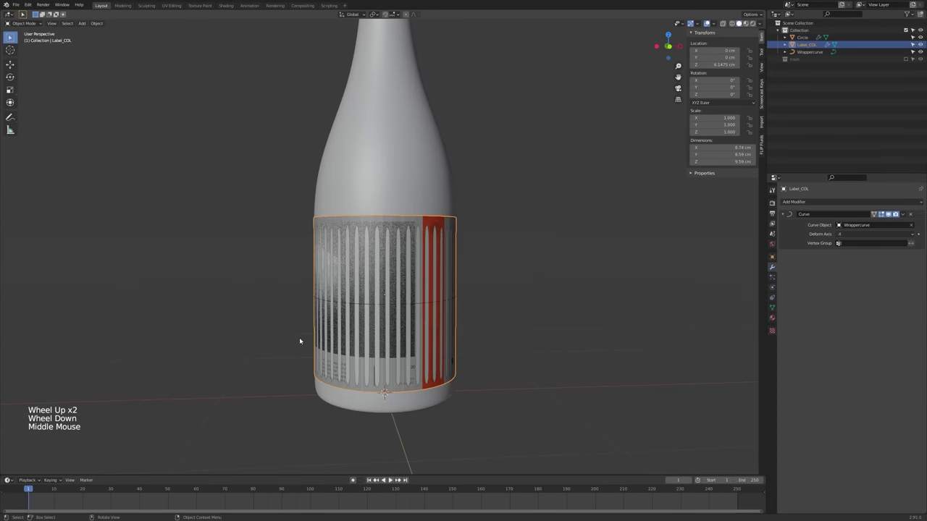
- Switch to File Explorer, browse through Dropbox to the Tutorial folder, and sort its contents by date modified
{"action": "key", "text": "alt+Tab"}
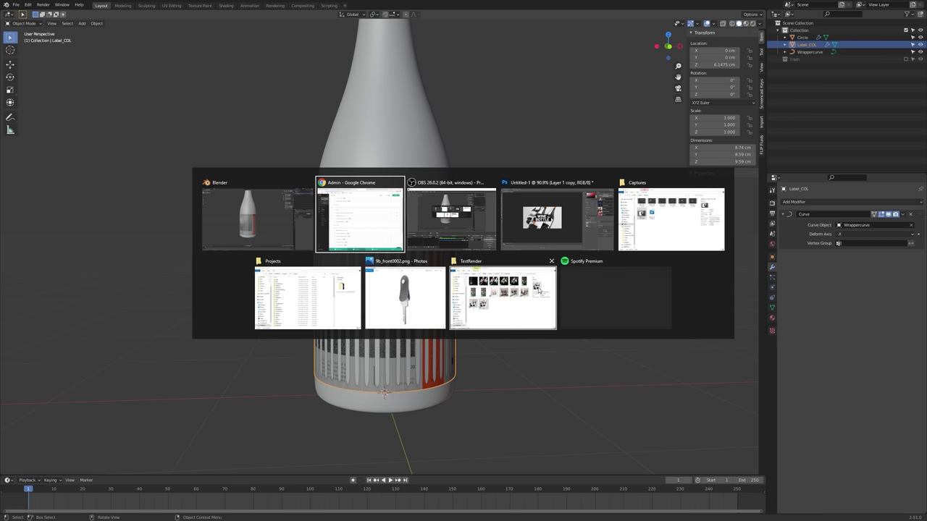
{"action": "left_click", "coordinate": [632, 236]}
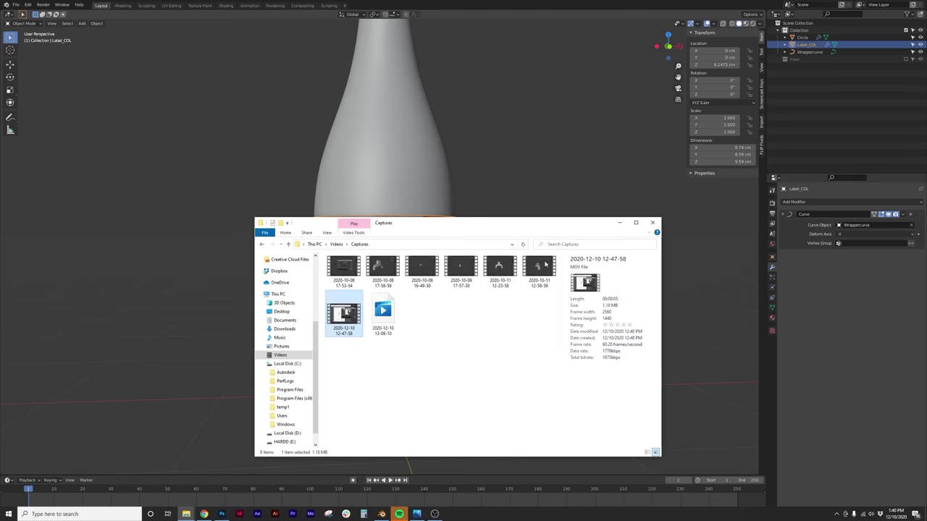
{"action": "scroll", "coordinate": [284, 383], "scroll_direction": "down", "scroll_amount": 1}
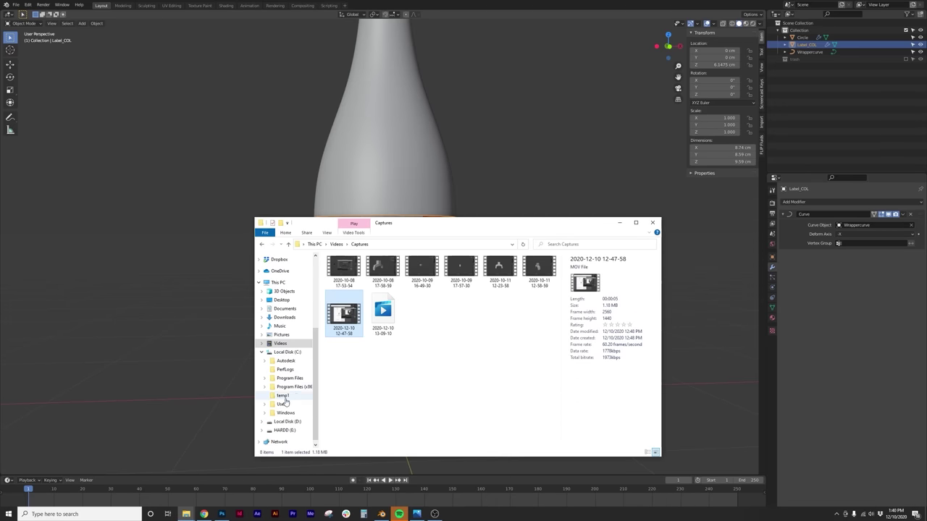
{"action": "scroll", "coordinate": [282, 291], "scroll_direction": "up", "scroll_amount": 1}
{"action": "left_click", "coordinate": [281, 281]}
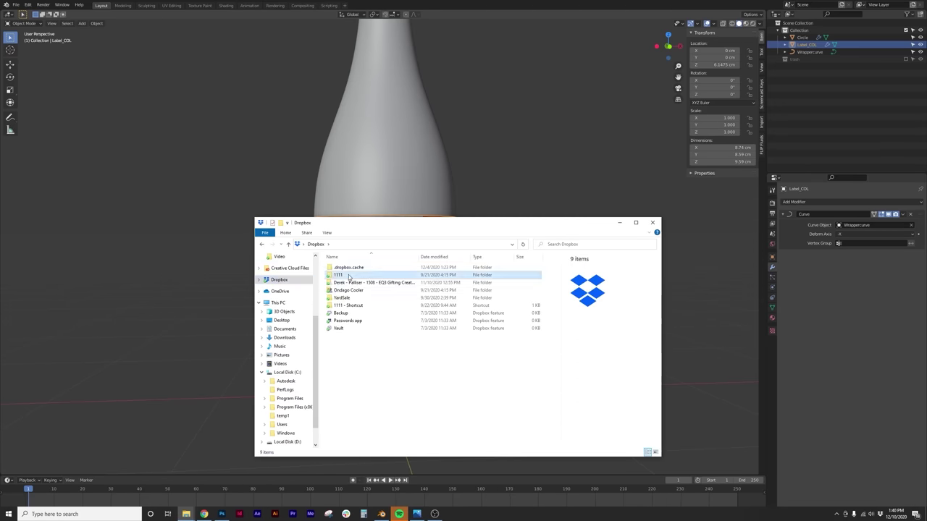
{"action": "double_click", "coordinate": [349, 275]}
{"action": "double_click", "coordinate": [350, 283]}
{"action": "double_click", "coordinate": [349, 336]}
{"action": "left_click", "coordinate": [434, 257]}
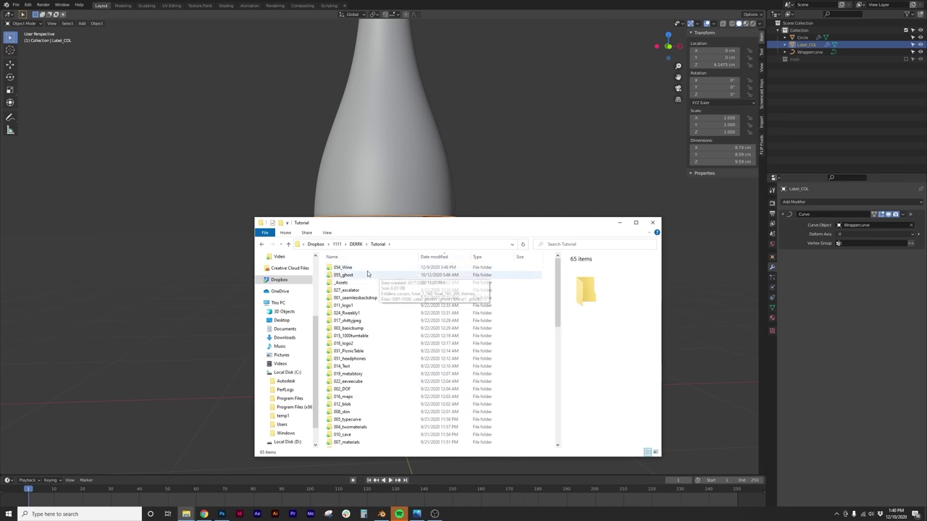
- Open the TestRender folder inside 054_Wine's 3D folder and view render 13 as a reference for the label
{"action": "double_click", "coordinate": [368, 273]}
{"action": "left_click", "coordinate": [356, 276]}
{"action": "double_click", "coordinate": [352, 270]}
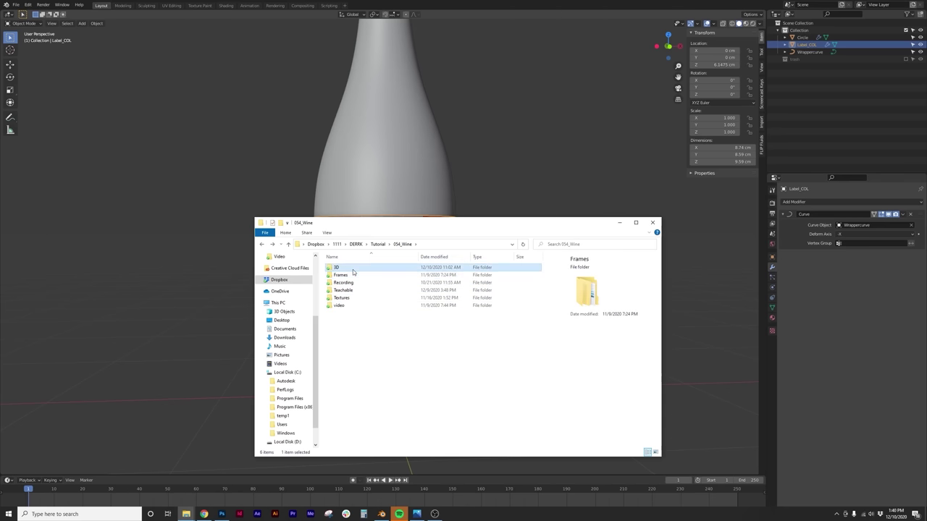
{"action": "double_click", "coordinate": [361, 283]}
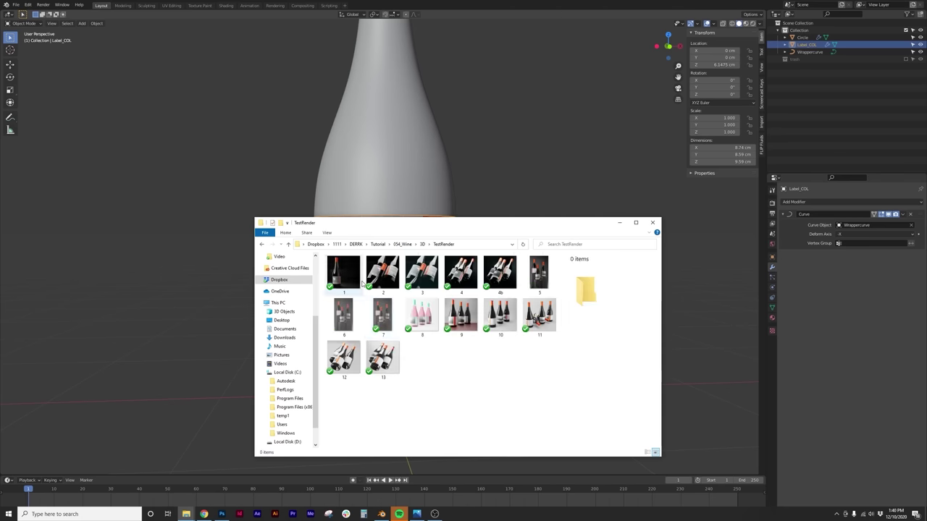
{"action": "double_click", "coordinate": [383, 358]}
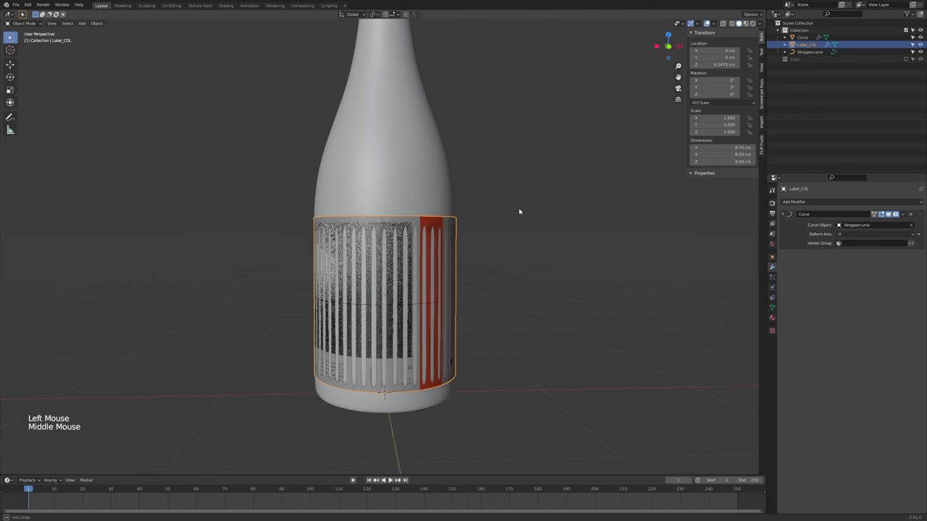
- Back in Blender, scale the entire label mesh by about 0.839 in Edit Mode to a height of about 8.05 cm, and return to Object Mode
{"action": "middle_click_drag", "start_coordinate": [518, 209], "coordinate": [598, 236]}
{"action": "key", "text": "Tab"}
{"action": "key", "text": "a"}
{"action": "key", "text": "s"}
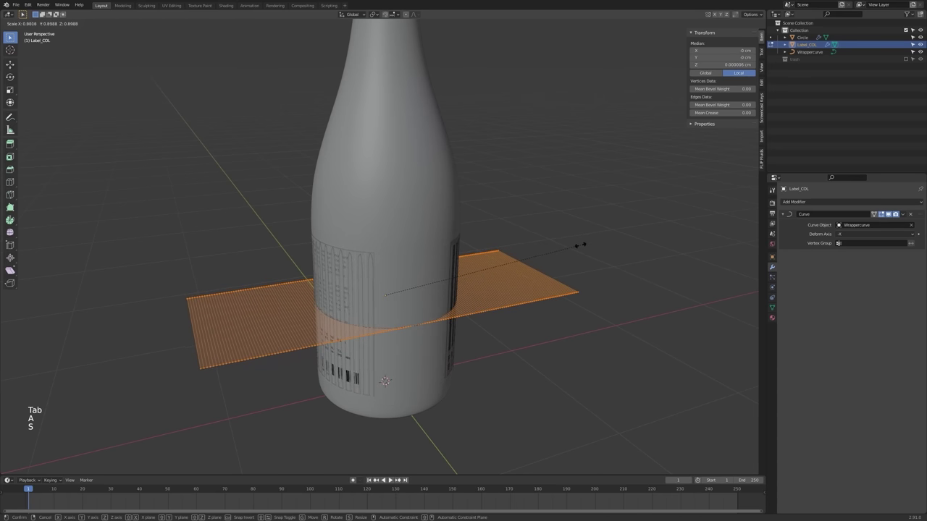
{"action": "mouse_move", "coordinate": [574, 249]}
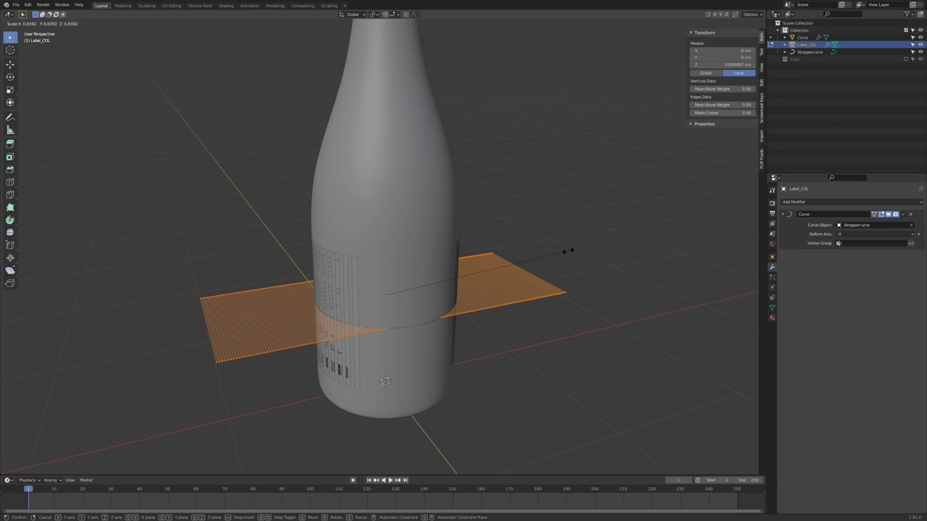
{"action": "left_click", "coordinate": [569, 250]}
{"action": "key", "text": "Tab"}
- Select the wrapper curve together with the label and raise both along Z to a Z location of about 6.36 cm
{"action": "middle_click_drag", "start_coordinate": [533, 265], "coordinate": [491, 285]}
{"action": "key", "text": "g"}
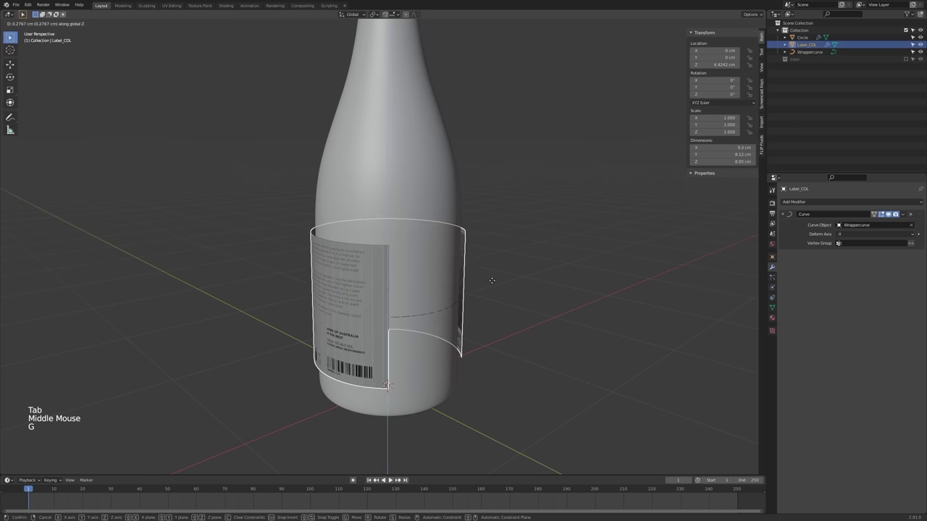
{"action": "left_click", "coordinate": [440, 299]}
{"action": "left_click", "coordinate": [440, 314], "text": "shift"}
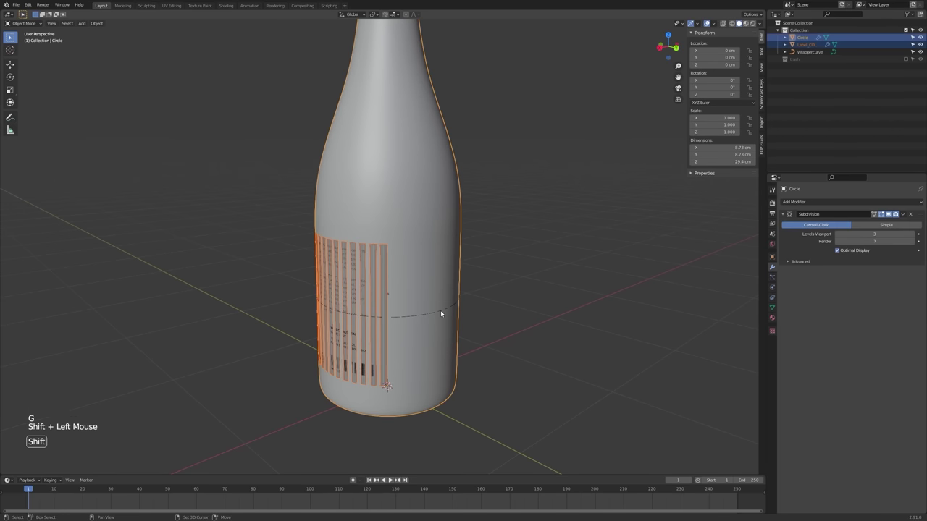
{"action": "left_click", "coordinate": [440, 314]}
{"action": "left_click", "coordinate": [441, 314]}
{"action": "left_click", "coordinate": [374, 298], "text": "shift"}
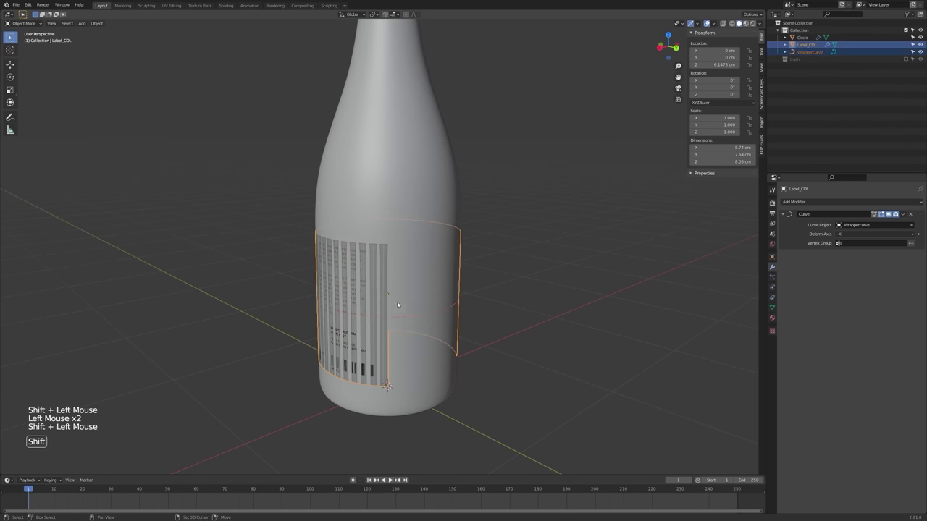
{"action": "key", "text": "g"}
{"action": "left_click", "coordinate": [412, 309]}
- Select only the label and add a Solidify modifier to it after the Curve modifier
{"action": "middle_click_drag", "start_coordinate": [412, 309], "coordinate": [583, 260]}
{"action": "key", "text": "alt+a"}
{"action": "scroll", "coordinate": [477, 326], "scroll_direction": "down", "scroll_amount": 4}
{"action": "left_click", "coordinate": [467, 315]}
{"action": "scroll", "coordinate": [532, 282], "scroll_direction": "up", "scroll_amount": 2}
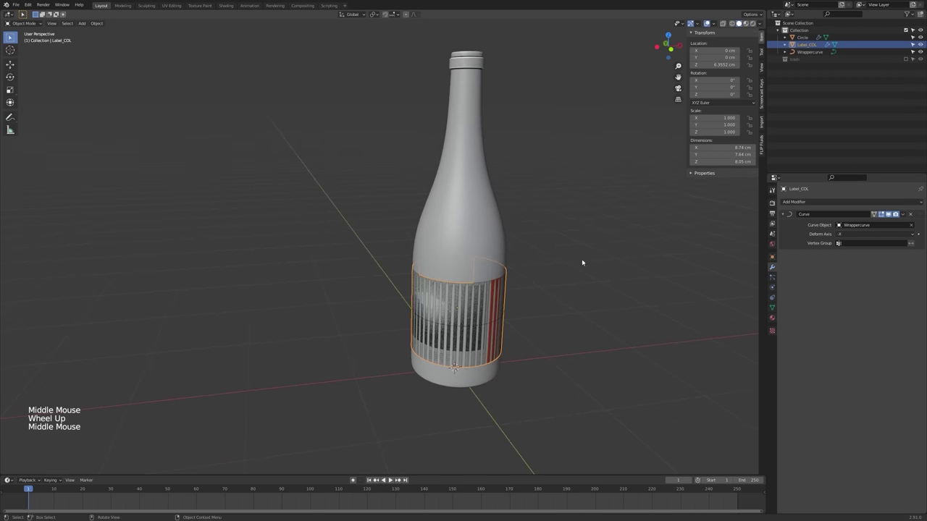
{"action": "left_click", "coordinate": [831, 203]}
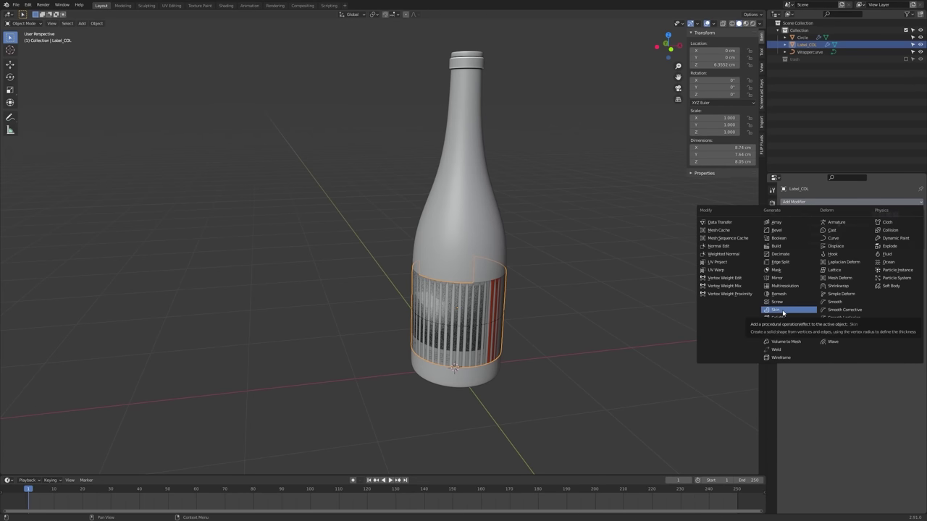
{"action": "middle_click_drag", "start_coordinate": [622, 287], "coordinate": [478, 274]}
{"action": "scroll", "coordinate": [478, 274], "scroll_direction": "up", "scroll_amount": 5}
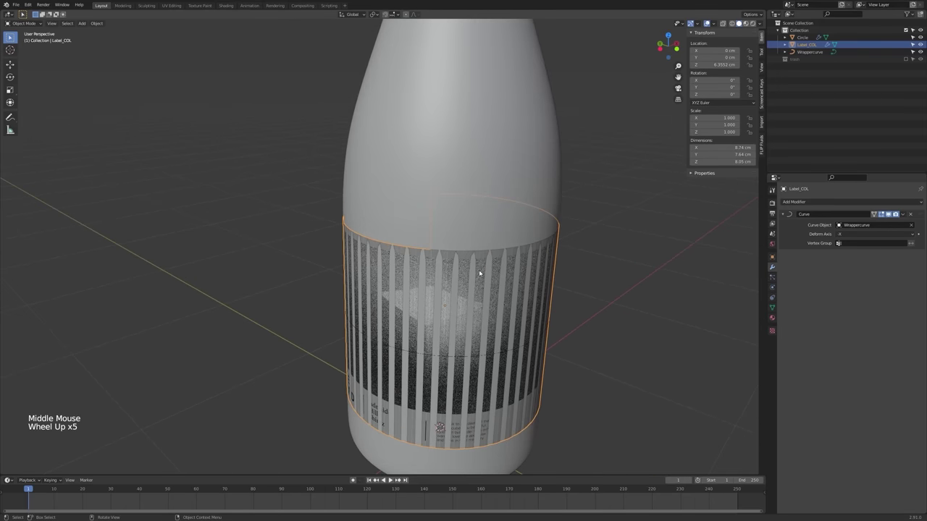
{"action": "left_click", "coordinate": [863, 203]}
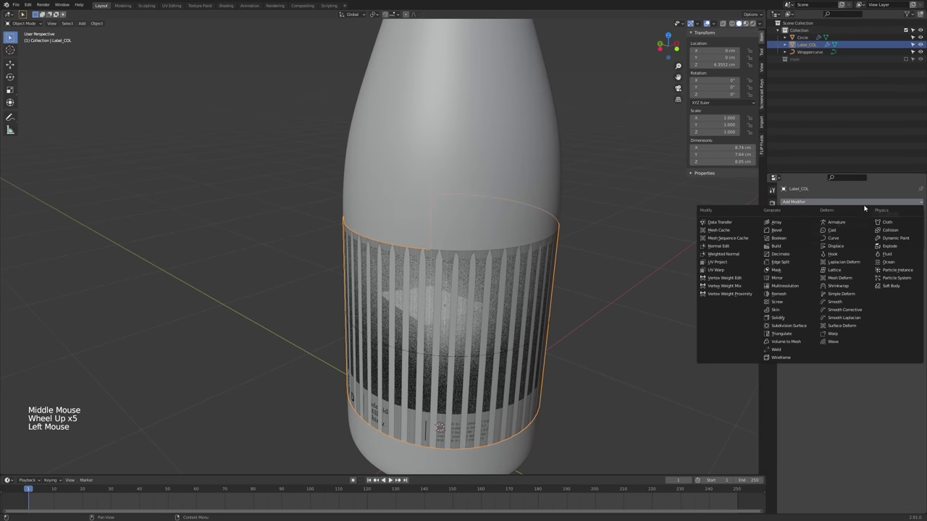
{"action": "left_click", "coordinate": [783, 319]}
- Set the label's Solidify offset to 1 so it thickens outward, and set its thickness to 0.05 cm
{"action": "middle_click_drag", "start_coordinate": [471, 257], "coordinate": [396, 254]}
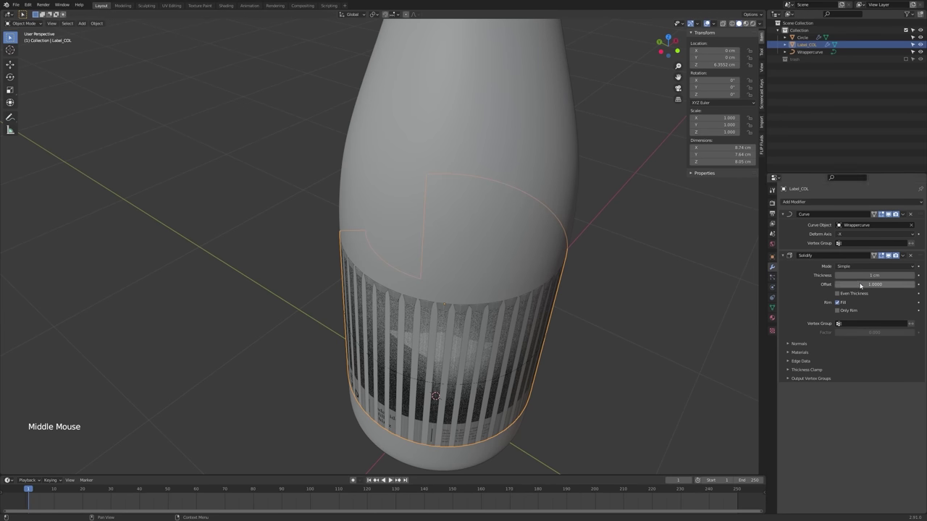
{"action": "left_click_drag", "start_coordinate": [860, 286], "coordinate": [905, 286]}
{"action": "middle_click_drag", "start_coordinate": [606, 337], "coordinate": [662, 344]}
{"action": "left_click_drag", "start_coordinate": [896, 275], "coordinate": [878, 275], "text": "shift"}
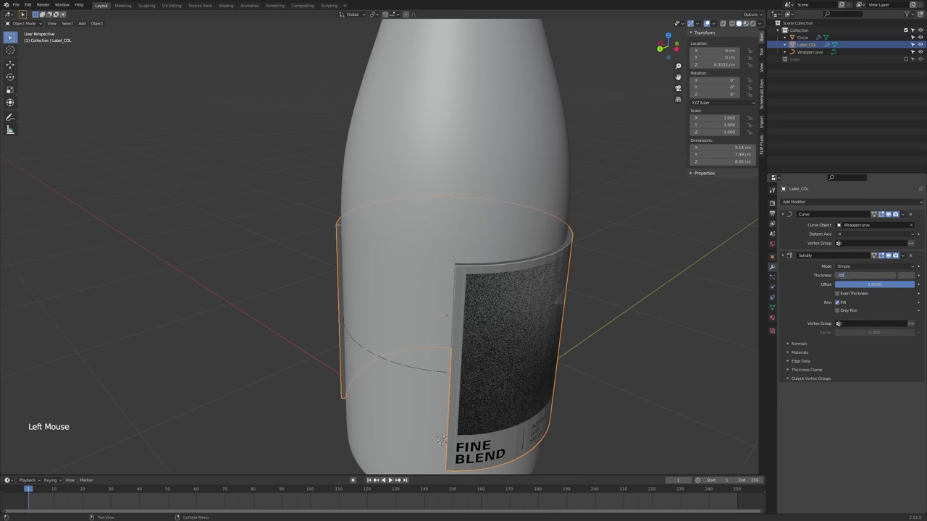
{"action": "key", "text": "Return"}
- Reduce the label's Solidify thickness to 0.02 cm
{"action": "middle_click_drag", "start_coordinate": [683, 277], "coordinate": [787, 299]}
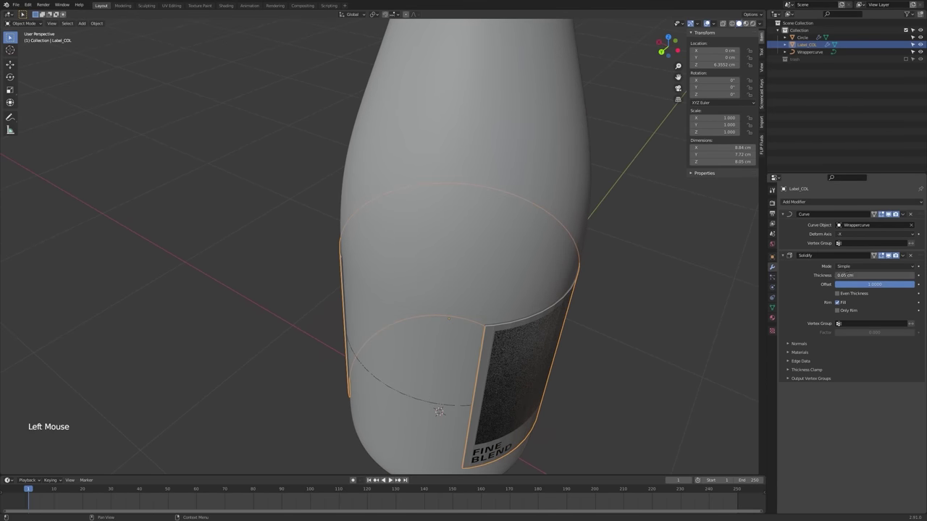
{"action": "type", "text": "0.02"}
{"action": "key", "text": "Return"}
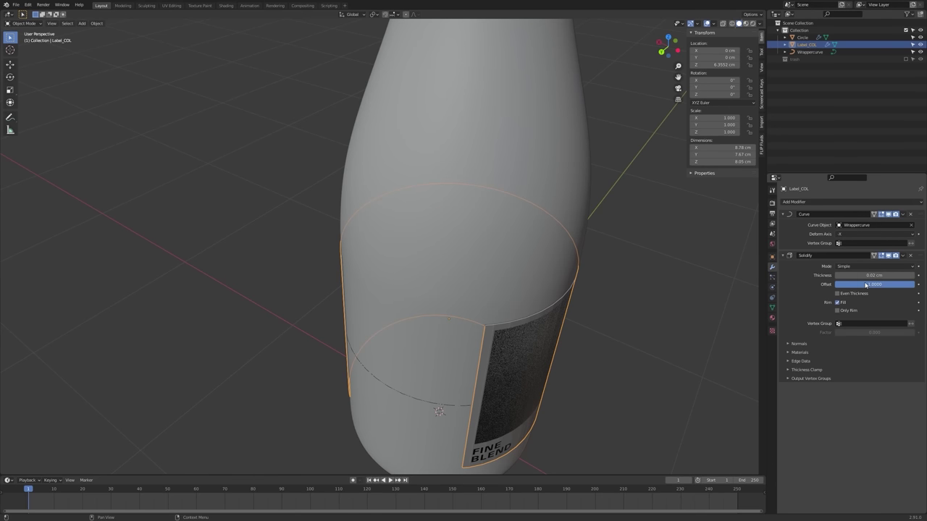
- Examine the wrapped label's upper edge and curvature around the bottle for smoothness
{"action": "middle_click_drag", "start_coordinate": [550, 312], "coordinate": [466, 290]}
{"action": "scroll", "coordinate": [465, 291], "scroll_direction": "up", "scroll_amount": 2}
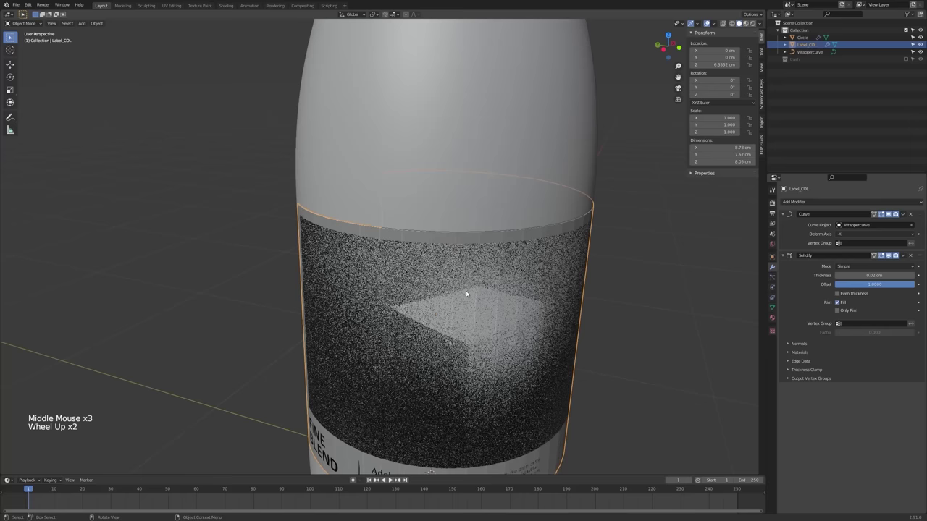
{"action": "left_click", "coordinate": [475, 239]}
{"action": "scroll", "coordinate": [455, 240], "scroll_direction": "up", "scroll_amount": 2}
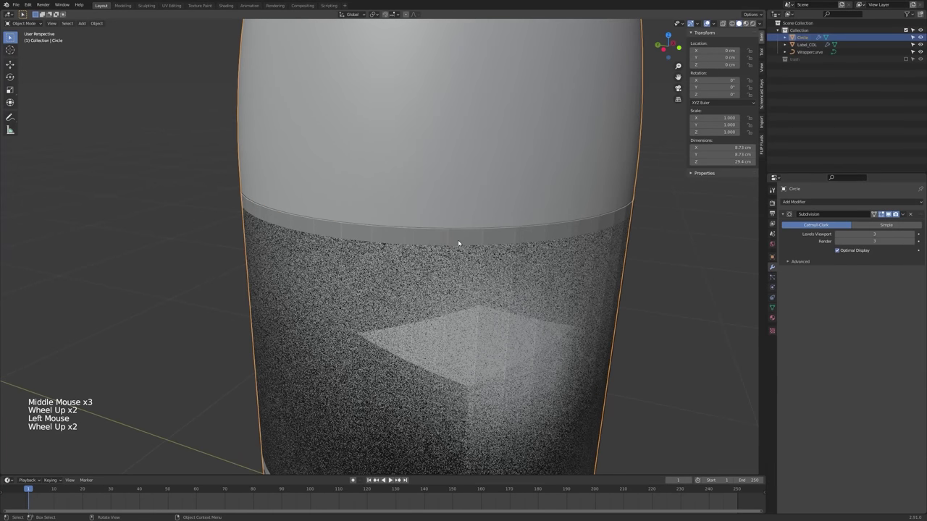
{"action": "scroll", "coordinate": [457, 244], "scroll_direction": "down", "scroll_amount": 2}
{"action": "middle_click_drag", "start_coordinate": [463, 244], "coordinate": [468, 248]}
{"action": "key", "text": "Tab"}
{"action": "key", "text": "Tab"}
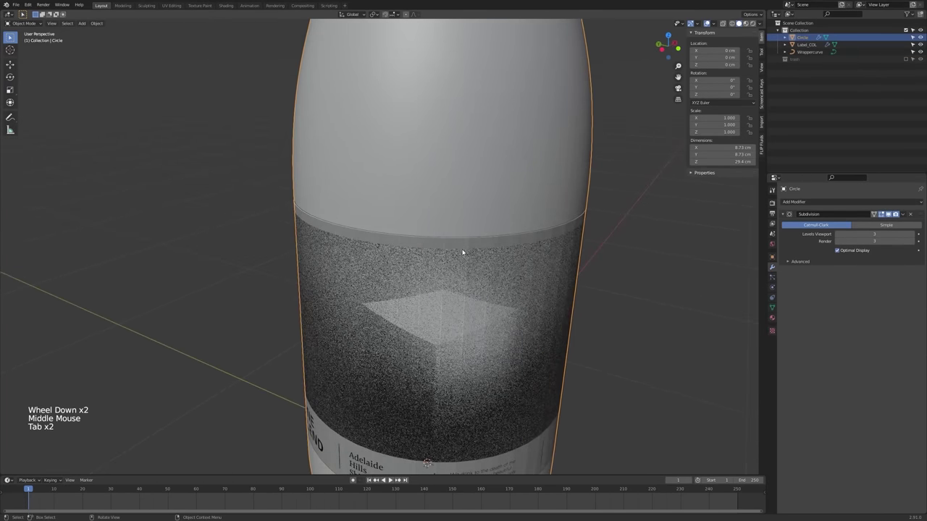
{"action": "left_click", "coordinate": [463, 252]}
{"action": "key", "text": "Tab"}
{"action": "scroll", "coordinate": [463, 252], "scroll_direction": "up", "scroll_amount": 1}
{"action": "middle_click_drag", "start_coordinate": [463, 253], "coordinate": [239, 312], "text": "shift"}
{"action": "key", "text": "Tab"}
{"action": "middle_click_drag", "start_coordinate": [374, 238], "coordinate": [365, 264], "text": "shift"}
{"action": "scroll", "coordinate": [365, 264], "scroll_direction": "down", "scroll_amount": 1}
{"action": "middle_click_drag", "start_coordinate": [365, 264], "coordinate": [354, 299]}
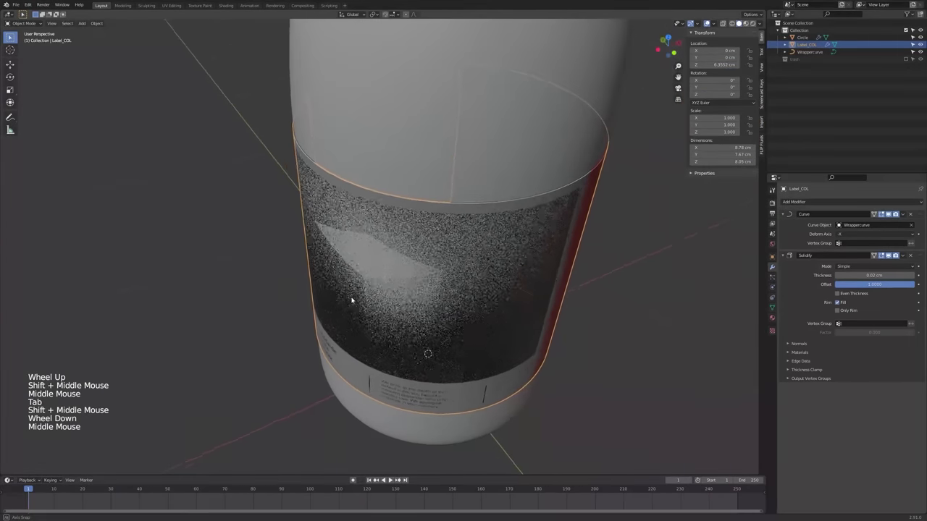
{"action": "scroll", "coordinate": [439, 285], "scroll_direction": "down", "scroll_amount": 2}
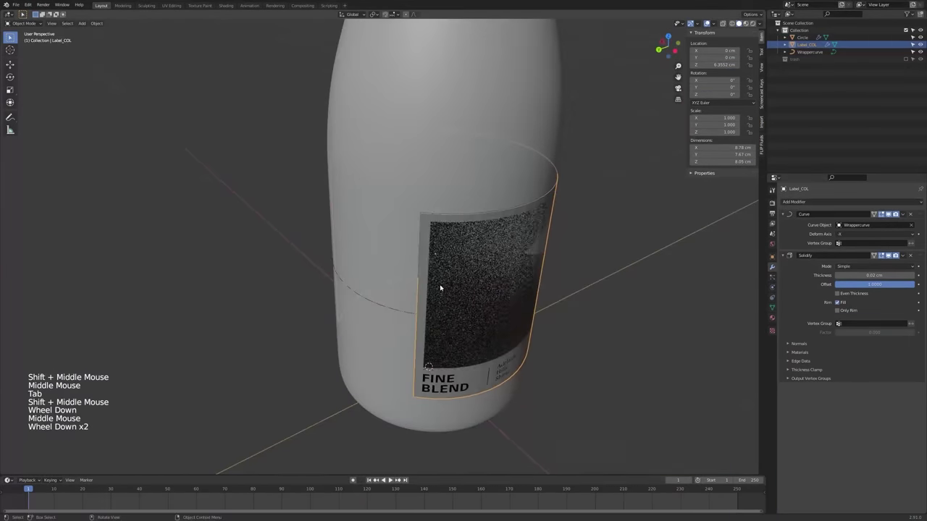
- Select the wrapper curve and set its preview resolution U to 64
{"action": "left_click", "coordinate": [384, 307]}
{"action": "left_click", "coordinate": [384, 307]}
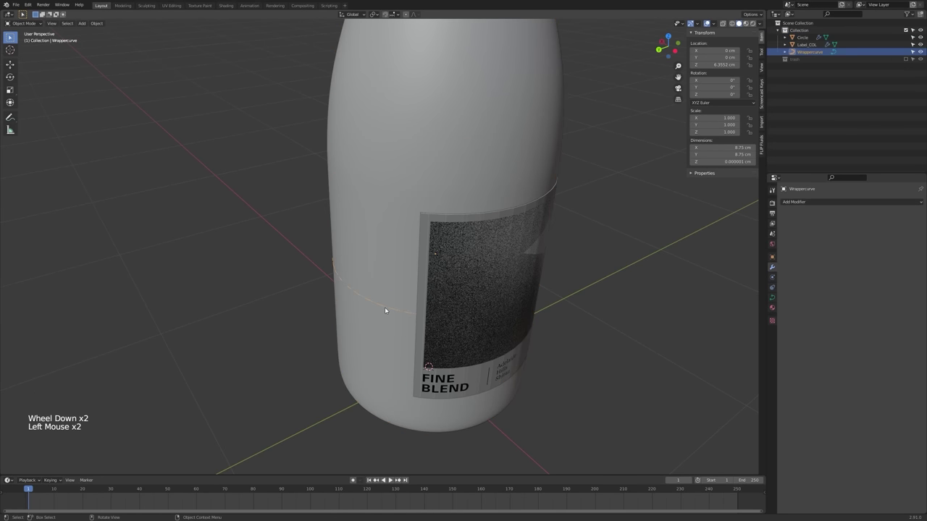
{"action": "left_click", "coordinate": [773, 298]}
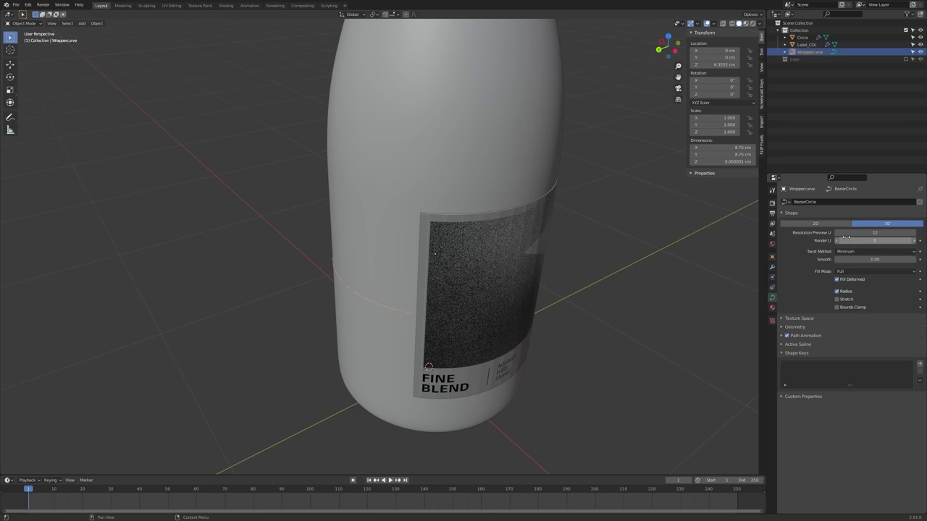
{"action": "left_click", "coordinate": [875, 233]}
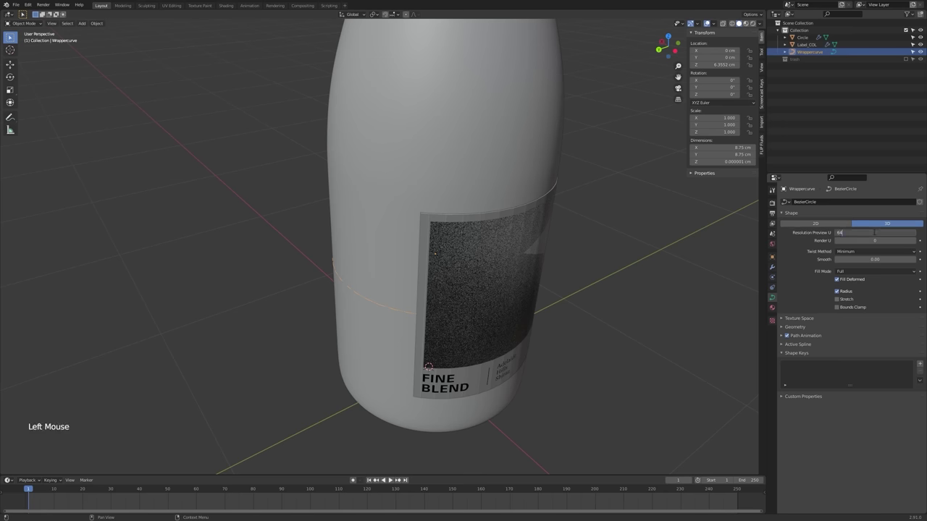
{"action": "key", "text": "Return"}
{"action": "middle_click_drag", "start_coordinate": [477, 196], "coordinate": [438, 208]}
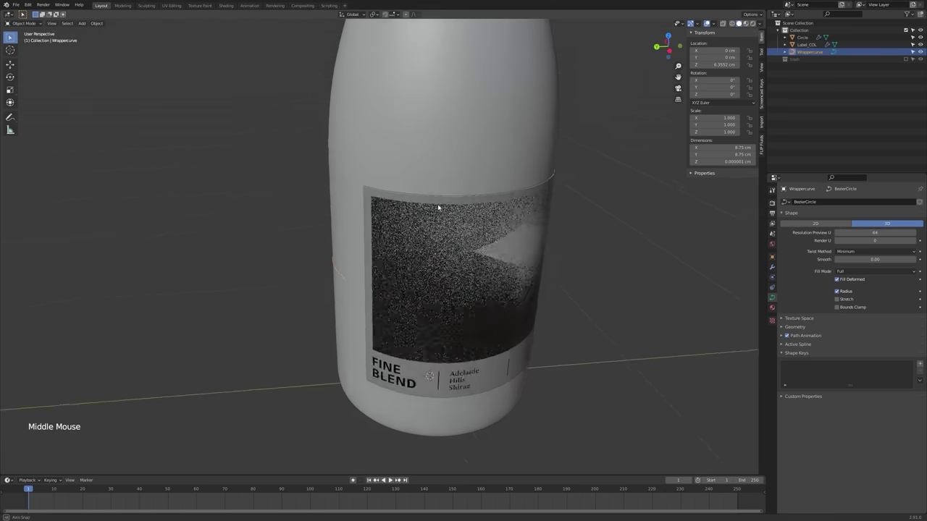
- Select the label and examine the shading and thickness at its corners and vertical edges up close
{"action": "scroll", "coordinate": [399, 207], "scroll_direction": "up", "scroll_amount": 5}
{"action": "left_click", "coordinate": [395, 192]}
{"action": "scroll", "coordinate": [397, 190], "scroll_direction": "up", "scroll_amount": 3}
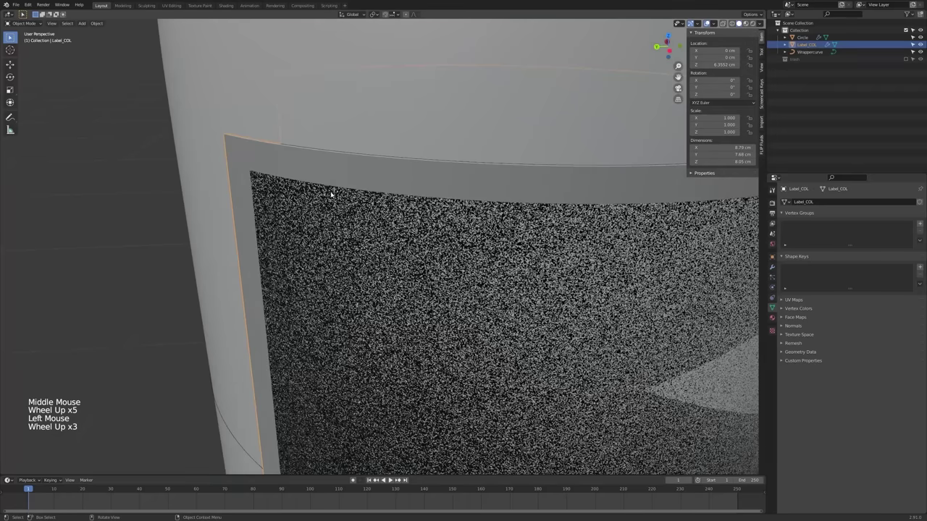
{"action": "middle_click_drag", "start_coordinate": [330, 194], "coordinate": [341, 194]}
{"action": "scroll", "coordinate": [311, 215], "scroll_direction": "down", "scroll_amount": 4}
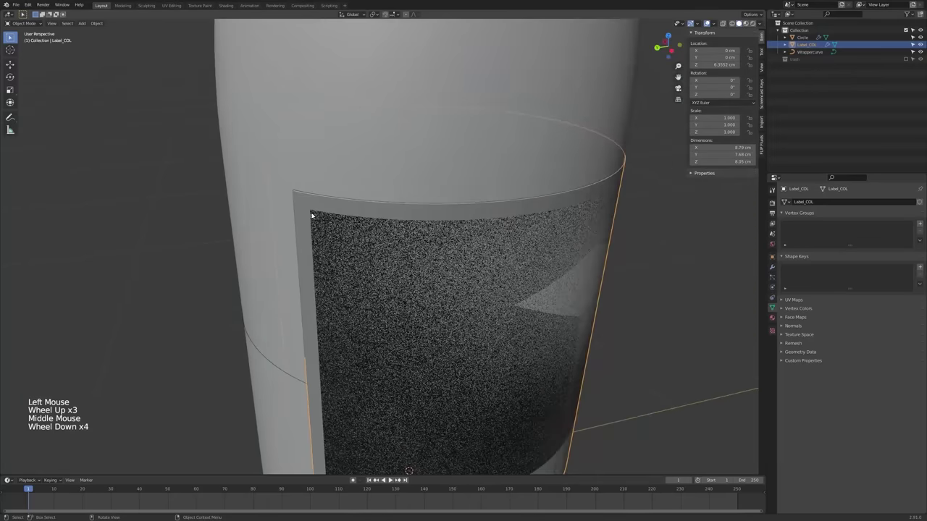
{"action": "scroll", "coordinate": [313, 208], "scroll_direction": "up", "scroll_amount": 2}
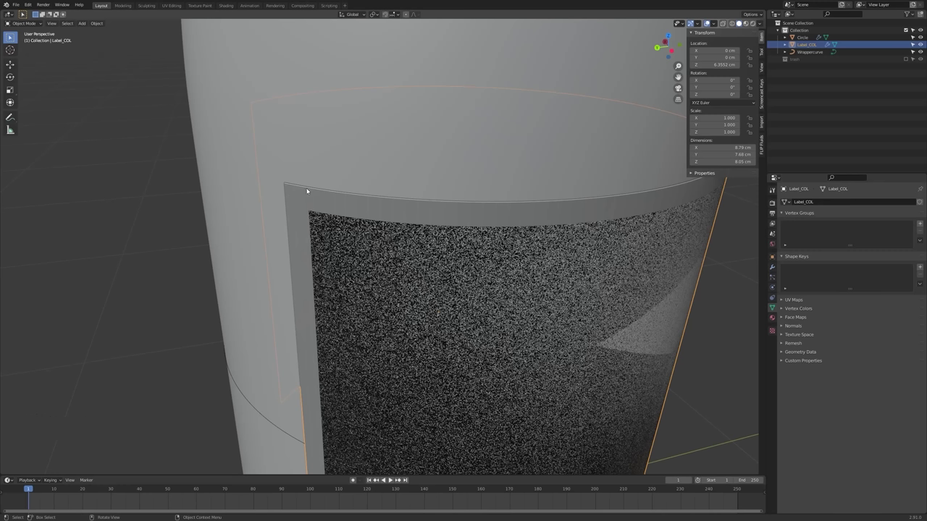
{"action": "scroll", "coordinate": [427, 230], "scroll_direction": "down", "scroll_amount": 4}
{"action": "middle_click_drag", "start_coordinate": [347, 215], "coordinate": [543, 252]}
{"action": "scroll", "coordinate": [429, 195], "scroll_direction": "up", "scroll_amount": 2}
{"action": "scroll", "coordinate": [429, 194], "scroll_direction": "up", "scroll_amount": 1}
{"action": "scroll", "coordinate": [425, 203], "scroll_direction": "down", "scroll_amount": 4}
{"action": "scroll", "coordinate": [433, 222], "scroll_direction": "up", "scroll_amount": 4}
{"action": "right_click", "coordinate": [435, 222]}
{"action": "scroll", "coordinate": [461, 244], "scroll_direction": "down", "scroll_amount": 2}
{"action": "scroll", "coordinate": [402, 282], "scroll_direction": "down", "scroll_amount": 1}
{"action": "mouse_move", "coordinate": [402, 282]}
{"action": "middle_mouse_down"}
{"action": "mouse_move", "coordinate": [480, 244]}
{"action": "mouse_move", "coordinate": [474, 286]}
{"action": "mouse_move", "coordinate": [378, 255]}
{"action": "mouse_move", "coordinate": [395, 289]}
{"action": "middle_mouse_up"}
{"action": "middle_click_drag", "start_coordinate": [467, 250], "coordinate": [425, 264]}
{"action": "scroll", "coordinate": [442, 232], "scroll_direction": "up", "scroll_amount": 5}
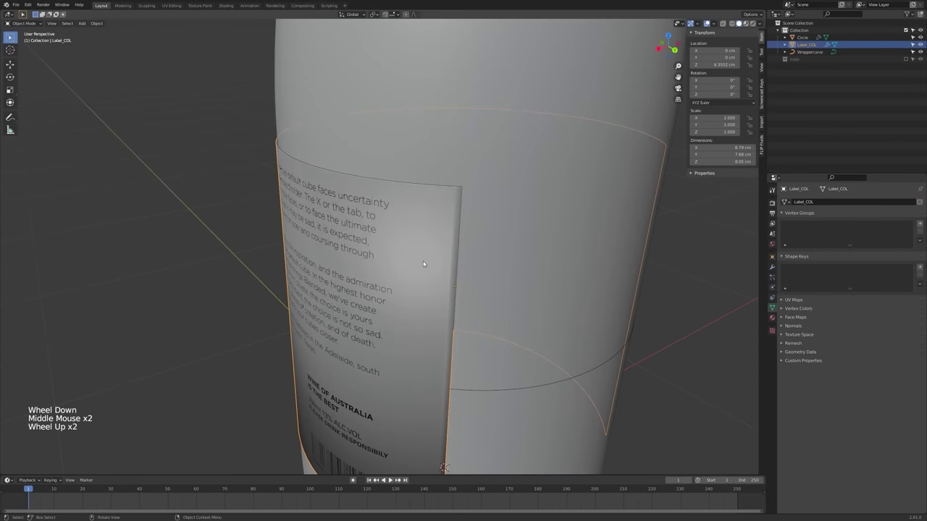
{"action": "middle_click_drag", "start_coordinate": [472, 191], "coordinate": [461, 209]}
{"action": "middle_click_drag", "start_coordinate": [418, 332], "coordinate": [398, 313]}
{"action": "scroll", "coordinate": [368, 246], "scroll_direction": "up", "scroll_amount": 2}
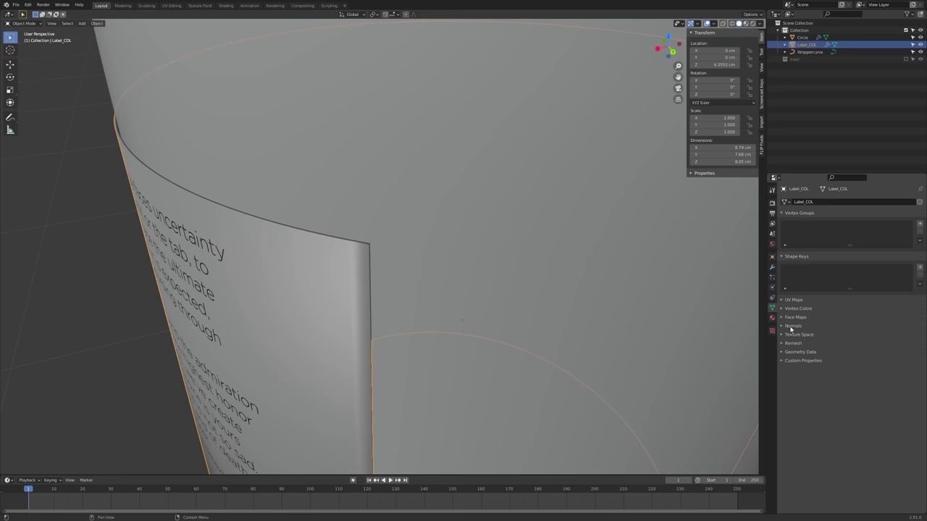
- Turn on Auto Smooth for the label's normals with a 30° angle
{"action": "left_click", "coordinate": [792, 326]}
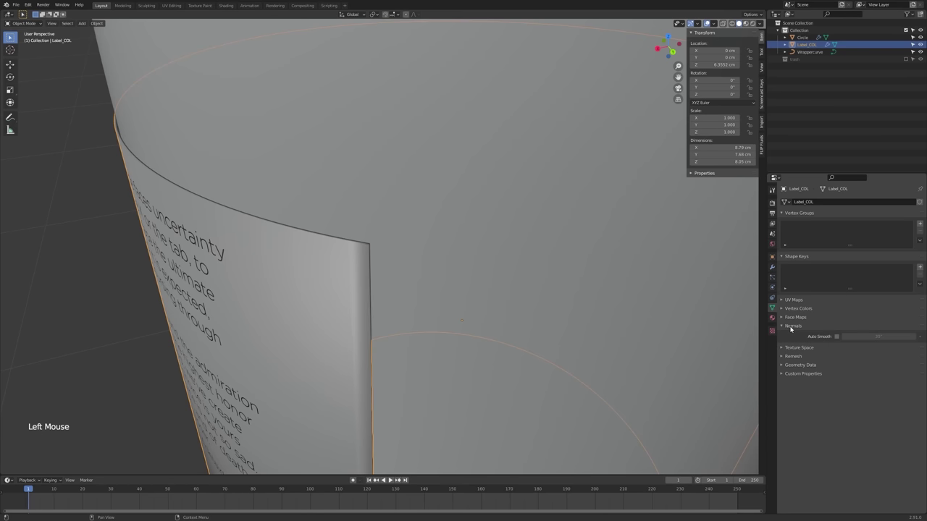
{"action": "left_click", "coordinate": [836, 336]}
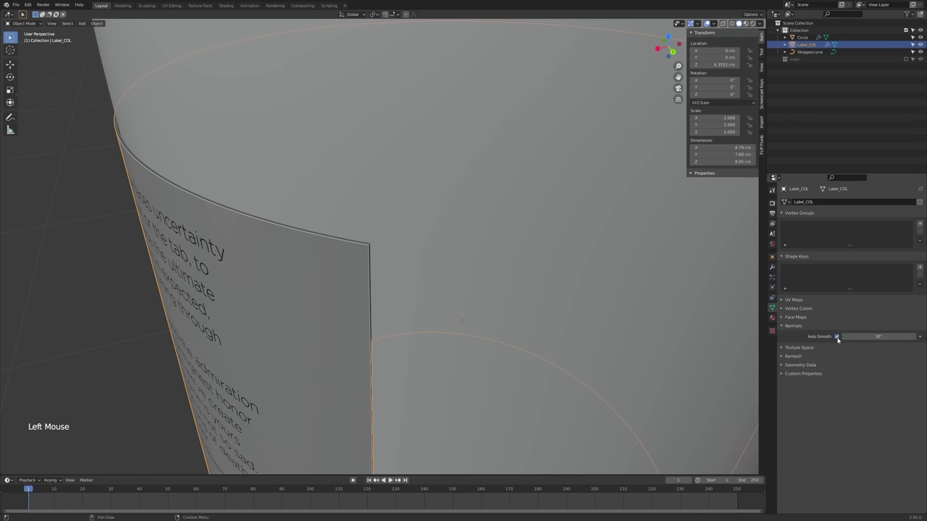
{"action": "left_click", "coordinate": [875, 337]}
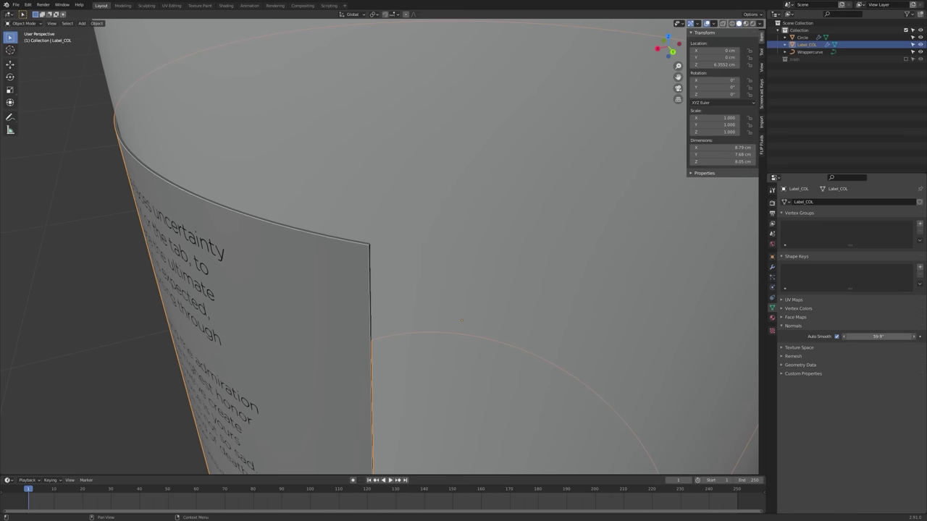
{"action": "mouse_move", "coordinate": [879, 337]}
{"action": "left_mouse_down"}
{"action": "mouse_move", "coordinate": [887, 337]}
{"action": "mouse_move", "coordinate": [876, 336]}
{"action": "left_mouse_up"}
{"action": "right_click", "coordinate": [877, 337]}
{"action": "scroll", "coordinate": [459, 326], "scroll_direction": "down", "scroll_amount": 5}
{"action": "scroll", "coordinate": [459, 351], "scroll_direction": "down", "scroll_amount": 2}
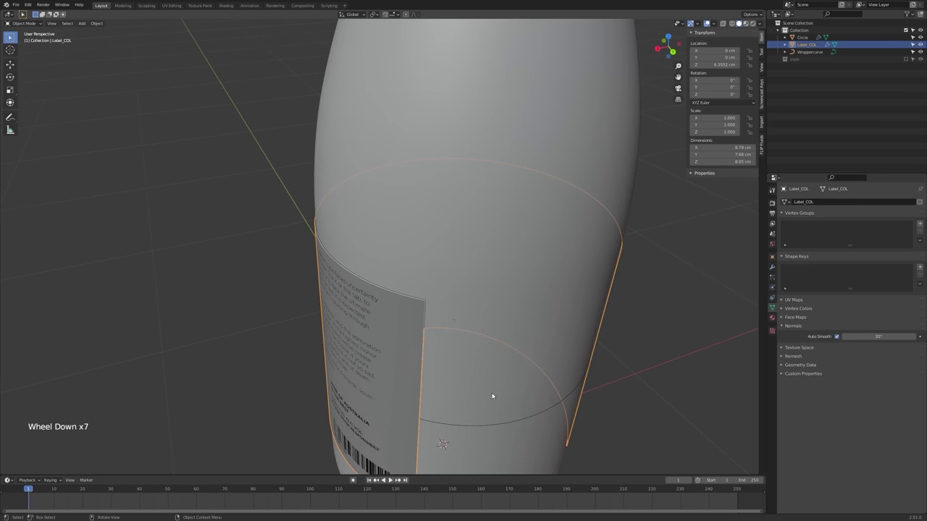
- Clear the selection and examine the whole bottle and its wrapped label from several sides
{"action": "middle_click_drag", "start_coordinate": [400, 401], "coordinate": [496, 386]}
{"action": "scroll", "coordinate": [509, 374], "scroll_direction": "down", "scroll_amount": 2}
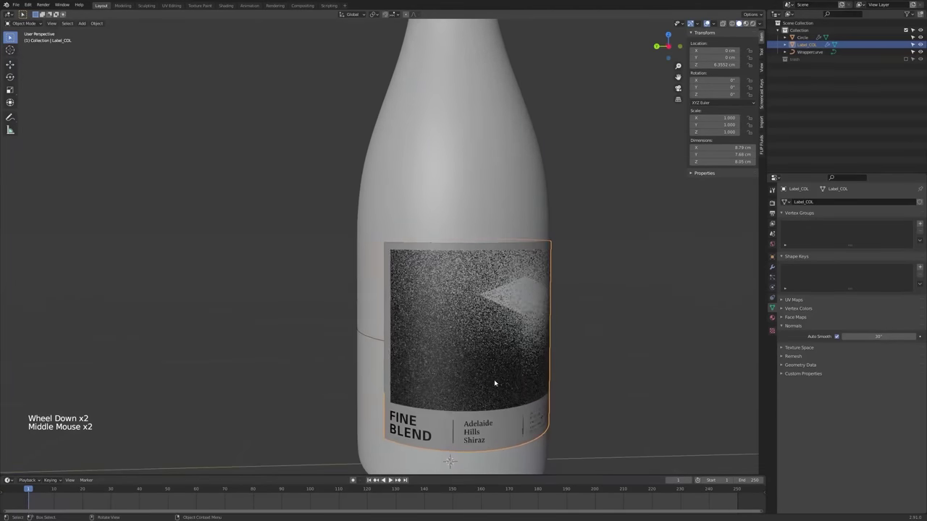
{"action": "left_click", "coordinate": [588, 334]}
{"action": "scroll", "coordinate": [588, 334], "scroll_direction": "down", "scroll_amount": 1}
{"action": "middle_click_drag", "start_coordinate": [583, 338], "coordinate": [511, 343]}
{"action": "scroll", "coordinate": [606, 314], "scroll_direction": "down", "scroll_amount": 1}
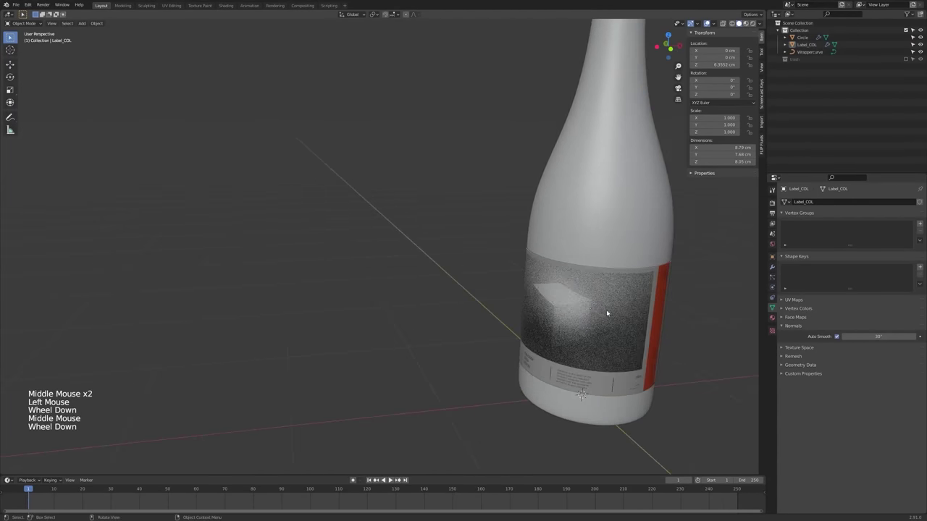
{"action": "middle_click_drag", "start_coordinate": [606, 314], "coordinate": [424, 239], "text": "shift"}
{"action": "scroll", "coordinate": [474, 370], "scroll_direction": "up", "scroll_amount": 1}
{"action": "scroll", "coordinate": [473, 371], "scroll_direction": "down", "scroll_amount": 2}
{"action": "scroll", "coordinate": [393, 220], "scroll_direction": "up", "scroll_amount": 1}
{"action": "scroll", "coordinate": [394, 228], "scroll_direction": "down", "scroll_amount": 3}
{"action": "middle_click_drag", "start_coordinate": [423, 238], "coordinate": [427, 321]}
- Select the bottle and enter Edit Mode on it with no vertices selected
{"action": "left_click", "coordinate": [376, 235]}
{"action": "middle_click_drag", "start_coordinate": [376, 236], "coordinate": [346, 366], "text": "shift"}
{"action": "key", "text": "Tab"}
{"action": "scroll", "coordinate": [439, 270], "scroll_direction": "up", "scroll_amount": 1}
{"action": "scroll", "coordinate": [440, 269], "scroll_direction": "up", "scroll_amount": 4}
{"action": "key", "text": "alt+a"}
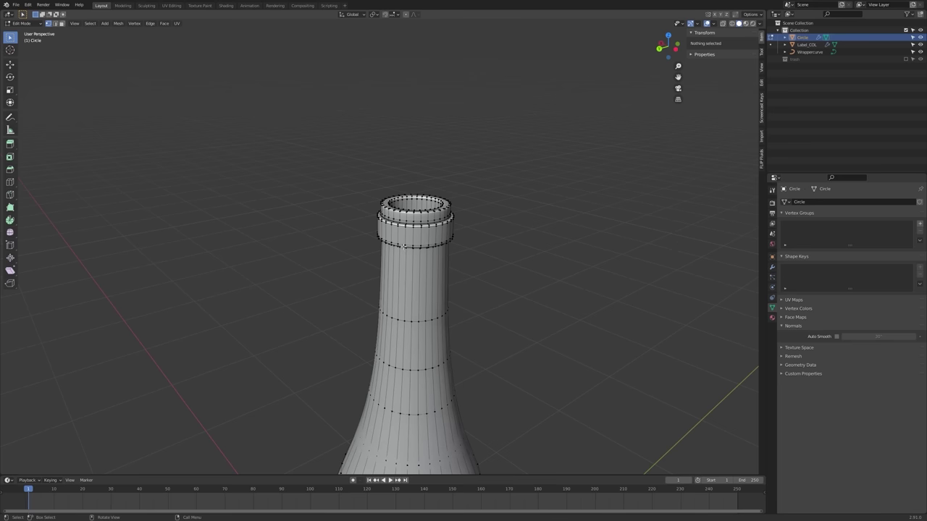
- Select the outer edge loop around the top rim of the bottle's mouth
{"action": "scroll", "coordinate": [435, 243], "scroll_direction": "up", "scroll_amount": 5}
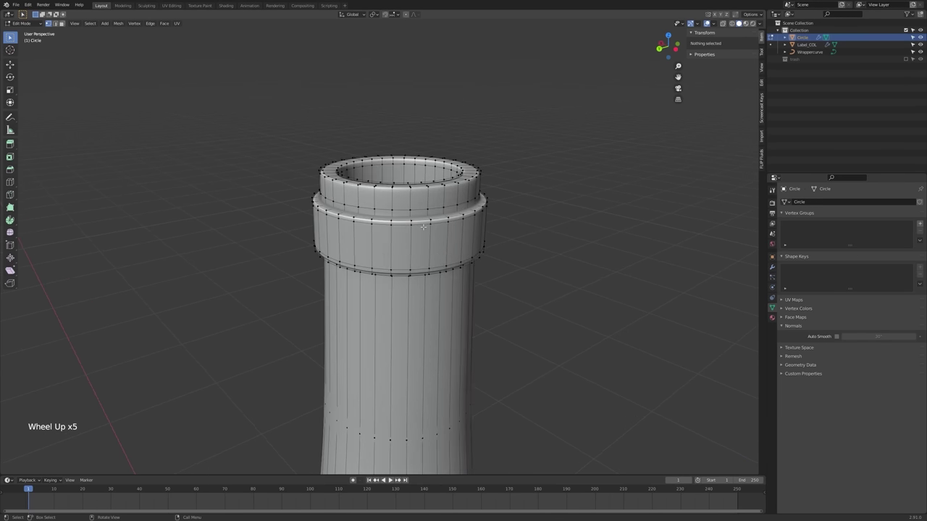
{"action": "scroll", "coordinate": [423, 229], "scroll_direction": "down", "scroll_amount": 2}
{"action": "middle_click_drag", "start_coordinate": [422, 229], "coordinate": [437, 200]}
{"action": "scroll", "coordinate": [415, 263], "scroll_direction": "down", "scroll_amount": 1}
{"action": "scroll", "coordinate": [415, 263], "scroll_direction": "up", "scroll_amount": 1}
{"action": "scroll", "coordinate": [437, 199], "scroll_direction": "up", "scroll_amount": 4}
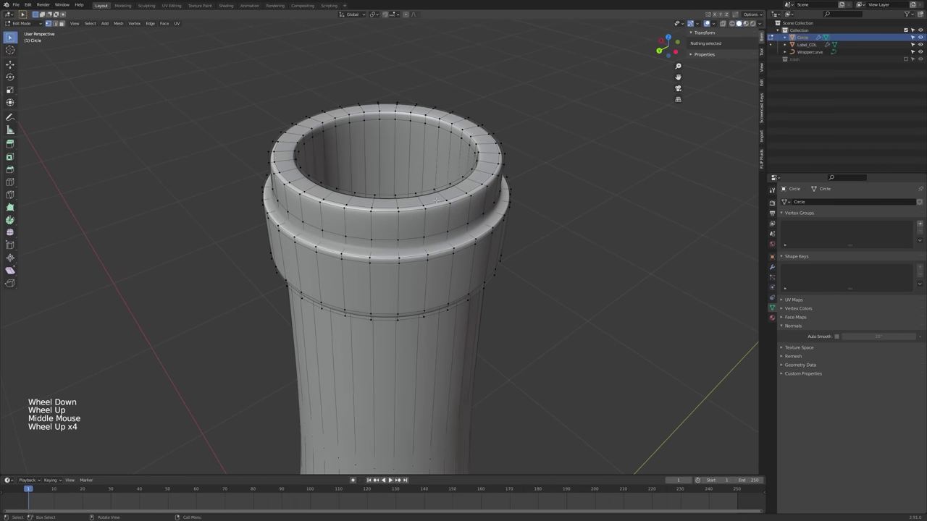
{"action": "key", "text": "alt"}
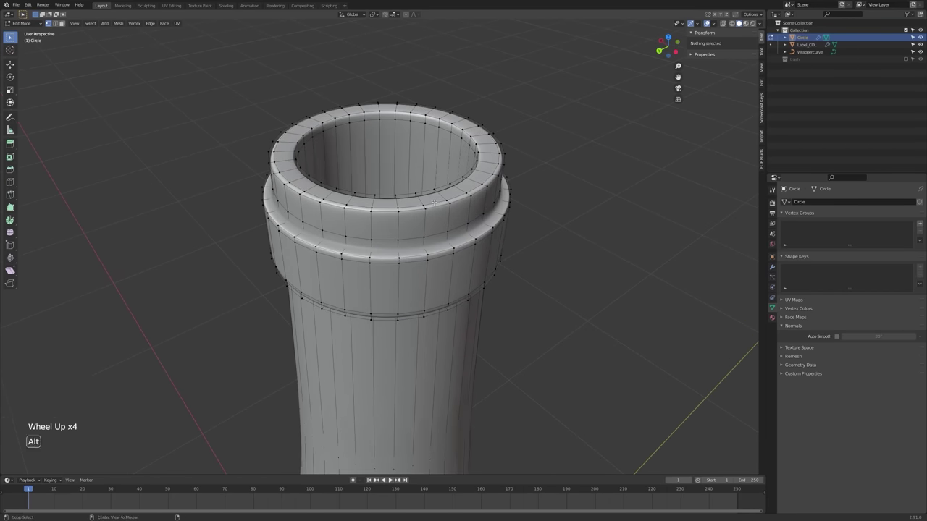
{"action": "left_click", "coordinate": [435, 207], "text": "alt"}
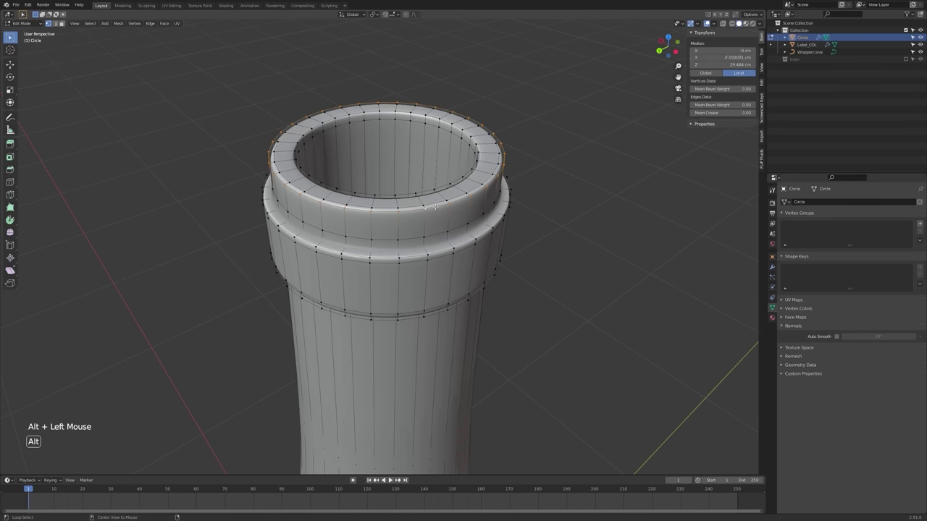
- Try to extend the selection from the mouth's rim to the edge loop on the neck below the collar
{"action": "scroll", "coordinate": [435, 206], "scroll_direction": "down", "scroll_amount": 1}
{"action": "middle_click_drag", "start_coordinate": [442, 290], "coordinate": [443, 220], "text": "shift"}
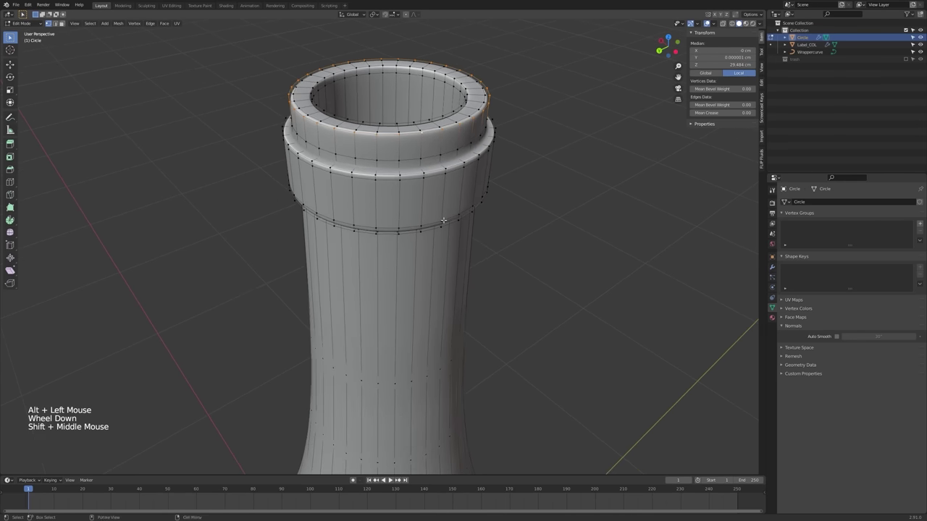
{"action": "middle_click_drag", "start_coordinate": [445, 260], "coordinate": [434, 241]}
{"action": "scroll", "coordinate": [435, 241], "scroll_direction": "down", "scroll_amount": 3}
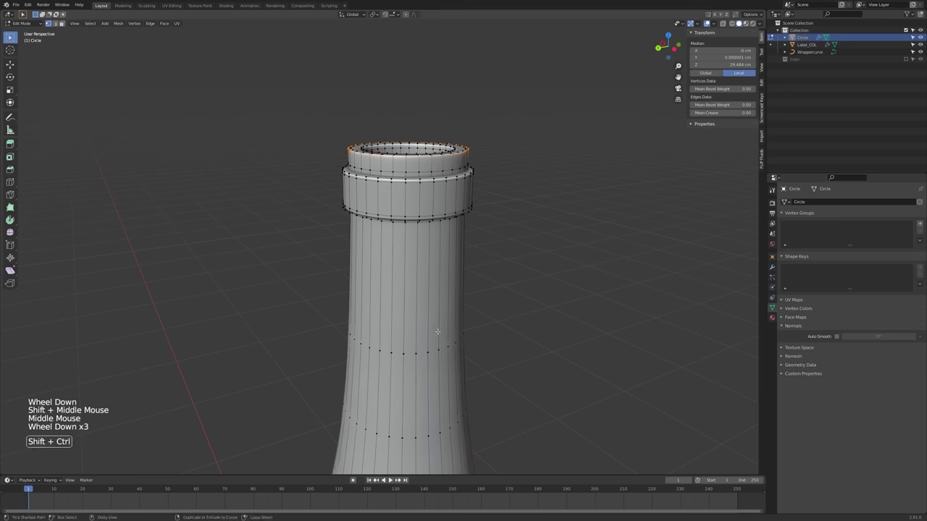
{"action": "left_click", "coordinate": [419, 353], "text": "ctrl+alt+shift"}
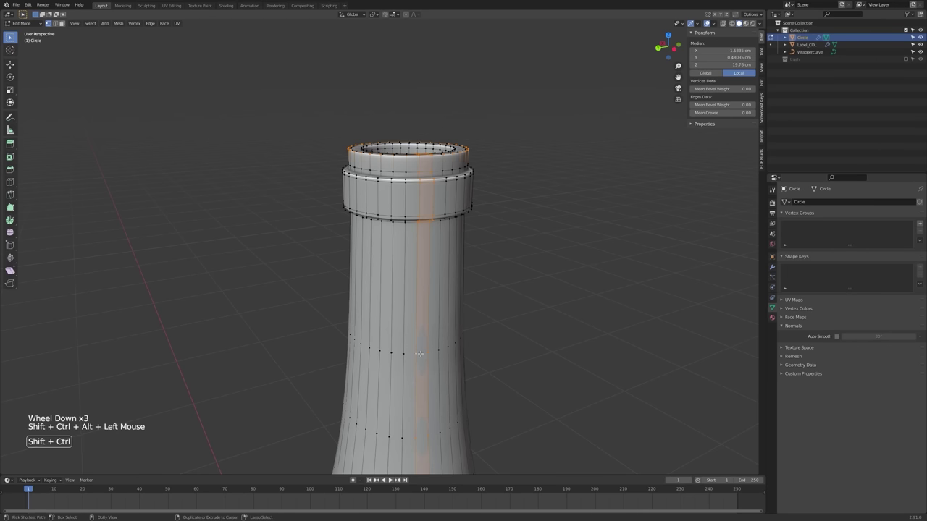
{"action": "key", "text": "ctrl+z"}
{"action": "left_click", "coordinate": [421, 355], "text": "alt+shift"}
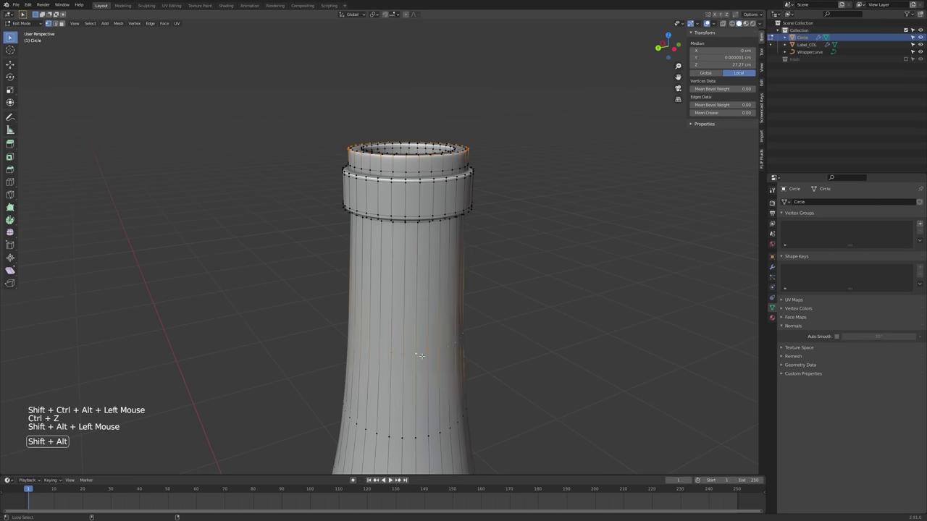
{"action": "key", "text": "ctrl+z"}
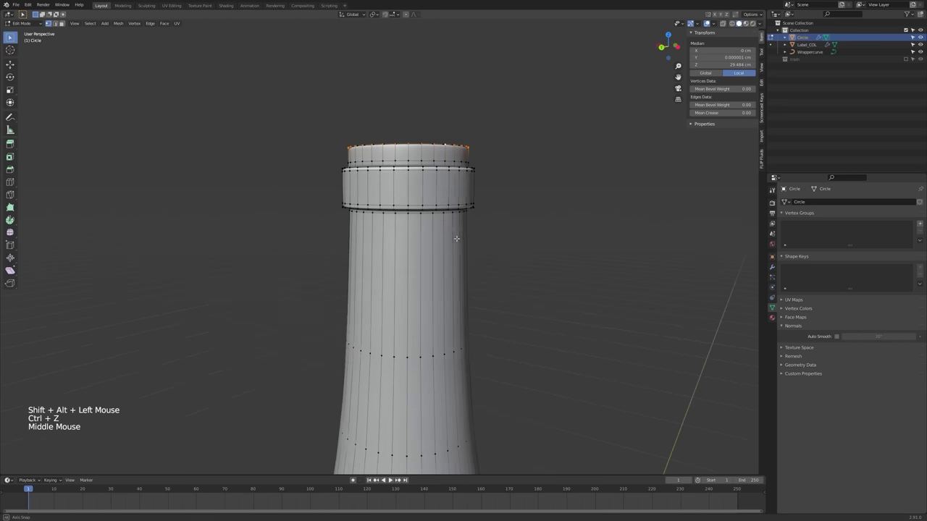
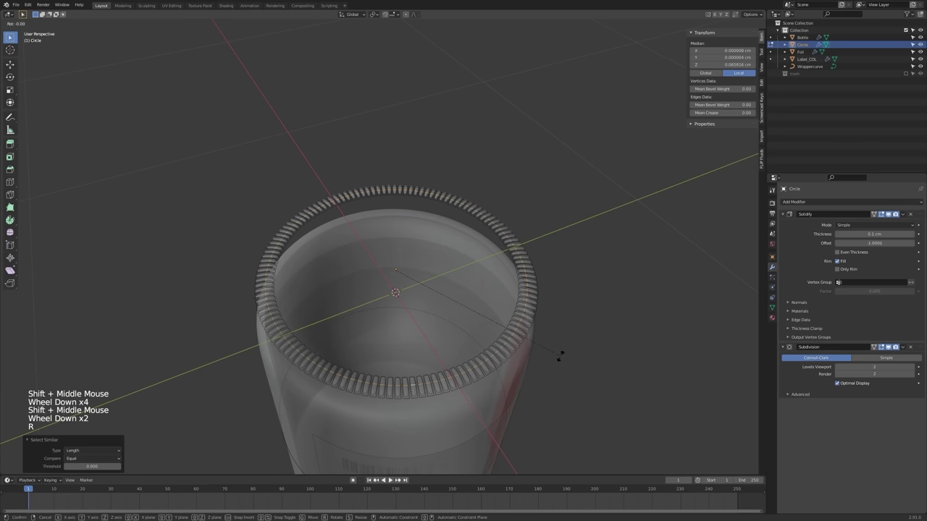
- Try a free rotation of the ring's selected ridge edges in the view plane
{"action": "key", "text": "r"}
{"action": "left_click", "coordinate": [529, 260]}
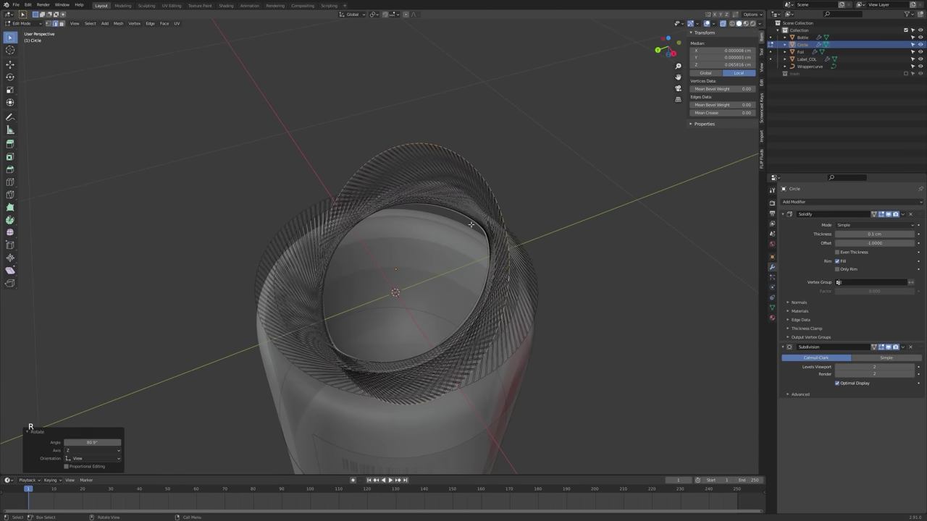
{"action": "key", "text": "alt+z"}
{"action": "middle_click_drag", "start_coordinate": [525, 267], "coordinate": [168, 269]}
{"action": "middle_click_drag", "start_coordinate": [333, 288], "coordinate": [589, 340]}
{"action": "key", "text": "ctrl+z"}
- Rotate the ring's selected ridge edges about 3.85° around the global Z axis to slant the ridges
{"action": "scroll", "coordinate": [589, 339], "scroll_direction": "up", "scroll_amount": 2}
{"action": "key", "text": "r"}
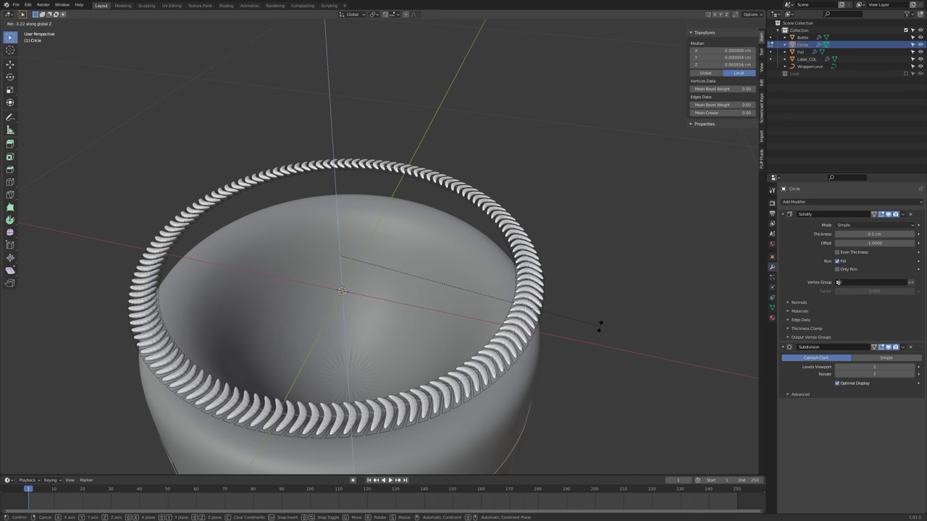
{"action": "left_click", "coordinate": [600, 324]}
{"action": "middle_click_drag", "start_coordinate": [600, 325], "coordinate": [600, 269], "text": "shift"}
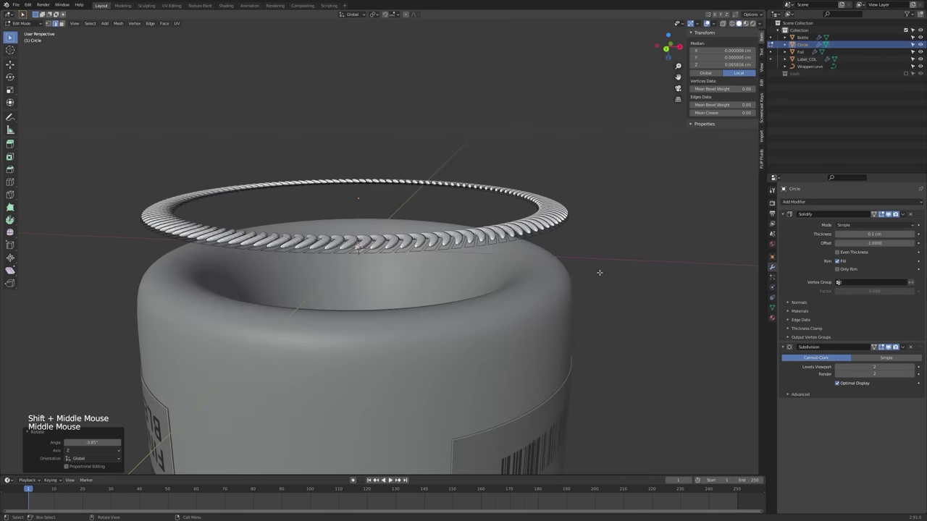
- Move the whole ridged ring about 1.11 cm along global Z so that it sits on the bottle's base rim
{"action": "key", "text": "Tab"}
{"action": "middle_click_drag", "start_coordinate": [570, 299], "coordinate": [572, 269], "text": "shift"}
{"action": "key", "text": "g"}
{"action": "key", "text": "z"}
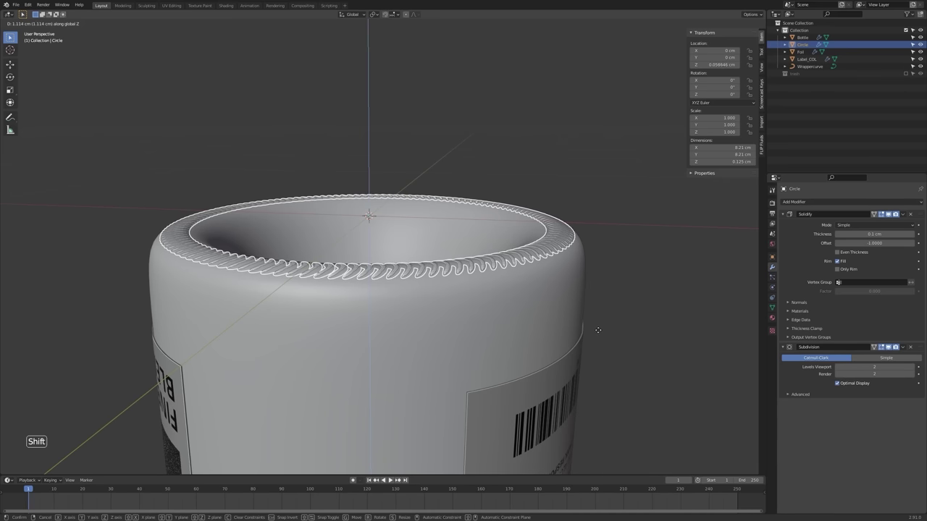
{"action": "left_click", "coordinate": [599, 330]}
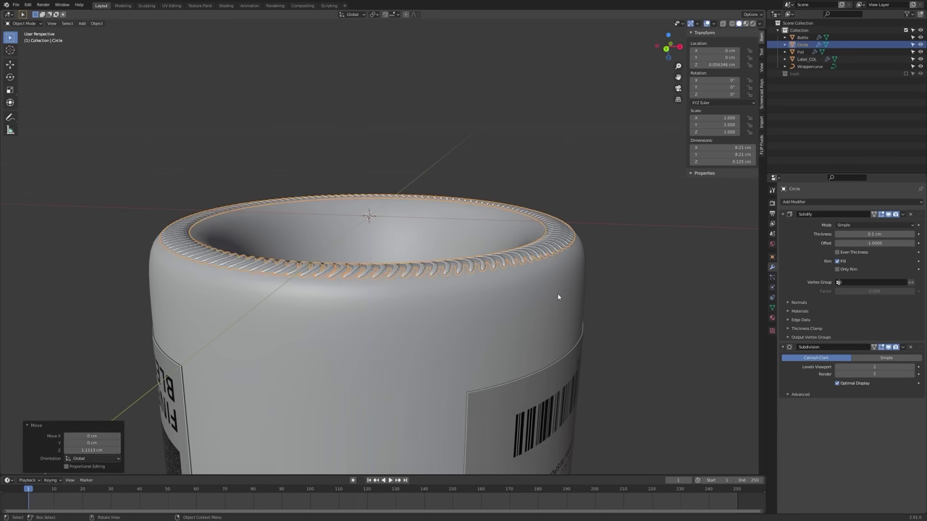
- Move the ring's selected middle edge loop about -0.016 cm along global Z so that the ridges stand out from the base
{"action": "middle_click_drag", "start_coordinate": [554, 295], "coordinate": [543, 263]}
{"action": "key", "text": "Tab"}
{"action": "key", "text": "Tab"}
{"action": "key", "text": "alt+z"}
{"action": "scroll", "coordinate": [525, 268], "scroll_direction": "up", "scroll_amount": 4}
{"action": "key", "text": "Tab"}
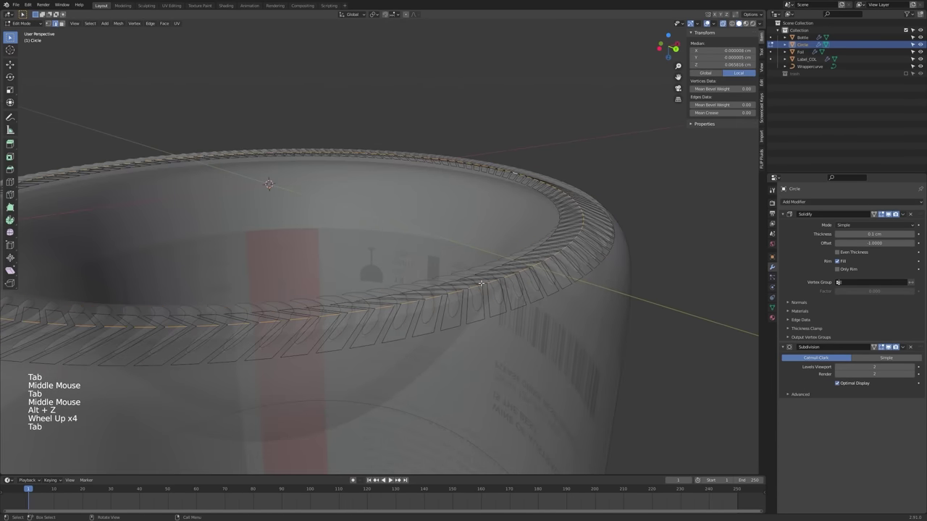
{"action": "key", "text": "alt+z"}
{"action": "key", "text": "g"}
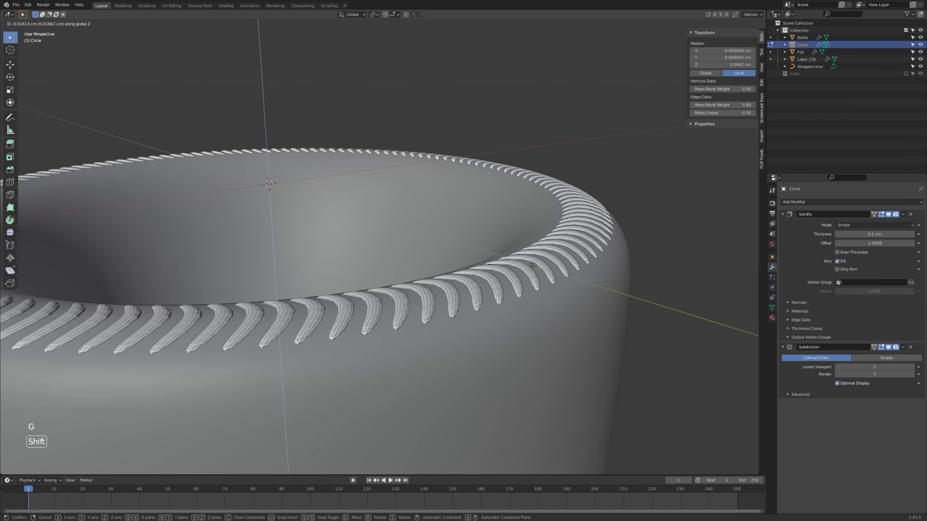
{"action": "left_click", "coordinate": [533, 263]}
{"action": "key", "text": "Tab"}
- Duplicate the ridged ring and move the copy to the trash collection as a backup
{"action": "scroll", "coordinate": [533, 263], "scroll_direction": "down", "scroll_amount": 4}
{"action": "scroll", "coordinate": [533, 263], "scroll_direction": "down", "scroll_amount": 1, "text": "shift"}
{"action": "middle_click_drag", "start_coordinate": [533, 264], "coordinate": [597, 202], "text": "shift"}
{"action": "scroll", "coordinate": [536, 238], "scroll_direction": "down", "scroll_amount": 1}
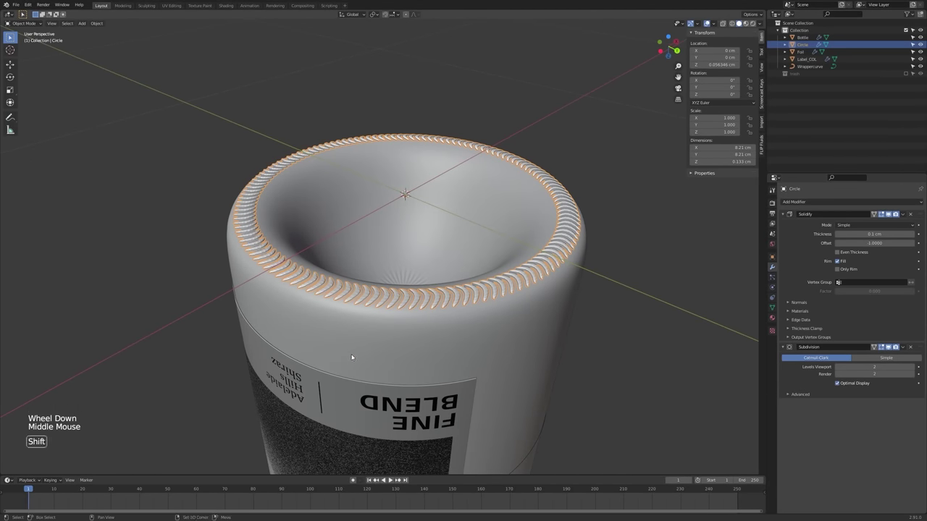
{"action": "key", "text": "shift+d"}
{"action": "key", "text": "m"}
{"action": "left_click", "coordinate": [337, 280]}
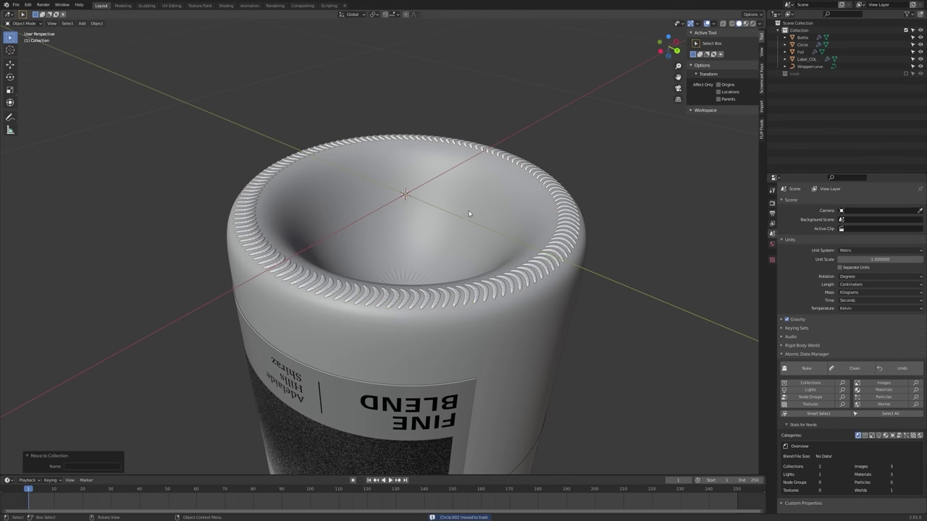
- Apply the Solidify modifier on the ridged ring and remove its Subdivision modifier
{"action": "middle_click_drag", "start_coordinate": [471, 209], "coordinate": [530, 261]}
{"action": "left_click", "coordinate": [562, 259]}
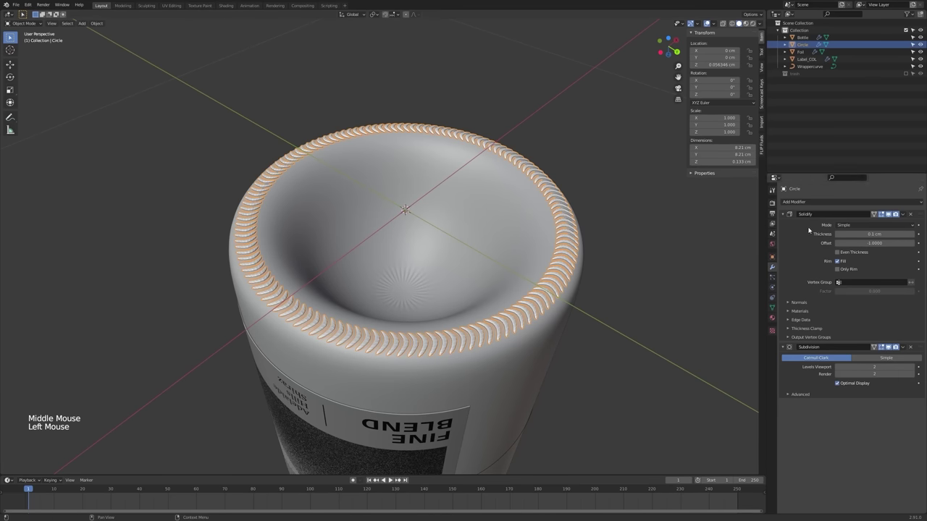
{"action": "key", "text": "ctrl+a"}
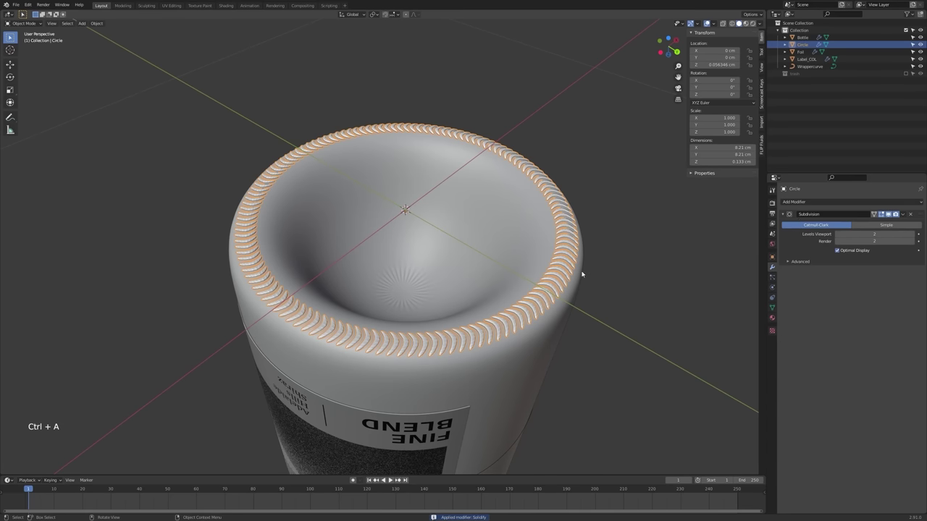
{"action": "middle_click_drag", "start_coordinate": [582, 271], "coordinate": [565, 285]}
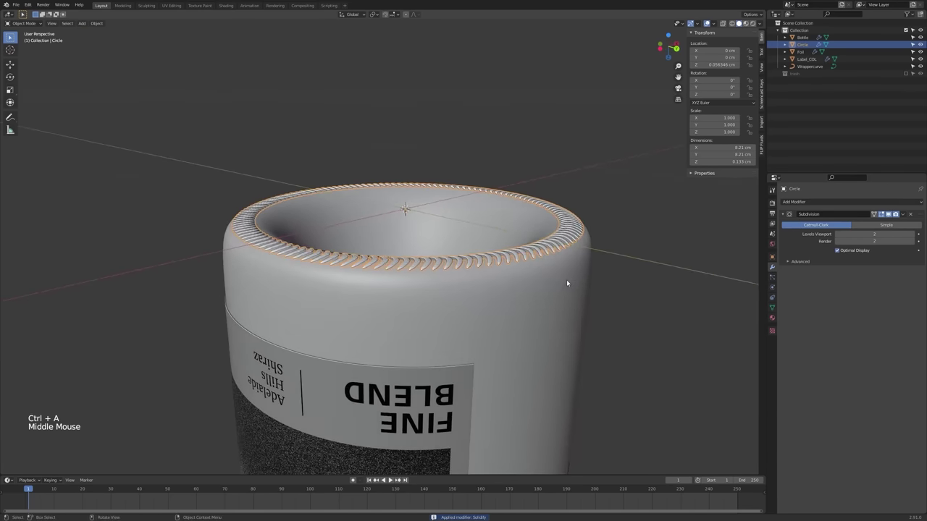
{"action": "left_click", "coordinate": [911, 214]}
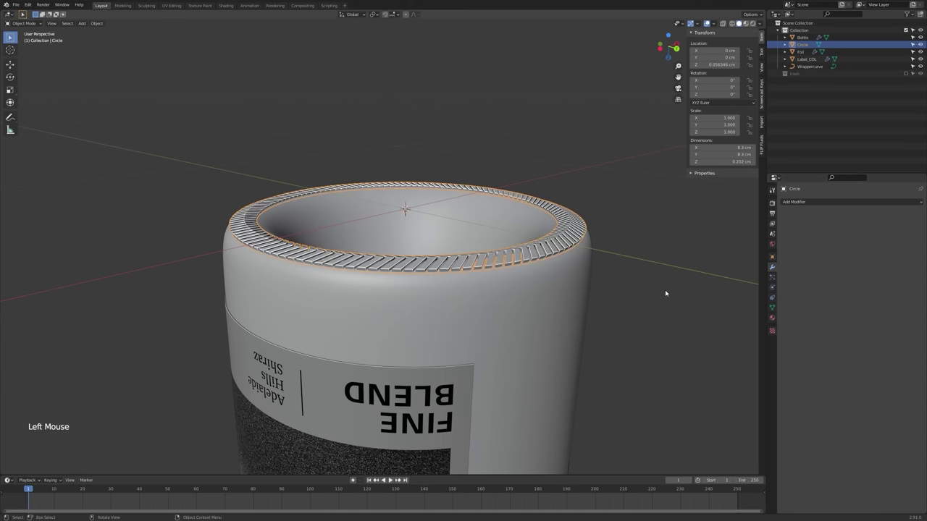
- Join the ridged ring into the bottle object, with the bottle as the active object
{"action": "left_click", "coordinate": [509, 306], "text": "shift"}
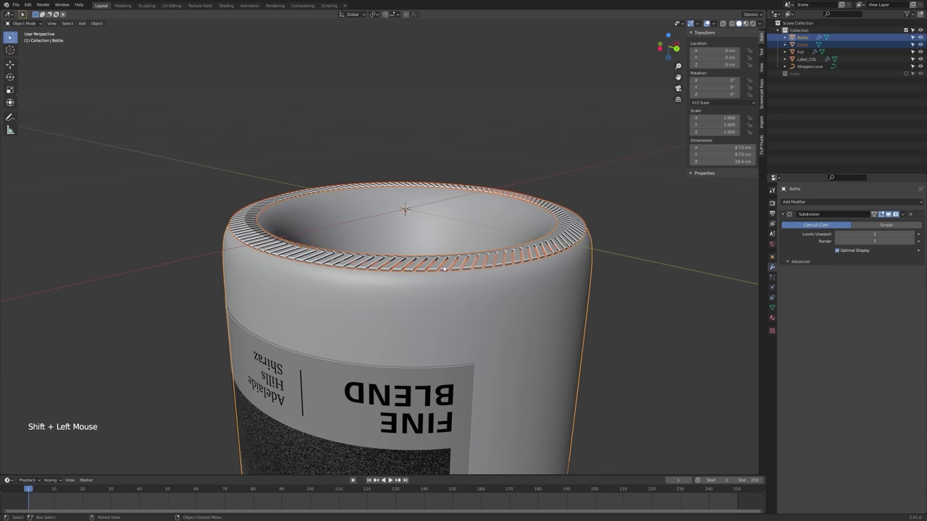
{"action": "left_click", "coordinate": [487, 260]}
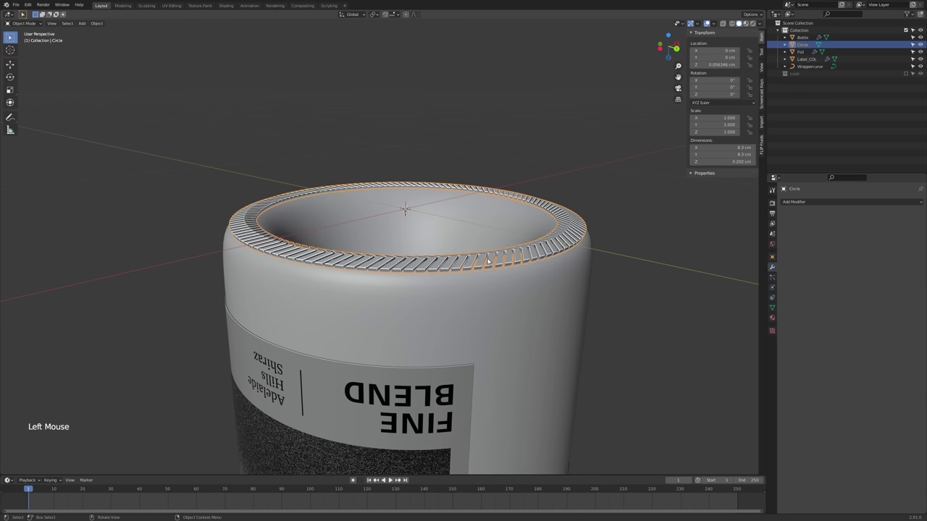
{"action": "left_click", "coordinate": [516, 304], "text": "shift"}
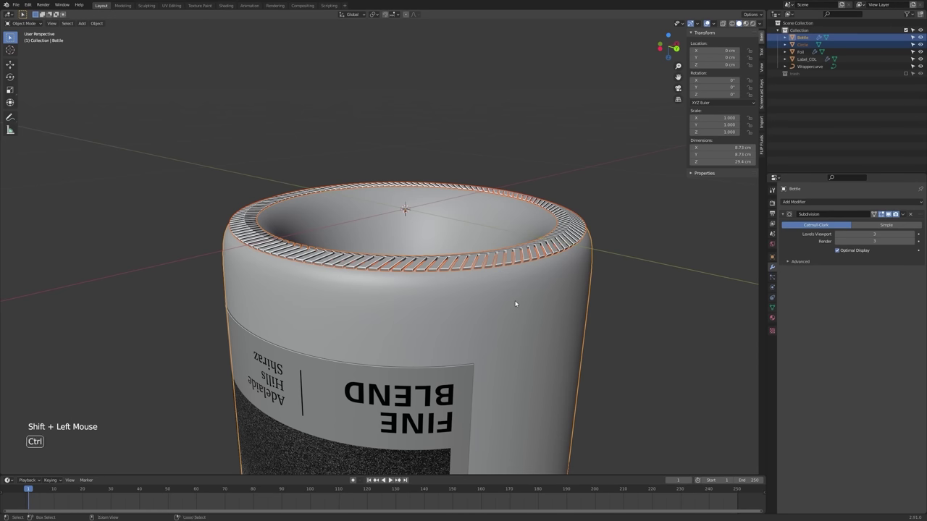
{"action": "key", "text": "ctrl+j"}
- Examine how the joined ridges look on the bottle's base from different angles and distances
{"action": "middle_click_drag", "start_coordinate": [517, 304], "coordinate": [478, 264]}
{"action": "scroll", "coordinate": [530, 318], "scroll_direction": "down", "scroll_amount": 4}
{"action": "key", "text": "alt+a"}
{"action": "scroll", "coordinate": [531, 318], "scroll_direction": "down", "scroll_amount": 1}
{"action": "scroll", "coordinate": [534, 272], "scroll_direction": "down", "scroll_amount": 4}
{"action": "left_click", "coordinate": [535, 257]}
{"action": "scroll", "coordinate": [523, 233], "scroll_direction": "up", "scroll_amount": 5}
{"action": "scroll", "coordinate": [467, 295], "scroll_direction": "down", "scroll_amount": 4}
{"action": "scroll", "coordinate": [478, 264], "scroll_direction": "up", "scroll_amount": 2}
{"action": "middle_click_drag", "start_coordinate": [484, 227], "coordinate": [468, 148]}
{"action": "scroll", "coordinate": [479, 348], "scroll_direction": "up", "scroll_amount": 2}
- Add a single loop cut around the inner wall of the bottle's base hollow, slid close to the hollow's rim
{"action": "left_click", "coordinate": [478, 360]}
{"action": "scroll", "coordinate": [495, 328], "scroll_direction": "down", "scroll_amount": 1}
{"action": "left_click", "coordinate": [495, 329]}
{"action": "key", "text": "Tab"}
{"action": "key", "text": "alt+z"}
{"action": "scroll", "coordinate": [517, 311], "scroll_direction": "down", "scroll_amount": 1, "text": "alt"}
{"action": "key", "text": "alt+z"}
{"action": "scroll", "coordinate": [517, 311], "scroll_direction": "up", "scroll_amount": 1, "text": "alt"}
{"action": "scroll", "coordinate": [517, 311], "scroll_direction": "up", "scroll_amount": 2}
{"action": "key", "text": "alt+z"}
{"action": "key", "text": "alt+z"}
{"action": "scroll", "coordinate": [524, 239], "scroll_direction": "up", "scroll_amount": 2}
{"action": "key", "text": "ctrl+r"}
{"action": "left_click", "coordinate": [468, 148]}
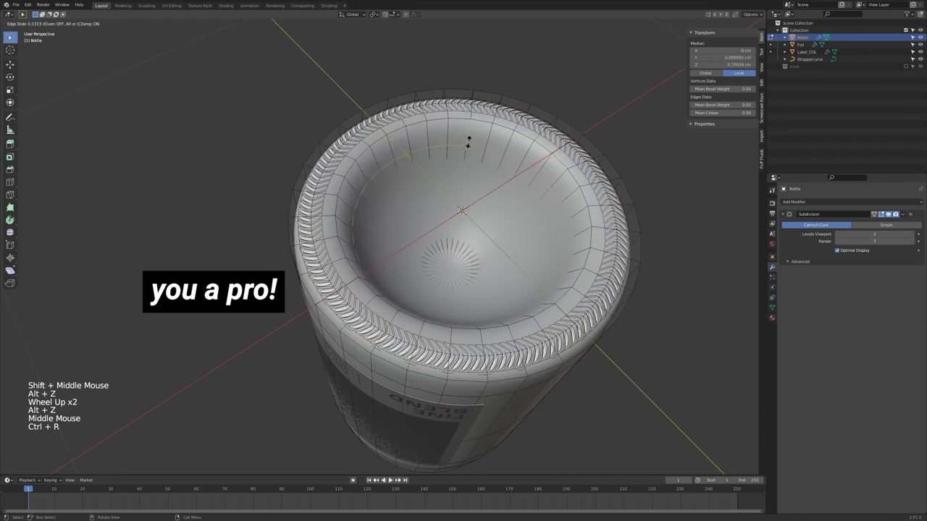
{"action": "left_click", "coordinate": [468, 142]}
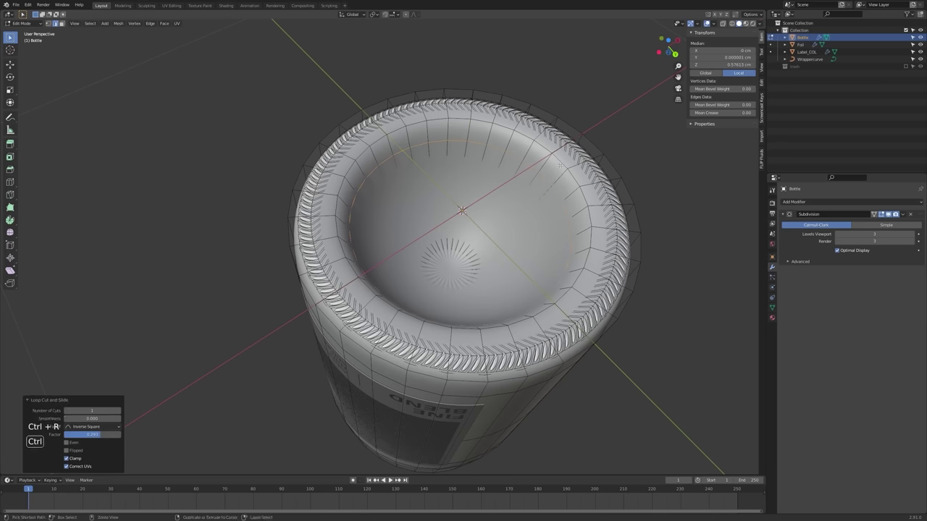
- Bevel the new loop into two parallel loops and scale the deeper one to 0.981
{"action": "key", "text": "ctrl+b"}
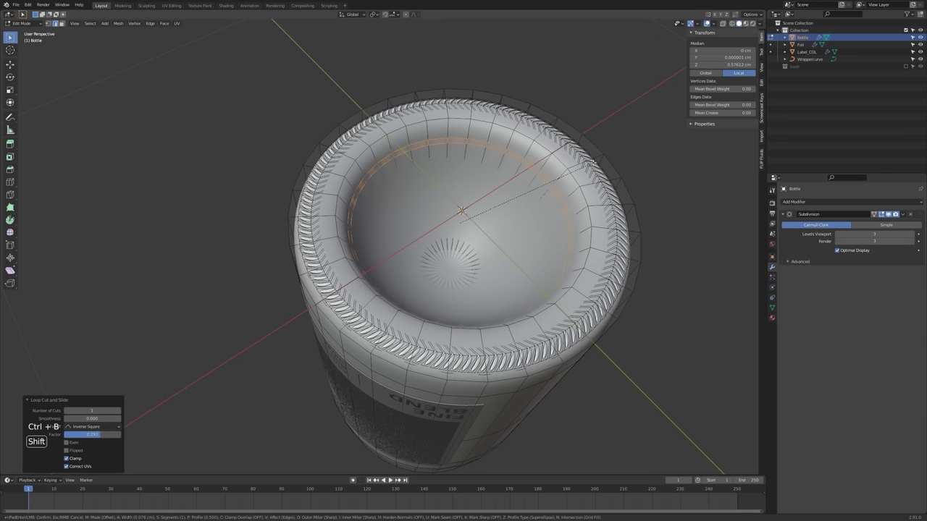
{"action": "left_click", "coordinate": [564, 175]}
{"action": "key", "text": "1"}
{"action": "left_click", "coordinate": [460, 144], "text": "alt"}
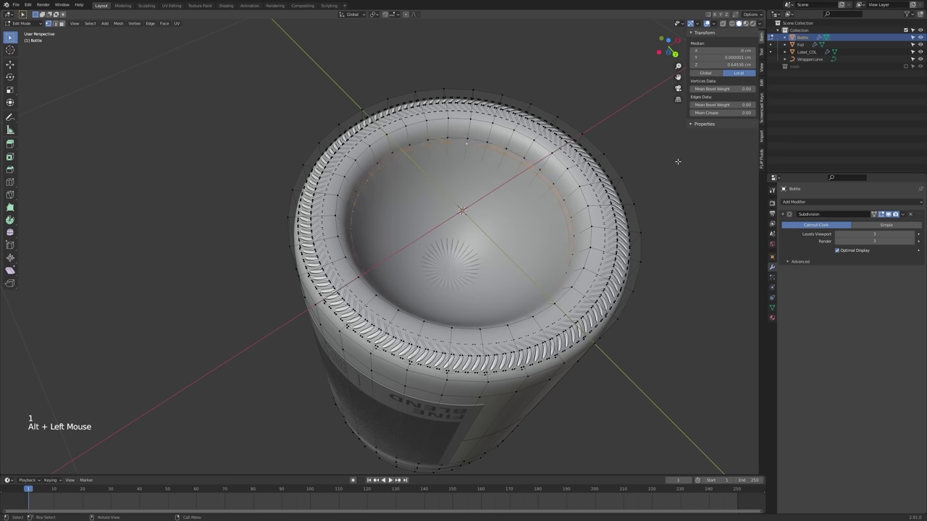
{"action": "key", "text": "s"}
{"action": "left_click", "coordinate": [647, 181]}
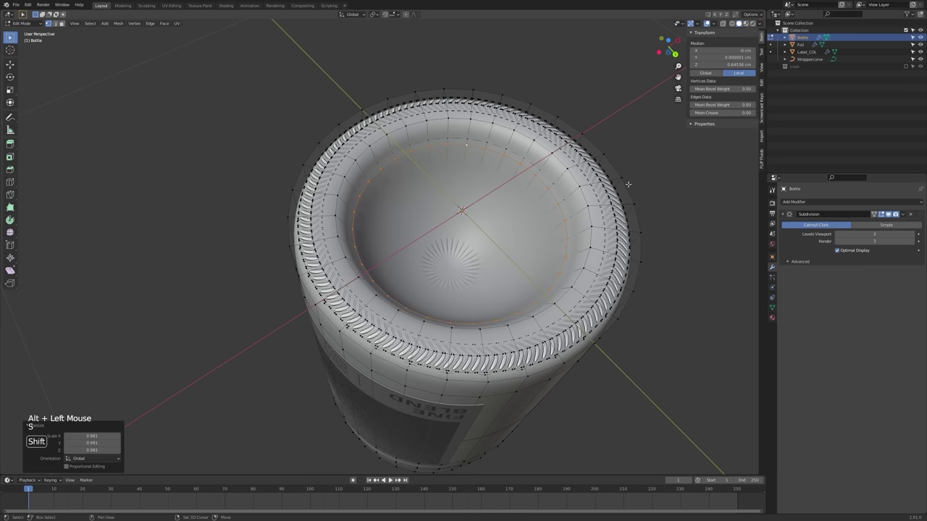
- Add another loop cut deeper in the base hollow and scale it to 1.008
{"action": "key", "text": "alt+z"}
{"action": "key", "text": "ctrl+r"}
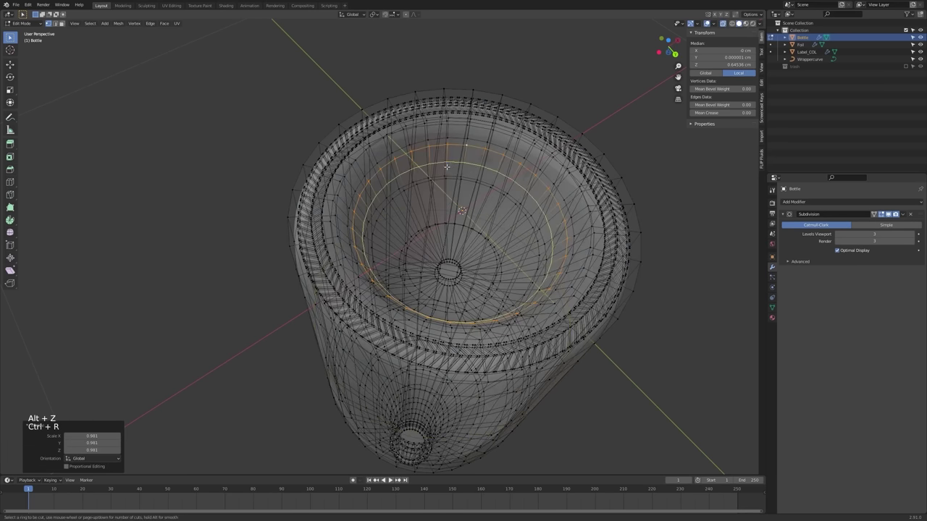
{"action": "left_click", "coordinate": [446, 170]}
{"action": "left_click", "coordinate": [447, 172]}
{"action": "key", "text": "alt+z"}
{"action": "key", "text": "s"}
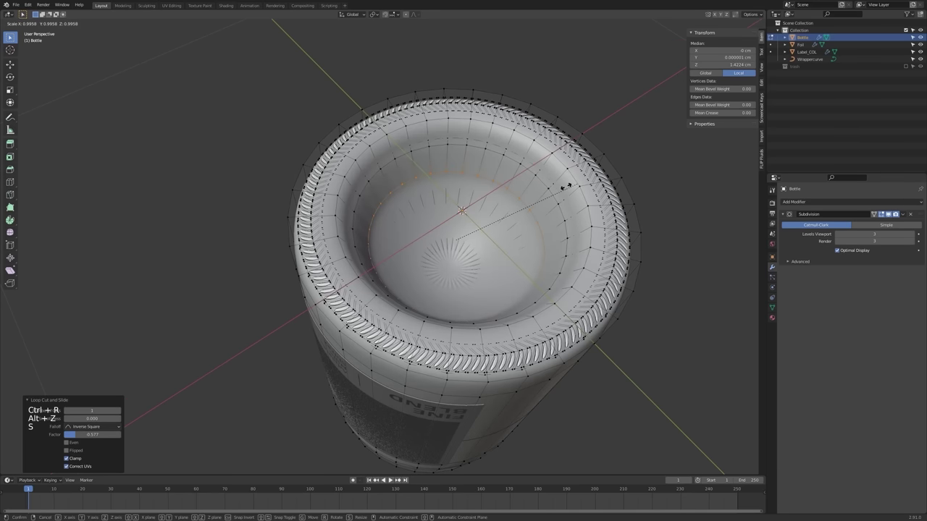
{"action": "left_click", "coordinate": [591, 181]}
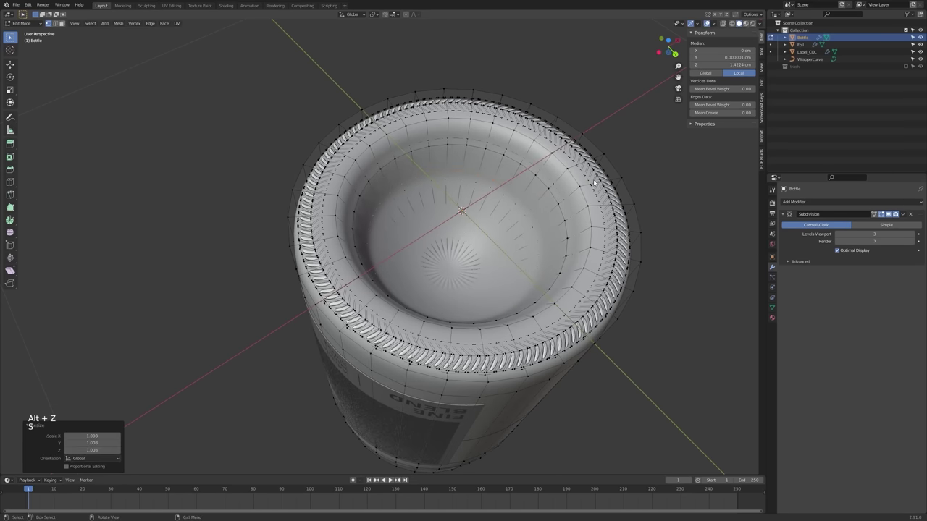
{"action": "key", "text": "Tab"}
- Examine the reshaped base hollow and the whole bottle from the side and from below
{"action": "middle_click_drag", "start_coordinate": [592, 181], "coordinate": [511, 115]}
{"action": "scroll", "coordinate": [589, 201], "scroll_direction": "down", "scroll_amount": 2}
{"action": "scroll", "coordinate": [531, 130], "scroll_direction": "down", "scroll_amount": 1, "text": "shift"}
{"action": "scroll", "coordinate": [517, 215], "scroll_direction": "down", "scroll_amount": 1, "text": "shift"}
{"action": "scroll", "coordinate": [511, 116], "scroll_direction": "down", "scroll_amount": 1}
{"action": "middle_click_drag", "start_coordinate": [511, 115], "coordinate": [514, 217]}
{"action": "key", "text": "alt+z"}
{"action": "middle_click_drag", "start_coordinate": [511, 183], "coordinate": [484, 272]}
{"action": "key", "text": "alt+z"}
{"action": "scroll", "coordinate": [496, 251], "scroll_direction": "up", "scroll_amount": 3}
{"action": "scroll", "coordinate": [496, 251], "scroll_direction": "down", "scroll_amount": 4}
{"action": "scroll", "coordinate": [487, 177], "scroll_direction": "down", "scroll_amount": 1}
{"action": "scroll", "coordinate": [483, 272], "scroll_direction": "down", "scroll_amount": 1}
{"action": "scroll", "coordinate": [488, 217], "scroll_direction": "down", "scroll_amount": 1}
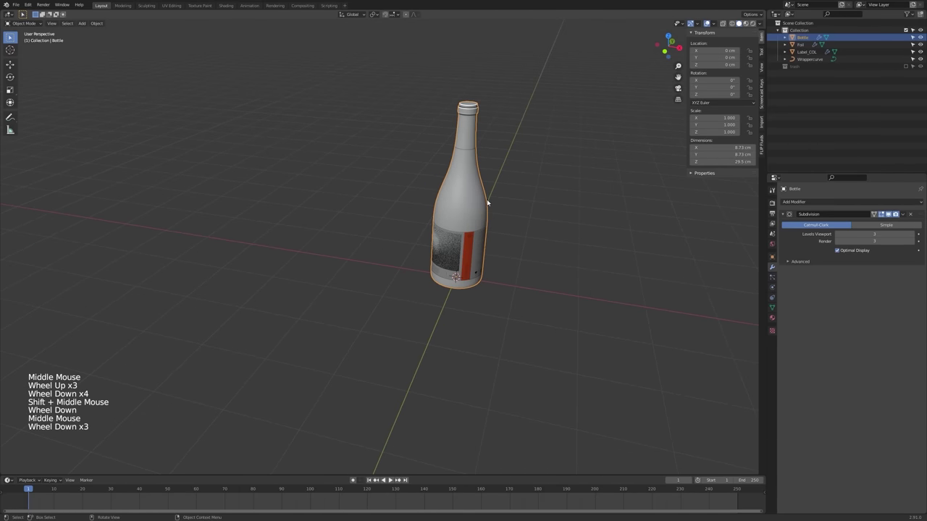
{"action": "scroll", "coordinate": [488, 203], "scroll_direction": "down", "scroll_amount": 1}
{"action": "middle_click_drag", "start_coordinate": [487, 203], "coordinate": [488, 149]}
{"action": "scroll", "coordinate": [498, 188], "scroll_direction": "up", "scroll_amount": 2}
{"action": "scroll", "coordinate": [486, 192], "scroll_direction": "up", "scroll_amount": 6}
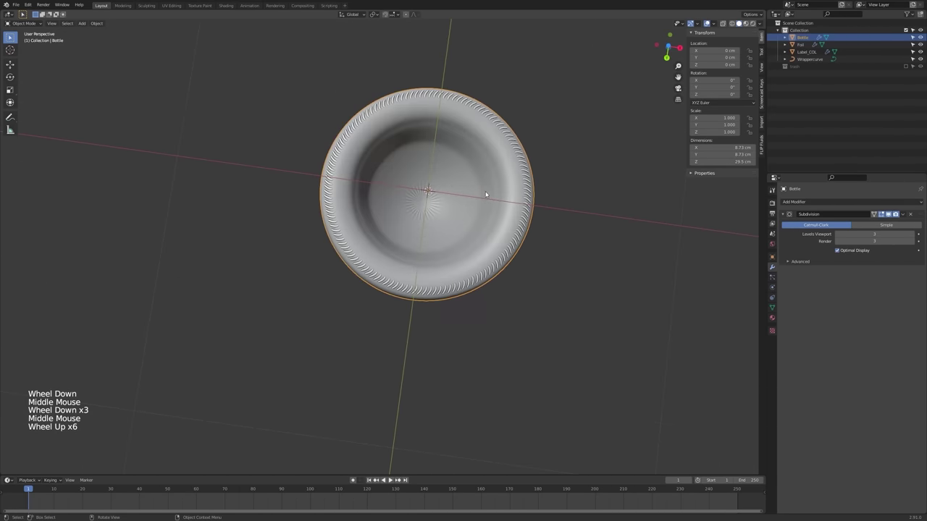
- Select the small round face at the centre of the bottle's base hollow in face select mode
{"action": "middle_click_drag", "start_coordinate": [474, 191], "coordinate": [424, 200]}
{"action": "left_click", "coordinate": [451, 250]}
{"action": "key", "text": "Tab"}
{"action": "key", "text": "alt+z"}
{"action": "left_click", "coordinate": [402, 254]}
{"action": "scroll", "coordinate": [425, 200], "scroll_direction": "up", "scroll_amount": 1}
{"action": "key", "text": "3"}
{"action": "left_click", "coordinate": [398, 262]}
{"action": "key", "text": "alt+z"}
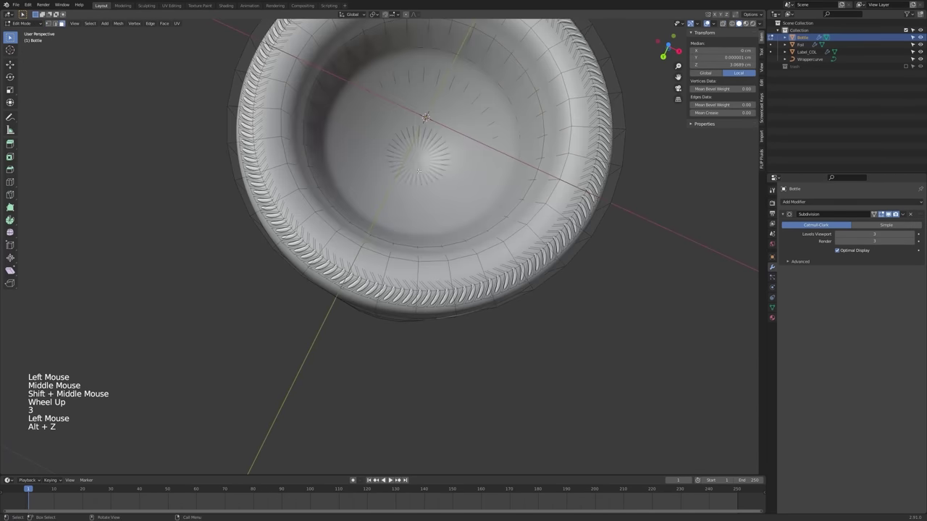
{"action": "middle_click_drag", "start_coordinate": [398, 262], "coordinate": [472, 274]}
{"action": "scroll", "coordinate": [470, 275], "scroll_direction": "up", "scroll_amount": 4}
{"action": "scroll", "coordinate": [471, 276], "scroll_direction": "down", "scroll_amount": 1}
{"action": "key", "text": "alt+z"}
{"action": "key", "text": "alt+z"}
{"action": "scroll", "coordinate": [471, 278], "scroll_direction": "down", "scroll_amount": 1}
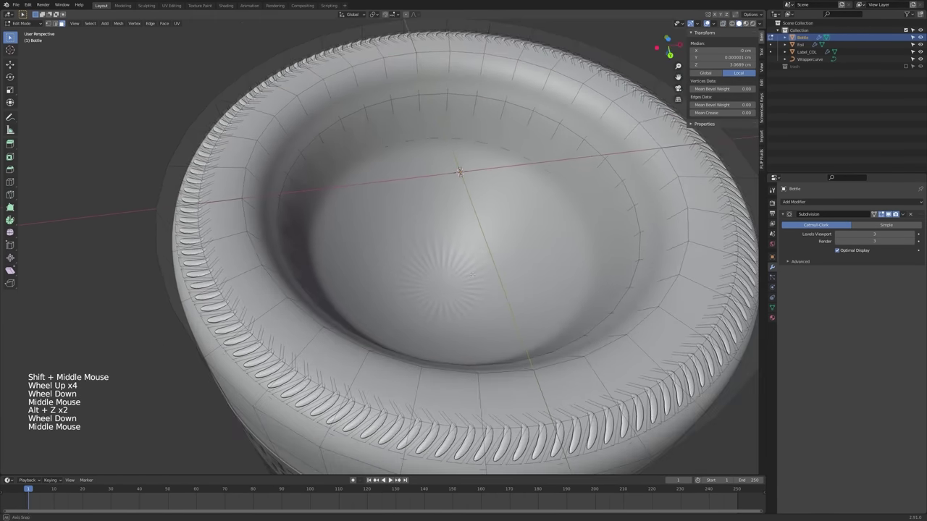
{"action": "key", "text": "alt+z"}
{"action": "key", "text": "alt+z"}
- Delete the selected centre face and close the hole's edge loop with Grid Fill
{"action": "key", "text": "x"}
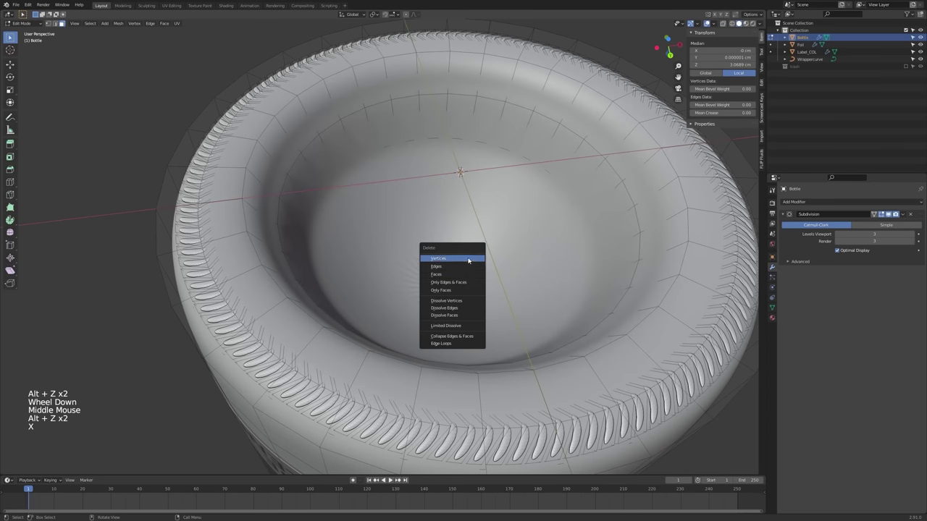
{"action": "left_click", "coordinate": [457, 275]}
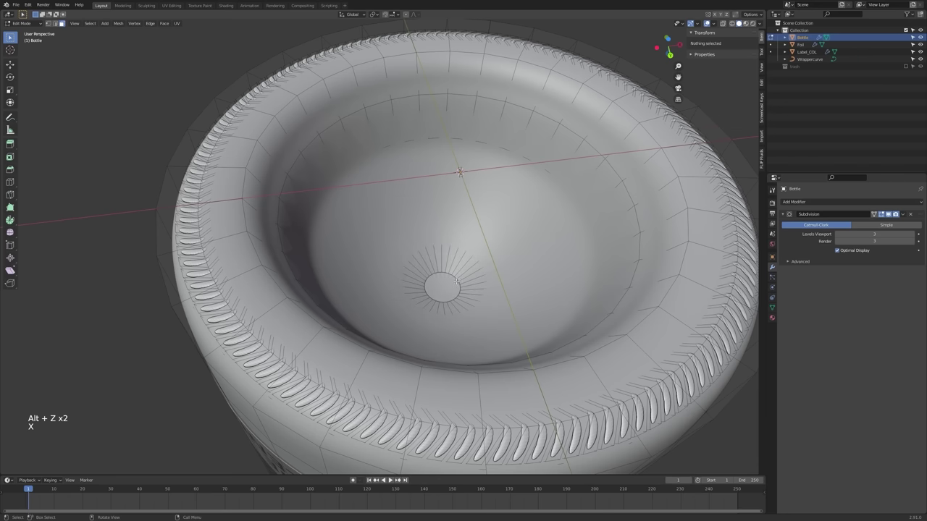
{"action": "key", "text": "1"}
{"action": "left_click", "coordinate": [456, 281], "text": "alt"}
{"action": "right_click", "coordinate": [454, 278]}
{"action": "mouse_move", "coordinate": [454, 278]}
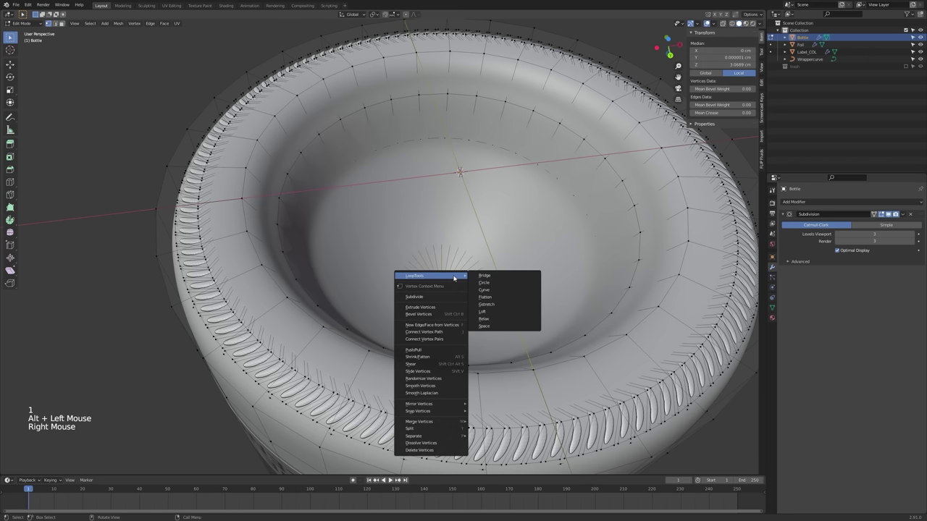
{"action": "left_click", "coordinate": [484, 283]}
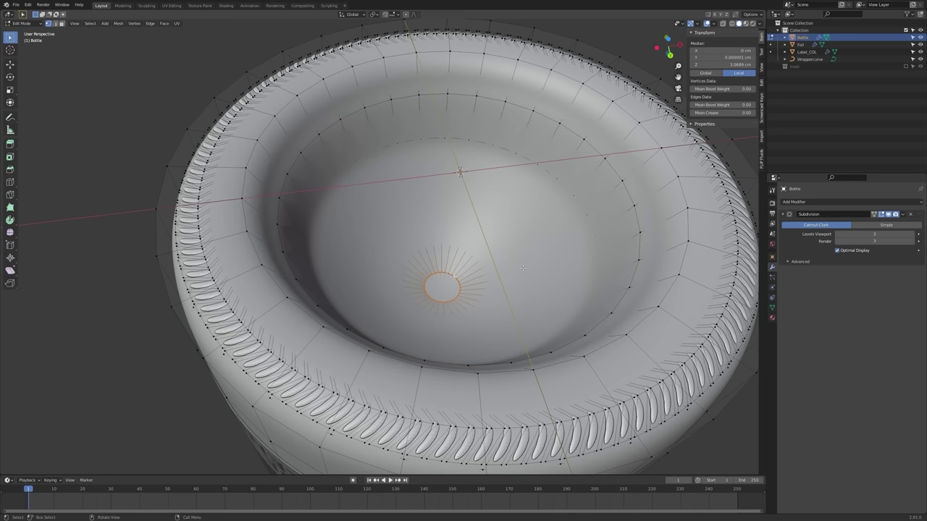
{"action": "key", "text": "F3"}
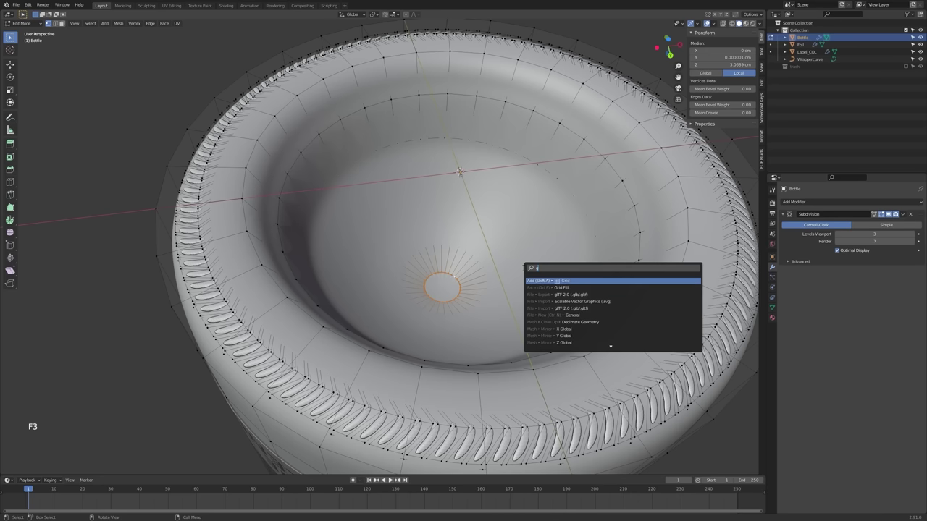
{"action": "type", "text": "grid"}
{"action": "key", "text": "Down"}
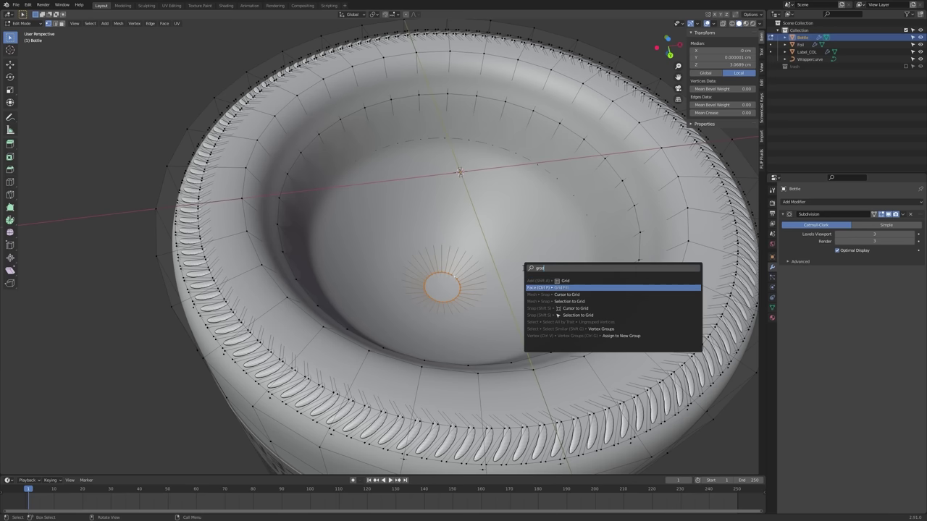
{"action": "key", "text": "Return"}
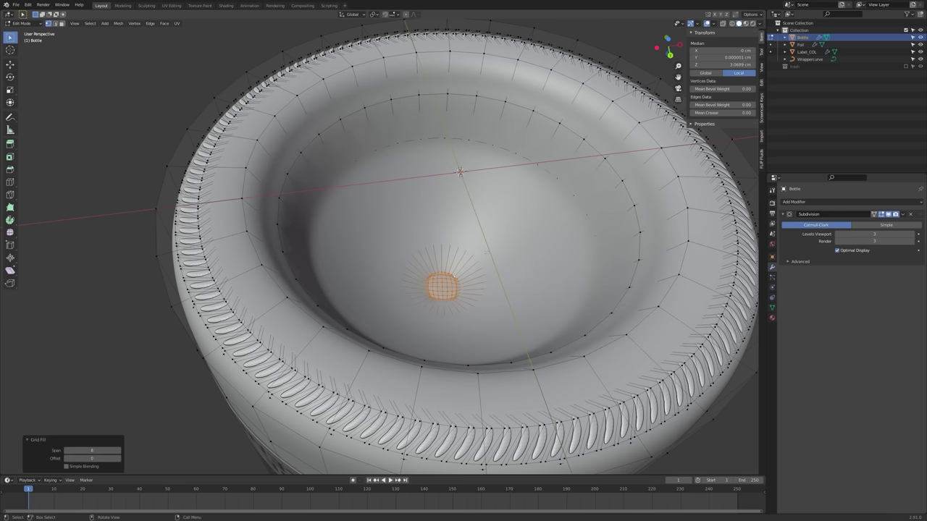
- Examine the shading of the grid-filled patch in the base hollow in Object Mode
{"action": "key", "text": "Tab"}
{"action": "middle_click_drag", "start_coordinate": [487, 252], "coordinate": [471, 257]}
{"action": "scroll", "coordinate": [478, 253], "scroll_direction": "down", "scroll_amount": 5}
{"action": "scroll", "coordinate": [470, 257], "scroll_direction": "up", "scroll_amount": 1, "text": "shift"}
{"action": "scroll", "coordinate": [471, 257], "scroll_direction": "down", "scroll_amount": 1}
{"action": "middle_click_drag", "start_coordinate": [471, 257], "coordinate": [462, 277]}
{"action": "scroll", "coordinate": [467, 257], "scroll_direction": "down", "scroll_amount": 2}
{"action": "scroll", "coordinate": [463, 272], "scroll_direction": "up", "scroll_amount": 1, "text": "shift"}
{"action": "scroll", "coordinate": [463, 271], "scroll_direction": "up", "scroll_amount": 2}
{"action": "scroll", "coordinate": [462, 277], "scroll_direction": "up", "scroll_amount": 1}
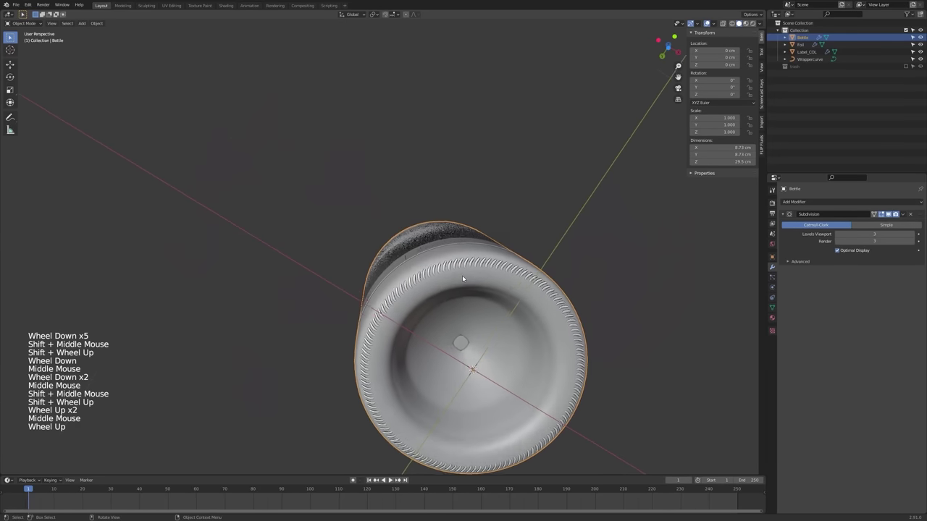
{"action": "scroll", "coordinate": [461, 277], "scroll_direction": "up", "scroll_amount": 1}
- Undo the grid fill and the deletion of the centre face, and show the bottle mesh in X-ray
{"action": "key", "text": "ctrl+z"}
{"action": "key", "text": "ctrl+z"}
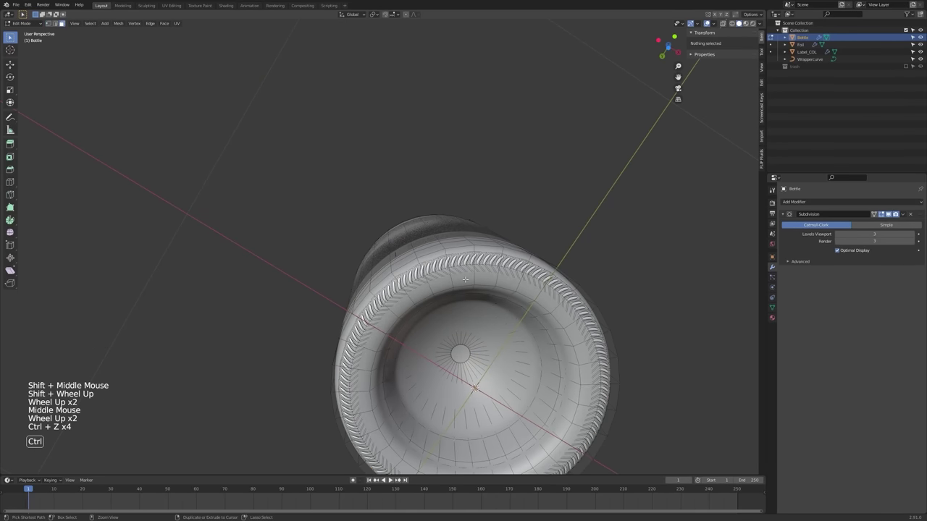
{"action": "key", "text": "ctrl+z"}
{"action": "key", "text": "alt+z"}
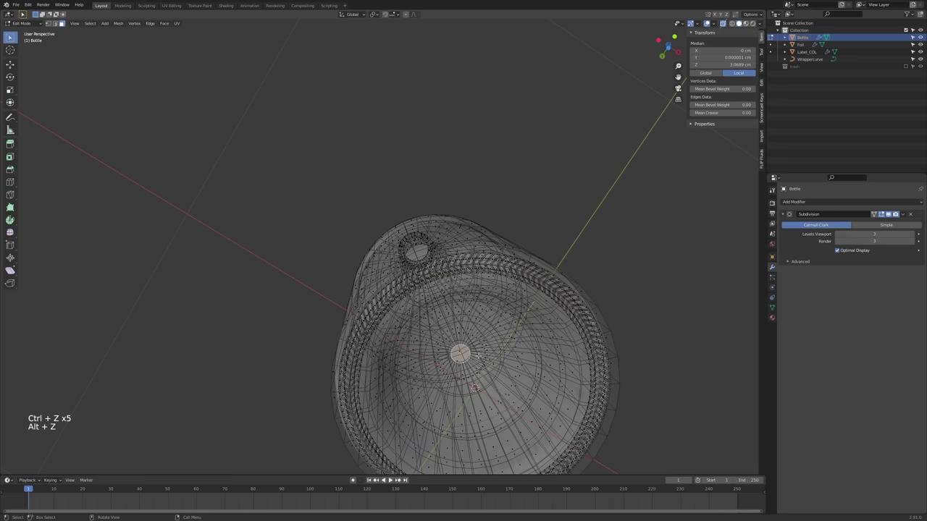
{"action": "key", "text": "alt+z"}
{"action": "middle_click_drag", "start_coordinate": [483, 349], "coordinate": [466, 343]}
{"action": "key", "text": "Tab"}
{"action": "scroll", "coordinate": [467, 344], "scroll_direction": "up", "scroll_amount": 3}
{"action": "key", "text": "Tab"}
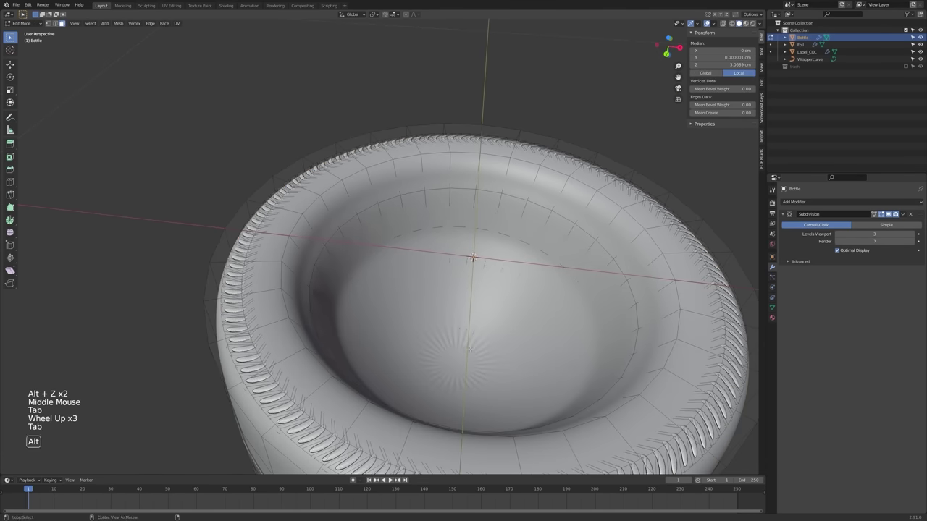
{"action": "key", "text": "alt+z"}
{"action": "key", "text": "alt+z"}
{"action": "key", "text": "g"}
{"action": "key", "text": "z"}
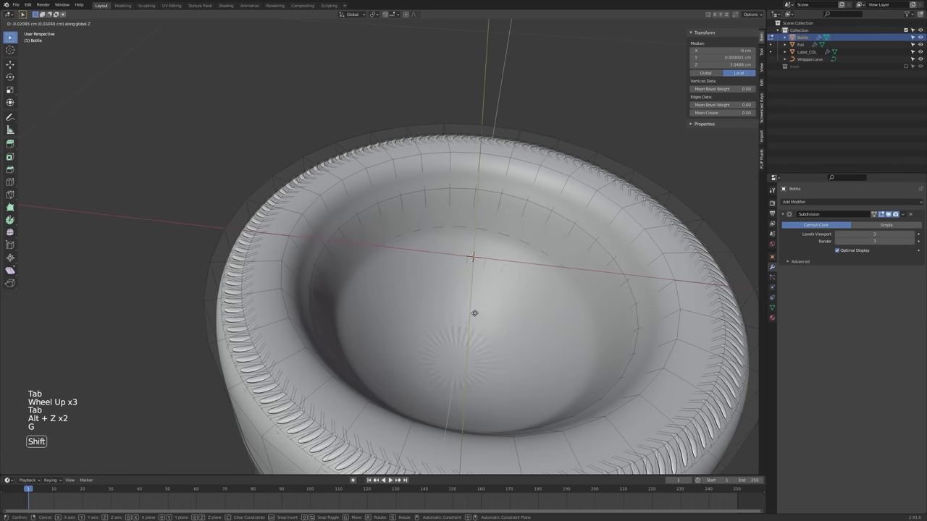
{"action": "left_click", "coordinate": [480, 265]}
{"action": "key", "text": "Tab"}
{"action": "scroll", "coordinate": [495, 305], "scroll_direction": "down", "scroll_amount": 2}
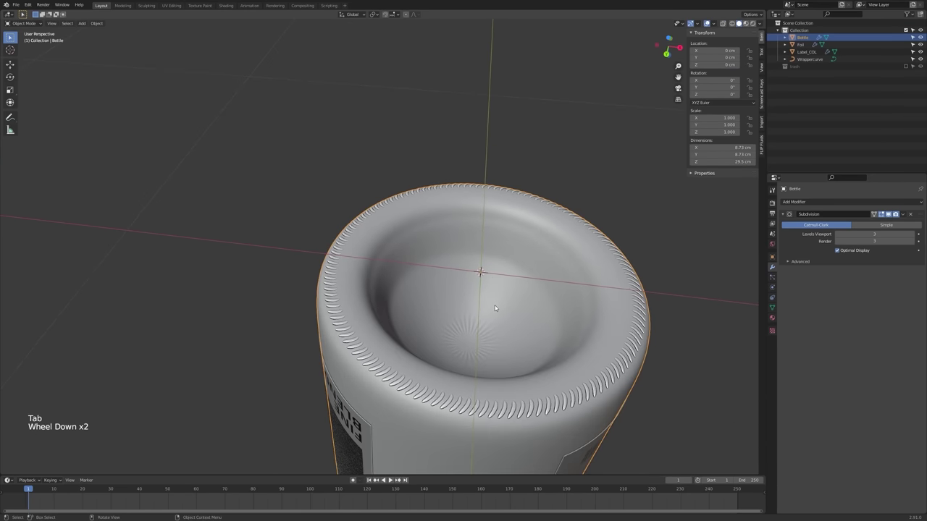
- Move the centre face of the bottle's base hollow down about 0.064 cm along the Z axis
{"action": "left_click", "coordinate": [494, 306]}
{"action": "scroll", "coordinate": [494, 306], "scroll_direction": "down", "scroll_amount": 1}
{"action": "middle_click_drag", "start_coordinate": [495, 306], "coordinate": [472, 340]}
{"action": "middle_click_drag", "start_coordinate": [472, 333], "coordinate": [455, 297], "text": "shift"}
{"action": "left_click", "coordinate": [466, 193]}
{"action": "key", "text": "Tab"}
{"action": "key", "text": "alt+z"}
{"action": "scroll", "coordinate": [458, 283], "scroll_direction": "up", "scroll_amount": 5}
{"action": "key", "text": "g"}
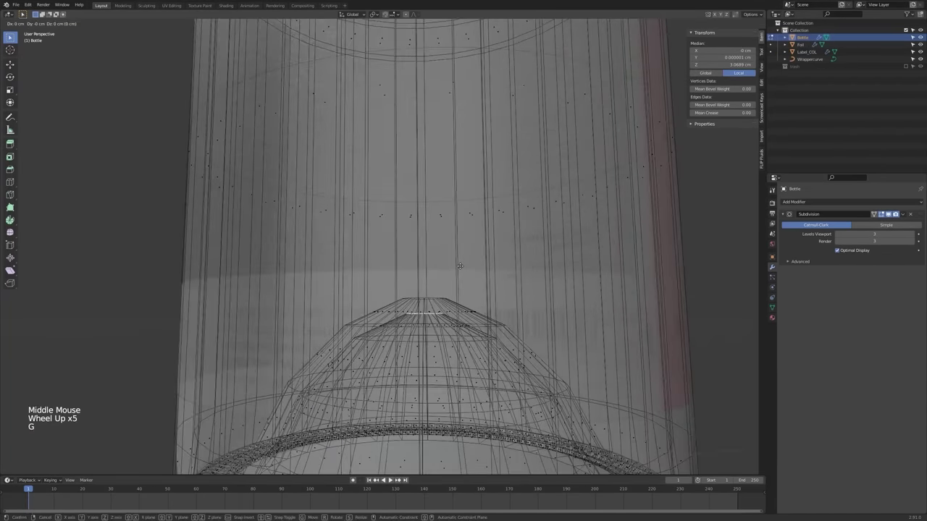
{"action": "left_click", "coordinate": [453, 326]}
- Bevel the edge loop around the base hollow's centre face about 0.12 cm wide with one segment
{"action": "mouse_move", "coordinate": [454, 326]}
{"action": "middle_mouse_down"}
{"action": "mouse_move", "coordinate": [457, 319]}
{"action": "mouse_move", "coordinate": [454, 326]}
{"action": "middle_mouse_up"}
{"action": "key", "text": "alt+z"}
{"action": "scroll", "coordinate": [454, 326], "scroll_direction": "up", "scroll_amount": 3}
{"action": "key", "text": "alt+z"}
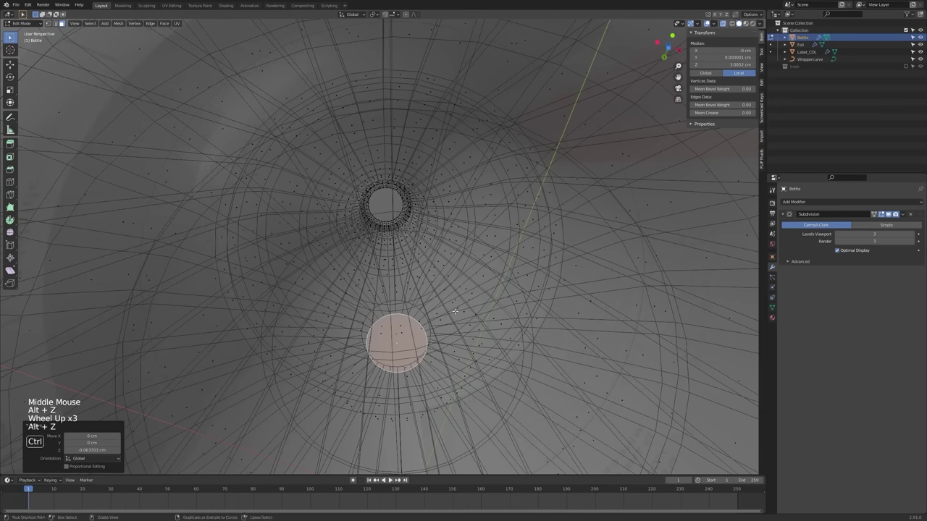
{"action": "key", "text": "ctrl+b"}
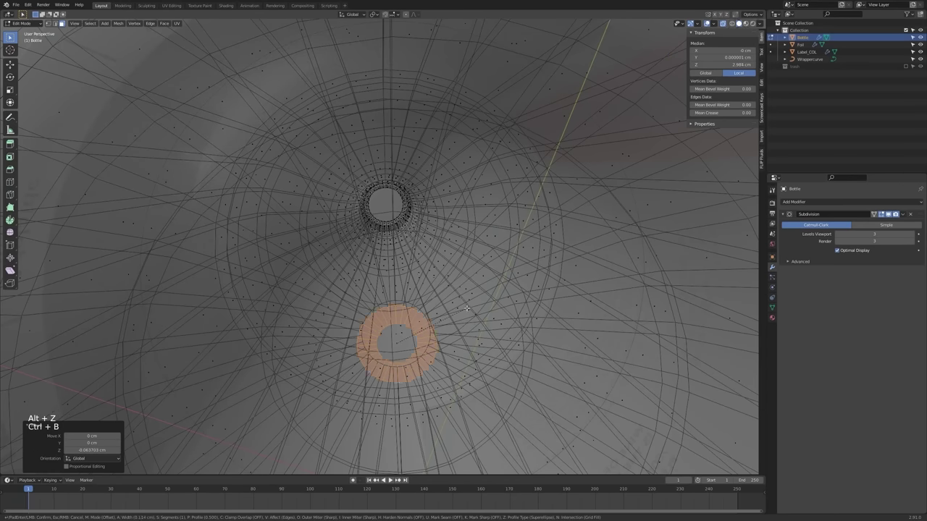
{"action": "scroll", "coordinate": [467, 308], "scroll_direction": "down", "scroll_amount": 1}
{"action": "mouse_move", "coordinate": [467, 309]}
{"action": "middle_mouse_down"}
{"action": "mouse_move", "coordinate": [467, 324]}
{"action": "mouse_move", "coordinate": [454, 307]}
{"action": "middle_mouse_up"}
- Examine the base hollow's shading in Object Mode, and the whole bottle from the side
{"action": "key", "text": "Tab"}
{"action": "key", "text": "alt+z"}
{"action": "scroll", "coordinate": [468, 322], "scroll_direction": "down", "scroll_amount": 5}
{"action": "left_click", "coordinate": [455, 233]}
{"action": "middle_click_drag", "start_coordinate": [456, 234], "coordinate": [572, 222]}
{"action": "scroll", "coordinate": [451, 254], "scroll_direction": "down", "scroll_amount": 4}
{"action": "scroll", "coordinate": [451, 261], "scroll_direction": "up", "scroll_amount": 1, "text": "shift"}
{"action": "key", "text": "alt+z"}
{"action": "key", "text": "alt+z"}
{"action": "scroll", "coordinate": [485, 272], "scroll_direction": "down", "scroll_amount": 1}
{"action": "scroll", "coordinate": [484, 273], "scroll_direction": "up", "scroll_amount": 1}
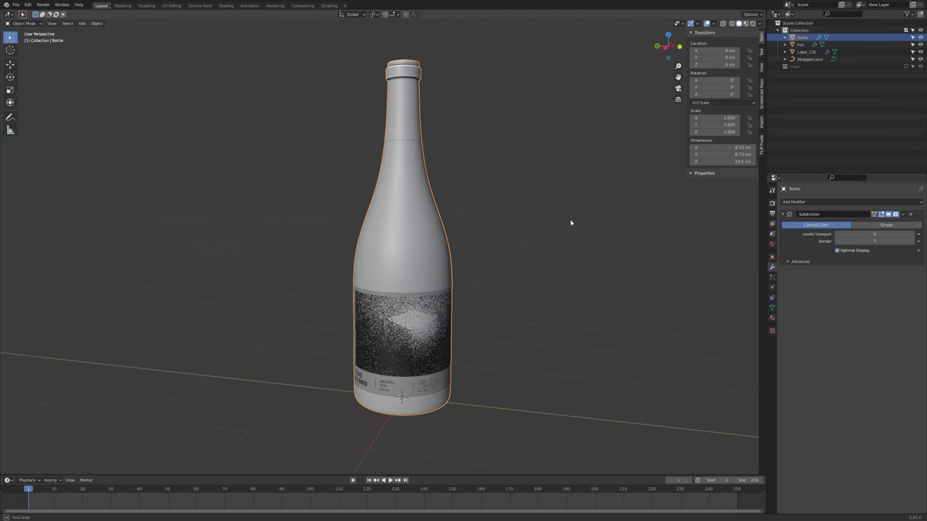
{"action": "scroll", "coordinate": [574, 231], "scroll_direction": "down", "scroll_amount": 2}
{"action": "middle_click_drag", "start_coordinate": [497, 230], "coordinate": [479, 279]}
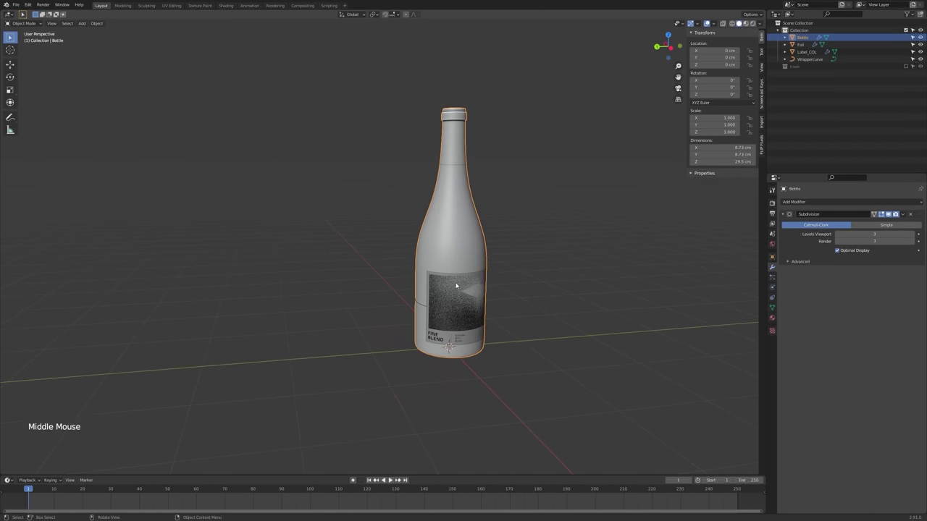
- Duplicate the label together with its wrapper curve and place the copies 20 cm along the Y axis
{"action": "left_click", "coordinate": [437, 304]}
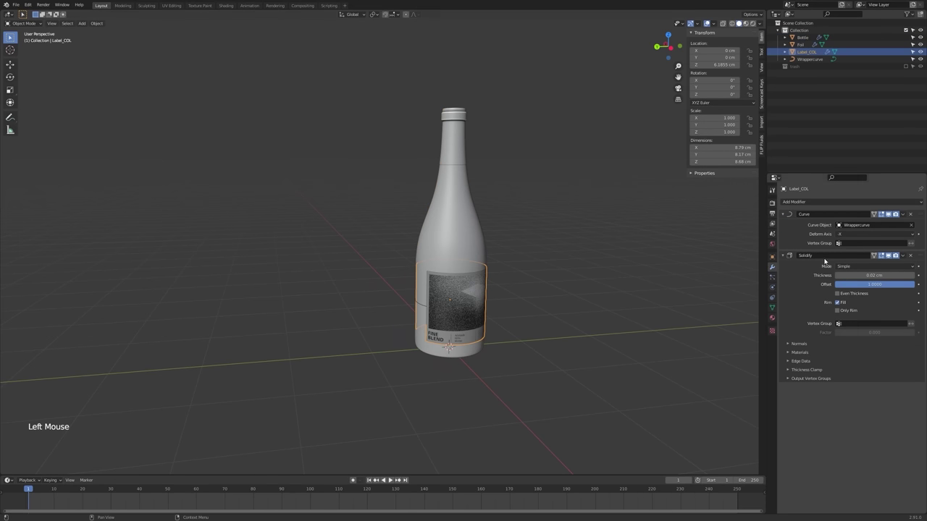
{"action": "middle_click_drag", "start_coordinate": [312, 286], "coordinate": [363, 296]}
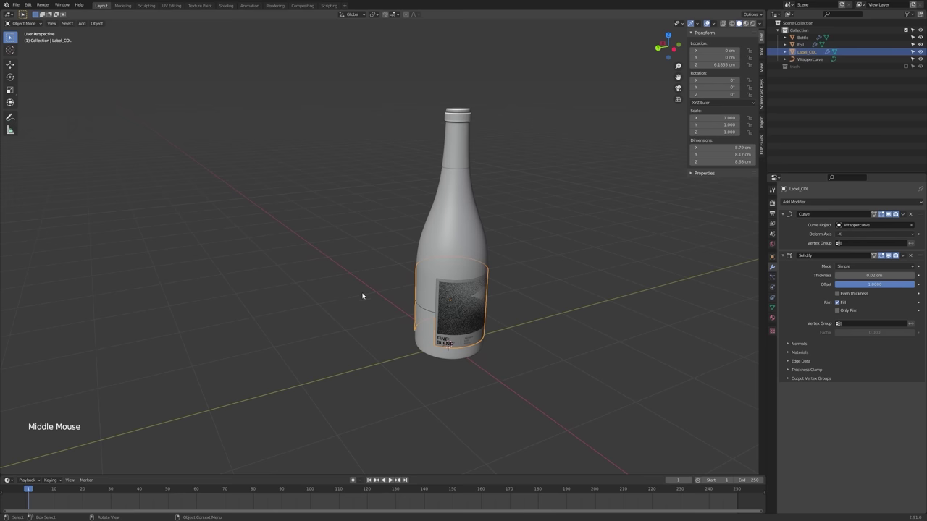
{"action": "left_click", "coordinate": [428, 313]}
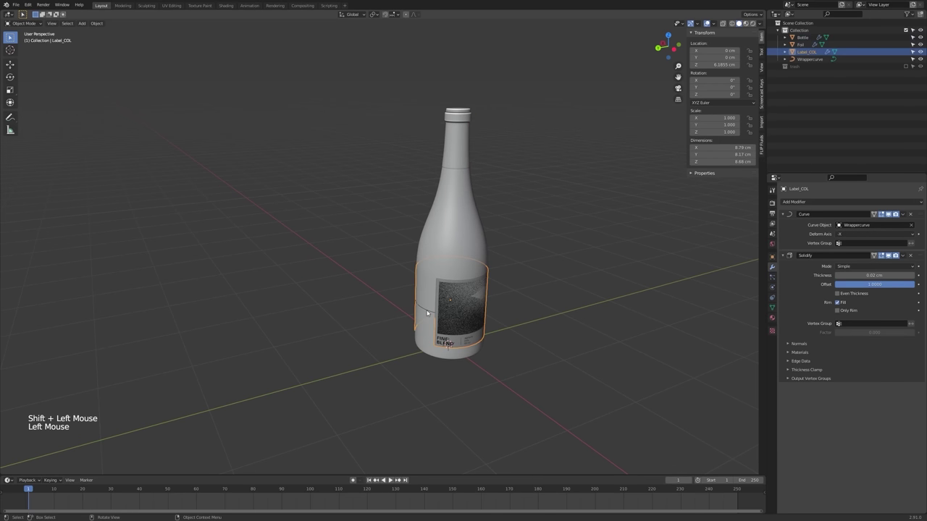
{"action": "left_click", "coordinate": [427, 313]}
{"action": "left_click", "coordinate": [451, 306], "text": "shift"}
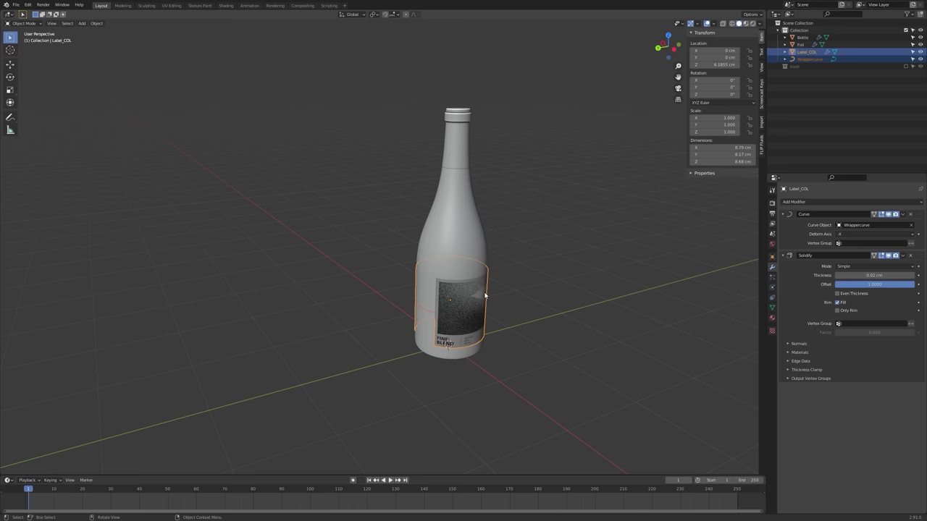
{"action": "key", "text": "shift+d"}
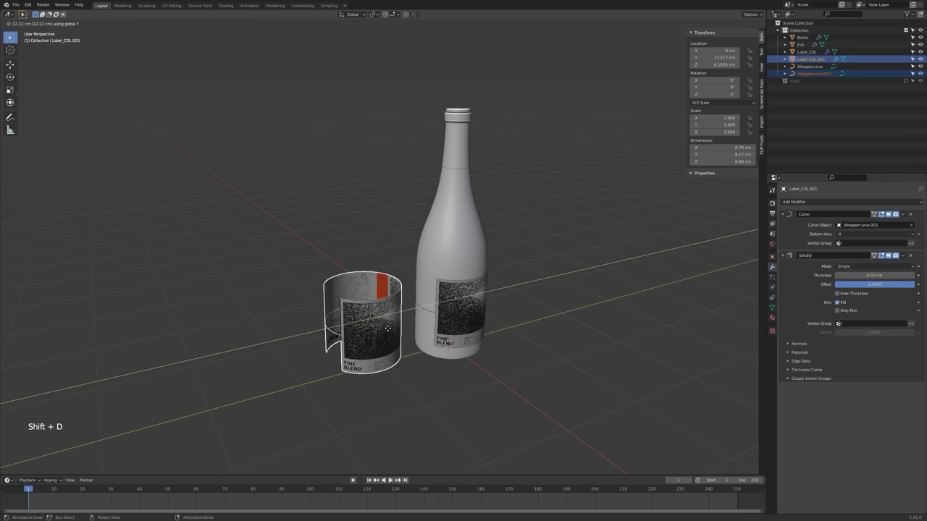
{"action": "left_click", "coordinate": [362, 339], "text": "ctrl"}
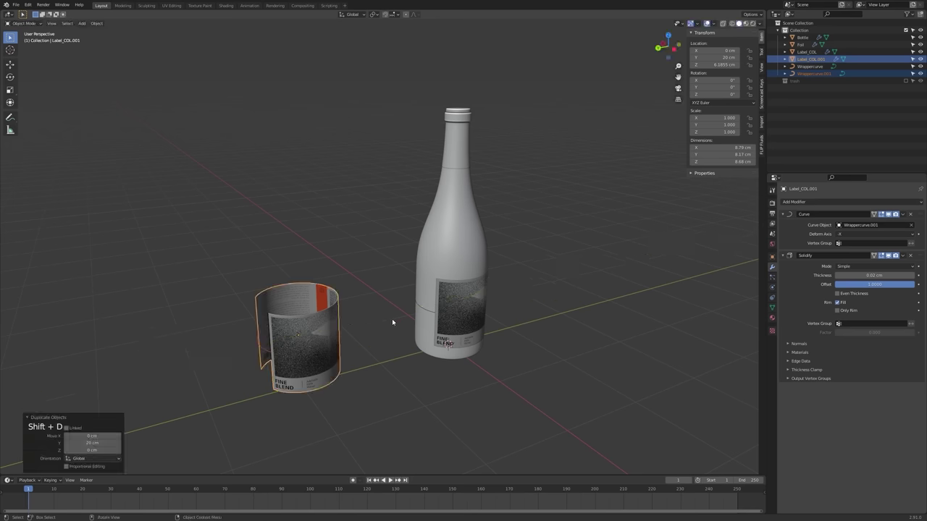
- Select the duplicated wrapper curve by itself, followed by the original wrapper curve on the bottle
{"action": "left_click", "coordinate": [264, 350]}
{"action": "left_click", "coordinate": [264, 350]}
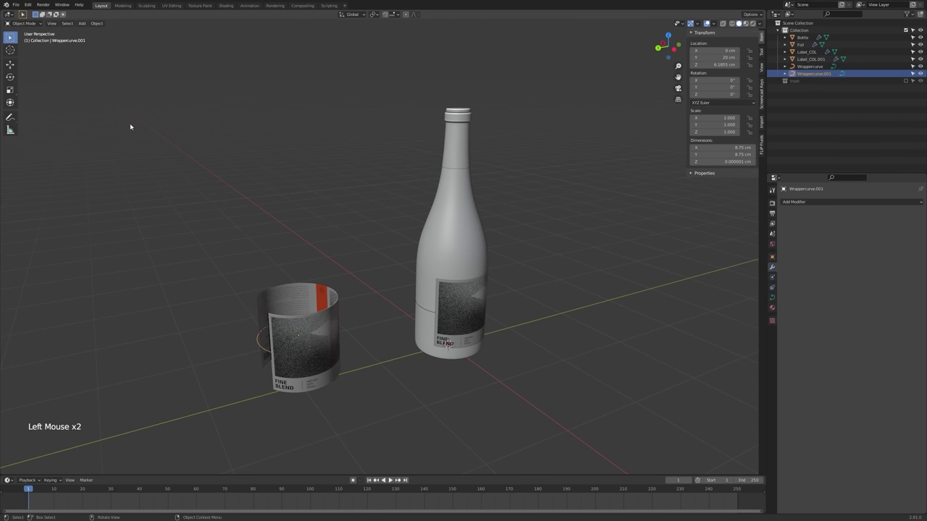
{"action": "left_click", "coordinate": [425, 311]}
{"action": "left_click", "coordinate": [425, 308]}
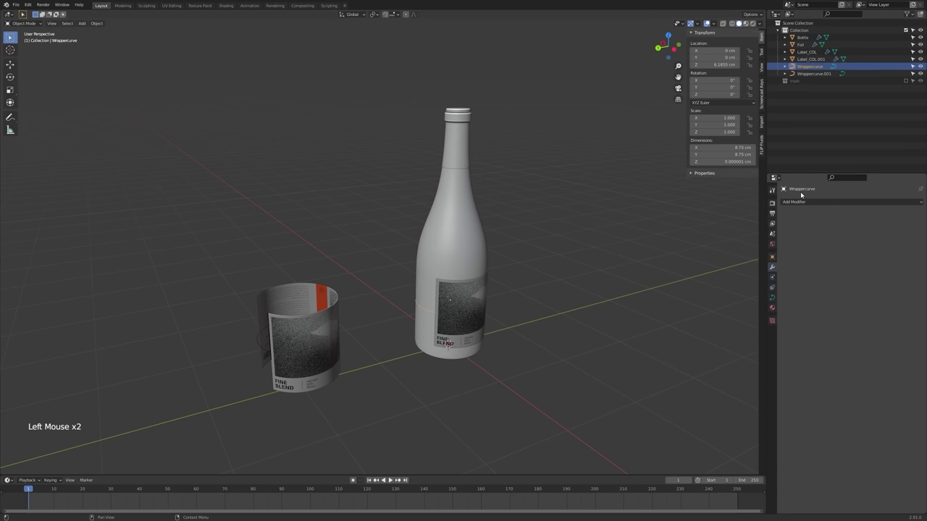
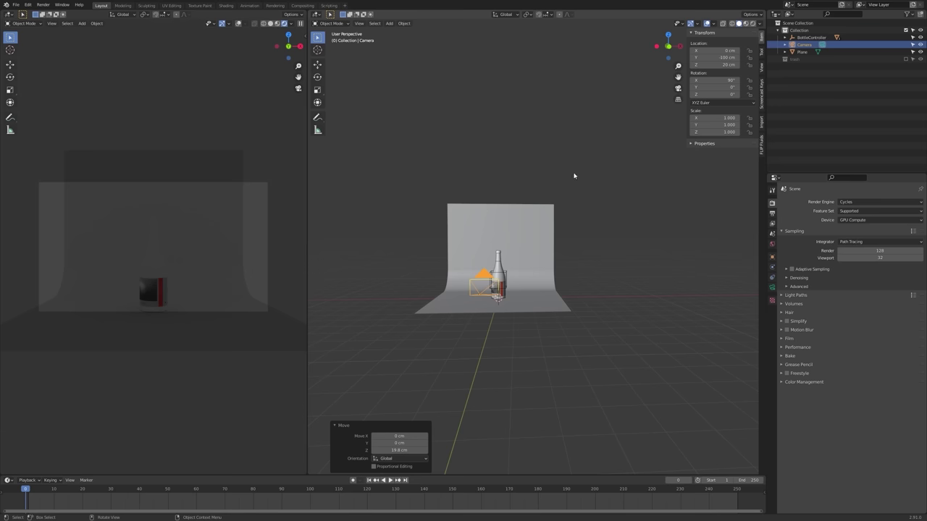
- Check the bottle and backdrop through the camera, and return to a wide perspective view of the scene
{"action": "key", "text": "KP_0"}
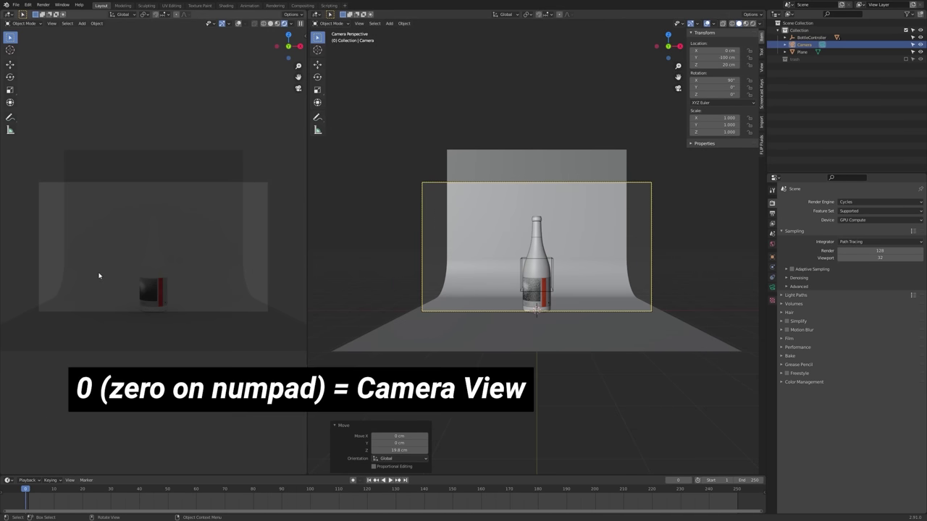
{"action": "key", "text": "KP_0"}
{"action": "key", "text": "KP_0"}
{"action": "scroll", "coordinate": [575, 243], "scroll_direction": "down", "scroll_amount": 8}
{"action": "mouse_move", "coordinate": [533, 250]}
{"action": "middle_mouse_down"}
{"action": "mouse_move", "coordinate": [575, 243]}
{"action": "mouse_move", "coordinate": [563, 260]}
{"action": "mouse_move", "coordinate": [531, 261]}
{"action": "middle_mouse_up"}
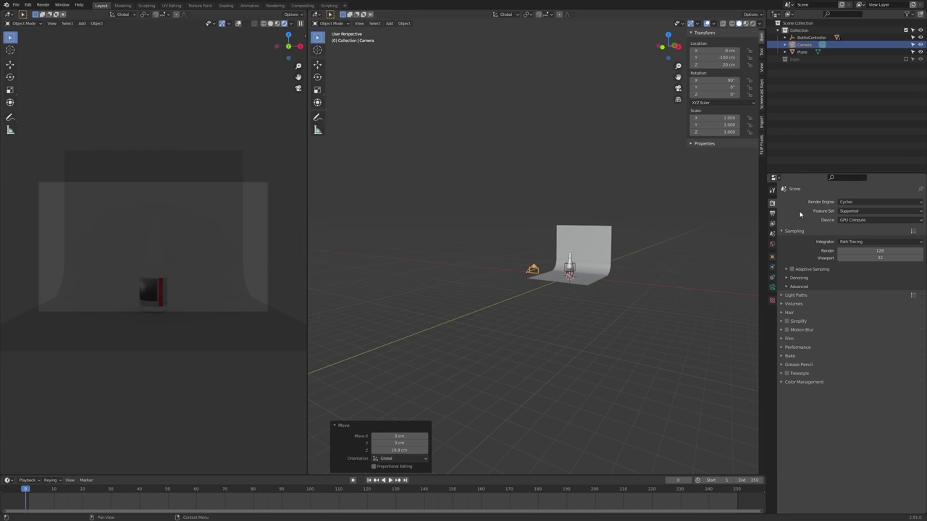
- Look over the camera's lens settings and the scene's output settings, and reframe the rendered camera preview
{"action": "left_click", "coordinate": [771, 286]}
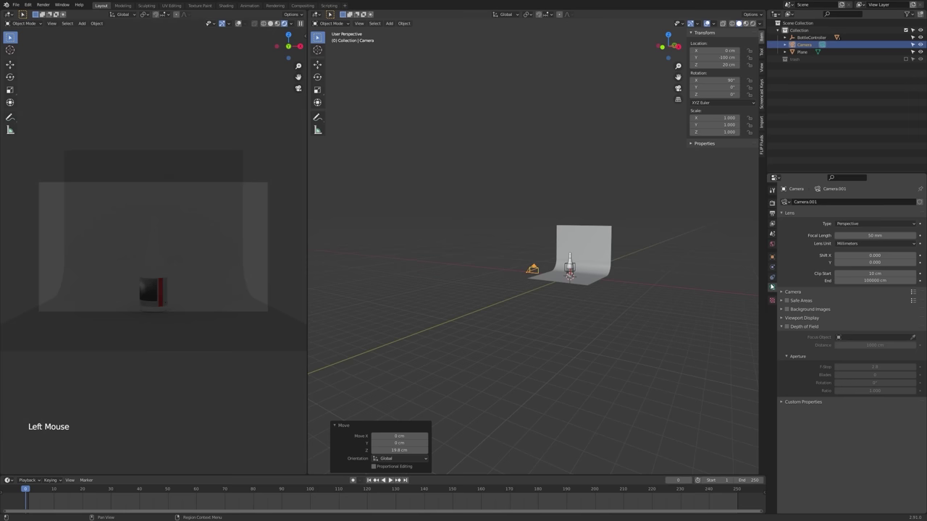
{"action": "left_click", "coordinate": [771, 213]}
{"action": "scroll", "coordinate": [181, 260], "scroll_direction": "up", "scroll_amount": 3}
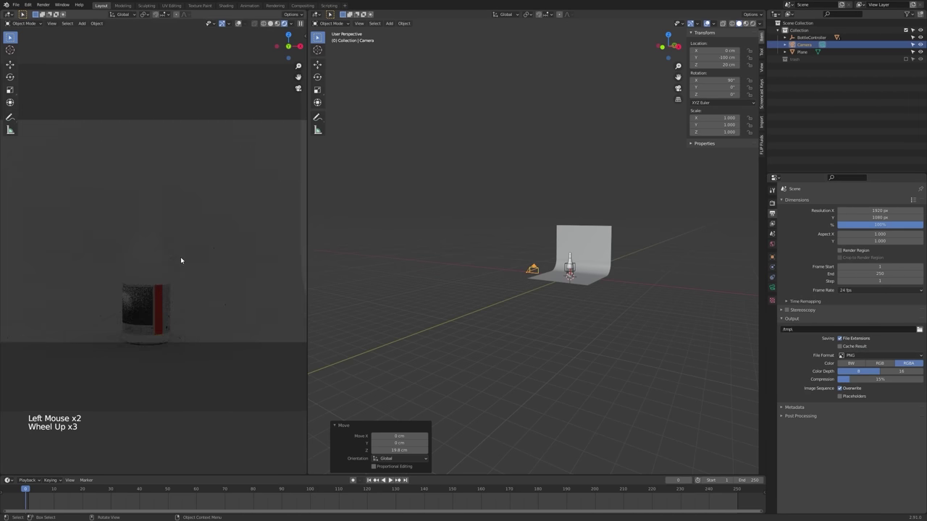
{"action": "scroll", "coordinate": [181, 259], "scroll_direction": "down", "scroll_amount": 2}
{"action": "middle_click_drag", "start_coordinate": [181, 260], "coordinate": [189, 265], "text": "shift"}
{"action": "scroll", "coordinate": [165, 105], "scroll_direction": "up", "scroll_amount": 1}
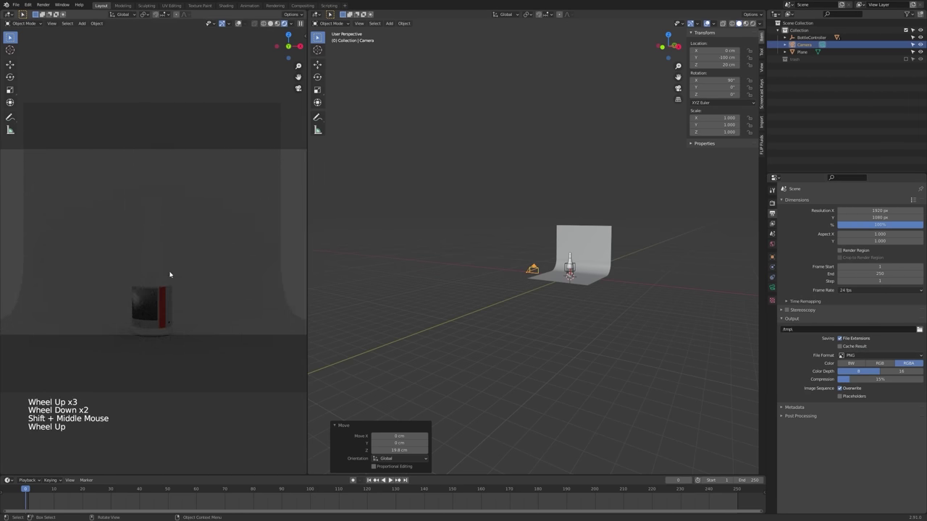
- Add an area light at the world origin
{"action": "scroll", "coordinate": [539, 249], "scroll_direction": "up", "scroll_amount": 1}
{"action": "middle_click_drag", "start_coordinate": [529, 244], "coordinate": [547, 257]}
{"action": "scroll", "coordinate": [546, 257], "scroll_direction": "up", "scroll_amount": 1, "text": "shift"}
{"action": "scroll", "coordinate": [549, 260], "scroll_direction": "up", "scroll_amount": 1}
{"action": "key", "text": "shift+a"}
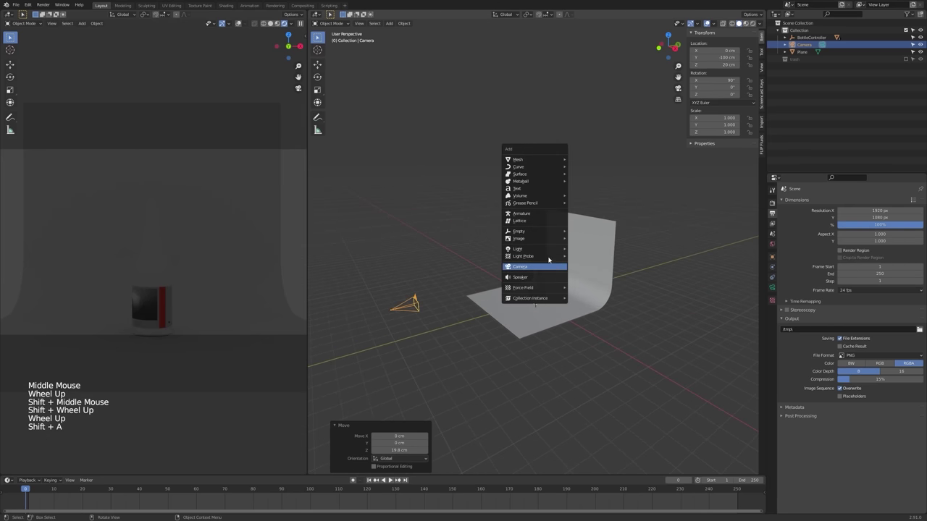
{"action": "mouse_move", "coordinate": [536, 158]}
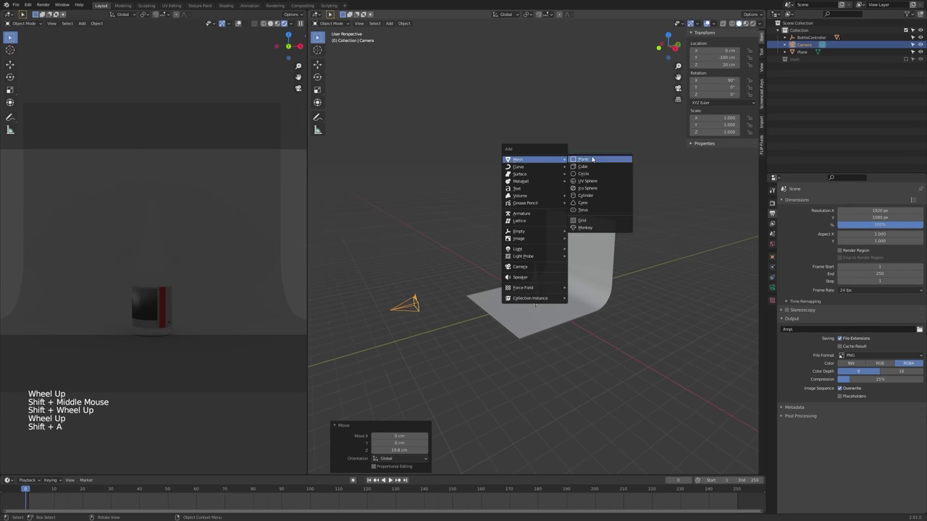
{"action": "mouse_move", "coordinate": [530, 250]}
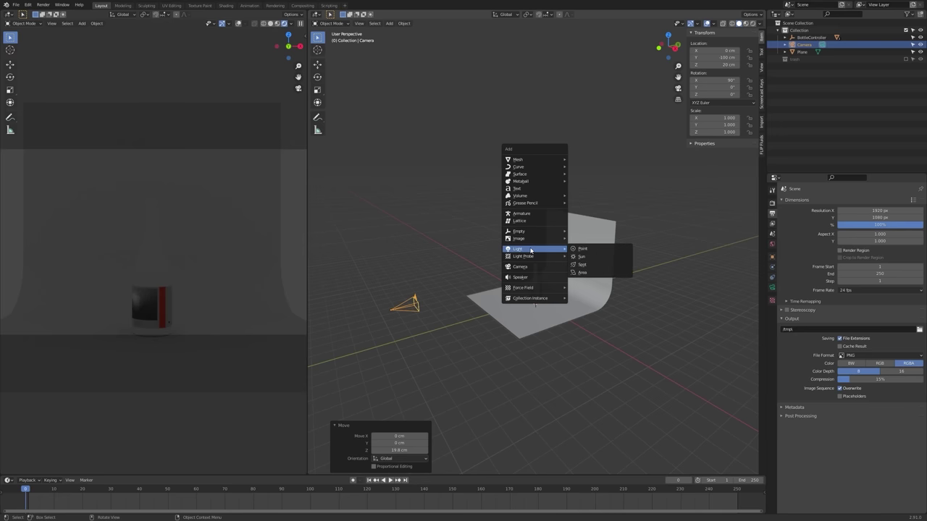
{"action": "left_click", "coordinate": [586, 273]}
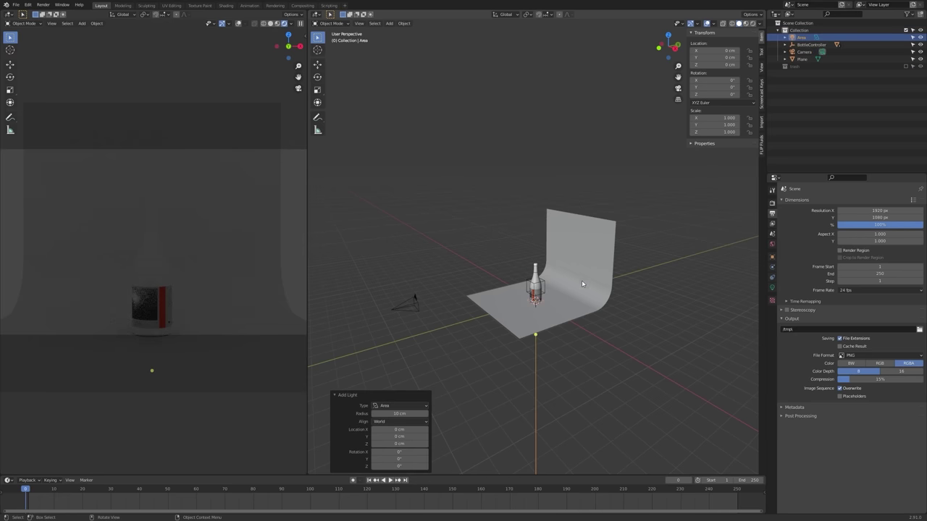
- Raise the area light about 50.5 cm along the Z axis, above the bottle
{"action": "key", "text": "g"}
{"action": "key", "text": "z"}
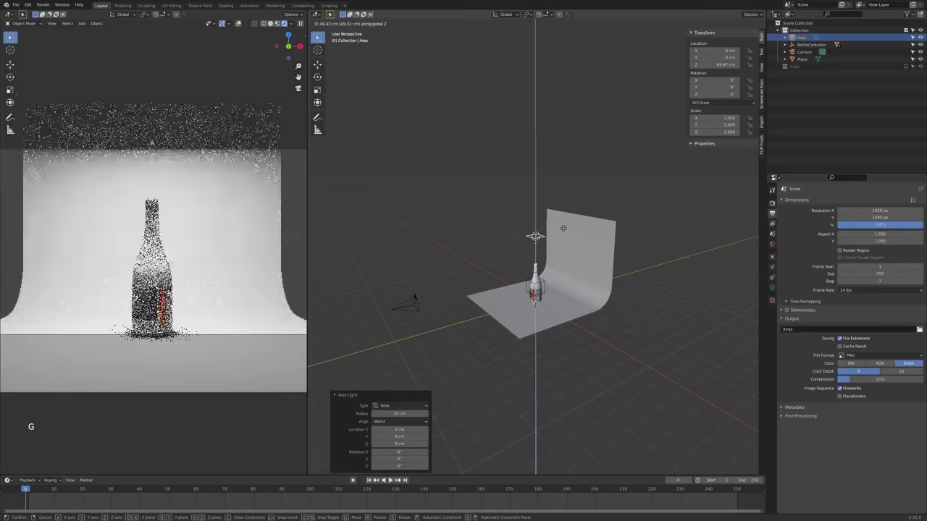
{"action": "left_click", "coordinate": [562, 228]}
{"action": "scroll", "coordinate": [204, 295], "scroll_direction": "down", "scroll_amount": 3}
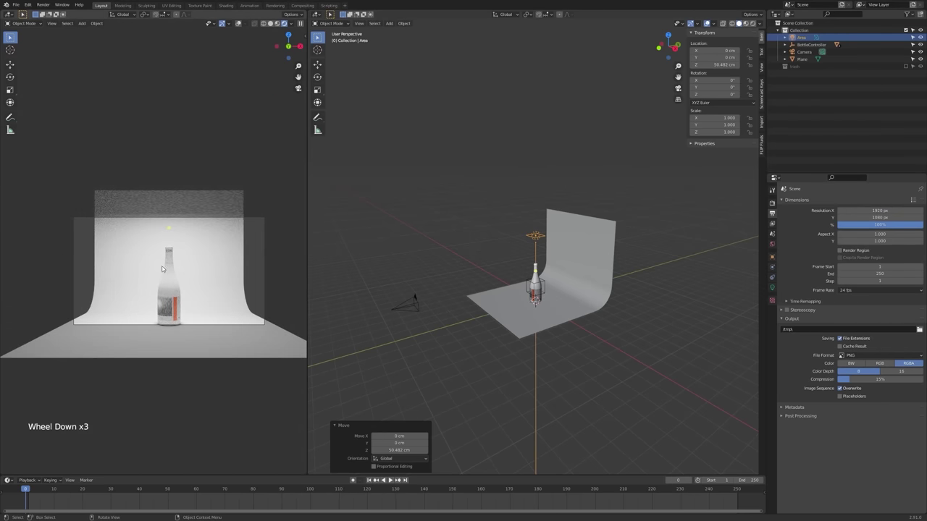
{"action": "scroll", "coordinate": [162, 270], "scroll_direction": "up", "scroll_amount": 1}
{"action": "scroll", "coordinate": [444, 246], "scroll_direction": "up", "scroll_amount": 1}
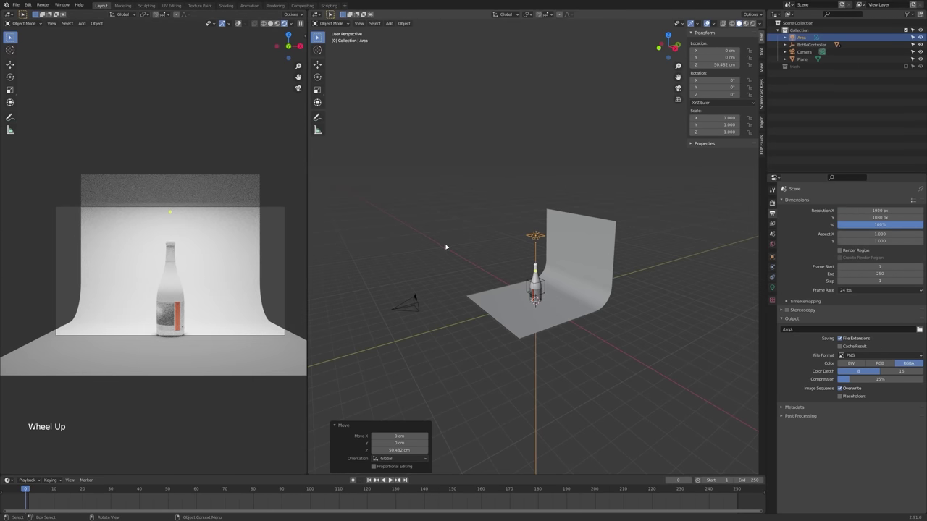
- Select the camera and set the output resolution to 1080 × 1920 px for a portrait frame
{"action": "left_click", "coordinate": [412, 302]}
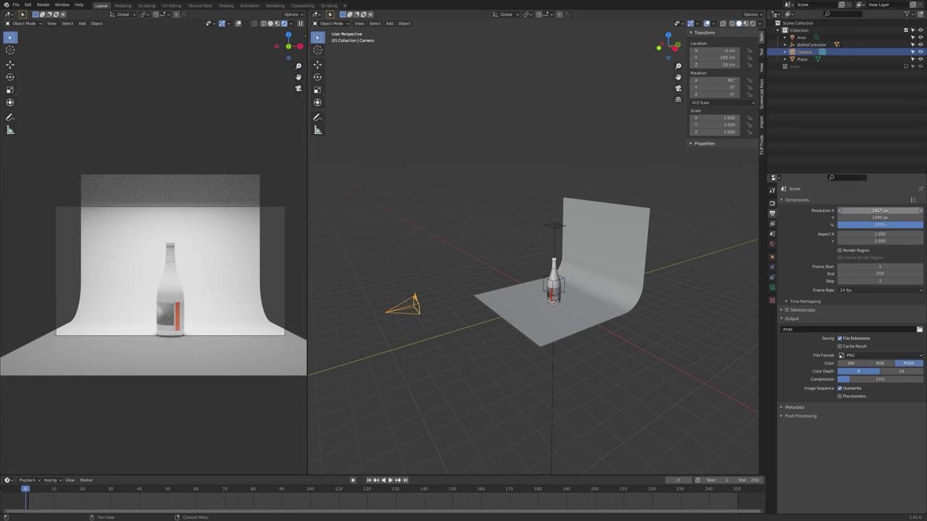
{"action": "left_click", "coordinate": [882, 208]}
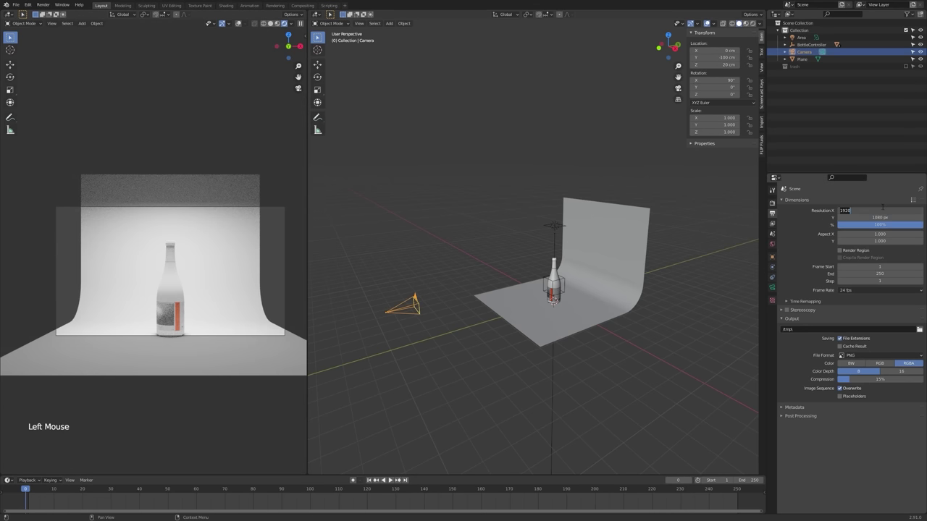
{"action": "type", "text": "1080"}
{"action": "key", "text": "Tab"}
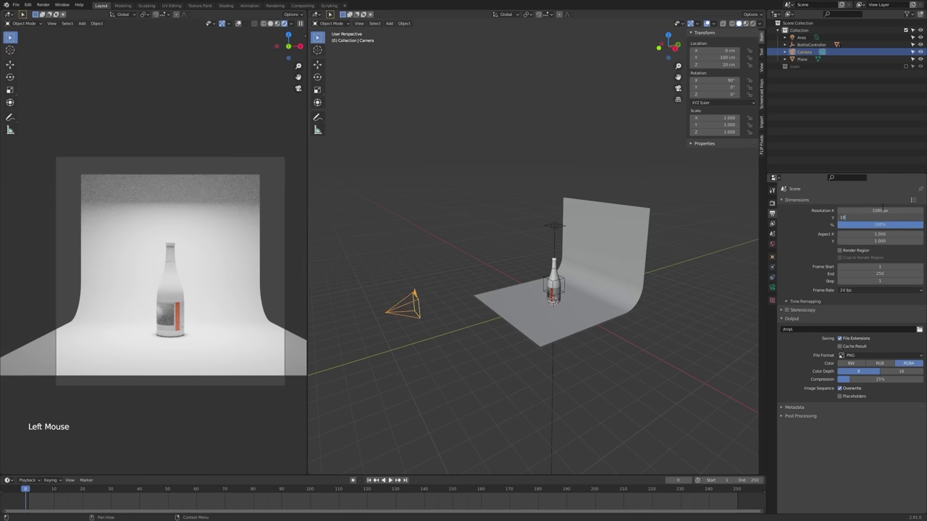
{"action": "key", "text": "Return"}
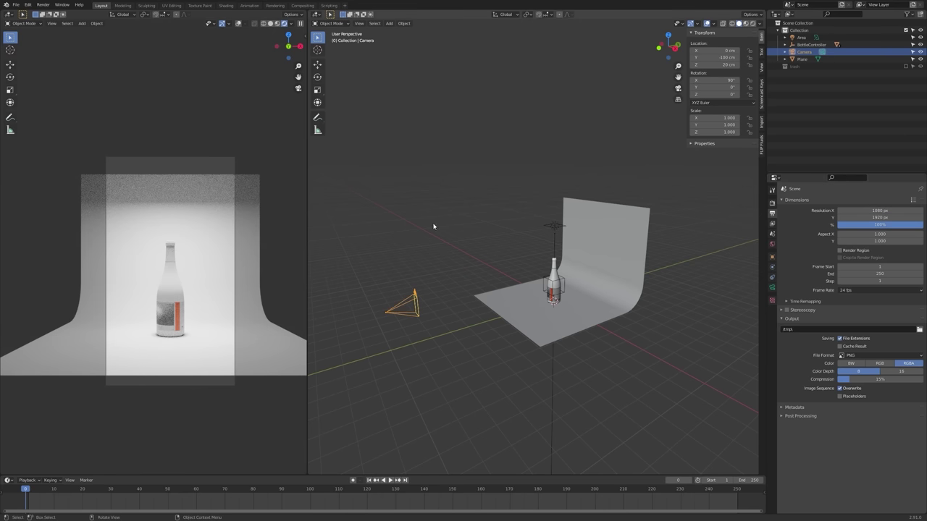
- Move the camera about 56.5 cm along Y towards the bottle and lower it about 5.9 cm along Z
{"action": "key", "text": "g"}
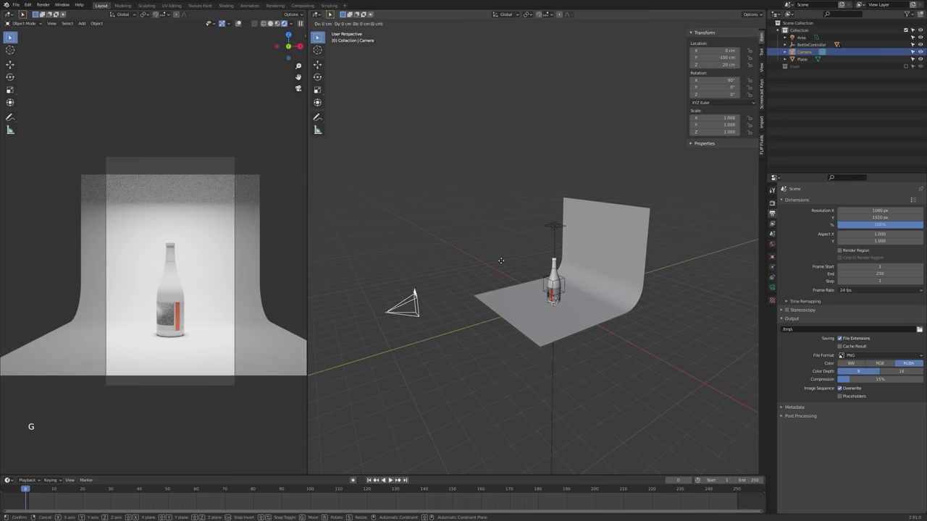
{"action": "key", "text": "y"}
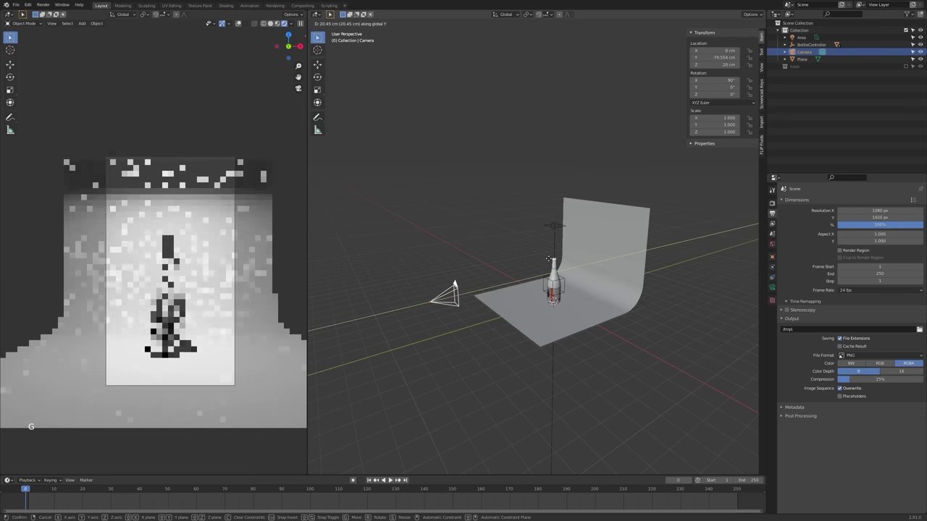
{"action": "left_click", "coordinate": [611, 249]}
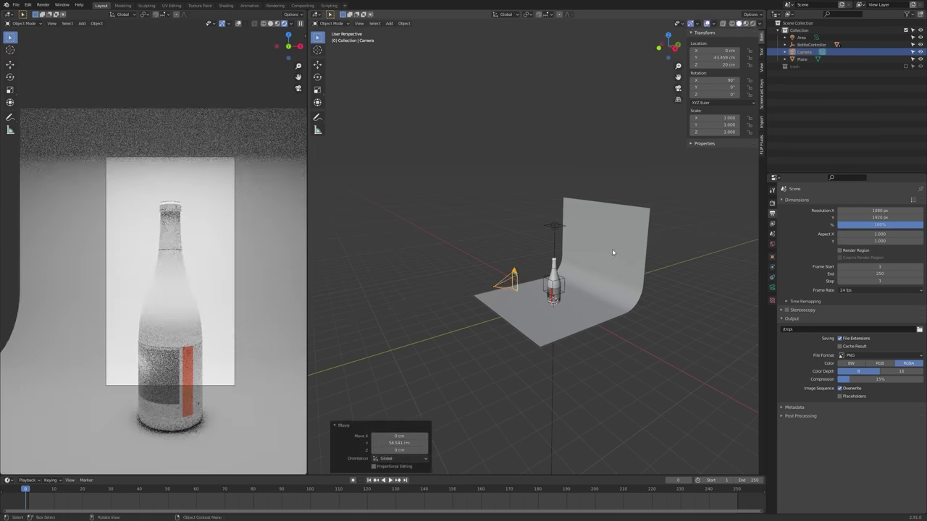
{"action": "key", "text": "g"}
{"action": "key", "text": "z"}
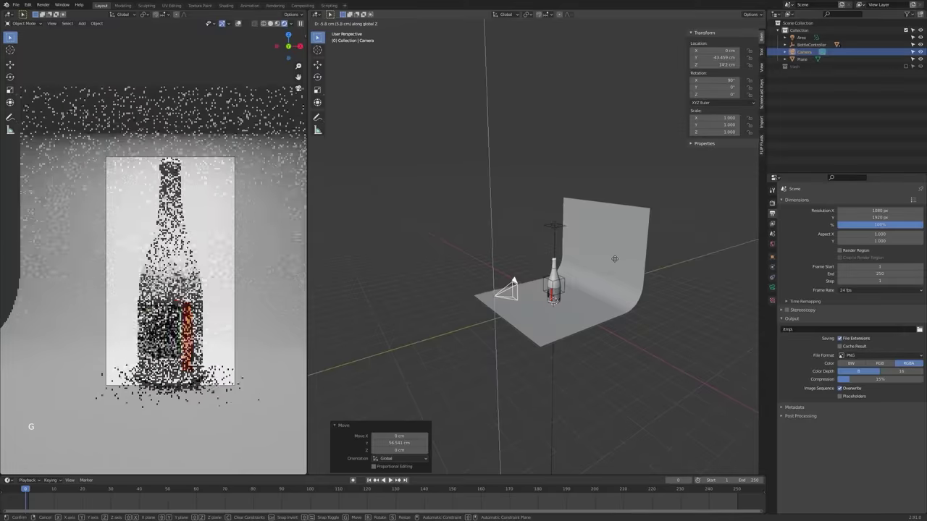
{"action": "left_click", "coordinate": [616, 260]}
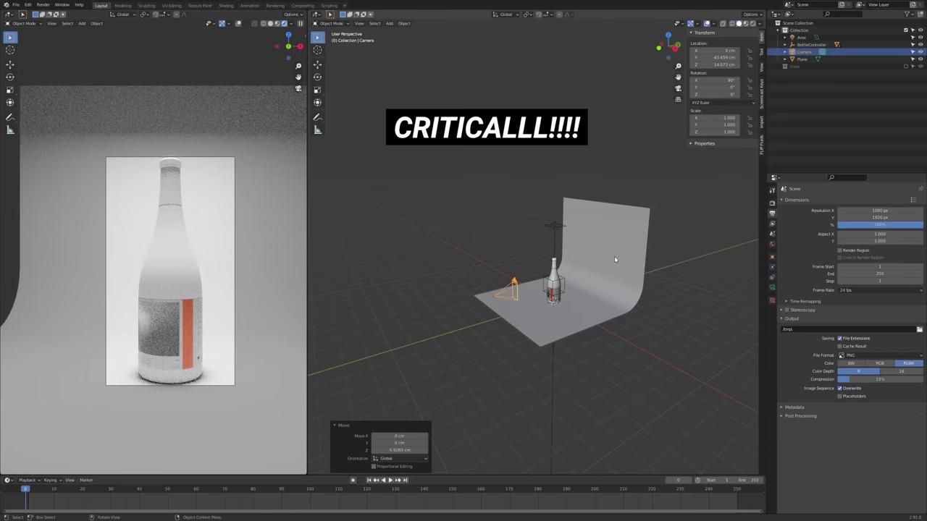
- Move the camera about 11.2 cm back from the bottle along the Y axis
{"action": "key", "text": "g"}
{"action": "key", "text": "y"}
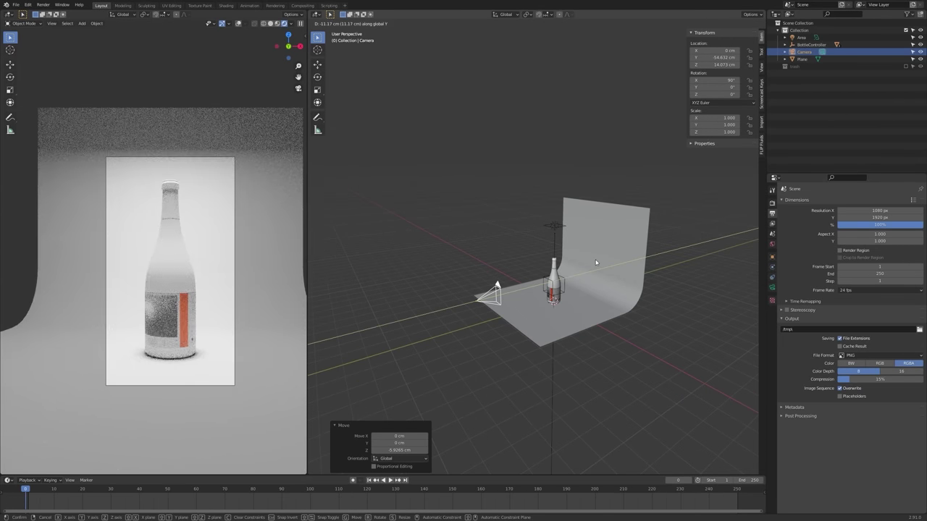
{"action": "left_click", "coordinate": [595, 261]}
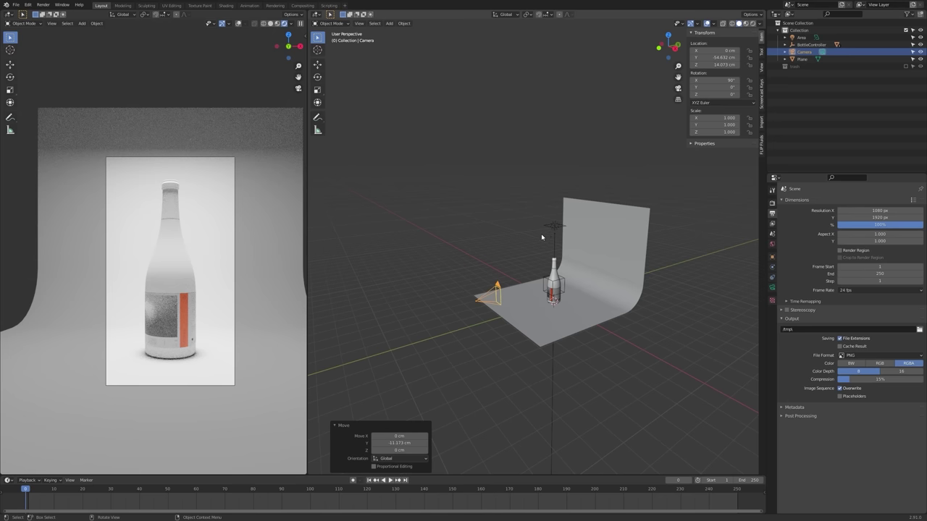
- Shorten the camera's focal length to 18.4 mm and move it about 36.4 cm closer to the bottle along Y
{"action": "left_click", "coordinate": [772, 288]}
{"action": "left_click_drag", "start_coordinate": [892, 235], "coordinate": [852, 235]}
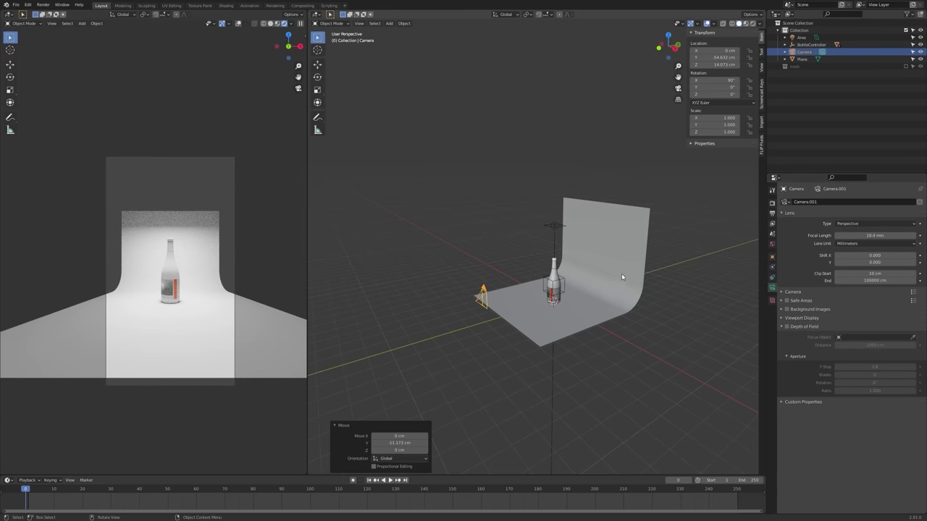
{"action": "key", "text": "g"}
{"action": "key", "text": "y"}
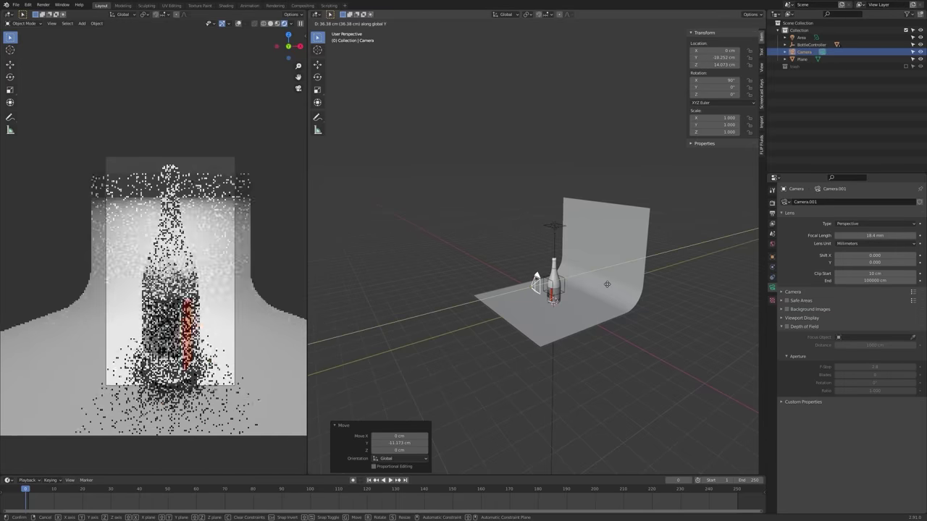
{"action": "left_click", "coordinate": [607, 285]}
{"action": "scroll", "coordinate": [115, 307], "scroll_direction": "up", "scroll_amount": 5}
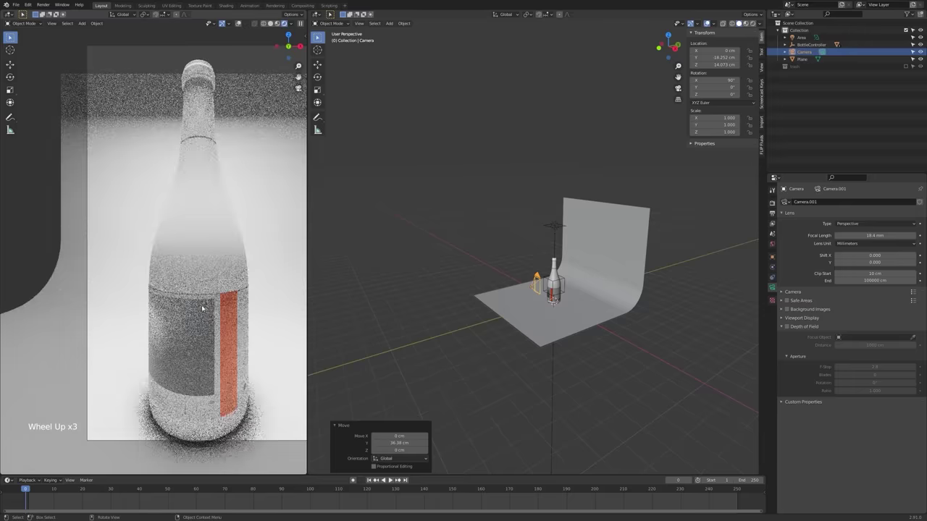
{"action": "middle_click_drag", "start_coordinate": [116, 307], "coordinate": [101, 304], "text": "shift"}
{"action": "scroll", "coordinate": [217, 283], "scroll_direction": "down", "scroll_amount": 1}
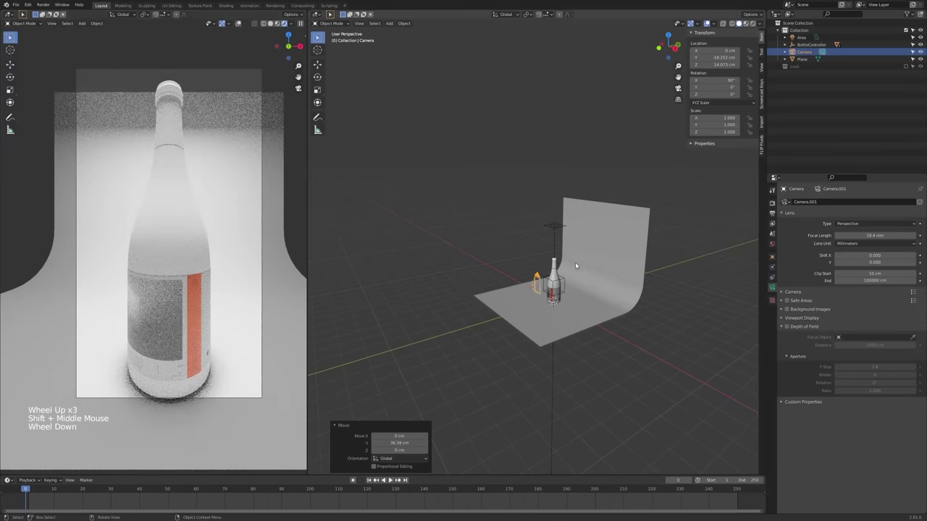
- Move the camera 60 cm back along the Y axis and set its focal length to 60 mm
{"action": "key", "text": "g"}
{"action": "key", "text": "ctrl"}
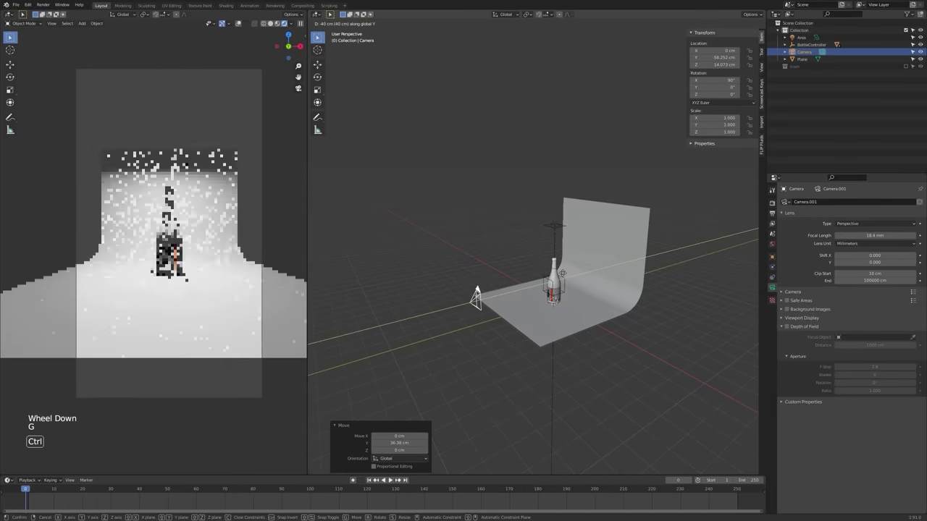
{"action": "left_click", "coordinate": [538, 281], "text": "ctrl"}
{"action": "mouse_move", "coordinate": [856, 235]}
{"action": "left_mouse_down"}
{"action": "mouse_move", "coordinate": [905, 235]}
{"action": "mouse_move", "coordinate": [875, 235]}
{"action": "left_mouse_up"}
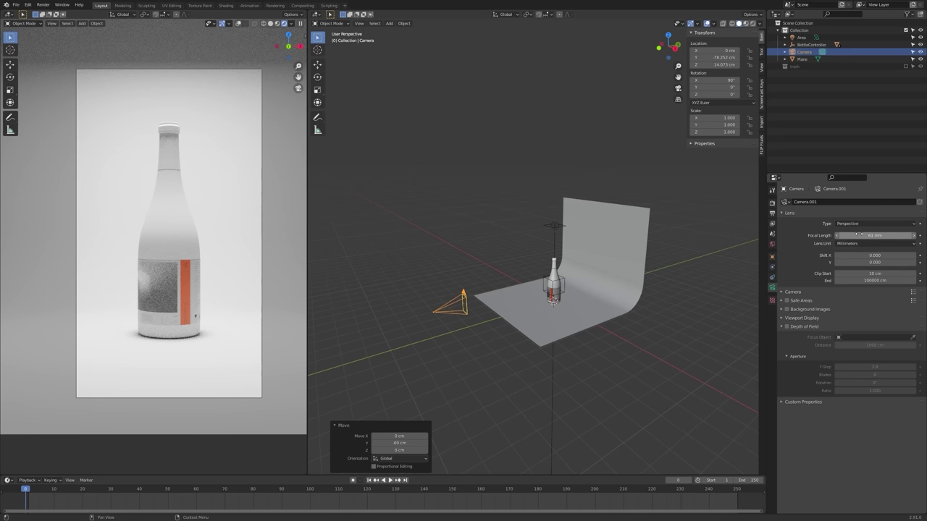
{"action": "left_click_drag", "start_coordinate": [857, 235], "coordinate": [856, 235], "text": "ctrl"}
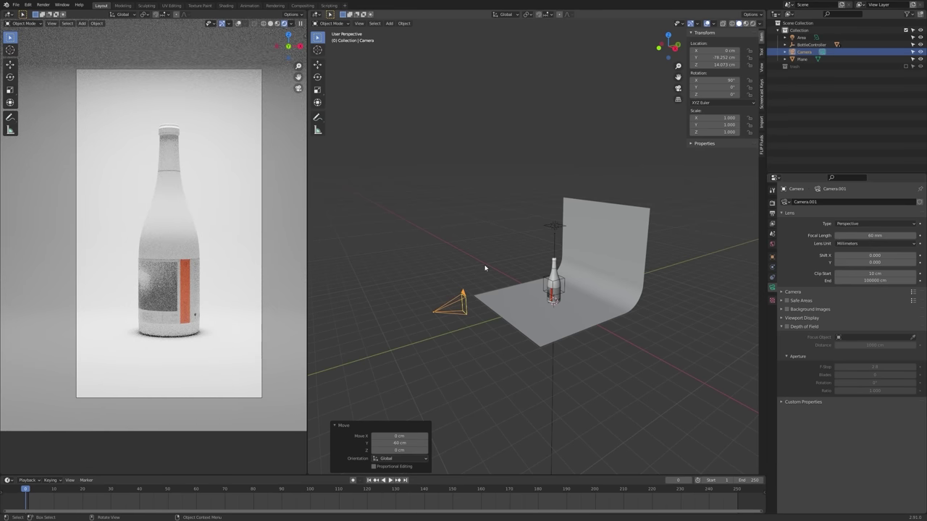
- Raise the camera 20 cm along Z and tilt it down to an X rotation of 76.9°
{"action": "key", "text": "g"}
{"action": "key", "text": "z"}
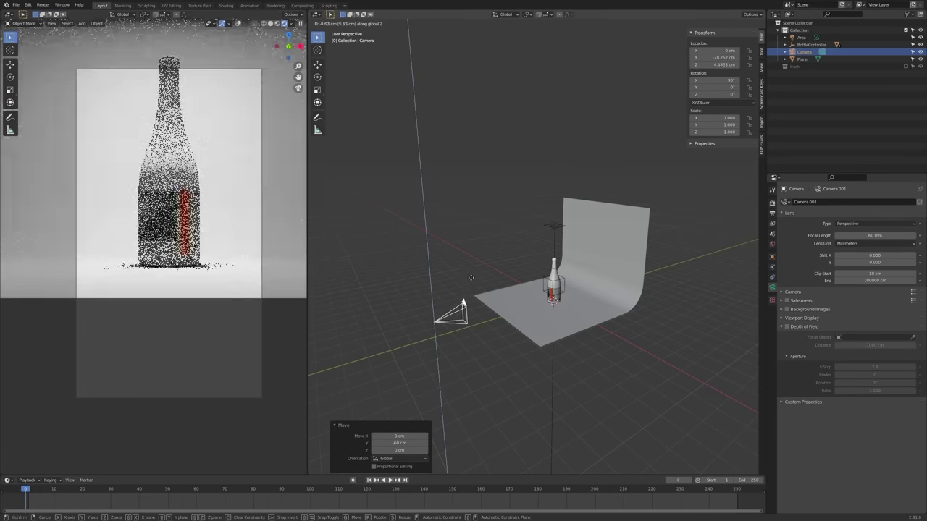
{"action": "left_click", "coordinate": [473, 227], "text": "ctrl"}
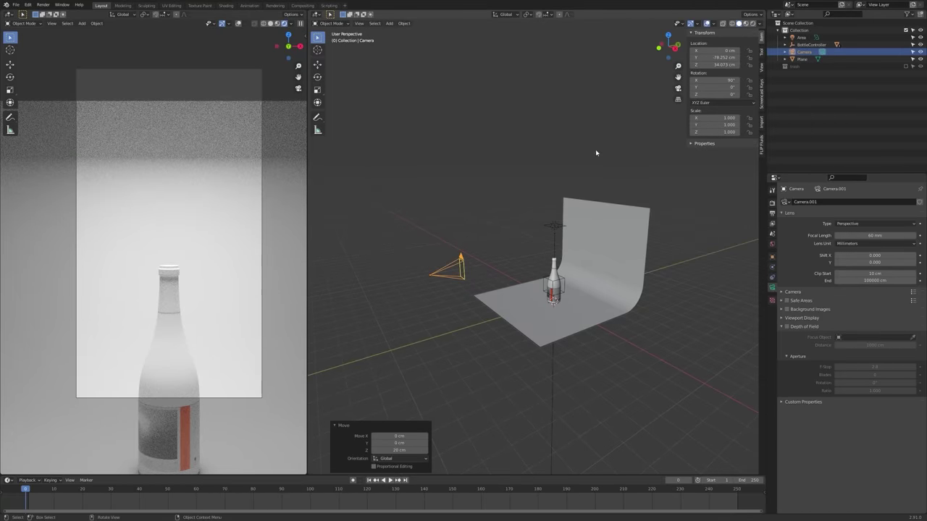
{"action": "left_click_drag", "start_coordinate": [724, 79], "coordinate": [697, 80], "text": "shift"}
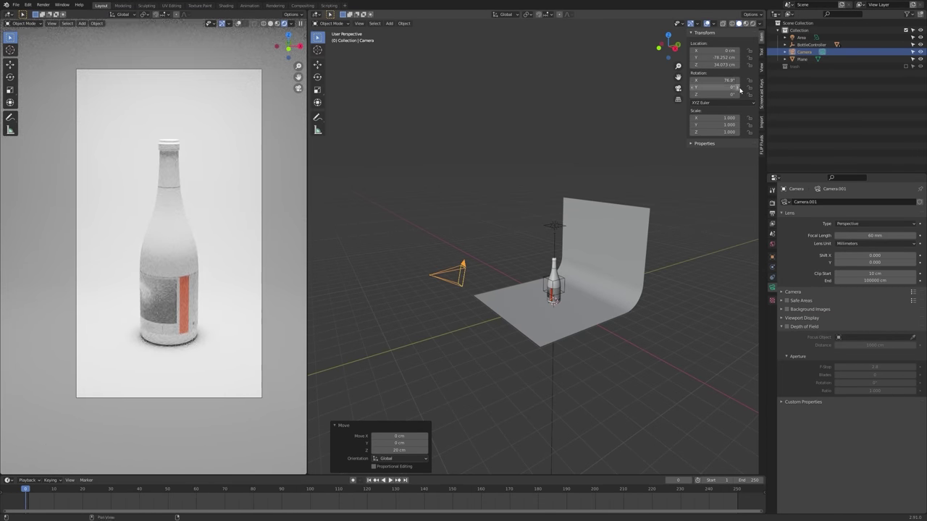
- Level the camera at an X rotation of 90° and bring its Z location to about 19.07 cm
{"action": "left_click_drag", "start_coordinate": [713, 80], "coordinate": [690, 65], "text": "ctrl"}
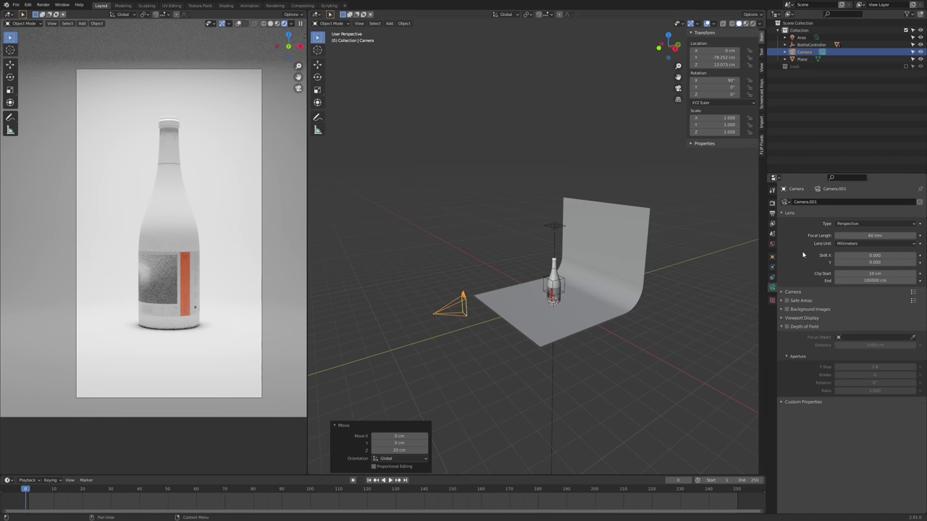
{"action": "key", "text": "g"}
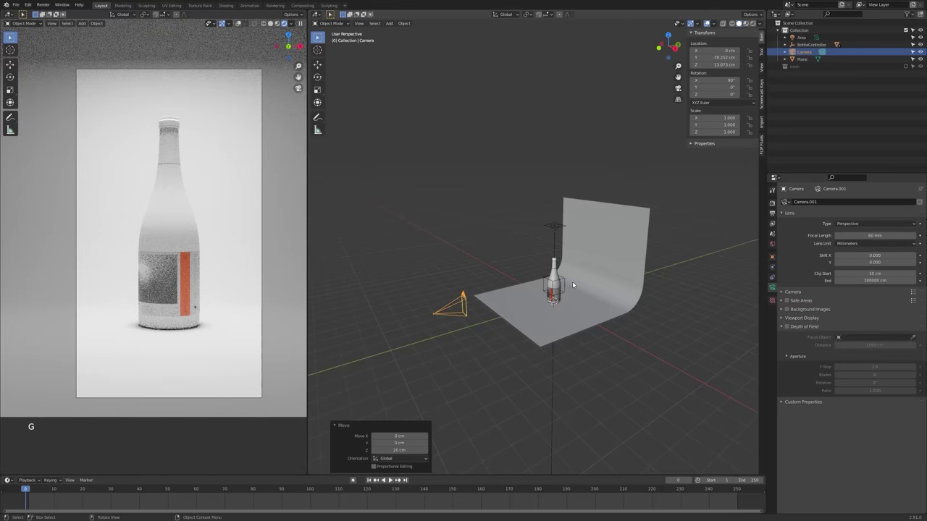
{"action": "key", "text": "g"}
{"action": "key", "text": "z"}
{"action": "key", "text": "ctrl+shift"}
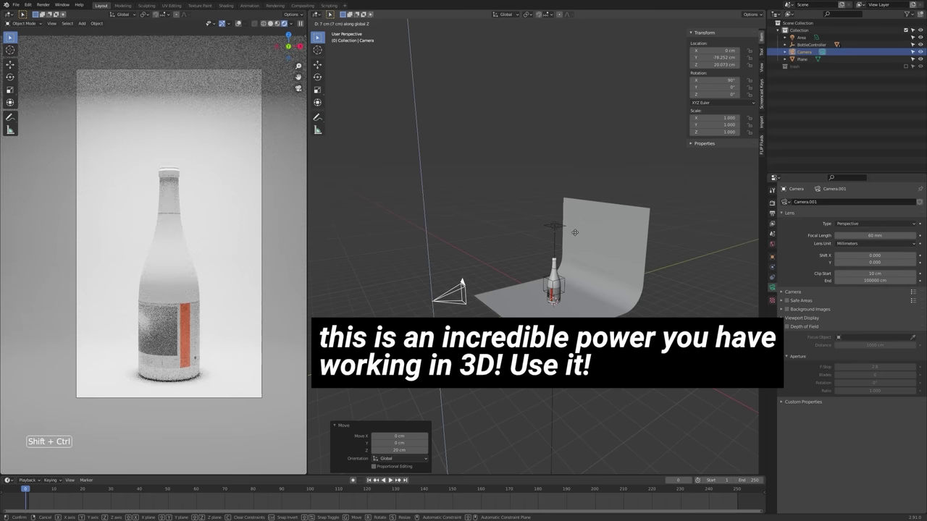
{"action": "left_click", "coordinate": [577, 216]}
- Tilt the camera to an X rotation of 85.3° and move it about 3.5 cm closer to the bottle along Y
{"action": "left_click_drag", "start_coordinate": [717, 79], "coordinate": [695, 80], "text": "shift"}
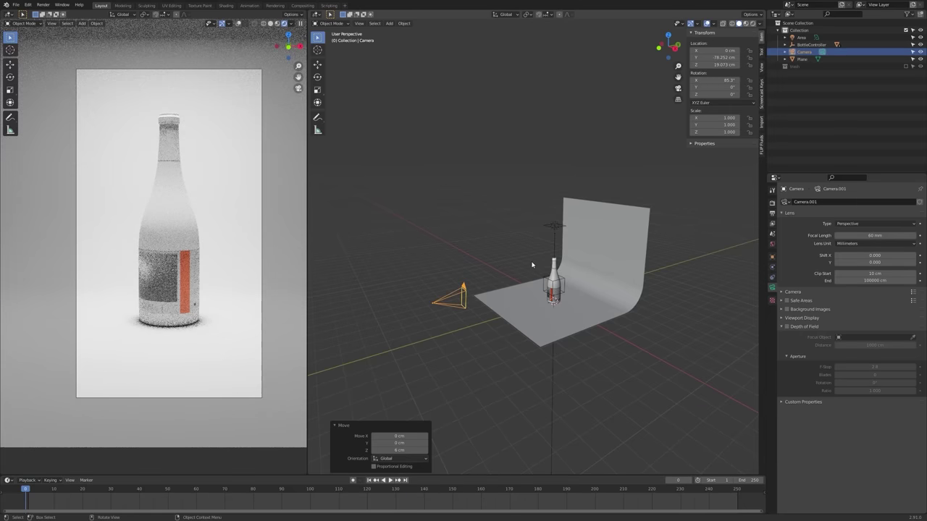
{"action": "key", "text": "g"}
{"action": "key", "text": "shift"}
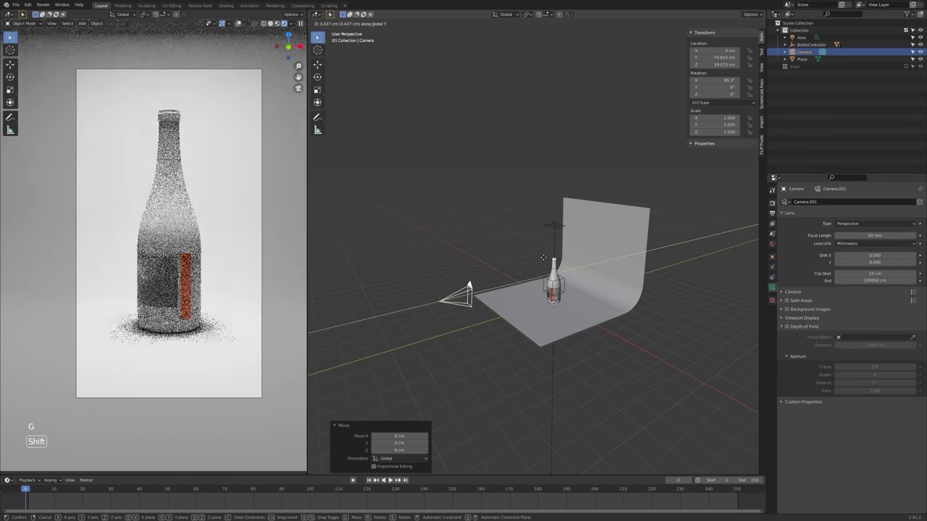
{"action": "left_click", "coordinate": [545, 260]}
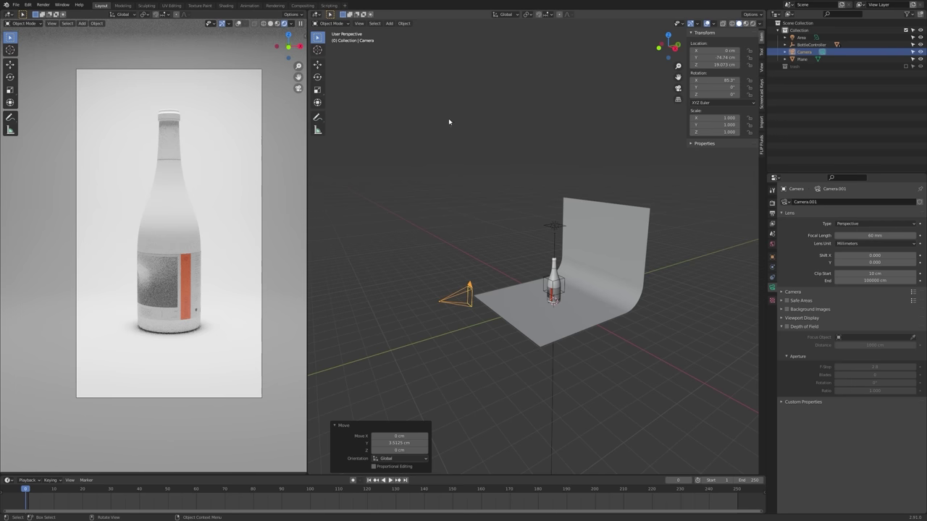
- Select the bottle mesh and bring up its material settings
{"action": "middle_click_drag", "start_coordinate": [544, 271], "coordinate": [483, 309]}
{"action": "scroll", "coordinate": [562, 330], "scroll_direction": "up", "scroll_amount": 5}
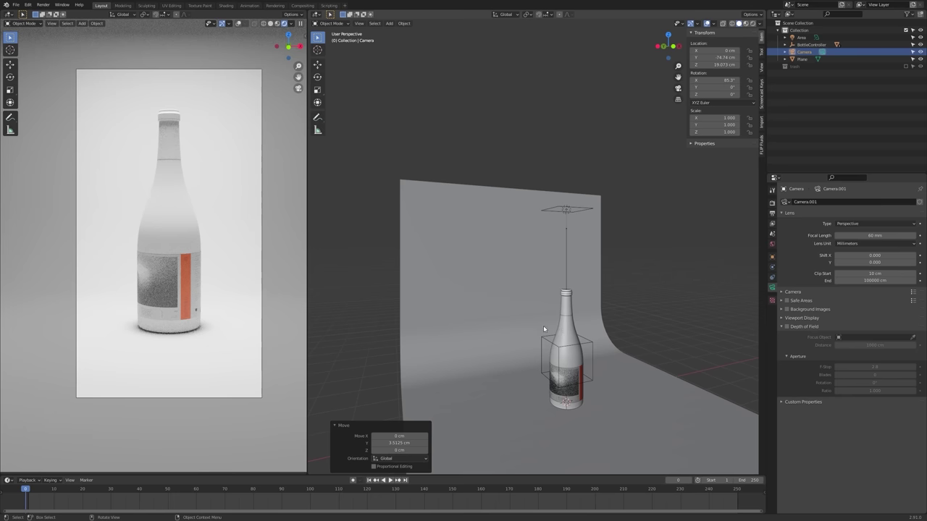
{"action": "scroll", "coordinate": [460, 332], "scroll_direction": "down", "scroll_amount": 1}
{"action": "scroll", "coordinate": [536, 330], "scroll_direction": "up", "scroll_amount": 2}
{"action": "left_click", "coordinate": [533, 329]}
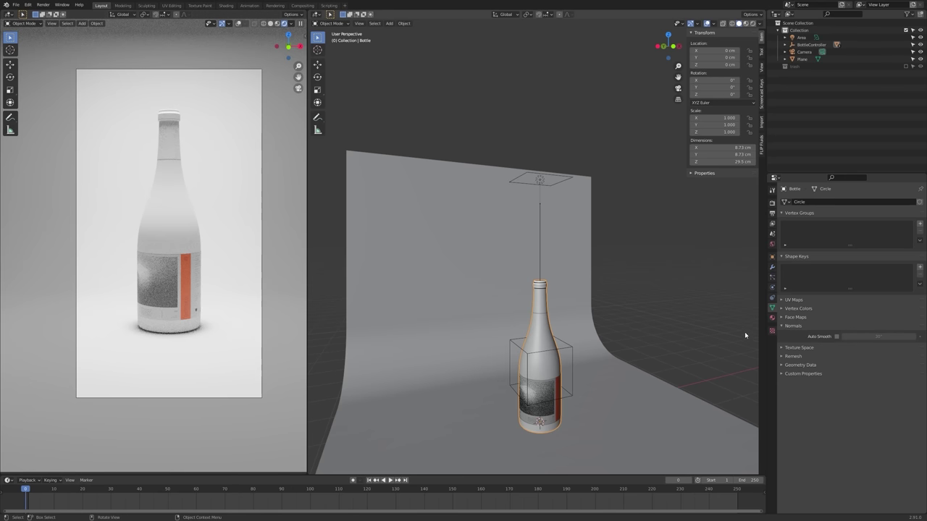
{"action": "left_click", "coordinate": [772, 318]}
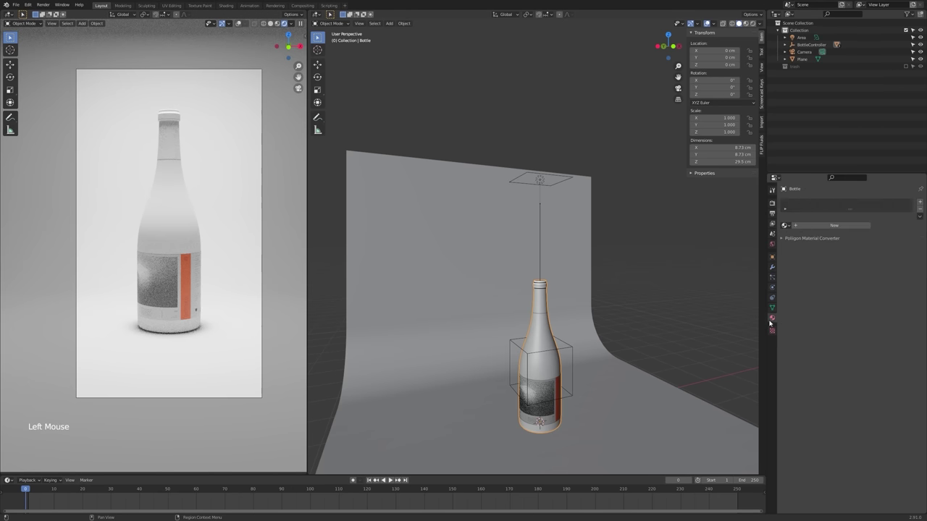
{"action": "left_click", "coordinate": [810, 227]}
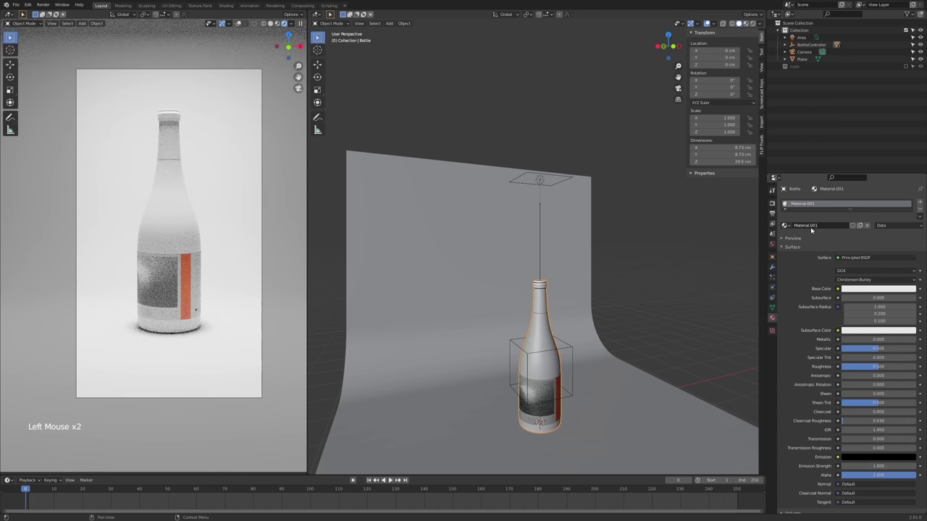
{"action": "left_click", "coordinate": [772, 318]}
{"action": "left_click", "coordinate": [919, 210]}
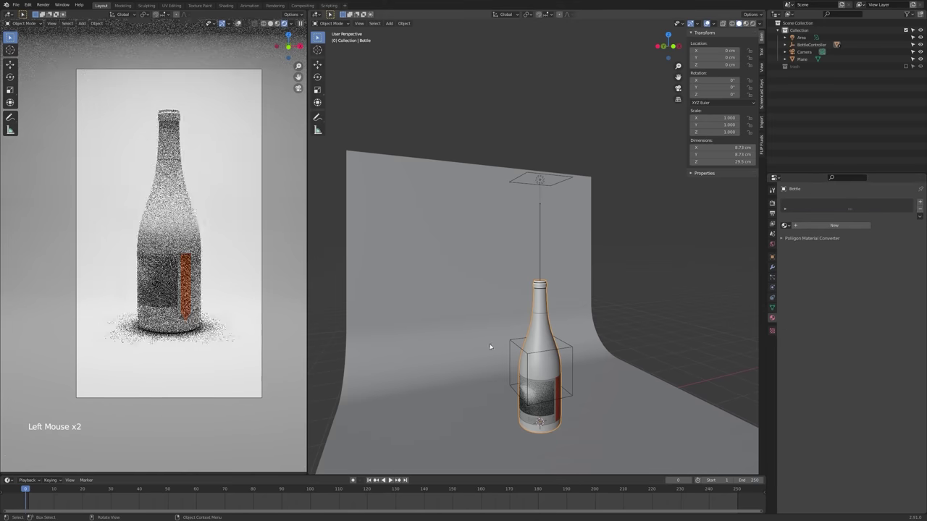
- Give the bottle a new material and name it Bottle
{"action": "left_click", "coordinate": [786, 226]}
{"action": "left_click", "coordinate": [796, 250]}
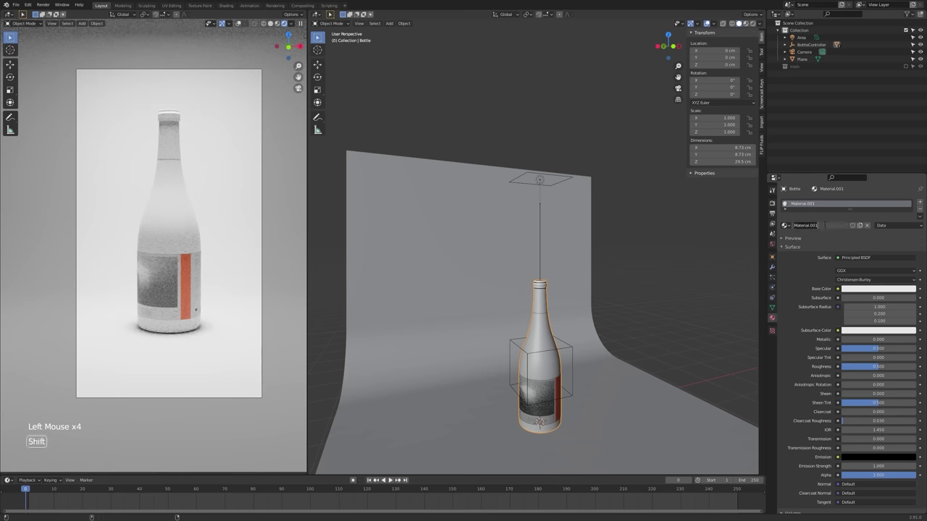
{"action": "key", "text": "Return"}
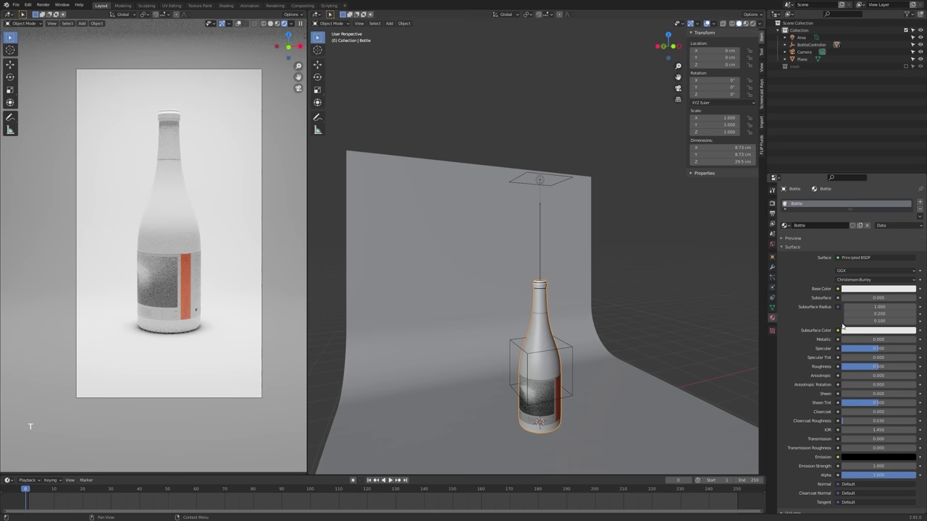
- Lower the Bottle material's roughness to about 0.02 and darken its base color to near black
{"action": "left_click_drag", "start_coordinate": [878, 367], "coordinate": [843, 366], "text": "ctrl"}
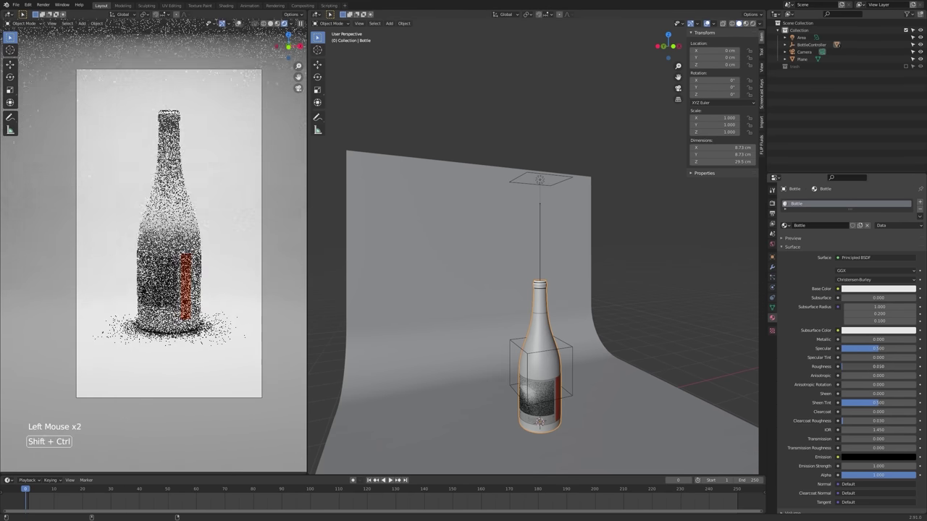
{"action": "left_click", "coordinate": [873, 290]}
{"action": "left_click_drag", "start_coordinate": [878, 271], "coordinate": [847, 270], "text": "ctrl"}
{"action": "scroll", "coordinate": [878, 211], "scroll_direction": "down", "scroll_amount": 1, "text": "ctrl"}
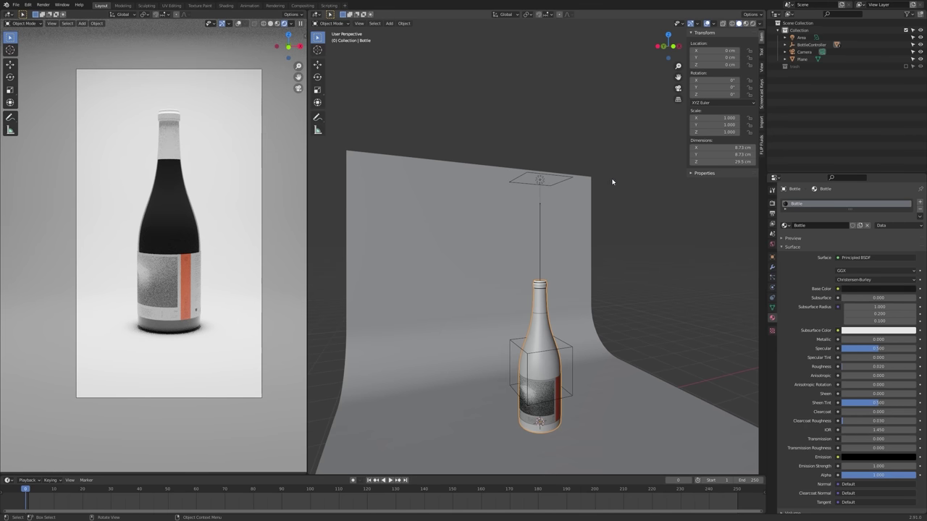
- Select the area light above the bottle and enlarge it to a size of about 25.9 cm
{"action": "left_click", "coordinate": [540, 188]}
{"action": "middle_click_drag", "start_coordinate": [540, 188], "coordinate": [591, 243]}
{"action": "scroll", "coordinate": [558, 247], "scroll_direction": "down", "scroll_amount": 2}
{"action": "key", "text": "g"}
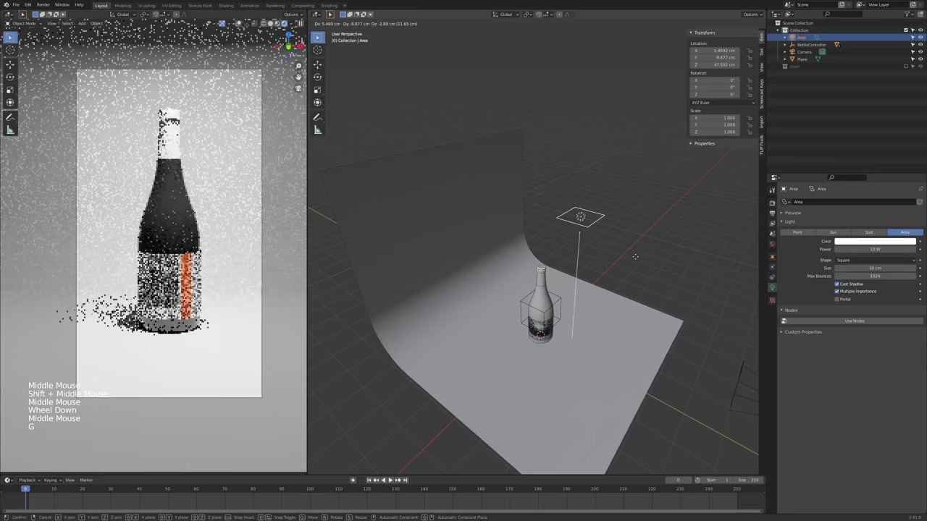
{"action": "left_click", "coordinate": [590, 237]}
{"action": "middle_click_drag", "start_coordinate": [590, 236], "coordinate": [570, 213]}
{"action": "left_click_drag", "start_coordinate": [568, 206], "coordinate": [580, 205]}
{"action": "left_click_drag", "start_coordinate": [586, 168], "coordinate": [619, 253]}
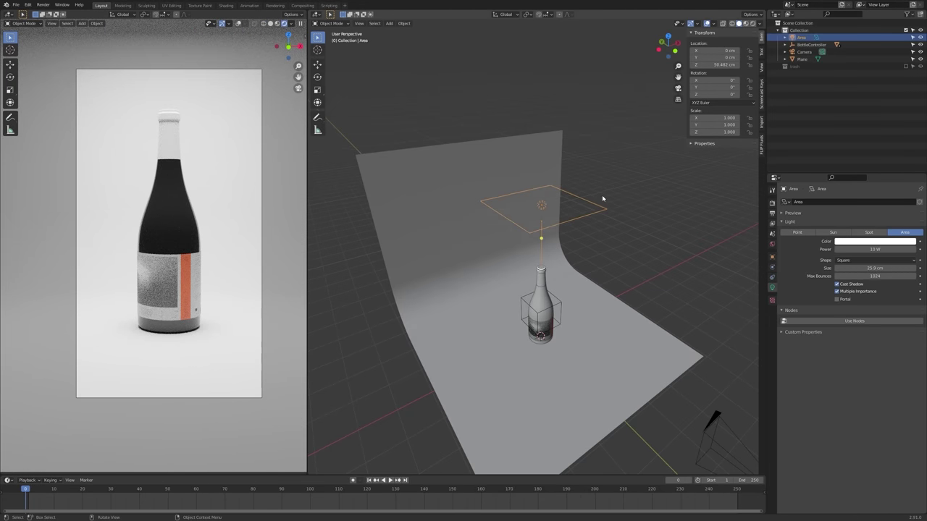
{"action": "middle_click_drag", "start_coordinate": [602, 195], "coordinate": [518, 191]}
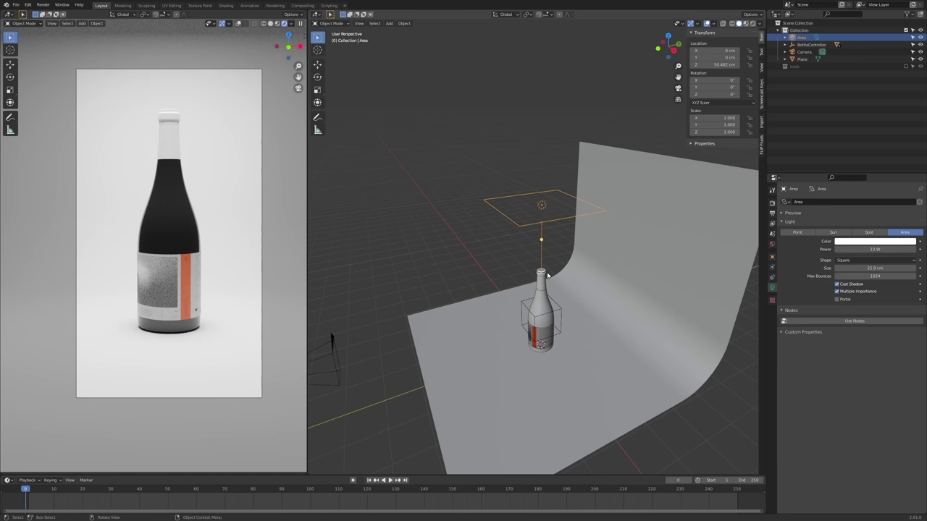
{"action": "middle_click_drag", "start_coordinate": [548, 274], "coordinate": [645, 272]}
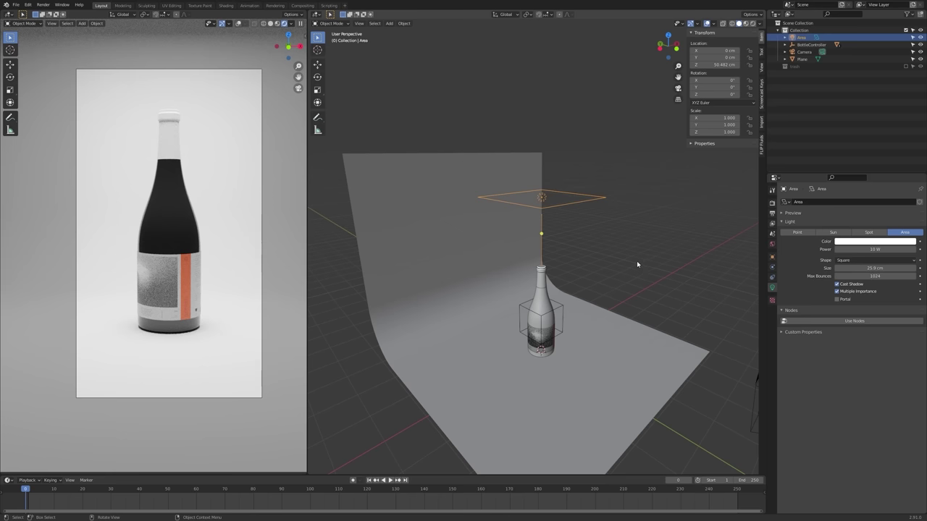
{"action": "middle_click_drag", "start_coordinate": [623, 265], "coordinate": [602, 266]}
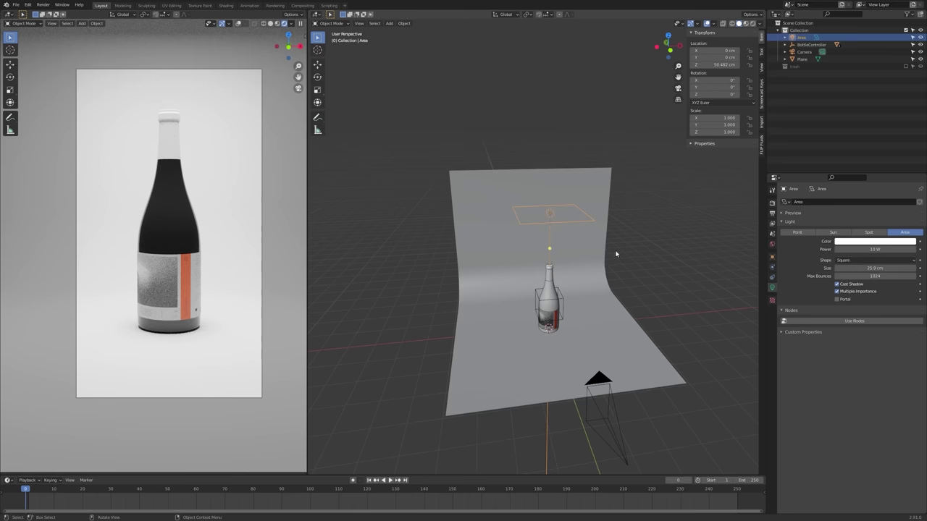
{"action": "key", "text": "r"}
{"action": "key", "text": "x"}
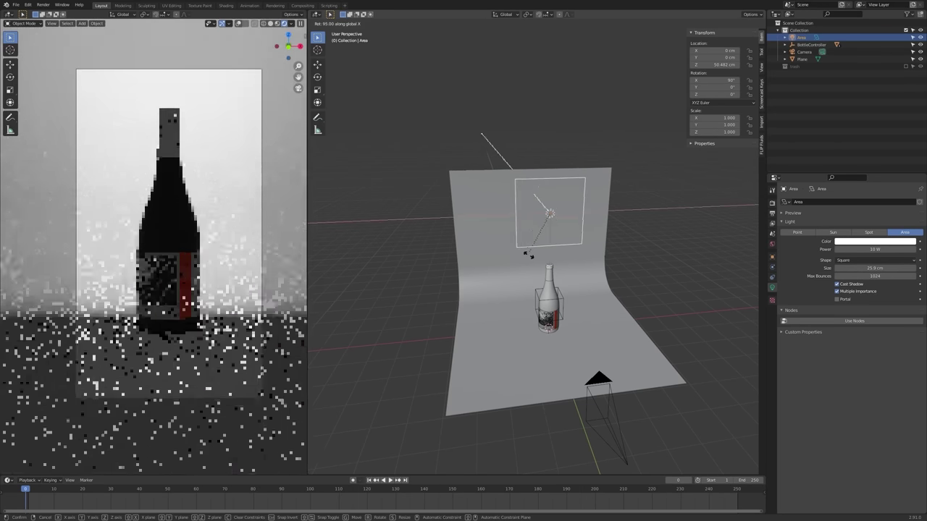
{"action": "right_click", "coordinate": [580, 255]}
- Move the area light -60 cm along X and rotate it -90° about Y so it faces the bottle
{"action": "key", "text": "g"}
{"action": "key", "text": "x"}
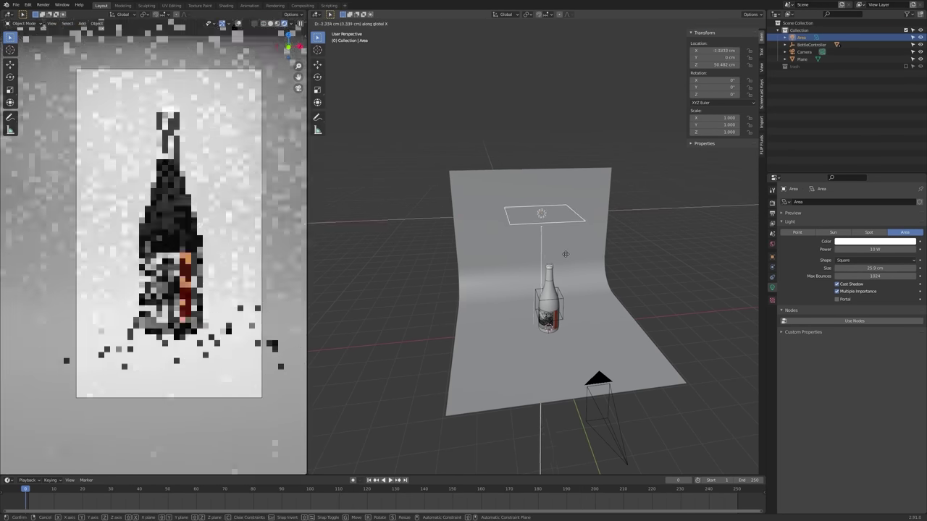
{"action": "left_click", "coordinate": [410, 266]}
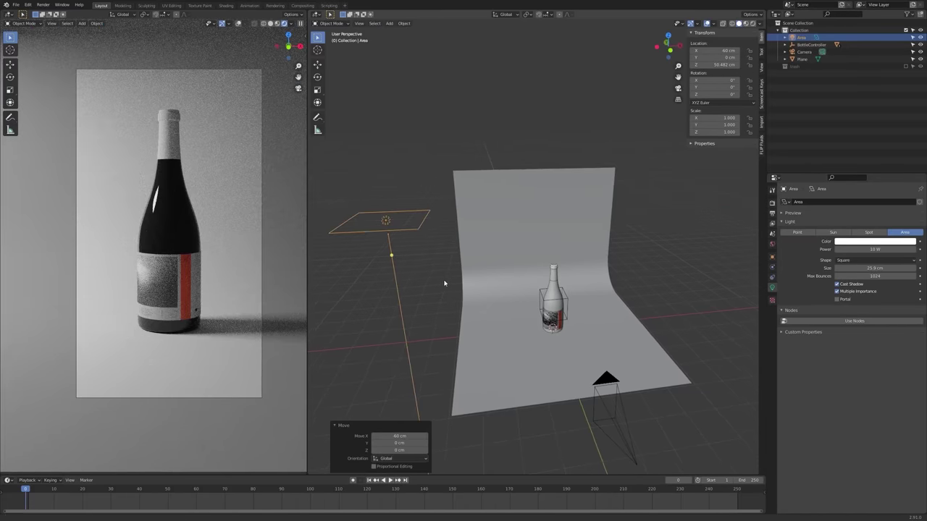
{"action": "key", "text": "r"}
{"action": "key", "text": "y"}
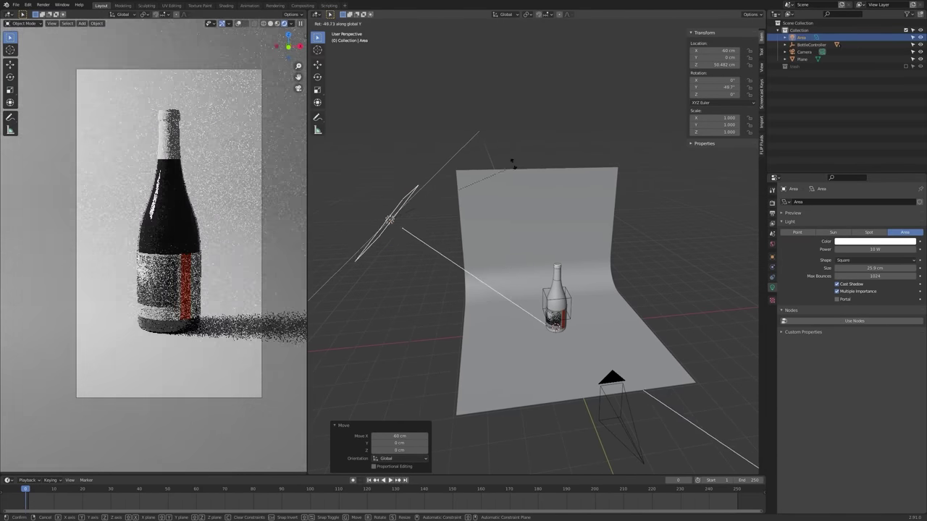
{"action": "left_click", "coordinate": [432, 143]}
- Lower the area light along Z to a height of about 33.9 cm
{"action": "middle_click_drag", "start_coordinate": [430, 145], "coordinate": [529, 191]}
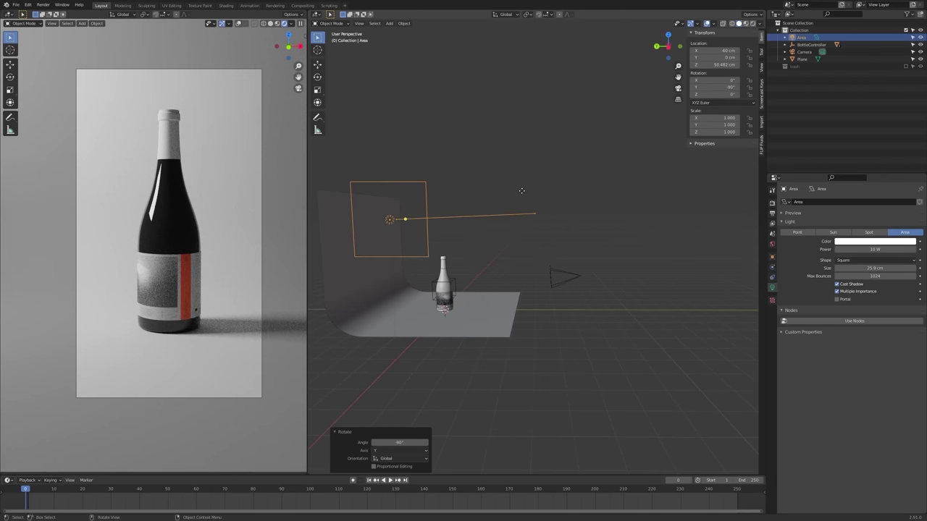
{"action": "key", "text": "g"}
{"action": "key", "text": "z"}
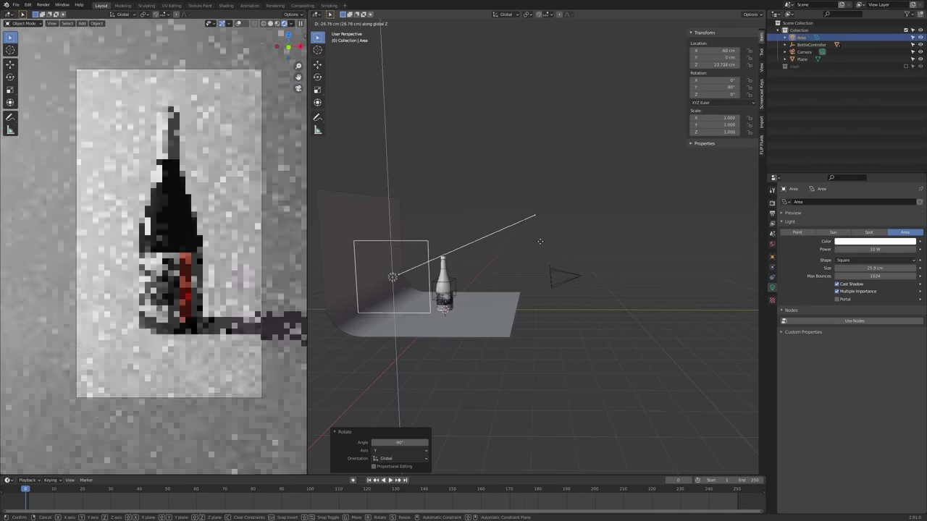
{"action": "left_click", "coordinate": [543, 239]}
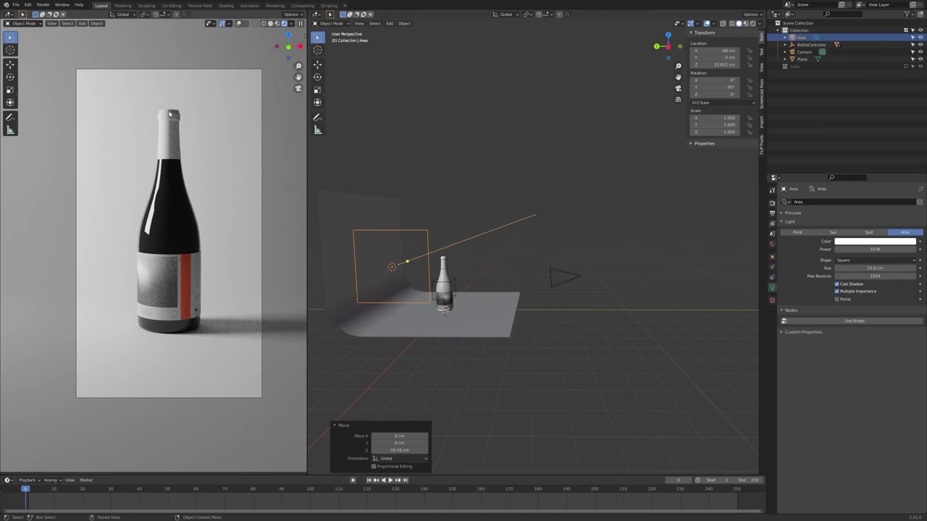
- Change the area light's shape to Rectangle and enlarge it to about 61.8 by 30.7 cm
{"action": "left_click", "coordinate": [880, 262]}
{"action": "left_click", "coordinate": [876, 274]}
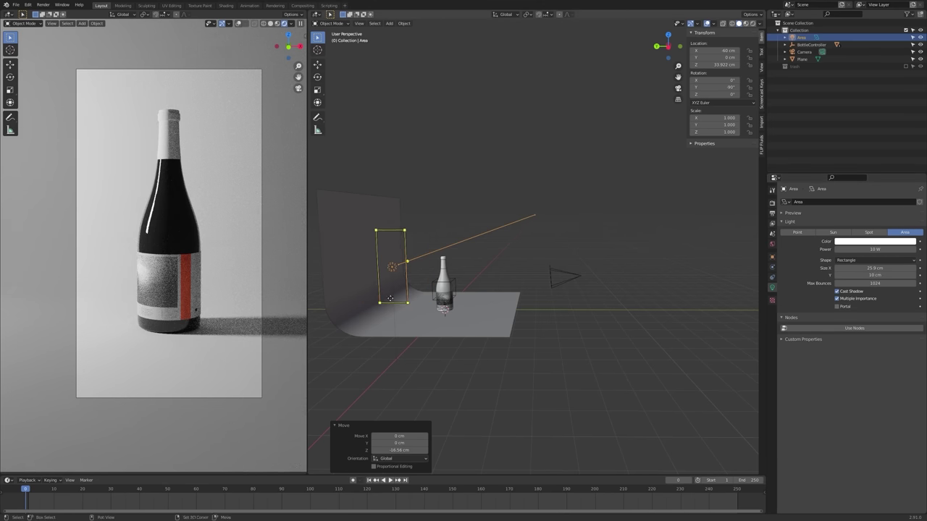
{"action": "middle_click_drag", "start_coordinate": [423, 290], "coordinate": [443, 264]}
{"action": "left_click_drag", "start_coordinate": [460, 256], "coordinate": [482, 315]}
{"action": "middle_click_drag", "start_coordinate": [482, 314], "coordinate": [483, 295]}
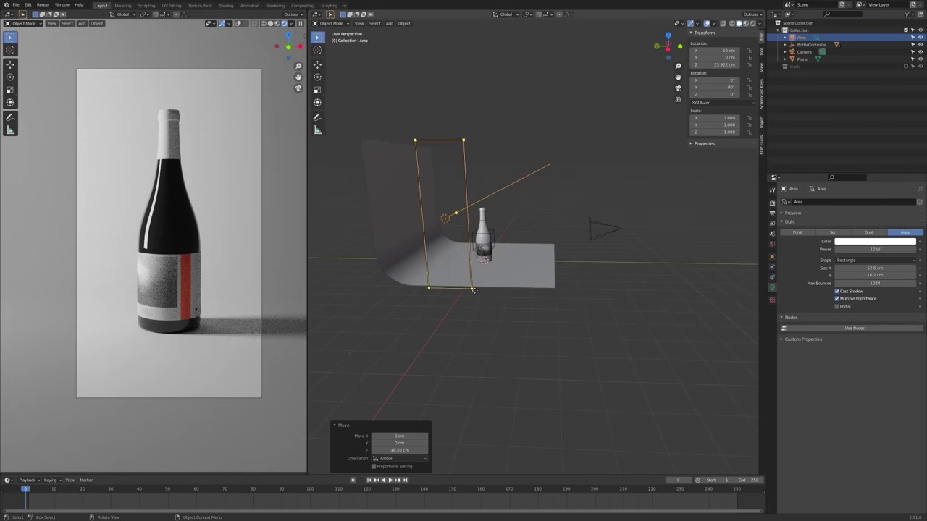
{"action": "left_click_drag", "start_coordinate": [470, 291], "coordinate": [475, 297]}
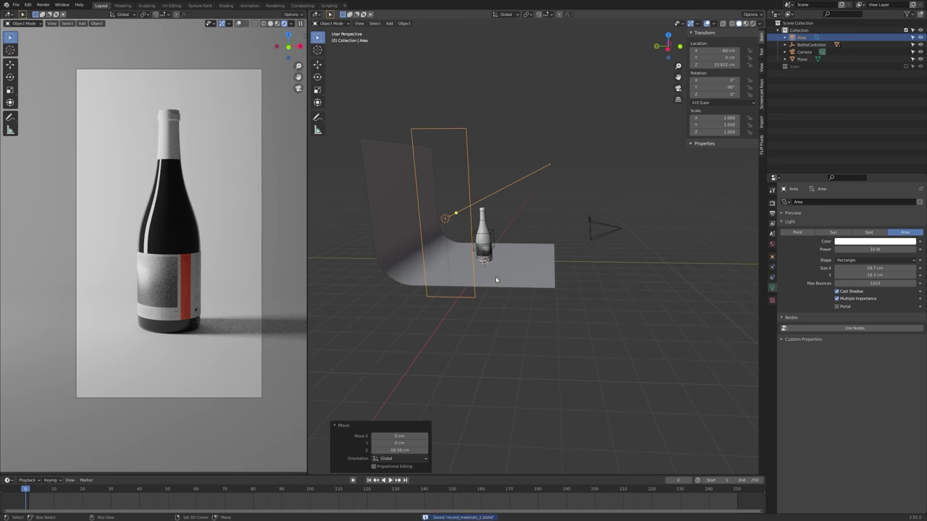
{"action": "middle_click_drag", "start_coordinate": [495, 277], "coordinate": [505, 280]}
{"action": "left_click_drag", "start_coordinate": [479, 304], "coordinate": [517, 312]}
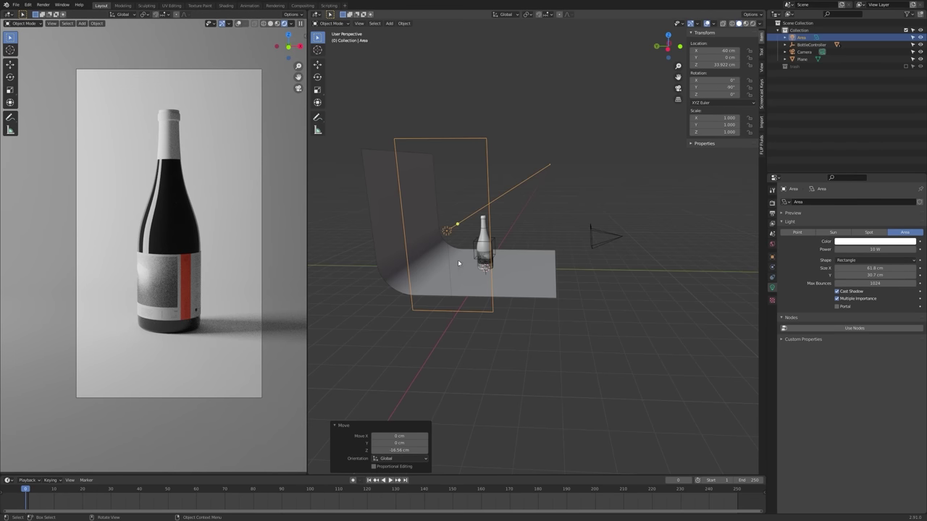
- Lower the enlarged area light further along Z to a height of about 26.9 cm
{"action": "middle_click_drag", "start_coordinate": [457, 260], "coordinate": [455, 269]}
{"action": "key", "text": "g"}
{"action": "key", "text": "z"}
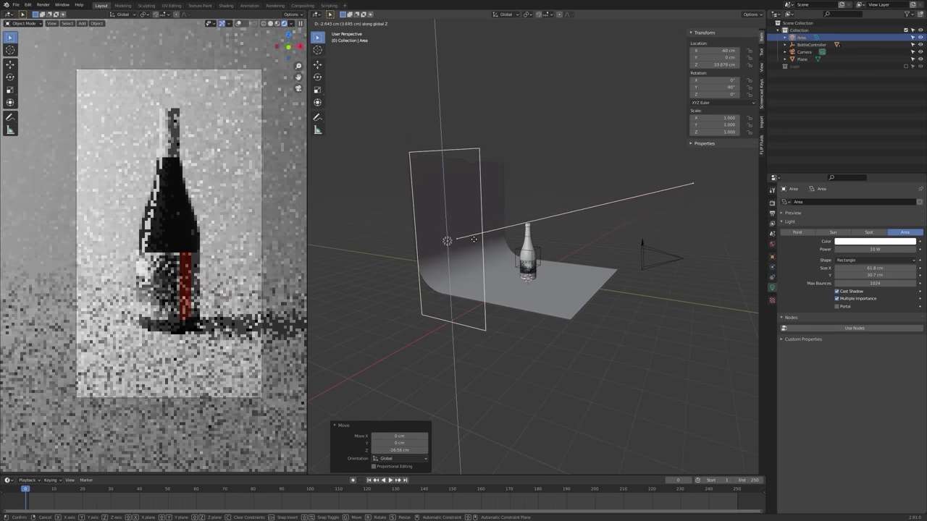
{"action": "left_click", "coordinate": [471, 247]}
{"action": "middle_click_drag", "start_coordinate": [449, 278], "coordinate": [511, 278]}
{"action": "scroll", "coordinate": [162, 165], "scroll_direction": "up", "scroll_amount": 2}
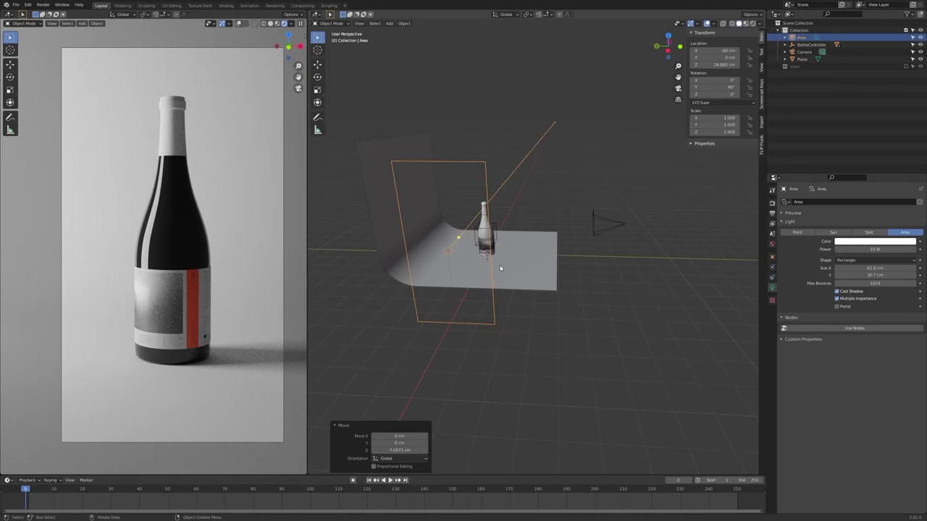
- Move the area light along Y to about 21 cm and enlarge it to about 62.7 by 72.8 cm
{"action": "key", "text": "g"}
{"action": "key", "text": "y"}
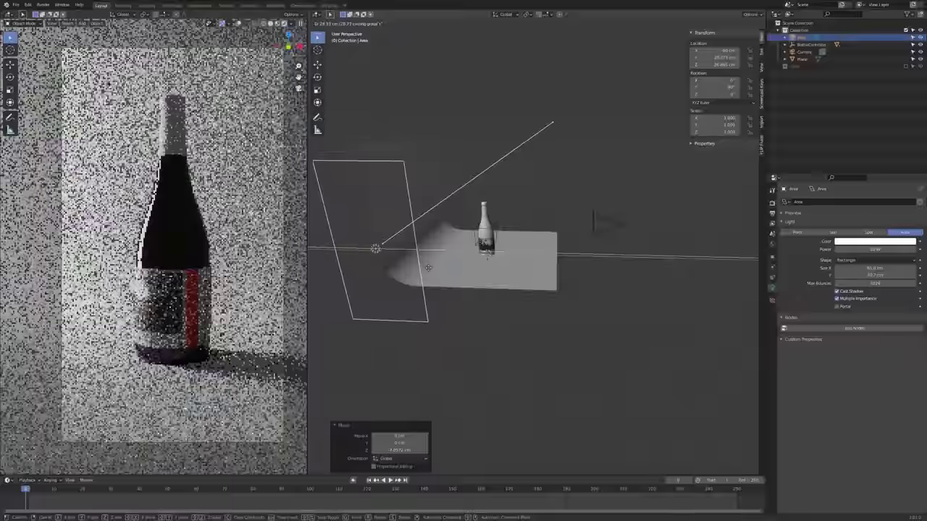
{"action": "left_click", "coordinate": [430, 193]}
{"action": "left_click_drag", "start_coordinate": [420, 160], "coordinate": [551, 157]}
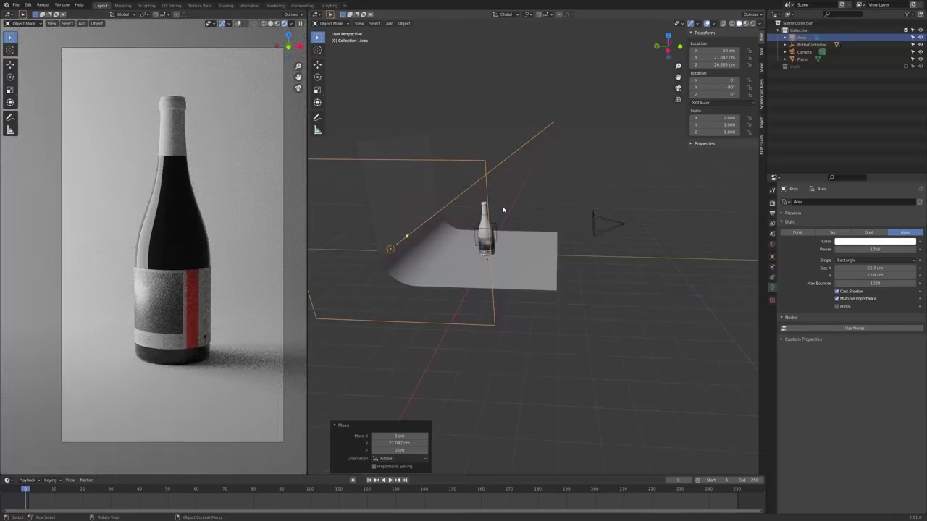
{"action": "key", "text": "g"}
{"action": "key", "text": "x"}
{"action": "right_click", "coordinate": [526, 212]}
- Shift the area light back along Y toward the camera to about 5.1 cm
{"action": "key", "text": "g"}
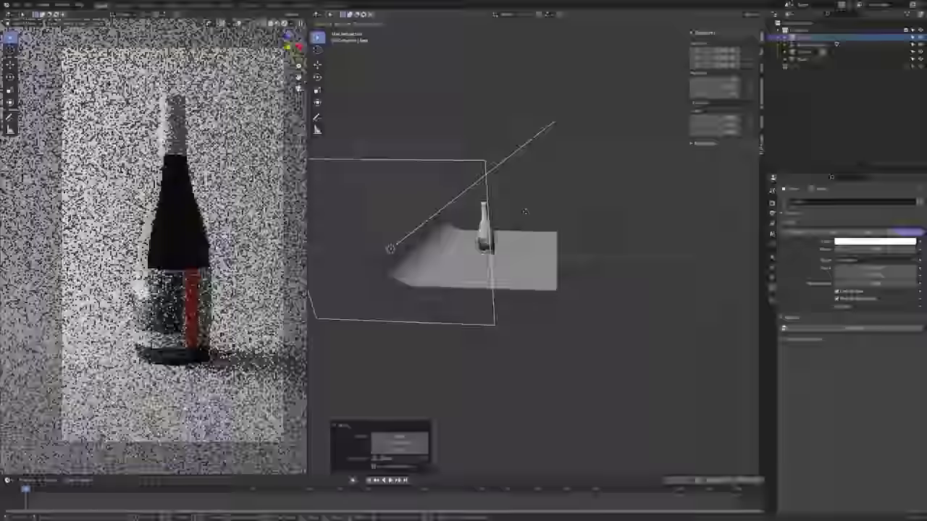
{"action": "key", "text": "g"}
{"action": "key", "text": "y"}
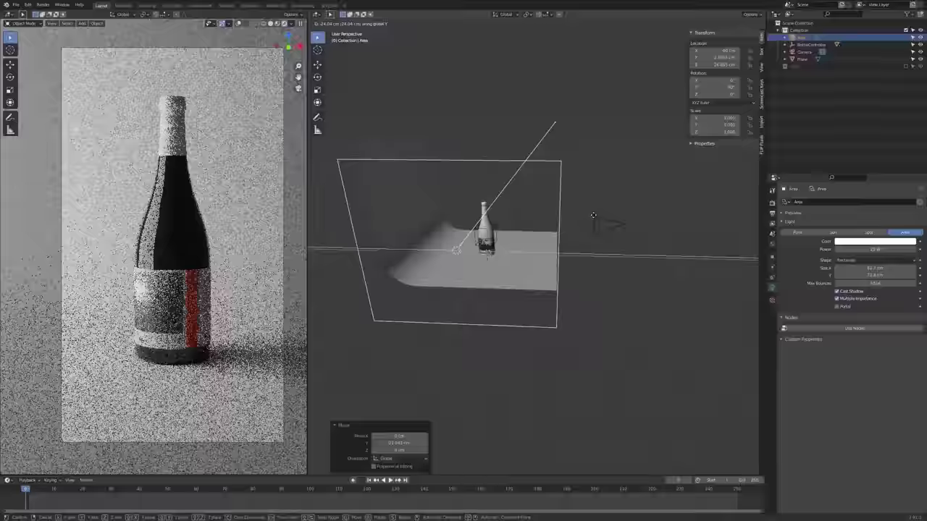
{"action": "left_click", "coordinate": [571, 219]}
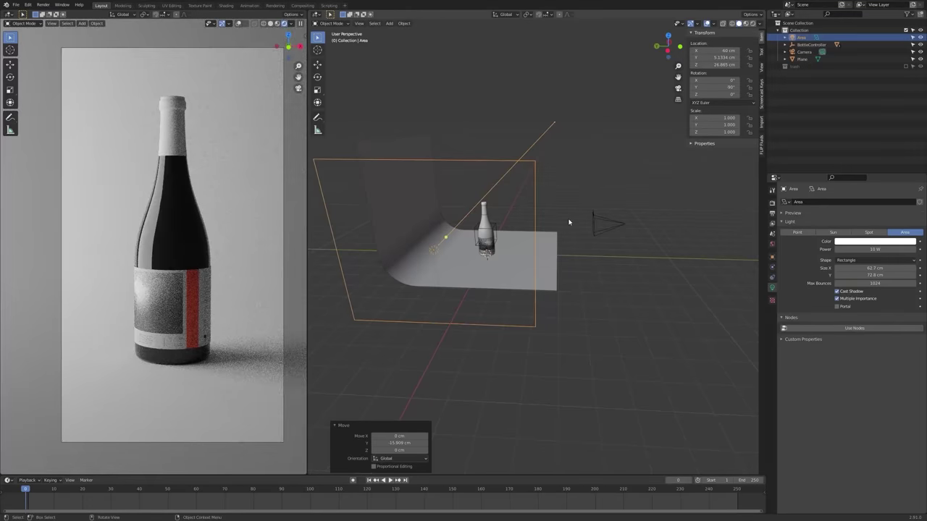
{"action": "middle_click_drag", "start_coordinate": [570, 218], "coordinate": [456, 204]}
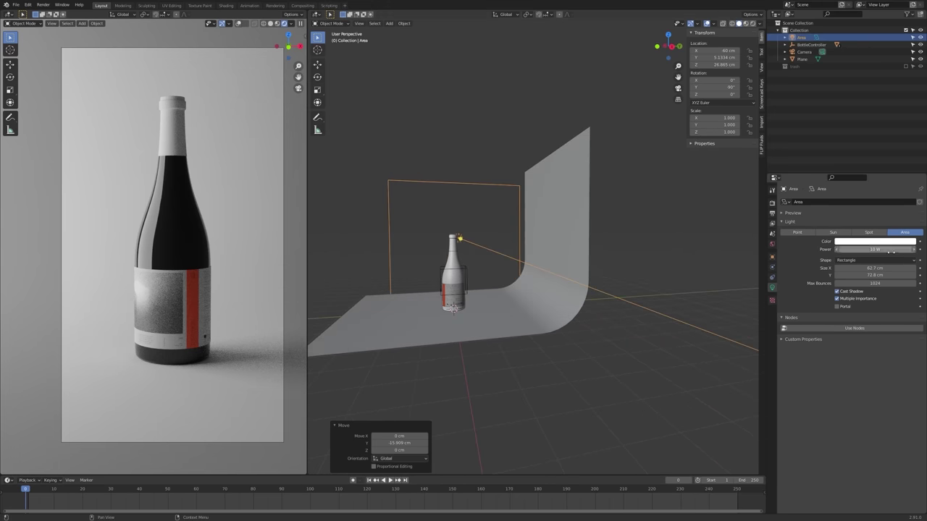
{"action": "left_click_drag", "start_coordinate": [891, 250], "coordinate": [873, 250]}
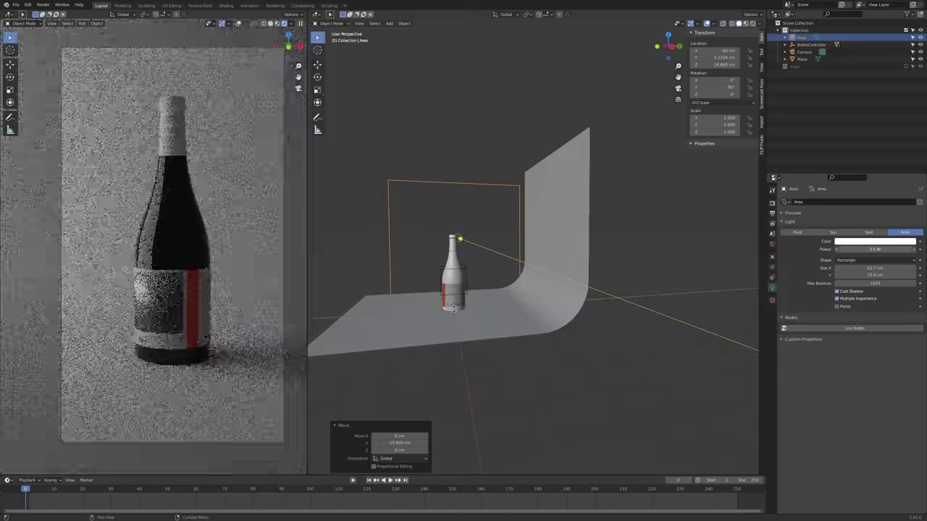
{"action": "right_click", "coordinate": [872, 250]}
- Select the curved backdrop plane, give it a new material and name the material Floor
{"action": "middle_click_drag", "start_coordinate": [473, 271], "coordinate": [603, 268]}
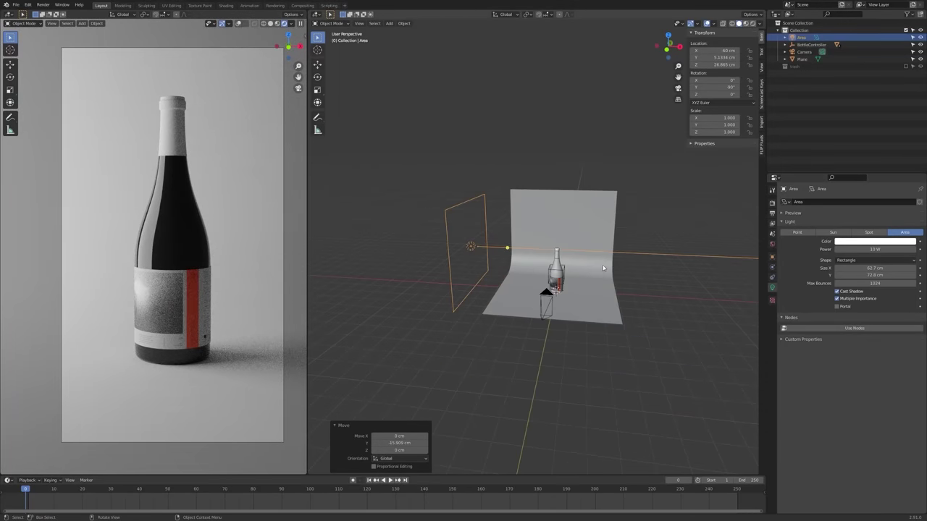
{"action": "left_click", "coordinate": [600, 275]}
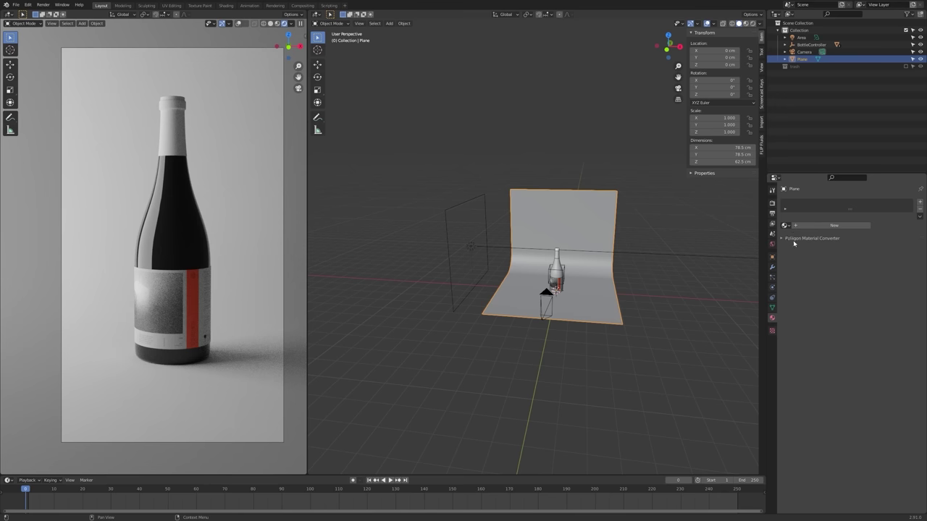
{"action": "middle_click_drag", "start_coordinate": [709, 195], "coordinate": [691, 213], "text": "shift"}
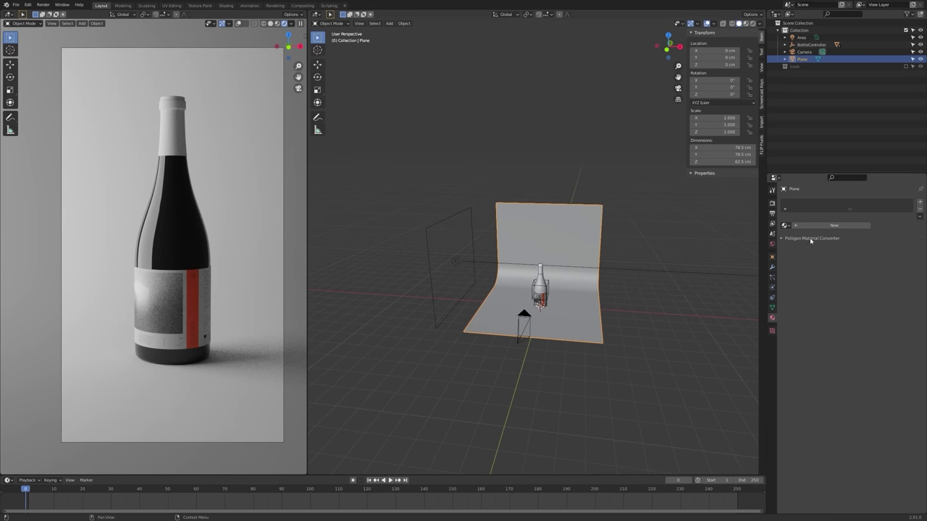
{"action": "left_click", "coordinate": [833, 226]}
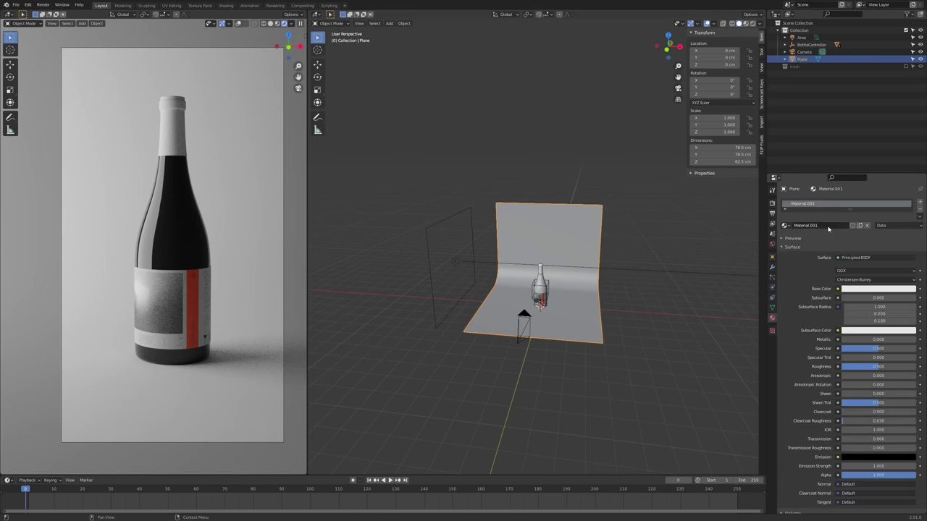
{"action": "type", "text": "Flo"}
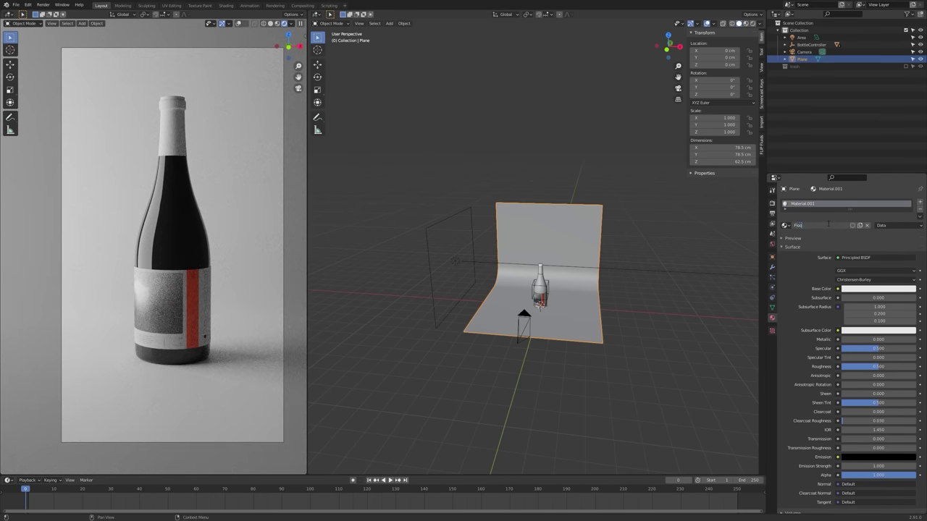
{"action": "type", "text": "or"}
{"action": "key", "text": "Return"}
- Darken the Floor material's base color to black and raise its roughness to 1.000
{"action": "left_click", "coordinate": [859, 288]}
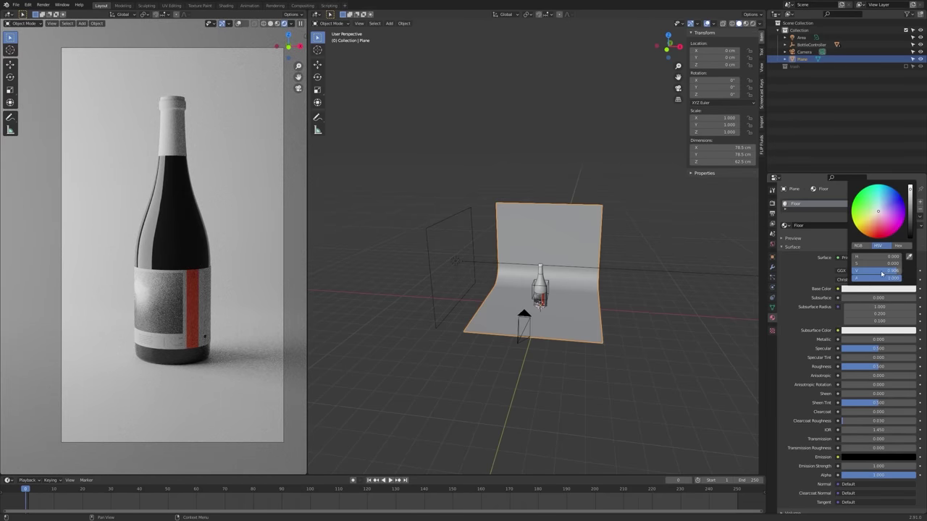
{"action": "left_click_drag", "start_coordinate": [881, 272], "coordinate": [833, 273]}
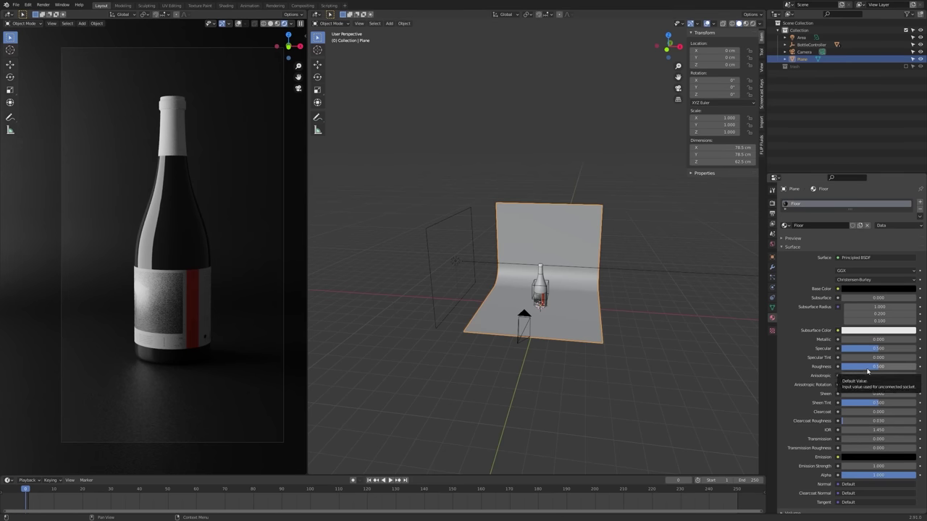
{"action": "left_click_drag", "start_coordinate": [868, 370], "coordinate": [916, 370]}
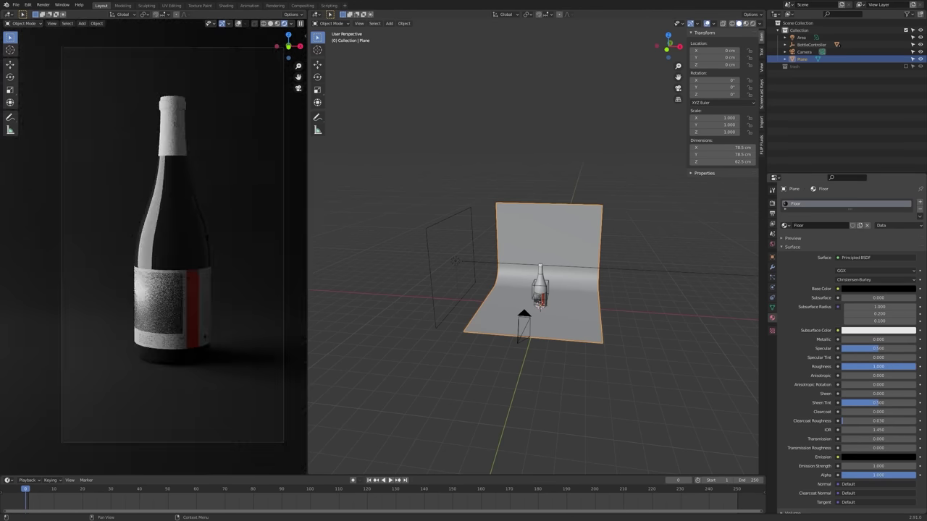
- Select the area light beside the backdrop and examine its reflection along the bottle's neck and shoulder
{"action": "mouse_move", "coordinate": [558, 343]}
{"action": "middle_mouse_down"}
{"action": "mouse_move", "coordinate": [631, 323]}
{"action": "mouse_move", "coordinate": [572, 348]}
{"action": "middle_mouse_up"}
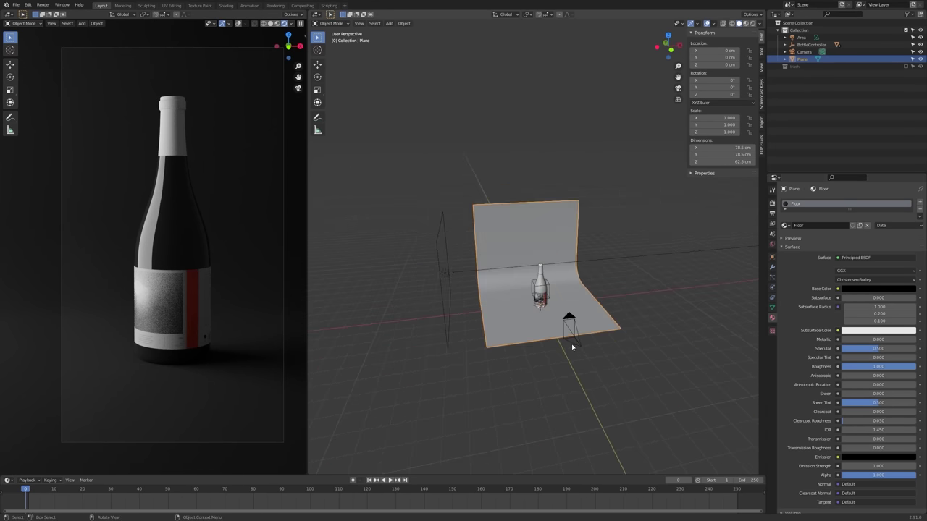
{"action": "middle_click_drag", "start_coordinate": [505, 321], "coordinate": [534, 322]}
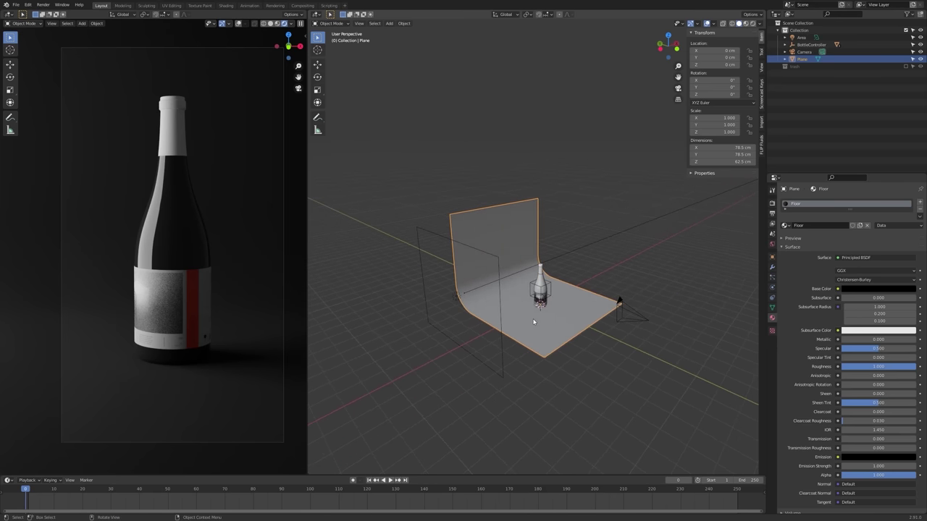
{"action": "left_click", "coordinate": [464, 295]}
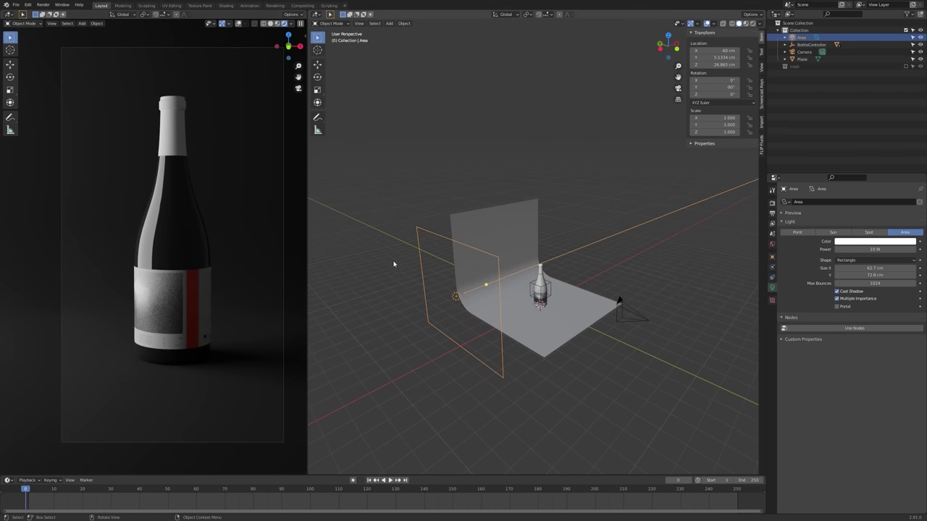
{"action": "middle_click_drag", "start_coordinate": [393, 263], "coordinate": [547, 283]}
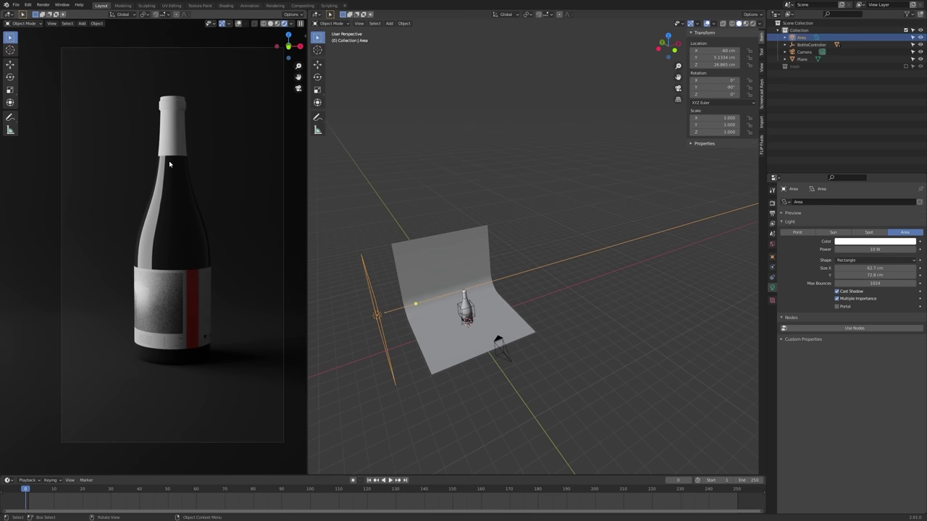
{"action": "scroll", "coordinate": [192, 216], "scroll_direction": "up", "scroll_amount": 5}
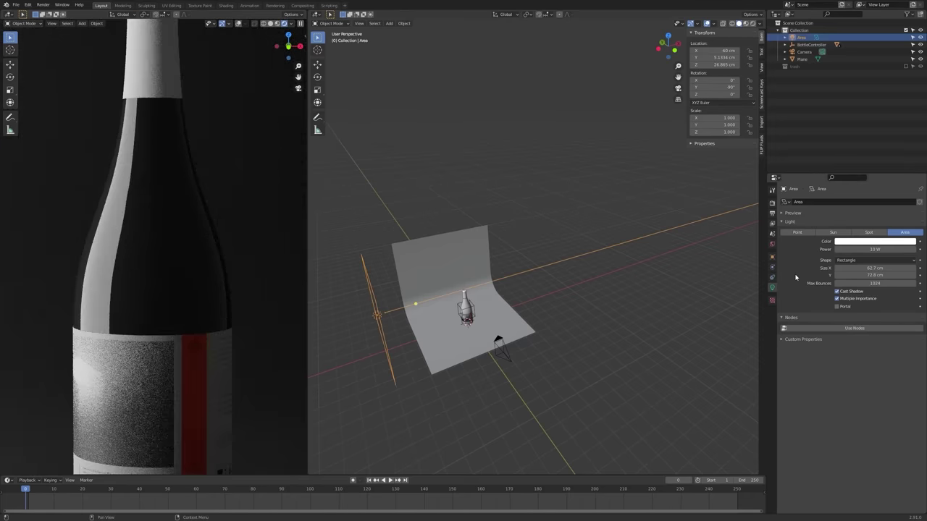
{"action": "scroll", "coordinate": [209, 205], "scroll_direction": "up", "scroll_amount": 2}
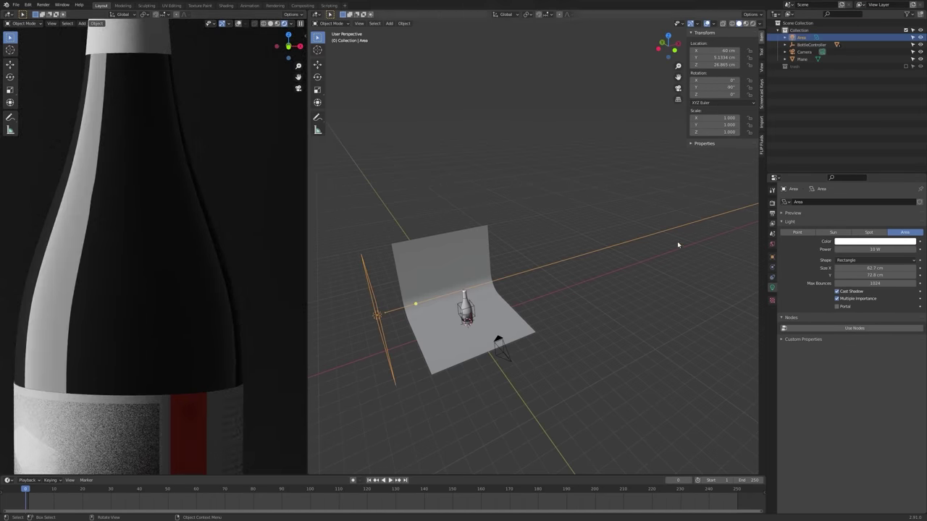
- Try a world background strength of 0.000 to compare the scene's ambient lighting, undoing the change each time
{"action": "left_click", "coordinate": [771, 245]}
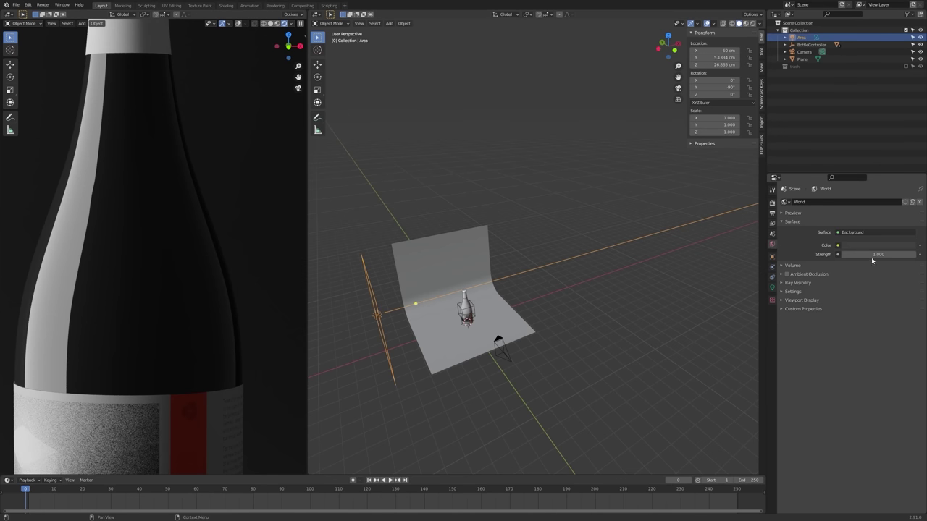
{"action": "scroll", "coordinate": [139, 301], "scroll_direction": "down", "scroll_amount": 7}
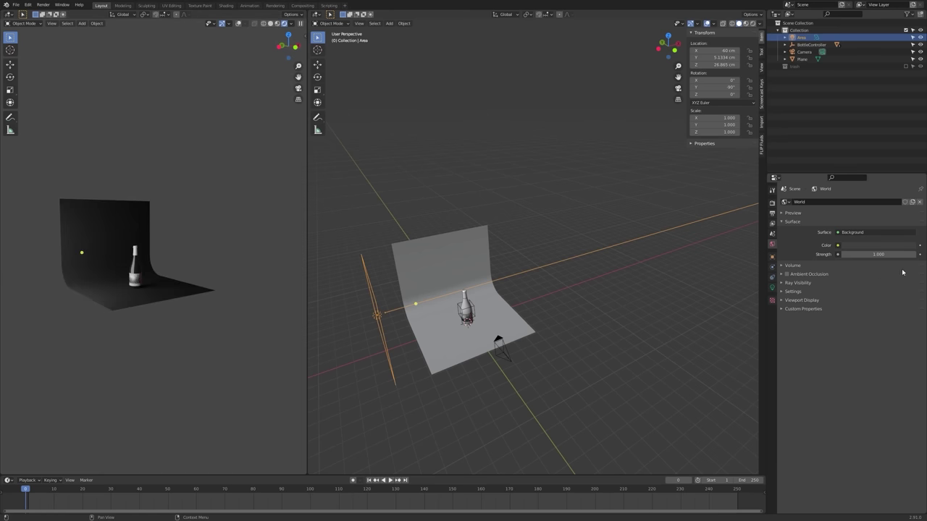
{"action": "left_click_drag", "start_coordinate": [903, 254], "coordinate": [861, 254]}
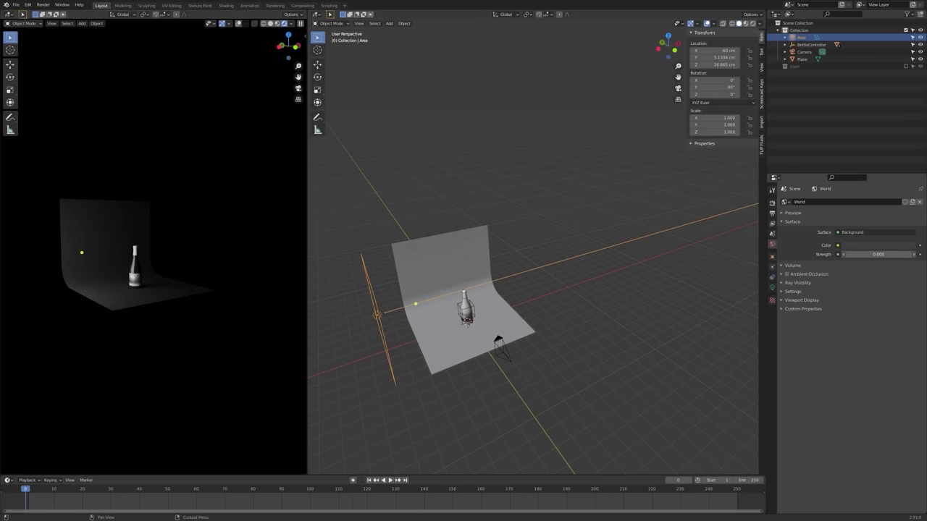
{"action": "key", "text": "ctrl+z"}
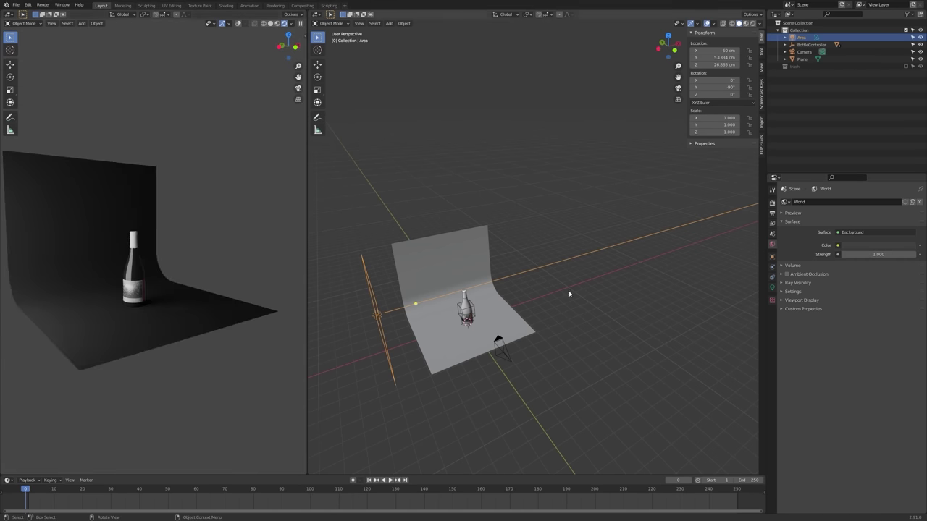
{"action": "left_click_drag", "start_coordinate": [898, 254], "coordinate": [861, 254]}
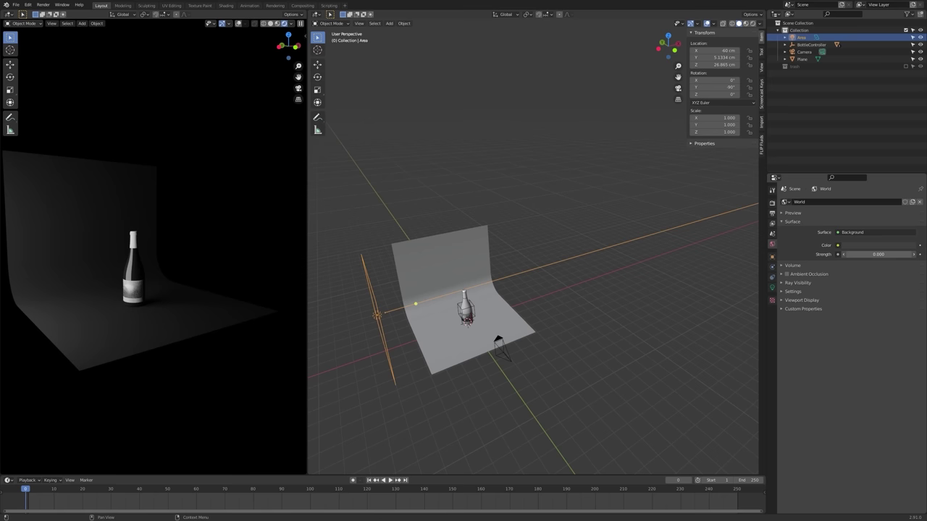
{"action": "key", "text": "ctrl+z"}
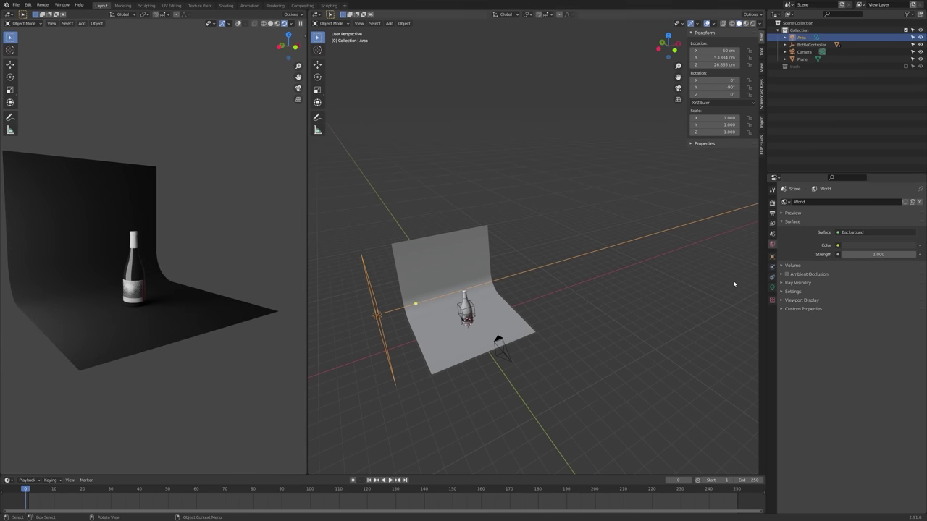
- Set the world background color to white with a value of 1.000 and lower its strength to 0.100
{"action": "left_click", "coordinate": [869, 247]}
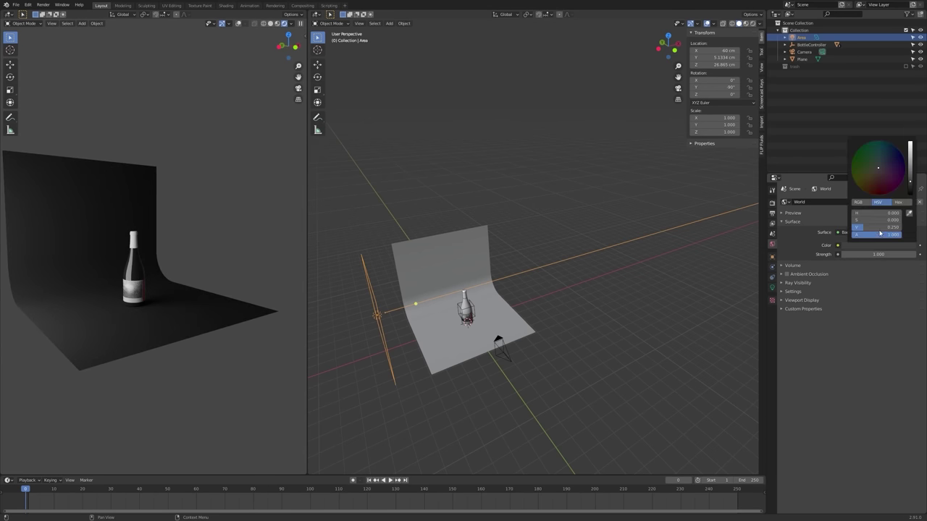
{"action": "left_click_drag", "start_coordinate": [880, 231], "coordinate": [925, 230]}
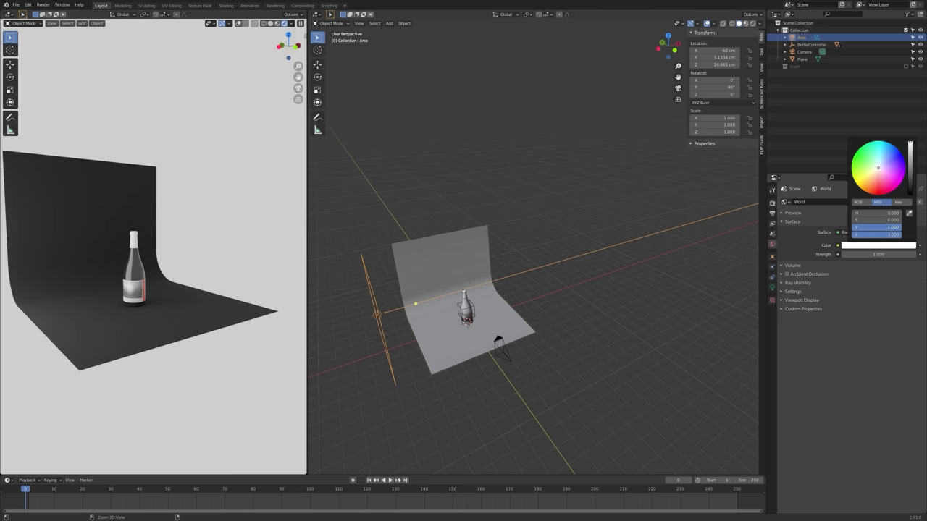
{"action": "middle_click_drag", "start_coordinate": [147, 331], "coordinate": [97, 331]}
{"action": "scroll", "coordinate": [97, 331], "scroll_direction": "down", "scroll_amount": 4}
{"action": "middle_click_drag", "start_coordinate": [212, 328], "coordinate": [239, 345]}
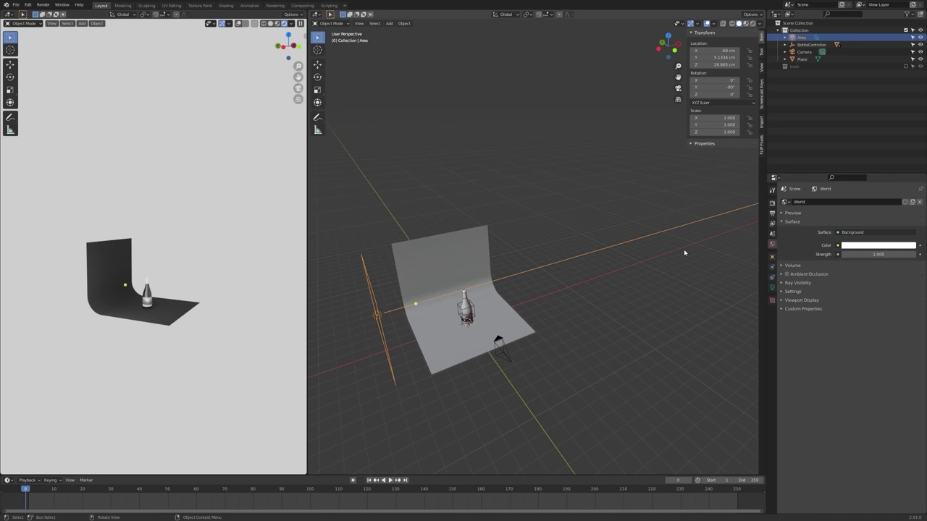
{"action": "left_click", "coordinate": [865, 247]}
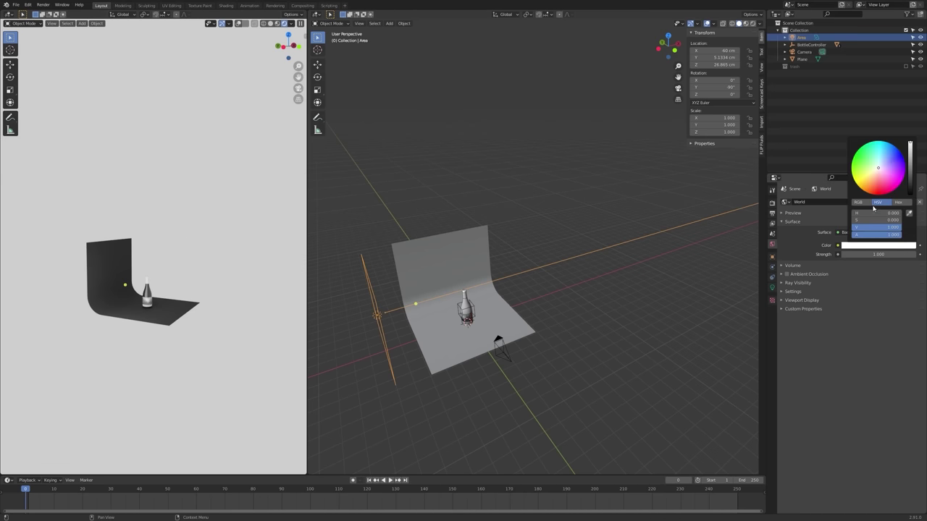
{"action": "left_click_drag", "start_coordinate": [879, 255], "coordinate": [855, 255]}
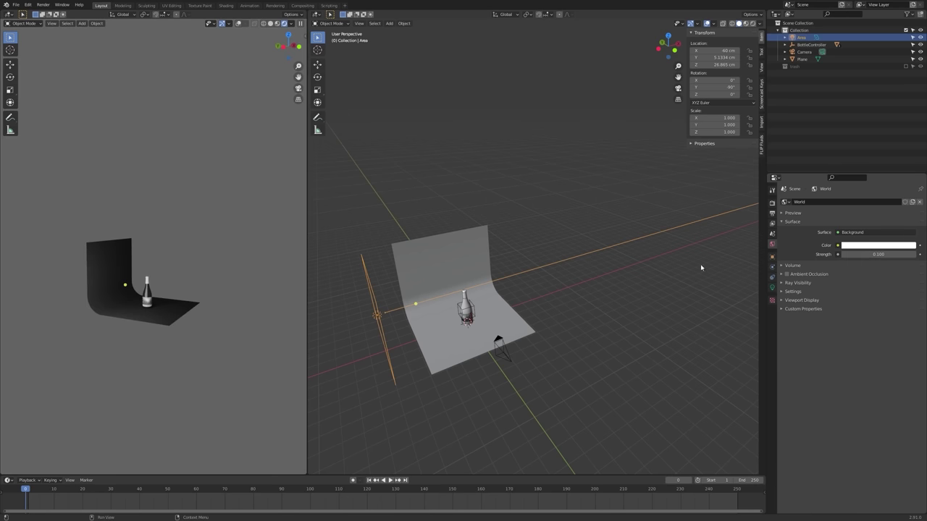
- Return the rendered view to the camera and examine the bottle's edges and label under the dimmed world lighting
{"action": "key", "text": "KP_0"}
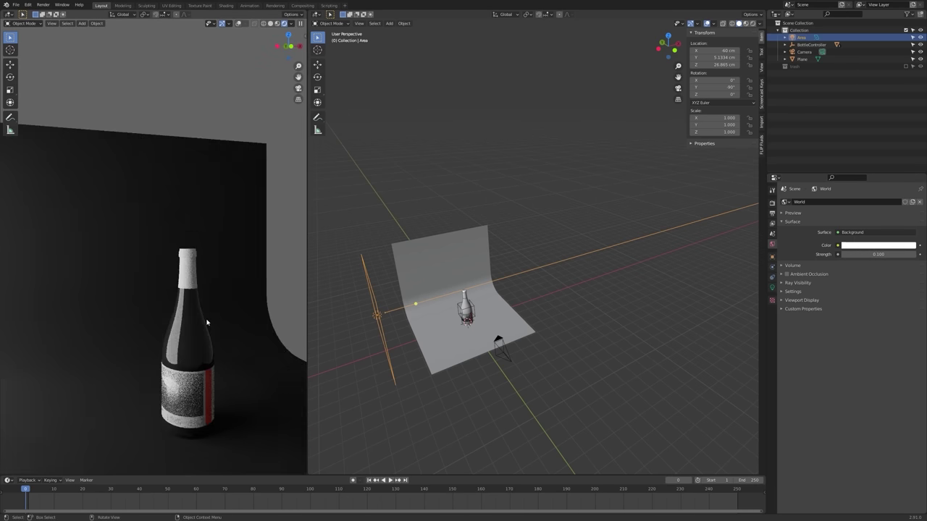
{"action": "scroll", "coordinate": [207, 322], "scroll_direction": "up", "scroll_amount": 8}
{"action": "scroll", "coordinate": [316, 325], "scroll_direction": "down", "scroll_amount": 2}
{"action": "scroll", "coordinate": [196, 318], "scroll_direction": "down", "scroll_amount": 3}
{"action": "scroll", "coordinate": [180, 316], "scroll_direction": "down", "scroll_amount": 3}
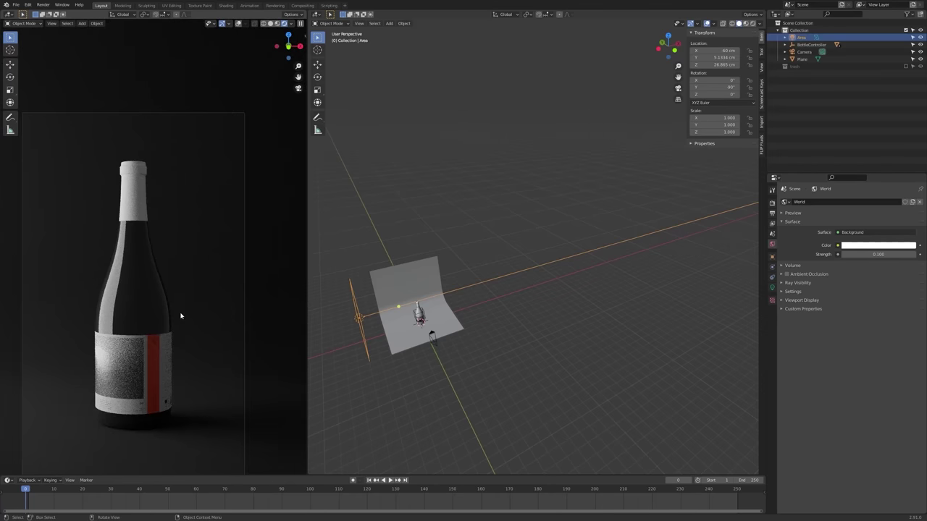
{"action": "scroll", "coordinate": [149, 260], "scroll_direction": "up", "scroll_amount": 5}
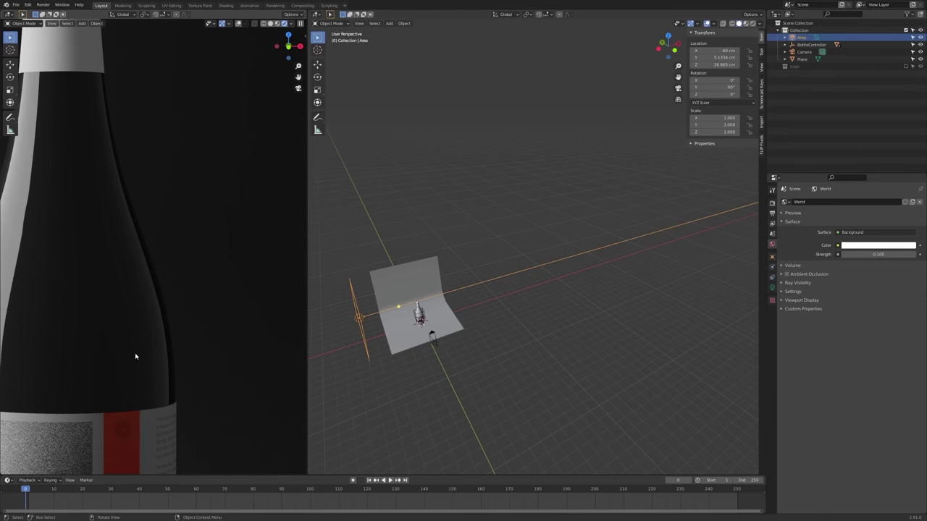
{"action": "scroll", "coordinate": [478, 311], "scroll_direction": "down", "scroll_amount": 4}
- Select the curved backdrop plane behind the bottle
{"action": "scroll", "coordinate": [167, 295], "scroll_direction": "down", "scroll_amount": 3}
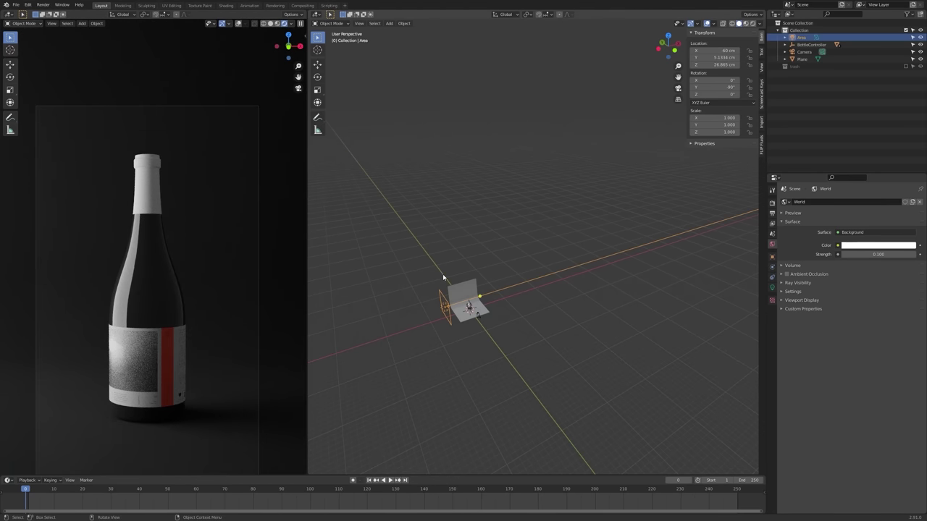
{"action": "scroll", "coordinate": [442, 273], "scroll_direction": "up", "scroll_amount": 8}
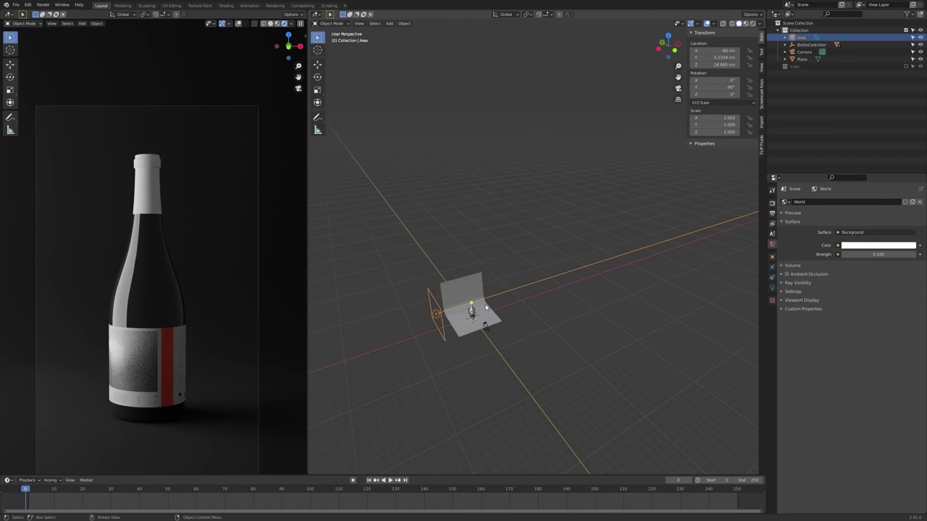
{"action": "left_click", "coordinate": [520, 291]}
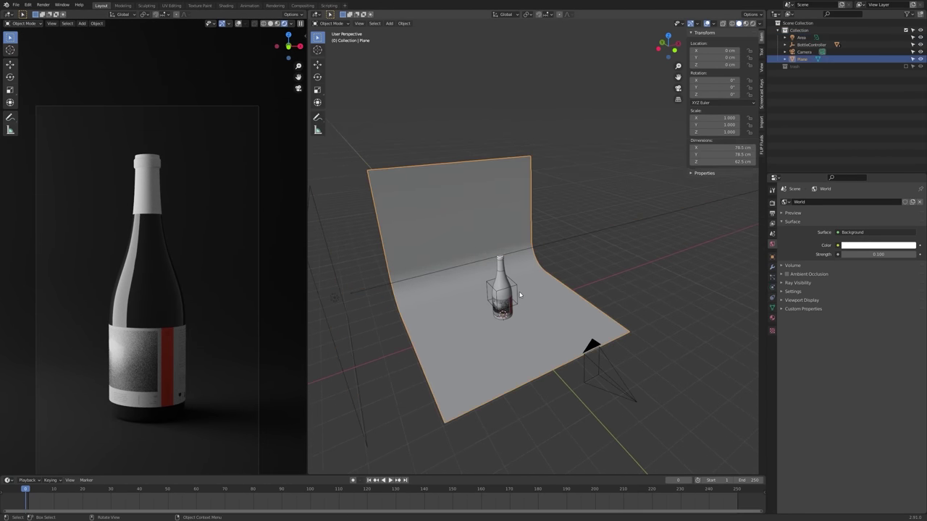
- Add a point light to the scene
{"action": "middle_click_drag", "start_coordinate": [518, 291], "coordinate": [522, 294]}
{"action": "key", "text": "shift+a"}
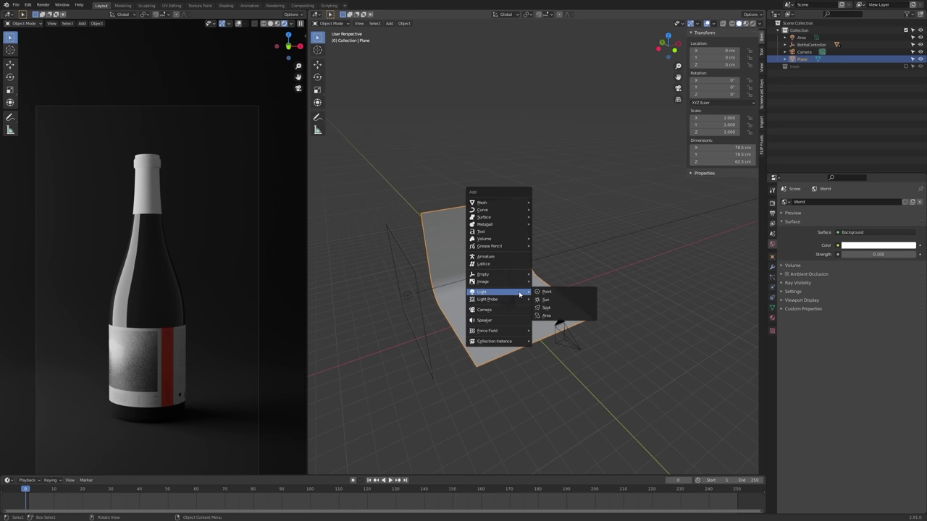
{"action": "mouse_move", "coordinate": [501, 292]}
{"action": "left_click", "coordinate": [569, 293]}
- Move the point light behind the bottle, about 20.5 cm along Y and about 22.4 cm up along Z
{"action": "middle_click_drag", "start_coordinate": [545, 306], "coordinate": [577, 309]}
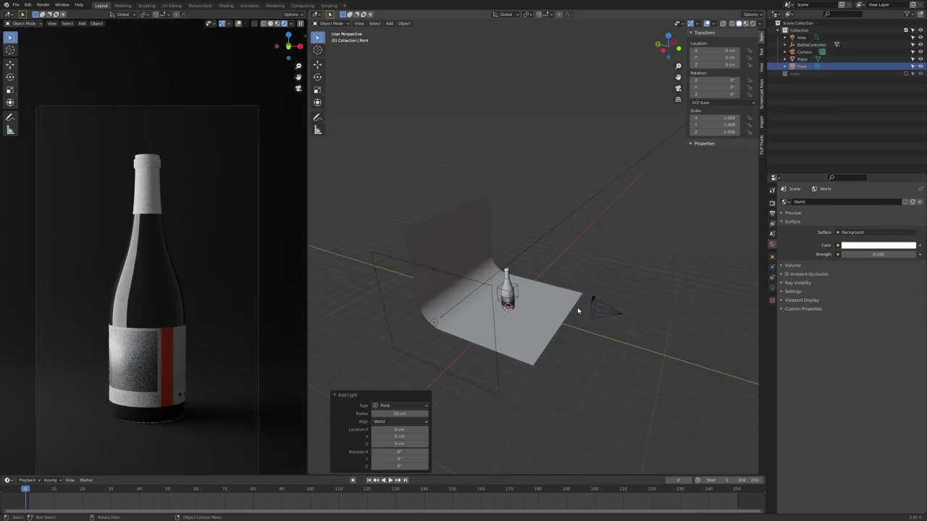
{"action": "key", "text": "g"}
{"action": "key", "text": "y"}
{"action": "left_click", "coordinate": [552, 305]}
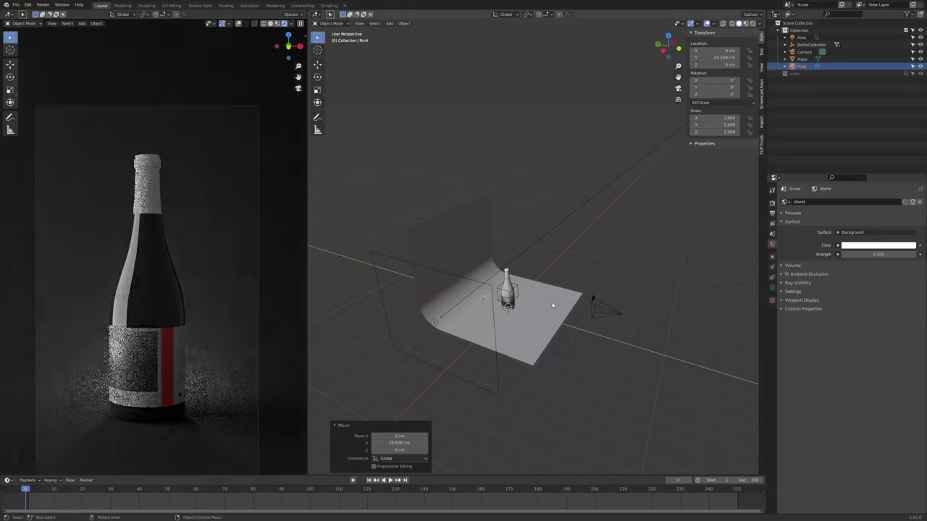
{"action": "key", "text": "g"}
{"action": "key", "text": "z"}
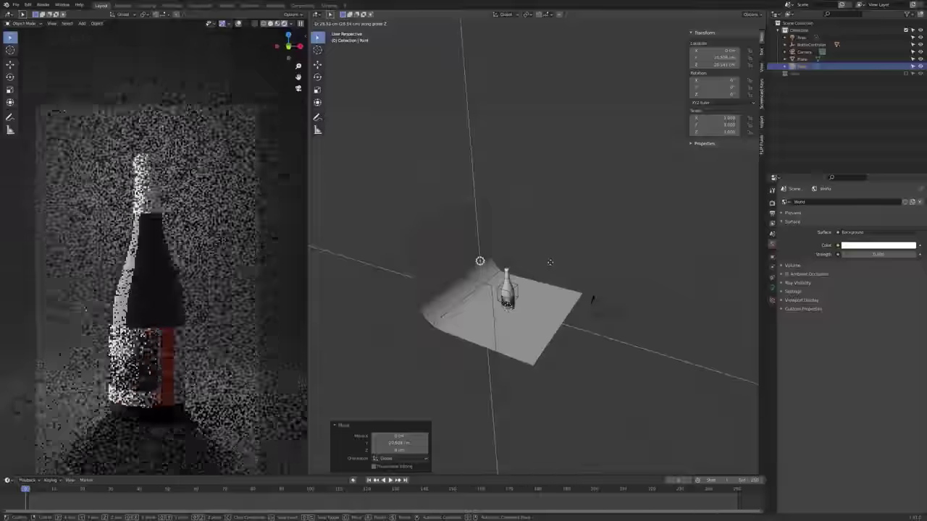
{"action": "left_click", "coordinate": [549, 265]}
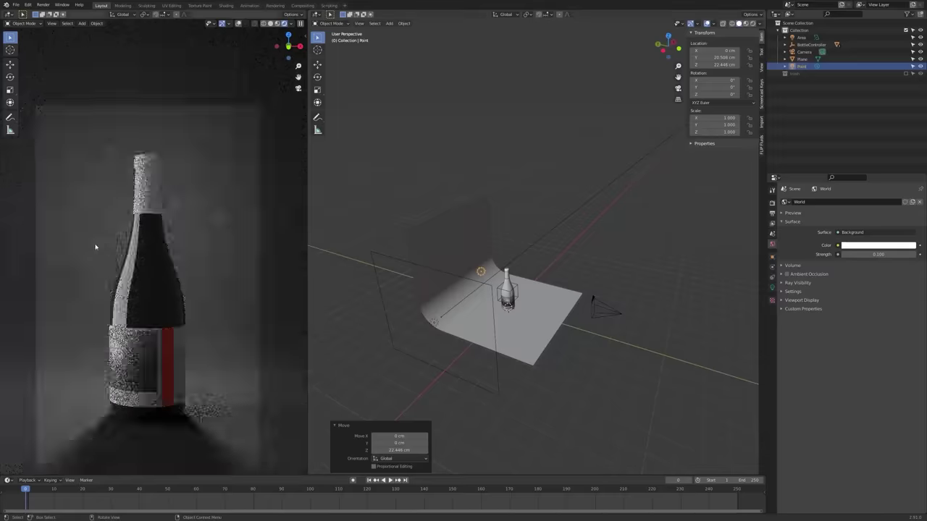
- Set a render border around the camera frame so the rendered preview is limited to the shot
{"action": "scroll", "coordinate": [95, 247], "scroll_direction": "down", "scroll_amount": 5}
{"action": "middle_click_drag", "start_coordinate": [136, 244], "coordinate": [201, 240], "text": "shift"}
{"action": "scroll", "coordinate": [205, 252], "scroll_direction": "up", "scroll_amount": 2}
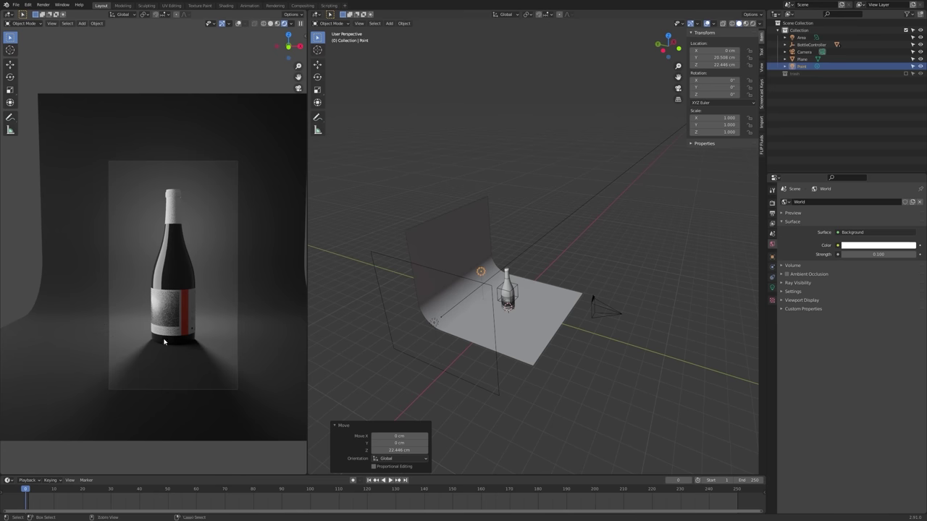
{"action": "key", "text": "ctrl+b"}
{"action": "left_click_drag", "start_coordinate": [78, 106], "coordinate": [284, 440]}
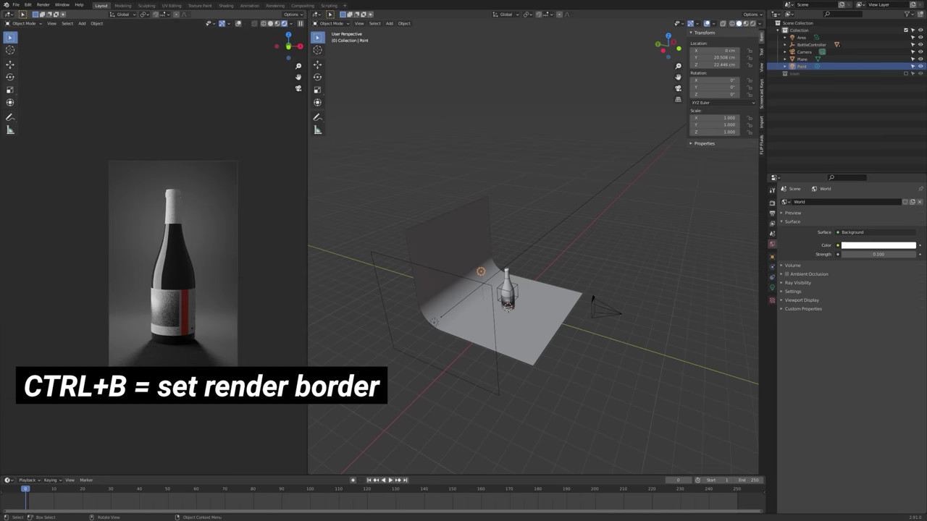
{"action": "scroll", "coordinate": [191, 304], "scroll_direction": "up", "scroll_amount": 3}
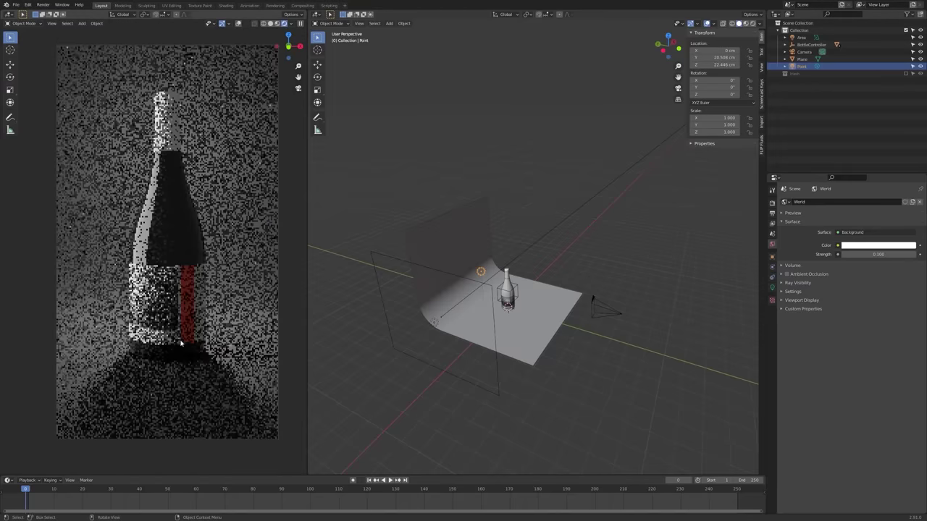
{"action": "middle_click_drag", "start_coordinate": [191, 304], "coordinate": [187, 321], "text": "shift"}
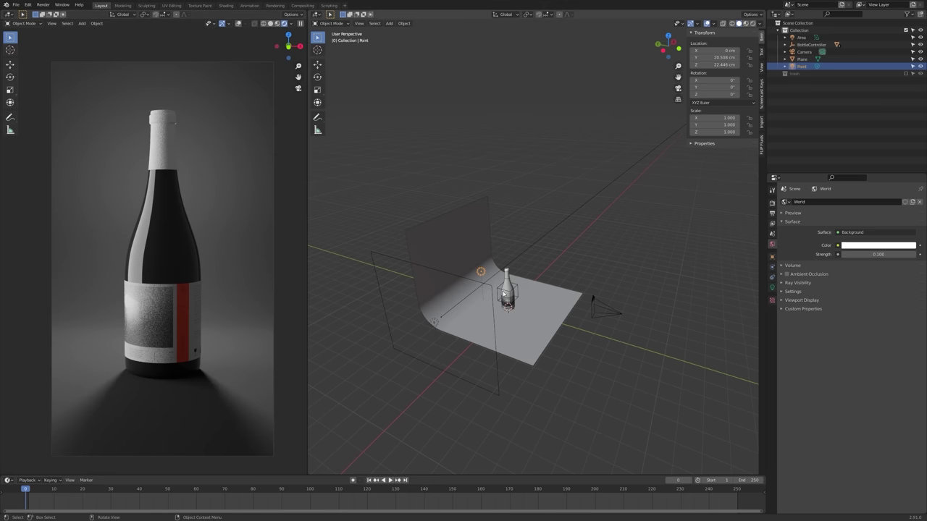
{"action": "key", "text": "g"}
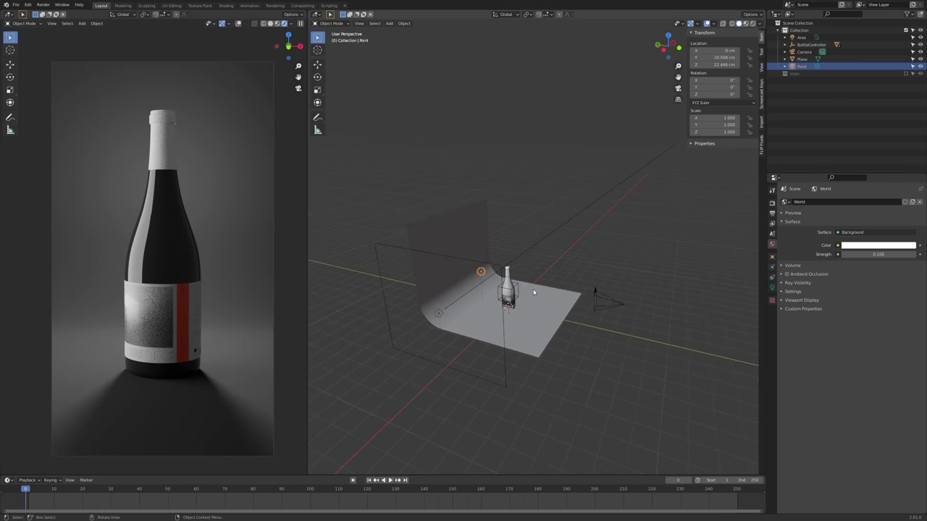
{"action": "key", "text": "z"}
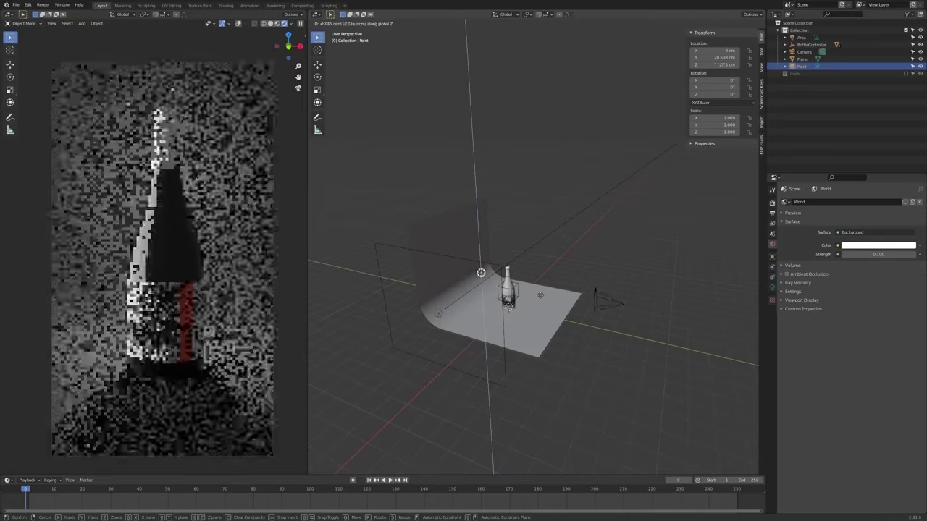
{"action": "key", "text": "Escape"}
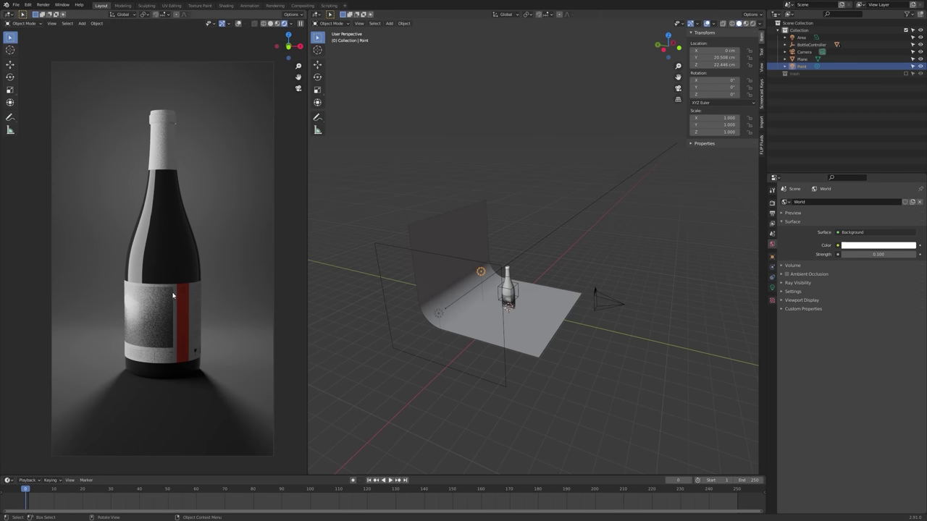
- Raise the point light's power to about 30 W in its light settings
{"action": "mouse_move", "coordinate": [878, 254]}
{"action": "left_mouse_down"}
{"action": "mouse_move", "coordinate": [913, 255]}
{"action": "mouse_move", "coordinate": [864, 251]}
{"action": "left_mouse_up"}
{"action": "left_click", "coordinate": [771, 287]}
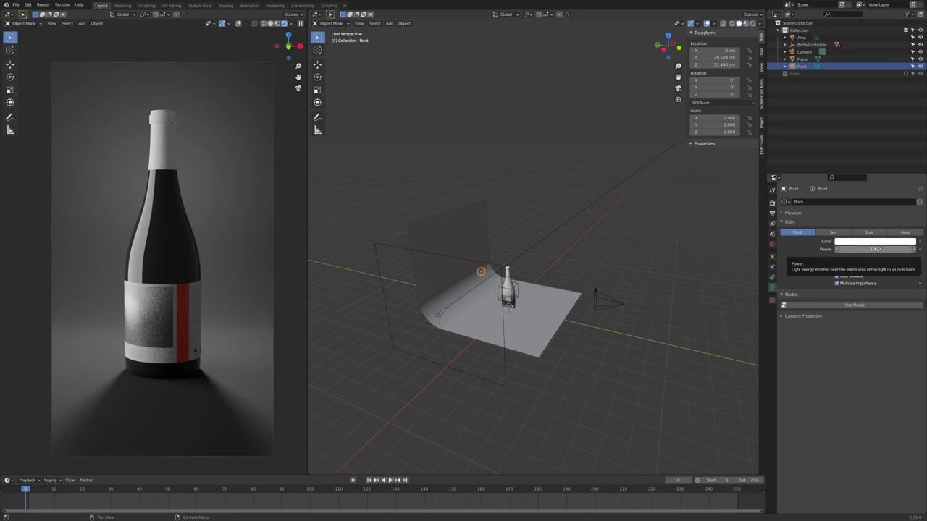
{"action": "left_click_drag", "start_coordinate": [876, 249], "coordinate": [888, 249]}
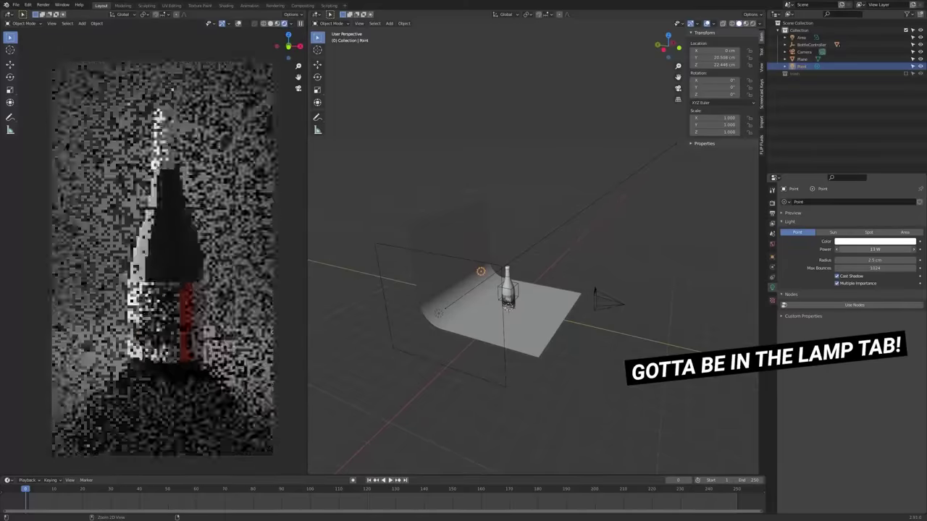
{"action": "mouse_move", "coordinate": [875, 249]}
{"action": "left_mouse_down"}
{"action": "mouse_move", "coordinate": [889, 249]}
{"action": "mouse_move", "coordinate": [868, 249]}
{"action": "left_mouse_up"}
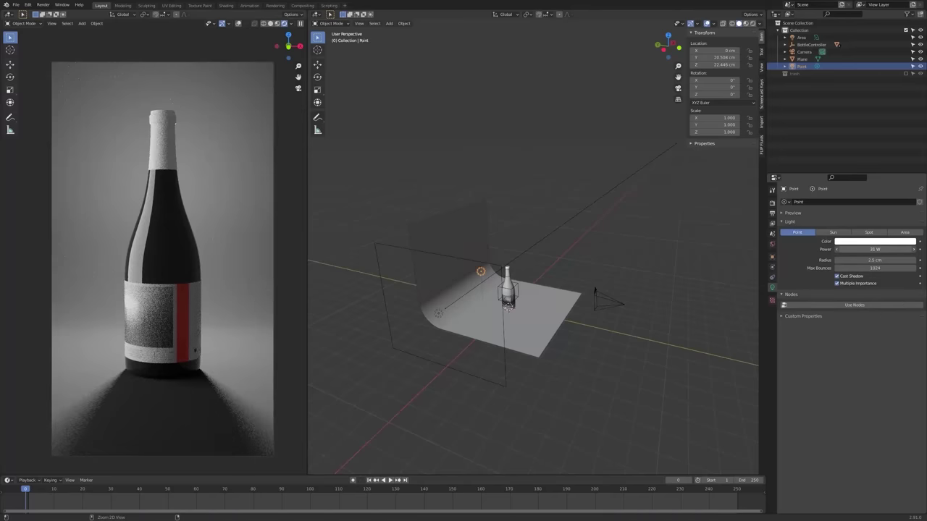
- Try point light radii of 12 cm and 4.1 cm and compare the rim light along the bottle's edge
{"action": "mouse_move", "coordinate": [875, 260]}
{"action": "left_mouse_down"}
{"action": "mouse_move", "coordinate": [884, 260]}
{"action": "mouse_move", "coordinate": [871, 260]}
{"action": "left_mouse_up"}
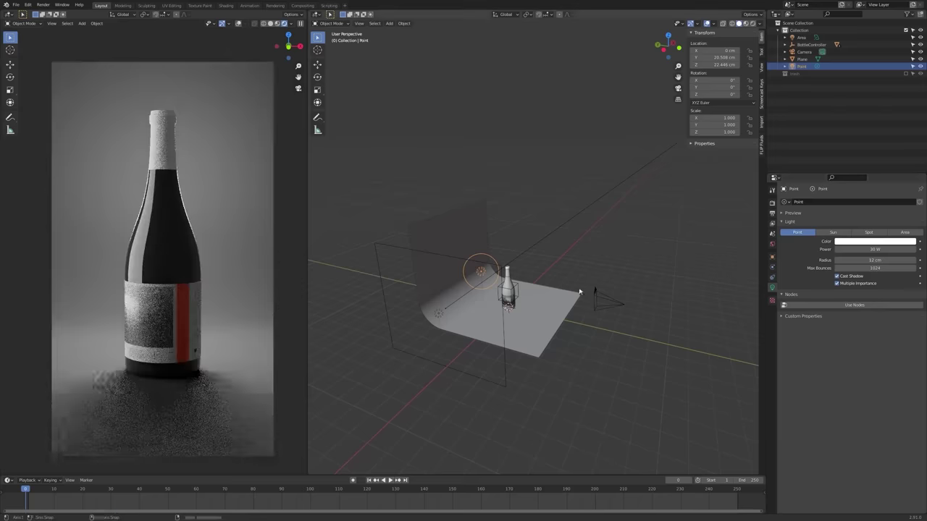
{"action": "middle_click_drag", "start_coordinate": [578, 292], "coordinate": [548, 288]}
{"action": "key", "text": "KP_1"}
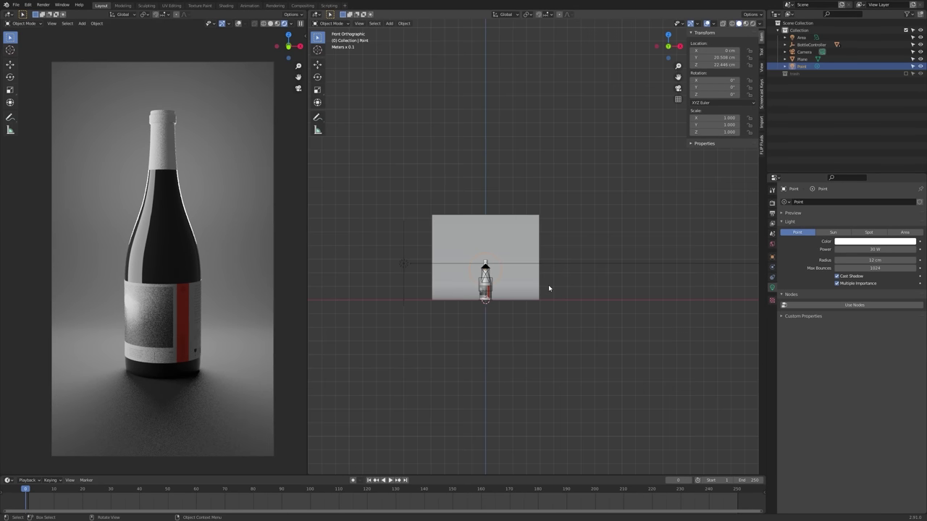
{"action": "scroll", "coordinate": [548, 286], "scroll_direction": "up", "scroll_amount": 6}
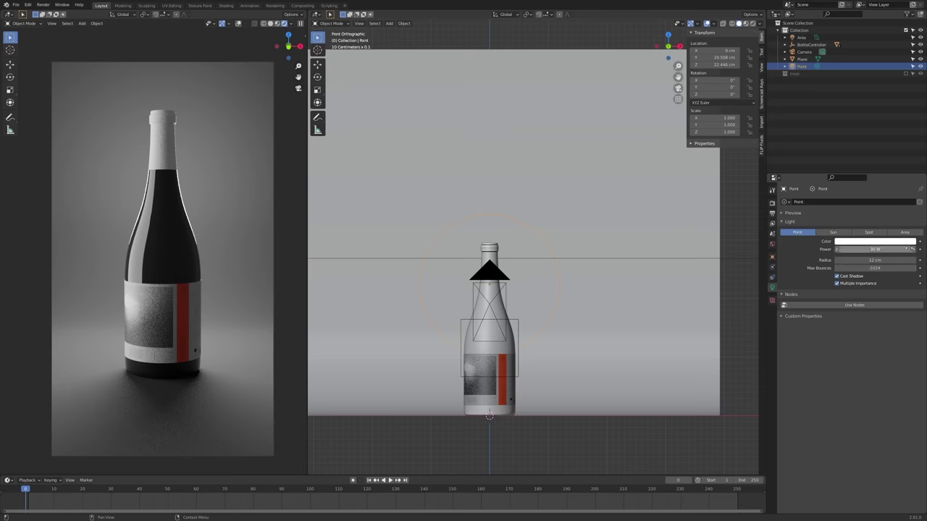
{"action": "left_click_drag", "start_coordinate": [874, 260], "coordinate": [848, 261]}
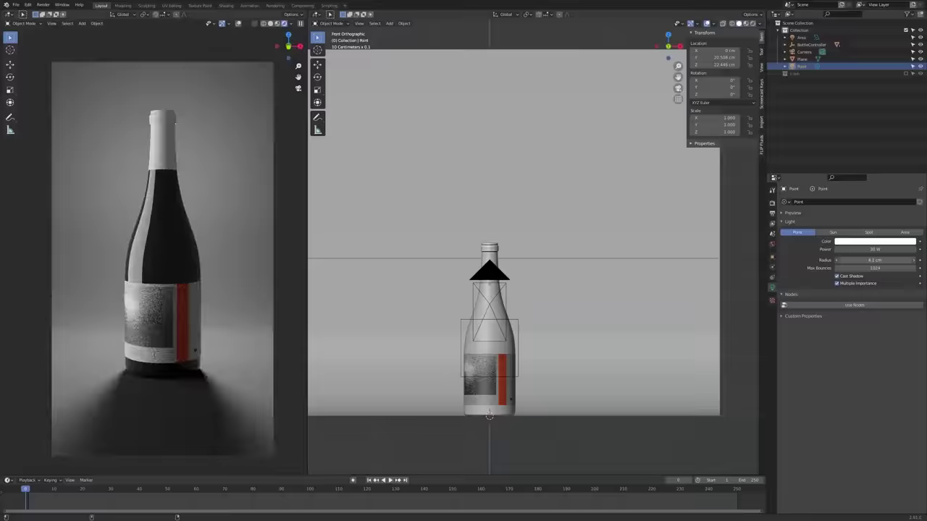
{"action": "scroll", "coordinate": [138, 164], "scroll_direction": "up", "scroll_amount": 5}
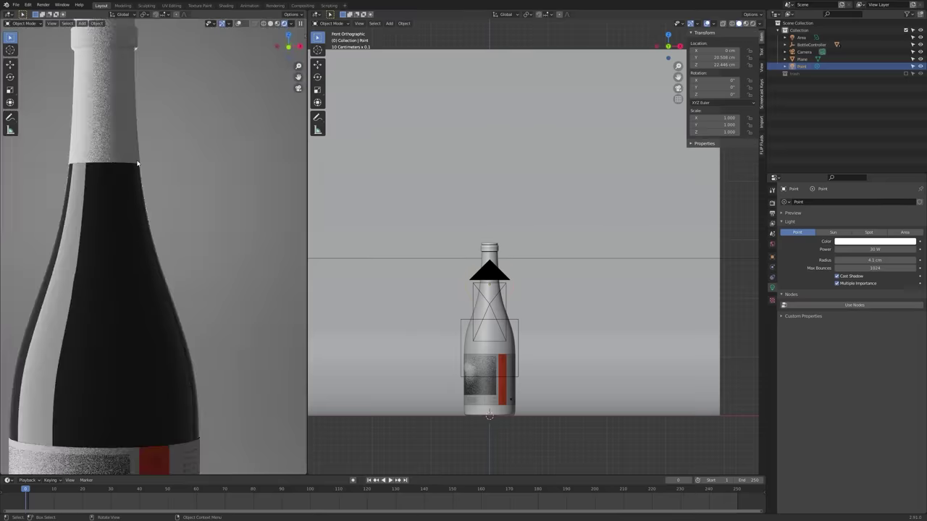
{"action": "key", "text": "Home"}
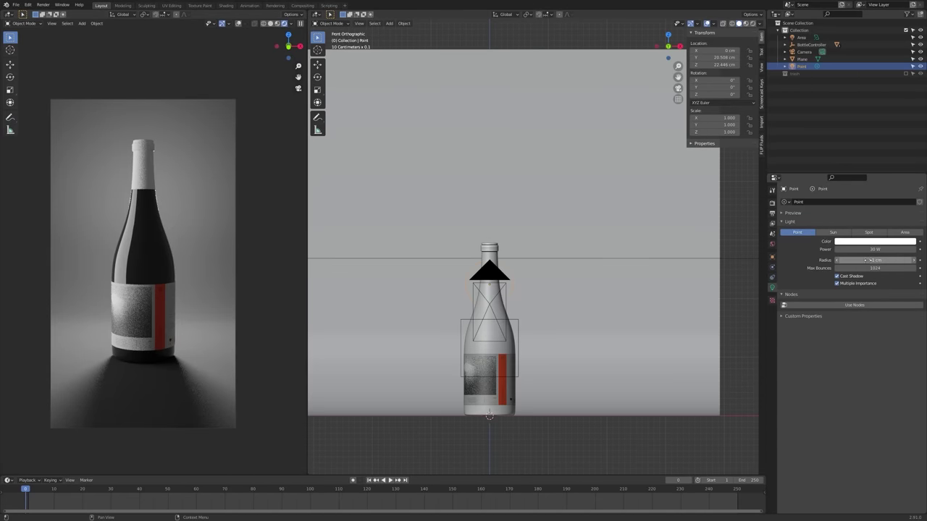
- Try further point light radii of 14.2 cm, 10 cm, 20 cm and 13.9 cm to compare shadow softness
{"action": "left_click_drag", "start_coordinate": [868, 259], "coordinate": [919, 260]}
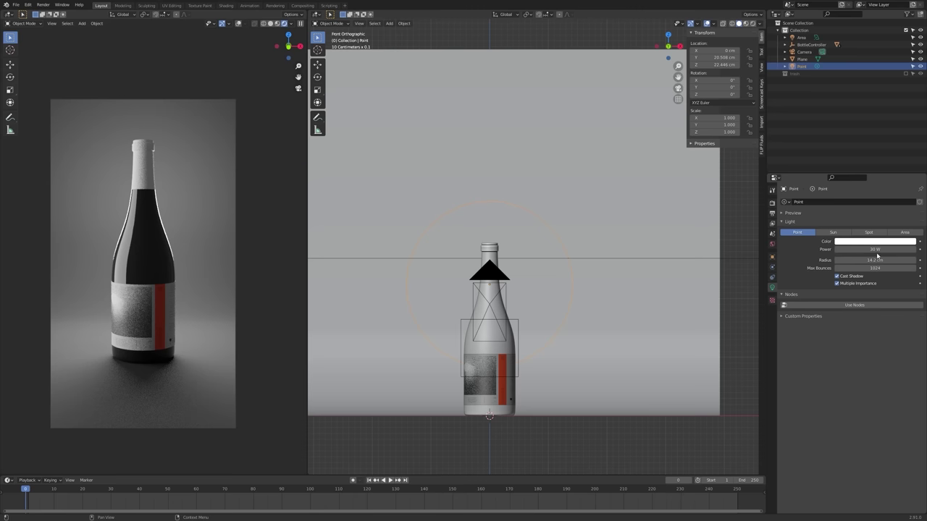
{"action": "mouse_move", "coordinate": [864, 259]}
{"action": "left_mouse_down"}
{"action": "mouse_move", "coordinate": [880, 260]}
{"action": "mouse_move", "coordinate": [864, 260]}
{"action": "left_mouse_up"}
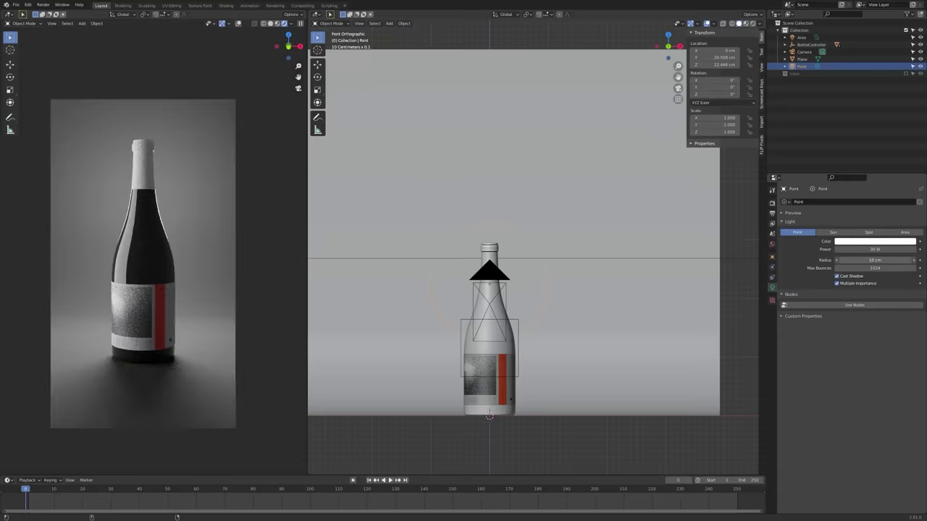
{"action": "key", "text": "ctrl+shift+z"}
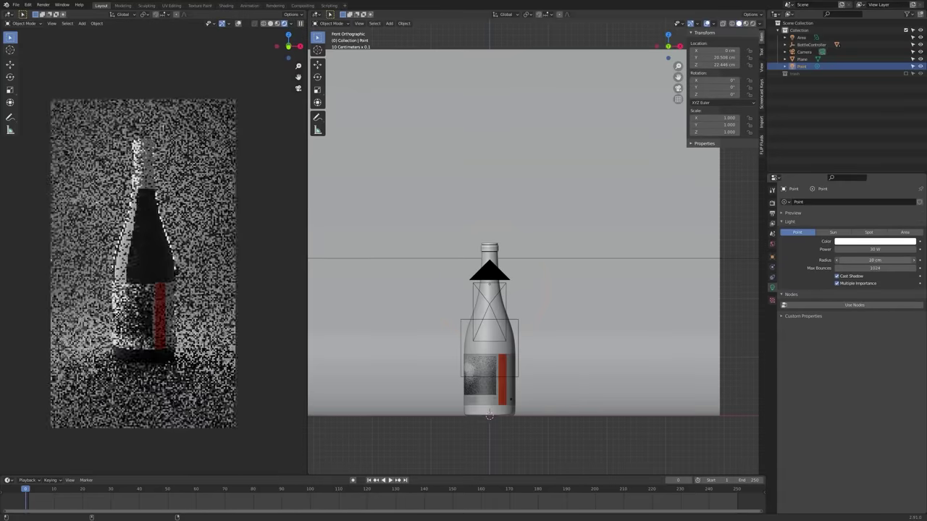
{"action": "key", "text": "ctrl+shift+z"}
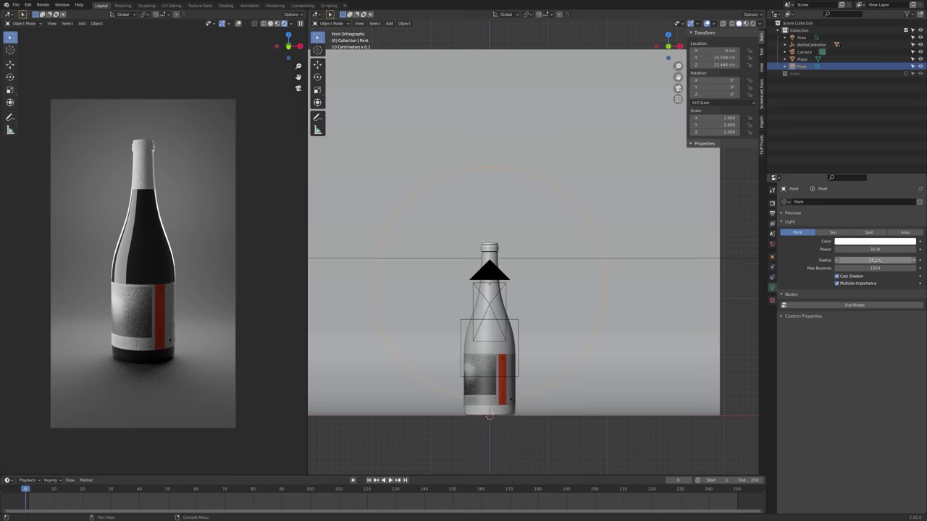
{"action": "left_click_drag", "start_coordinate": [875, 259], "coordinate": [856, 260]}
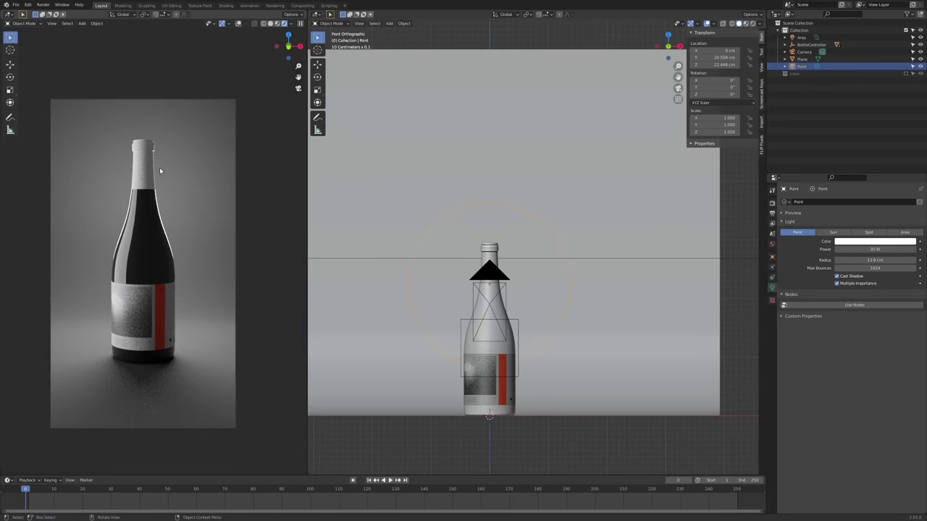
- Lower the point light about 5.3 cm along Z and set its radius to 10 cm
{"action": "key", "text": "g"}
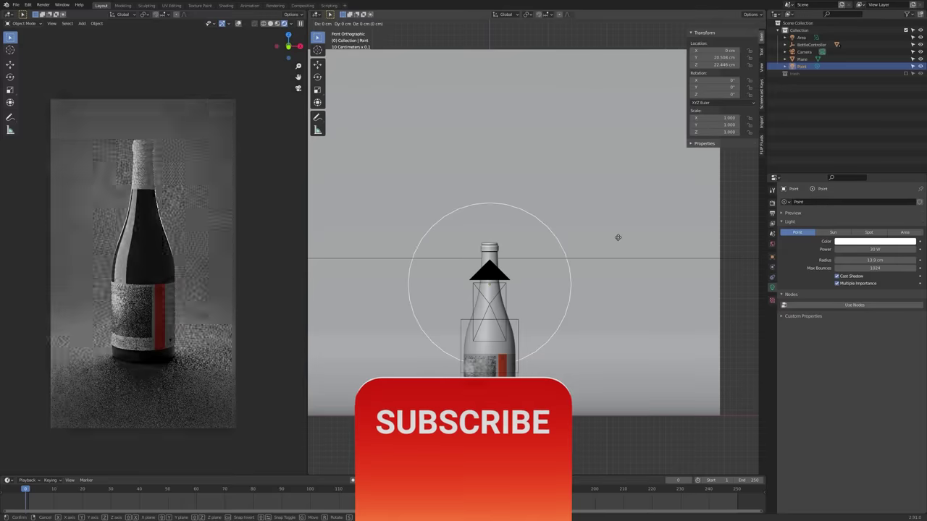
{"action": "key", "text": "z"}
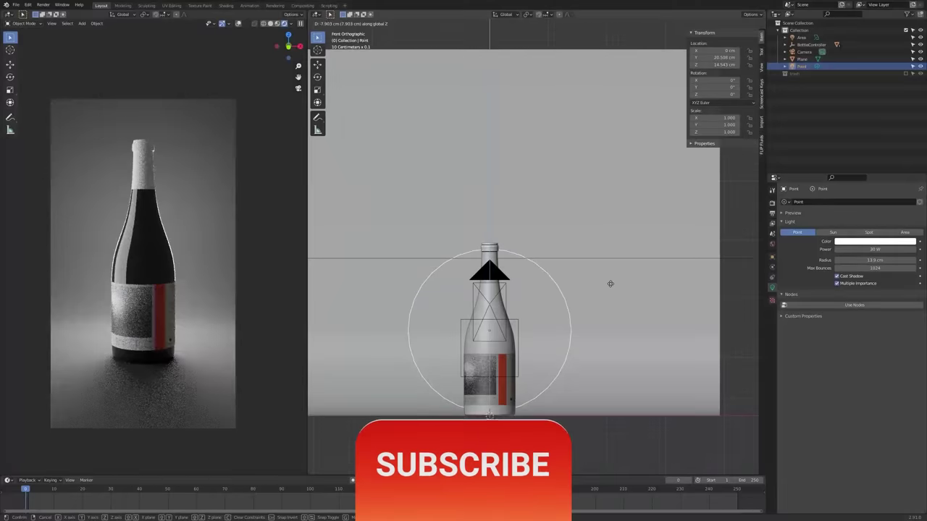
{"action": "left_click", "coordinate": [612, 271]}
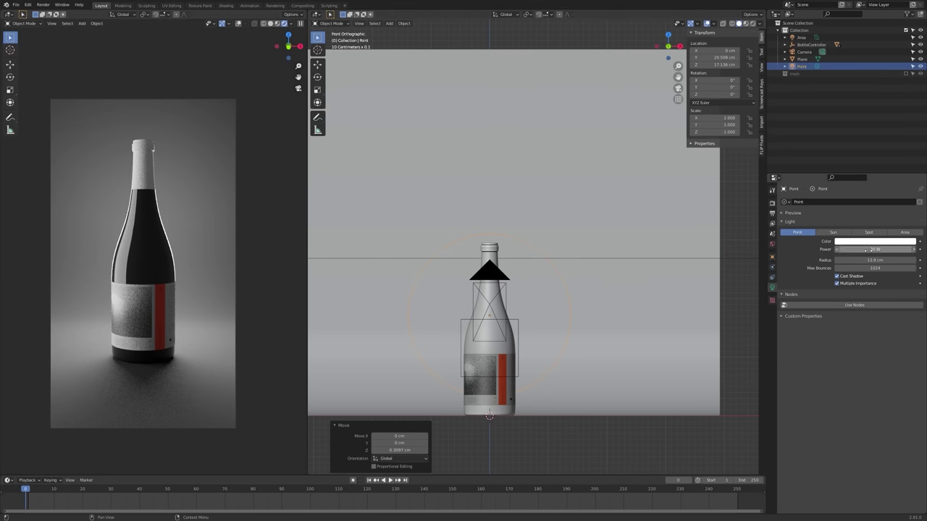
{"action": "left_click_drag", "start_coordinate": [884, 260], "coordinate": [861, 260]}
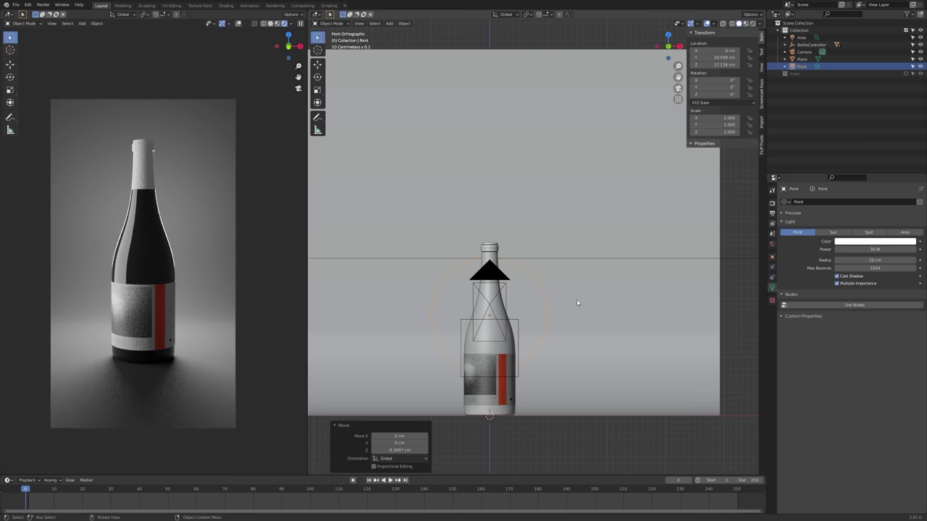
- Duplicate the area light to the opposite side of the bottle, at about X 35 cm, and rotate the copy 180° in top view
{"action": "scroll", "coordinate": [577, 302], "scroll_direction": "down", "scroll_amount": 2}
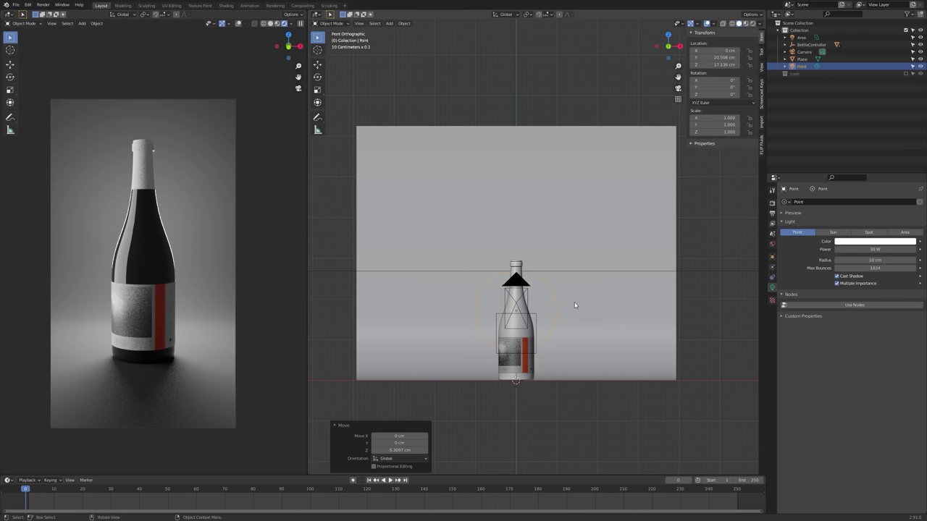
{"action": "middle_click_drag", "start_coordinate": [574, 306], "coordinate": [745, 292]}
{"action": "left_click", "coordinate": [461, 343]}
{"action": "key", "text": "KP_7"}
{"action": "key", "text": "shift+d"}
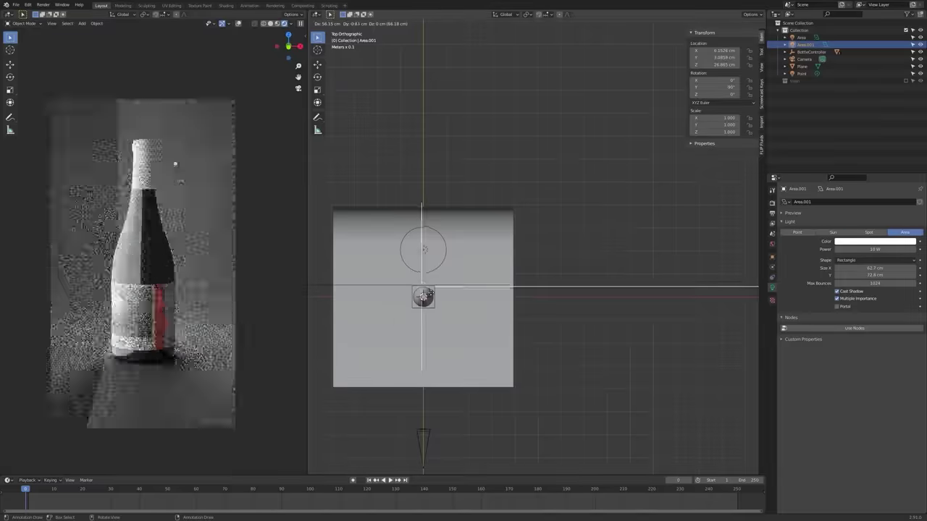
{"action": "left_click", "coordinate": [512, 290]}
{"action": "key", "text": "r"}
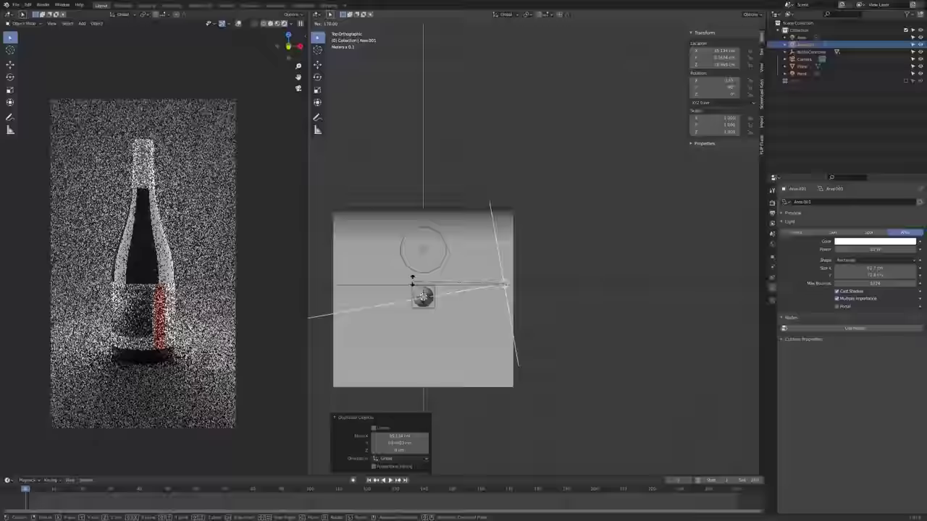
{"action": "left_click", "coordinate": [428, 272], "text": "ctrl"}
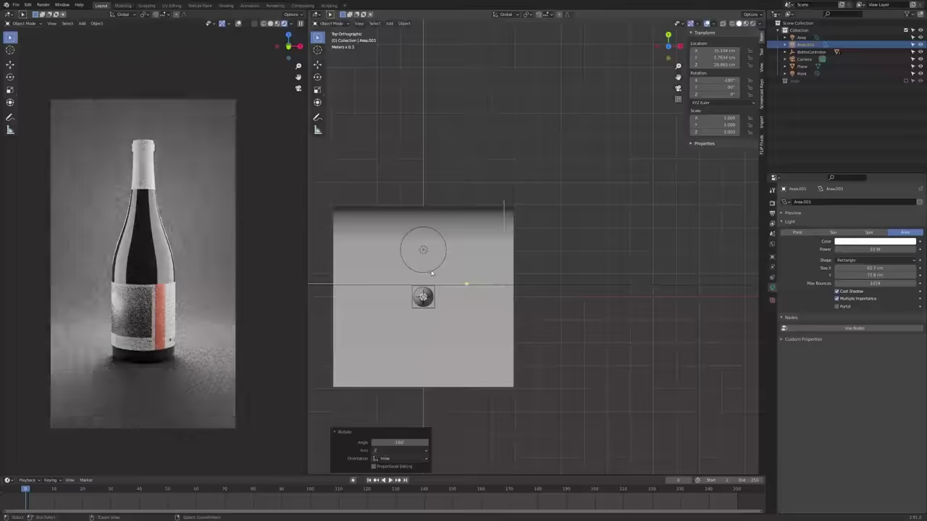
- Move the duplicated area light about -13.4 cm in X and -31.2 cm in Y, and try a lower power
{"action": "middle_click_drag", "start_coordinate": [473, 283], "coordinate": [495, 275], "text": "shift"}
{"action": "key", "text": "g"}
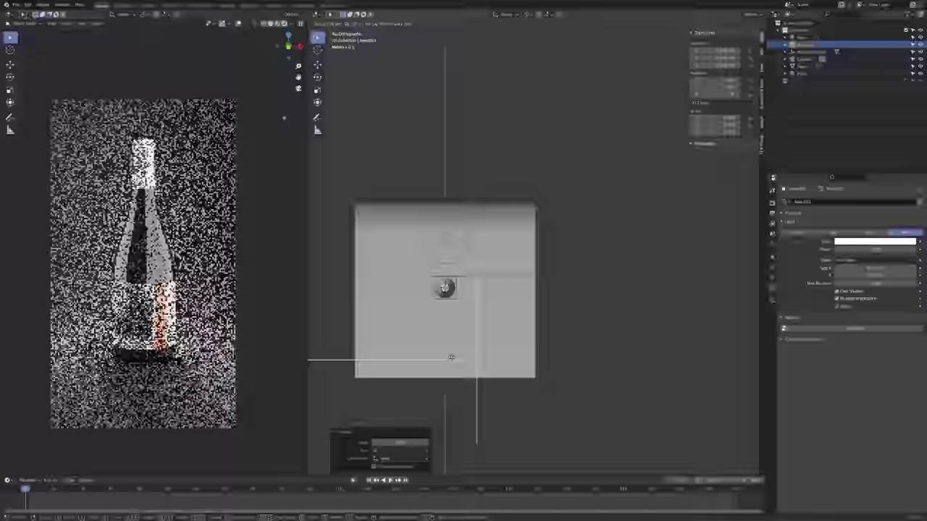
{"action": "left_click", "coordinate": [470, 346]}
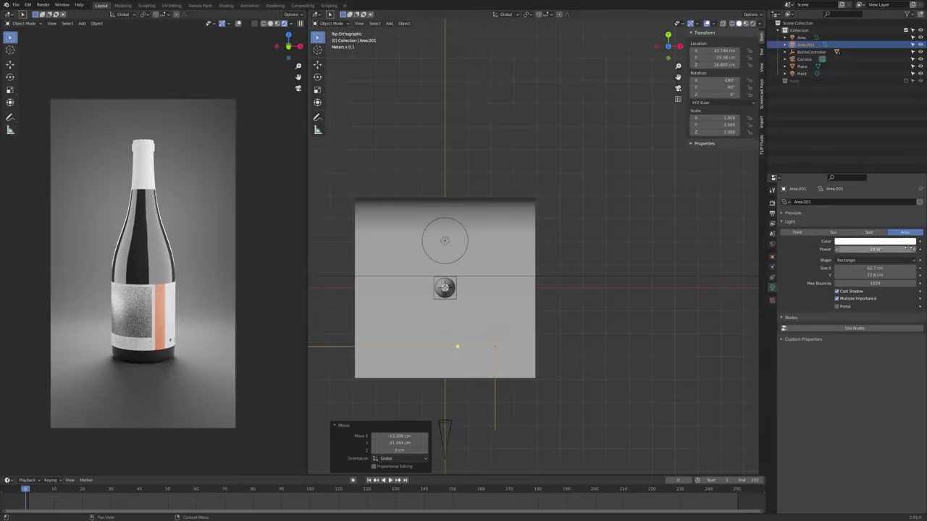
{"action": "left_click_drag", "start_coordinate": [908, 249], "coordinate": [868, 249]}
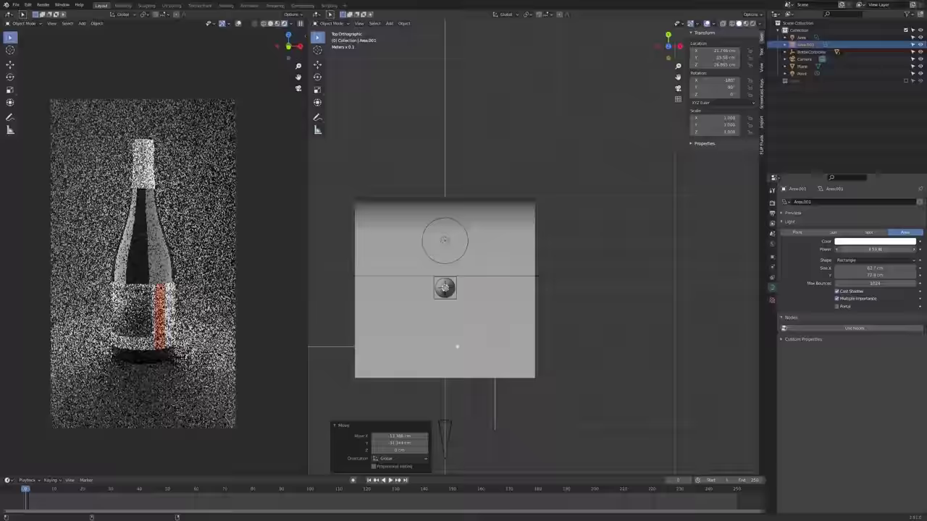
{"action": "key", "text": "ctrl+z"}
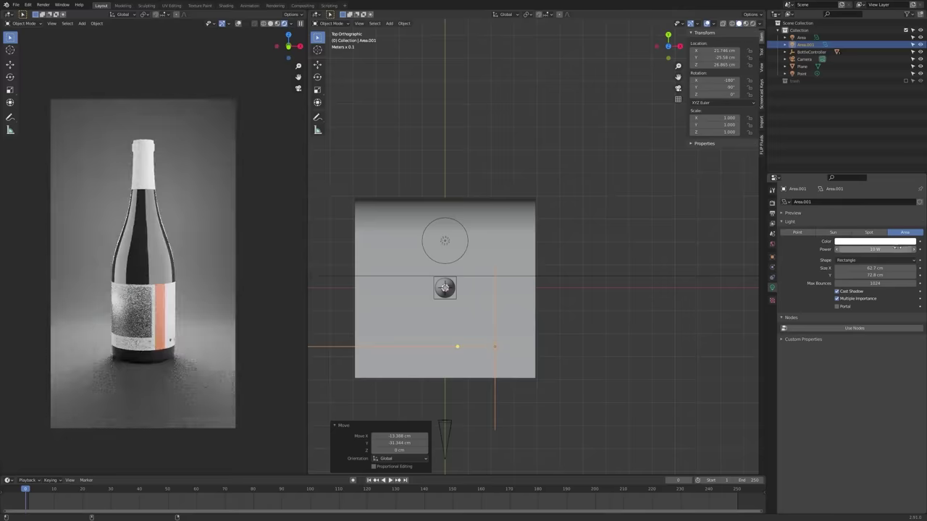
- Delete the duplicated area light
{"action": "middle_click_drag", "start_coordinate": [506, 188], "coordinate": [558, 319]}
{"action": "key", "text": "x"}
{"action": "left_click", "coordinate": [438, 305]}
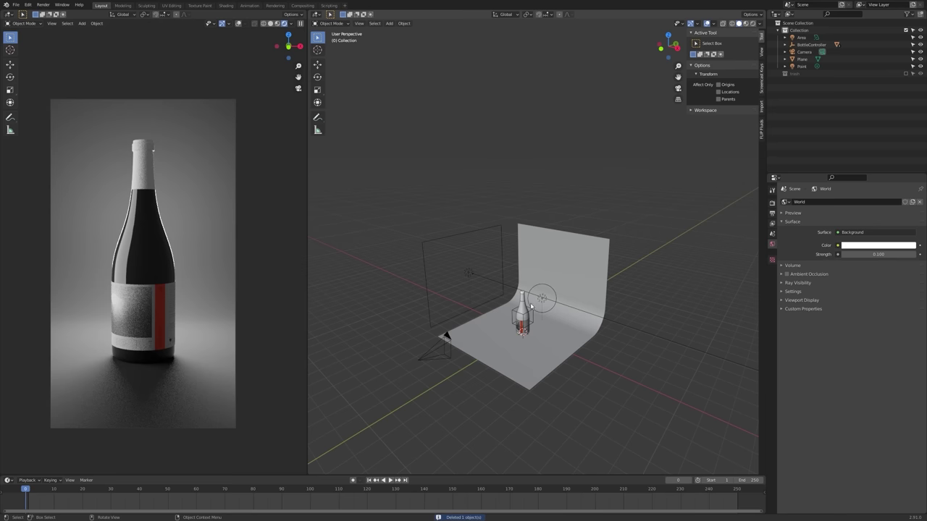
- Add a 20 cm mesh plane and move it above the bottle's side to about X 16.2, Y -12.9, Z 28.5 cm
{"action": "mouse_move", "coordinate": [551, 257]}
{"action": "middle_mouse_down"}
{"action": "mouse_move", "coordinate": [559, 218]}
{"action": "mouse_move", "coordinate": [539, 253]}
{"action": "middle_mouse_up"}
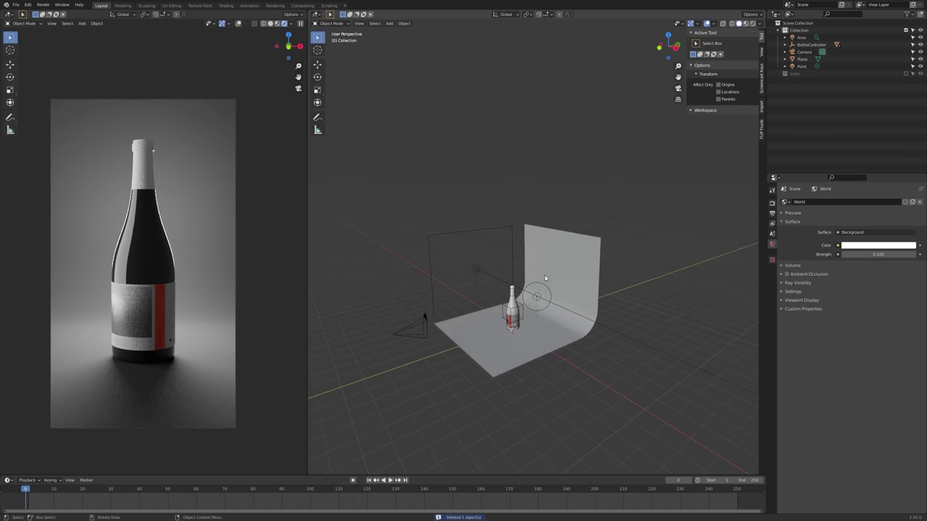
{"action": "scroll", "coordinate": [524, 316], "scroll_direction": "up", "scroll_amount": 2}
{"action": "middle_click_drag", "start_coordinate": [511, 331], "coordinate": [526, 302]}
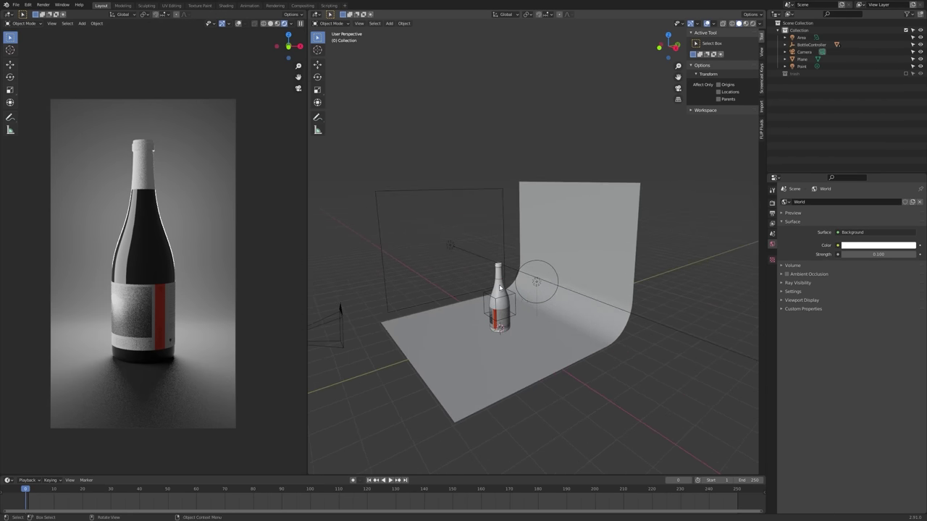
{"action": "key", "text": "shift+a"}
{"action": "mouse_move", "coordinate": [472, 188]}
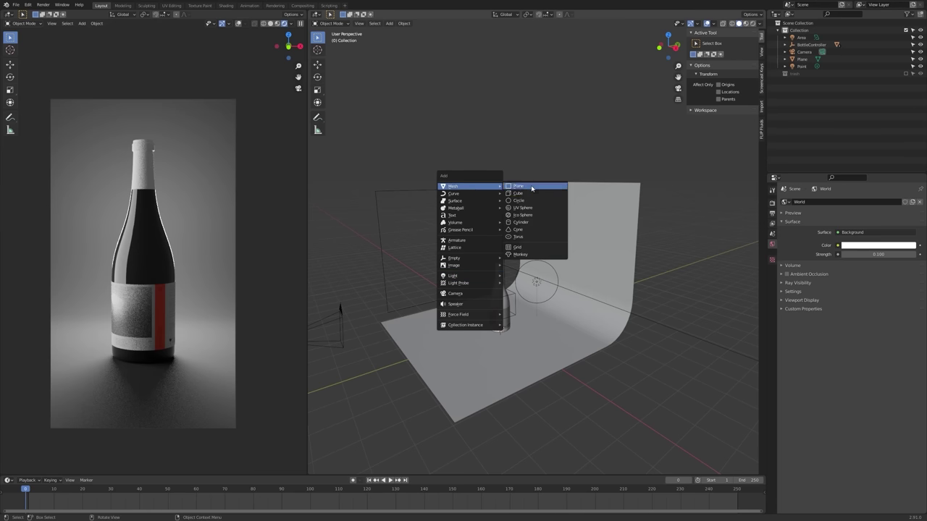
{"action": "left_click", "coordinate": [535, 188]}
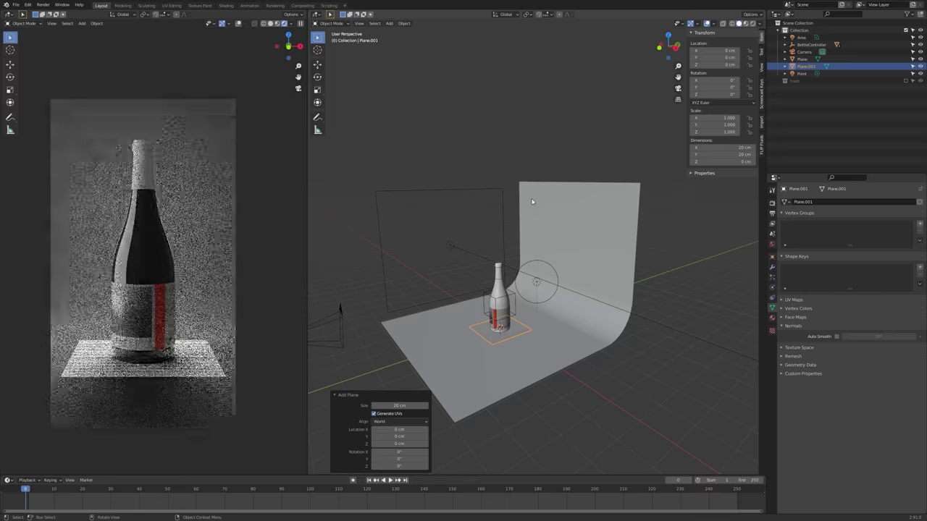
{"action": "middle_click_drag", "start_coordinate": [512, 339], "coordinate": [577, 334]}
{"action": "key", "text": "g"}
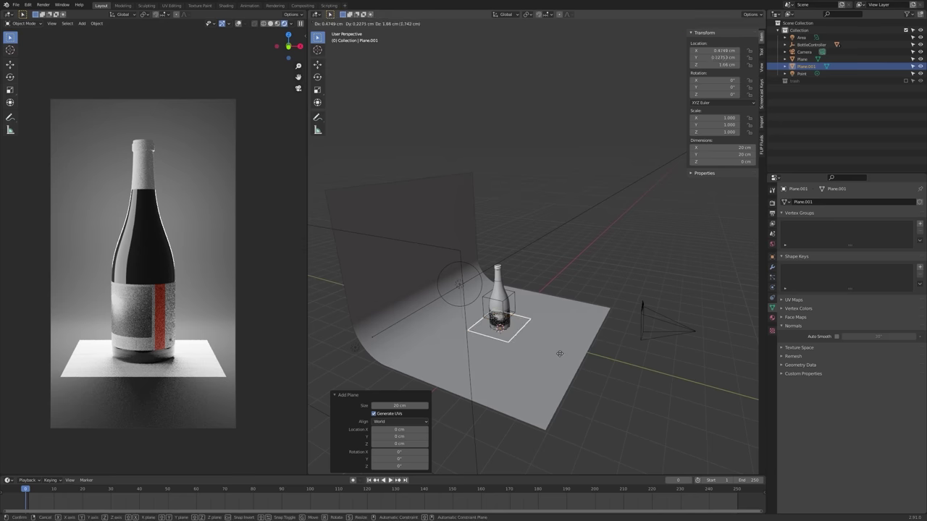
{"action": "left_click", "coordinate": [602, 296]}
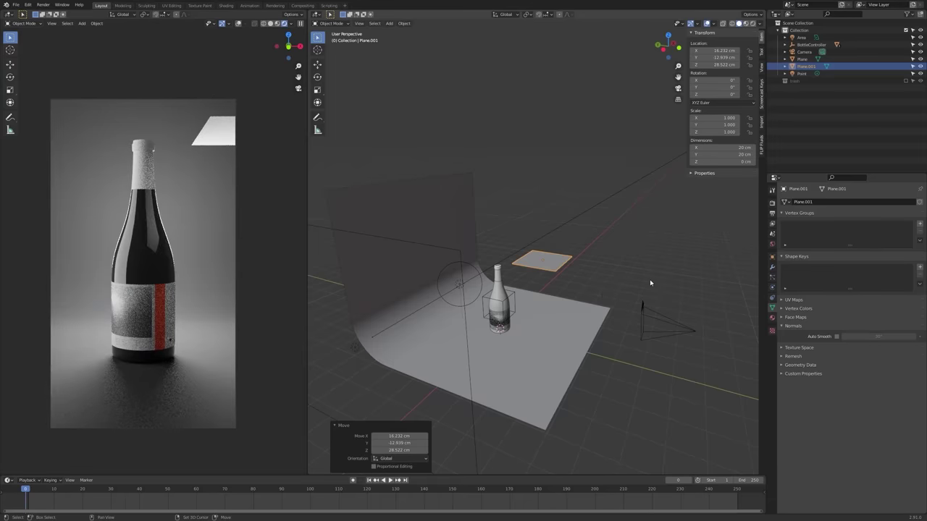
- Tilt the plane's geometry upright in Edit Mode with trackball rotations of about 82.5°/37.2° and 2.9°/17.2°
{"action": "middle_click_drag", "start_coordinate": [650, 283], "coordinate": [540, 276]}
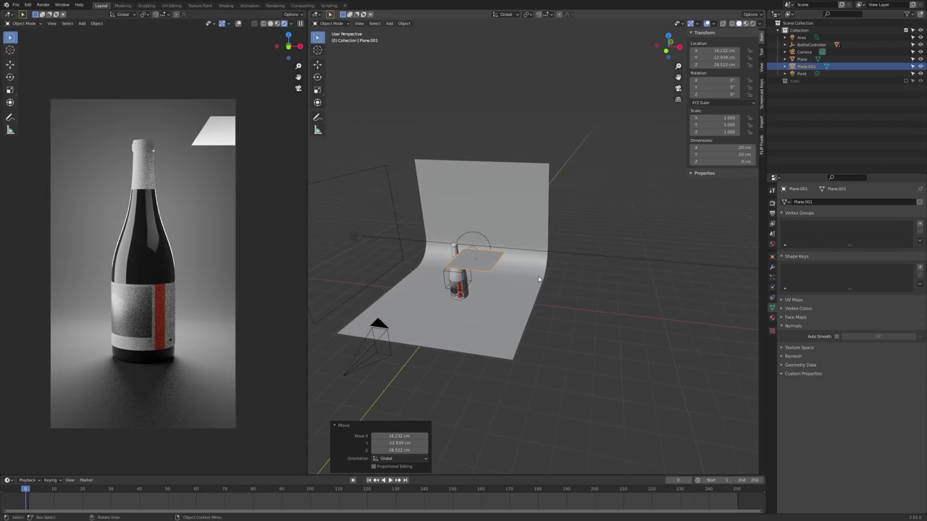
{"action": "key", "text": "Tab"}
{"action": "key", "text": "Tab"}
{"action": "key", "text": "Tab"}
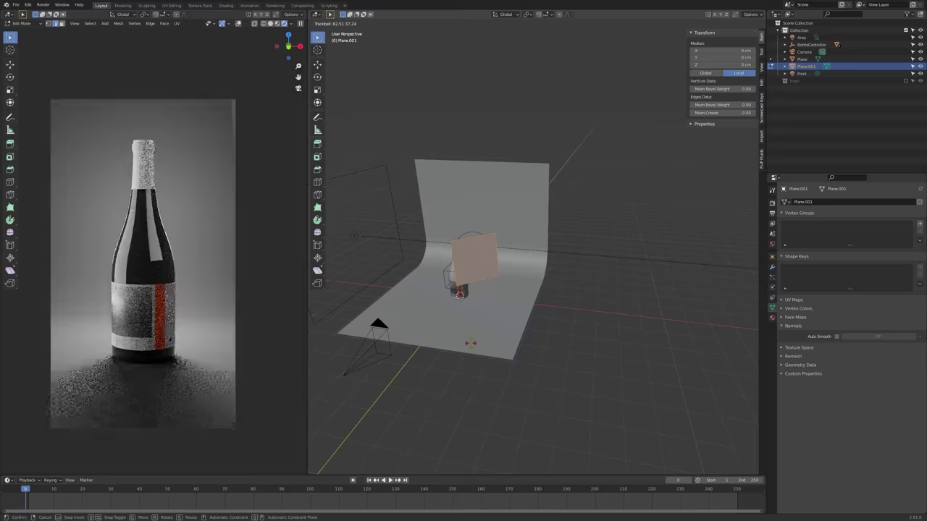
{"action": "left_click", "coordinate": [470, 343]}
{"action": "middle_click_drag", "start_coordinate": [471, 338], "coordinate": [490, 327]}
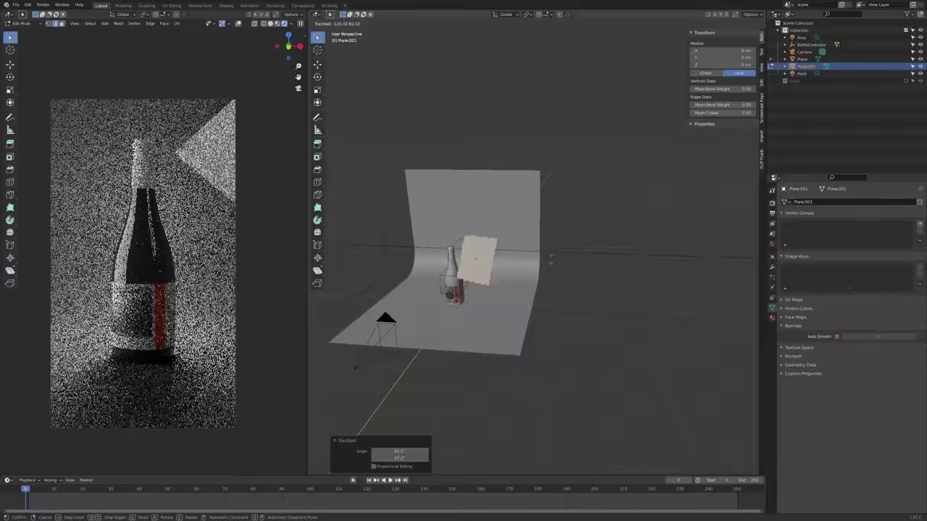
{"action": "right_click", "coordinate": [539, 273]}
{"action": "key", "text": "r"}
{"action": "key", "text": "r"}
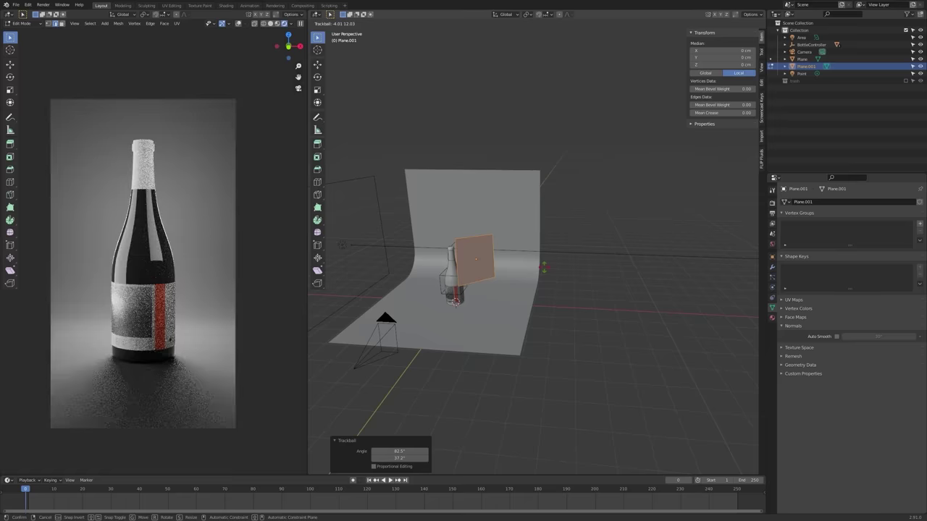
{"action": "key", "text": "Return"}
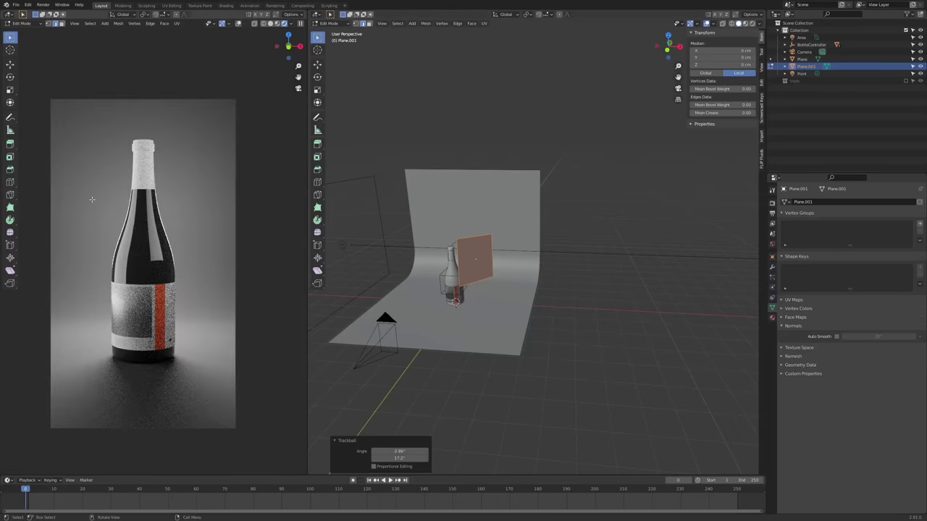
{"action": "key", "text": "Tab"}
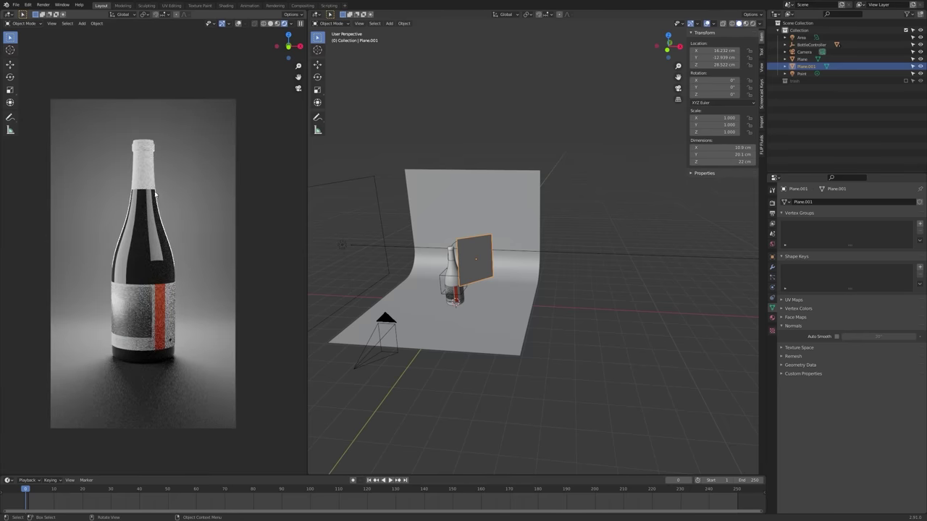
- Move the upright plane toward the camera, about 4.1 cm in X, -12.8 cm in Y and 1.1 cm in Z
{"action": "middle_click_drag", "start_coordinate": [432, 311], "coordinate": [563, 307]}
{"action": "middle_click_drag", "start_coordinate": [112, 297], "coordinate": [221, 261]}
{"action": "key", "text": "KP_0"}
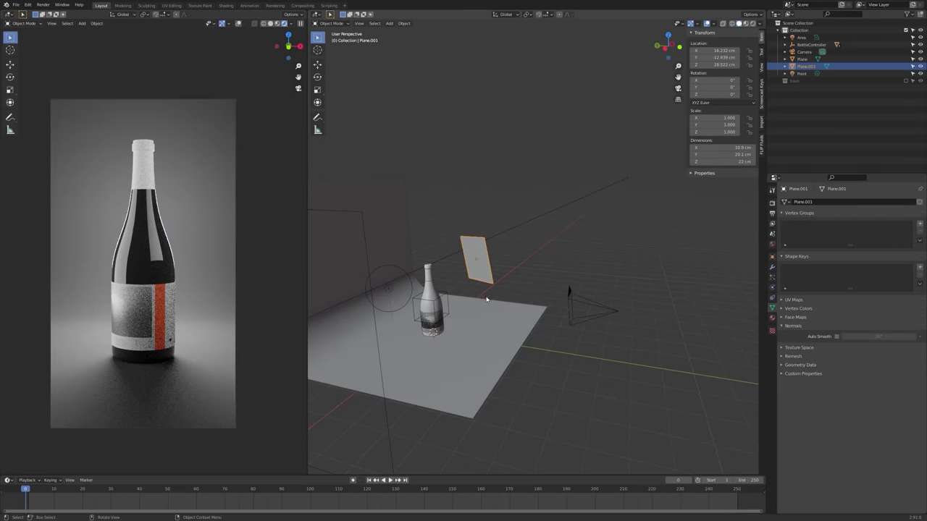
{"action": "key", "text": "g"}
{"action": "left_click", "coordinate": [516, 297]}
- Scale the plane's geometry up to about 24.9 × 45.9 × 50.4 cm and move it to about X 48.6, Y -33.1, Z 17.1 cm
{"action": "middle_click_drag", "start_coordinate": [516, 297], "coordinate": [517, 298]}
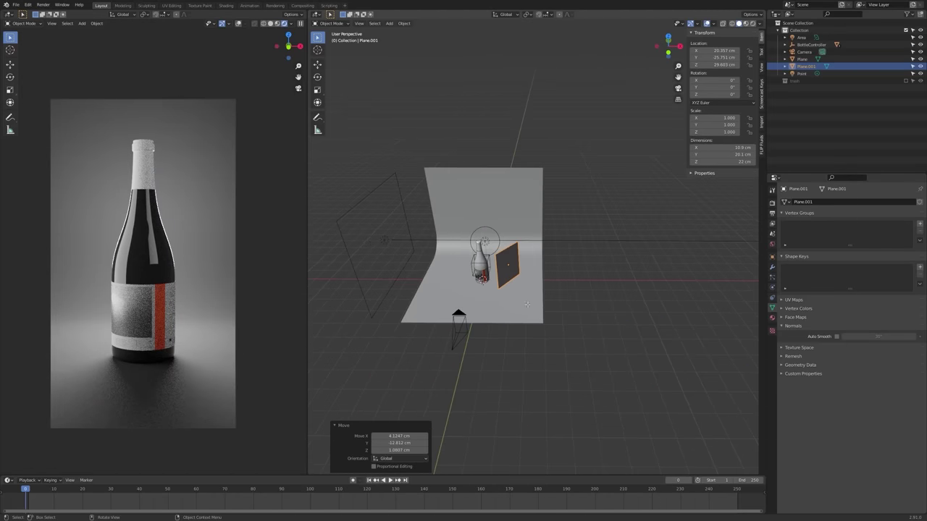
{"action": "key", "text": "Tab"}
{"action": "key", "text": "s"}
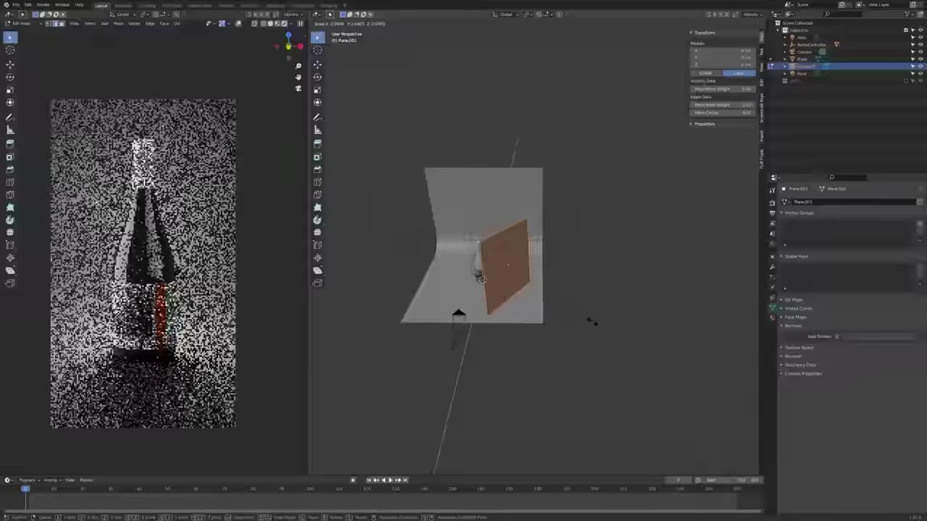
{"action": "left_click", "coordinate": [592, 322]}
{"action": "key", "text": "Tab"}
{"action": "key", "text": "g"}
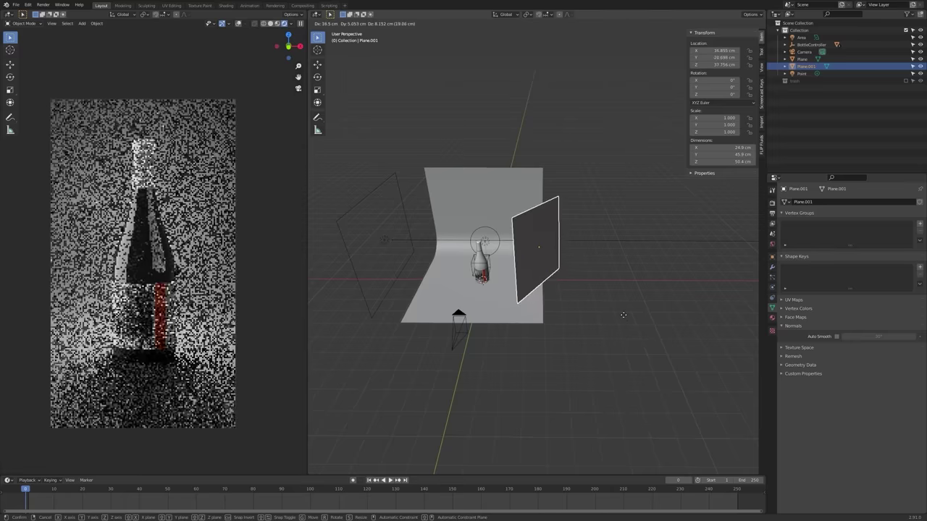
{"action": "left_click", "coordinate": [643, 338]}
- Extrude the plane's vertical edge nearest the camera inward along X, making the panel about 62.1 cm in X
{"action": "key", "text": "Tab"}
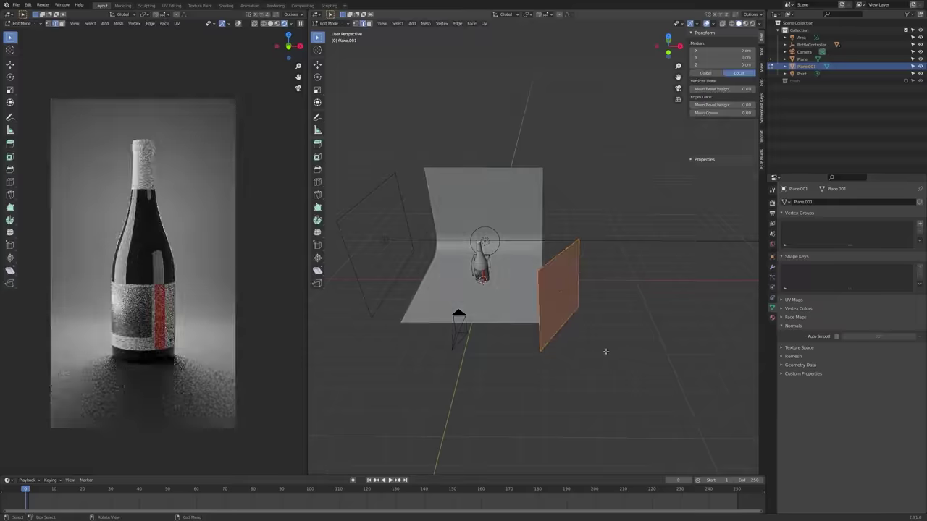
{"action": "middle_click_drag", "start_coordinate": [606, 351], "coordinate": [612, 348]}
{"action": "key", "text": "g"}
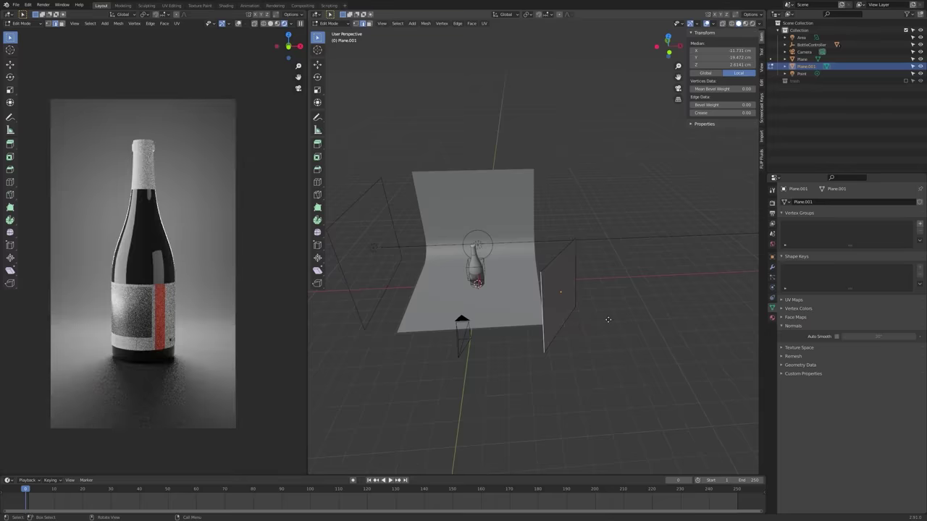
{"action": "key", "text": "x"}
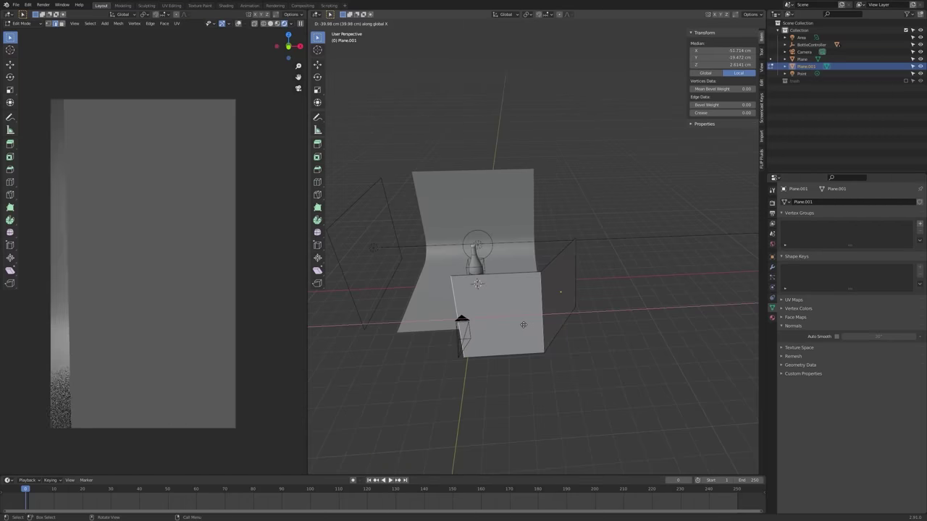
{"action": "left_click", "coordinate": [529, 325]}
{"action": "key", "text": "Tab"}
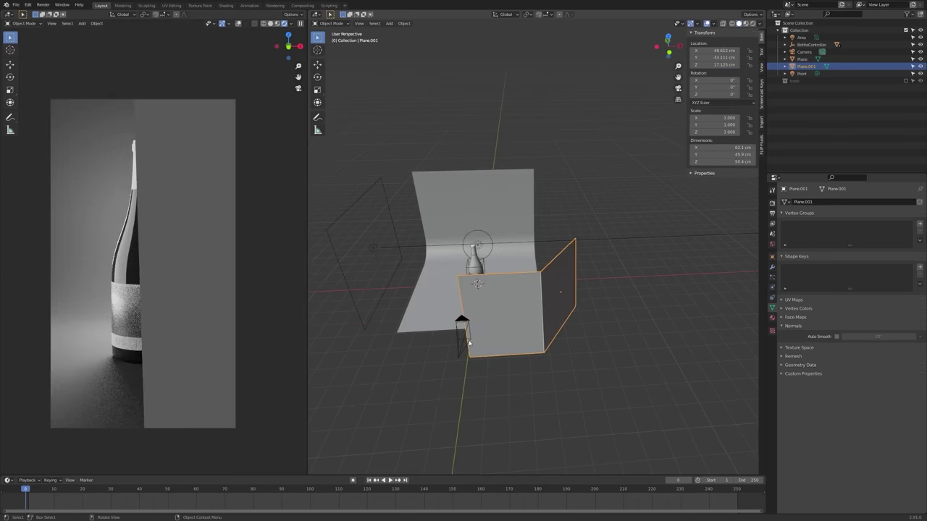
- Select the camera behind the panel and try moving it along Y
{"action": "left_click", "coordinate": [460, 330]}
{"action": "middle_click_drag", "start_coordinate": [460, 330], "coordinate": [530, 364]}
{"action": "key", "text": "g"}
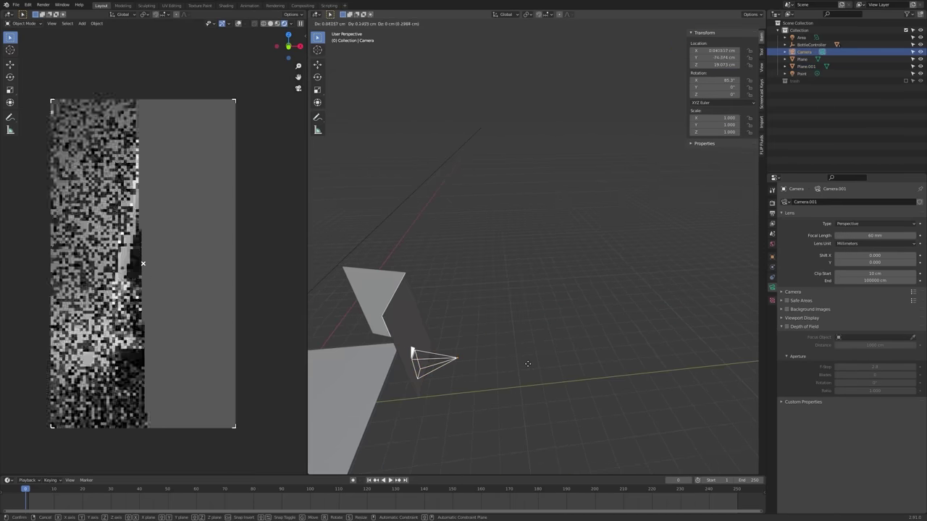
{"action": "key", "text": "y"}
{"action": "left_click", "coordinate": [554, 360]}
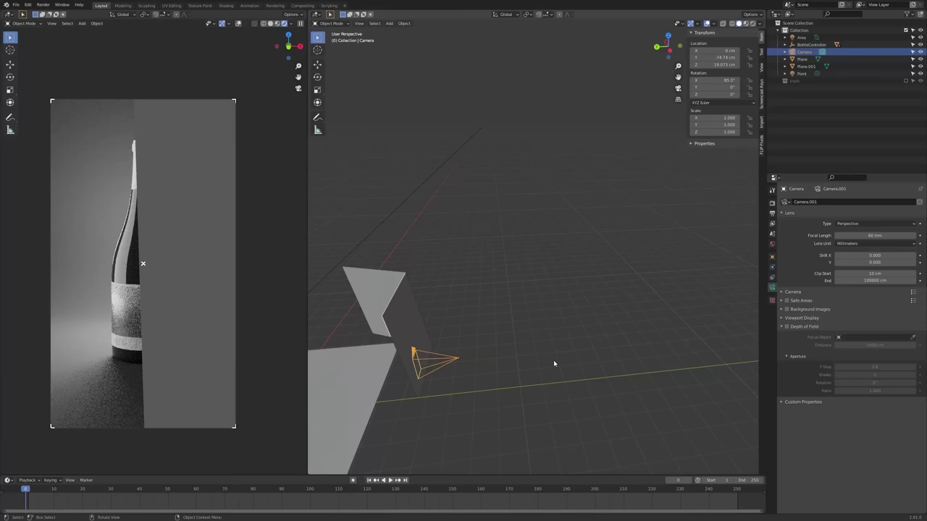
- Display the camera's limits and raise its clip start to 31 cm so its view clips past the panel
{"action": "left_click", "coordinate": [793, 320]}
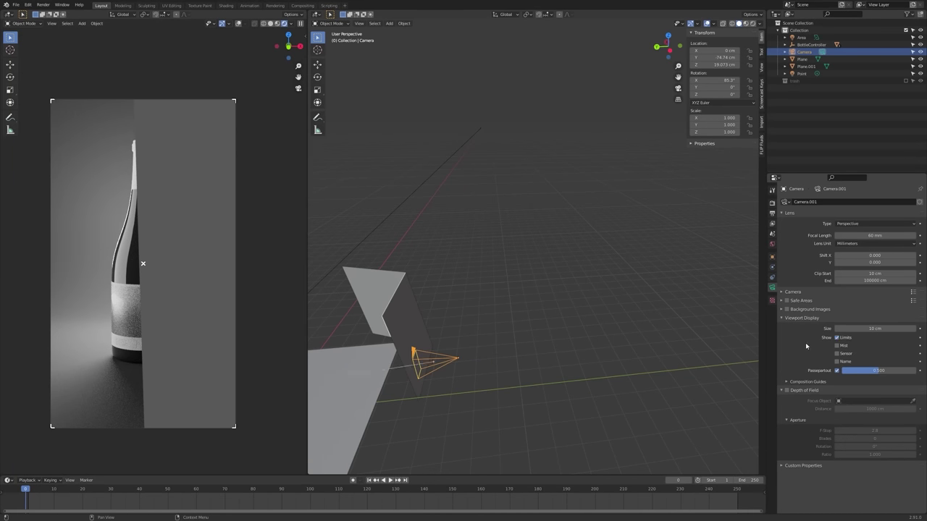
{"action": "middle_click_drag", "start_coordinate": [399, 384], "coordinate": [589, 320], "text": "shift"}
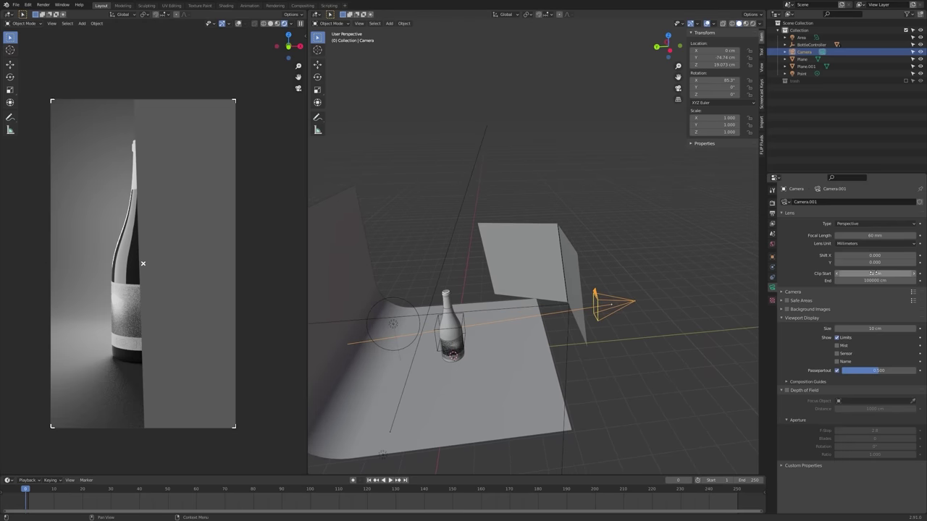
{"action": "mouse_move", "coordinate": [873, 273]}
{"action": "left_mouse_down"}
{"action": "mouse_move", "coordinate": [920, 274]}
{"action": "mouse_move", "coordinate": [888, 272]}
{"action": "left_mouse_up"}
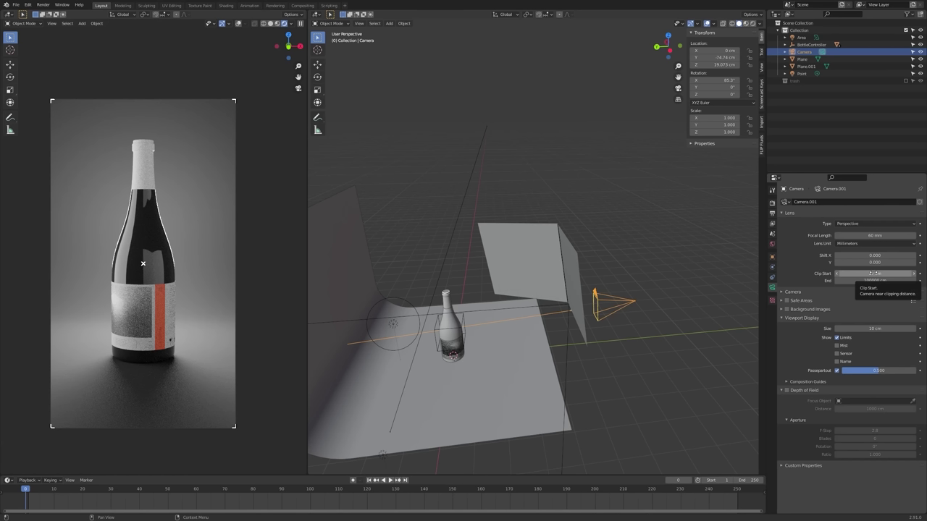
{"action": "left_click_drag", "start_coordinate": [873, 274], "coordinate": [883, 274]}
- Give the L-shaped panel a new material named Reflector
{"action": "middle_click_drag", "start_coordinate": [635, 338], "coordinate": [603, 324]}
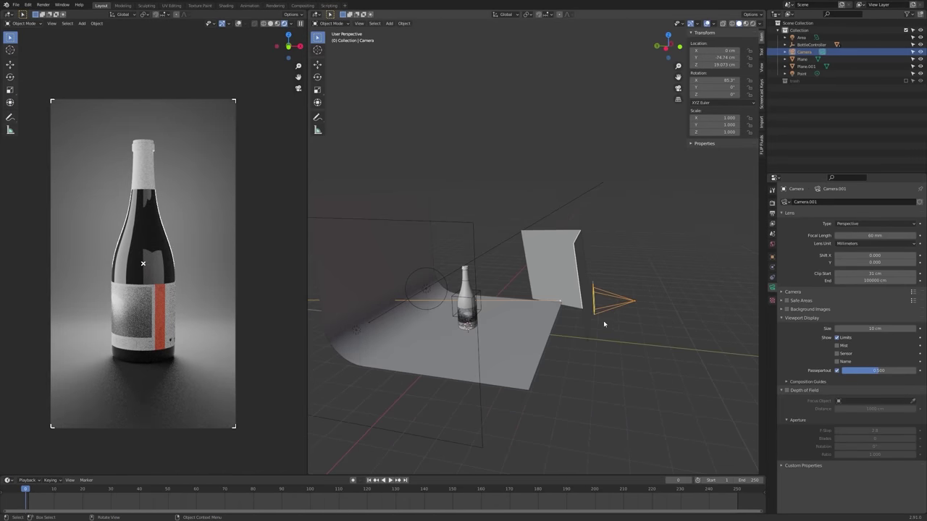
{"action": "left_click", "coordinate": [556, 268]}
{"action": "middle_click_drag", "start_coordinate": [556, 268], "coordinate": [711, 314]}
{"action": "left_click", "coordinate": [772, 319]}
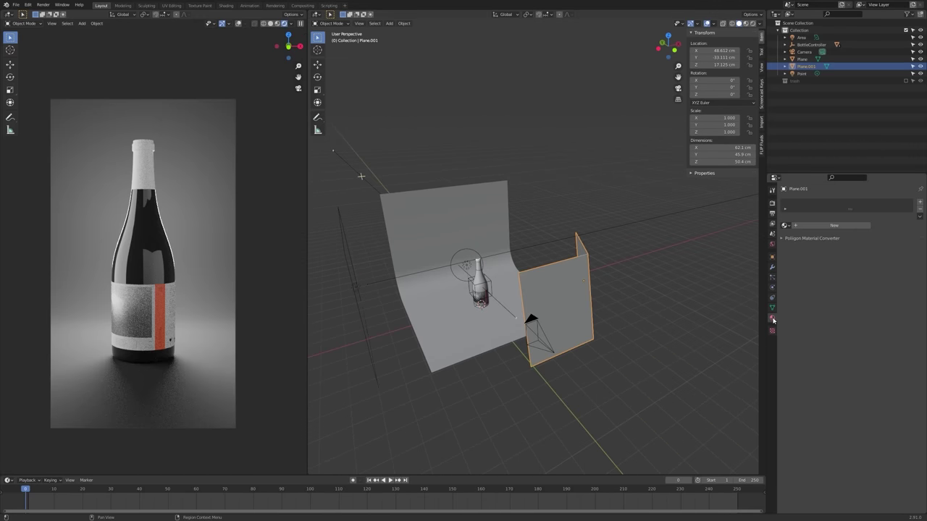
{"action": "left_click", "coordinate": [814, 227]}
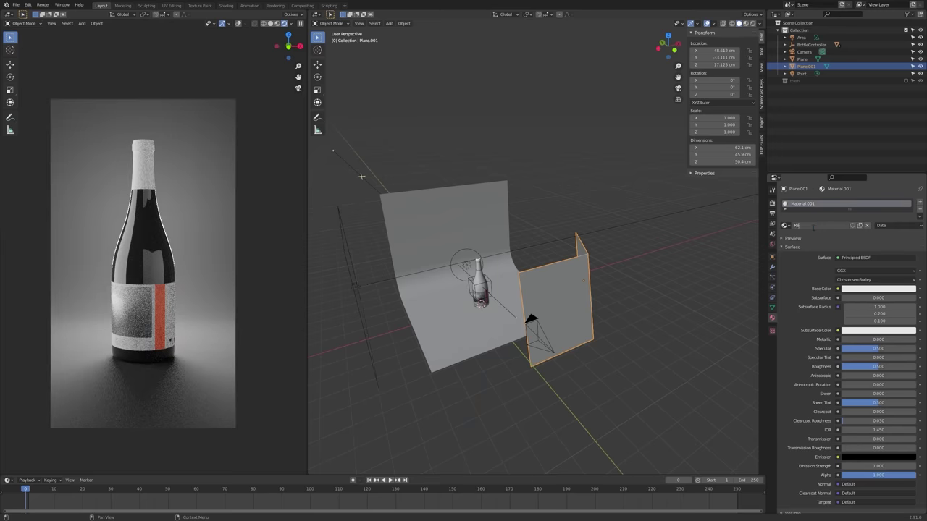
{"action": "type", "text": "Reflector"}
{"action": "key", "text": "Return"}
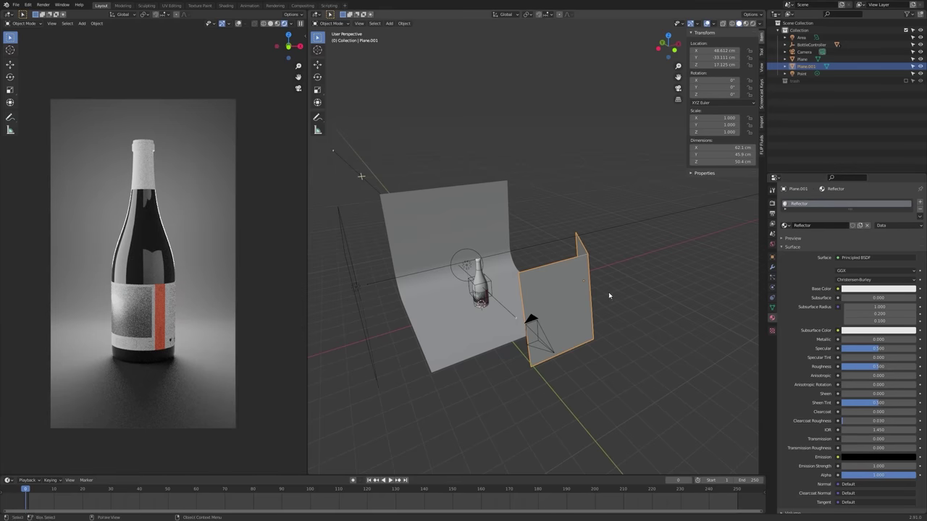
- Raise the L-shaped reflector panel's top edges about 10.9 cm along Z
{"action": "middle_click_drag", "start_coordinate": [608, 295], "coordinate": [608, 293]}
{"action": "key", "text": "Tab"}
{"action": "left_click", "coordinate": [585, 254]}
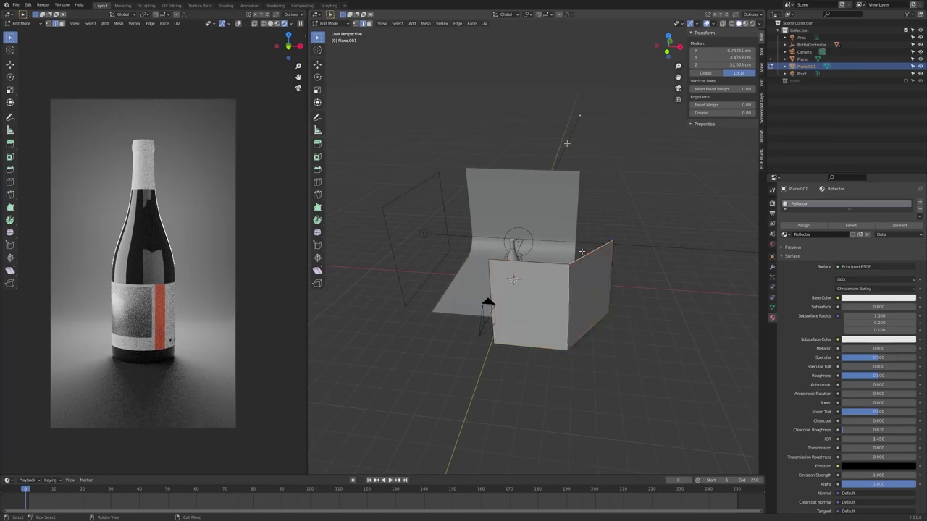
{"action": "left_click", "coordinate": [556, 263], "text": "shift"}
{"action": "key", "text": "g"}
{"action": "key", "text": "z"}
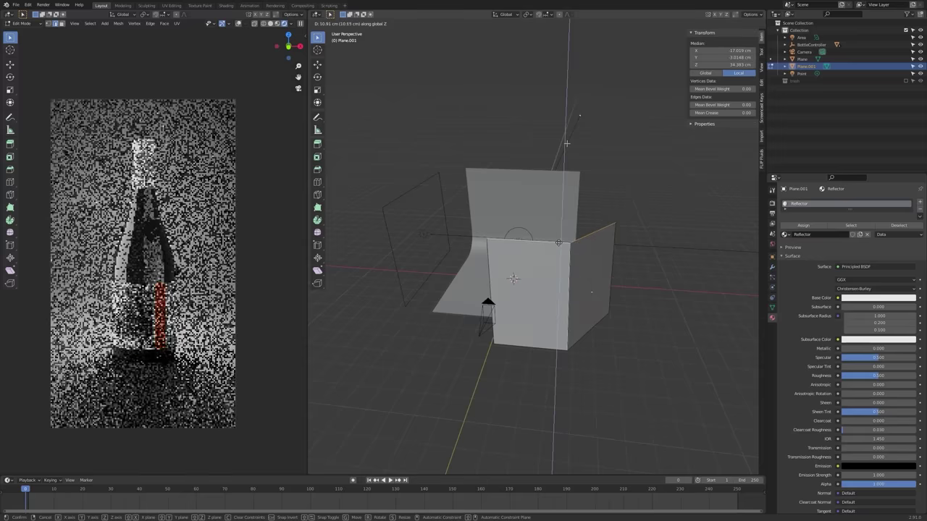
{"action": "left_click", "coordinate": [556, 238]}
{"action": "scroll", "coordinate": [152, 218], "scroll_direction": "up", "scroll_amount": 2}
{"action": "scroll", "coordinate": [156, 190], "scroll_direction": "up", "scroll_amount": 2}
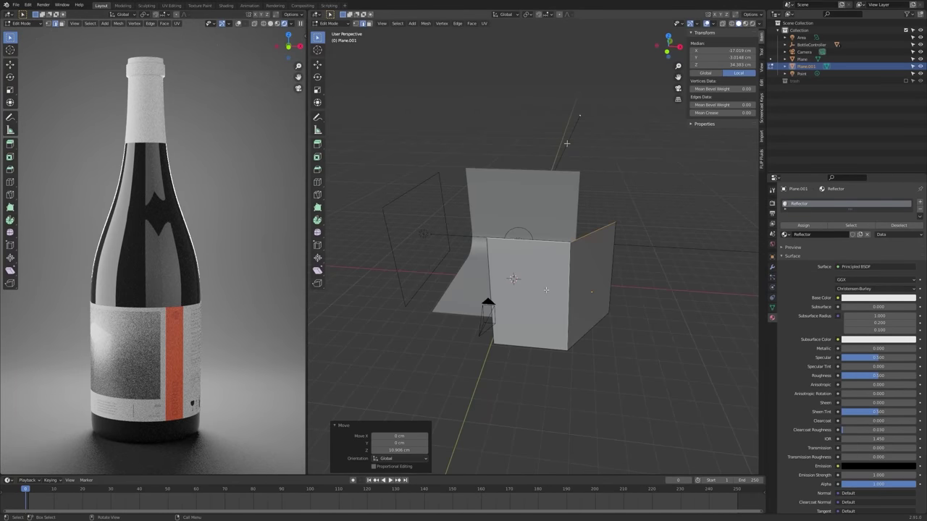
- Raise the same top edges further along Z to make the reflector even taller
{"action": "scroll", "coordinate": [614, 275], "scroll_direction": "down", "scroll_amount": 5}
{"action": "key", "text": "g"}
{"action": "key", "text": "z"}
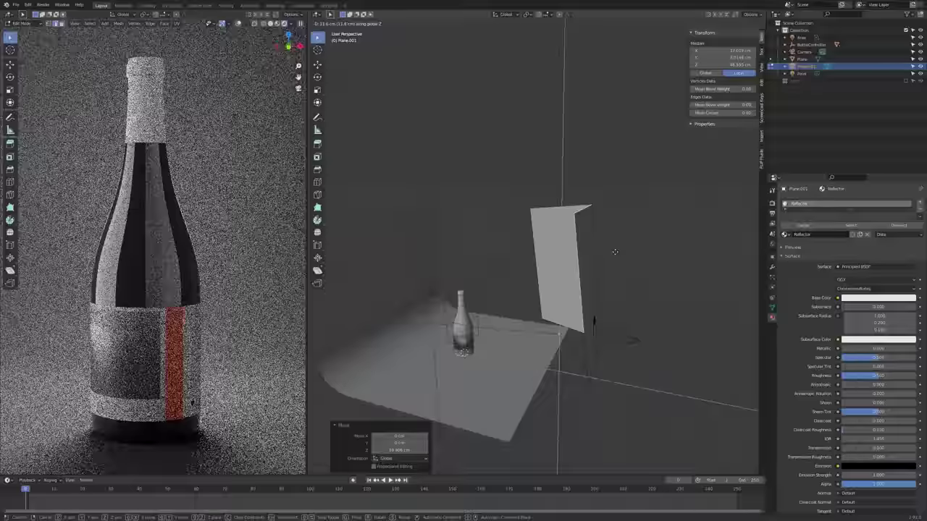
{"action": "left_click", "coordinate": [614, 252]}
{"action": "middle_click_drag", "start_coordinate": [614, 252], "coordinate": [569, 272]}
- Move the panel's free vertical edge near the camera about 14.8 cm toward negative Y and 21.7 cm down
{"action": "left_click", "coordinate": [518, 281]}
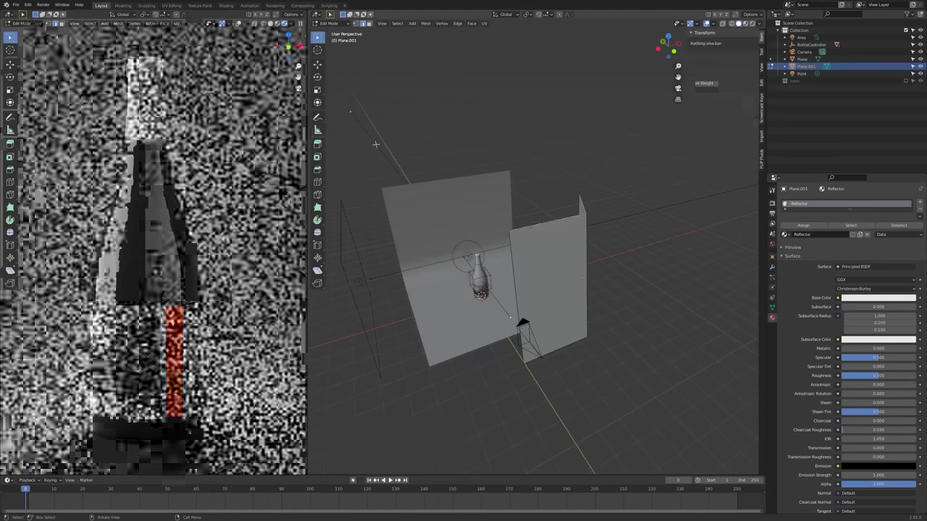
{"action": "left_click", "coordinate": [514, 281]}
{"action": "key", "text": "g"}
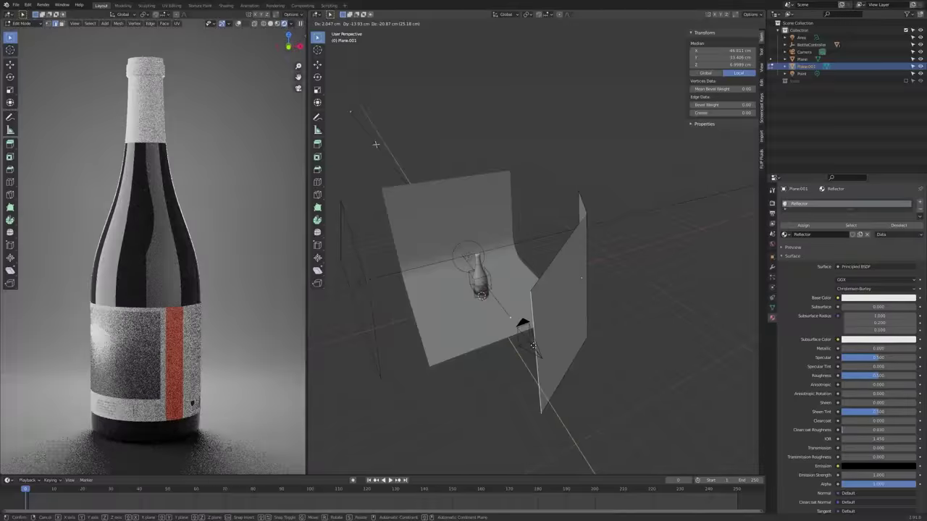
{"action": "left_click", "coordinate": [538, 346]}
- Scale the vertical corner edge between the reflector's two sections to about 0.72
{"action": "middle_click_drag", "start_coordinate": [538, 346], "coordinate": [442, 338]}
{"action": "scroll", "coordinate": [463, 339], "scroll_direction": "down", "scroll_amount": 2}
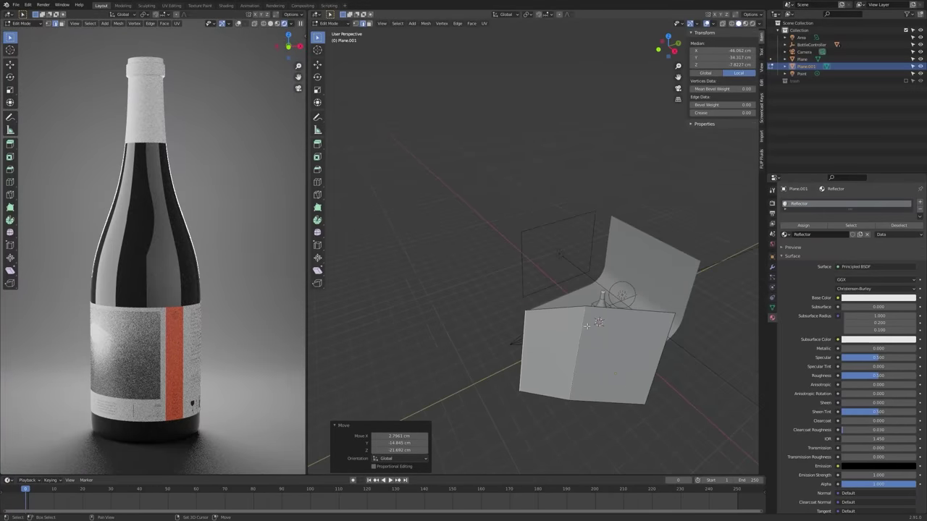
{"action": "middle_click_drag", "start_coordinate": [615, 359], "coordinate": [529, 318], "text": "shift"}
{"action": "left_click", "coordinate": [558, 291]}
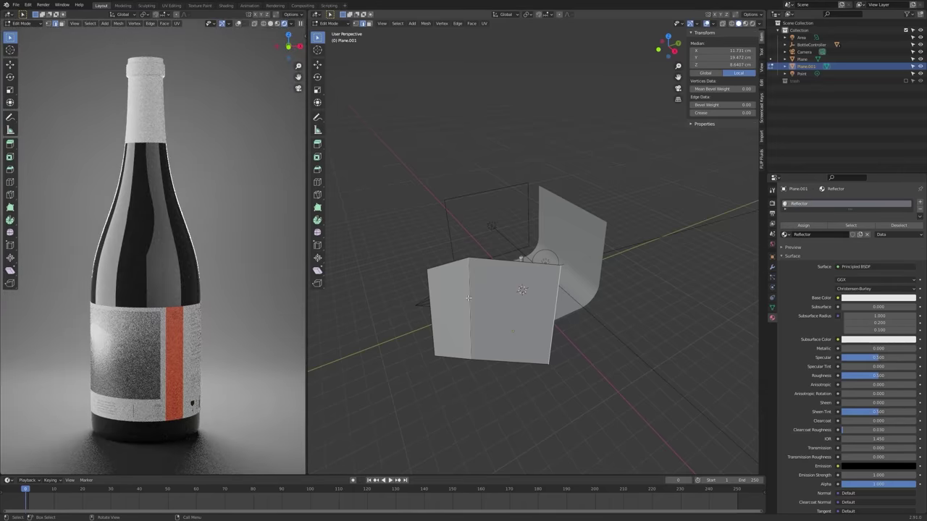
{"action": "key", "text": "s"}
{"action": "left_click", "coordinate": [560, 309]}
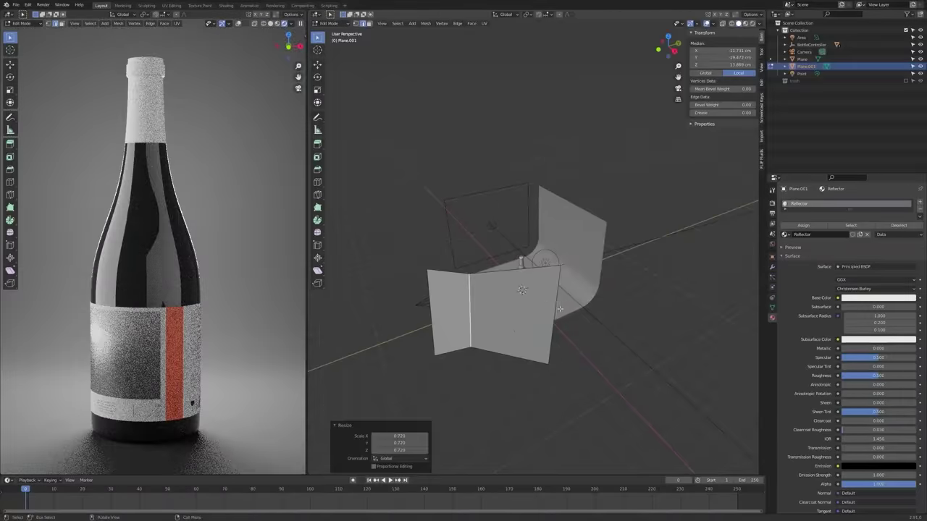
- Extrude the reflector's other free vertical edge about 36.2 cm along Y to add a third section
{"action": "left_click", "coordinate": [558, 309]}
{"action": "middle_click_drag", "start_coordinate": [559, 309], "coordinate": [528, 299]}
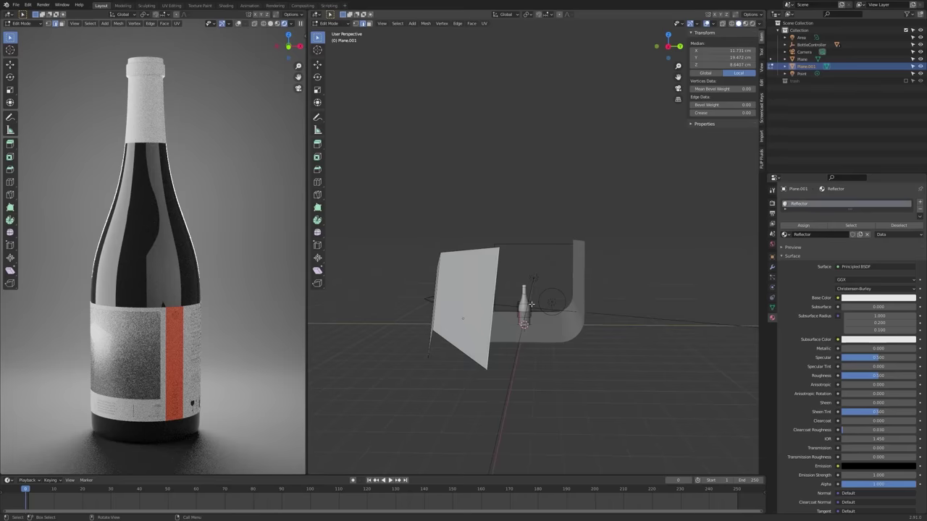
{"action": "key", "text": "e"}
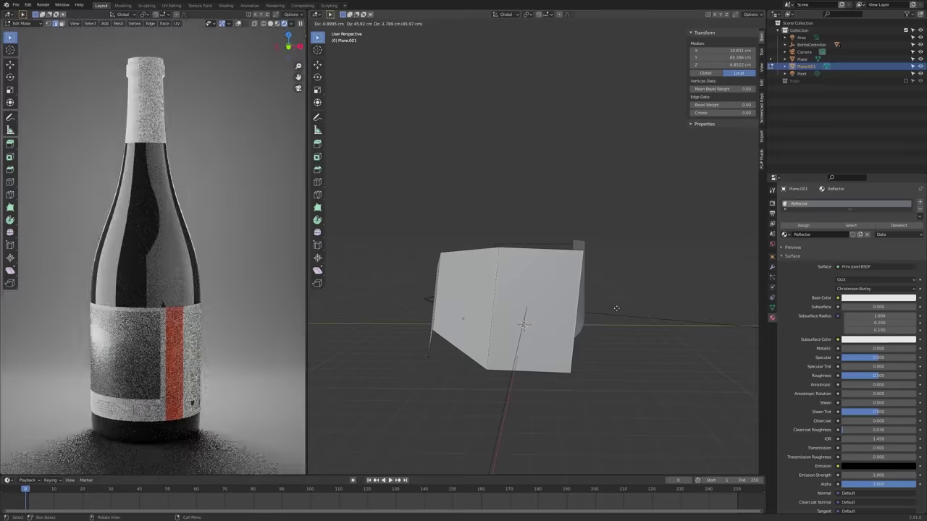
{"action": "left_click", "coordinate": [599, 310]}
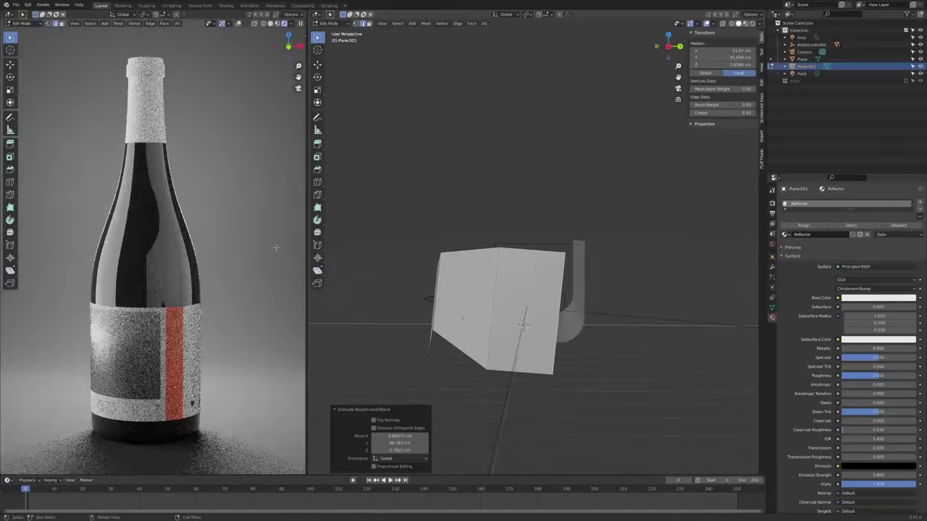
{"action": "key", "text": "Tab"}
- Move the bottom vertex where the new third section meets the reflector along Z
{"action": "middle_click_drag", "start_coordinate": [506, 330], "coordinate": [534, 354]}
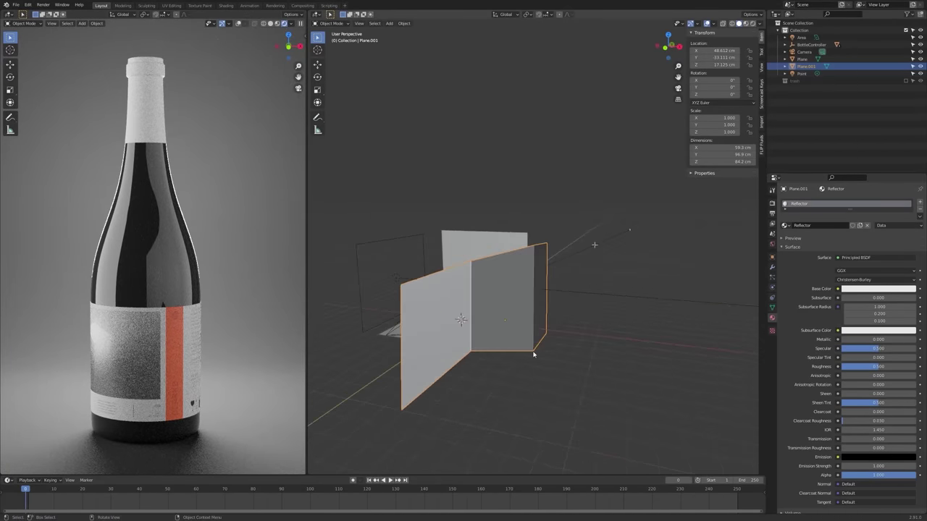
{"action": "key", "text": "Tab"}
{"action": "left_click", "coordinate": [479, 348]}
{"action": "key", "text": "g"}
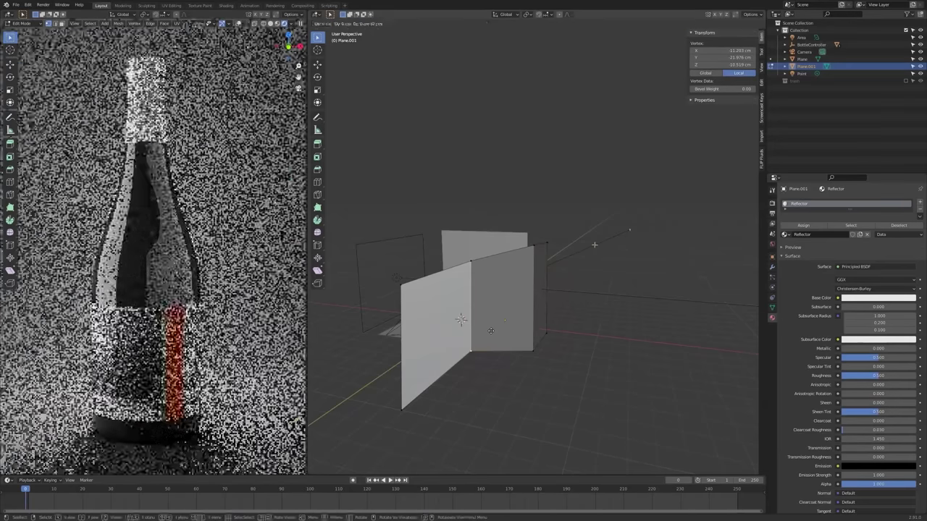
{"action": "key", "text": "z"}
{"action": "left_click", "coordinate": [493, 363]}
{"action": "key", "text": "Tab"}
- Apply smooth shading to the reflector panel
{"action": "middle_click_drag", "start_coordinate": [479, 359], "coordinate": [561, 339]}
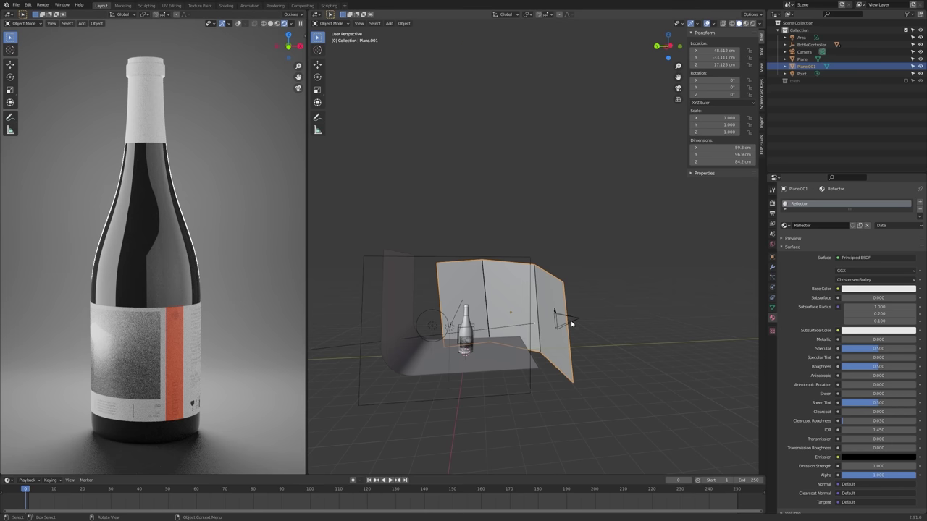
{"action": "middle_click_drag", "start_coordinate": [571, 324], "coordinate": [552, 292]}
{"action": "right_click", "coordinate": [551, 292]}
{"action": "left_click", "coordinate": [551, 290]}
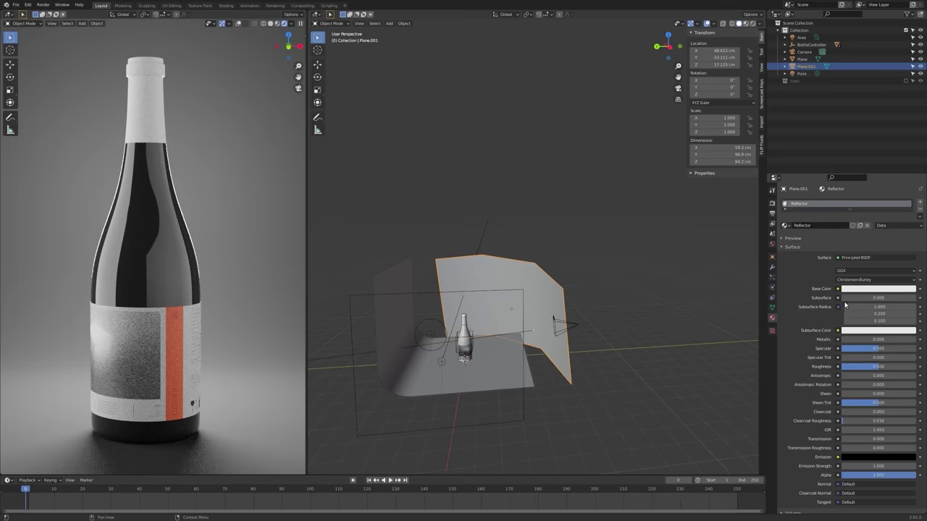
- Try a saturated yellow base color on the Reflector material to check its effect on the bottle
{"action": "left_click", "coordinate": [870, 290]}
{"action": "mouse_move", "coordinate": [878, 216]}
{"action": "left_mouse_down"}
{"action": "mouse_move", "coordinate": [874, 236]}
{"action": "mouse_move", "coordinate": [896, 232]}
{"action": "mouse_move", "coordinate": [870, 237]}
{"action": "mouse_move", "coordinate": [853, 222]}
{"action": "left_mouse_up"}
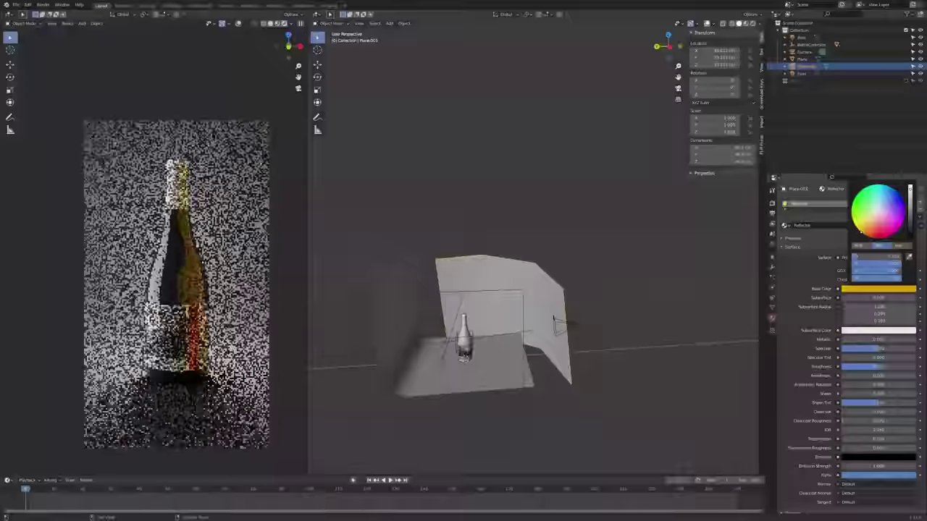
{"action": "left_click_drag", "start_coordinate": [854, 222], "coordinate": [857, 228]}
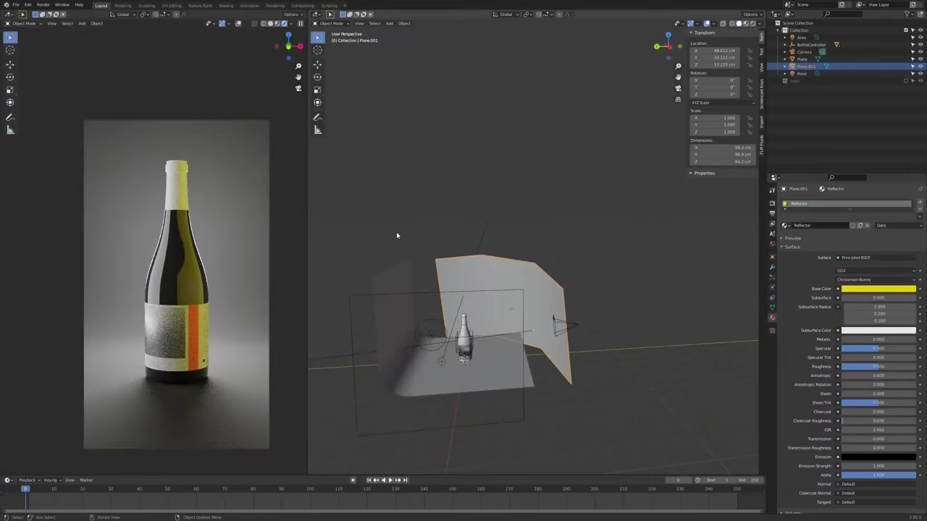
- Set the Reflector material's base color to pure white
{"action": "left_click", "coordinate": [853, 289]}
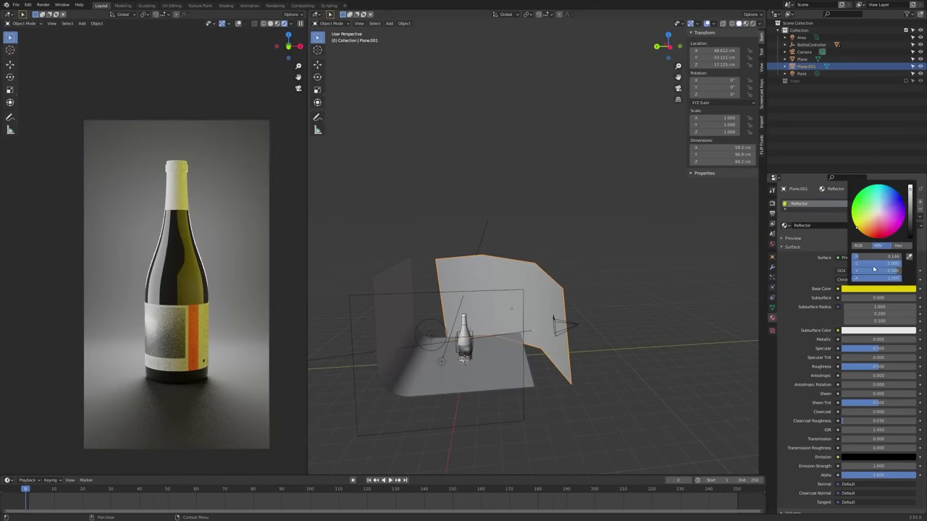
{"action": "mouse_move", "coordinate": [873, 265]}
{"action": "left_mouse_down"}
{"action": "mouse_move", "coordinate": [862, 268]}
{"action": "mouse_move", "coordinate": [902, 272]}
{"action": "left_mouse_up"}
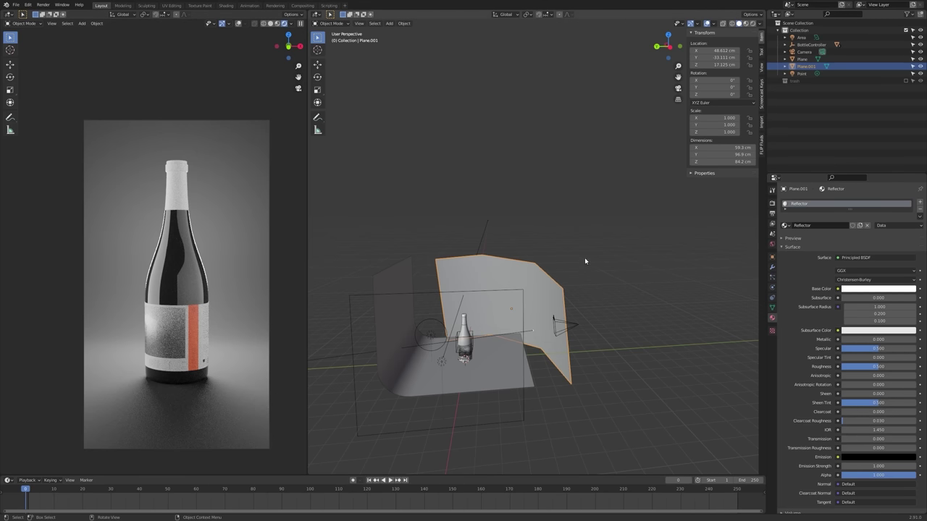
- Try raising the point light behind the bottle along Z
{"action": "middle_click_drag", "start_coordinate": [464, 296], "coordinate": [441, 344]}
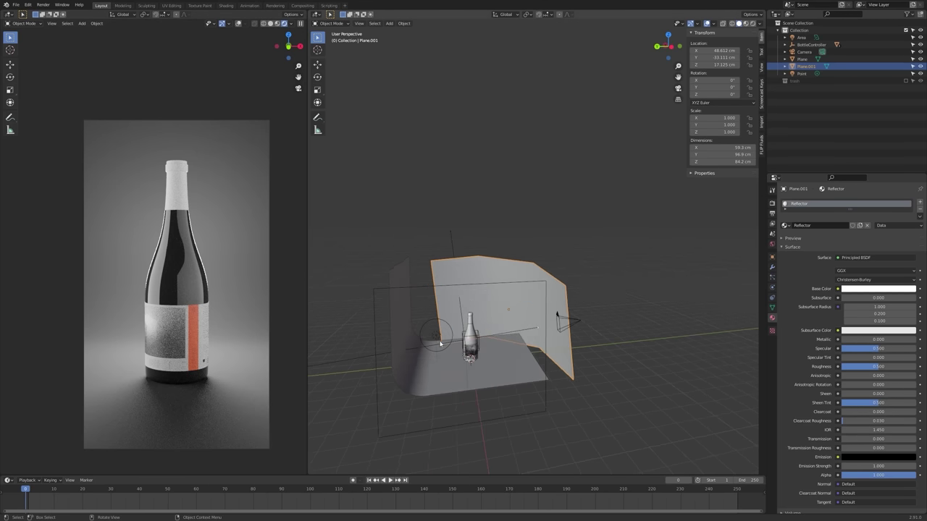
{"action": "left_click", "coordinate": [435, 343]}
{"action": "key", "text": "g"}
{"action": "key", "text": "z"}
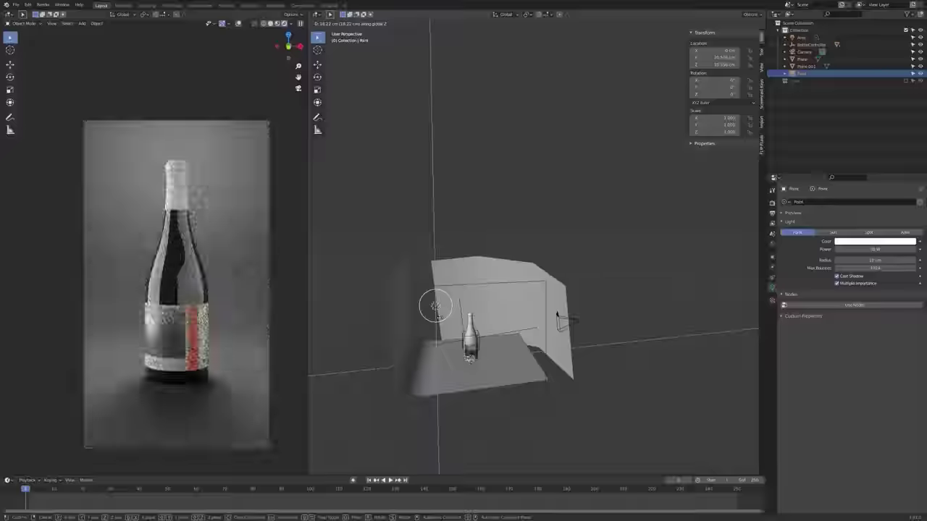
{"action": "left_click", "coordinate": [443, 323]}
- Duplicate the side area light and place the copy above the set, about 57.7 cm higher
{"action": "middle_click_drag", "start_coordinate": [448, 332], "coordinate": [418, 374]}
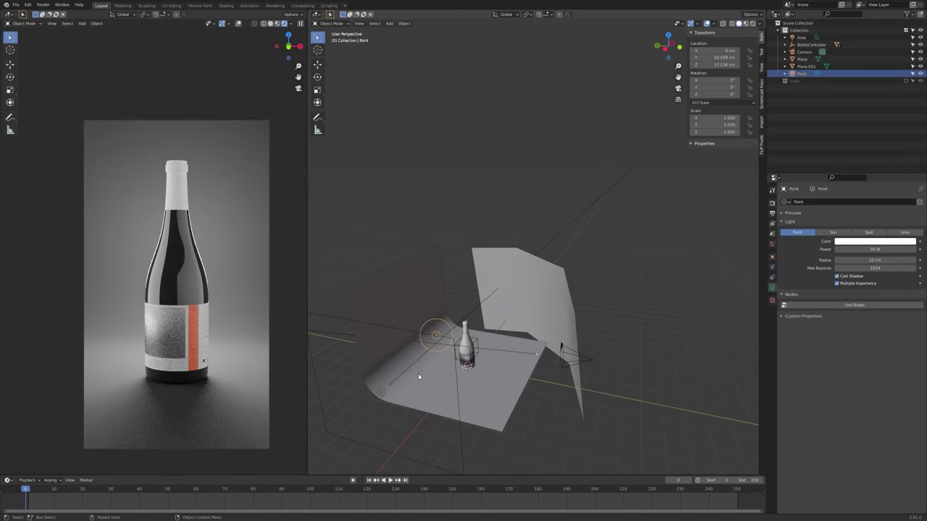
{"action": "left_click", "coordinate": [378, 390]}
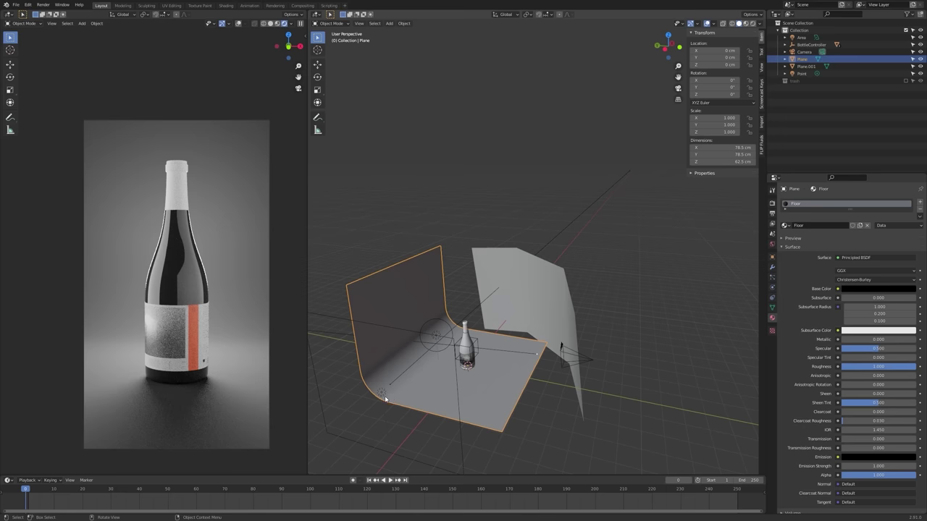
{"action": "left_click", "coordinate": [383, 396]}
{"action": "middle_click_drag", "start_coordinate": [383, 396], "coordinate": [447, 373]}
{"action": "key", "text": "shift+d"}
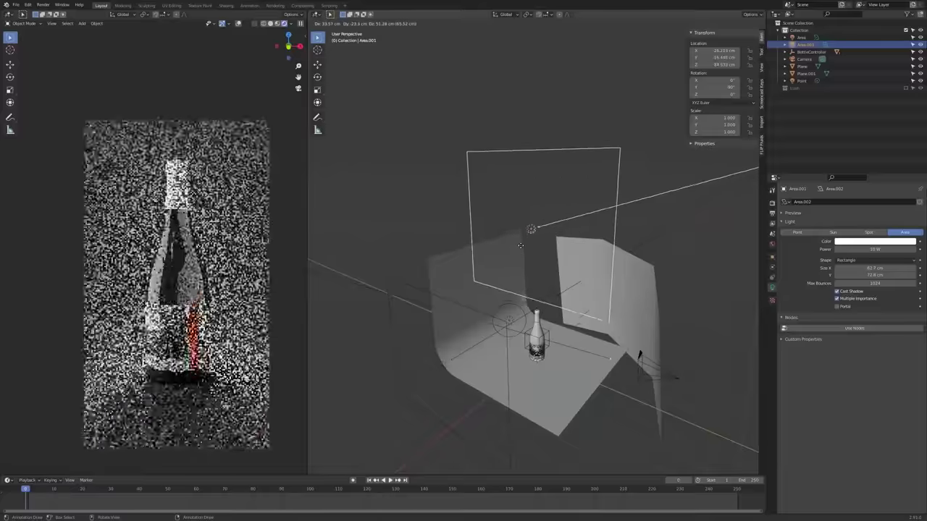
{"action": "left_click", "coordinate": [523, 249]}
- Clear the duplicated area light's rotation so it points straight down
{"action": "middle_click_drag", "start_coordinate": [552, 259], "coordinate": [535, 284]}
{"action": "scroll", "coordinate": [535, 286], "scroll_direction": "down", "scroll_amount": 2}
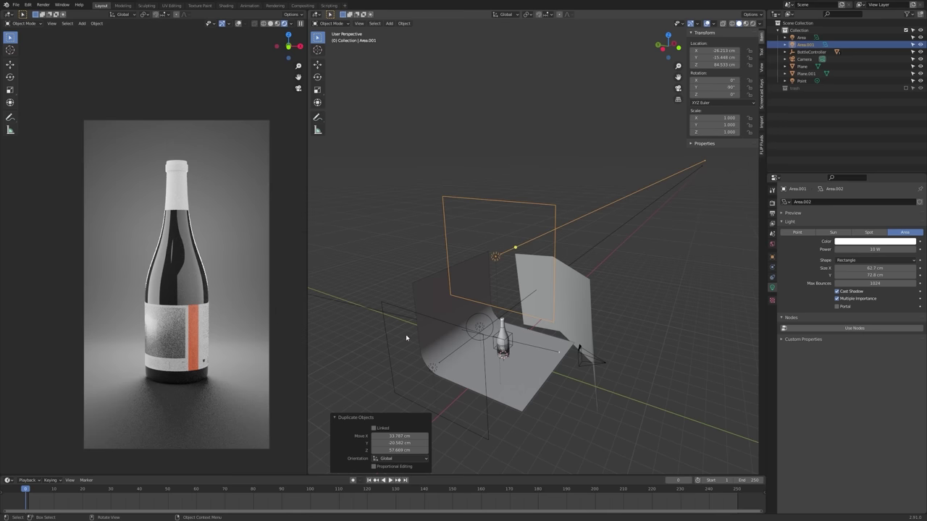
{"action": "middle_click_drag", "start_coordinate": [500, 327], "coordinate": [530, 367]}
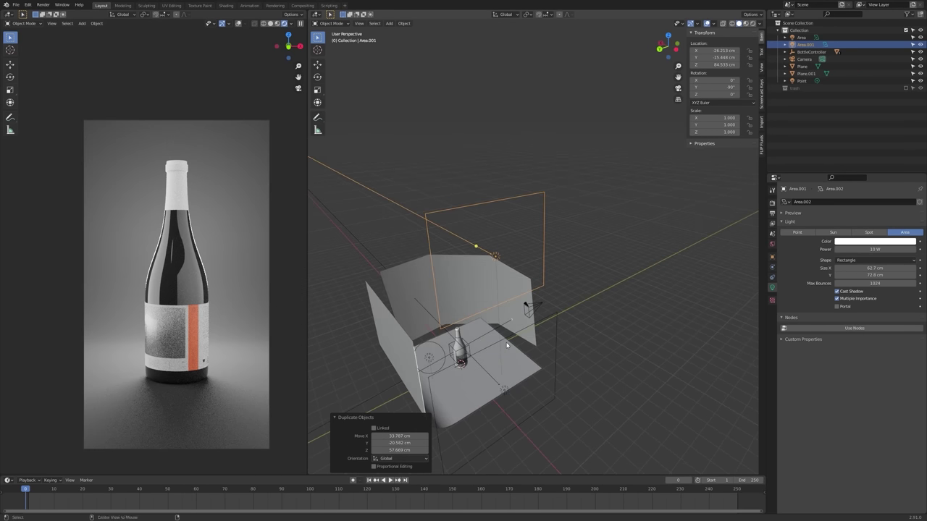
{"action": "key", "text": "alt+r"}
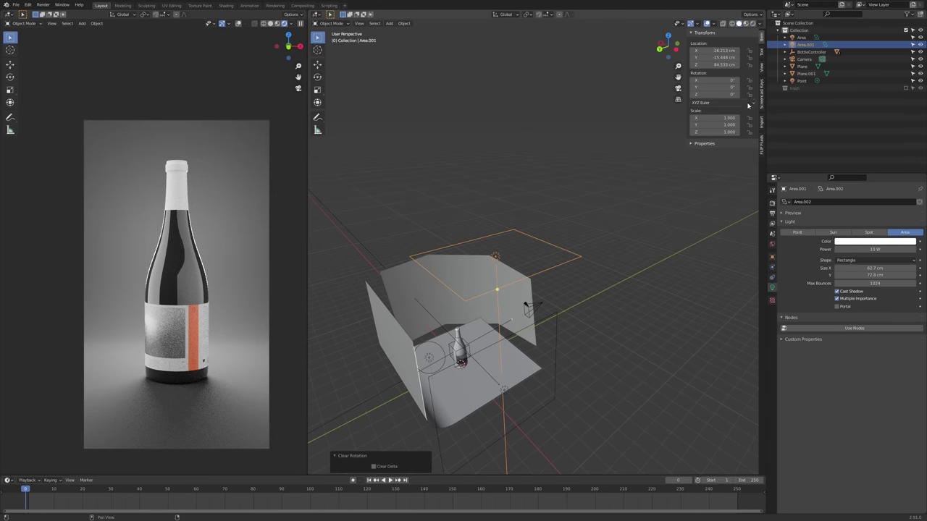
{"action": "left_click", "coordinate": [760, 93]}
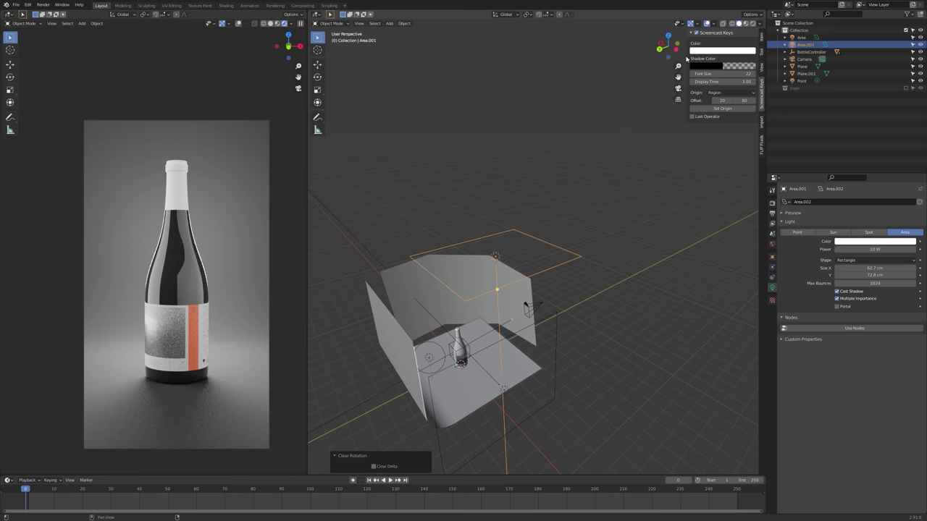
{"action": "scroll", "coordinate": [550, 215], "scroll_direction": "down", "scroll_amount": 1}
{"action": "scroll", "coordinate": [579, 203], "scroll_direction": "up", "scroll_amount": 1}
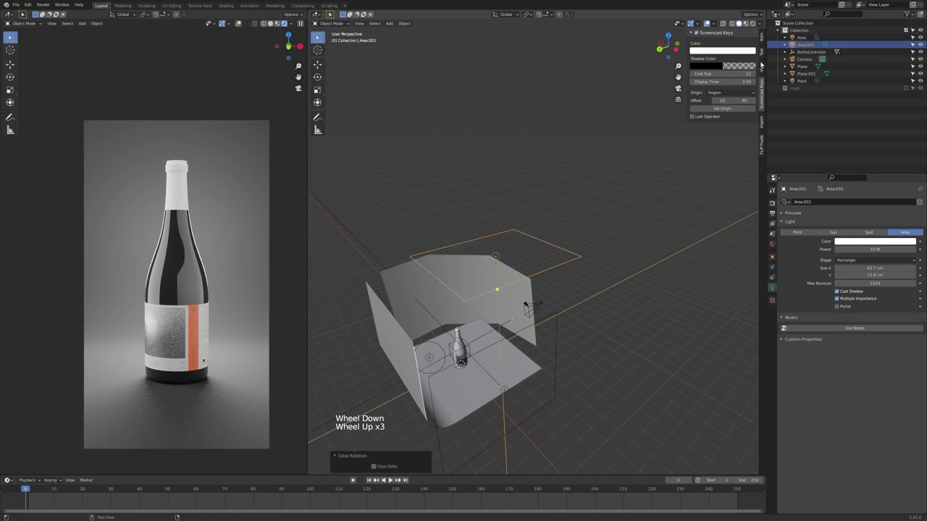
{"action": "scroll", "coordinate": [761, 65], "scroll_direction": "up", "scroll_amount": 3}
- Move the duplicated area light directly over the bottle, at a height of about 42.3 cm in Z
{"action": "middle_click_drag", "start_coordinate": [568, 276], "coordinate": [604, 275]}
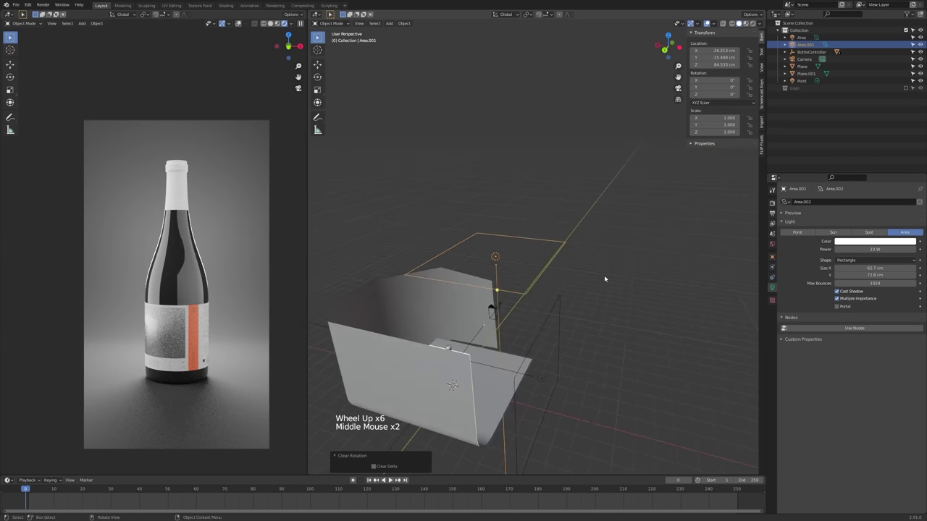
{"action": "key", "text": "g"}
{"action": "left_click", "coordinate": [540, 314]}
{"action": "middle_click_drag", "start_coordinate": [540, 314], "coordinate": [507, 323]}
{"action": "key", "text": "g"}
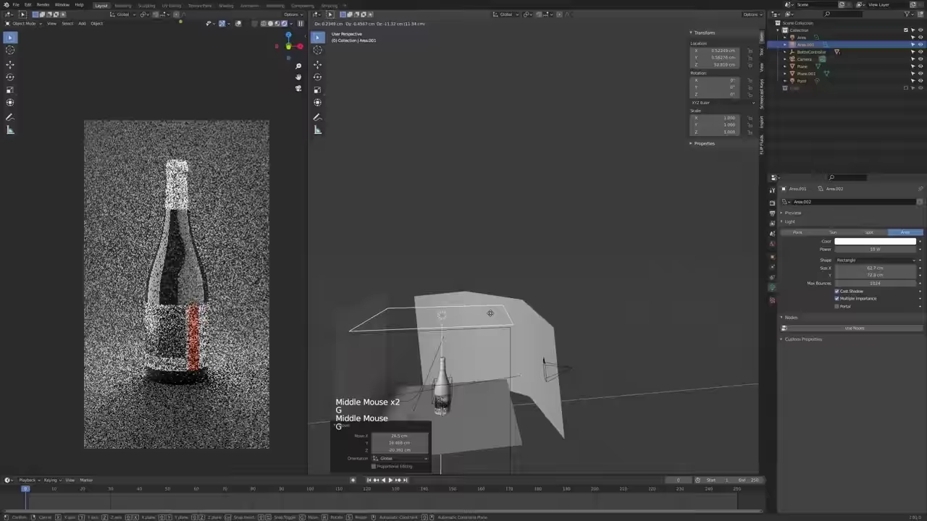
{"action": "left_click", "coordinate": [494, 330]}
- Change the overhead area light's shape to Disk
{"action": "middle_click_drag", "start_coordinate": [555, 285], "coordinate": [560, 285]}
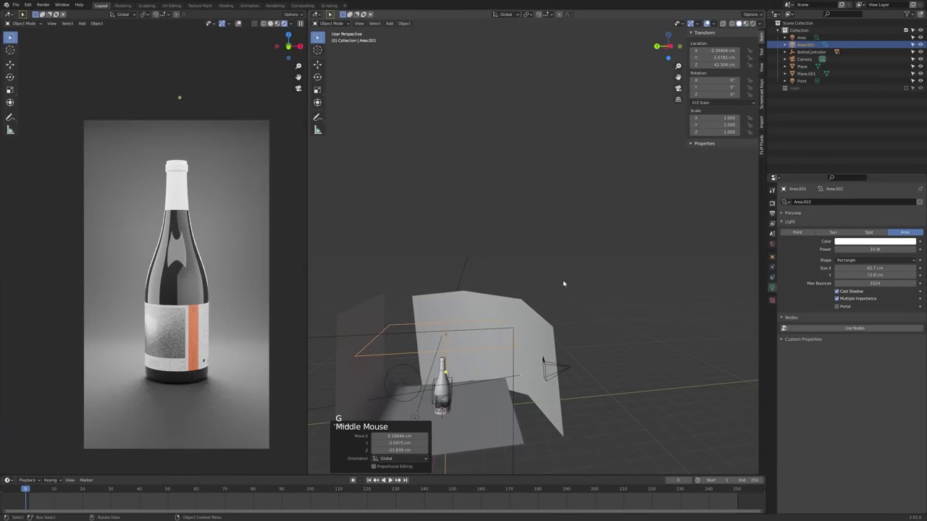
{"action": "left_click", "coordinate": [877, 260]}
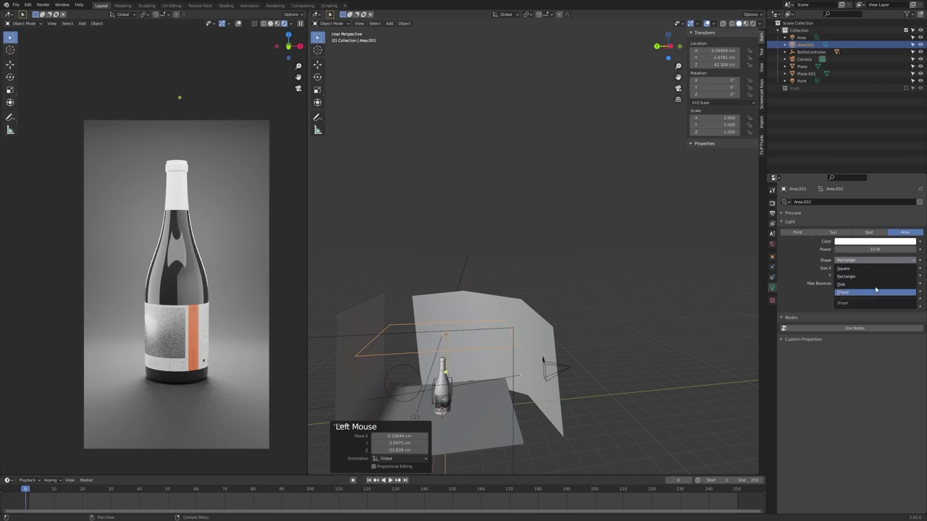
{"action": "left_click", "coordinate": [874, 284]}
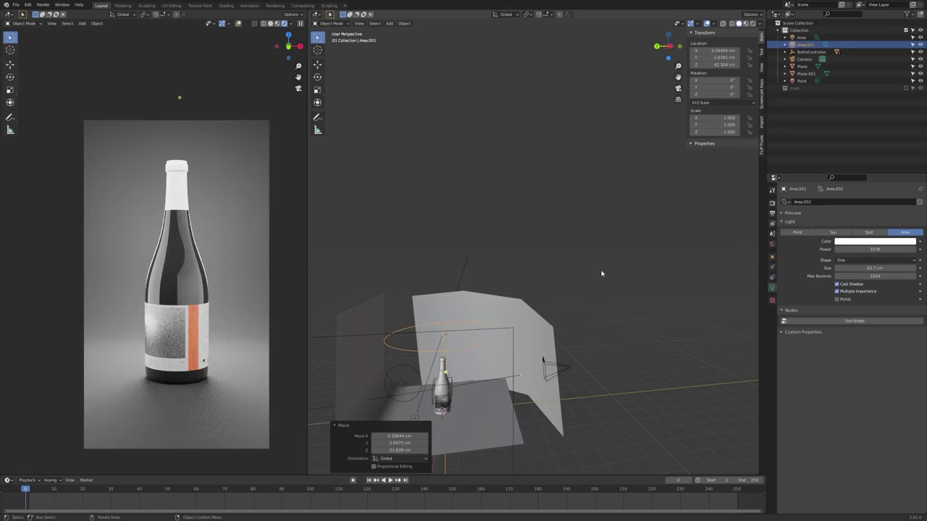
- Shrink the overhead disk light to about 22.7 cm and move it along Y to about 9.1 cm
{"action": "middle_click_drag", "start_coordinate": [623, 271], "coordinate": [638, 289]}
{"action": "left_click_drag", "start_coordinate": [886, 249], "coordinate": [874, 268], "text": "shift"}
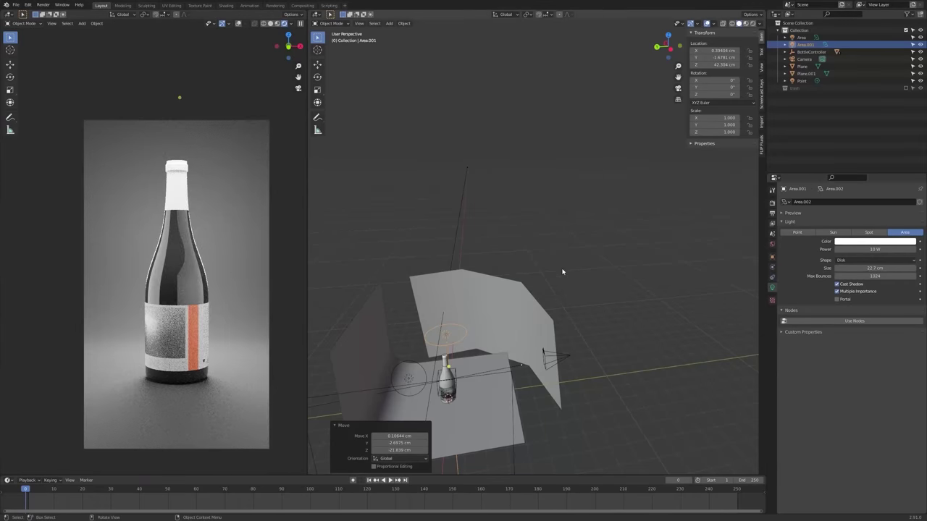
{"action": "key", "text": "g"}
{"action": "key", "text": "y"}
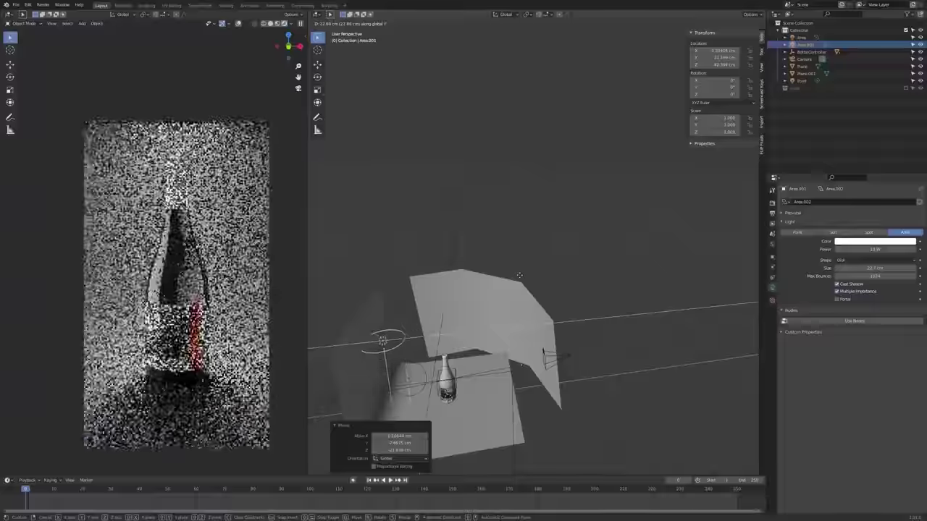
{"action": "left_click", "coordinate": [562, 275]}
- Tilt the overhead area light to about -10.2° around the X axis
{"action": "middle_click_drag", "start_coordinate": [565, 276], "coordinate": [578, 278]}
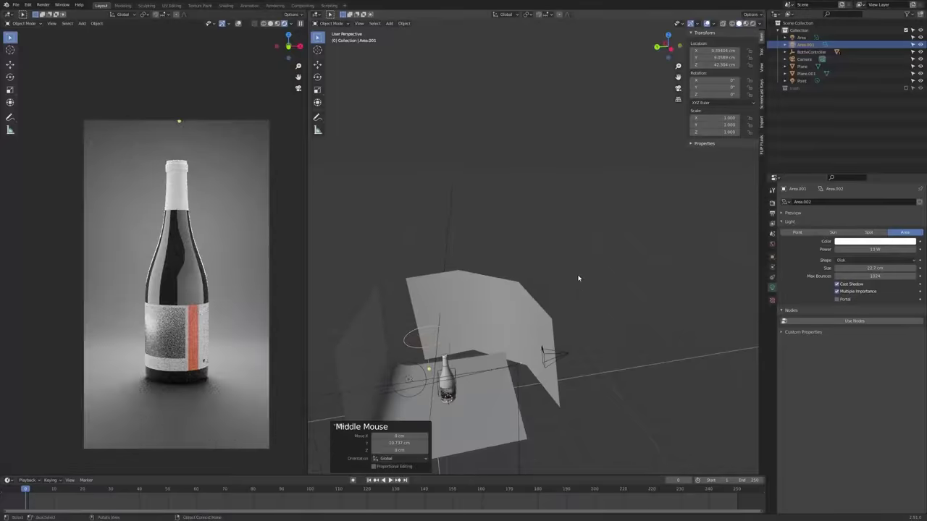
{"action": "key", "text": "r"}
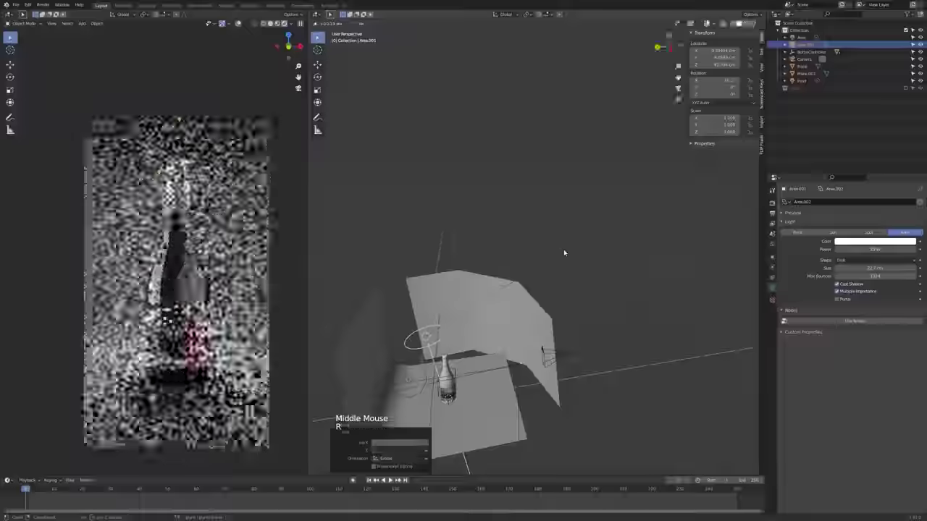
{"action": "left_click", "coordinate": [564, 253]}
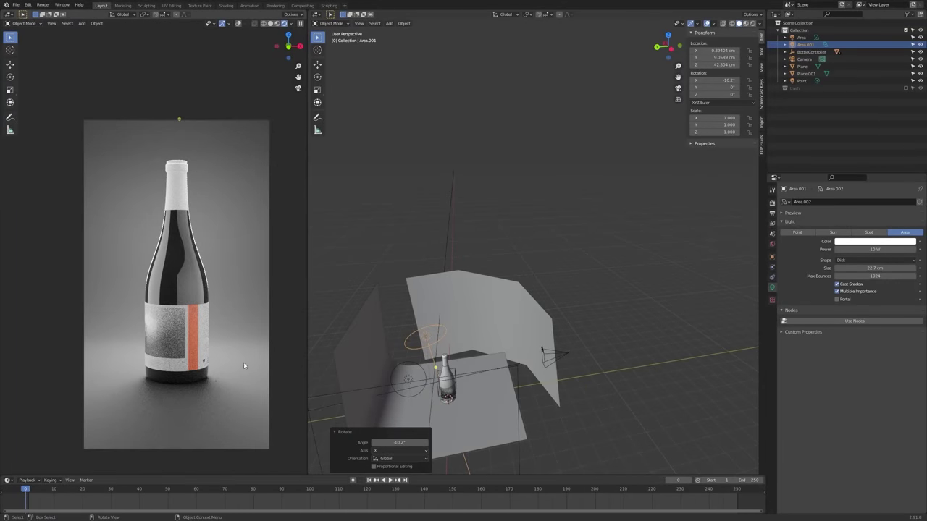
- Raise the overhead area light to about 51.5 cm in Z and shift it to about 6.4 cm in Y
{"action": "middle_click_drag", "start_coordinate": [474, 314], "coordinate": [477, 304]}
{"action": "key", "text": "g"}
{"action": "key", "text": "z"}
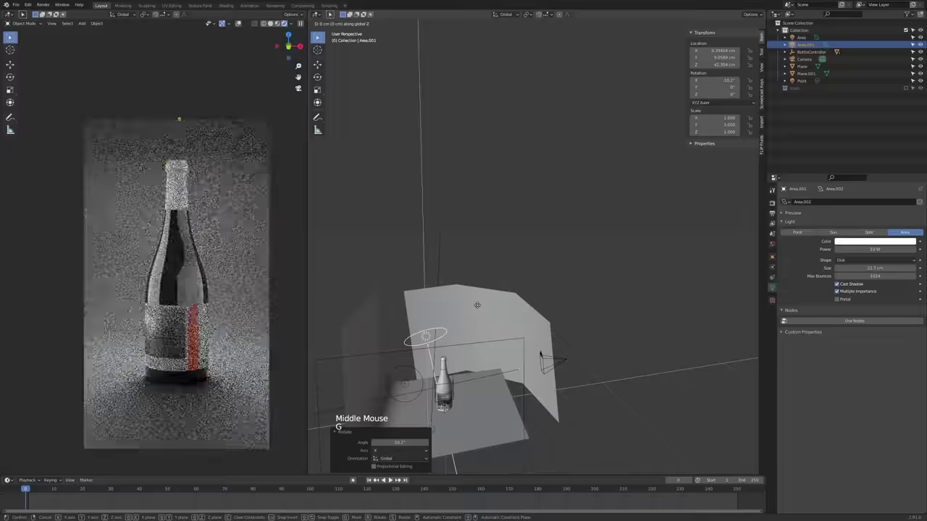
{"action": "left_click", "coordinate": [476, 288]}
{"action": "key", "text": "g"}
{"action": "key", "text": "y"}
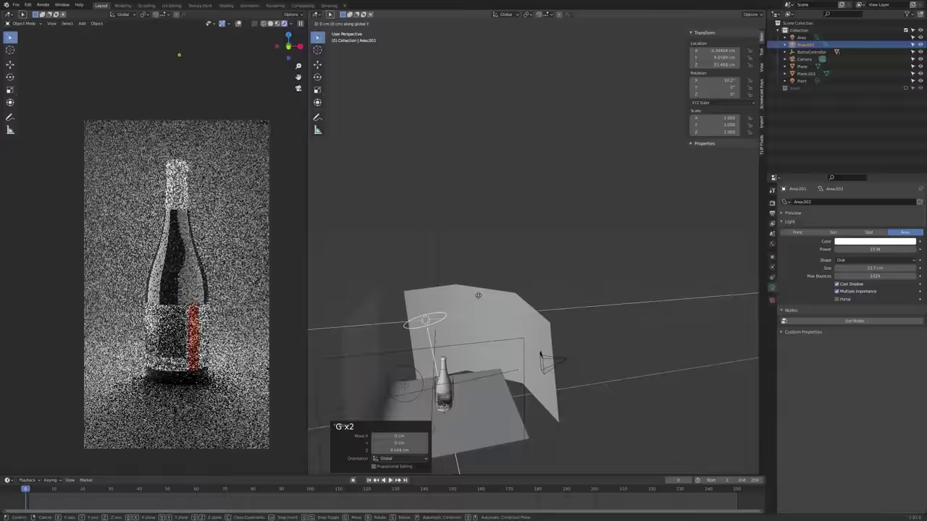
{"action": "left_click", "coordinate": [481, 297]}
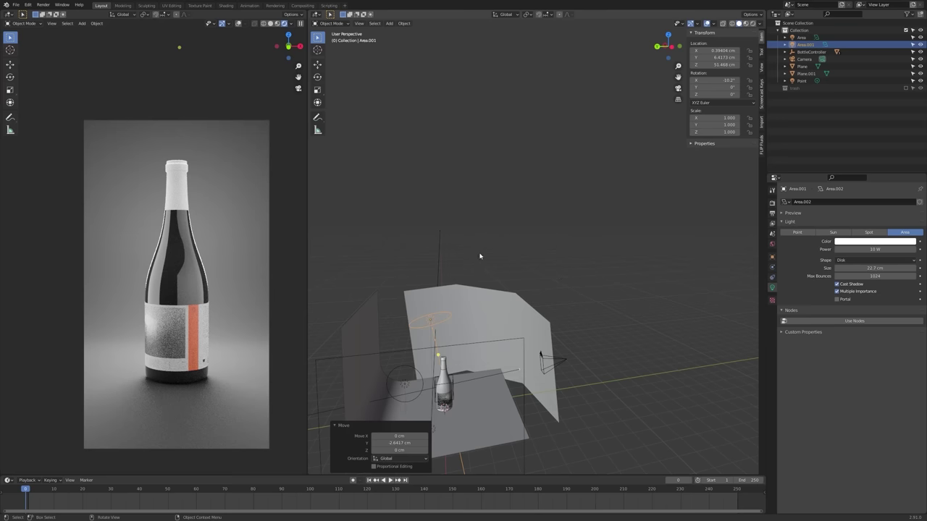
- Save the scene file
{"action": "middle_click_drag", "start_coordinate": [487, 272], "coordinate": [520, 323]}
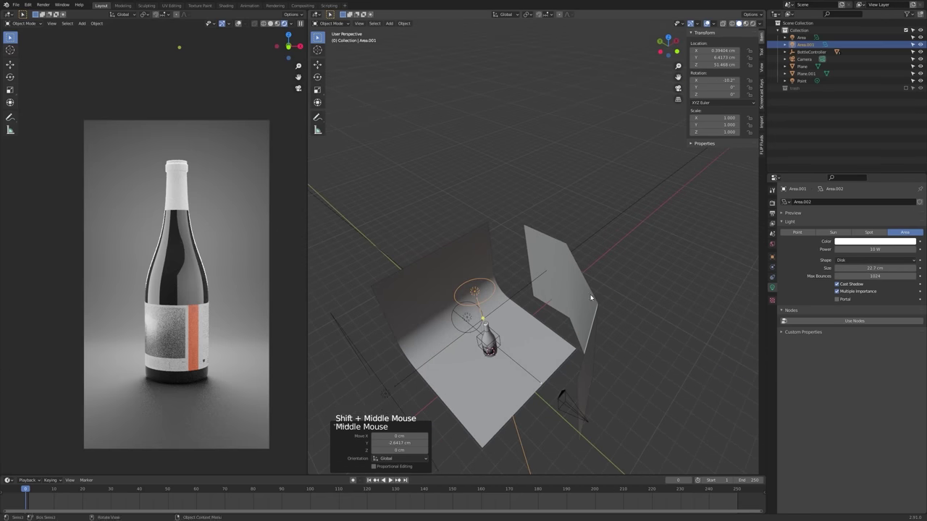
{"action": "key", "text": "ctrl+s"}
- Try to change the overhead area light's shape to Ellipse and adjust it in the viewport
{"action": "left_click", "coordinate": [872, 260]}
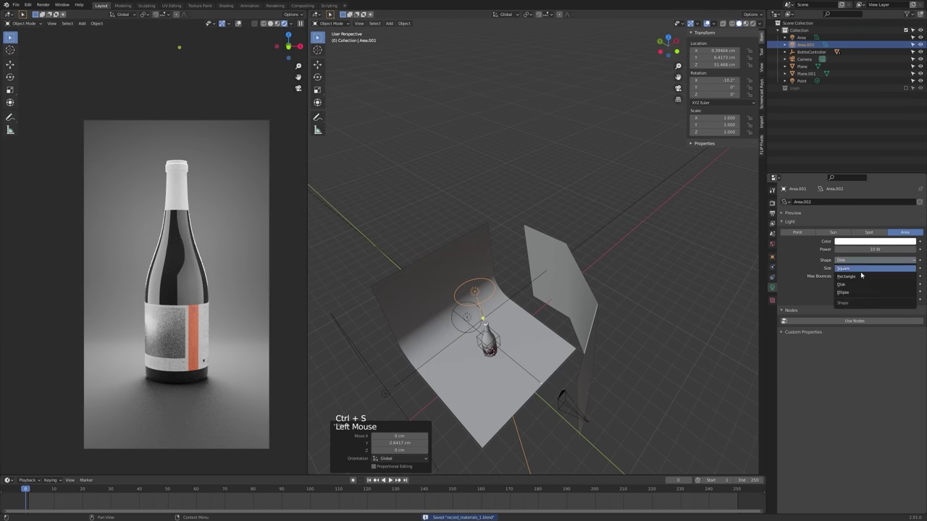
{"action": "left_click", "coordinate": [857, 293]}
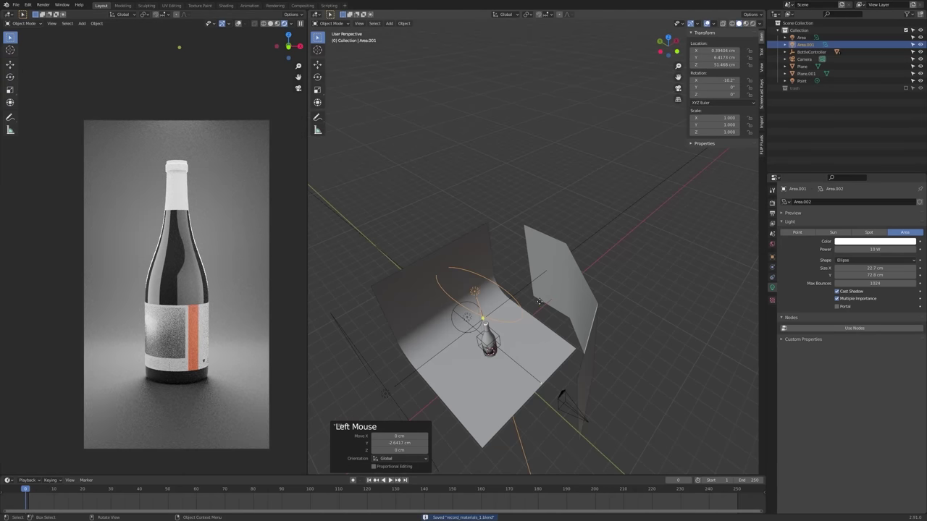
{"action": "left_click_drag", "start_coordinate": [537, 304], "coordinate": [531, 288]}
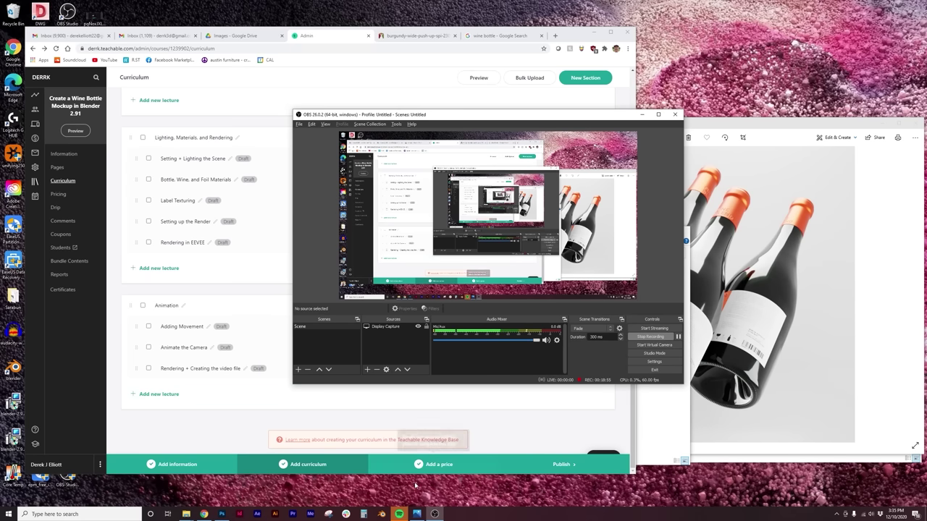
- Relaunch Blender with record_materials_1.blend and switch its window to full screen
{"action": "left_click", "coordinate": [383, 514]}
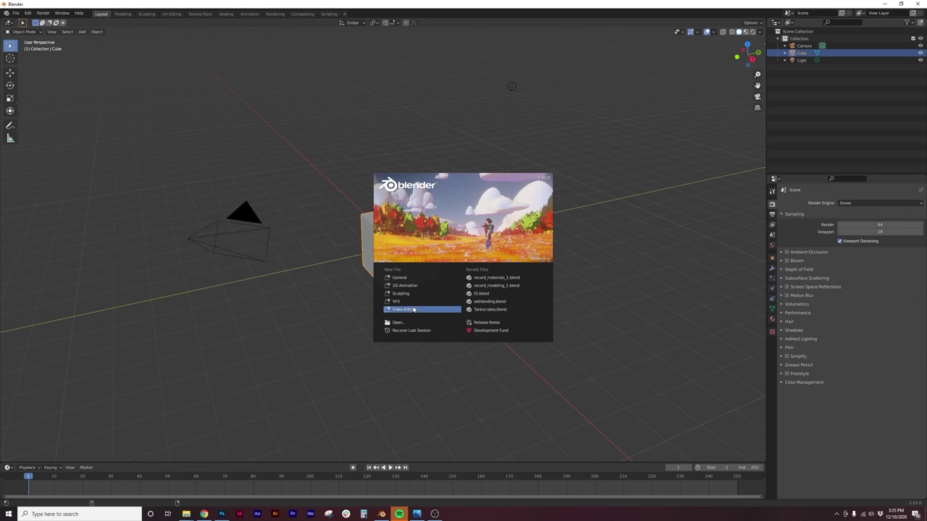
{"action": "left_click", "coordinate": [498, 280]}
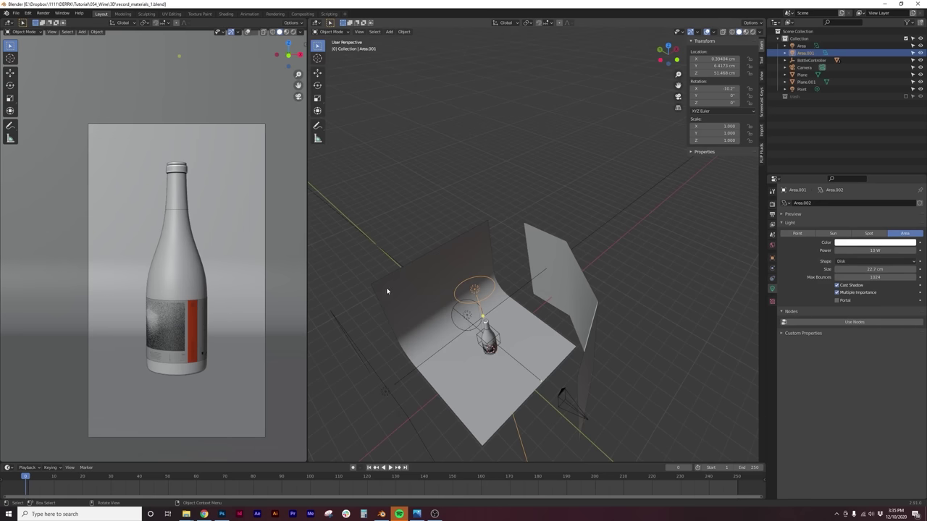
{"action": "left_click", "coordinate": [62, 13]}
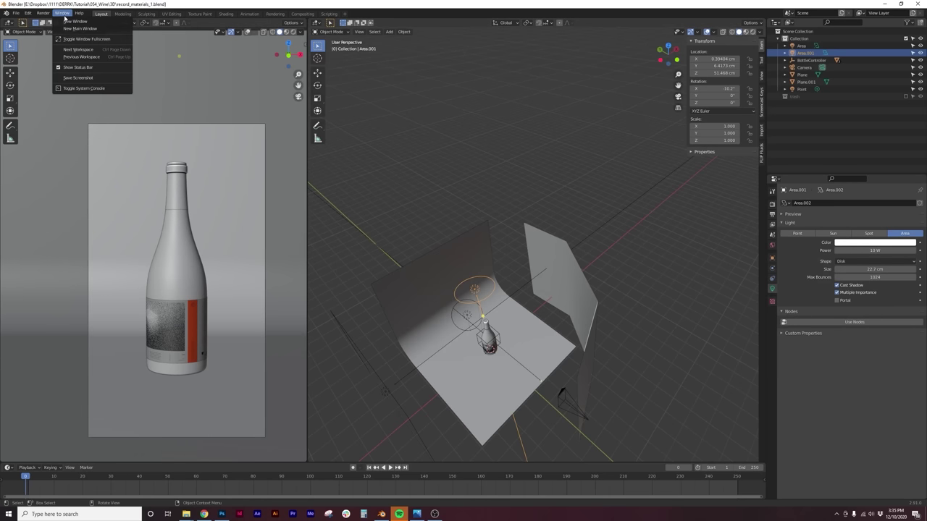
{"action": "left_click", "coordinate": [73, 38]}
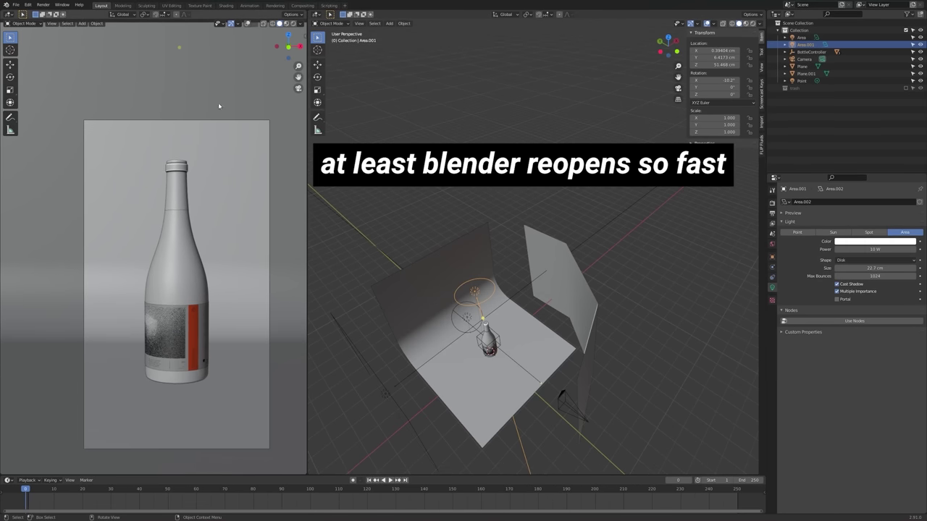
- Change the overhead light to an Ellipse of about 50.7 by 22.8 cm and display the camera view in rendered shading
{"action": "middle_click_drag", "start_coordinate": [484, 298], "coordinate": [574, 287]}
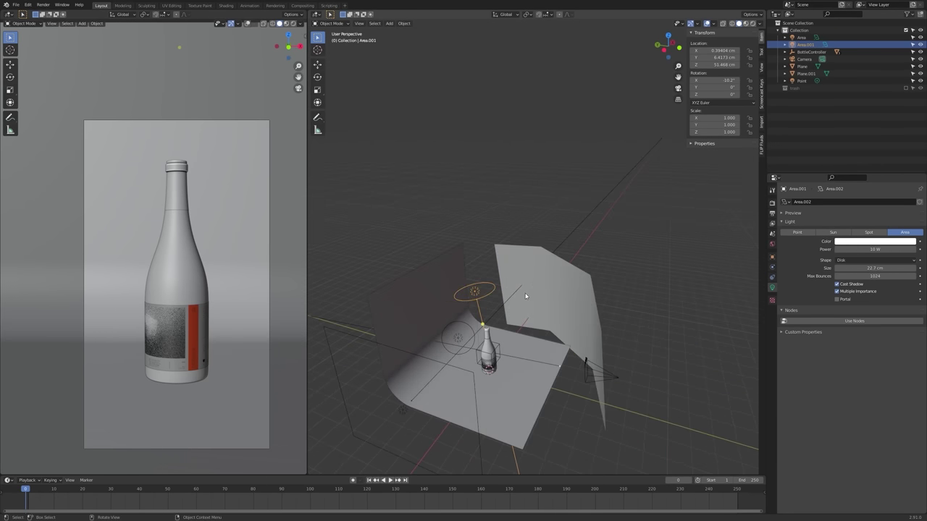
{"action": "left_click", "coordinate": [874, 259]}
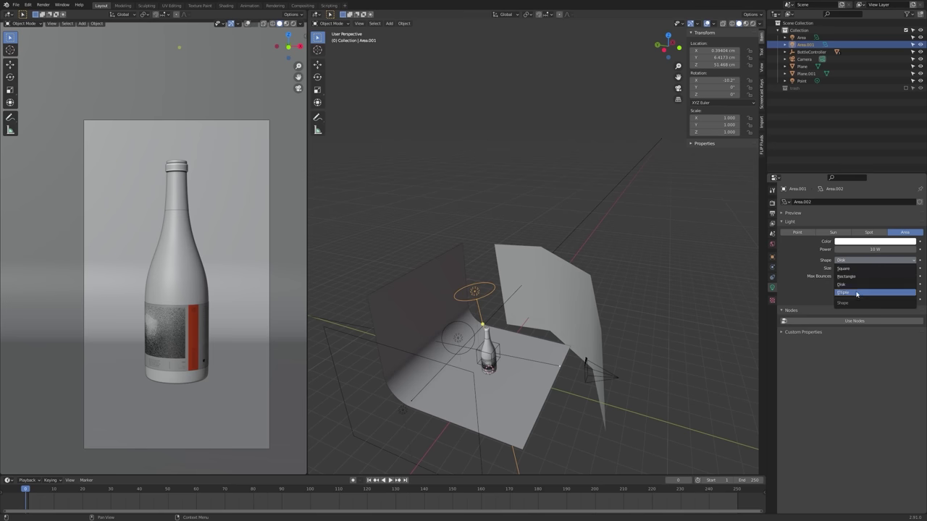
{"action": "left_click", "coordinate": [865, 293]}
{"action": "mouse_move", "coordinate": [866, 268]}
{"action": "left_mouse_down"}
{"action": "mouse_move", "coordinate": [847, 269]}
{"action": "mouse_move", "coordinate": [905, 268]}
{"action": "mouse_move", "coordinate": [848, 275]}
{"action": "mouse_move", "coordinate": [874, 275]}
{"action": "mouse_move", "coordinate": [863, 268]}
{"action": "left_mouse_up"}
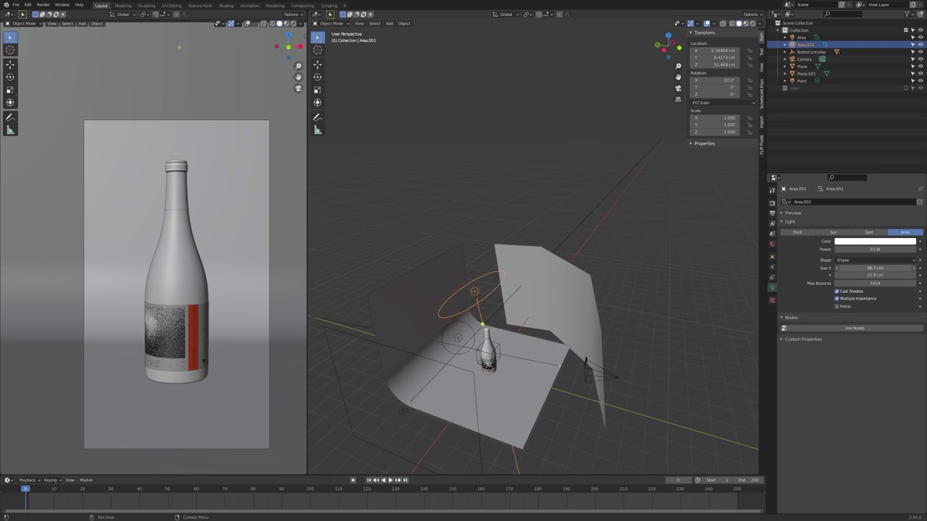
{"action": "left_click", "coordinate": [289, 23]}
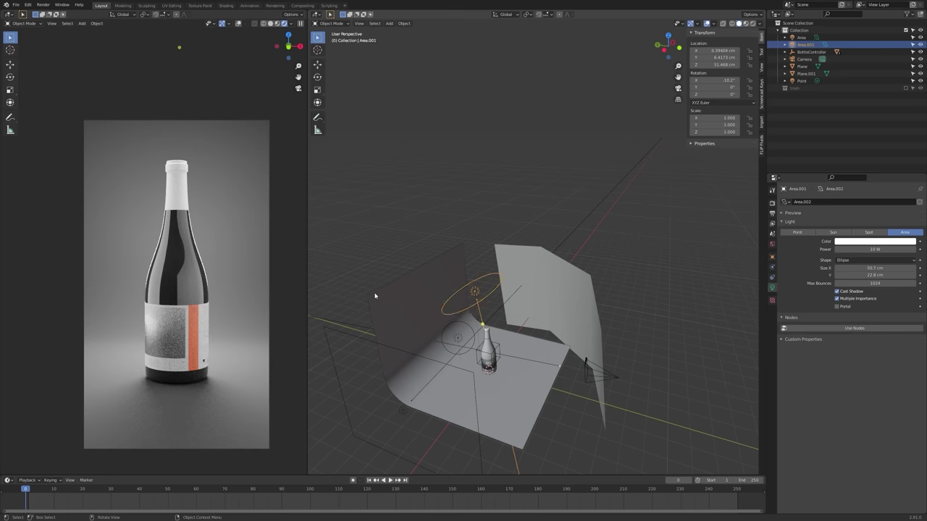
{"action": "key", "text": "g"}
{"action": "key", "text": "z"}
{"action": "left_click", "coordinate": [585, 268]}
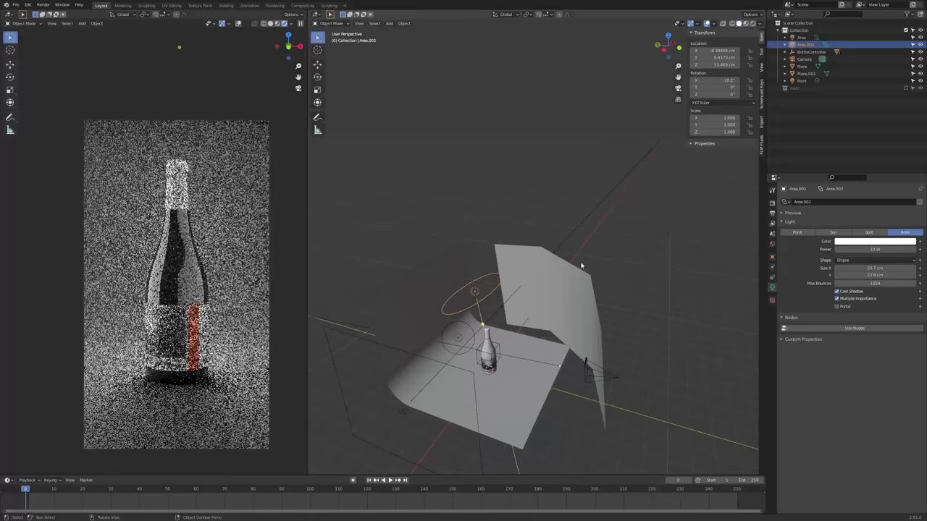
- Toggle the overhead area light's visibility to compare its effect on the bottle, leaving it hidden
{"action": "left_click", "coordinate": [919, 44]}
{"action": "left_click", "coordinate": [920, 45]}
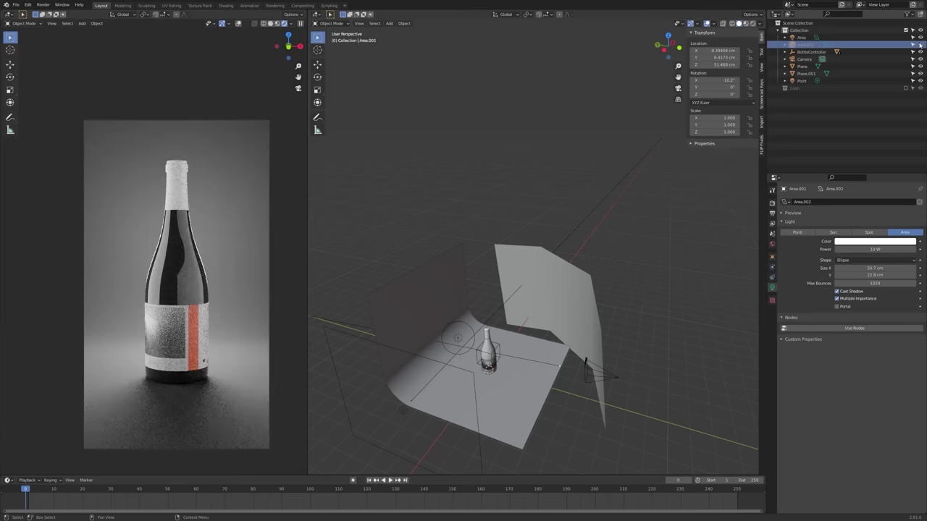
{"action": "left_click", "coordinate": [920, 45]}
{"action": "left_click", "coordinate": [920, 45]}
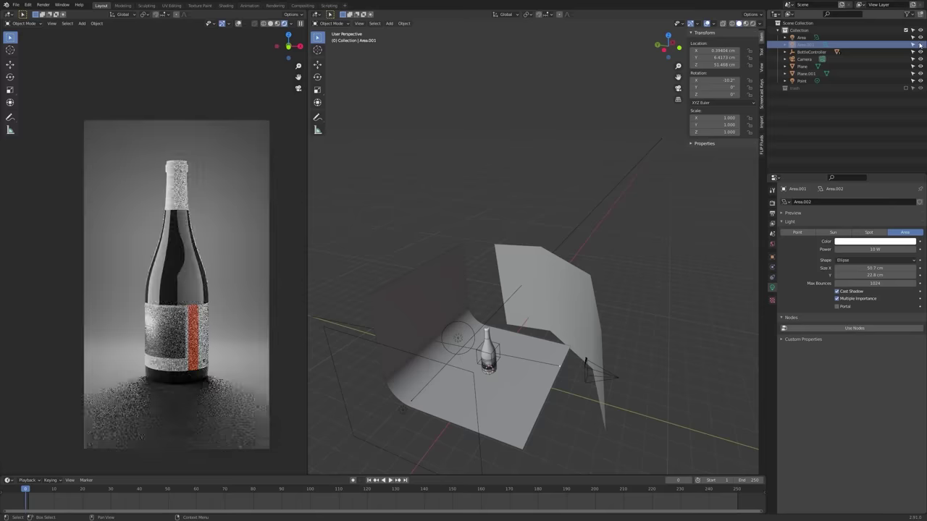
- Toggle the side area light and the back point light to compare their contributions, leaving the side light hidden
{"action": "left_click", "coordinate": [464, 370]}
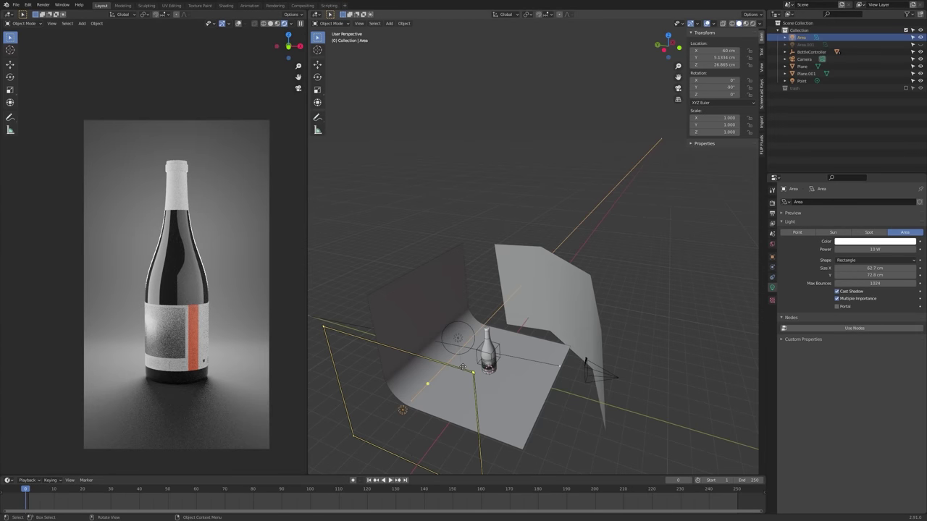
{"action": "left_click", "coordinate": [919, 52]}
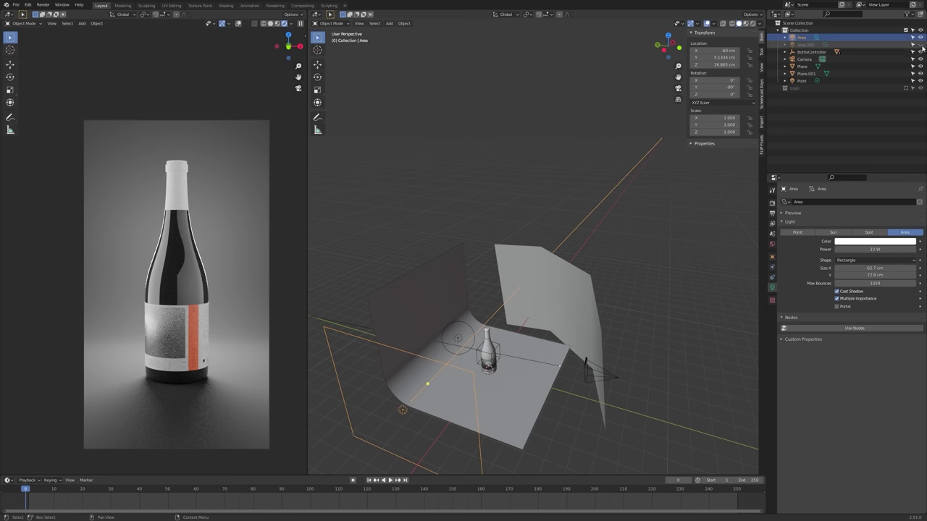
{"action": "left_click", "coordinate": [920, 37]}
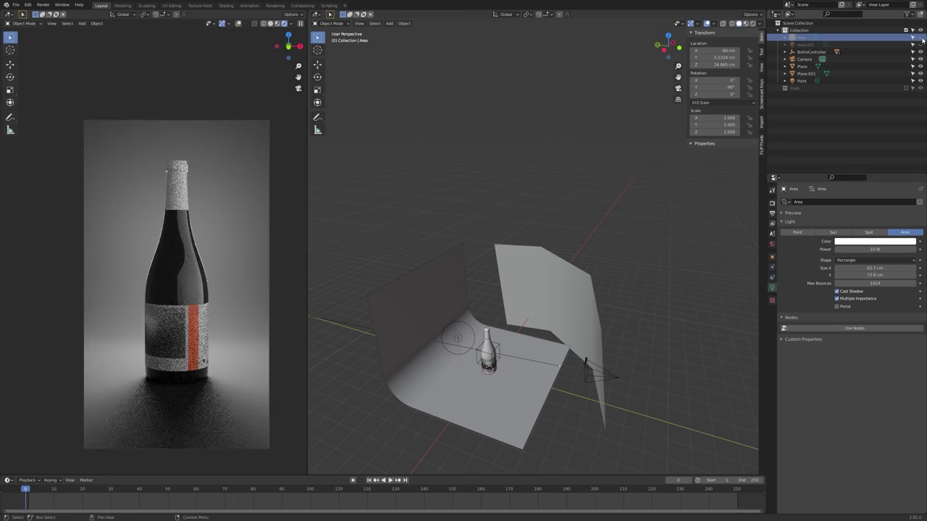
{"action": "left_click", "coordinate": [920, 82]}
{"action": "left_click", "coordinate": [920, 81]}
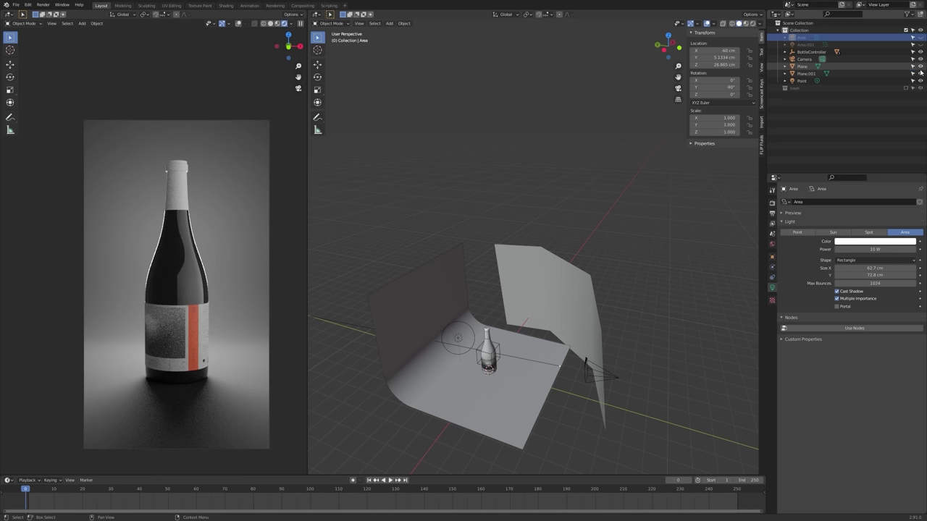
{"action": "left_click", "coordinate": [920, 37]}
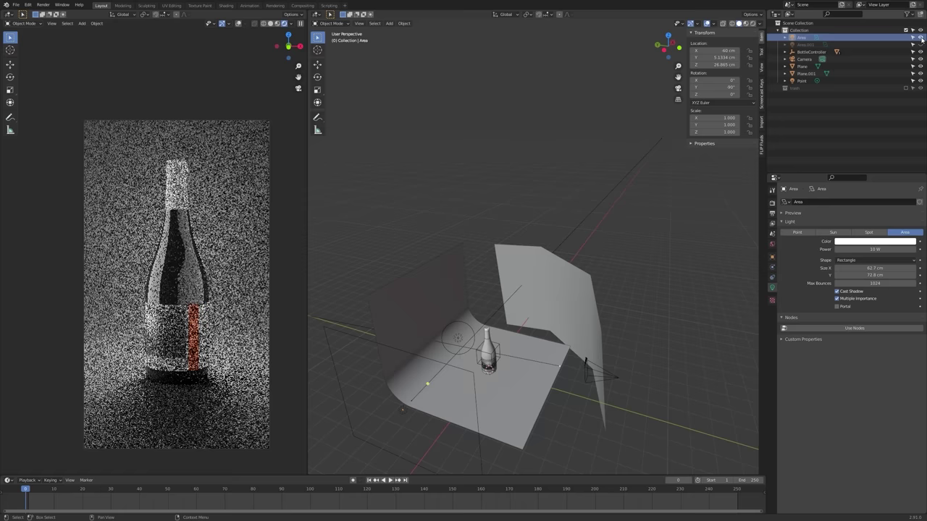
{"action": "left_click", "coordinate": [921, 37]}
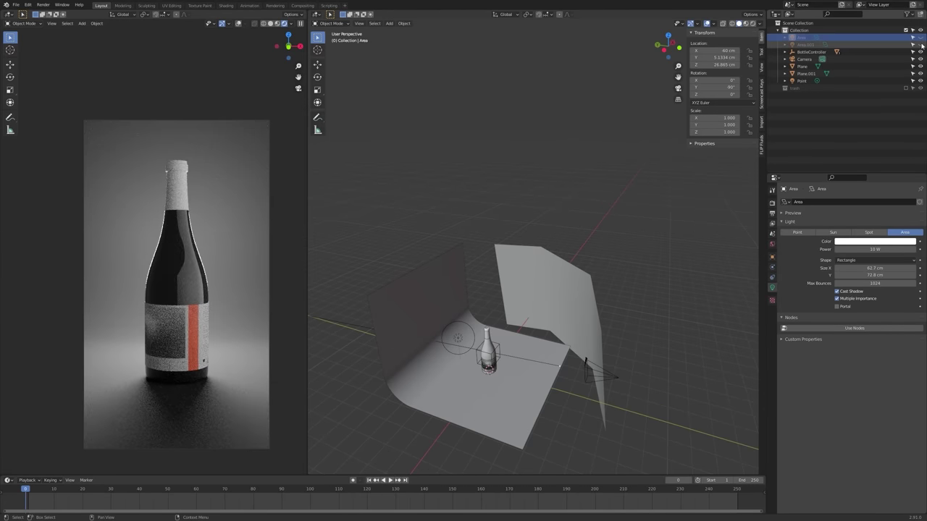
- Toggle the overhead area light with the side light hidden to compare its effect, leaving the overhead light visible
{"action": "left_click", "coordinate": [920, 45]}
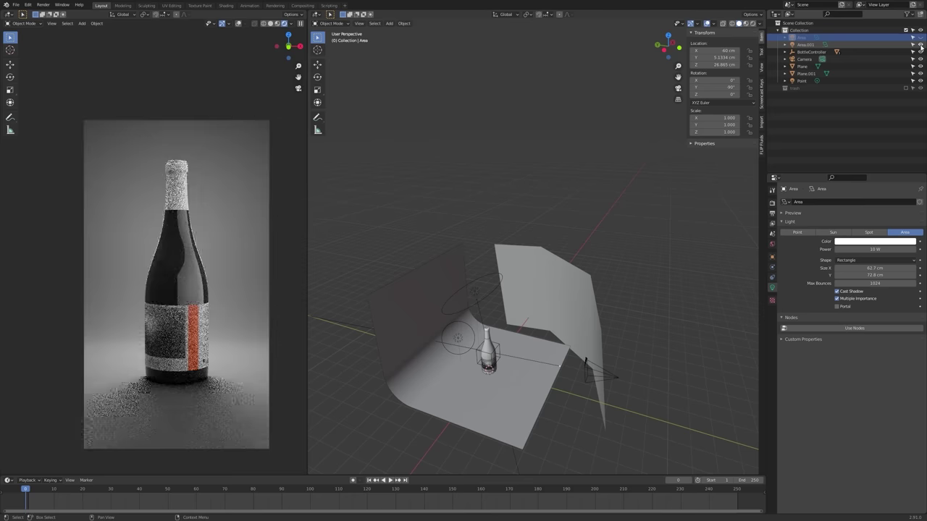
{"action": "left_click", "coordinate": [921, 46]}
{"action": "left_click", "coordinate": [921, 46]}
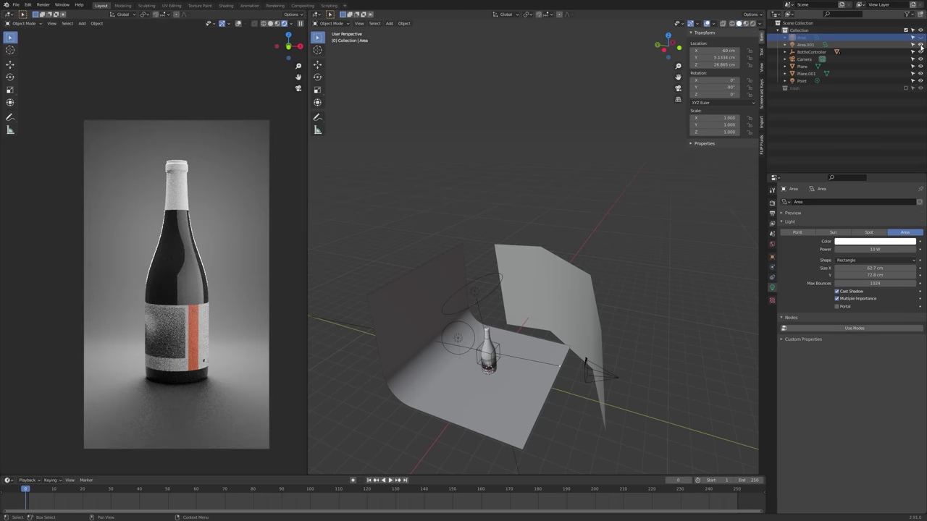
{"action": "left_click", "coordinate": [921, 46]}
{"action": "left_click", "coordinate": [921, 46]}
- Examine the bottle's neck up close in the render while toggling the side and overhead area lights
{"action": "scroll", "coordinate": [181, 166], "scroll_direction": "up", "scroll_amount": 10}
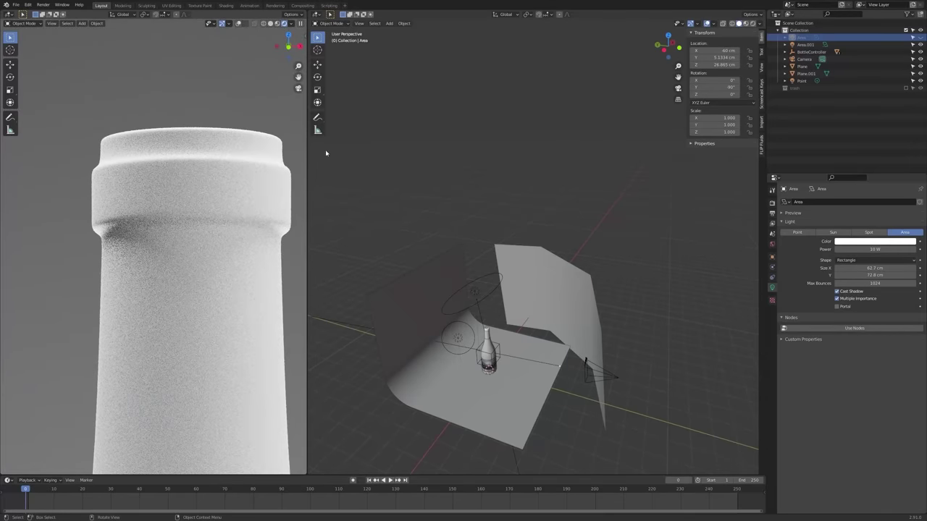
{"action": "left_click", "coordinate": [920, 38]}
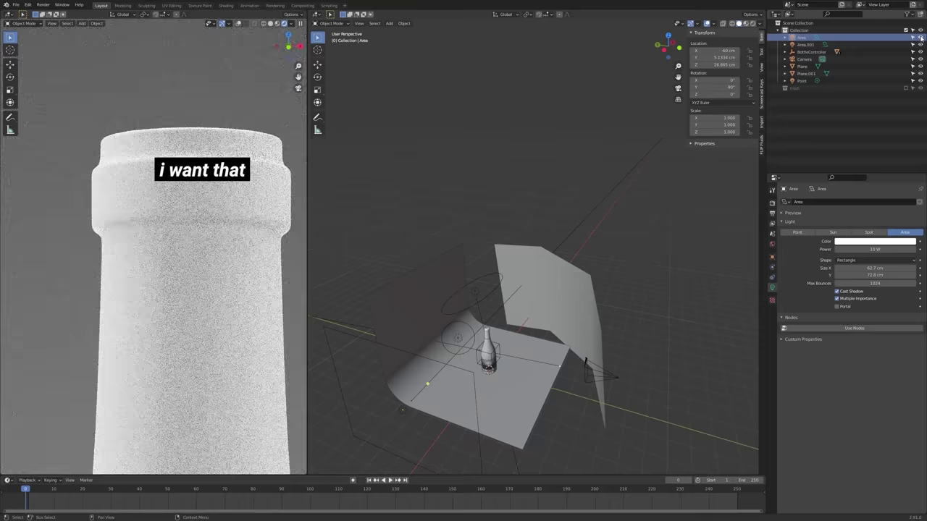
{"action": "left_click", "coordinate": [920, 44]}
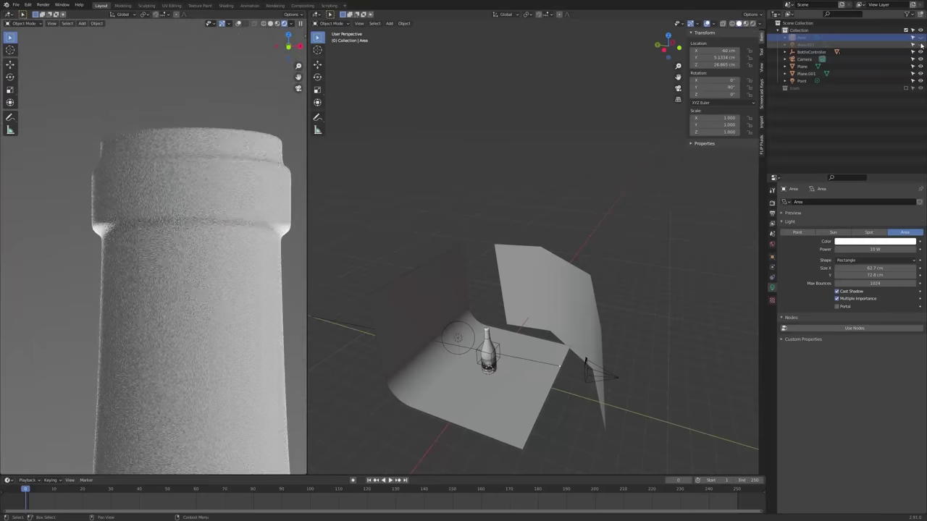
{"action": "left_click", "coordinate": [920, 44]}
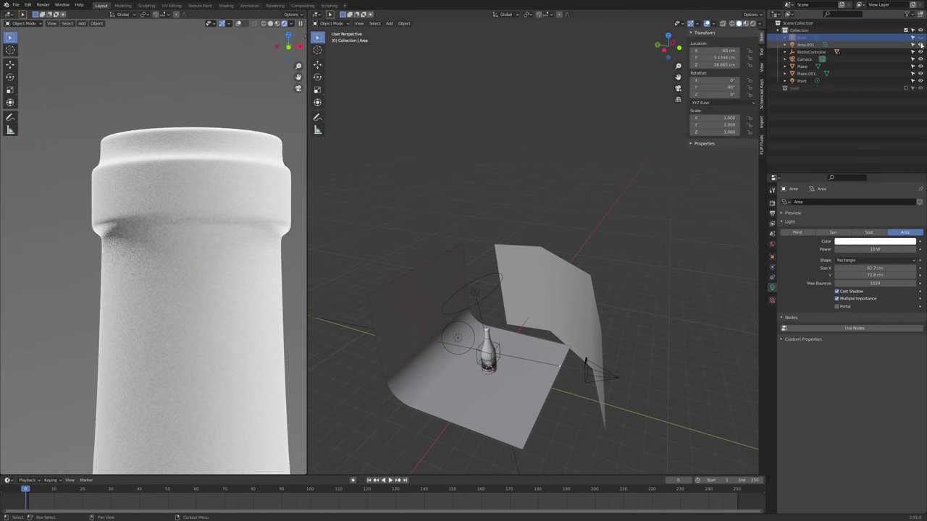
- Resize the overhead elliptical area light to 29.7 cm in X and 10.8 cm in Y
{"action": "scroll", "coordinate": [139, 247], "scroll_direction": "down", "scroll_amount": 6}
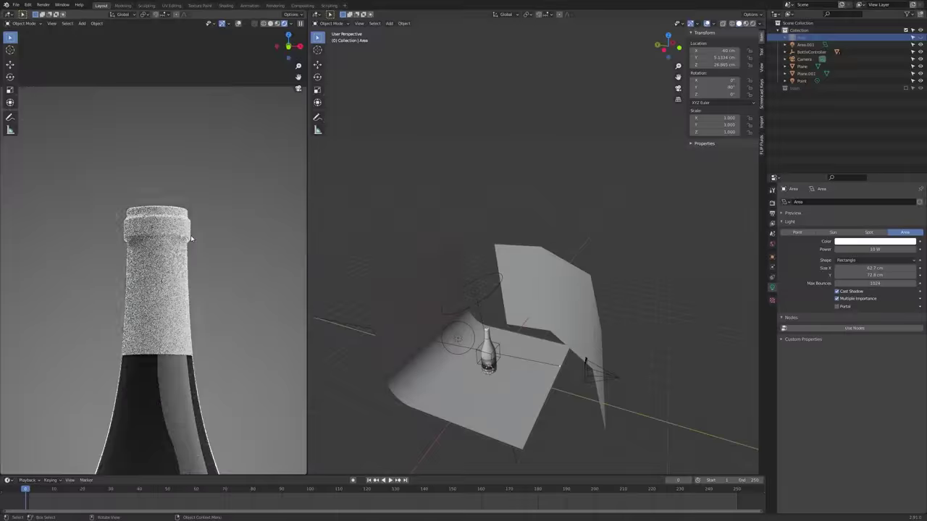
{"action": "left_click", "coordinate": [479, 288]}
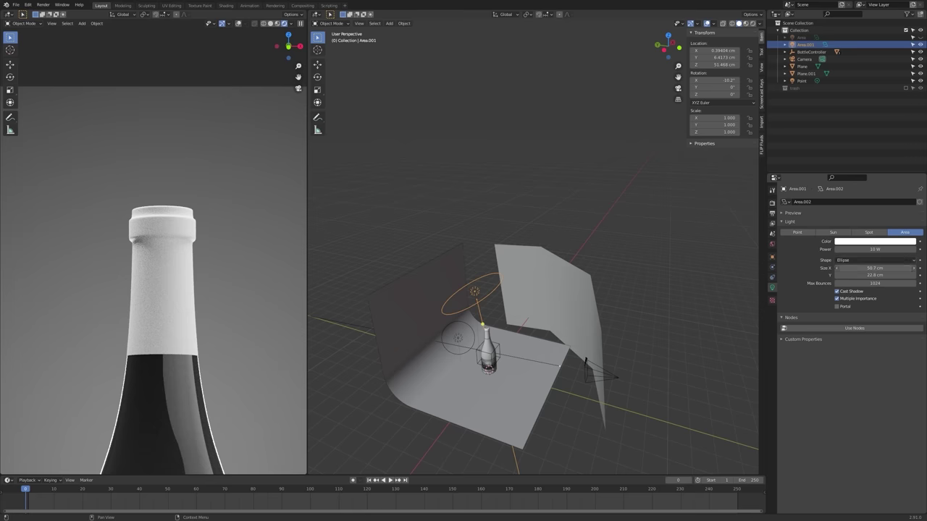
{"action": "left_click_drag", "start_coordinate": [875, 268], "coordinate": [834, 270]}
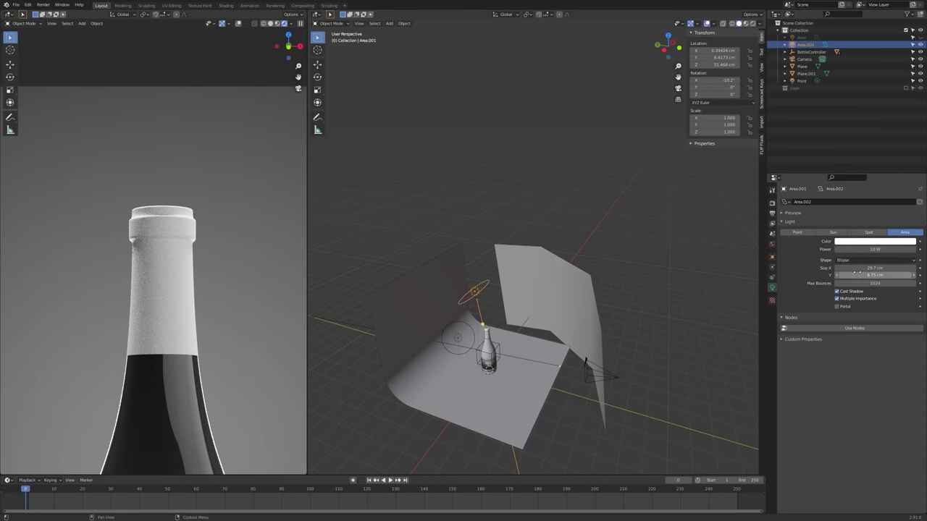
{"action": "left_click_drag", "start_coordinate": [856, 275], "coordinate": [865, 274]}
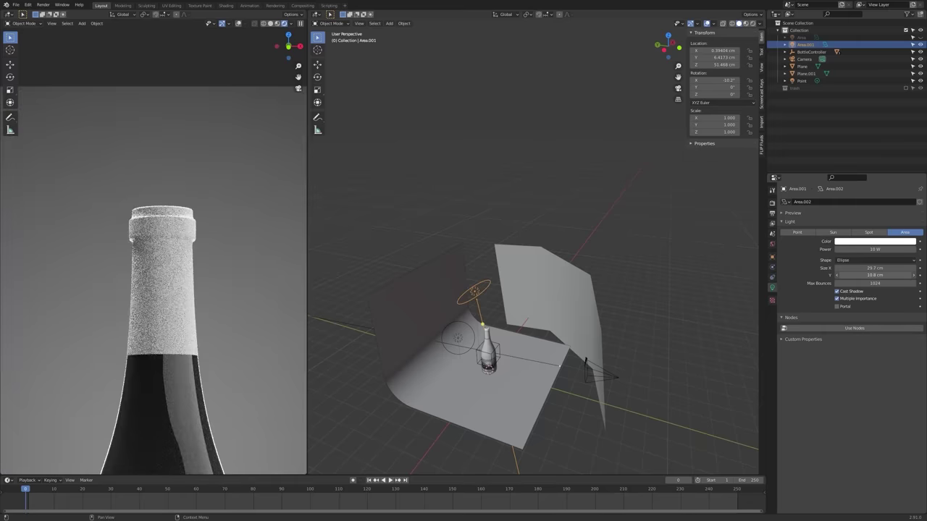
{"action": "middle_click_drag", "start_coordinate": [459, 266], "coordinate": [522, 226]}
{"action": "scroll", "coordinate": [229, 252], "scroll_direction": "down", "scroll_amount": 5}
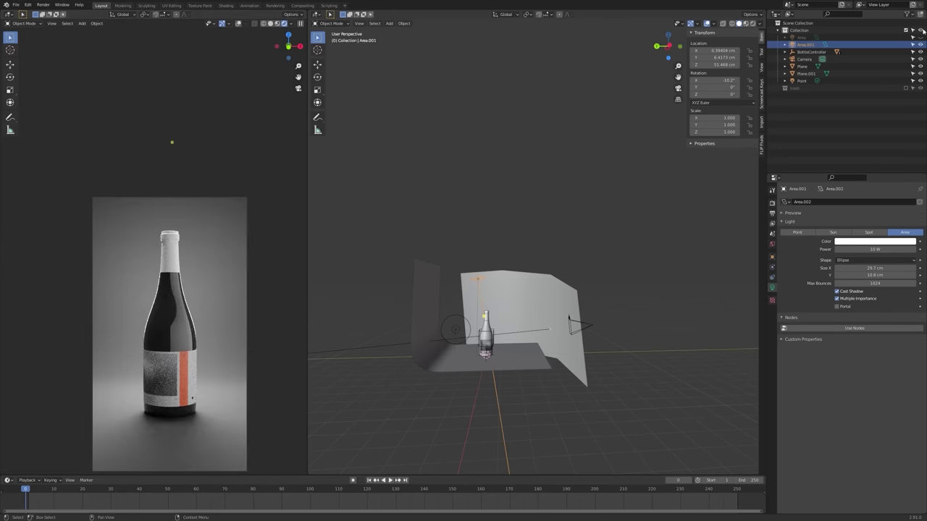
- Make the side area light visible again in the scene and select the bottle
{"action": "scroll", "coordinate": [161, 252], "scroll_direction": "up", "scroll_amount": 5}
{"action": "scroll", "coordinate": [136, 251], "scroll_direction": "down", "scroll_amount": 3}
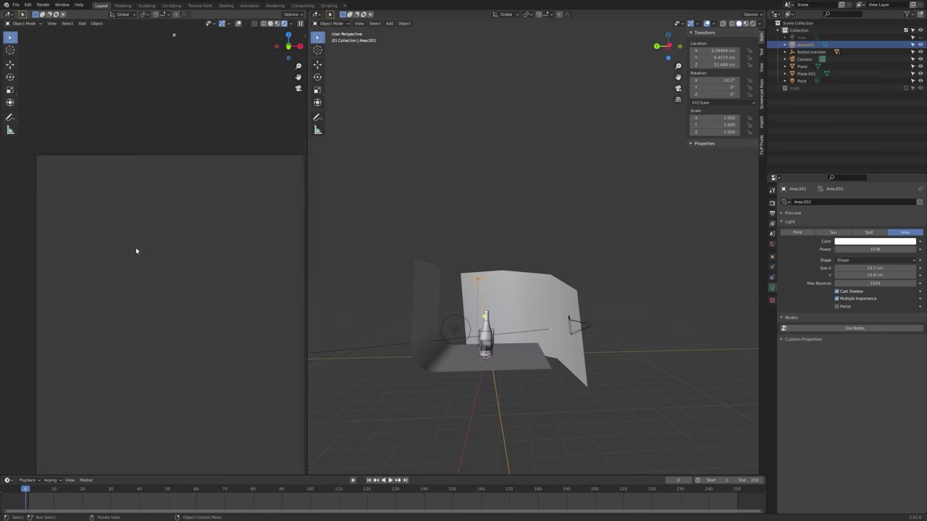
{"action": "scroll", "coordinate": [136, 251], "scroll_direction": "down", "scroll_amount": 3}
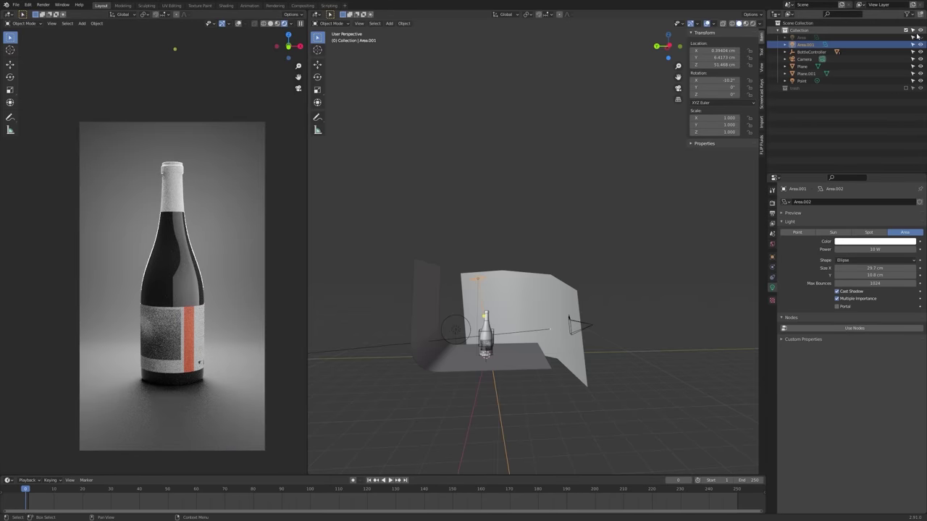
{"action": "left_click", "coordinate": [920, 37]}
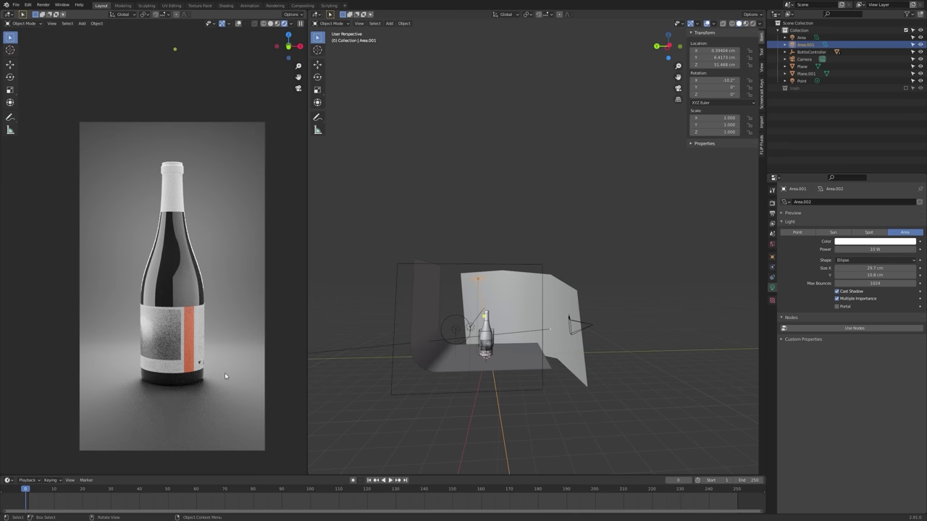
{"action": "scroll", "coordinate": [518, 340], "scroll_direction": "up", "scroll_amount": 4}
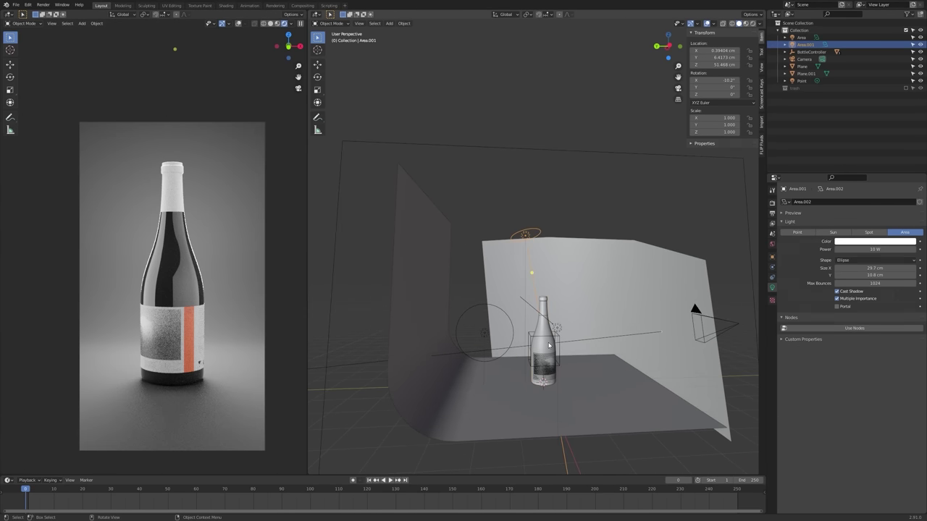
{"action": "left_click", "coordinate": [548, 346]}
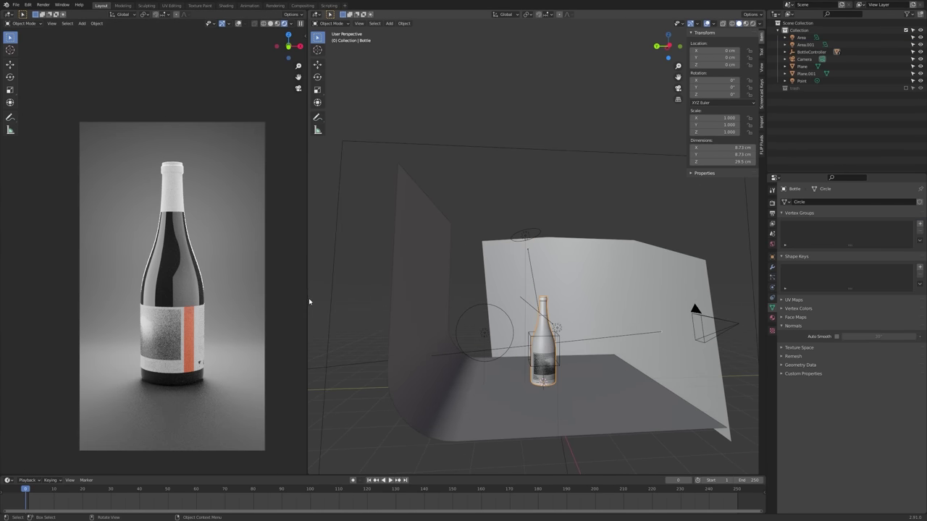
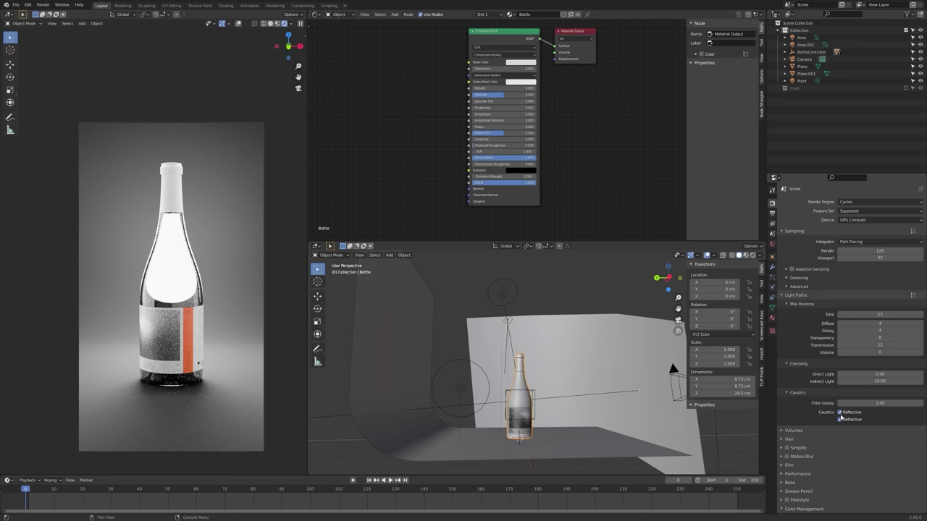
- Toggle the reflective caustics off and back on in the render settings, and select the back point light
{"action": "left_click", "coordinate": [840, 413]}
{"action": "left_click", "coordinate": [840, 413]}
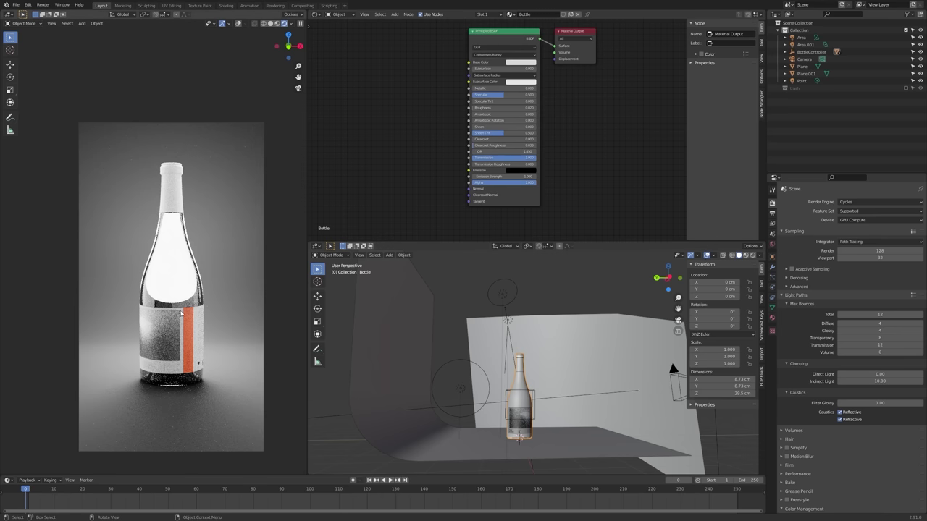
{"action": "left_click", "coordinate": [464, 390]}
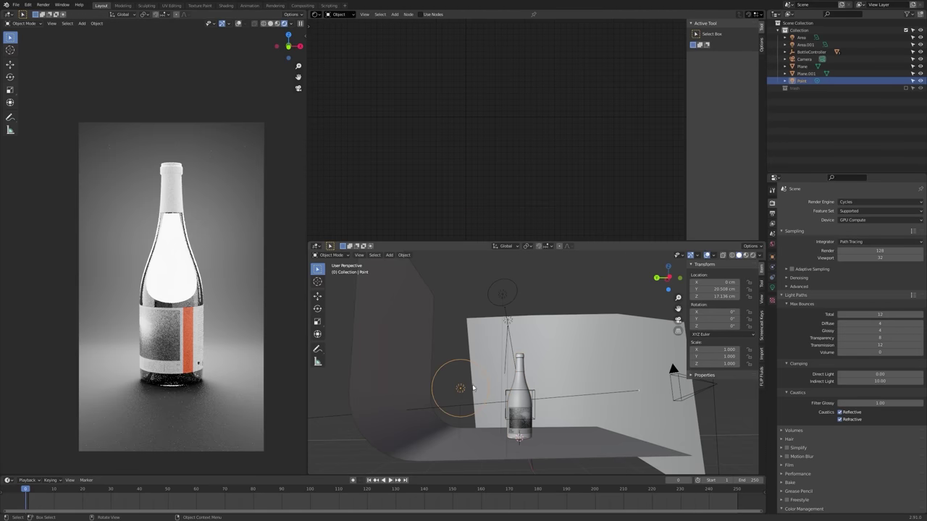
{"action": "key", "text": "g"}
{"action": "key", "text": "x"}
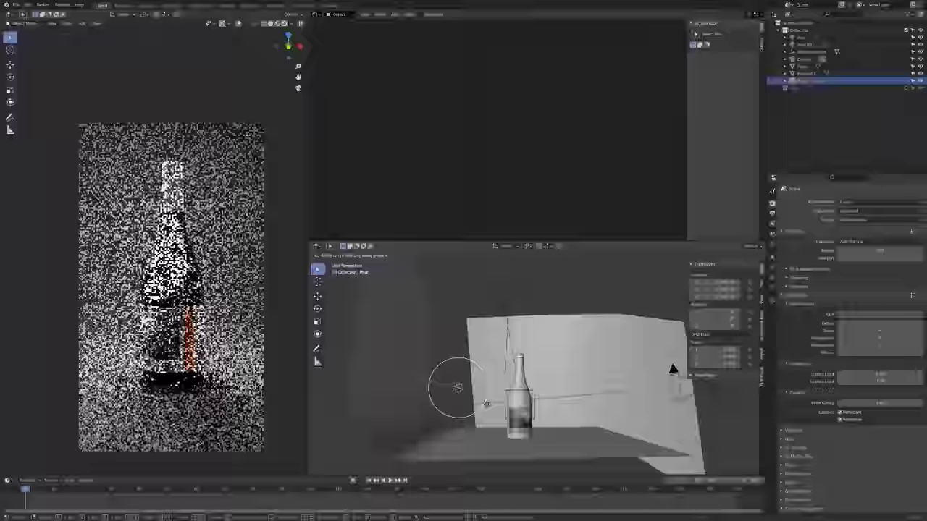
{"action": "key", "text": "Escape"}
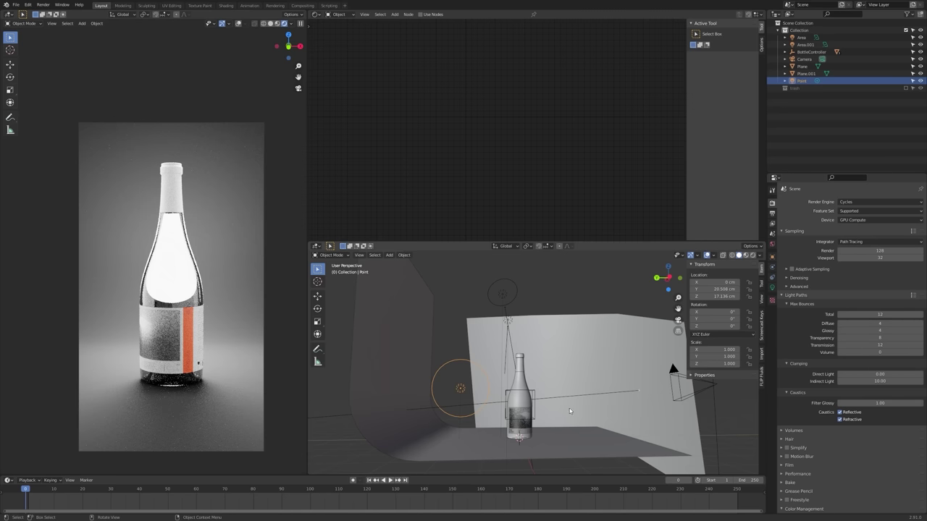
- Toggle the back point light's Multiple Importance option to compare its reflection in the bottle, leaving it enabled
{"action": "left_click", "coordinate": [772, 287]}
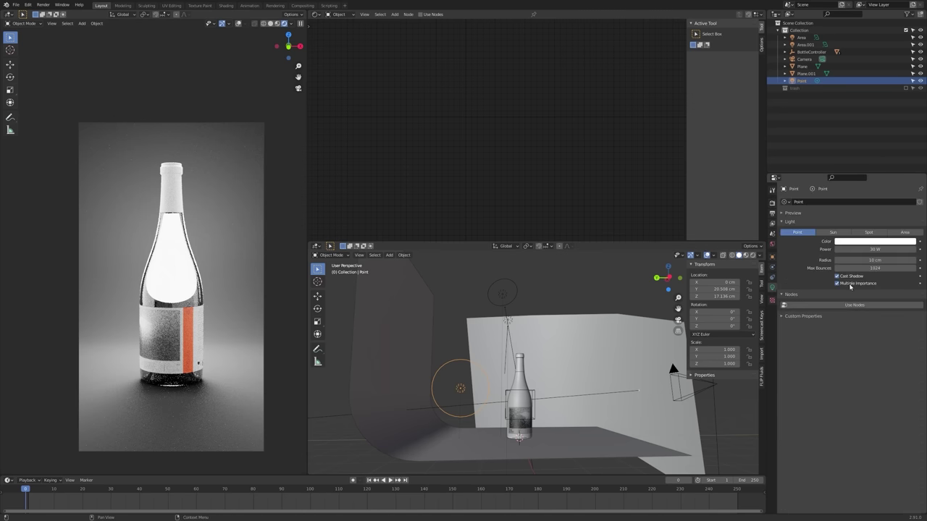
{"action": "left_click", "coordinate": [838, 284]}
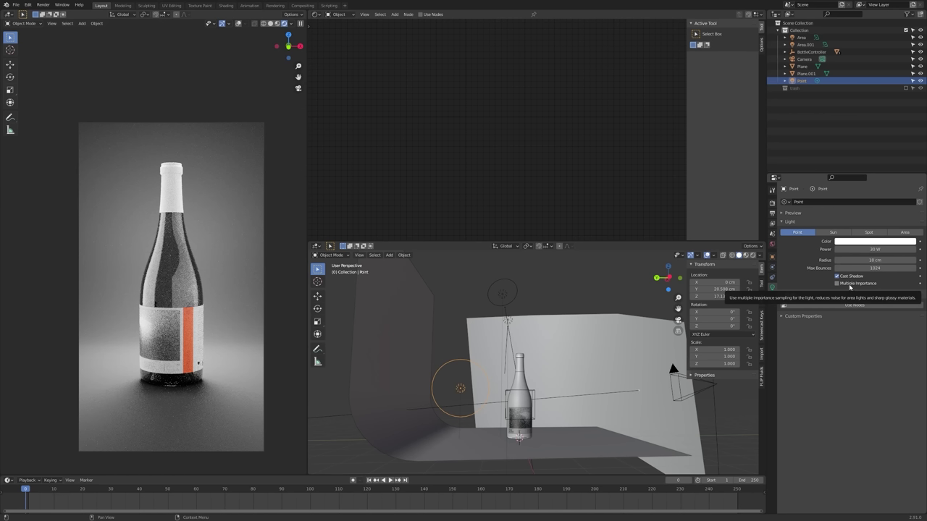
{"action": "left_click", "coordinate": [837, 283]}
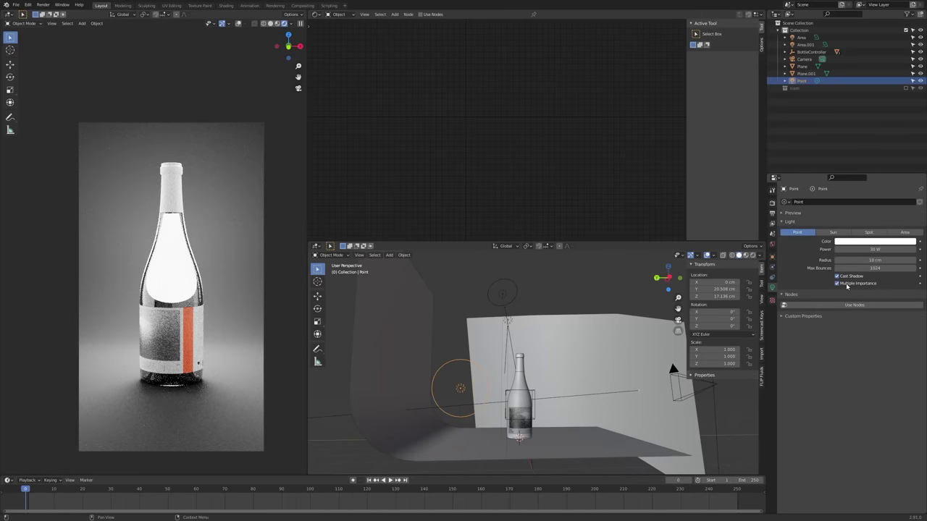
{"action": "left_click", "coordinate": [847, 285]}
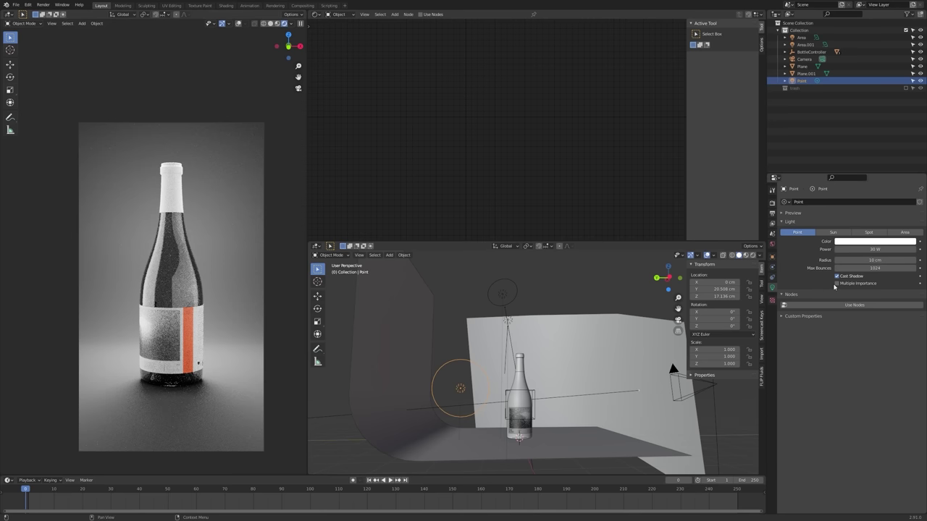
{"action": "left_click", "coordinate": [837, 283]}
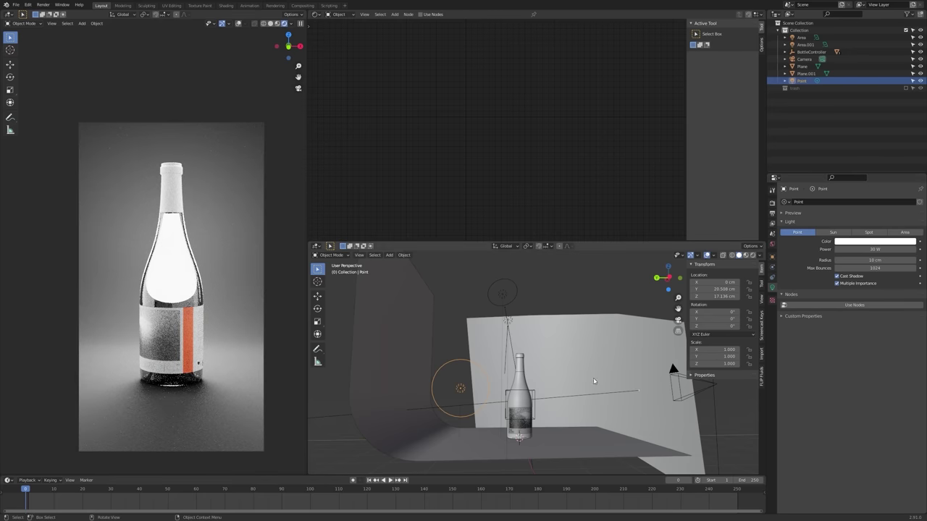
- Select the bottle and set the value of its Principled BSDF base color to 1.000 for pure white
{"action": "left_click", "coordinate": [515, 403]}
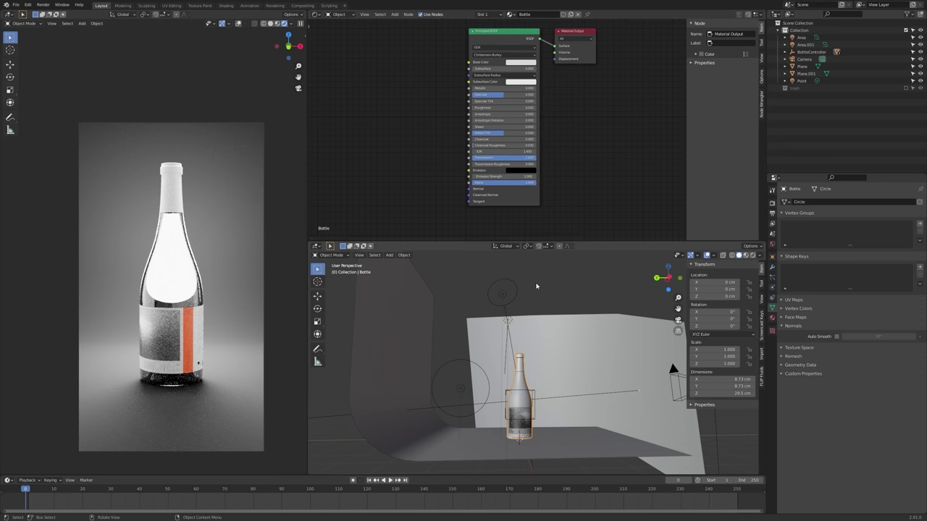
{"action": "middle_click_drag", "start_coordinate": [536, 285], "coordinate": [519, 344]}
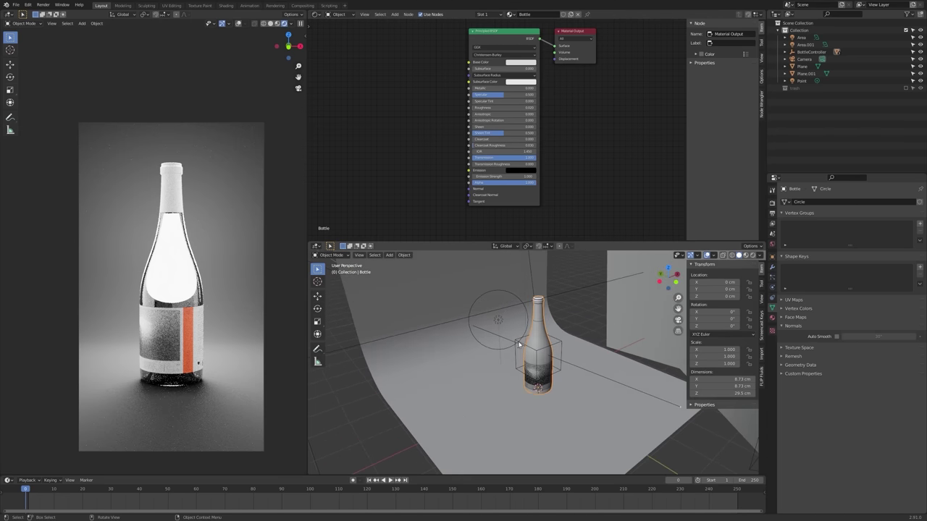
{"action": "scroll", "coordinate": [533, 332], "scroll_direction": "up", "scroll_amount": 2}
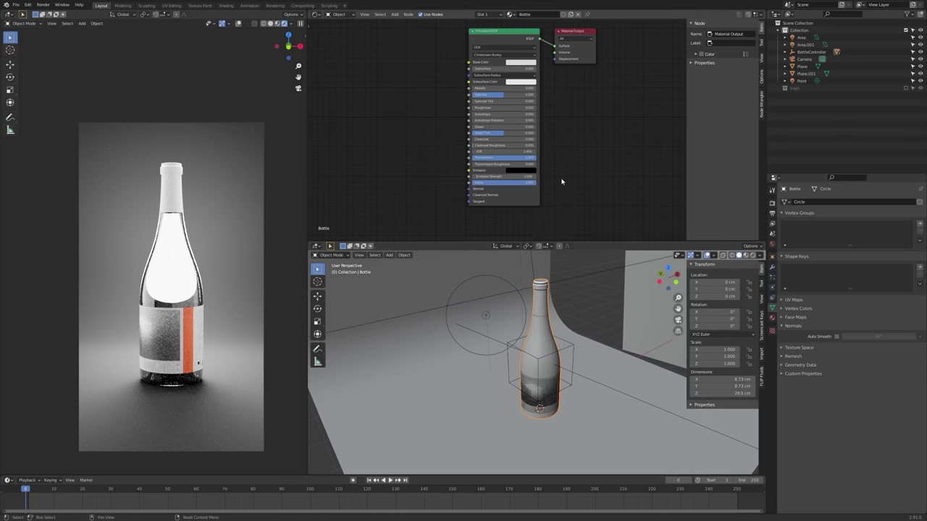
{"action": "left_click", "coordinate": [528, 64]}
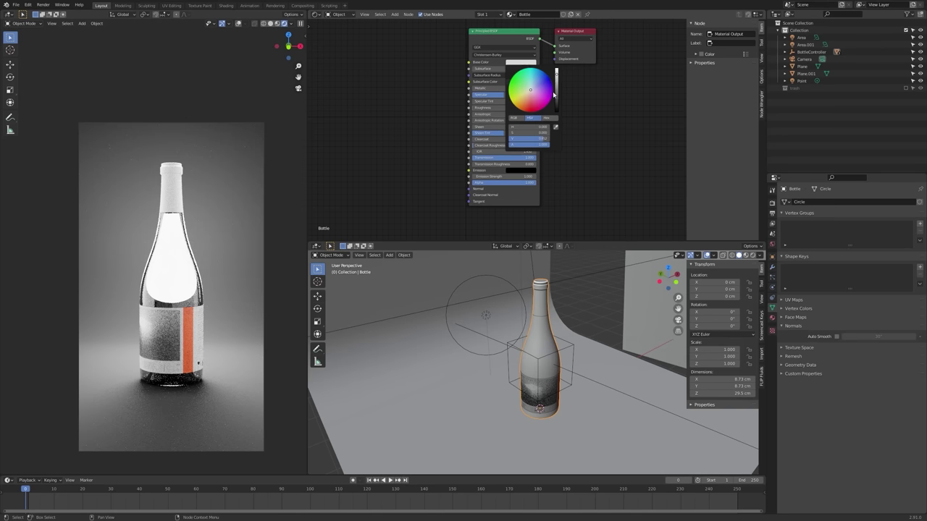
{"action": "left_click_drag", "start_coordinate": [541, 138], "coordinate": [556, 138]}
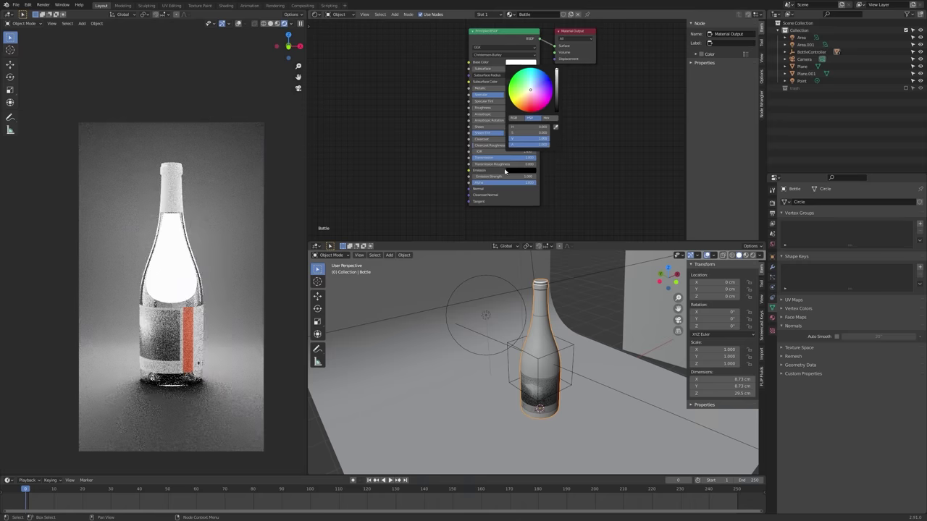
- Examine the rendered glass bottle from an angled view and check its base color in hex and RGB modes
{"action": "middle_click_drag", "start_coordinate": [132, 328], "coordinate": [181, 365]}
{"action": "key", "text": "KP_0"}
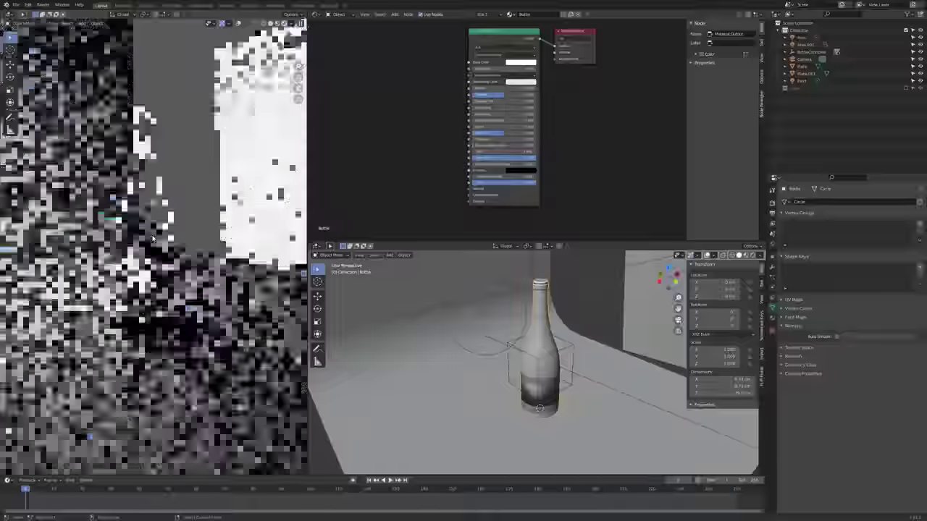
{"action": "left_click", "coordinate": [527, 64]}
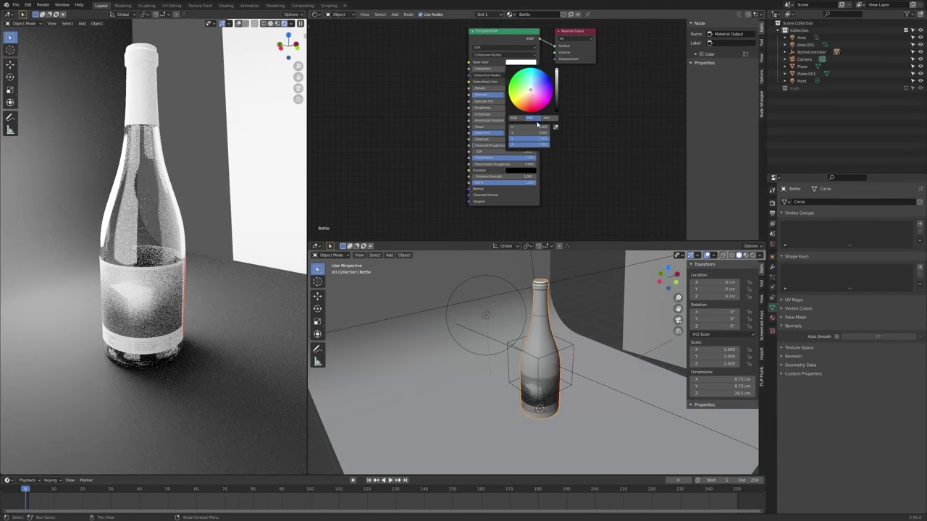
{"action": "left_click", "coordinate": [553, 118]}
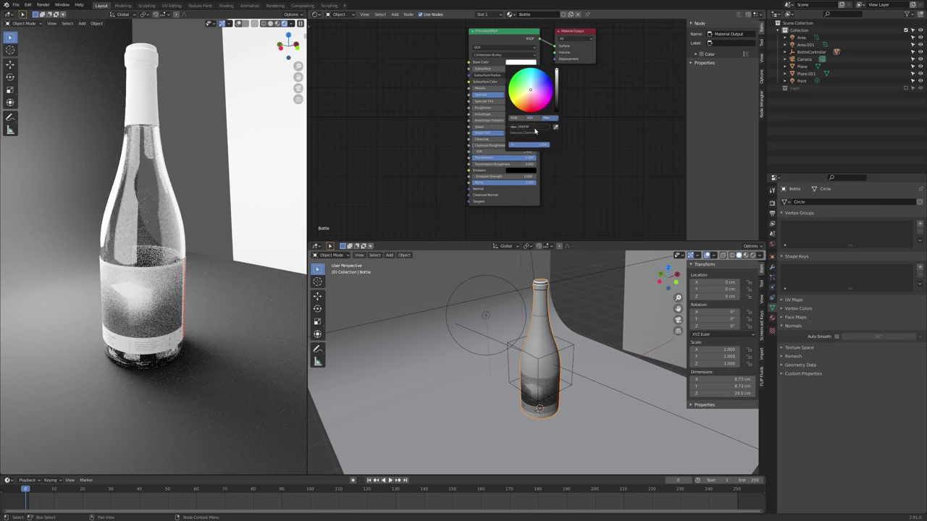
{"action": "left_click", "coordinate": [529, 118]}
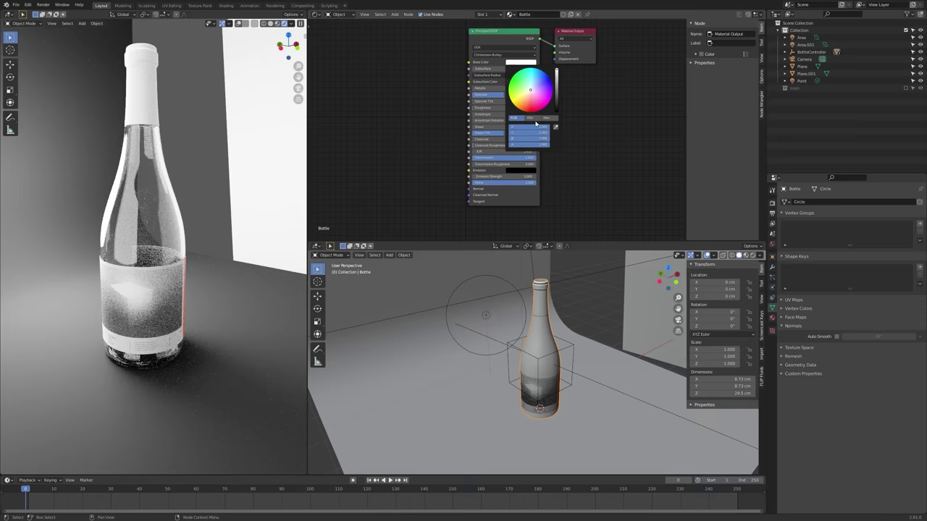
{"action": "middle_click_drag", "start_coordinate": [171, 272], "coordinate": [221, 246]}
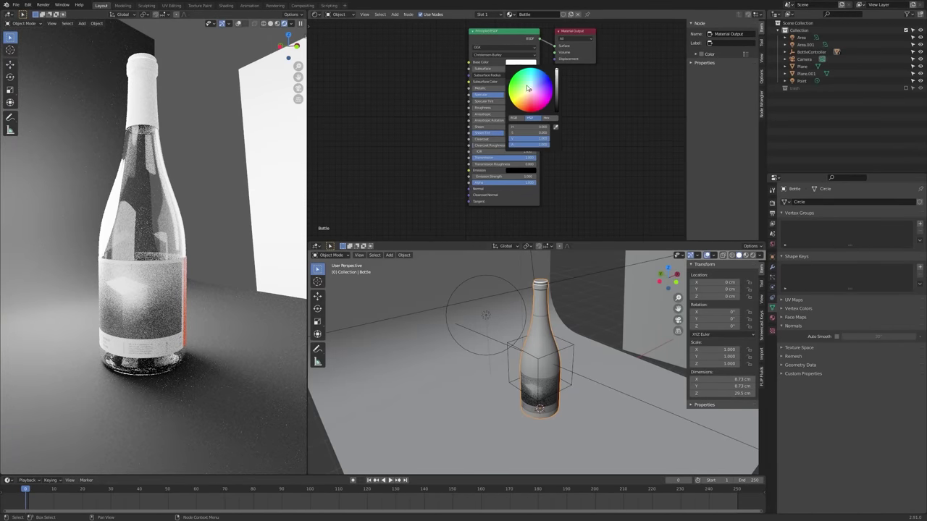
- Tint the bottle's base color green and mute it with a lower saturation and value
{"action": "left_click_drag", "start_coordinate": [528, 88], "coordinate": [509, 88]}
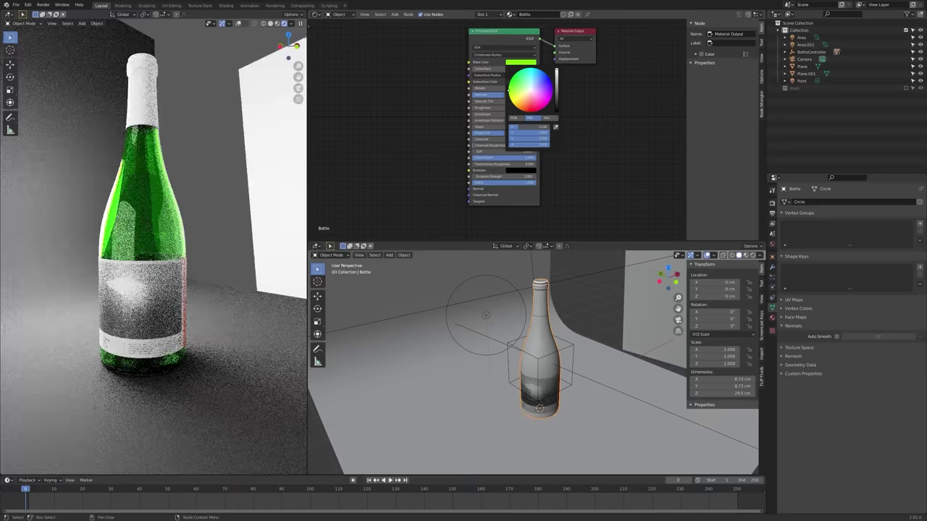
{"action": "left_click_drag", "start_coordinate": [509, 88], "coordinate": [508, 88]}
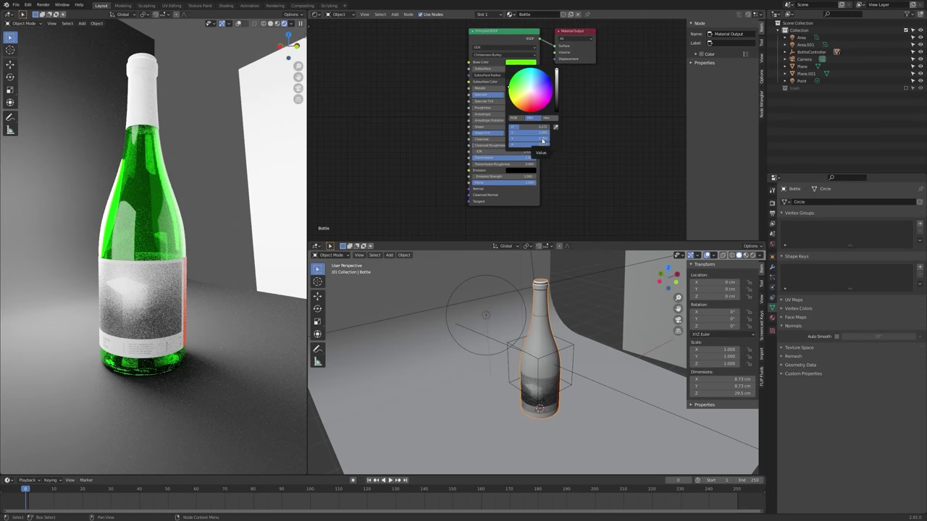
{"action": "middle_click_drag", "start_coordinate": [231, 217], "coordinate": [196, 217]}
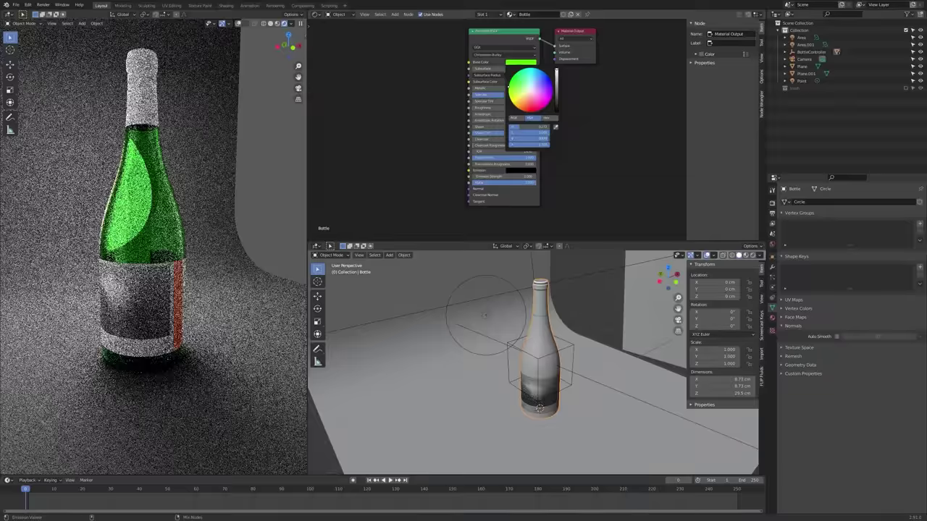
{"action": "left_click_drag", "start_coordinate": [540, 138], "coordinate": [545, 138]}
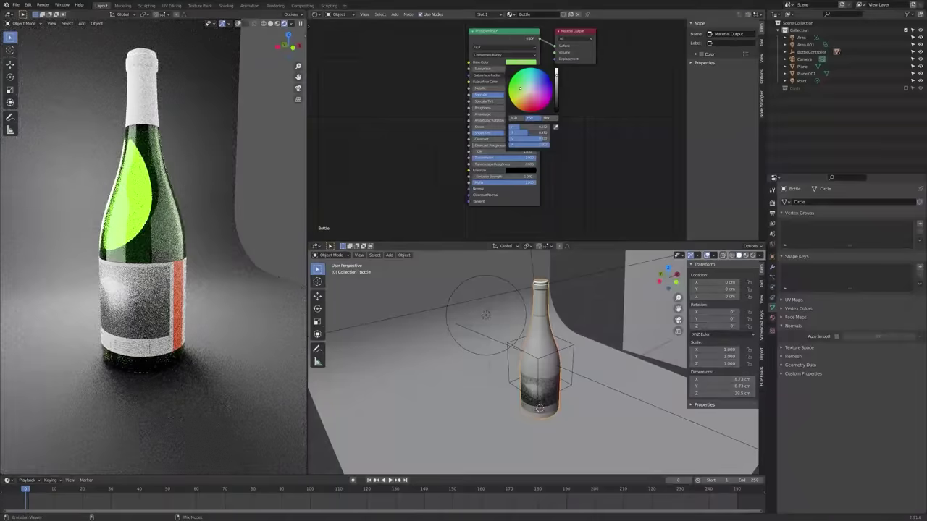
{"action": "mouse_move", "coordinate": [529, 132]}
{"action": "left_mouse_down"}
{"action": "mouse_move", "coordinate": [517, 132]}
{"action": "mouse_move", "coordinate": [558, 144]}
{"action": "mouse_move", "coordinate": [532, 139]}
{"action": "left_mouse_up"}
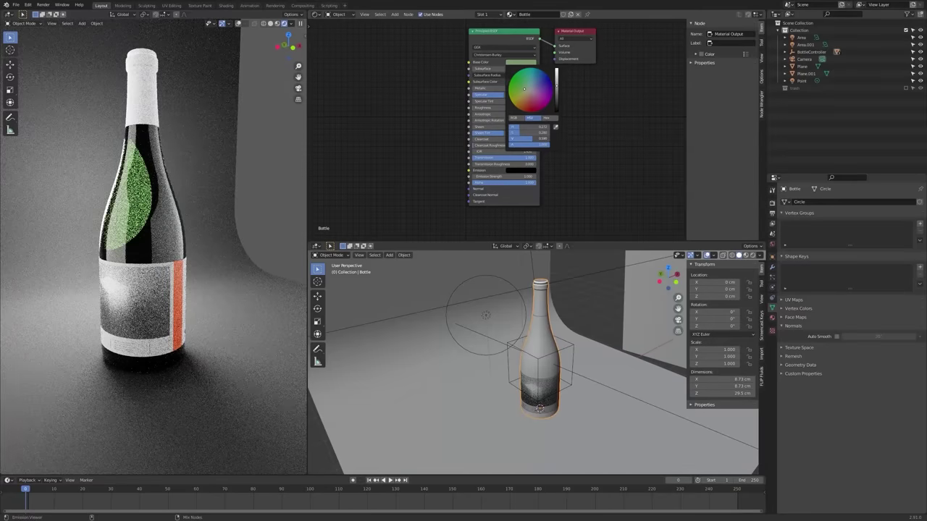
- Darken the green base color of the bottle's Principled BSDF to hex 637856, comparing lower and higher values from different angles
{"action": "middle_click_drag", "start_coordinate": [33, 223], "coordinate": [235, 217]}
{"action": "middle_click_drag", "start_coordinate": [148, 218], "coordinate": [264, 220]}
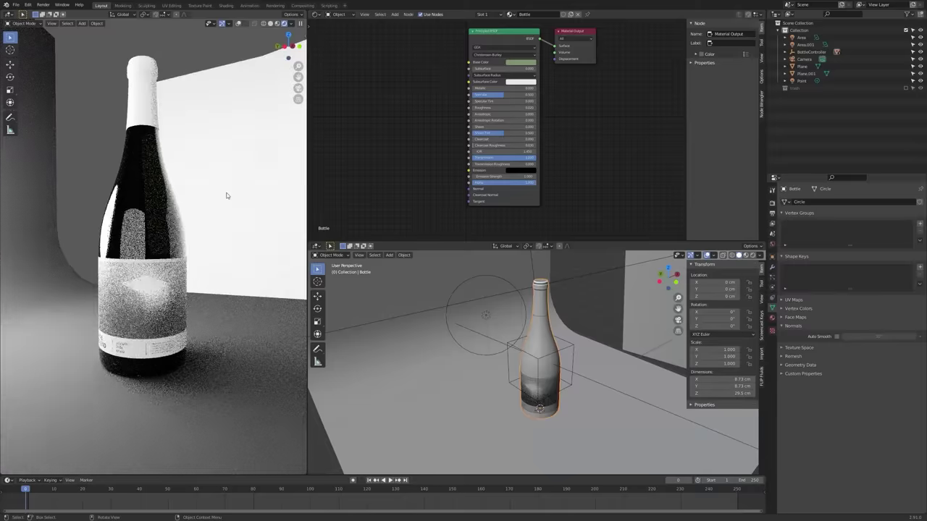
{"action": "left_click", "coordinate": [529, 65]}
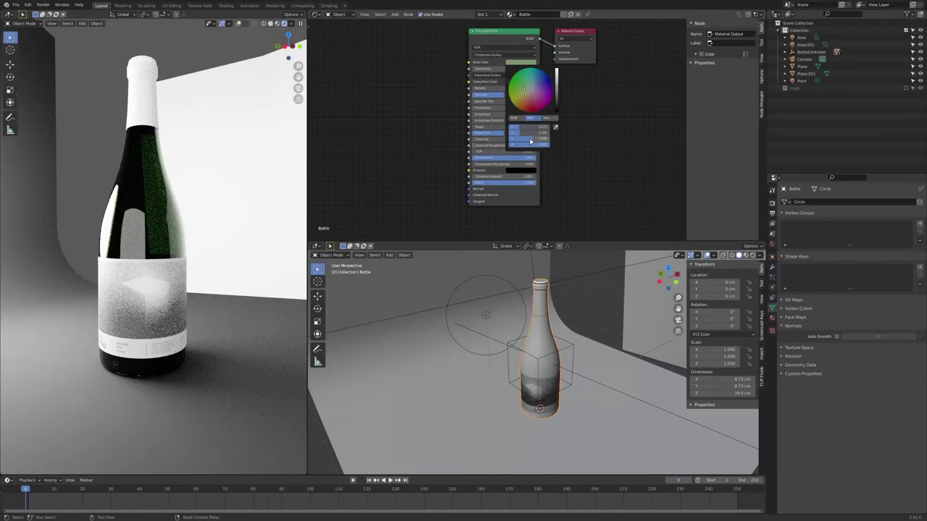
{"action": "left_click_drag", "start_coordinate": [530, 141], "coordinate": [517, 141]}
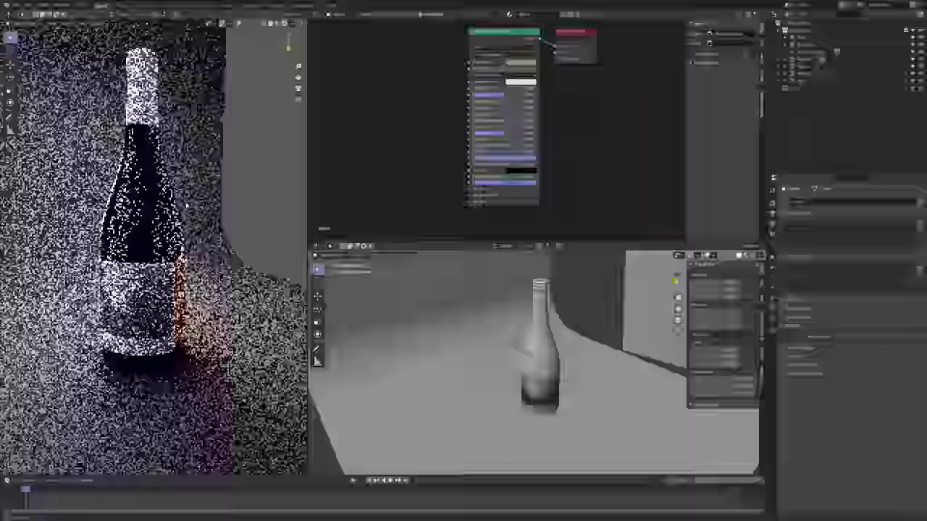
{"action": "middle_click_drag", "start_coordinate": [187, 206], "coordinate": [248, 202]}
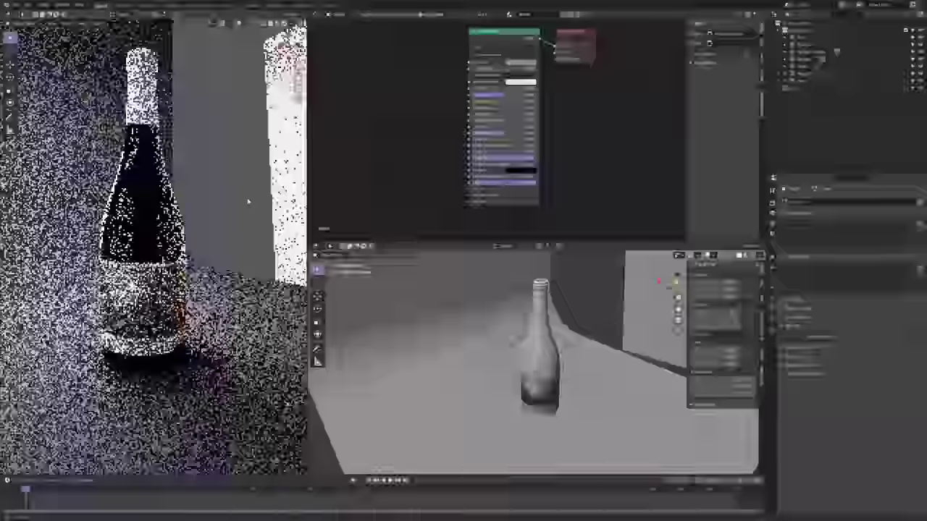
{"action": "left_click", "coordinate": [530, 64]}
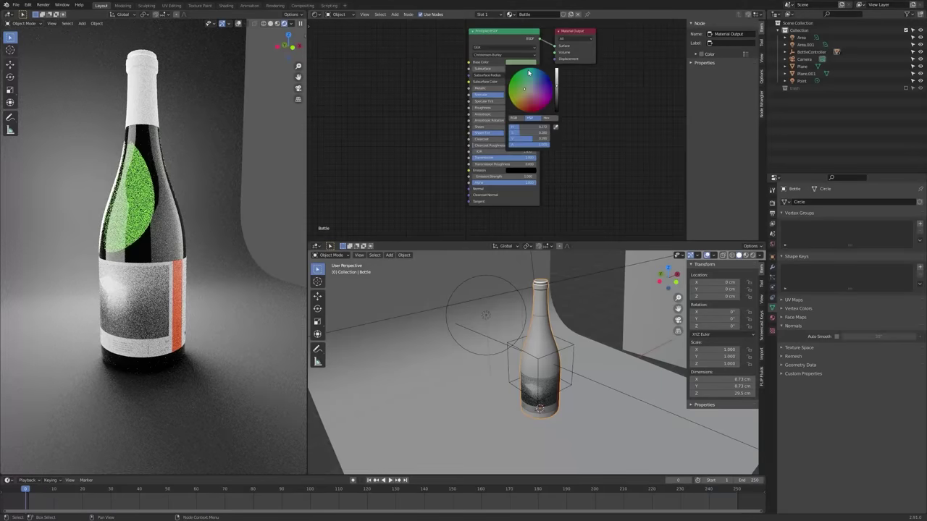
{"action": "mouse_move", "coordinate": [535, 137]}
{"action": "left_mouse_down"}
{"action": "mouse_move", "coordinate": [523, 138]}
{"action": "mouse_move", "coordinate": [540, 137]}
{"action": "left_mouse_up"}
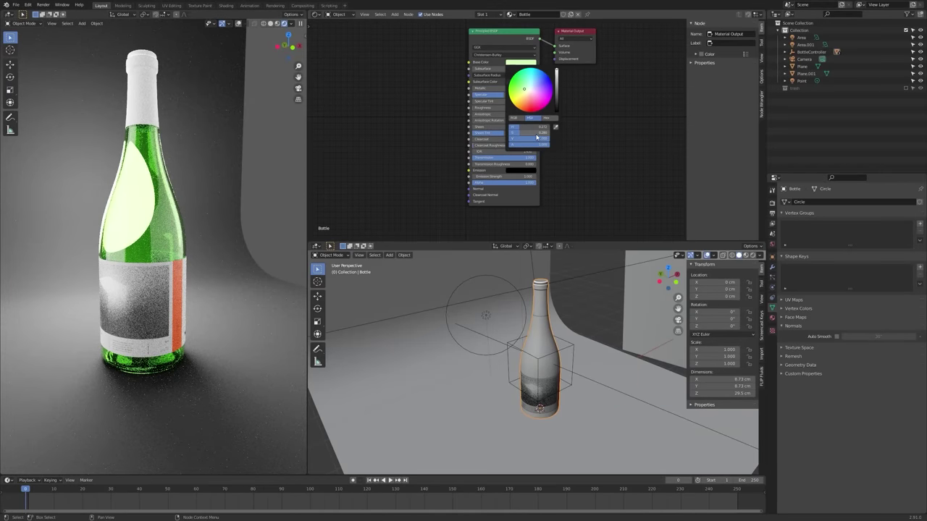
{"action": "left_click_drag", "start_coordinate": [532, 133], "coordinate": [529, 133]}
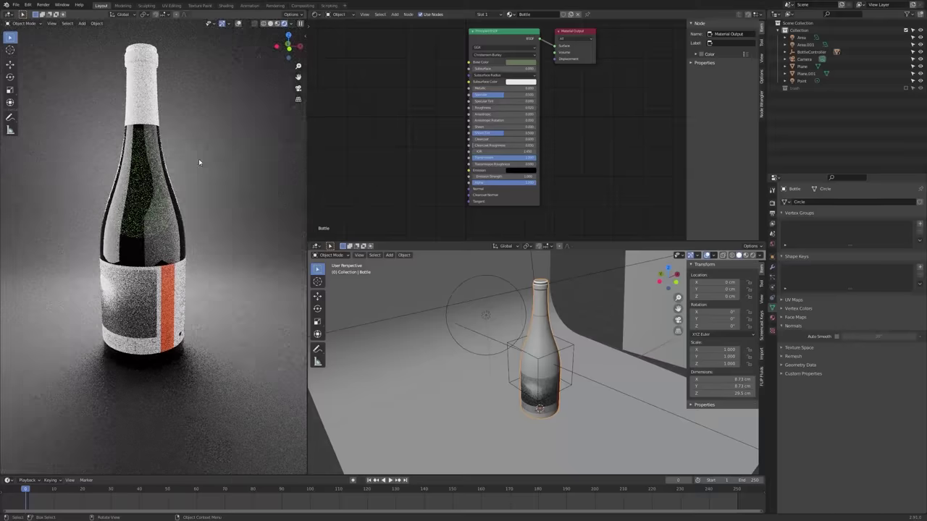
- Display the bottle's base color as a hex code and check the whole bottle in the scene camera view
{"action": "left_click", "coordinate": [531, 66]}
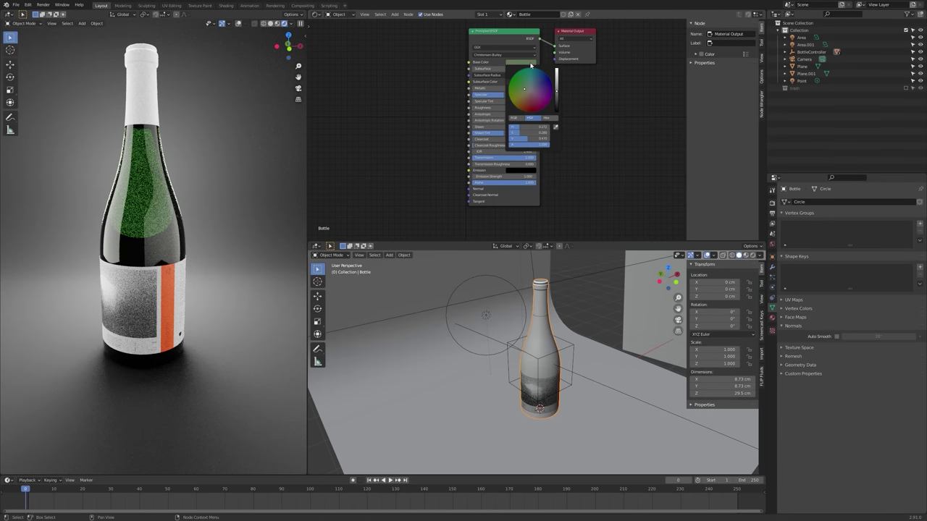
{"action": "left_click", "coordinate": [548, 118]}
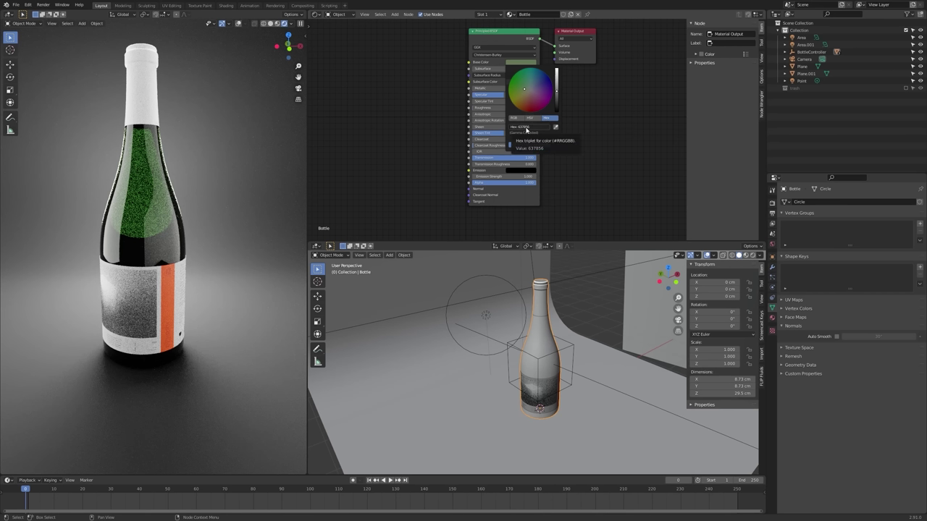
{"action": "left_click", "coordinate": [516, 63]}
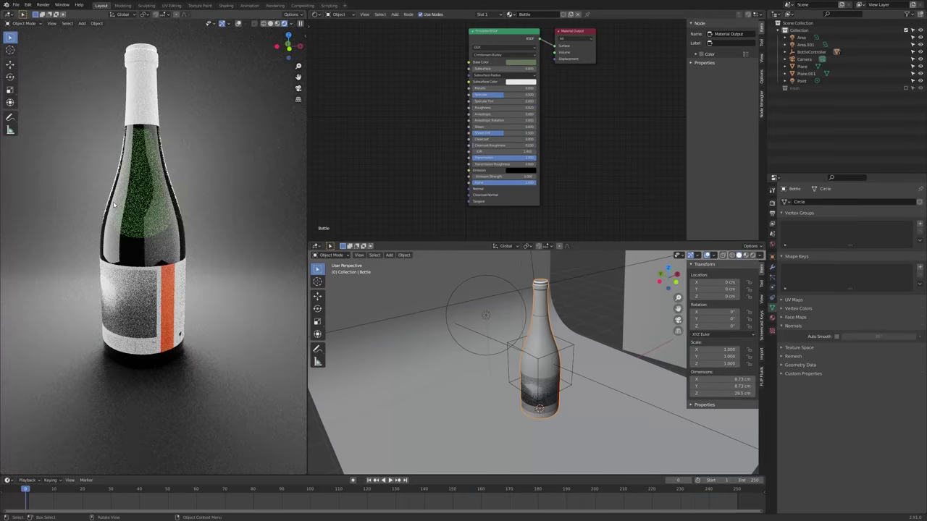
{"action": "key", "text": "KP_0"}
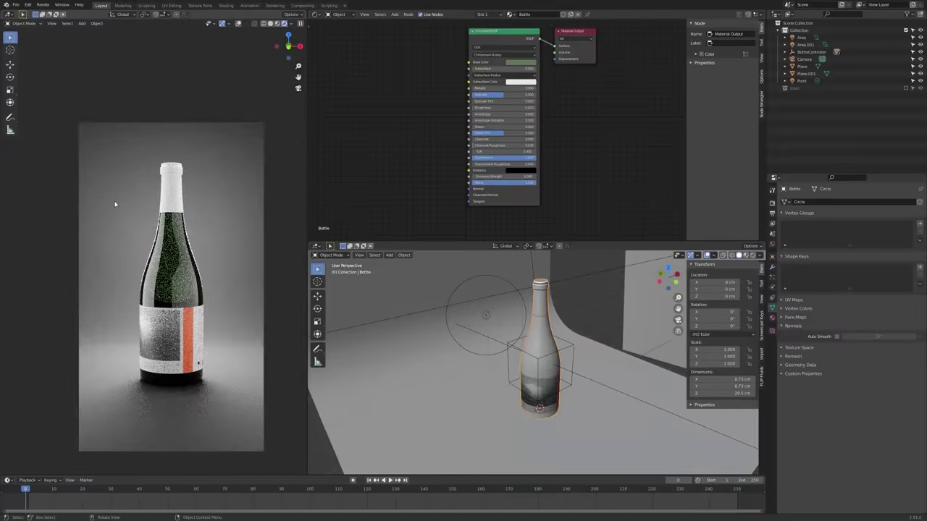
{"action": "key", "text": "Home"}
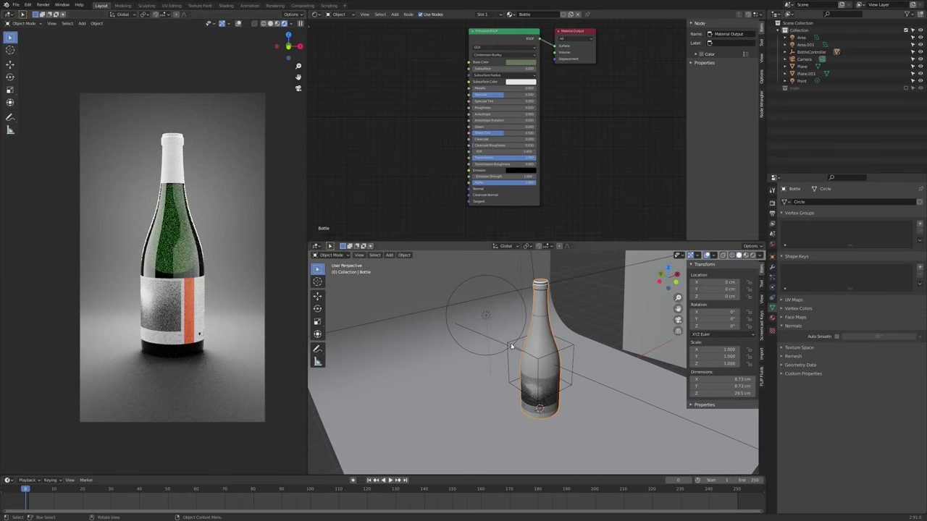
- Duplicate the bottle and move the copy -10 cm along the X axis beside the original
{"action": "mouse_move", "coordinate": [559, 330]}
{"action": "middle_mouse_down"}
{"action": "mouse_move", "coordinate": [557, 318]}
{"action": "mouse_move", "coordinate": [544, 336]}
{"action": "middle_mouse_up"}
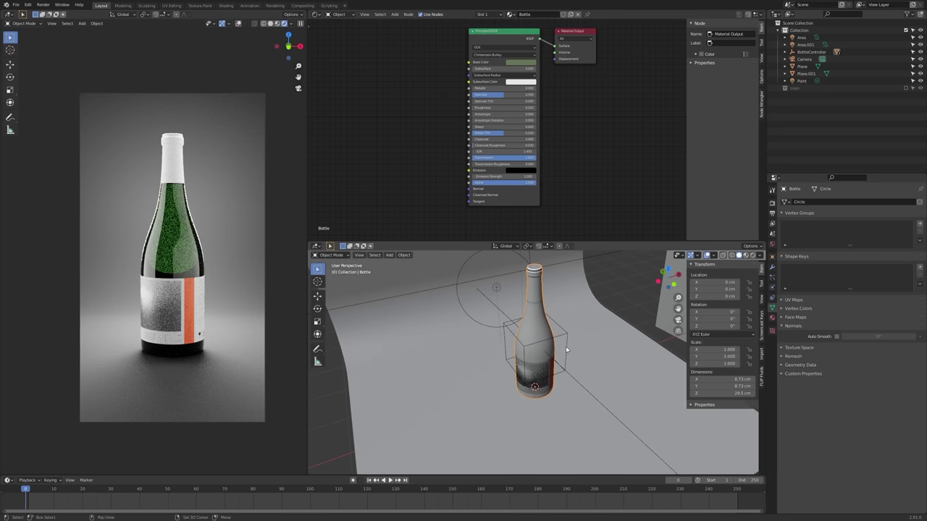
{"action": "key", "text": "shift+d"}
{"action": "key", "text": "x"}
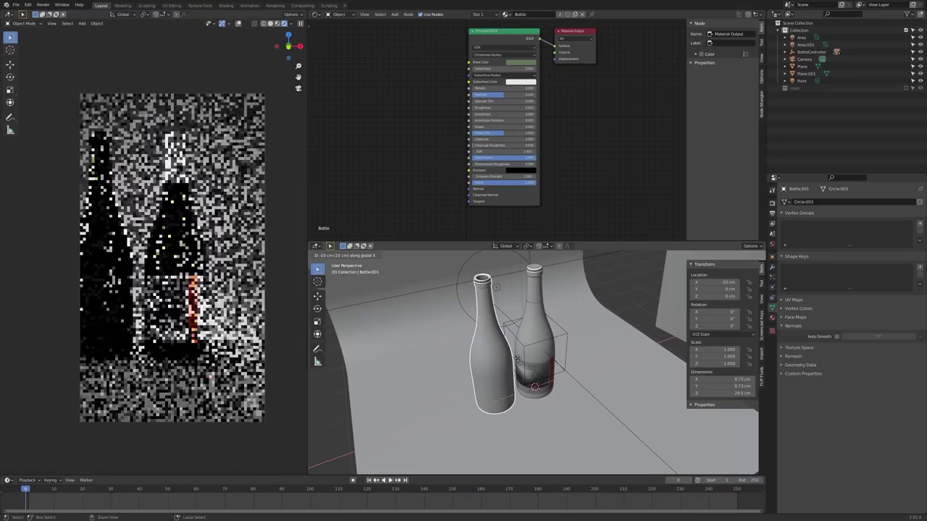
{"action": "left_click", "coordinate": [543, 354], "text": "ctrl"}
{"action": "mouse_move", "coordinate": [114, 283]}
{"action": "middle_mouse_down"}
{"action": "mouse_move", "coordinate": [184, 250]}
{"action": "mouse_move", "coordinate": [116, 279]}
{"action": "middle_mouse_up"}
{"action": "scroll", "coordinate": [486, 384], "scroll_direction": "up", "scroll_amount": 2}
{"action": "middle_click_drag", "start_coordinate": [494, 349], "coordinate": [505, 394], "text": "shift"}
- Delete the vertices of the inner edge loop on the duplicate bottle's rim to disconnect the outer and inner glass walls
{"action": "key", "text": "Tab"}
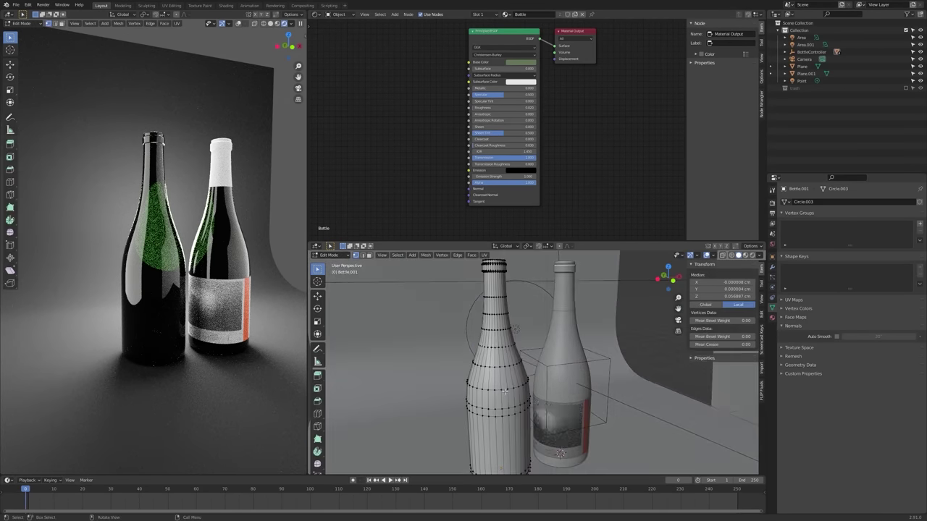
{"action": "scroll", "coordinate": [564, 280], "scroll_direction": "up", "scroll_amount": 5}
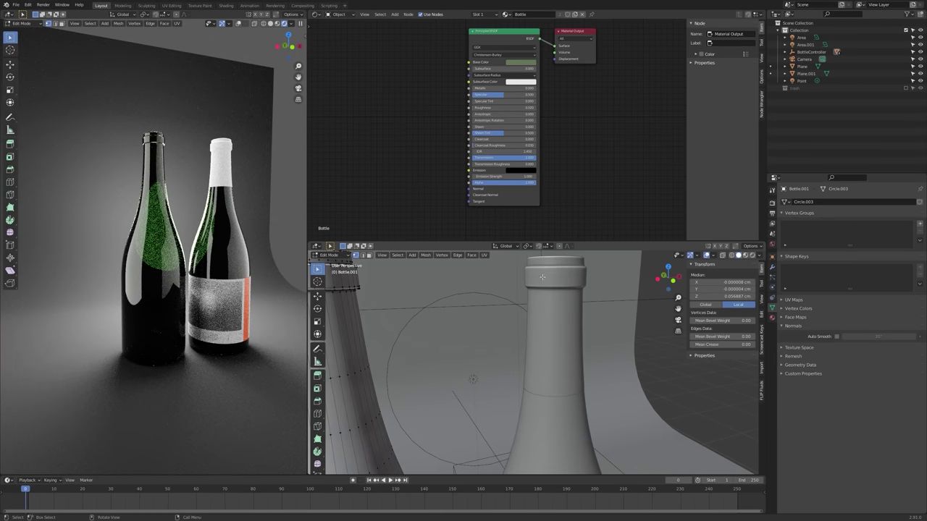
{"action": "middle_click_drag", "start_coordinate": [424, 331], "coordinate": [575, 277], "text": "shift"}
{"action": "scroll", "coordinate": [575, 278], "scroll_direction": "down", "scroll_amount": 5}
{"action": "middle_click_drag", "start_coordinate": [417, 309], "coordinate": [333, 325], "text": "shift"}
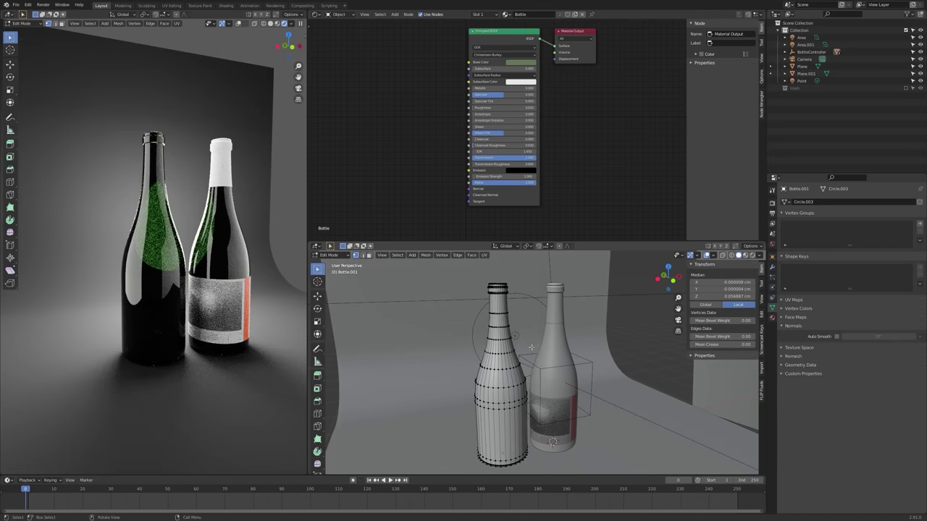
{"action": "scroll", "coordinate": [506, 308], "scroll_direction": "up", "scroll_amount": 2}
{"action": "scroll", "coordinate": [506, 308], "scroll_direction": "up", "scroll_amount": 2}
{"action": "middle_click_drag", "start_coordinate": [505, 307], "coordinate": [523, 347]}
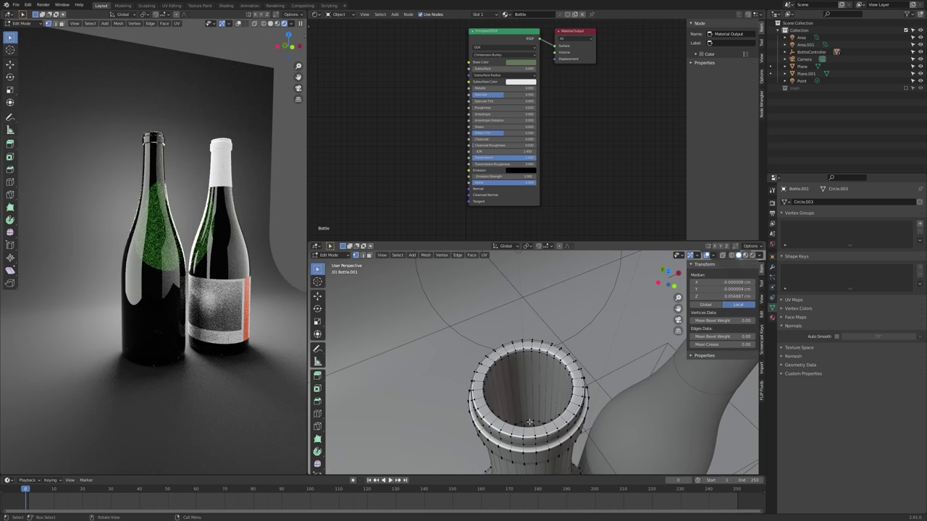
{"action": "scroll", "coordinate": [530, 421], "scroll_direction": "up", "scroll_amount": 1}
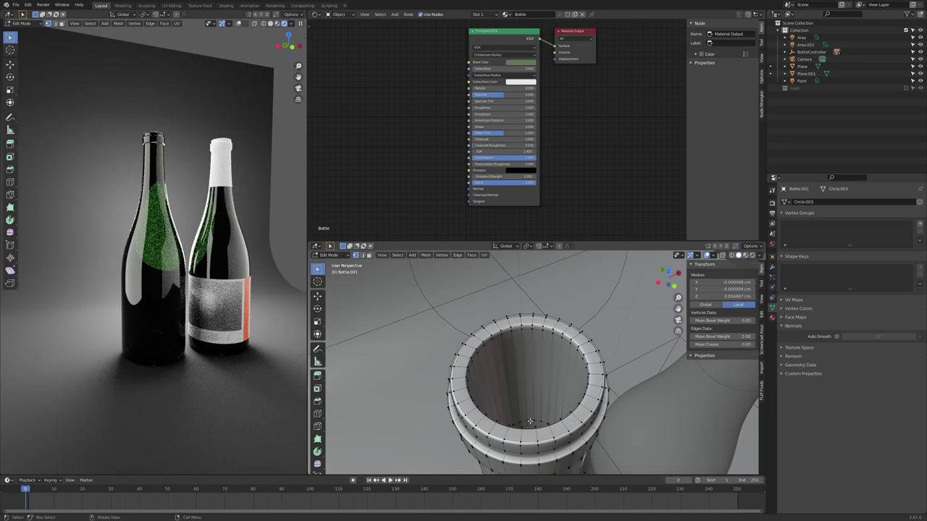
{"action": "left_click", "coordinate": [529, 330], "text": "alt"}
{"action": "key", "text": "x"}
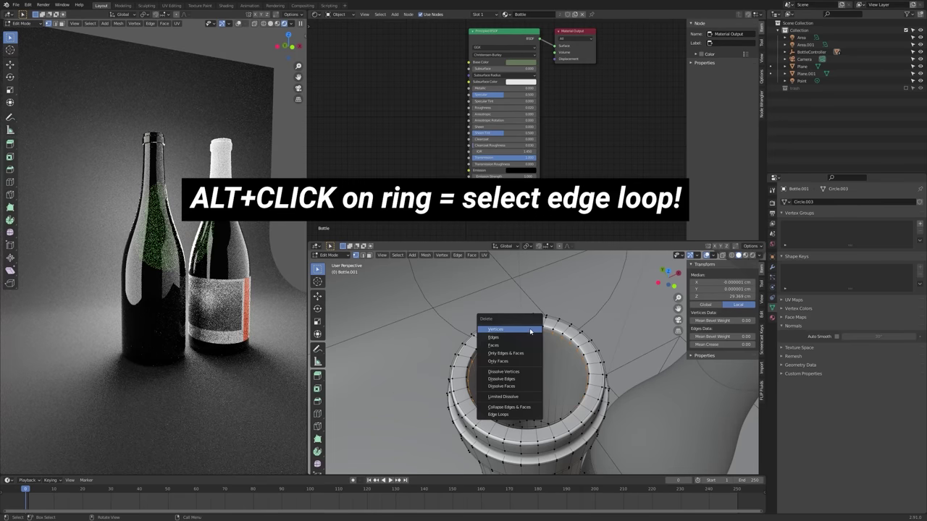
{"action": "left_click", "coordinate": [529, 329]}
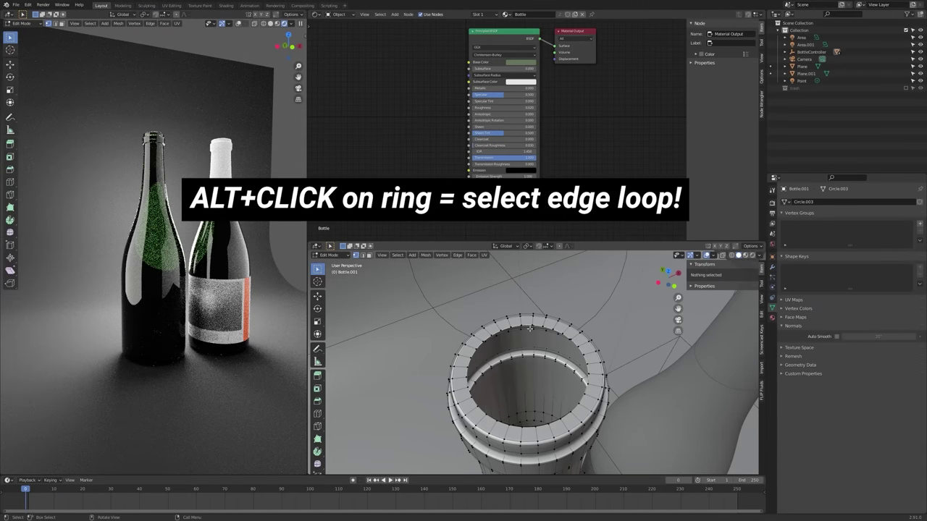
- Examine the gap between the outer and inner glass walls at the duplicate bottle's opening
{"action": "scroll", "coordinate": [530, 329], "scroll_direction": "down", "scroll_amount": 2}
{"action": "scroll", "coordinate": [524, 362], "scroll_direction": "up", "scroll_amount": 4}
{"action": "middle_click_drag", "start_coordinate": [514, 394], "coordinate": [535, 370]}
{"action": "left_click", "coordinate": [579, 433]}
{"action": "left_click", "coordinate": [574, 417]}
{"action": "scroll", "coordinate": [572, 430], "scroll_direction": "down", "scroll_amount": 8}
{"action": "scroll", "coordinate": [535, 279], "scroll_direction": "up", "scroll_amount": 5}
{"action": "key", "text": "alt+a"}
{"action": "middle_click_drag", "start_coordinate": [535, 279], "coordinate": [529, 306], "text": "shift"}
{"action": "scroll", "coordinate": [528, 306], "scroll_direction": "up", "scroll_amount": 1}
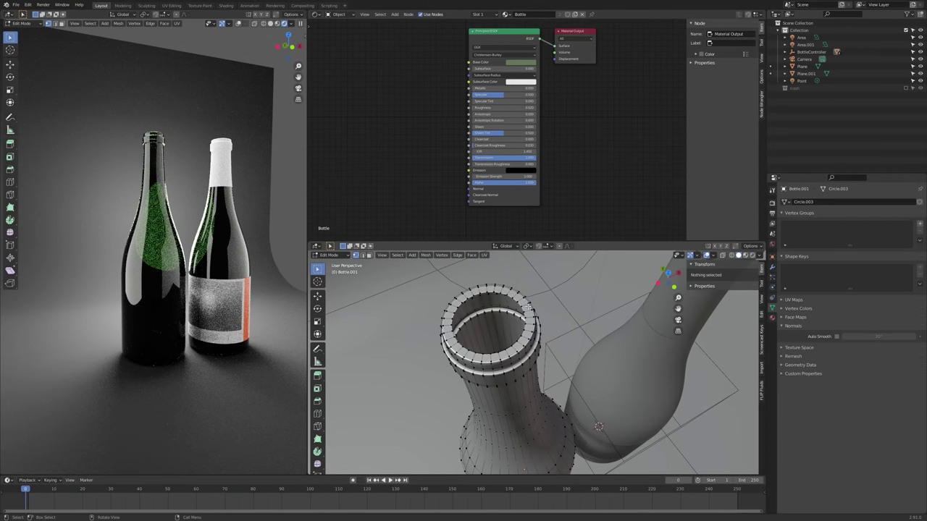
- Delete the duplicate bottle's linked outer shell, keeping the inner wall, and leave mesh editing
{"action": "middle_click_drag", "start_coordinate": [528, 305], "coordinate": [527, 335]}
{"action": "key", "text": "l"}
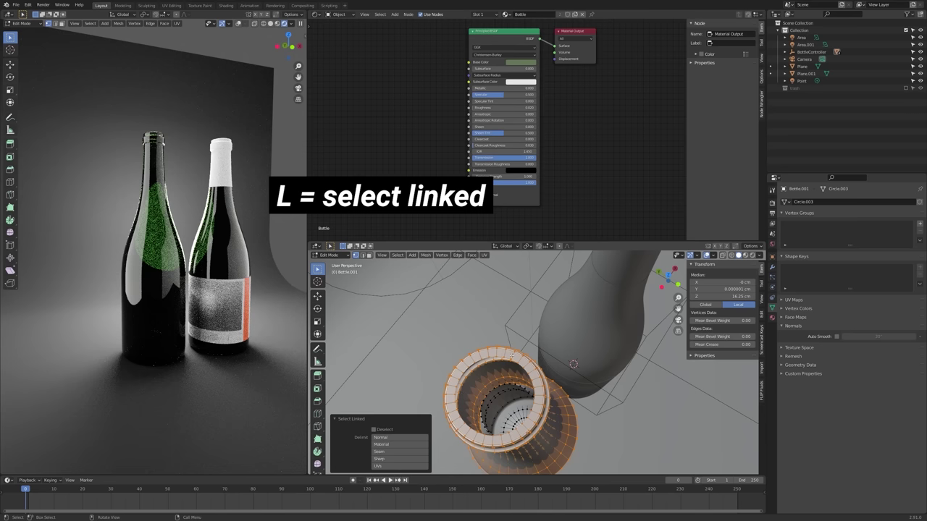
{"action": "key", "text": "x"}
{"action": "left_click", "coordinate": [516, 376]}
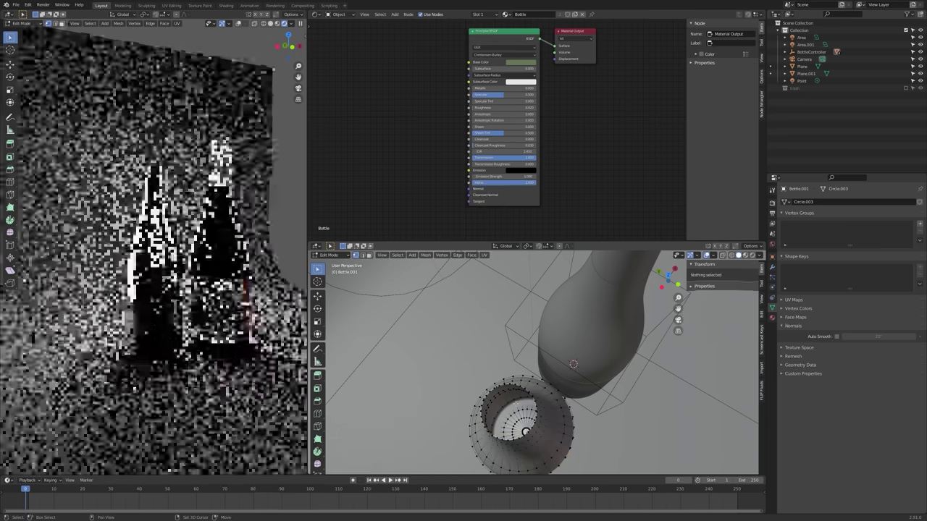
{"action": "middle_click_drag", "start_coordinate": [516, 377], "coordinate": [526, 348]}
{"action": "key", "text": "a"}
{"action": "key", "text": "Tab"}
{"action": "key", "text": "r"}
{"action": "key", "text": "r"}
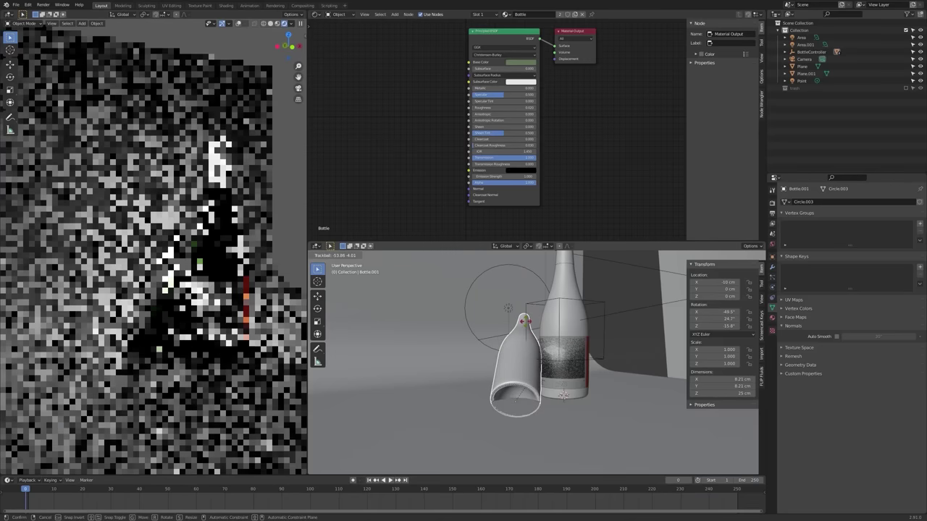
{"action": "key", "text": "Escape"}
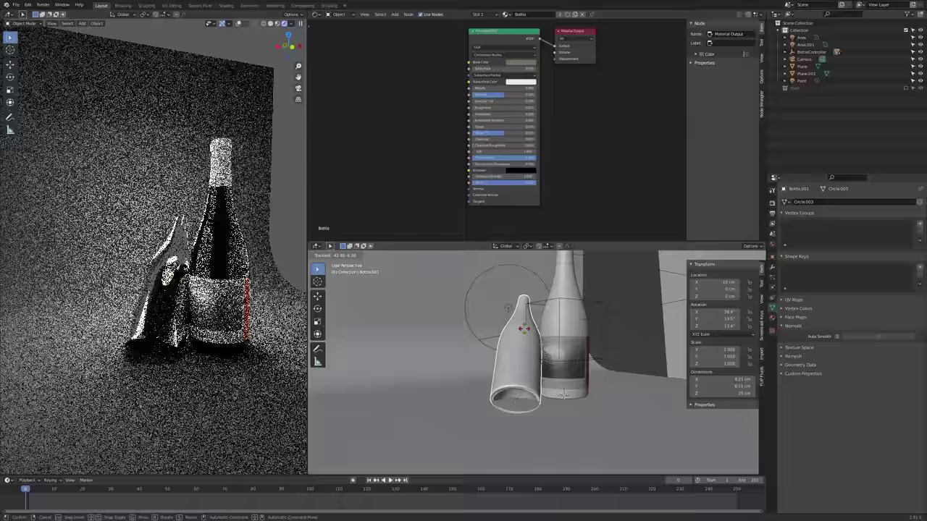
- Delete the leftover base vertices of the duplicate by selecting the linked inner wall and inverting the selection, and return to object mode
{"action": "key", "text": "Tab"}
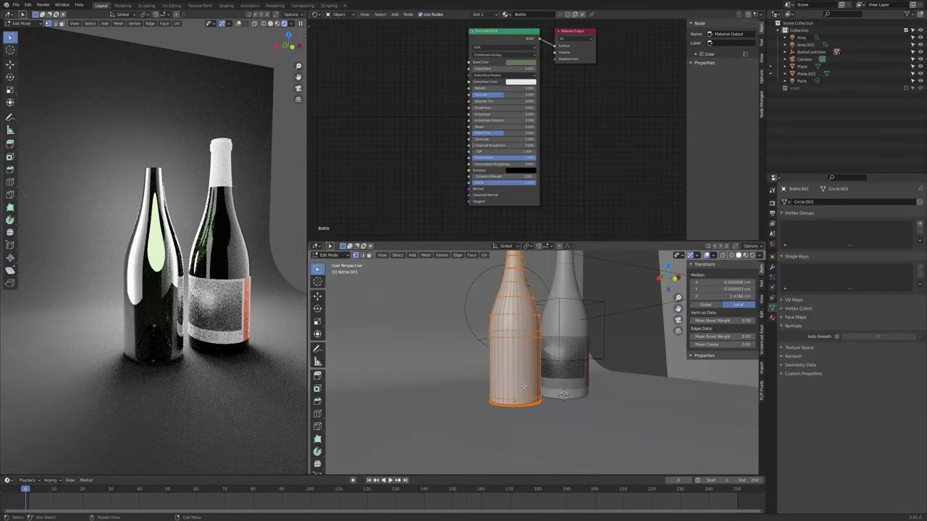
{"action": "key", "text": "KP_1"}
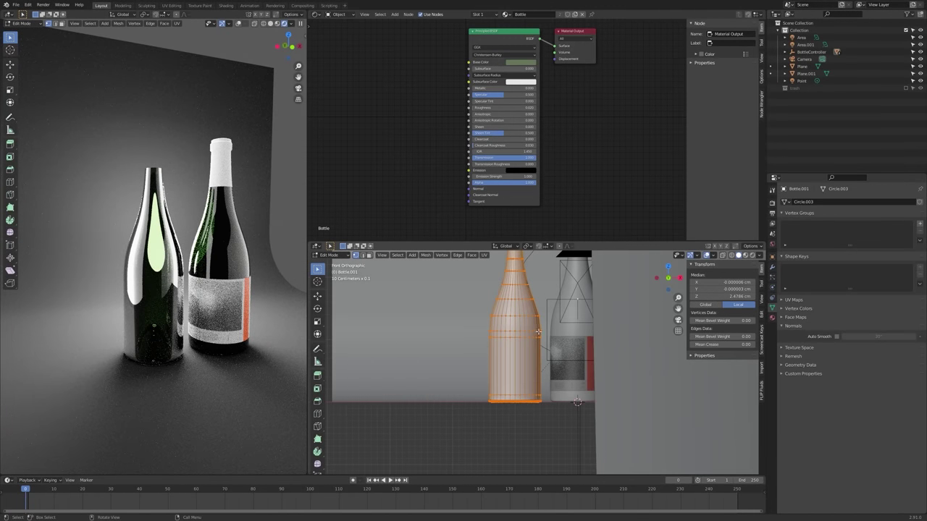
{"action": "scroll", "coordinate": [535, 342], "scroll_direction": "up", "scroll_amount": 2}
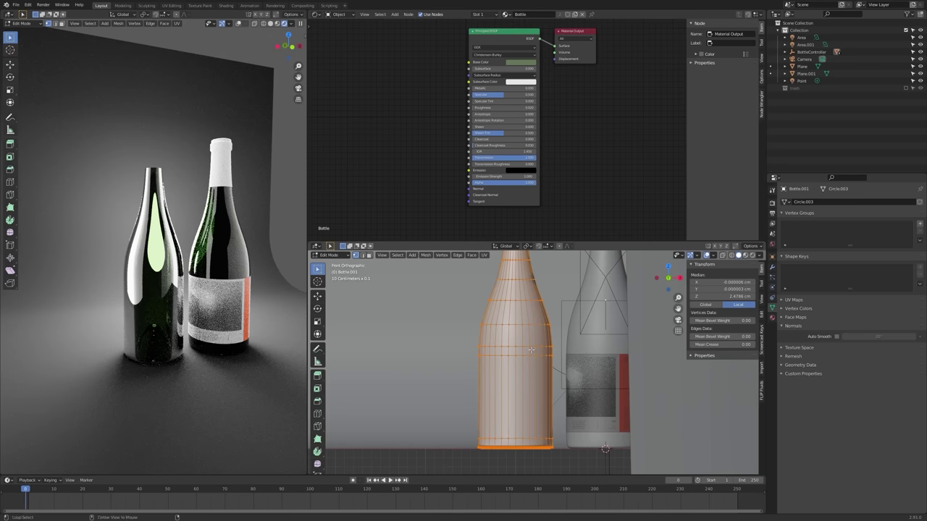
{"action": "key", "text": "alt+a"}
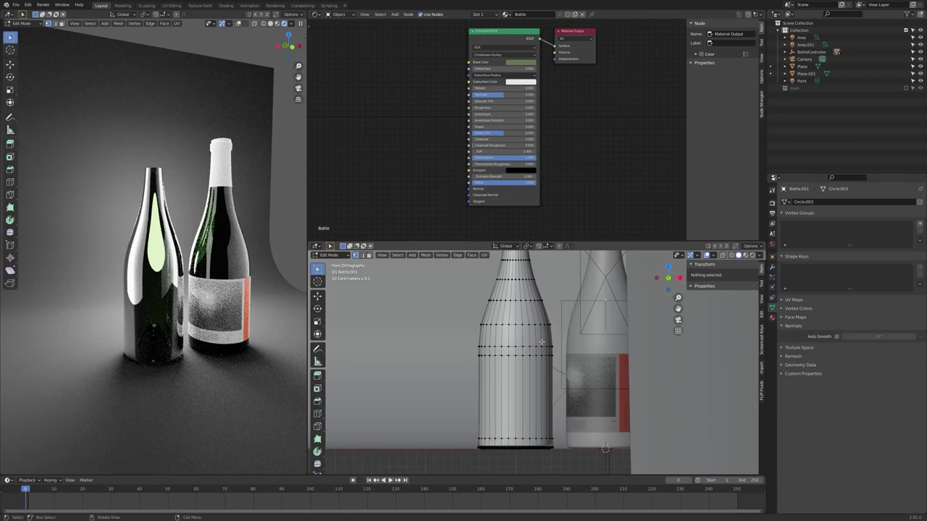
{"action": "key", "text": "l"}
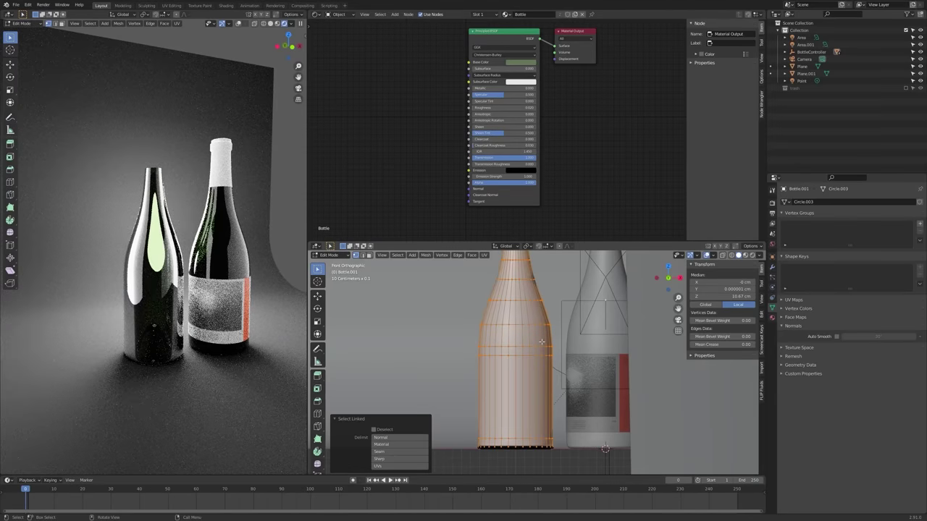
{"action": "key", "text": "ctrl+i"}
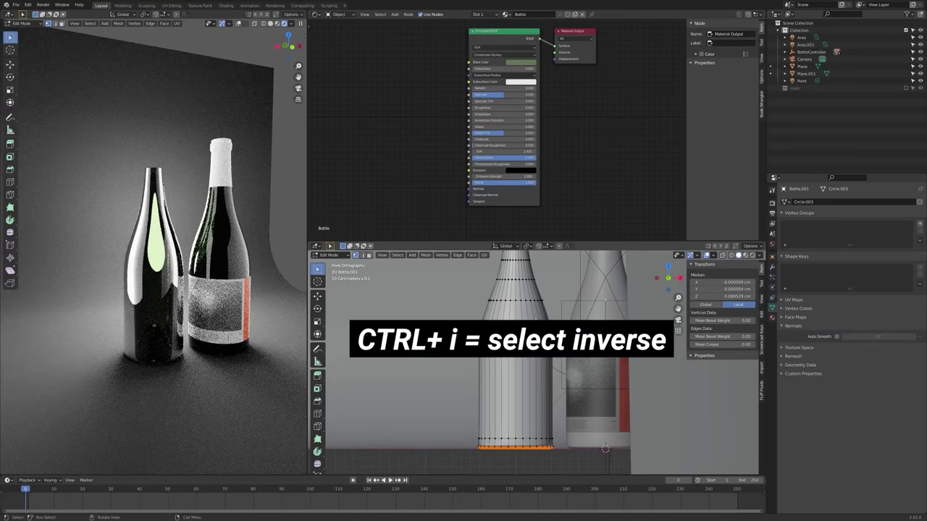
{"action": "key", "text": "KP_Decimal"}
{"action": "middle_click_drag", "start_coordinate": [523, 422], "coordinate": [558, 417]}
{"action": "key", "text": "alt+z"}
{"action": "key", "text": "alt+z"}
{"action": "key", "text": "x"}
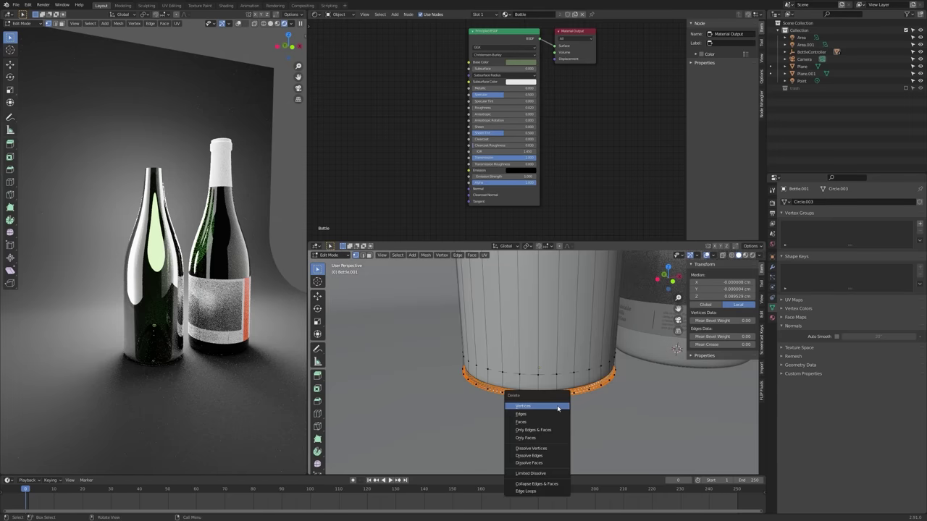
{"action": "left_click", "coordinate": [523, 406]}
{"action": "key", "text": "alt+z"}
{"action": "key", "text": "alt+z"}
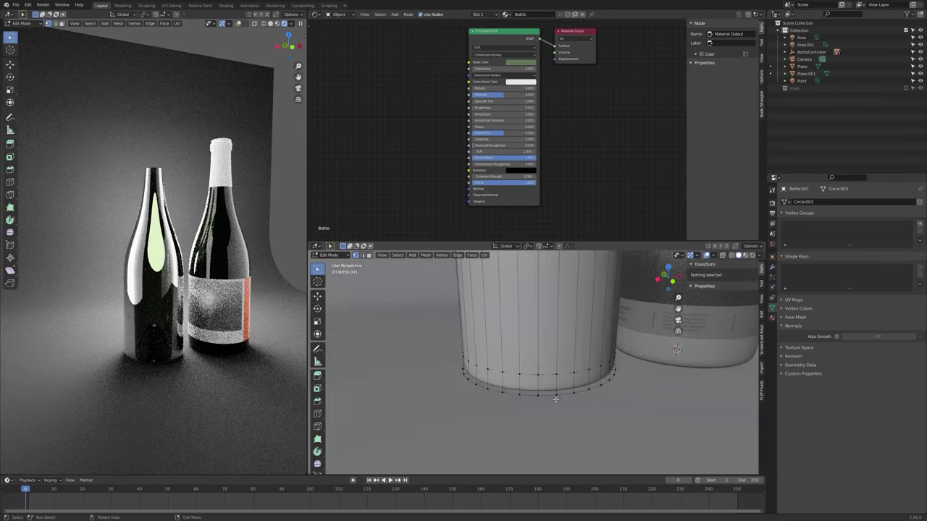
{"action": "key", "text": "Tab"}
{"action": "scroll", "coordinate": [556, 399], "scroll_direction": "down", "scroll_amount": 3}
{"action": "middle_click_drag", "start_coordinate": [549, 366], "coordinate": [506, 429], "text": "shift"}
{"action": "scroll", "coordinate": [535, 356], "scroll_direction": "down", "scroll_amount": 3}
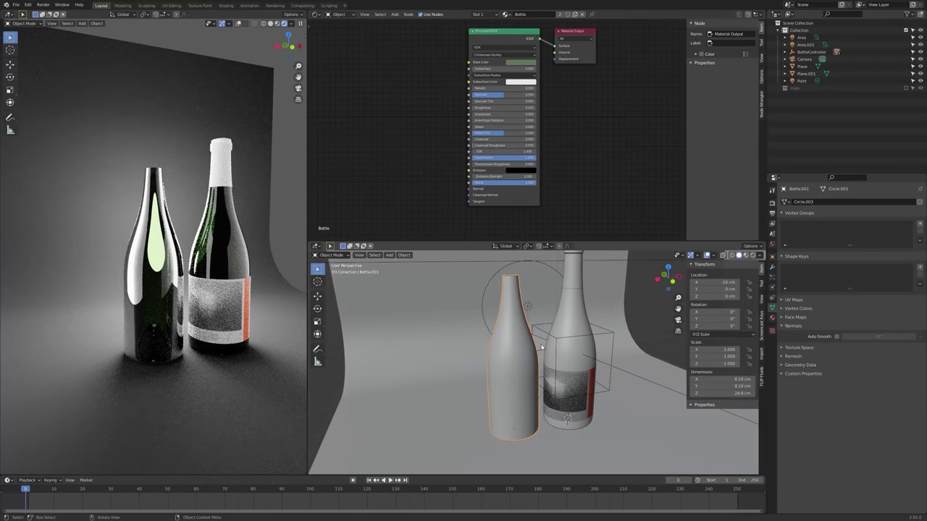
- Select the open edge loop at the top of the duplicate inner-wall mesh and return to object mode
{"action": "middle_click_drag", "start_coordinate": [535, 356], "coordinate": [544, 378]}
{"action": "key", "text": "Tab"}
{"action": "scroll", "coordinate": [516, 342], "scroll_direction": "up", "scroll_amount": 3}
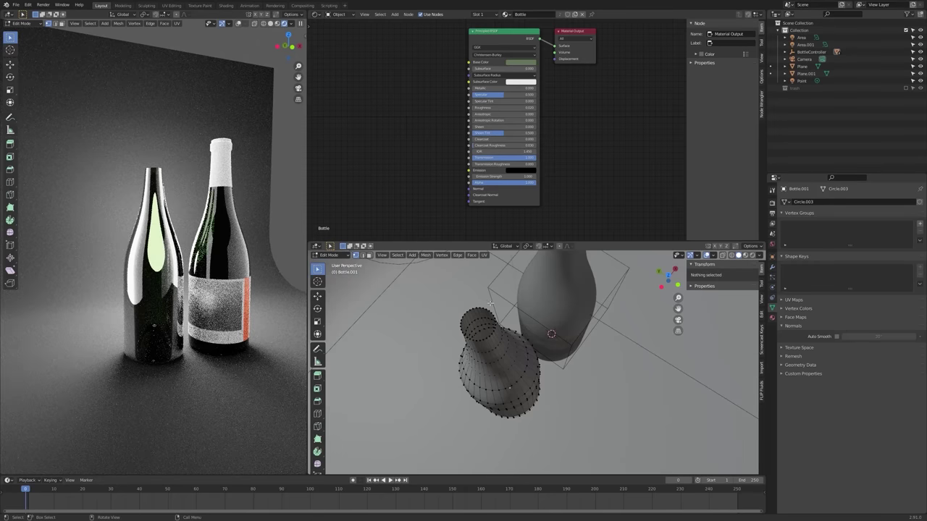
{"action": "left_click", "coordinate": [483, 307], "text": "alt"}
{"action": "middle_click_drag", "start_coordinate": [484, 307], "coordinate": [459, 272]}
{"action": "scroll", "coordinate": [464, 289], "scroll_direction": "down", "scroll_amount": 4}
{"action": "key", "text": "Tab"}
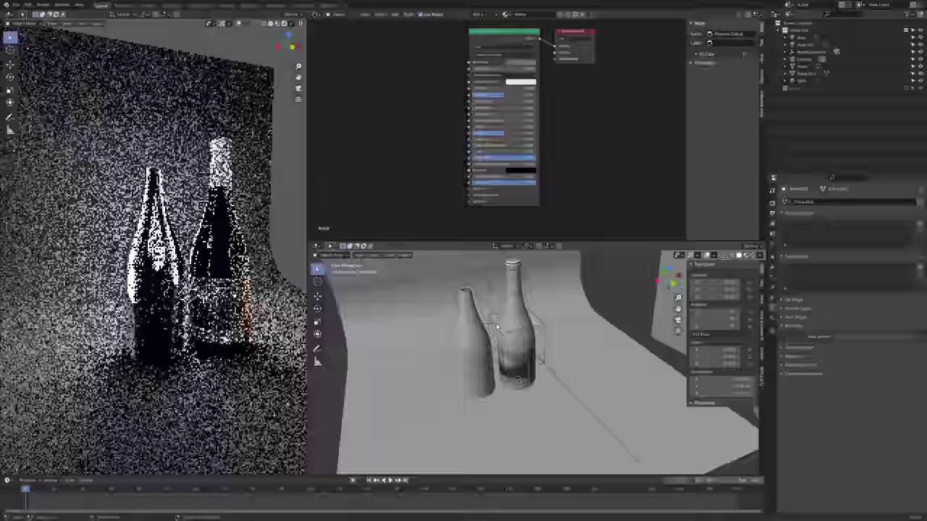
{"action": "middle_click_drag", "start_coordinate": [493, 319], "coordinate": [443, 295]}
{"action": "key", "text": "g"}
{"action": "key", "text": "x"}
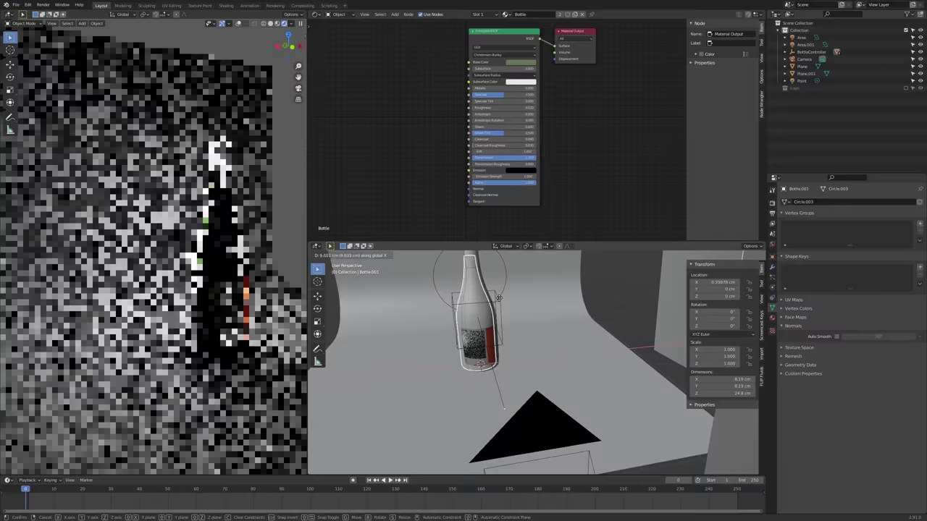
{"action": "right_click", "coordinate": [500, 298]}
{"action": "middle_click_drag", "start_coordinate": [500, 298], "coordinate": [508, 323], "text": "shift"}
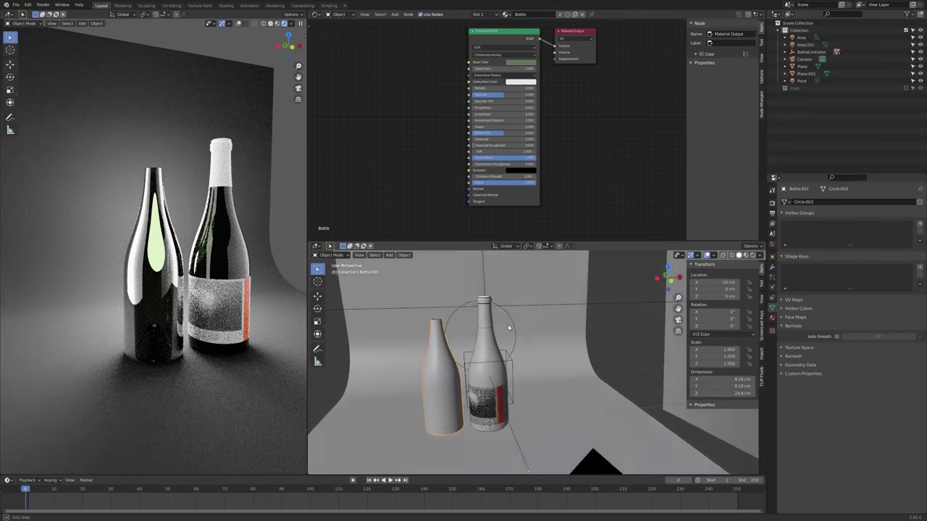
- Edge-slide the bottom edge loop of the bottle's foil up the neck by a factor of about 0.46
{"action": "left_click", "coordinate": [479, 317]}
{"action": "key", "text": "Tab"}
{"action": "scroll", "coordinate": [480, 319], "scroll_direction": "up", "scroll_amount": 5}
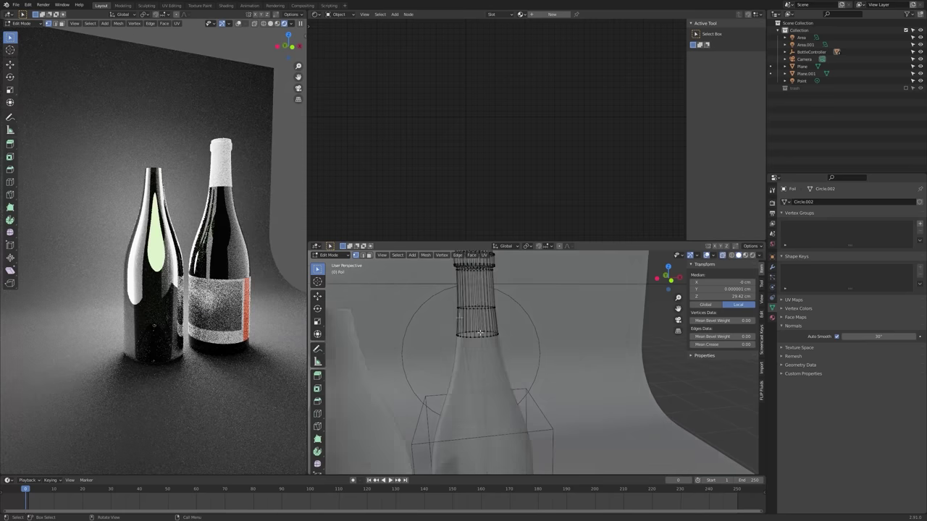
{"action": "left_click", "coordinate": [480, 340]}
{"action": "left_click", "coordinate": [480, 339], "text": "alt"}
{"action": "key", "text": "alt+z"}
{"action": "scroll", "coordinate": [499, 341], "scroll_direction": "up", "scroll_amount": 2}
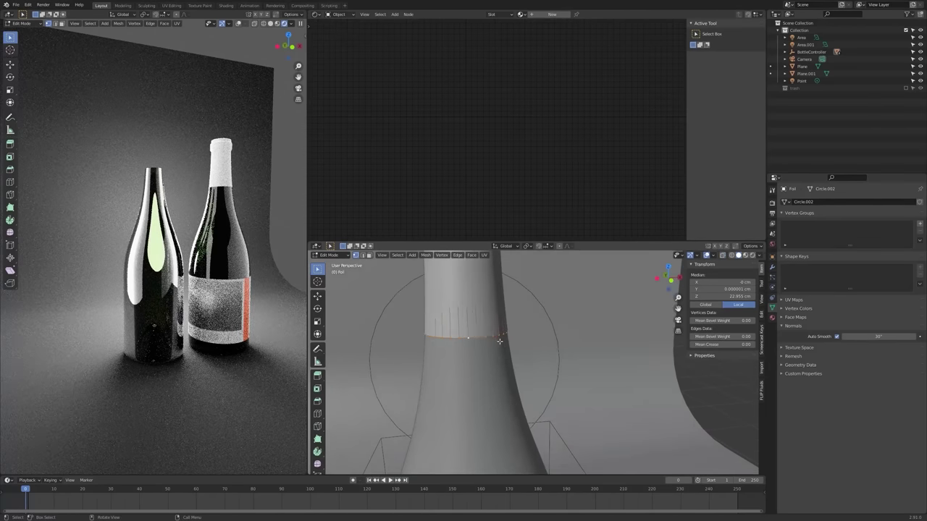
{"action": "key", "text": "g"}
{"action": "key", "text": "g"}
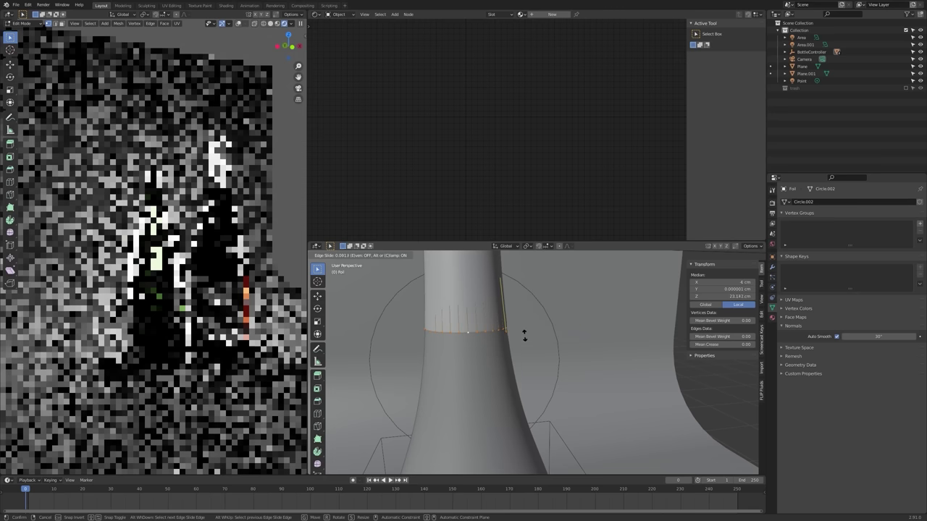
{"action": "left_click", "coordinate": [529, 462]}
- Scale the foil's bottom edge loop very slightly inward to hug the bottle neck and leave mesh editing
{"action": "scroll", "coordinate": [511, 297], "scroll_direction": "up", "scroll_amount": 4}
{"action": "scroll", "coordinate": [427, 362], "scroll_direction": "down", "scroll_amount": 2}
{"action": "scroll", "coordinate": [434, 359], "scroll_direction": "down", "scroll_amount": 1}
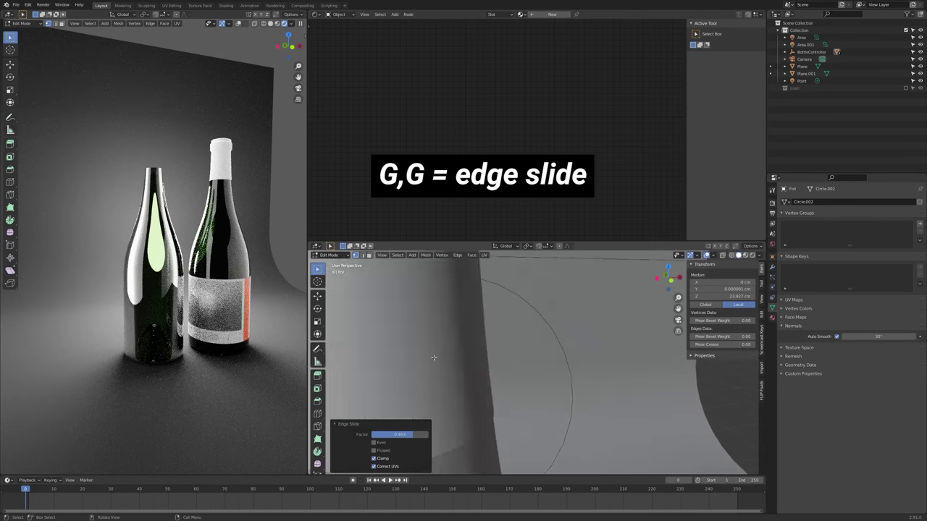
{"action": "key", "text": "KP_Decimal"}
{"action": "middle_click_drag", "start_coordinate": [443, 351], "coordinate": [445, 335]}
{"action": "key", "text": "s"}
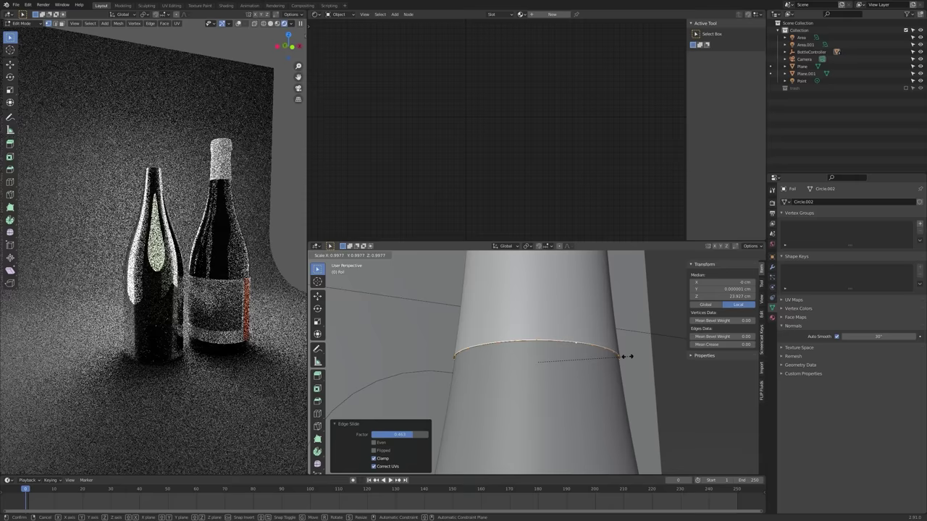
{"action": "left_click", "coordinate": [624, 356]}
{"action": "key", "text": "Tab"}
{"action": "scroll", "coordinate": [624, 359], "scroll_direction": "down", "scroll_amount": 10}
{"action": "mouse_move", "coordinate": [612, 369]}
{"action": "middle_mouse_down"}
{"action": "mouse_move", "coordinate": [580, 383]}
{"action": "mouse_move", "coordinate": [606, 384]}
{"action": "middle_mouse_up"}
- Delete the top ring of vertices on the duplicate inner wall to lower the liquid level
{"action": "left_click", "coordinate": [547, 387]}
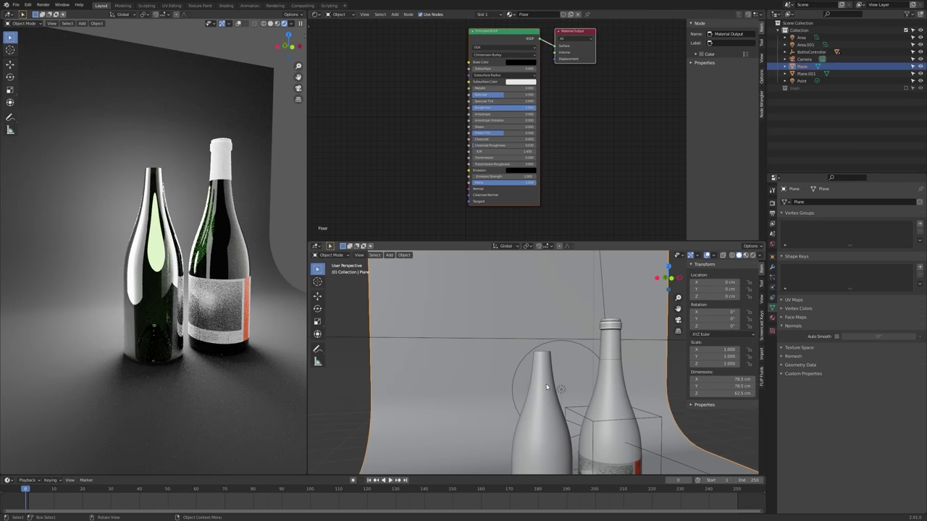
{"action": "middle_click_drag", "start_coordinate": [548, 389], "coordinate": [551, 392]}
{"action": "key", "text": "Tab"}
{"action": "scroll", "coordinate": [547, 369], "scroll_direction": "up", "scroll_amount": 5}
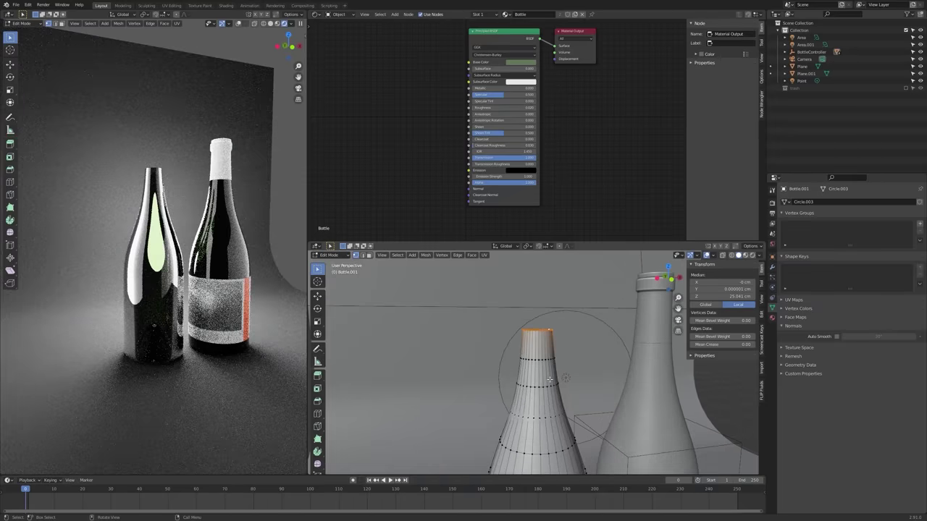
{"action": "key", "text": "x"}
{"action": "left_click", "coordinate": [547, 344]}
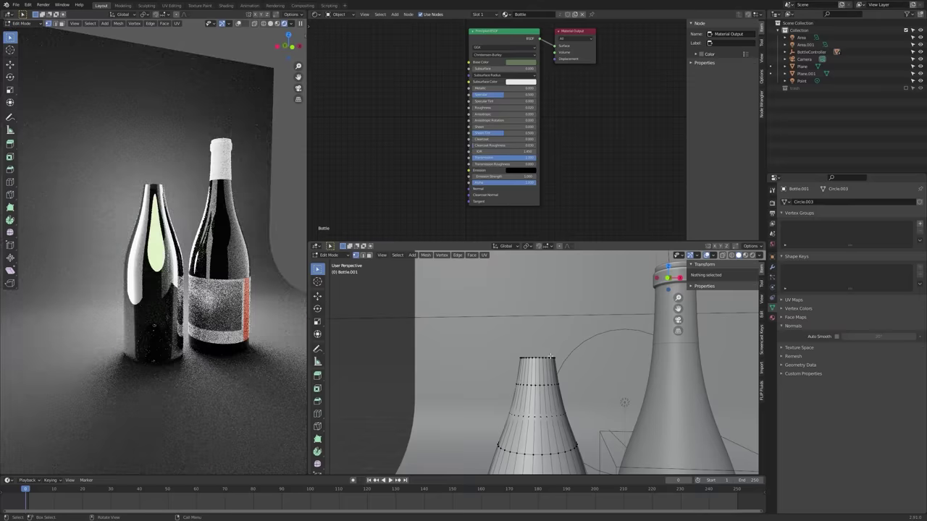
- Select the new open top edge loop of the liquid mesh and fill it with a face
{"action": "left_click", "coordinate": [541, 357], "text": "alt"}
{"action": "middle_click_drag", "start_coordinate": [542, 356], "coordinate": [572, 378]}
{"action": "scroll", "coordinate": [549, 380], "scroll_direction": "up", "scroll_amount": 1}
{"action": "key", "text": "f"}
{"action": "key", "text": "z"}
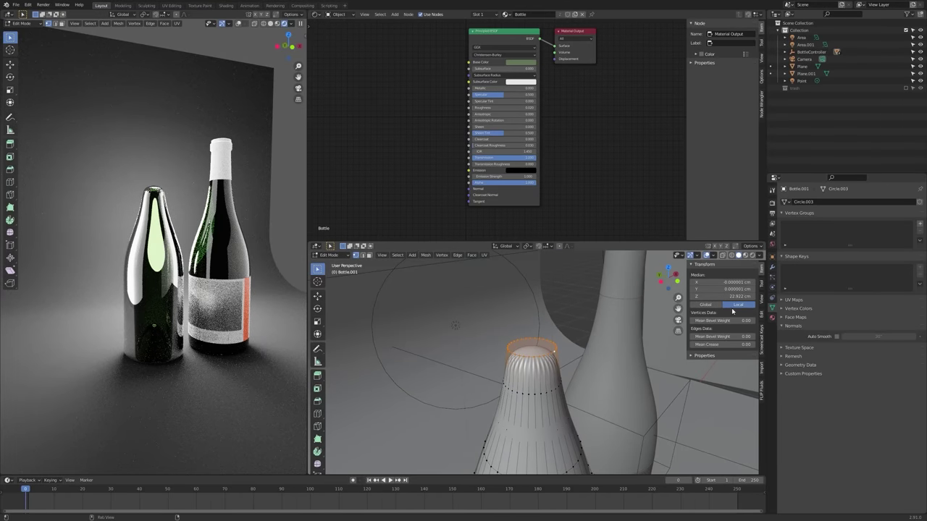
- Set the mean crease of the liquid's top edge loop to 1.00 to keep the cap sharp under subdivision
{"action": "left_click", "coordinate": [772, 267]}
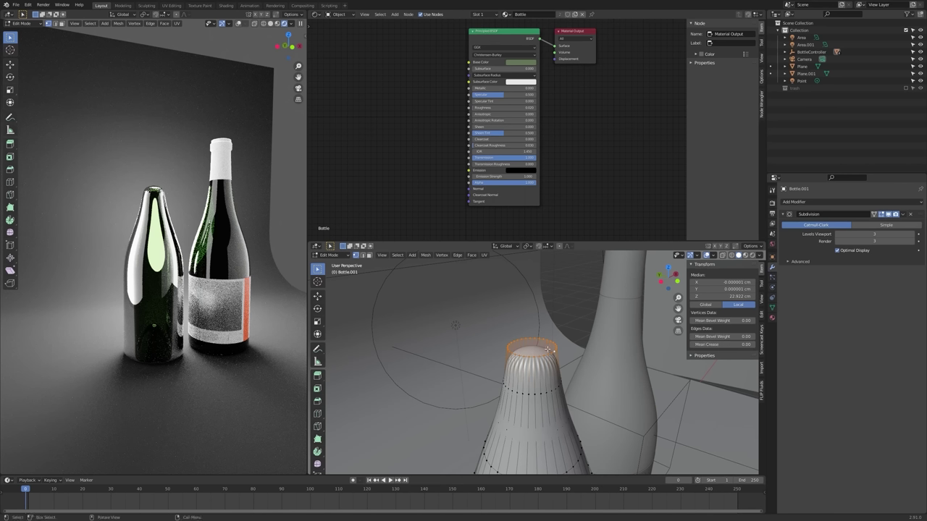
{"action": "left_click_drag", "start_coordinate": [723, 344], "coordinate": [754, 345]}
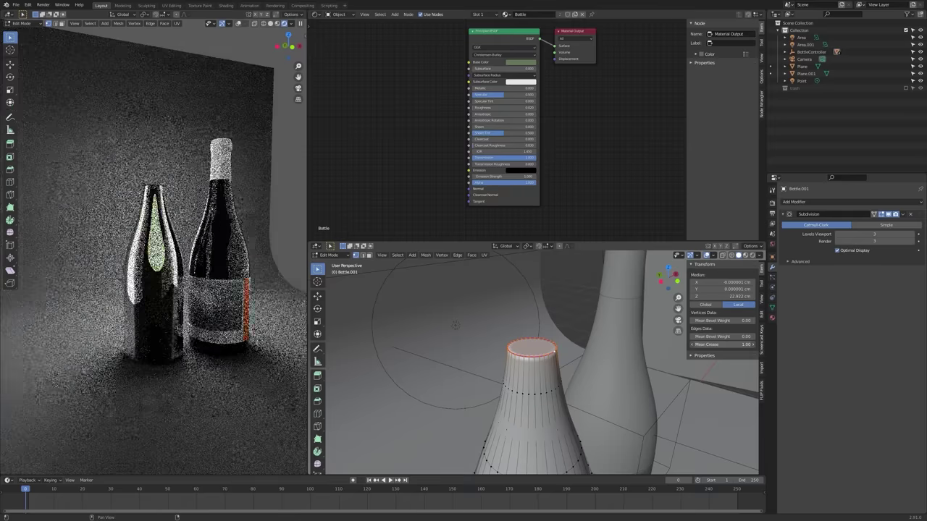
{"action": "scroll", "coordinate": [556, 370], "scroll_direction": "up", "scroll_amount": 8}
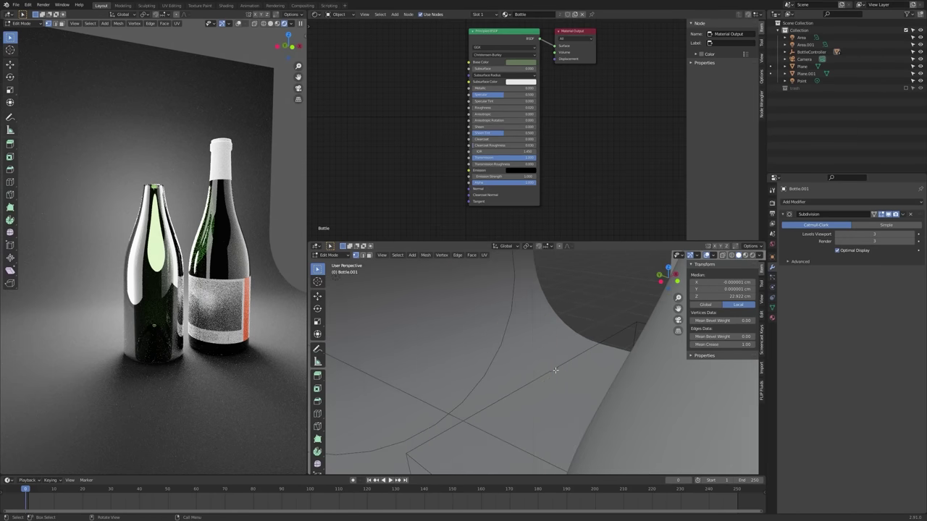
{"action": "scroll", "coordinate": [522, 367], "scroll_direction": "down", "scroll_amount": 2}
{"action": "middle_click_drag", "start_coordinate": [521, 367], "coordinate": [545, 377]}
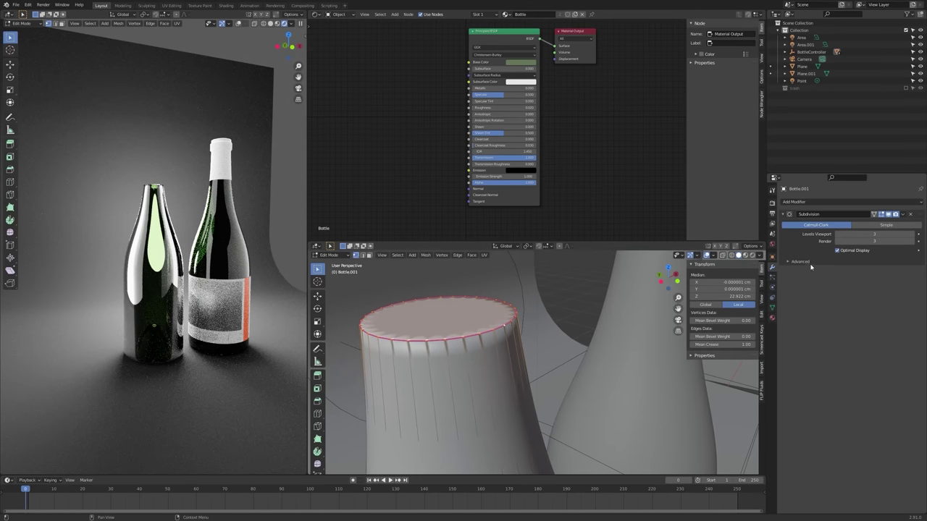
- Return the liquid mesh to object mode and enable Auto Smooth to clean up shading around the cap
{"action": "scroll", "coordinate": [501, 312], "scroll_direction": "down", "scroll_amount": 2}
{"action": "scroll", "coordinate": [500, 312], "scroll_direction": "up", "scroll_amount": 1}
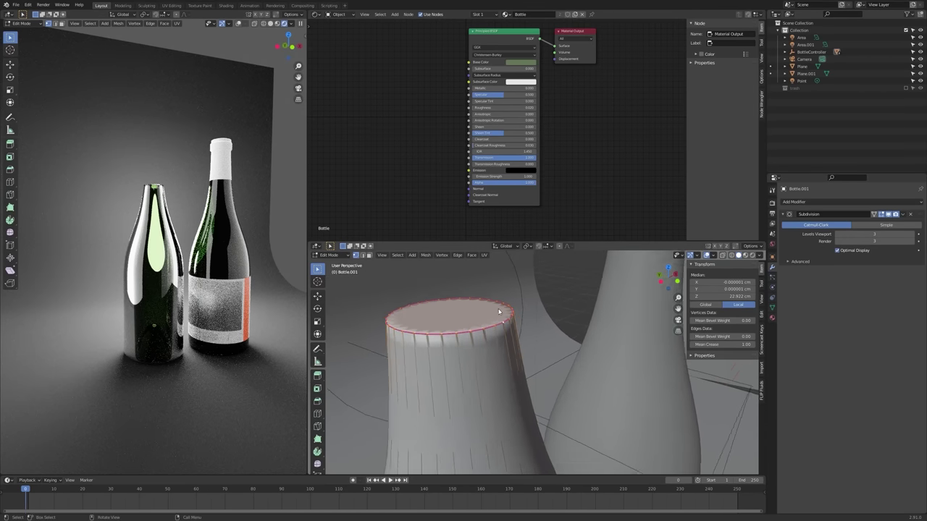
{"action": "scroll", "coordinate": [499, 313], "scroll_direction": "down", "scroll_amount": 2}
{"action": "middle_click_drag", "start_coordinate": [499, 311], "coordinate": [498, 311]}
{"action": "key", "text": "q"}
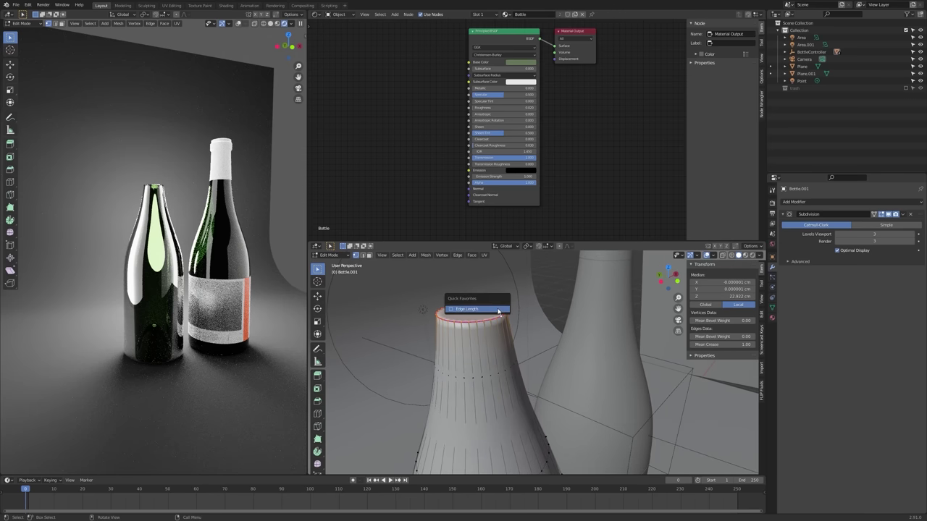
{"action": "left_click", "coordinate": [498, 310]}
{"action": "key", "text": "Tab"}
{"action": "key", "text": "q"}
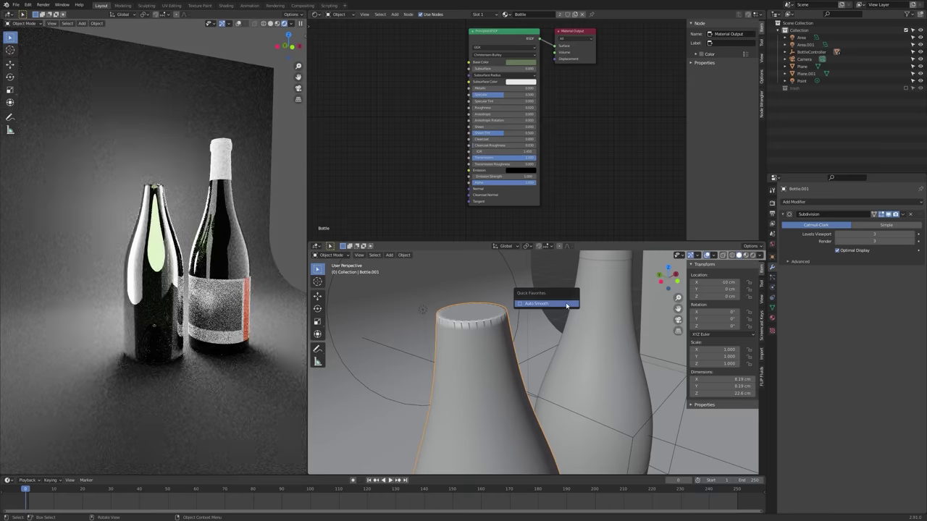
{"action": "left_click", "coordinate": [566, 307]}
- Reopen the liquid mesh for editing and examine the Subdivision modifier's advanced settings for crease handling
{"action": "scroll", "coordinate": [563, 307], "scroll_direction": "down", "scroll_amount": 3}
{"action": "middle_click_drag", "start_coordinate": [562, 305], "coordinate": [467, 331]}
{"action": "key", "text": "Tab"}
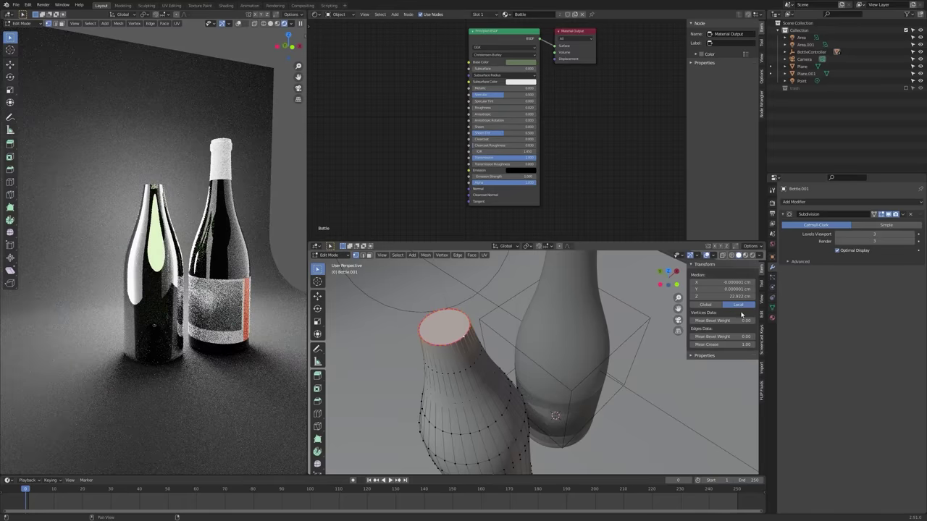
{"action": "left_click", "coordinate": [797, 262]}
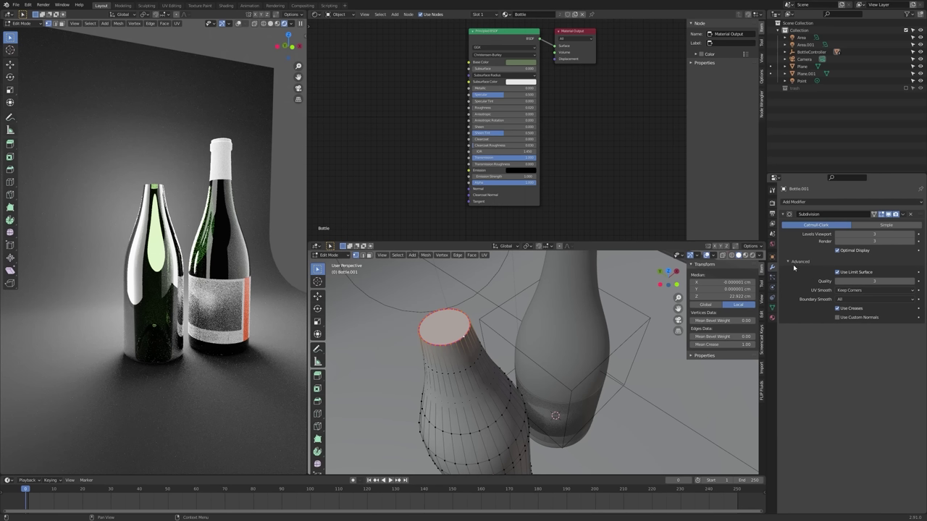
{"action": "left_click", "coordinate": [798, 263]}
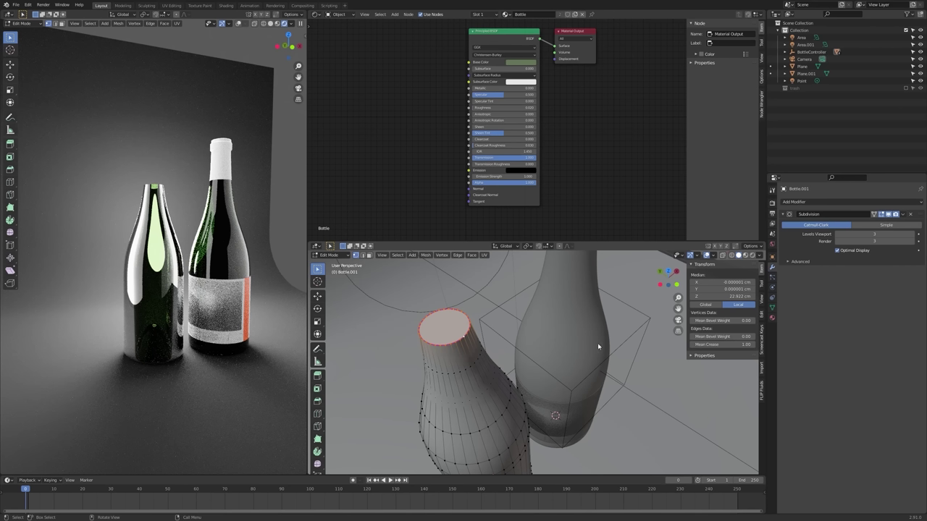
- Try a lower mean crease on the liquid's top edge loop, undo it and return to object mode
{"action": "left_click_drag", "start_coordinate": [721, 344], "coordinate": [637, 344]}
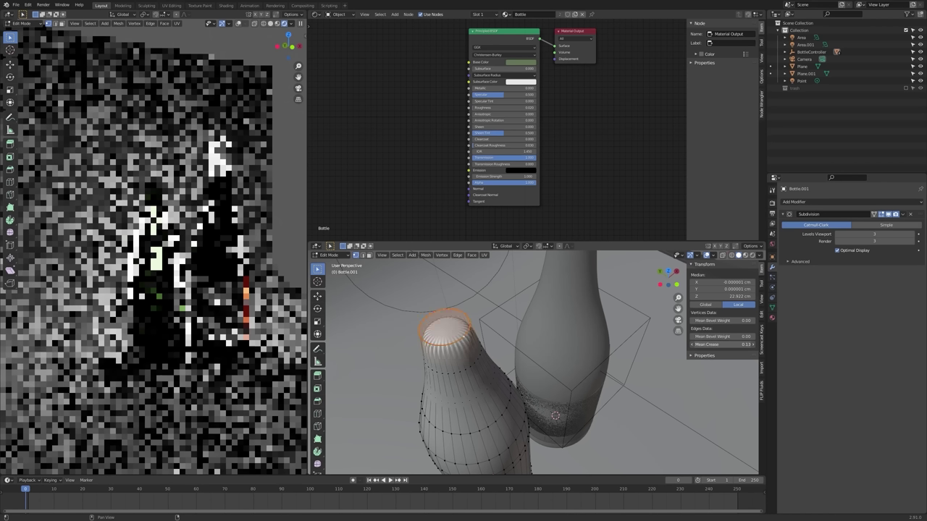
{"action": "key", "text": "ctrl+z"}
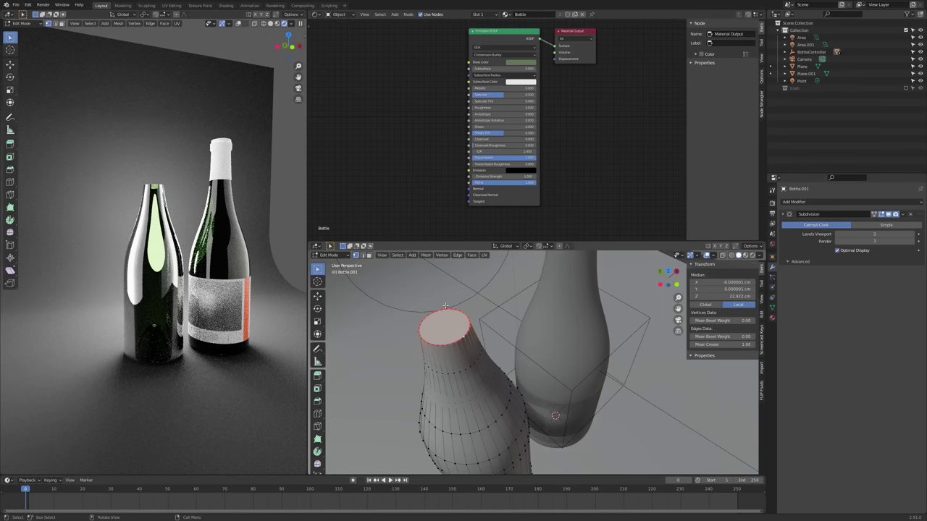
{"action": "mouse_move", "coordinate": [445, 320]}
{"action": "middle_mouse_down"}
{"action": "mouse_move", "coordinate": [437, 301]}
{"action": "mouse_move", "coordinate": [447, 302]}
{"action": "middle_mouse_up"}
{"action": "key", "text": "Tab"}
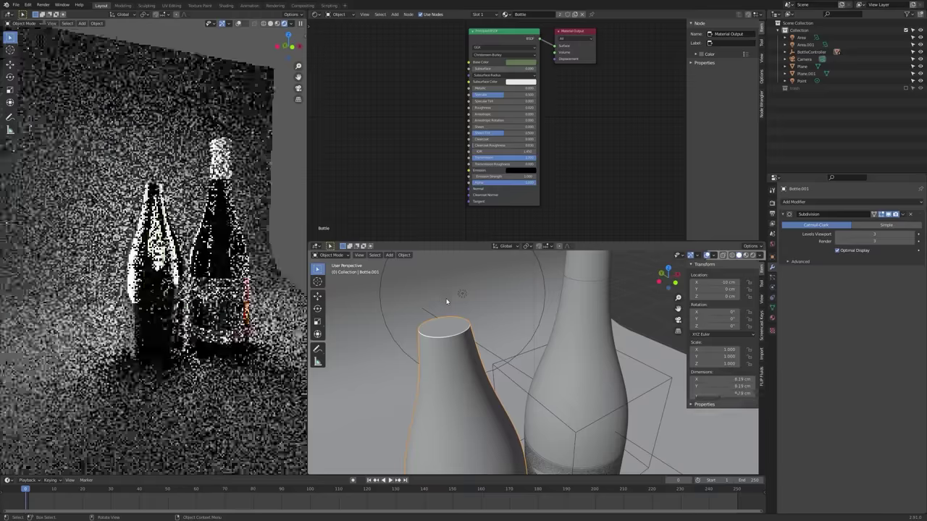
{"action": "scroll", "coordinate": [447, 302], "scroll_direction": "down", "scroll_amount": 4}
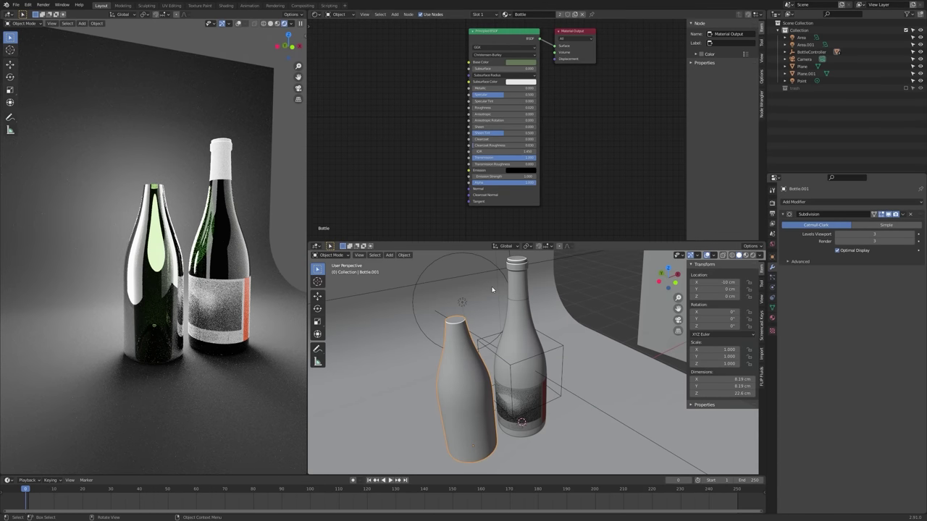
{"action": "middle_click_drag", "start_coordinate": [483, 326], "coordinate": [517, 313]}
- Create an independent copy of the Bottle material for the liquid mesh and name it Wine
{"action": "middle_click_drag", "start_coordinate": [567, 47], "coordinate": [573, 70]}
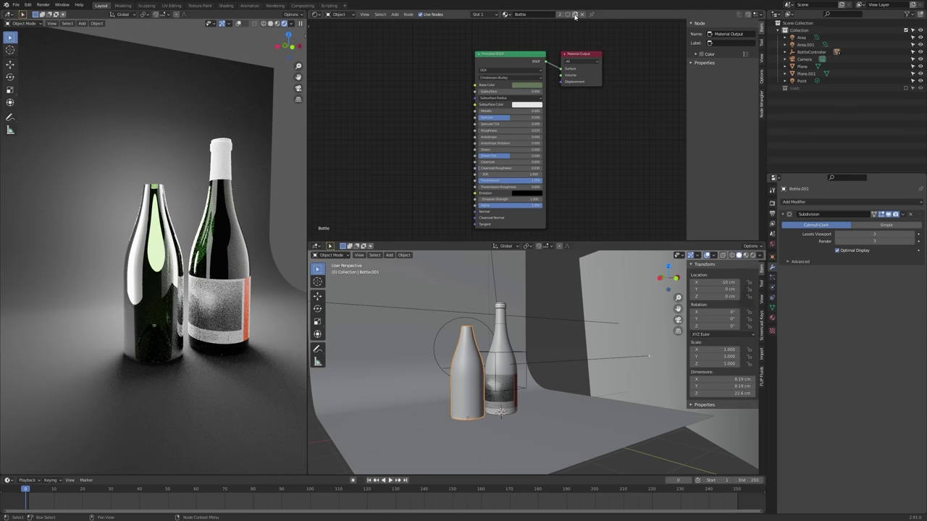
{"action": "left_click", "coordinate": [773, 317]}
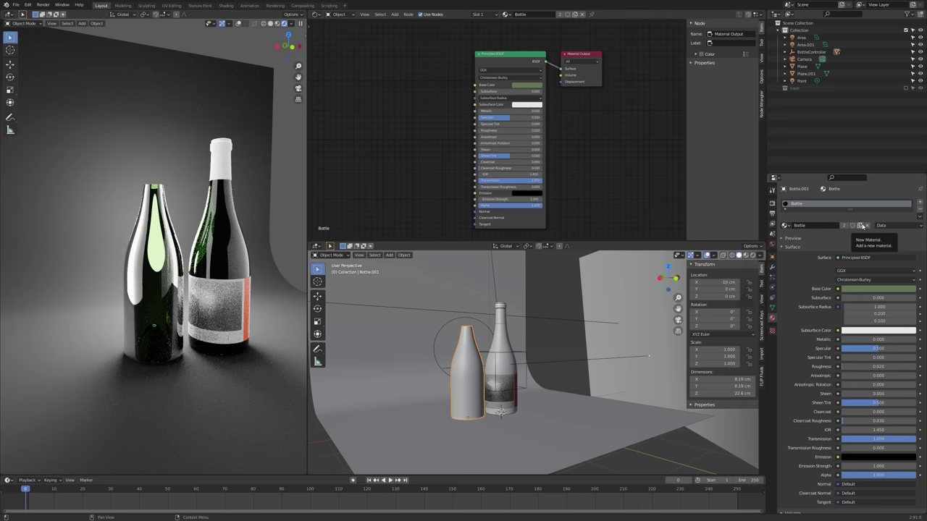
{"action": "left_click", "coordinate": [862, 226]}
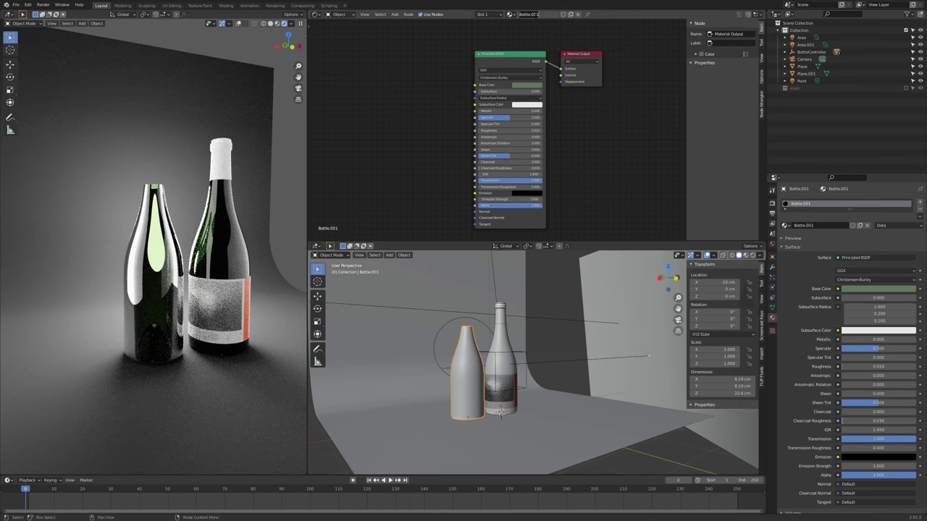
{"action": "left_click", "coordinate": [535, 14]}
{"action": "type", "text": "Wine"}
{"action": "key", "text": "Return"}
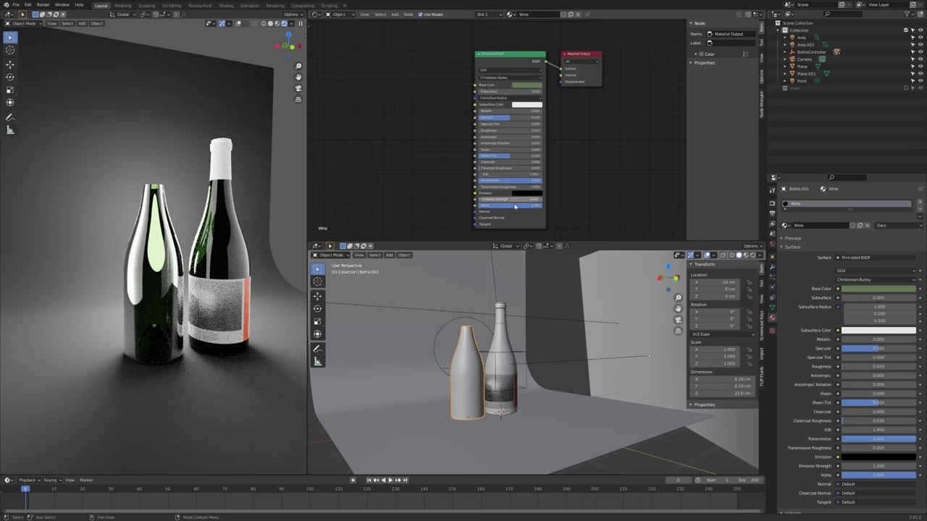
- Change the Wine material's base color to a bright, moderately saturated red with the hue at 1.000
{"action": "left_click", "coordinate": [533, 85]}
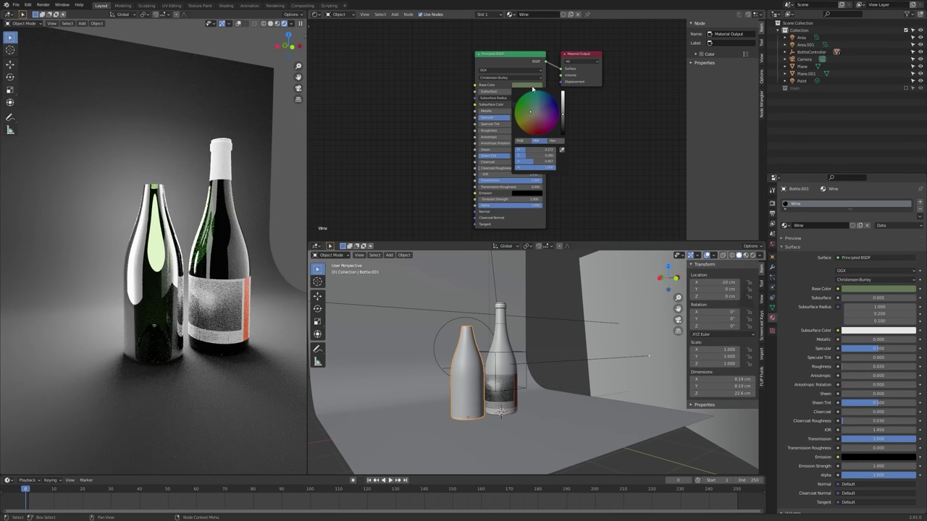
{"action": "left_click_drag", "start_coordinate": [535, 156], "coordinate": [549, 161]}
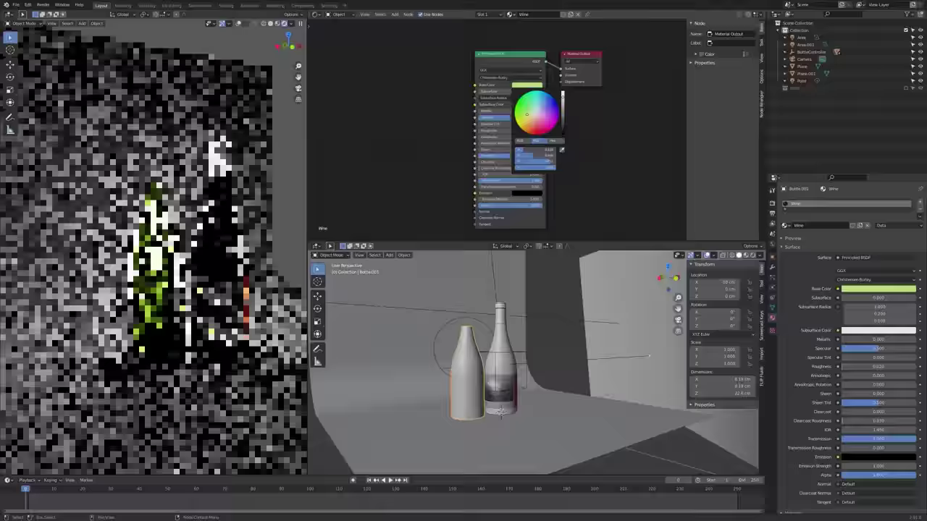
{"action": "left_click", "coordinate": [536, 122]}
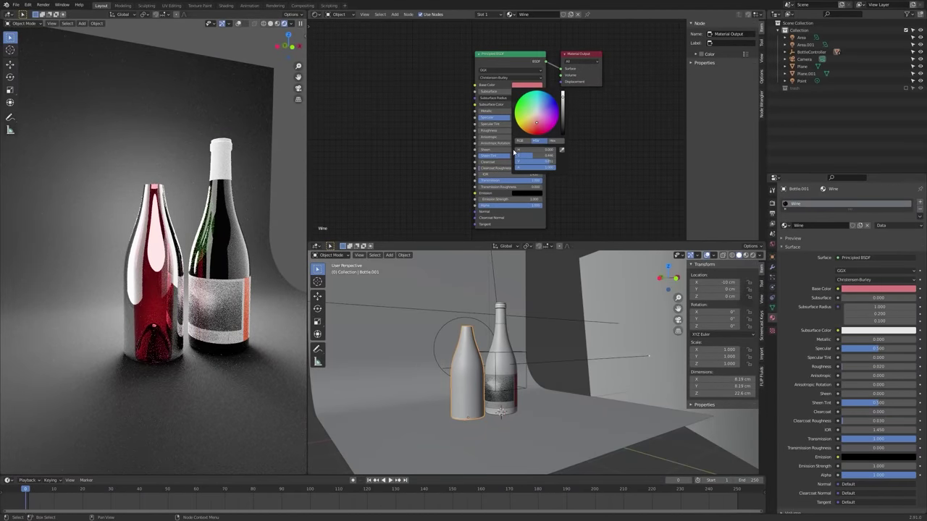
{"action": "left_click_drag", "start_coordinate": [529, 150], "coordinate": [569, 150]}
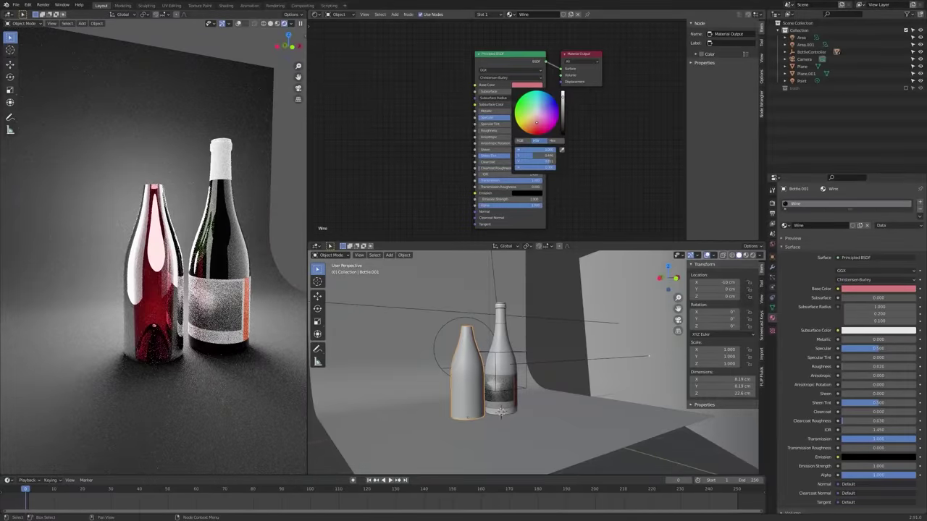
- Raise the Wine material's base color to full saturation and lower its value for a darker red
{"action": "left_click_drag", "start_coordinate": [556, 150], "coordinate": [555, 156]}
{"action": "scroll", "coordinate": [173, 231], "scroll_direction": "up", "scroll_amount": 3}
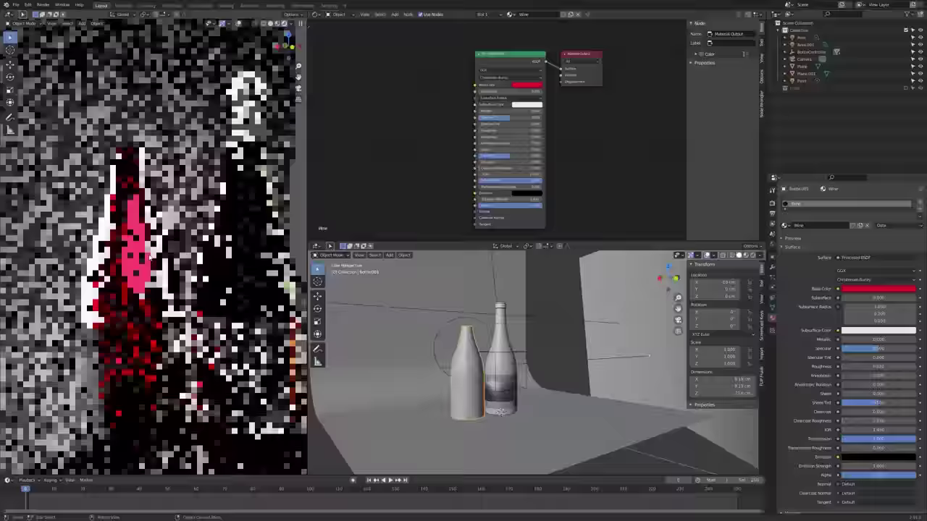
{"action": "left_click", "coordinate": [522, 85]}
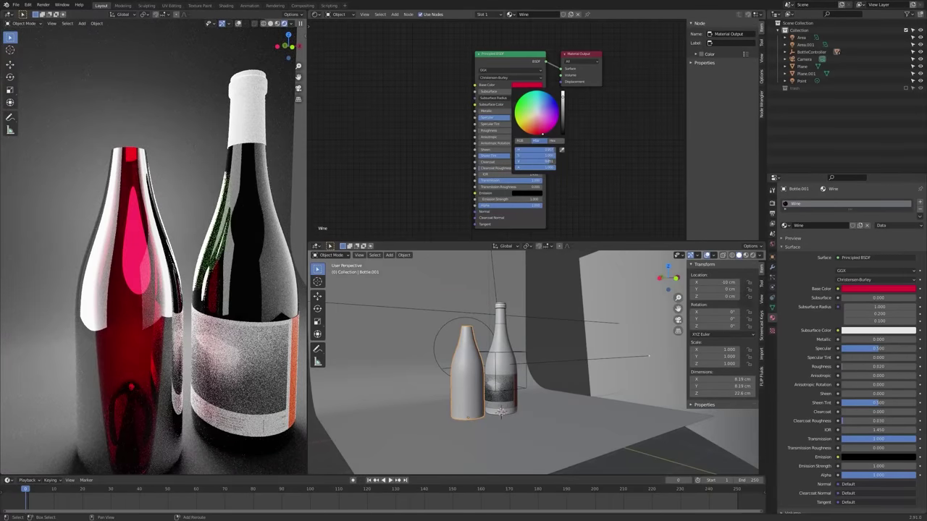
{"action": "left_click_drag", "start_coordinate": [549, 162], "coordinate": [534, 161]}
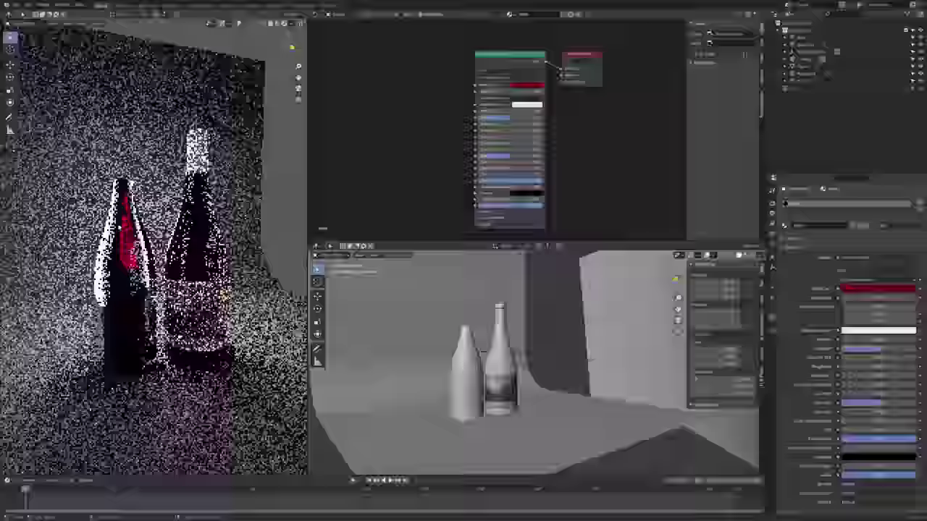
- Readjust the Wine material's base color to a slightly brighter crimson red
{"action": "middle_click_drag", "start_coordinate": [119, 239], "coordinate": [61, 260]}
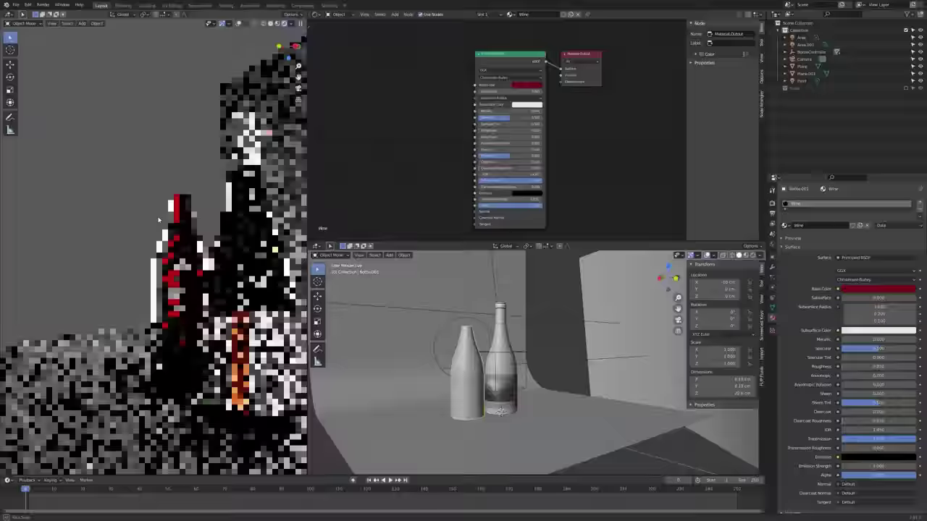
{"action": "middle_click_drag", "start_coordinate": [123, 246], "coordinate": [165, 245]}
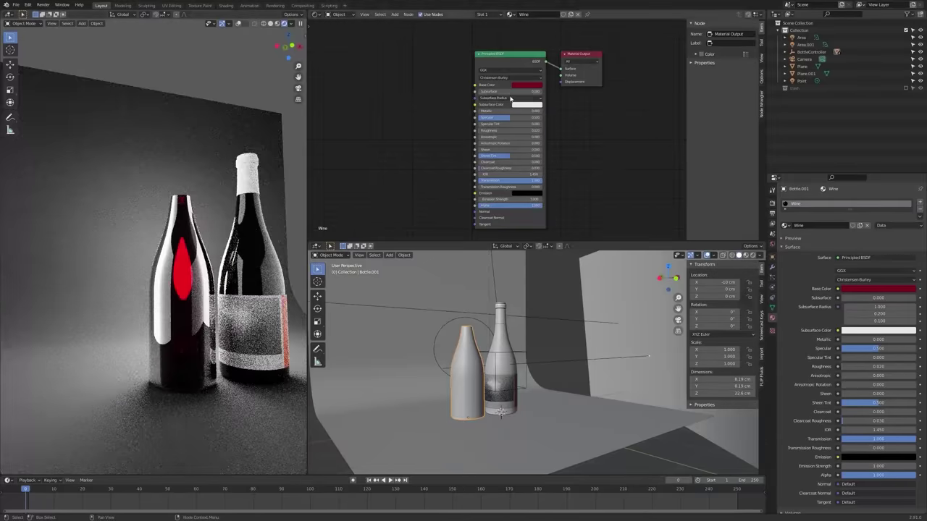
{"action": "mouse_move", "coordinate": [547, 164]}
{"action": "left_mouse_down"}
{"action": "mouse_move", "coordinate": [562, 163]}
{"action": "mouse_move", "coordinate": [550, 162]}
{"action": "left_mouse_up"}
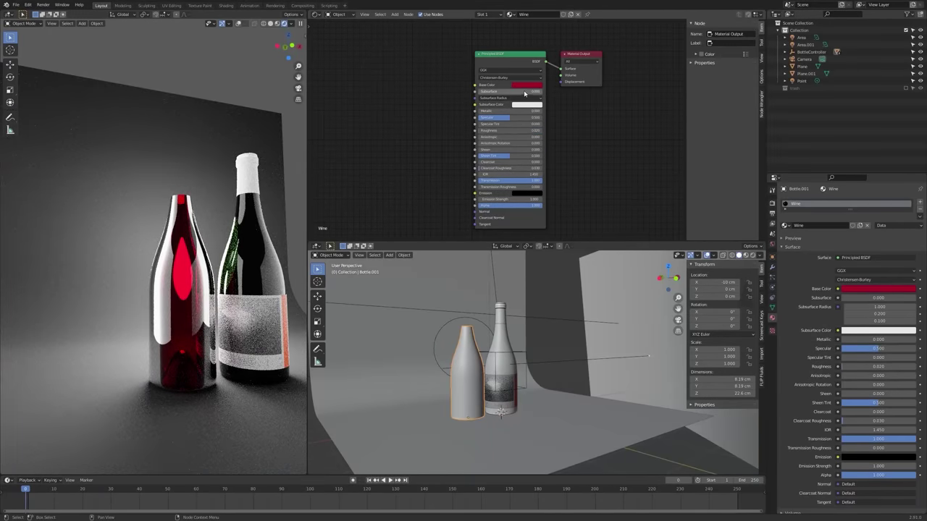
{"action": "left_click", "coordinate": [526, 86]}
{"action": "left_click_drag", "start_coordinate": [531, 100], "coordinate": [539, 131]}
- Recalculate the liquid mesh's normals to face outward and return to object mode
{"action": "scroll", "coordinate": [138, 160], "scroll_direction": "down", "scroll_amount": 2}
{"action": "middle_click_drag", "start_coordinate": [138, 160], "coordinate": [94, 166]}
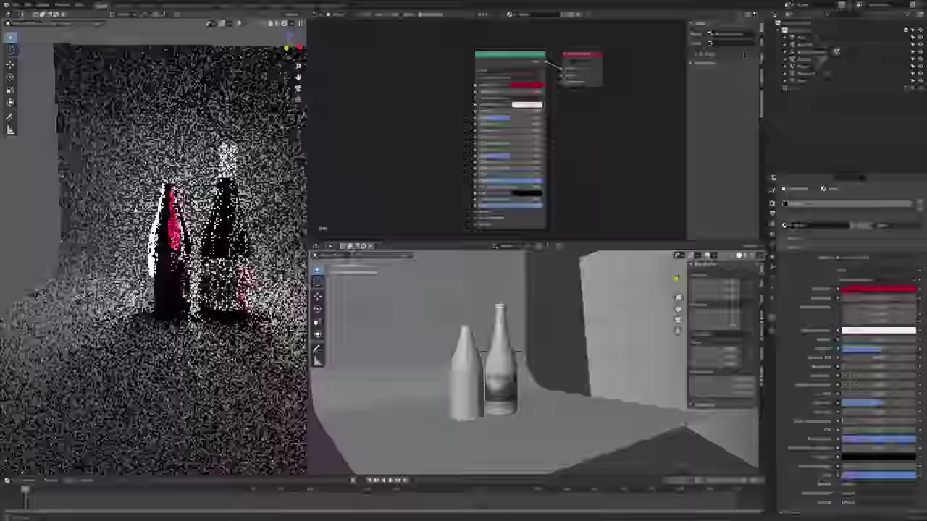
{"action": "middle_click_drag", "start_coordinate": [109, 217], "coordinate": [134, 217]}
{"action": "scroll", "coordinate": [134, 218], "scroll_direction": "up", "scroll_amount": 5}
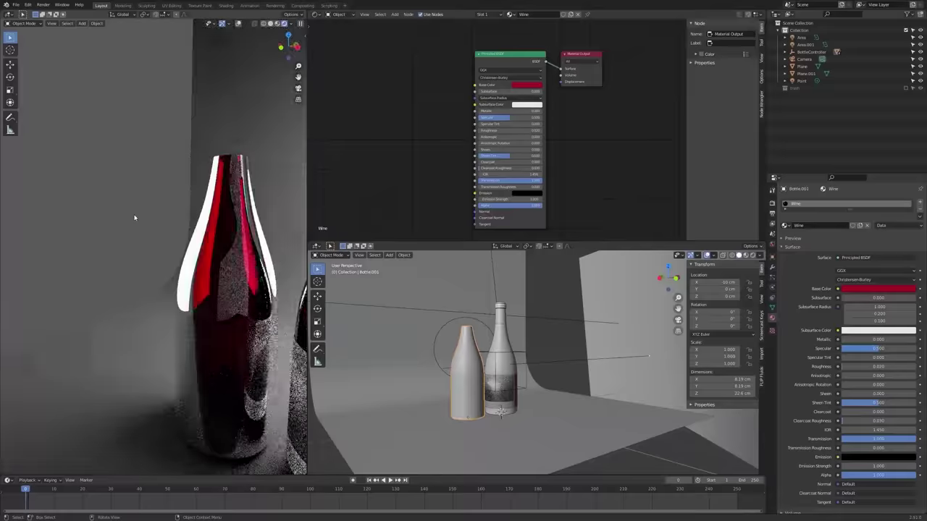
{"action": "key", "text": "Tab"}
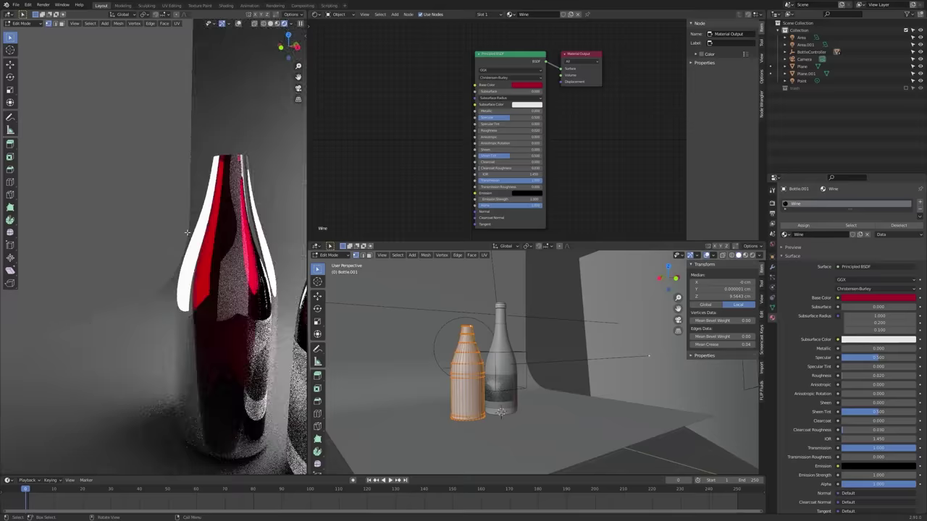
{"action": "key", "text": "shift+n"}
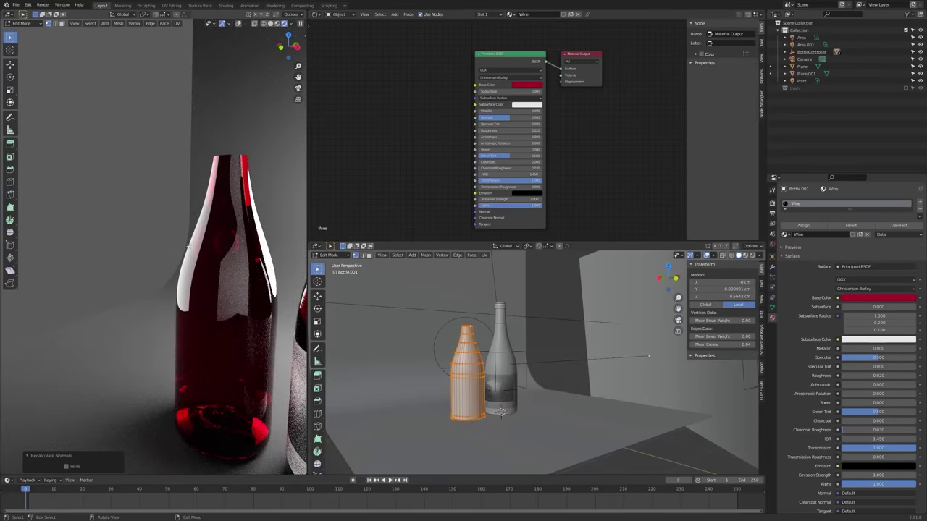
{"action": "key", "text": "Tab"}
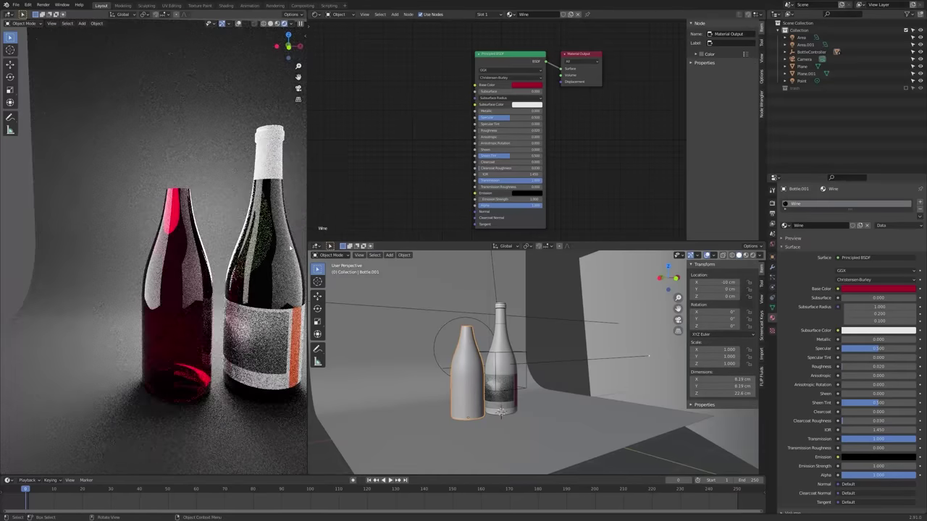
{"action": "middle_click_drag", "start_coordinate": [111, 298], "coordinate": [164, 275]}
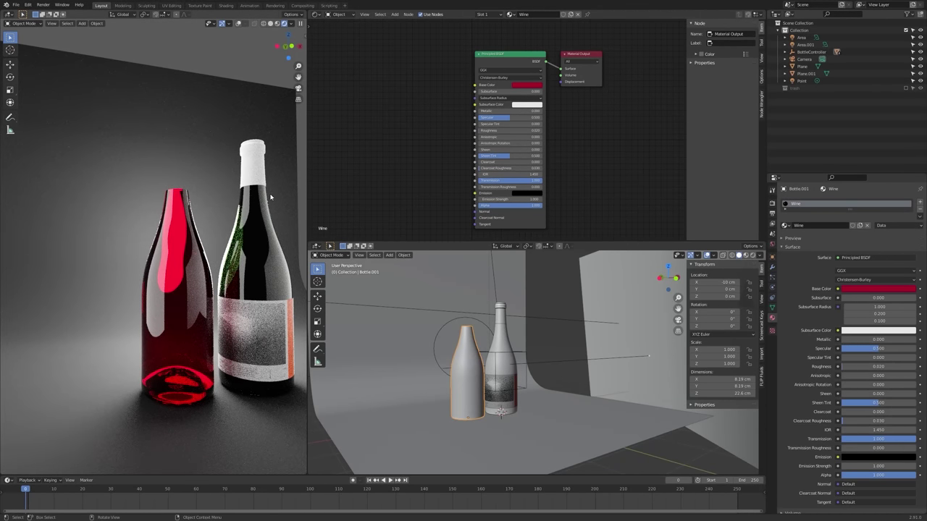
{"action": "key", "text": "Tab"}
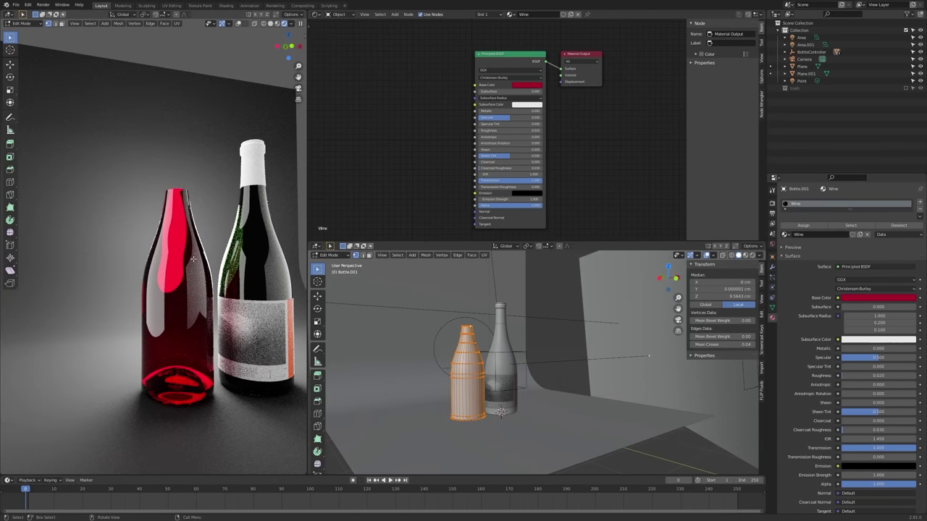
{"action": "key", "text": "shift+n"}
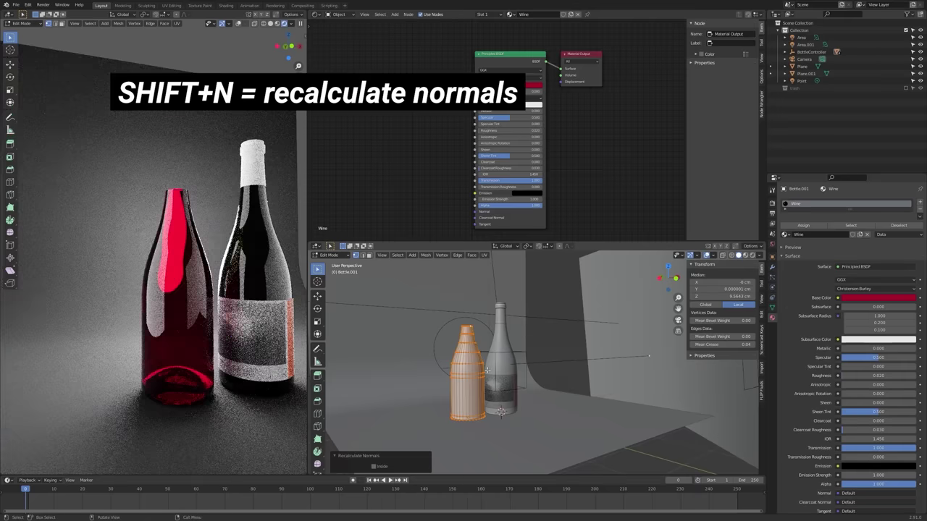
{"action": "key", "text": "Tab"}
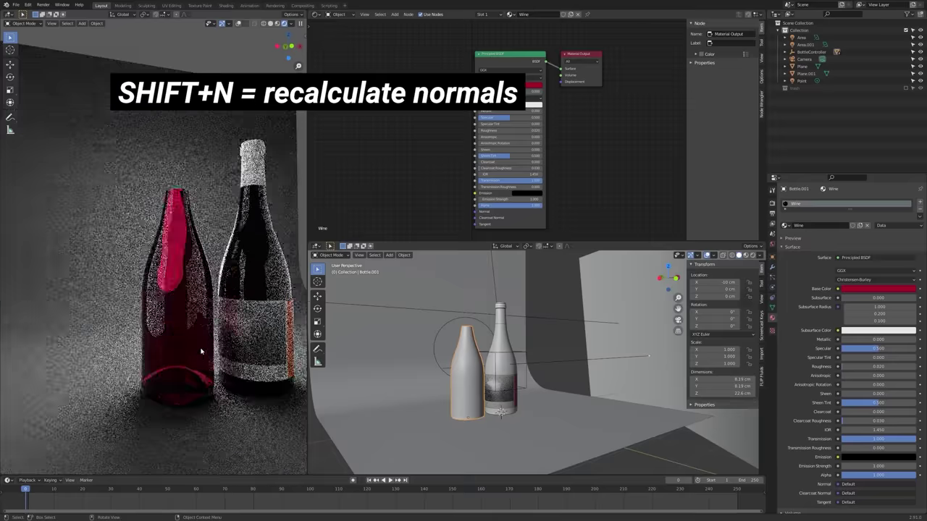
- Darken the Wine material's base color again to a deep wine red by lowering its value
{"action": "middle_click_drag", "start_coordinate": [202, 332], "coordinate": [144, 340]}
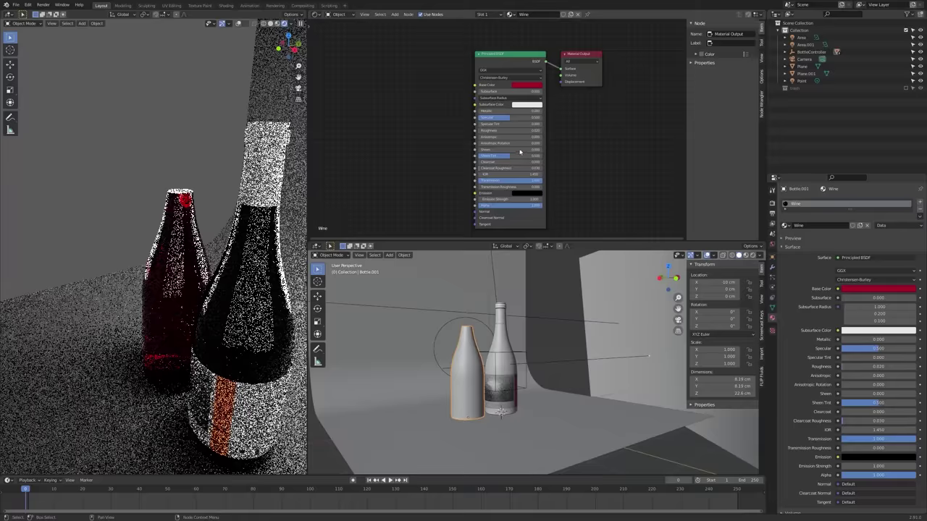
{"action": "left_click", "coordinate": [526, 85]}
{"action": "left_click_drag", "start_coordinate": [544, 163], "coordinate": [535, 163]}
- Move the liquid mesh 10 cm along the global X axis into the glass bottle
{"action": "middle_click_drag", "start_coordinate": [65, 281], "coordinate": [111, 273]}
{"action": "key", "text": "g"}
{"action": "key", "text": "x"}
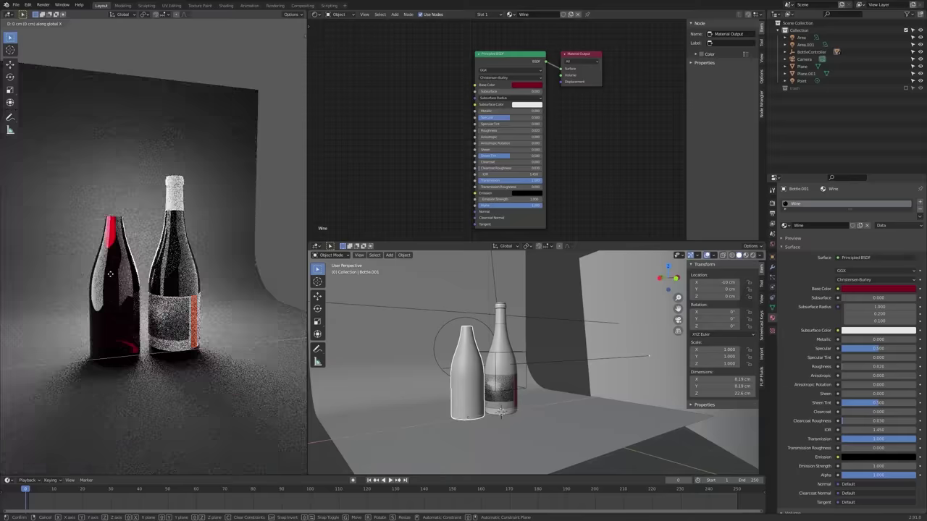
{"action": "left_click", "coordinate": [110, 273]}
{"action": "key", "text": "h"}
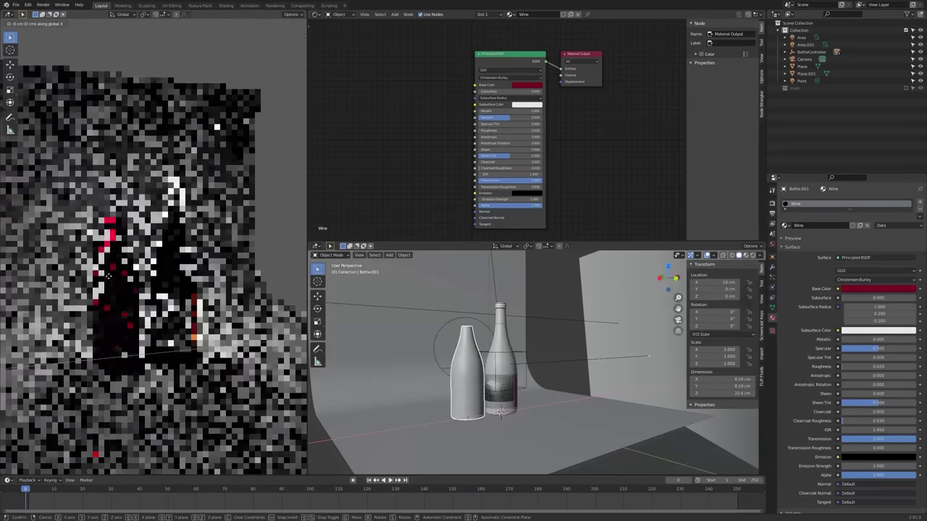
{"action": "left_click", "coordinate": [154, 273], "text": "ctrl"}
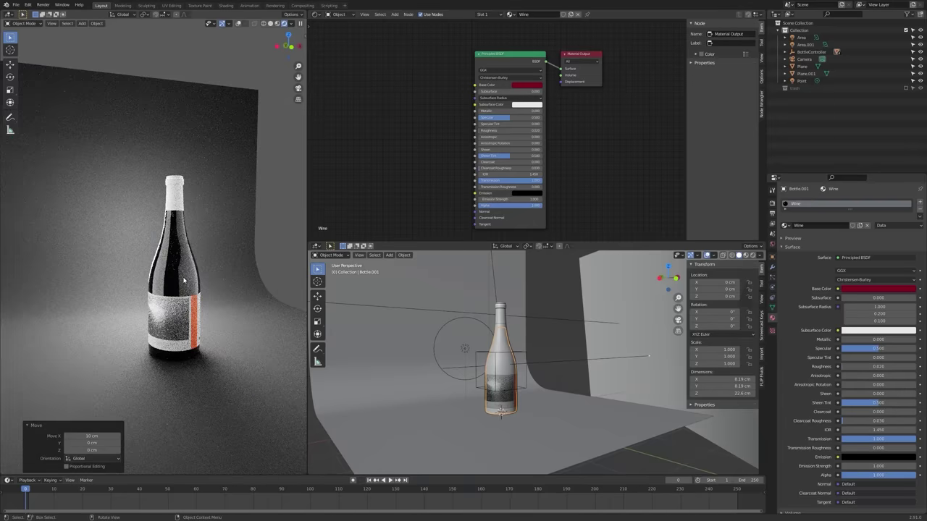
- Examine through the camera how the wine renders inside the glass, close up around the neck and shoulder
{"action": "key", "text": "KP_0"}
{"action": "scroll", "coordinate": [185, 275], "scroll_direction": "up", "scroll_amount": 1}
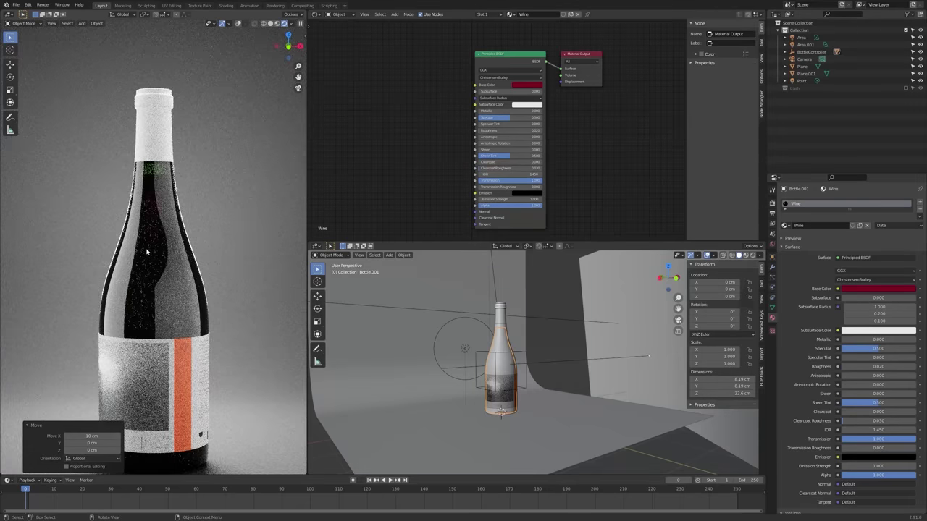
{"action": "scroll", "coordinate": [164, 253], "scroll_direction": "up", "scroll_amount": 3}
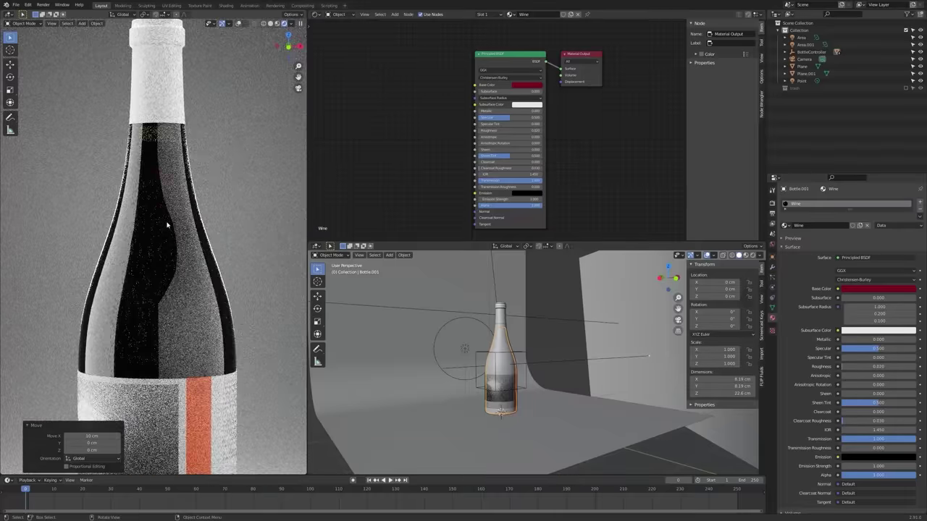
{"action": "scroll", "coordinate": [167, 224], "scroll_direction": "up", "scroll_amount": 1}
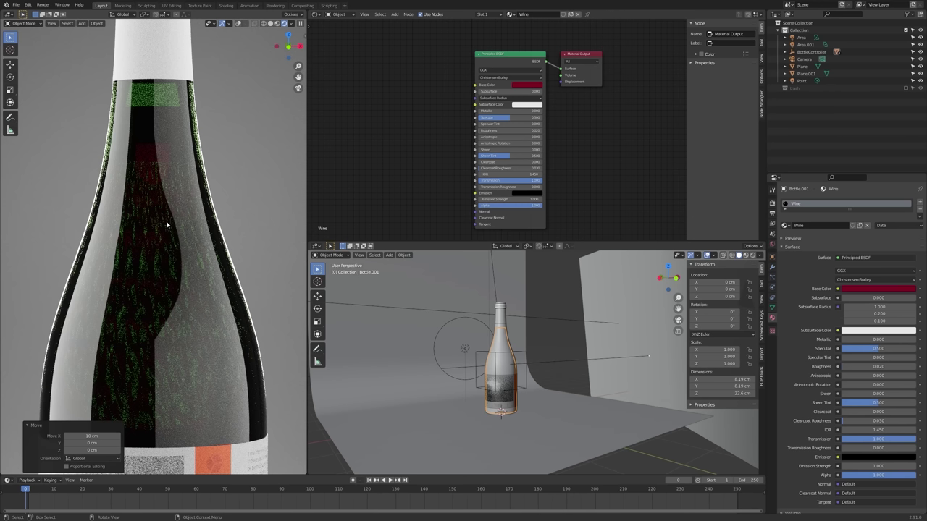
{"action": "scroll", "coordinate": [166, 225], "scroll_direction": "up", "scroll_amount": 5}
{"action": "scroll", "coordinate": [145, 264], "scroll_direction": "up", "scroll_amount": 3}
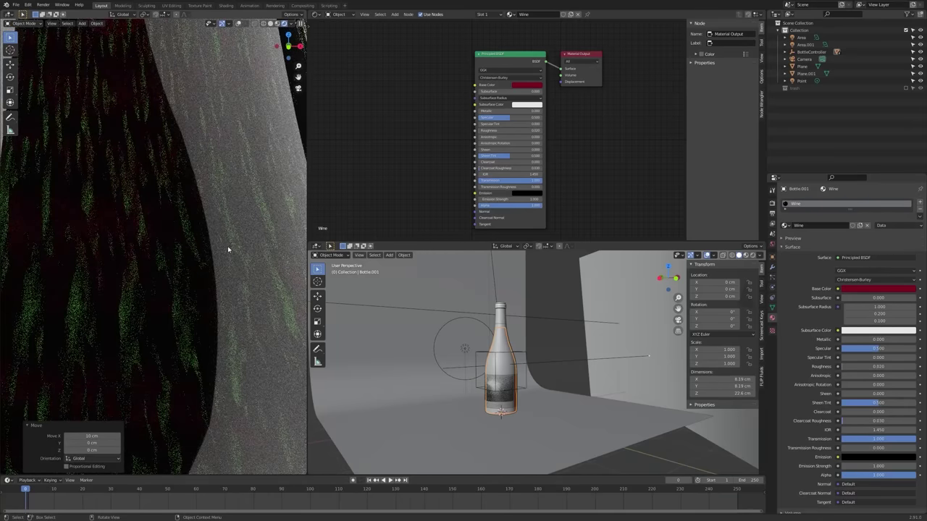
{"action": "scroll", "coordinate": [227, 246], "scroll_direction": "down", "scroll_amount": 2}
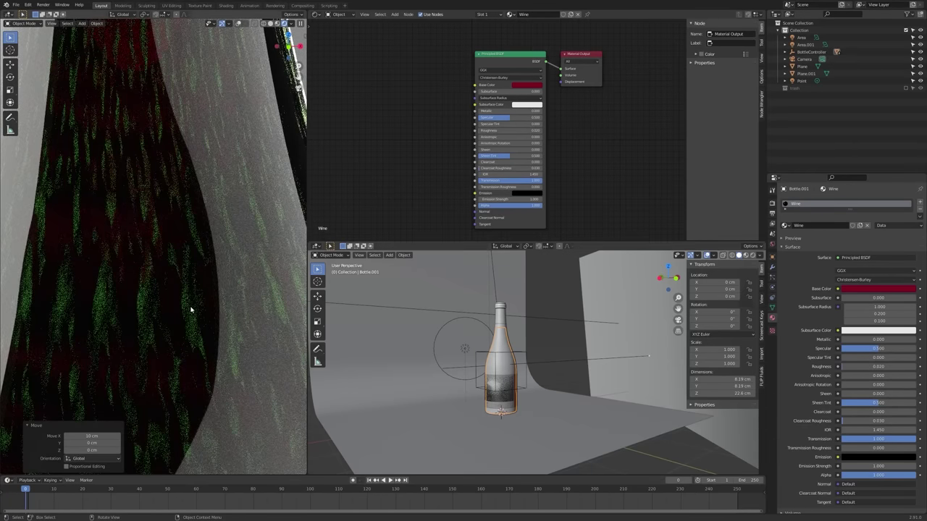
{"action": "scroll", "coordinate": [172, 279], "scroll_direction": "down", "scroll_amount": 5}
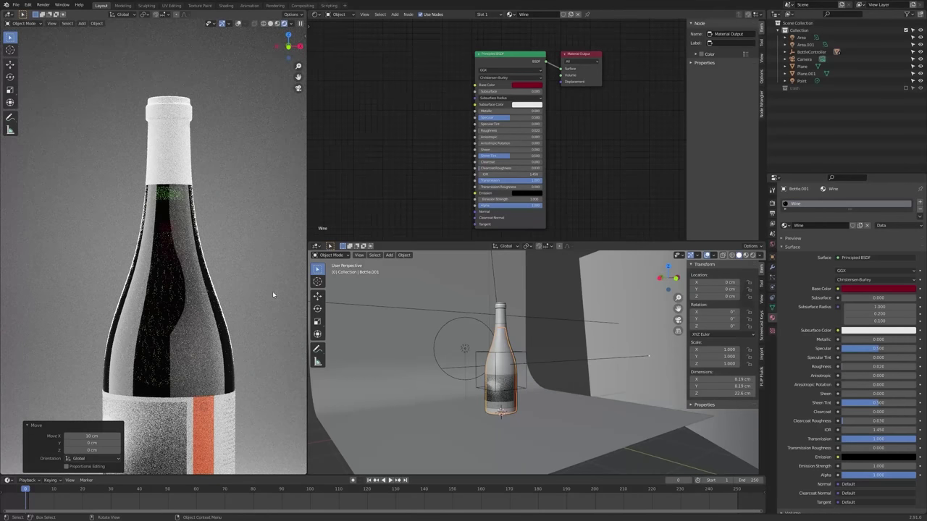
- Try scaling the liquid mesh inside the glass uniformly to about 0.996, 1.008 and 1.019
{"action": "scroll", "coordinate": [519, 381], "scroll_direction": "up", "scroll_amount": 6}
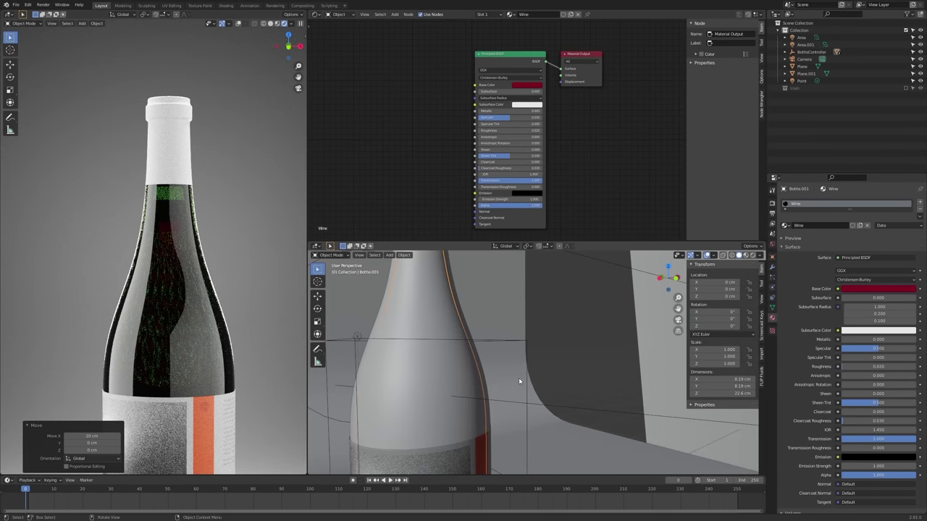
{"action": "middle_click_drag", "start_coordinate": [518, 380], "coordinate": [571, 344]}
{"action": "scroll", "coordinate": [281, 338], "scroll_direction": "down", "scroll_amount": 4}
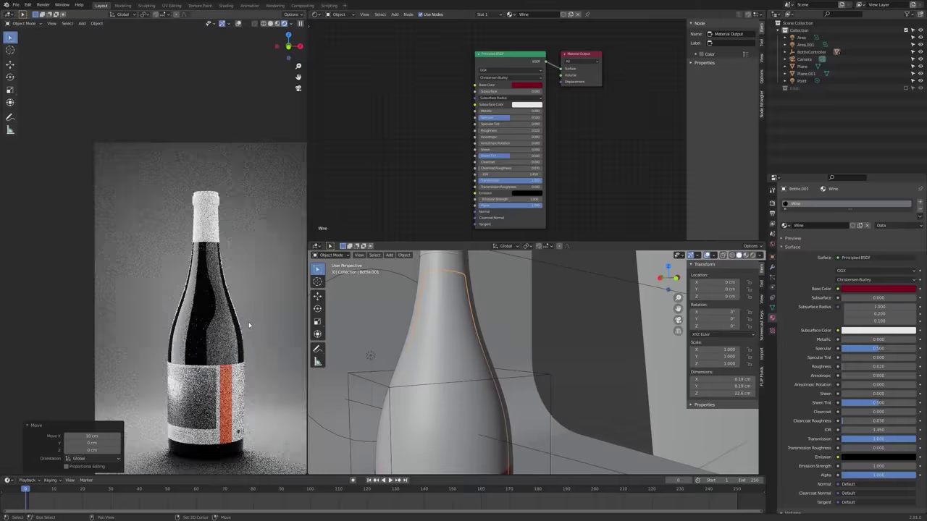
{"action": "middle_click_drag", "start_coordinate": [190, 331], "coordinate": [179, 312], "text": "shift"}
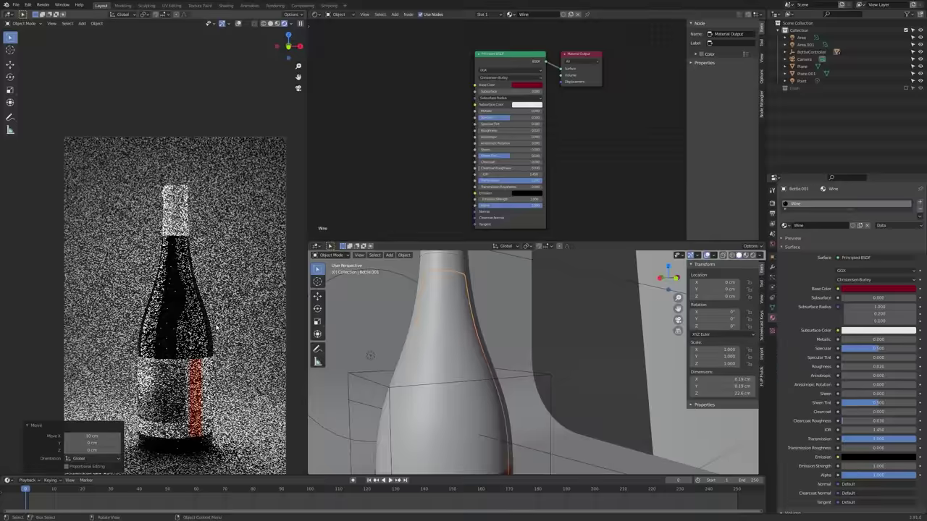
{"action": "scroll", "coordinate": [178, 313], "scroll_direction": "up", "scroll_amount": 2}
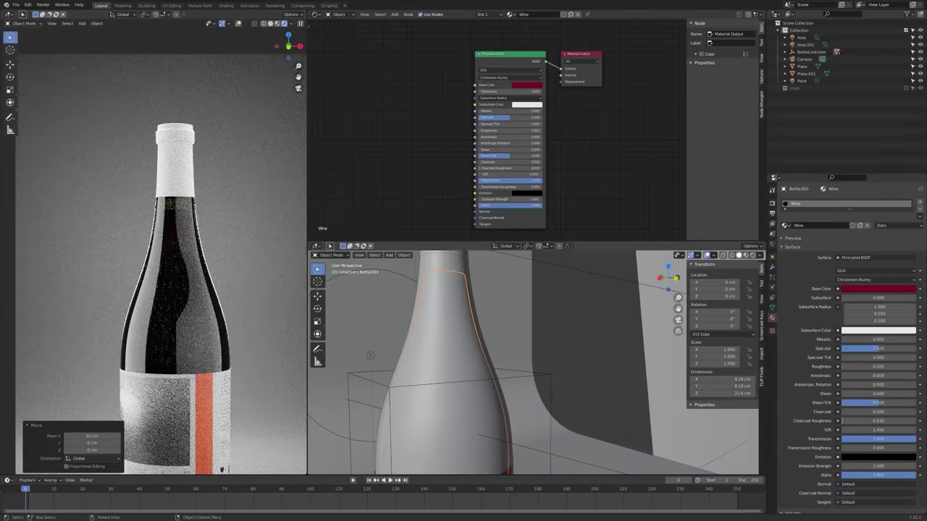
{"action": "key", "text": "s"}
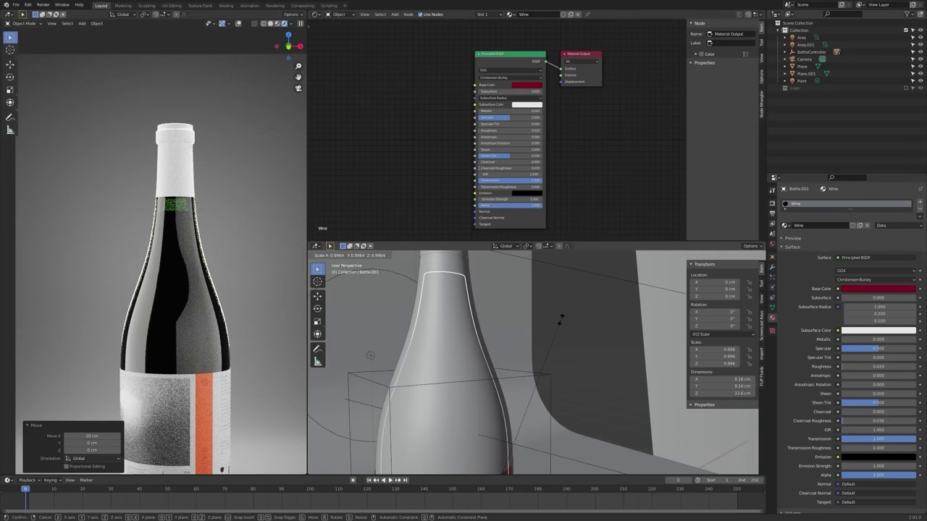
{"action": "right_click", "coordinate": [560, 319]}
{"action": "key", "text": "s"}
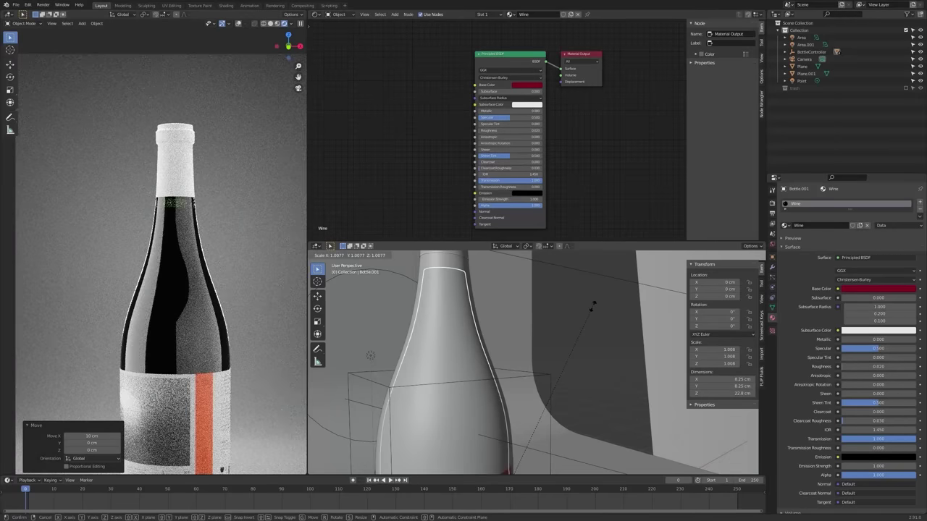
{"action": "key", "text": "Escape"}
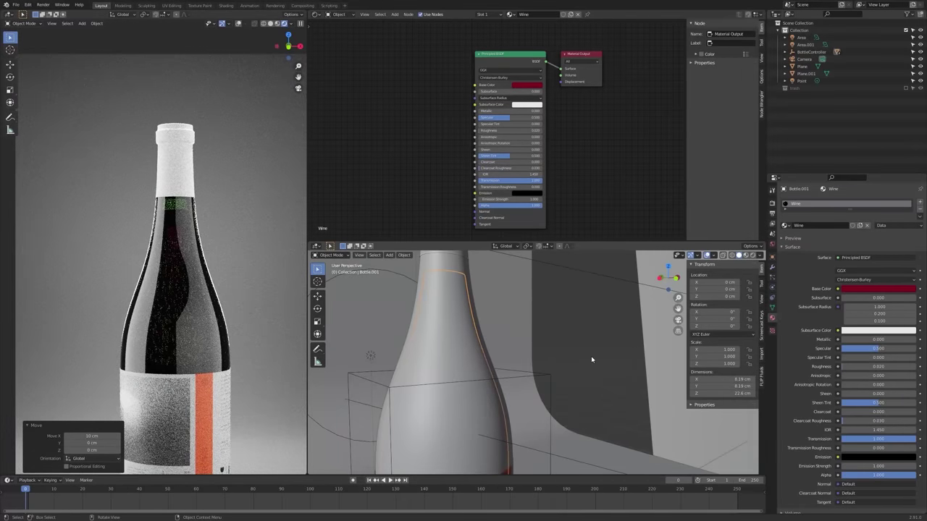
{"action": "key", "text": "s"}
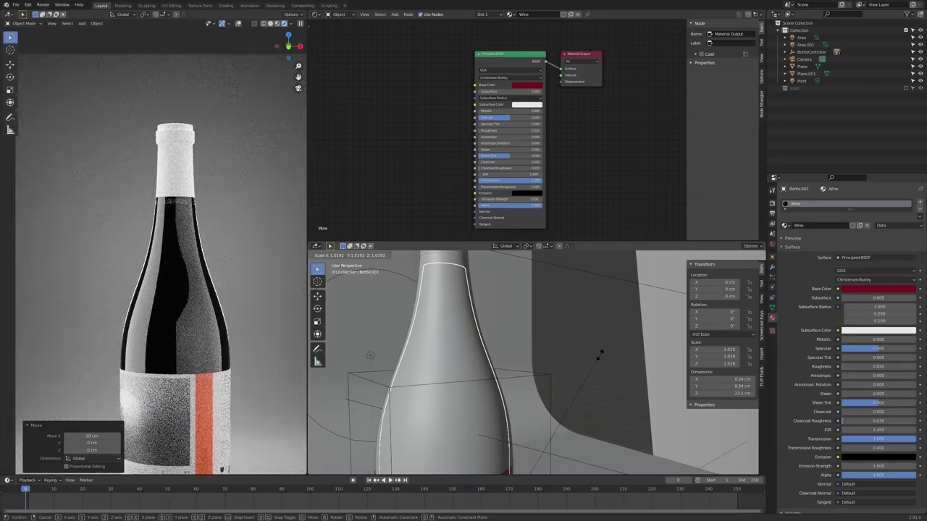
{"action": "left_click", "coordinate": [598, 364]}
- Scale the liquid mesh uniformly to about 1.0004 so it just overlaps the glass, and check the fit in the rendered camera view
{"action": "key", "text": "s"}
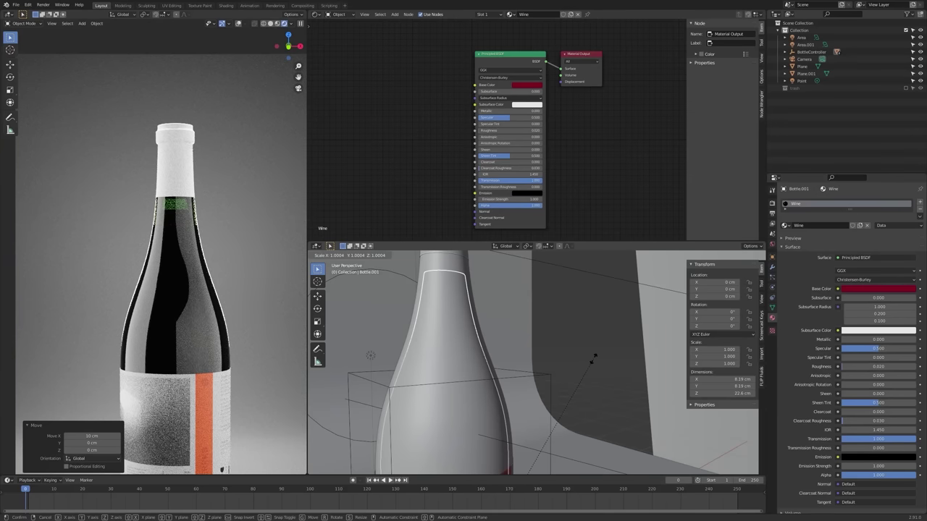
{"action": "left_click", "coordinate": [593, 358]}
{"action": "left_click", "coordinate": [705, 350]}
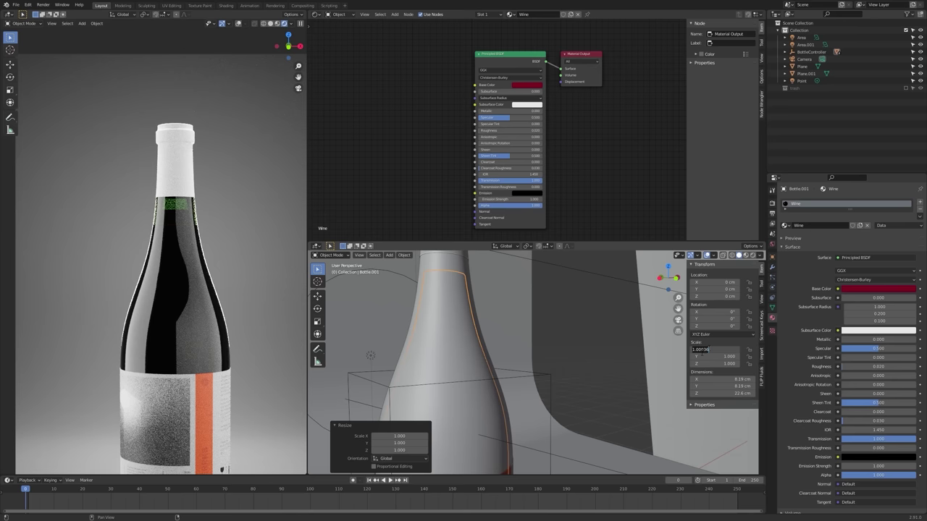
{"action": "key", "text": "Escape"}
{"action": "scroll", "coordinate": [510, 359], "scroll_direction": "down", "scroll_amount": 6}
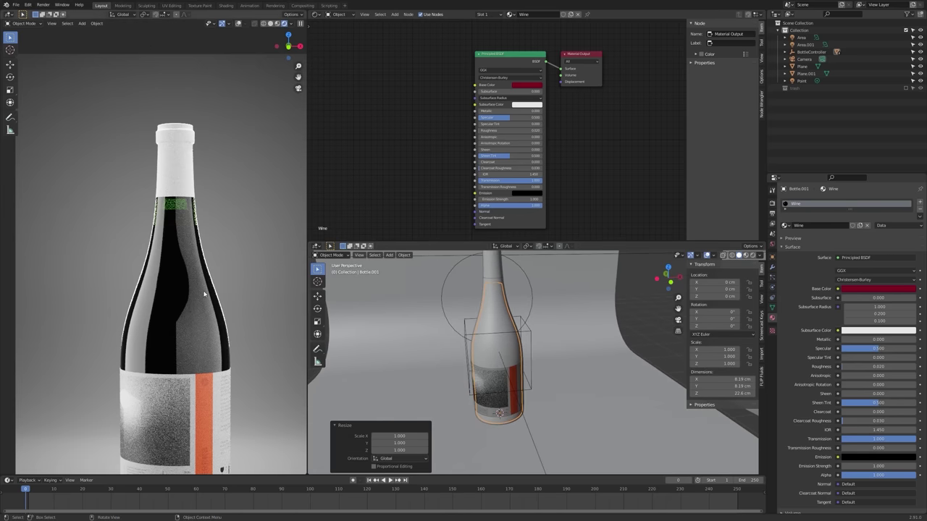
{"action": "key", "text": "KP_0"}
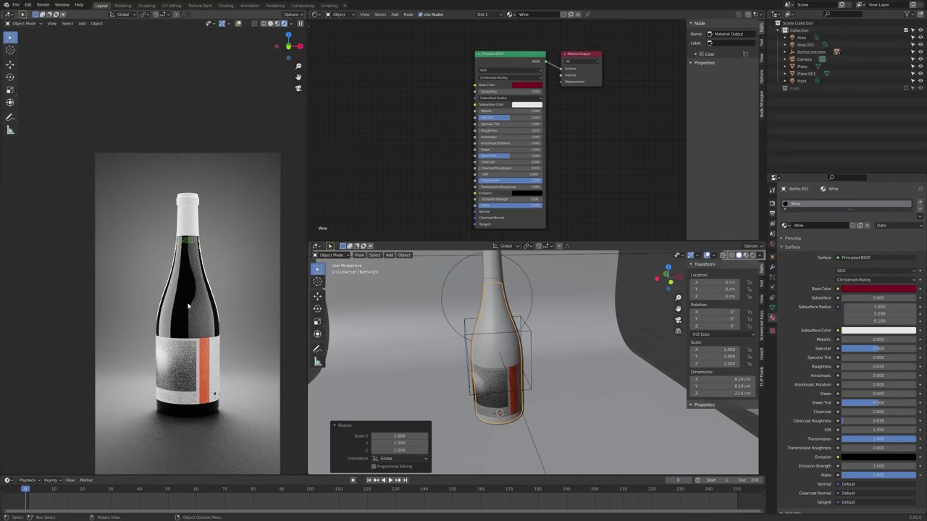
{"action": "scroll", "coordinate": [199, 273], "scroll_direction": "up", "scroll_amount": 3}
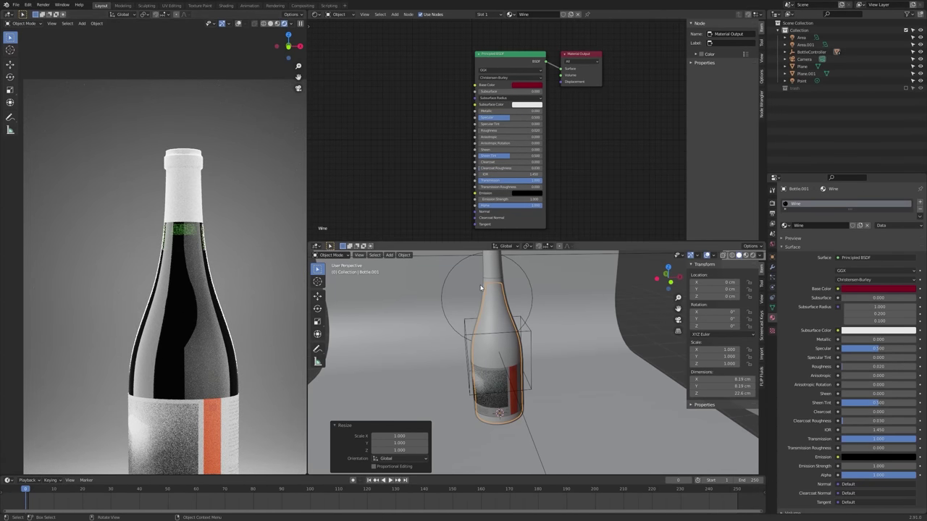
- Try turning Multiple Importance off for the point light and compare the rendered bottle with it on
{"action": "left_click", "coordinate": [448, 276]}
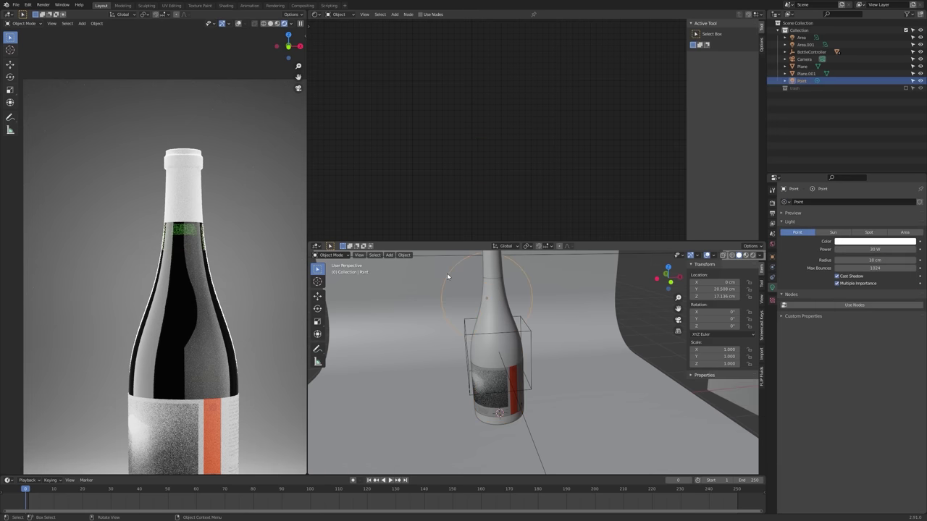
{"action": "left_click", "coordinate": [839, 285]}
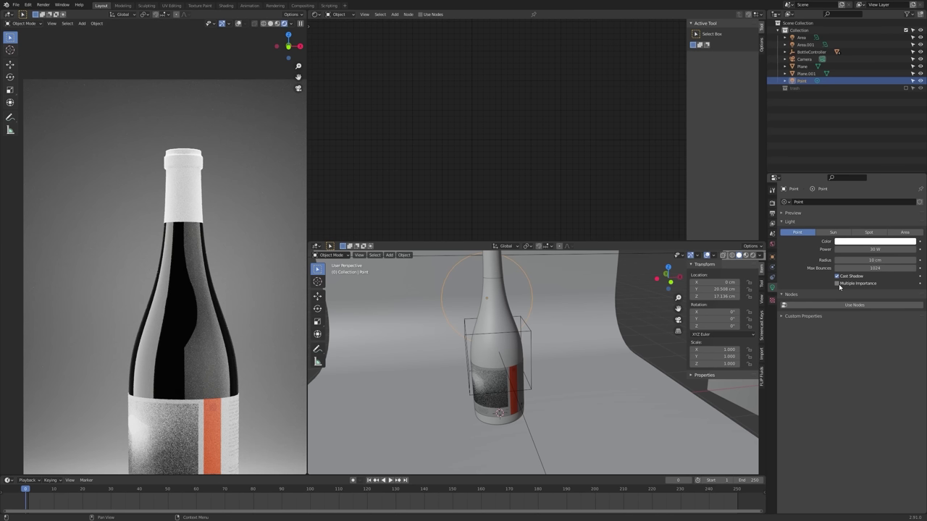
{"action": "left_click", "coordinate": [839, 286]}
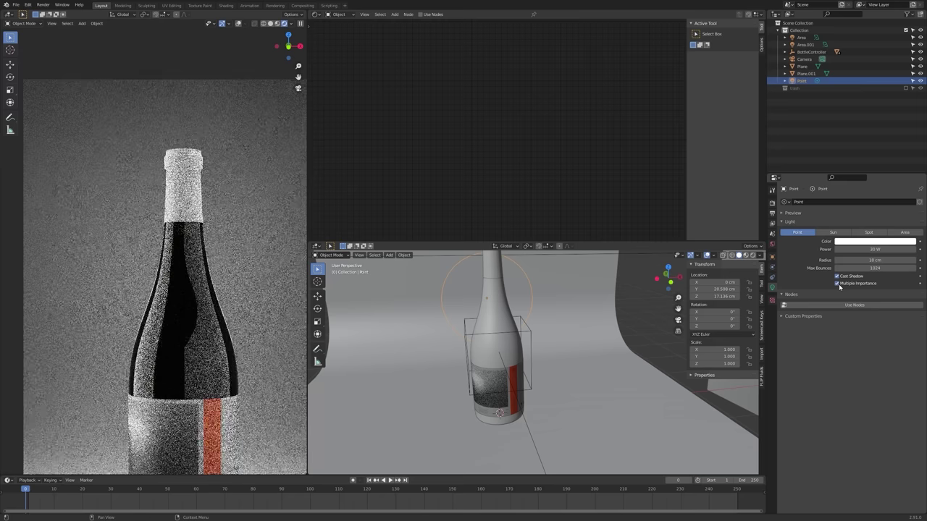
{"action": "left_click", "coordinate": [839, 285]}
{"action": "left_click", "coordinate": [839, 285]}
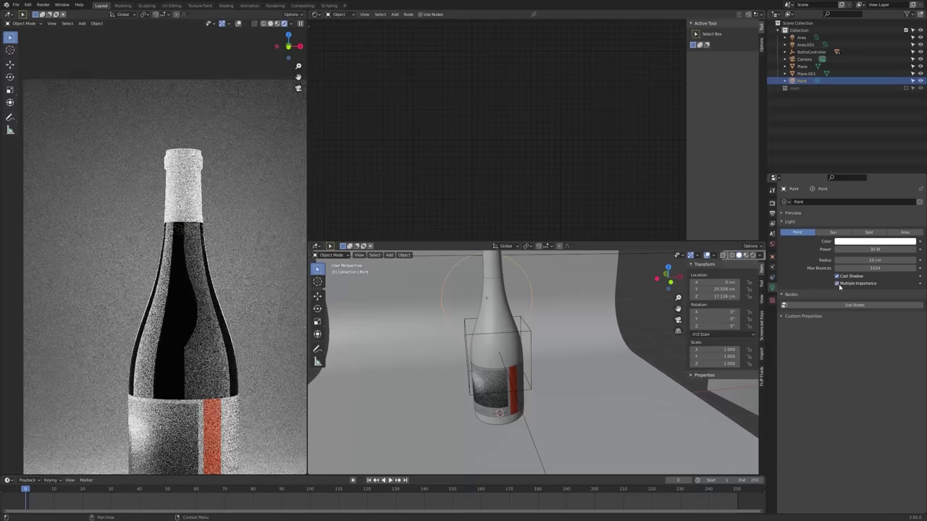
- Darken the glass Bottle material's base color to the muted green #536448 by lowering its value, and display its hex code
{"action": "left_click", "coordinate": [192, 231]}
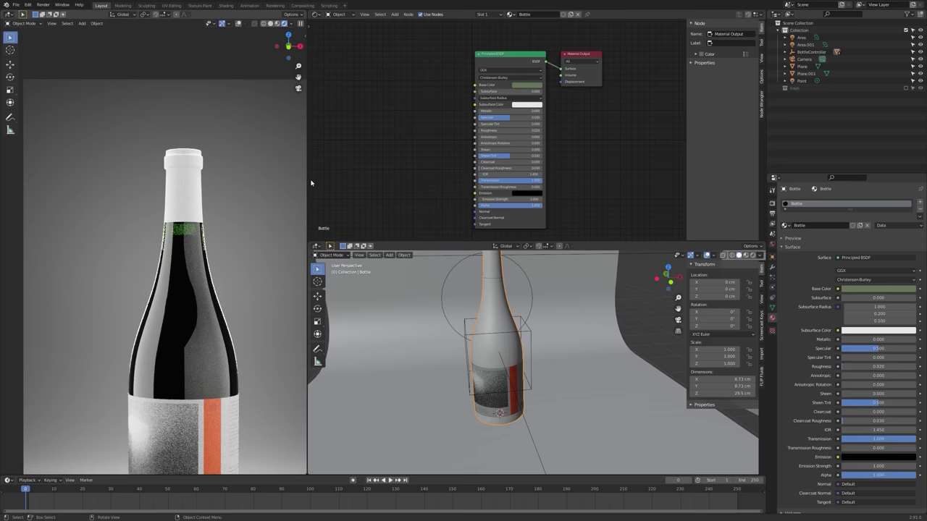
{"action": "left_click", "coordinate": [536, 86]}
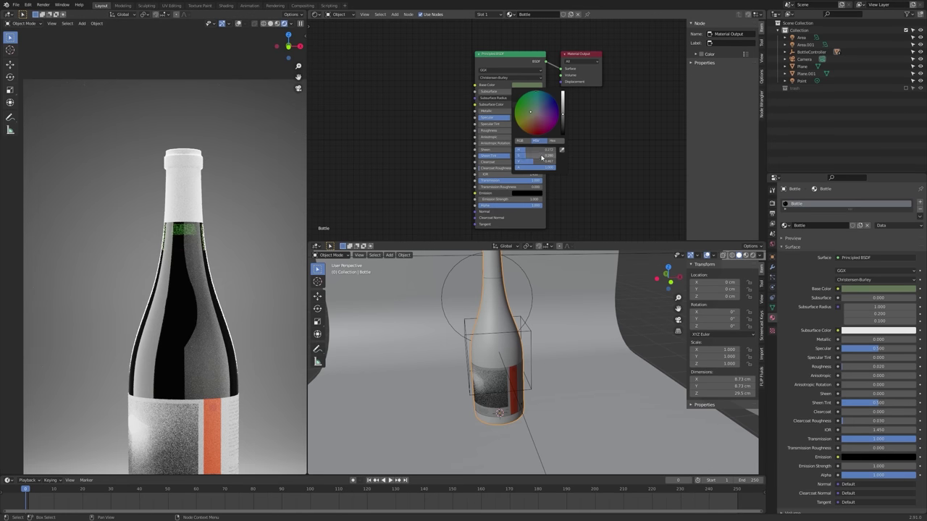
{"action": "left_click_drag", "start_coordinate": [552, 162], "coordinate": [547, 162]}
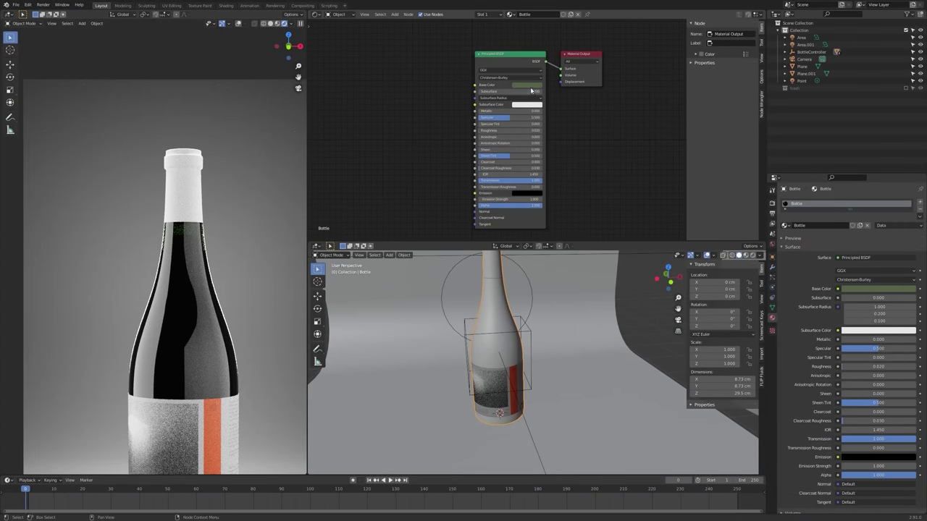
{"action": "left_click", "coordinate": [531, 86]}
{"action": "left_click", "coordinate": [553, 141]}
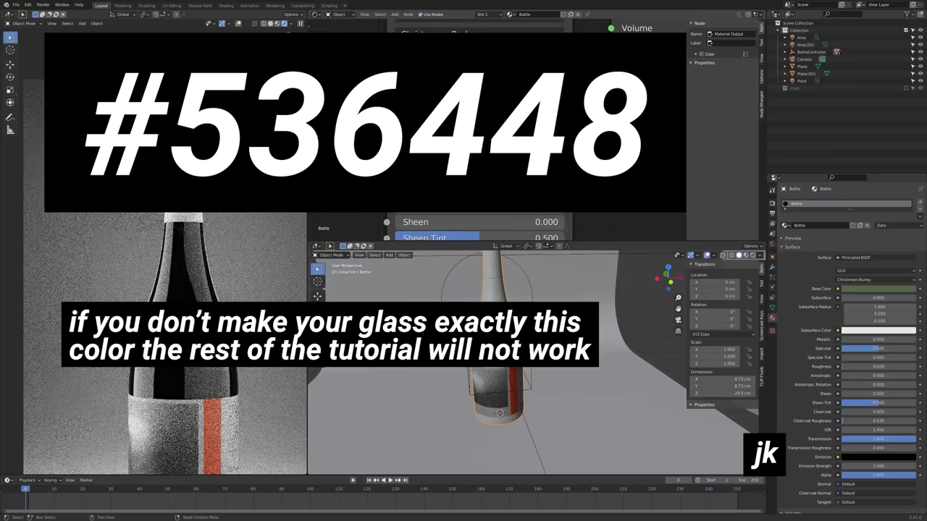
{"action": "scroll", "coordinate": [545, 173], "scroll_direction": "down", "scroll_amount": 4}
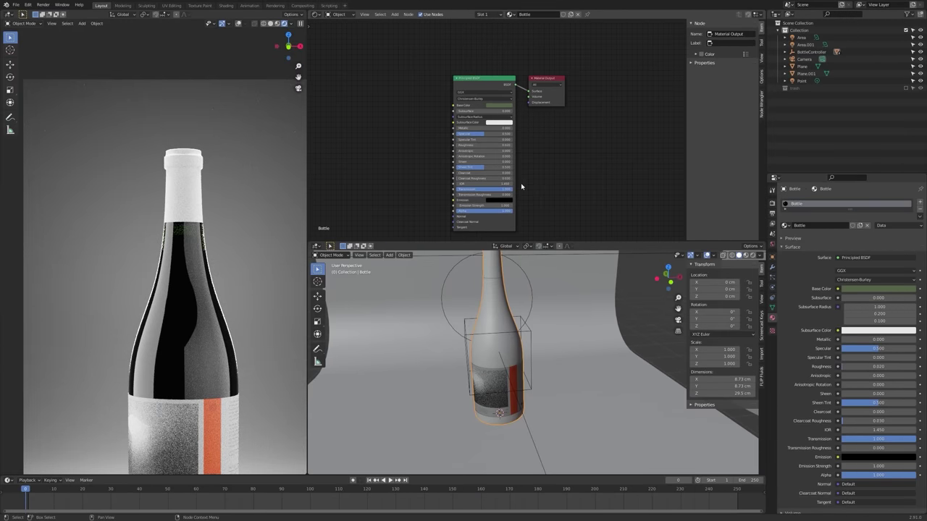
- Select the foil capsule around the bottle's neck for material editing
{"action": "scroll", "coordinate": [184, 293], "scroll_direction": "down", "scroll_amount": 5}
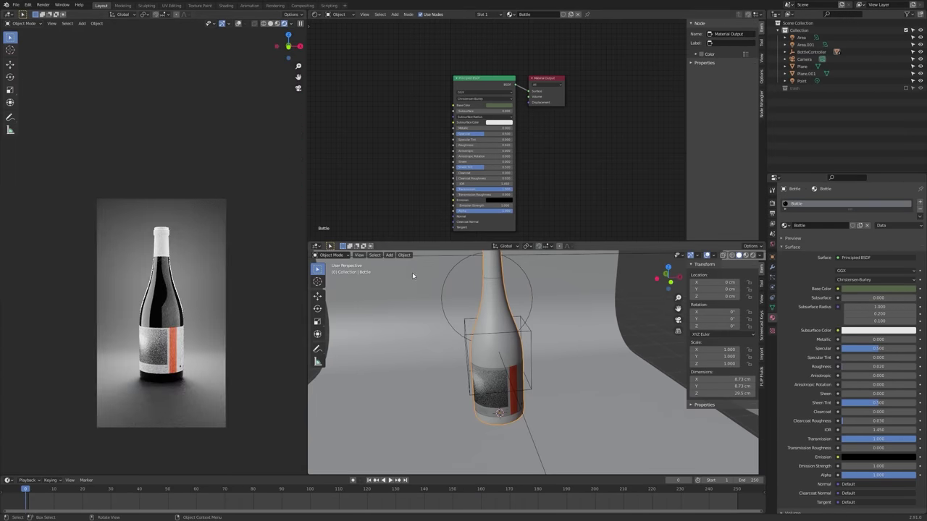
{"action": "middle_click_drag", "start_coordinate": [426, 265], "coordinate": [435, 312], "text": "shift"}
{"action": "left_click", "coordinate": [493, 323]}
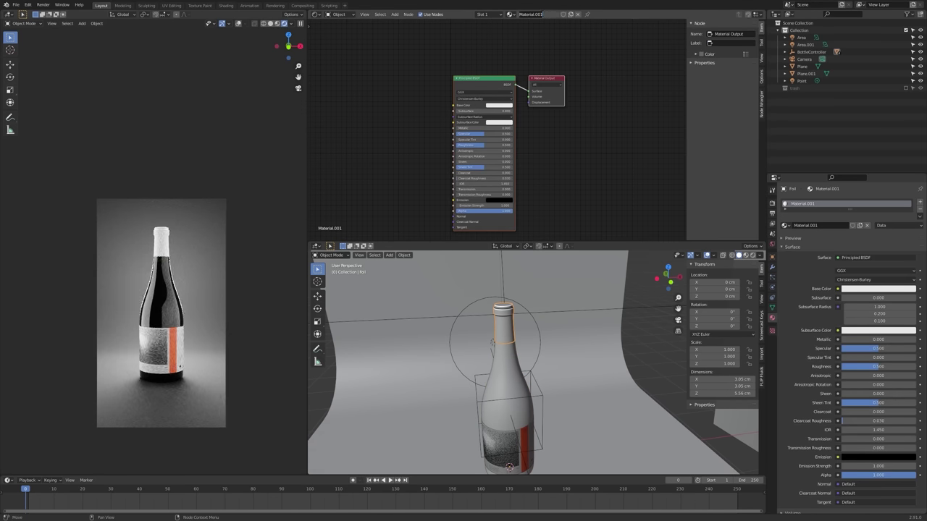
- Rename the bottle foil's material as Foil and set its Metallic value to 1.000
{"action": "double_click", "coordinate": [531, 14]}
{"action": "type", "text": "Foil"}
{"action": "key", "text": "Return"}
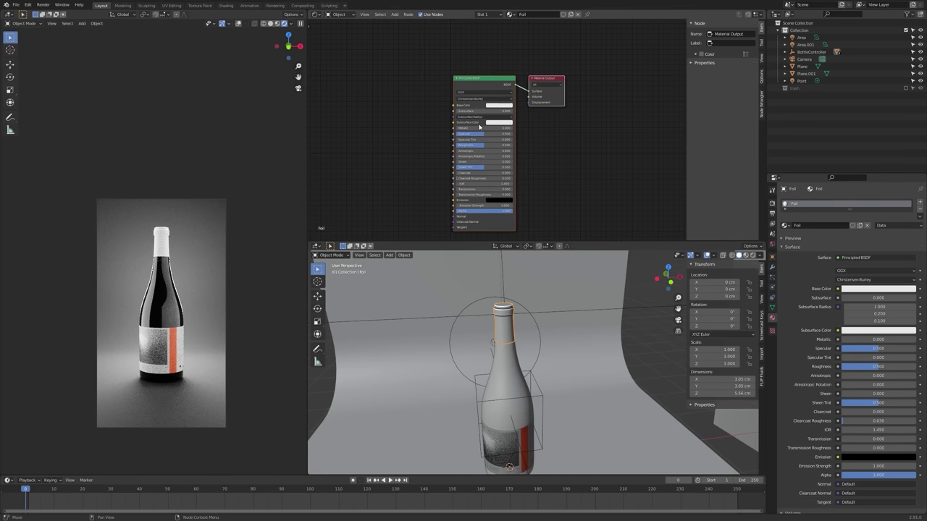
{"action": "scroll", "coordinate": [479, 126], "scroll_direction": "up", "scroll_amount": 1}
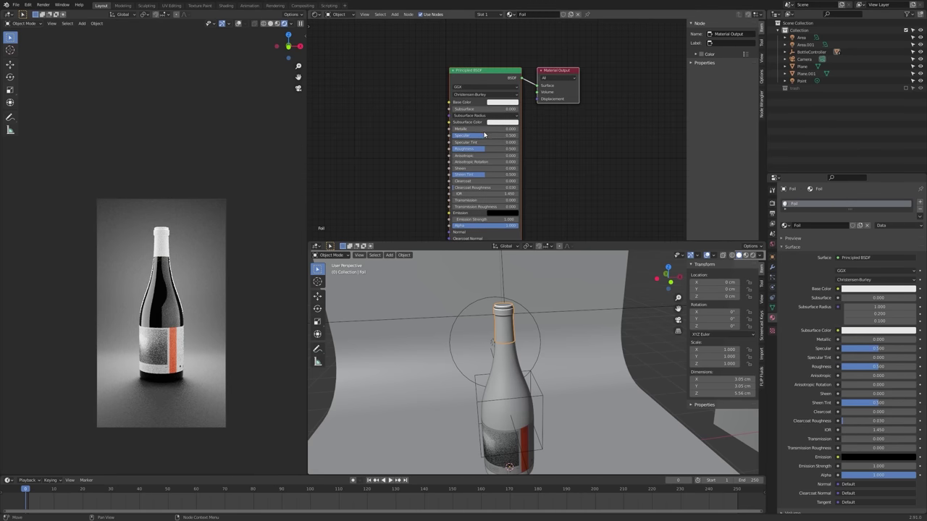
{"action": "left_click_drag", "start_coordinate": [484, 129], "coordinate": [517, 129]}
{"action": "scroll", "coordinate": [204, 260], "scroll_direction": "up", "scroll_amount": 1}
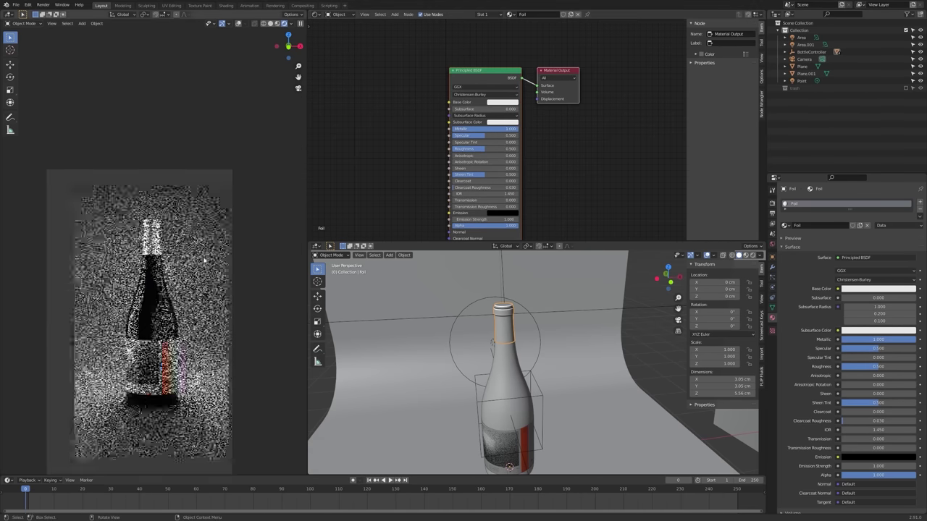
- Set the Foil material's Roughness to 0.260 and its Base Color to a saturated orange-red
{"action": "scroll", "coordinate": [204, 261], "scroll_direction": "up", "scroll_amount": 5}
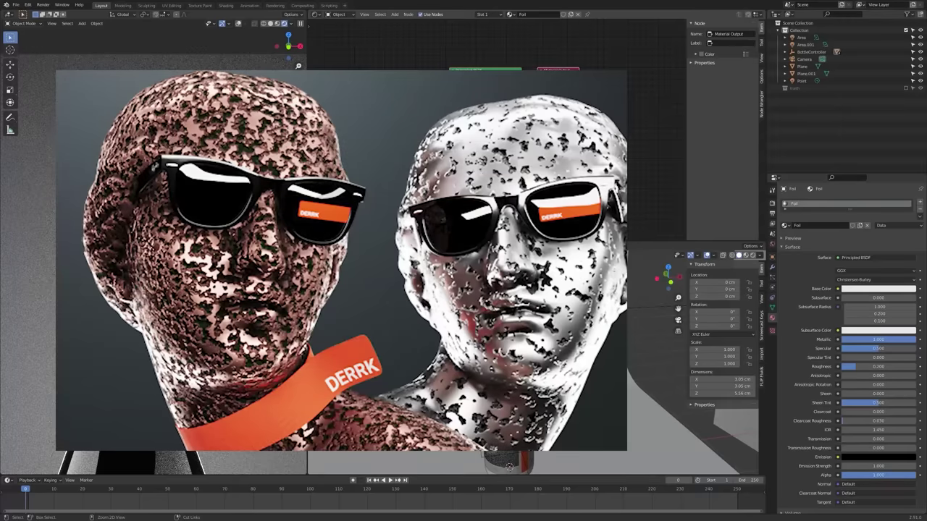
{"action": "left_click_drag", "start_coordinate": [486, 190], "coordinate": [473, 190]}
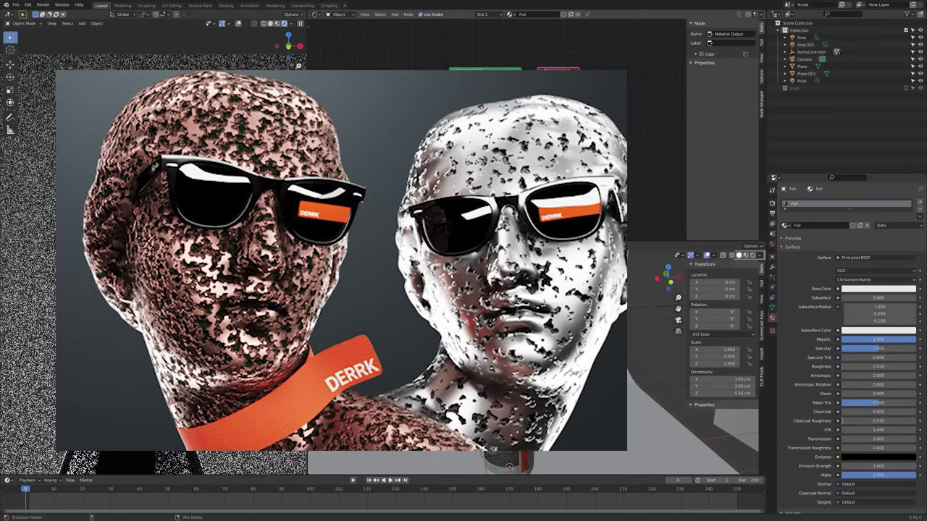
{"action": "mouse_move", "coordinate": [472, 149]}
{"action": "left_mouse_down"}
{"action": "mouse_move", "coordinate": [490, 149]}
{"action": "mouse_move", "coordinate": [480, 149]}
{"action": "left_mouse_up"}
{"action": "key", "text": "ctrl+z"}
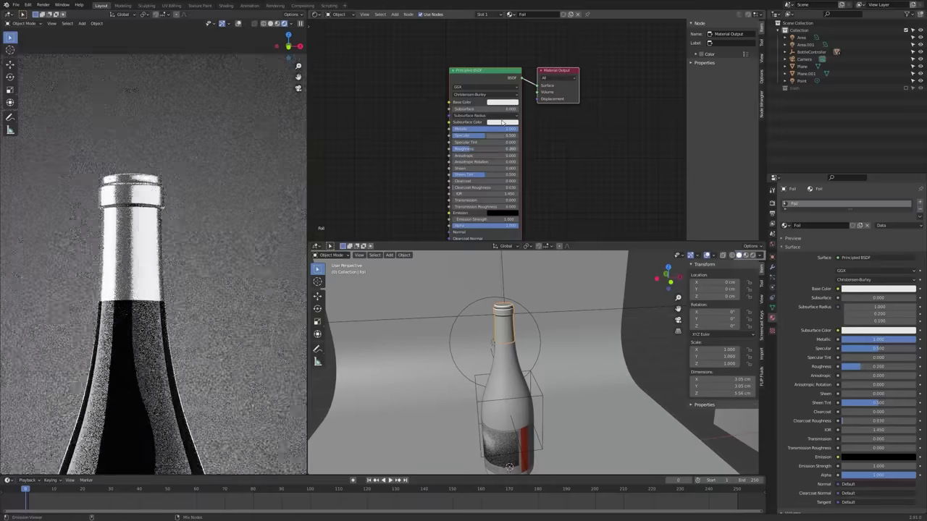
{"action": "left_click", "coordinate": [508, 103]}
{"action": "left_click_drag", "start_coordinate": [502, 49], "coordinate": [505, 59]}
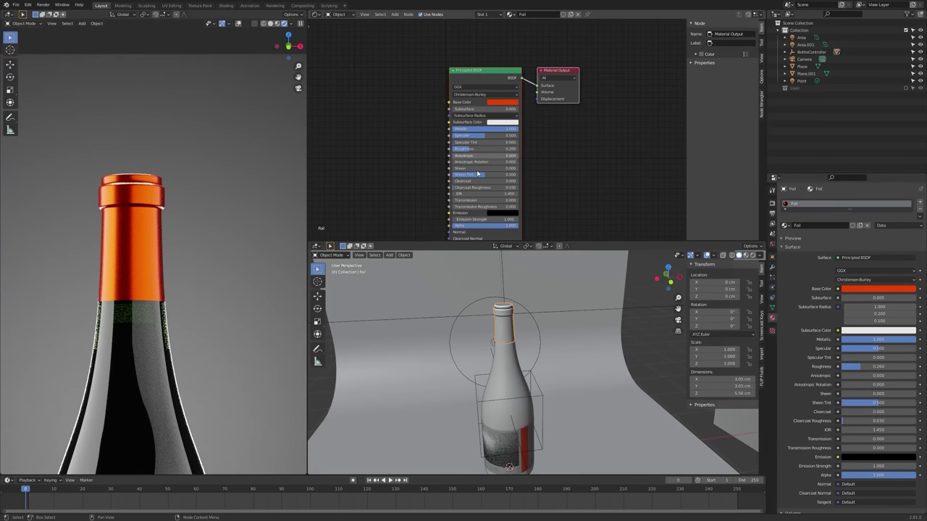
- Slightly scale the edge loop at the lower rim of the foil in Edit Mode
{"action": "key", "text": "KP_Decimal"}
{"action": "middle_click_drag", "start_coordinate": [415, 327], "coordinate": [631, 393]}
{"action": "key", "text": "Tab"}
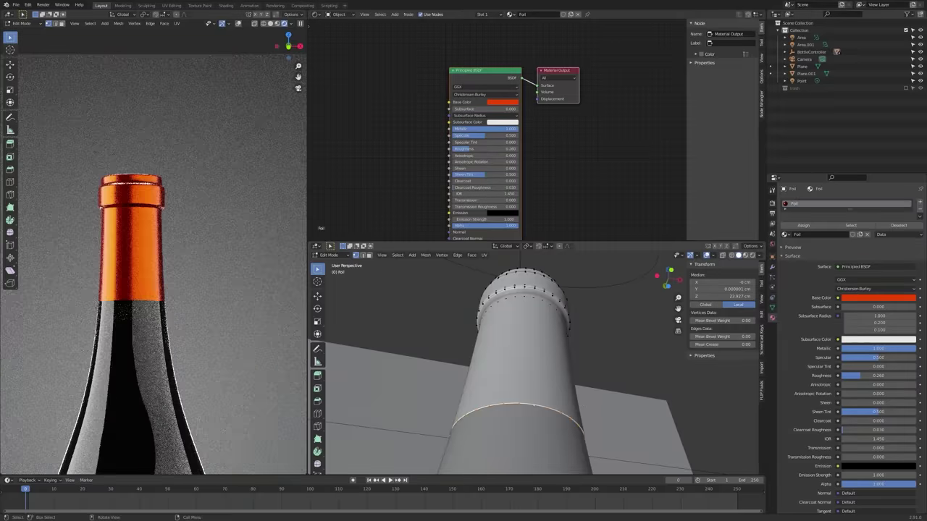
{"action": "key", "text": "s"}
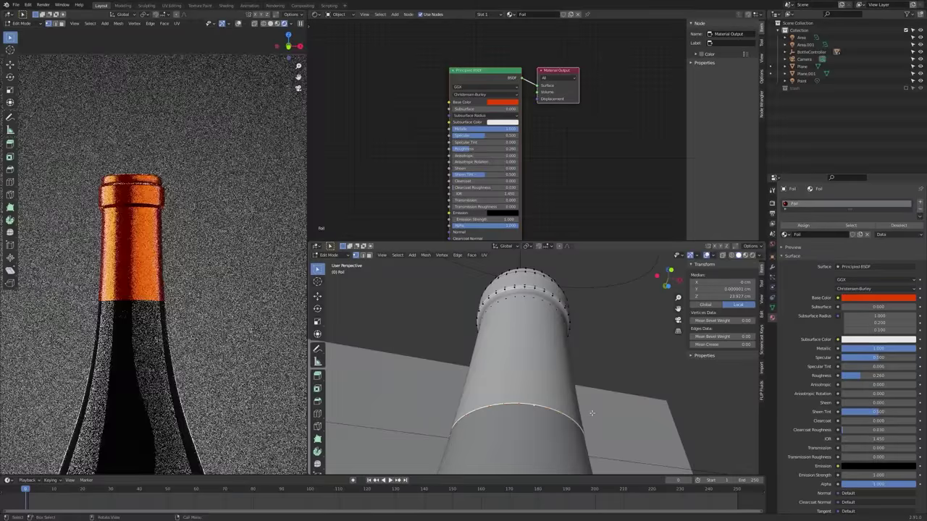
{"action": "left_click", "coordinate": [597, 410]}
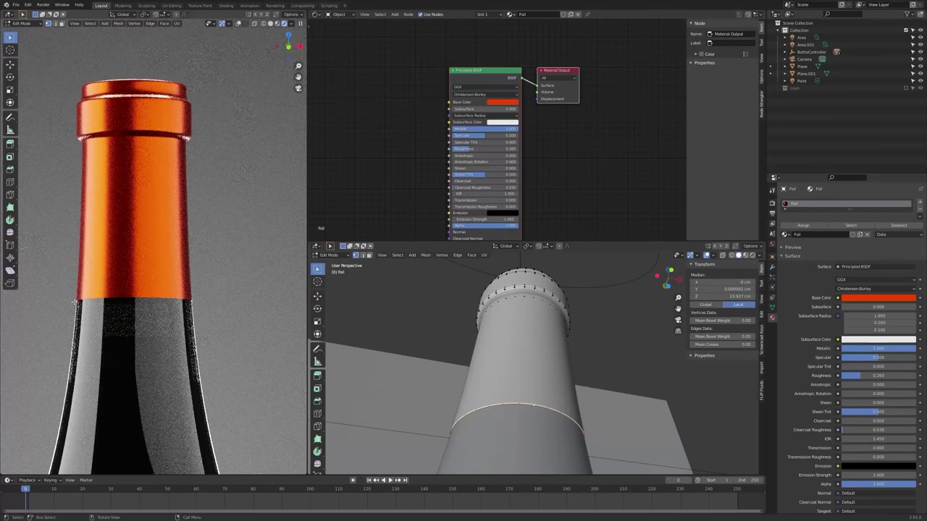
- Set the thickness of the foil's Solidify modifier to 0.025 cm and return to Object Mode
{"action": "left_click", "coordinate": [772, 266]}
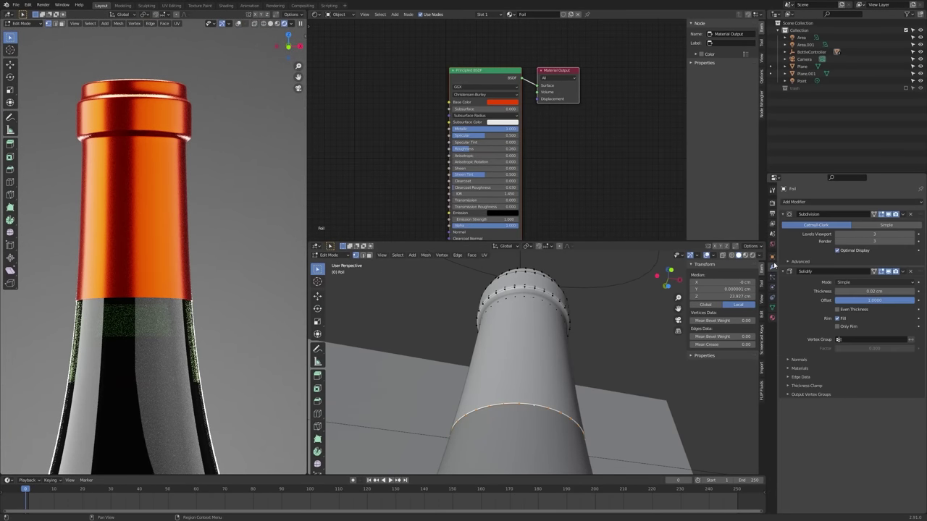
{"action": "left_click", "coordinate": [866, 291]}
{"action": "key", "text": "Return"}
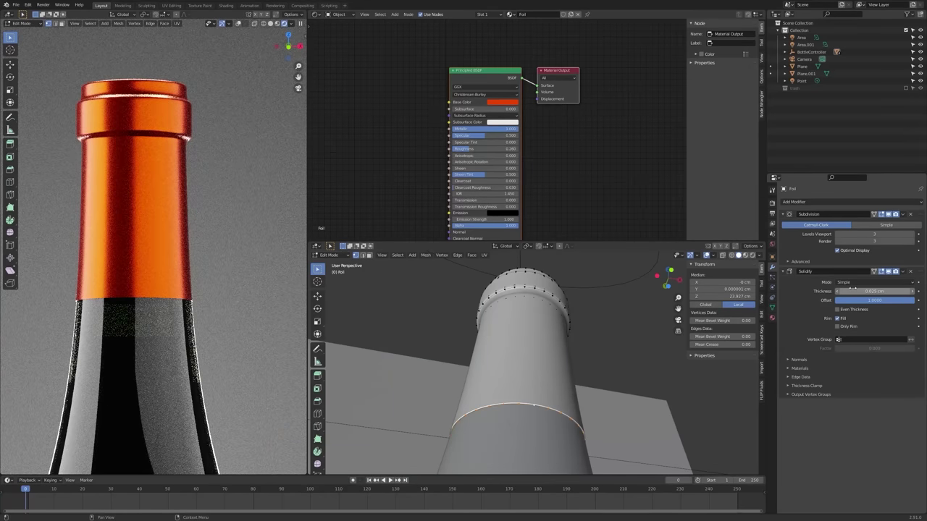
{"action": "scroll", "coordinate": [590, 347], "scroll_direction": "down", "scroll_amount": 2}
{"action": "key", "text": "Tab"}
{"action": "middle_click_drag", "start_coordinate": [588, 324], "coordinate": [577, 355]}
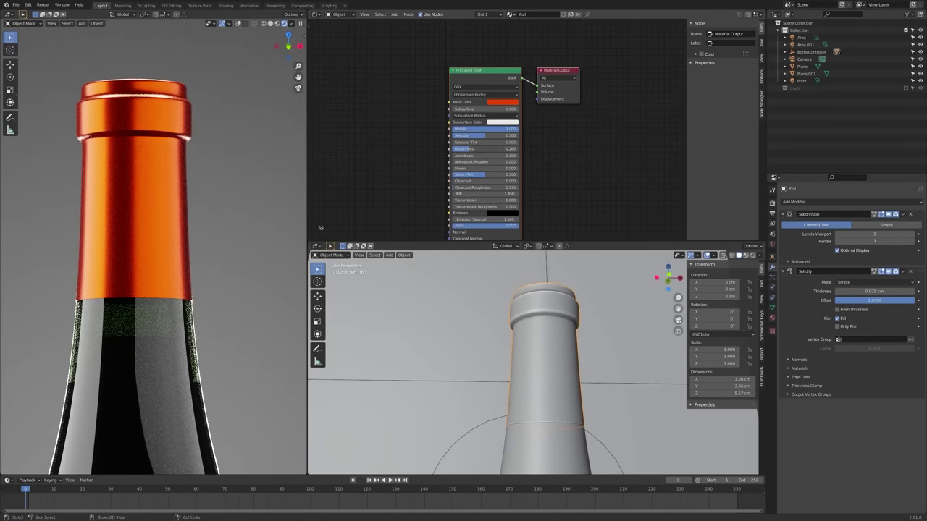
- Raise the Foil material's Roughness to 0.450
{"action": "left_click_drag", "start_coordinate": [471, 149], "coordinate": [480, 149]}
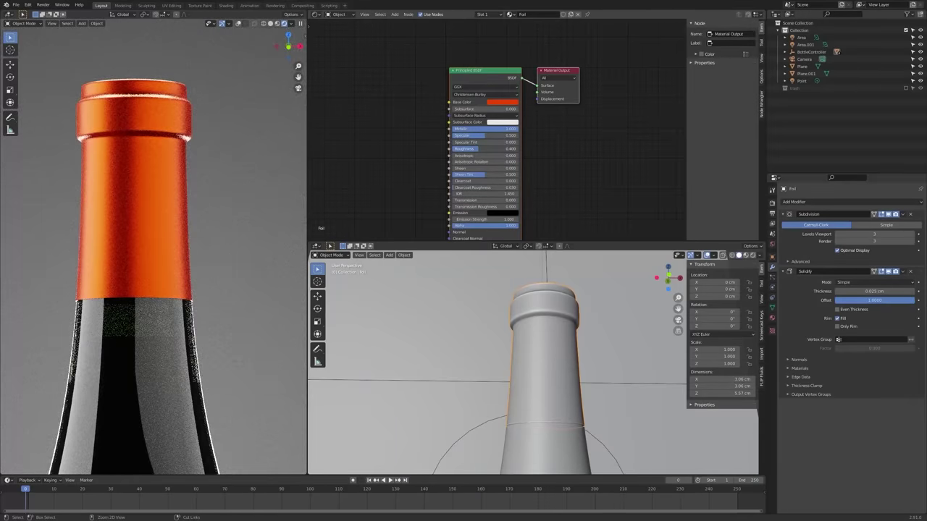
{"action": "key", "text": "ctrl+z"}
{"action": "key", "text": "ctrl+shift+z"}
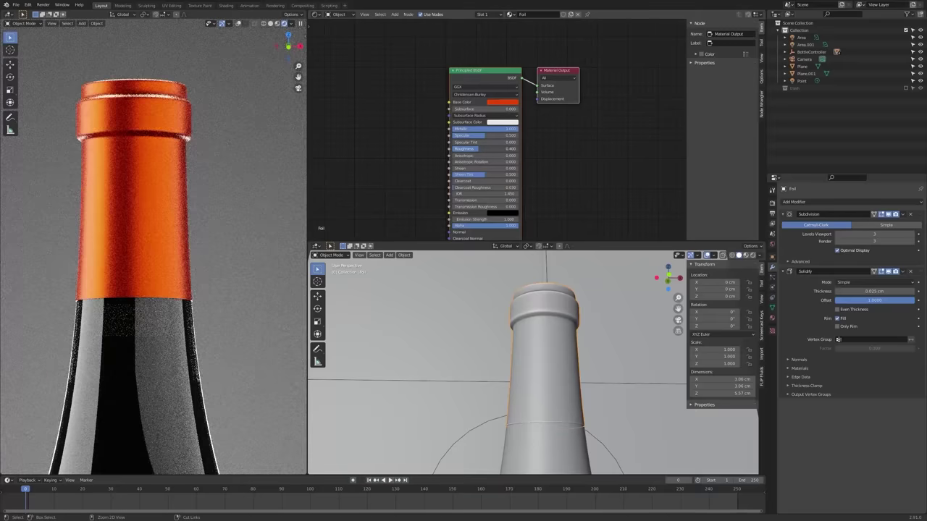
{"action": "left_click_drag", "start_coordinate": [478, 149], "coordinate": [483, 149], "text": "ctrl"}
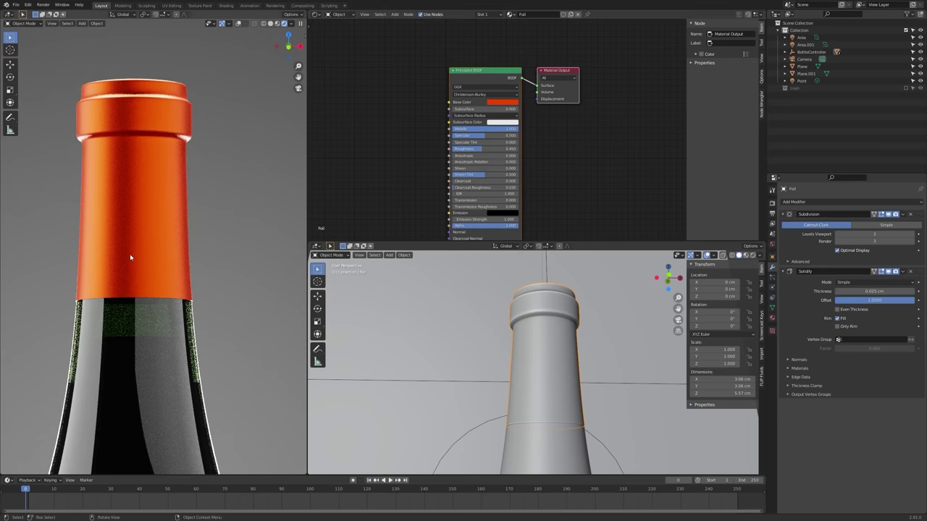
- Examine the whole bottle in the rendered camera view and inspect the printed text on the label close up
{"action": "key", "text": "KP_0"}
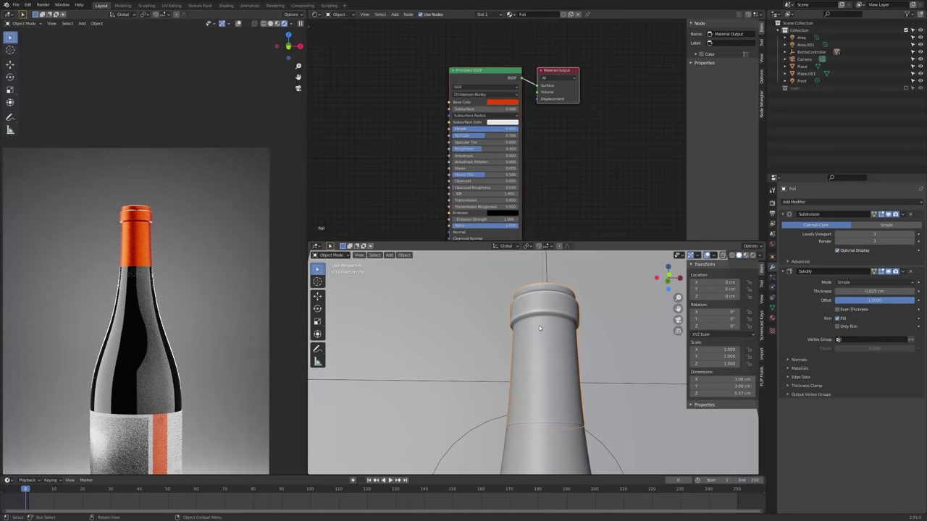
{"action": "scroll", "coordinate": [579, 330], "scroll_direction": "down", "scroll_amount": 8}
{"action": "middle_click_drag", "start_coordinate": [580, 329], "coordinate": [554, 354]}
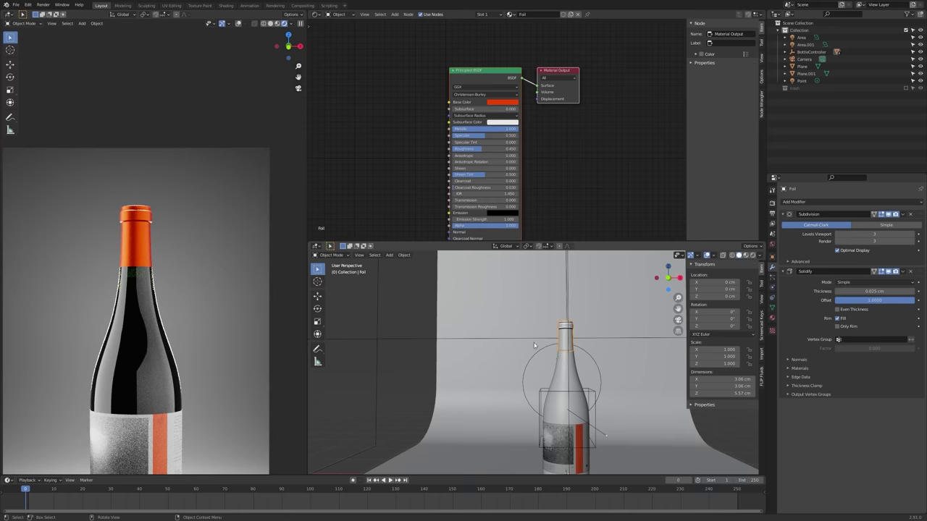
{"action": "scroll", "coordinate": [242, 299], "scroll_direction": "down", "scroll_amount": 3}
{"action": "scroll", "coordinate": [230, 287], "scroll_direction": "up", "scroll_amount": 1}
{"action": "middle_click_drag", "start_coordinate": [242, 300], "coordinate": [218, 261], "text": "shift"}
{"action": "scroll", "coordinate": [209, 265], "scroll_direction": "up", "scroll_amount": 1}
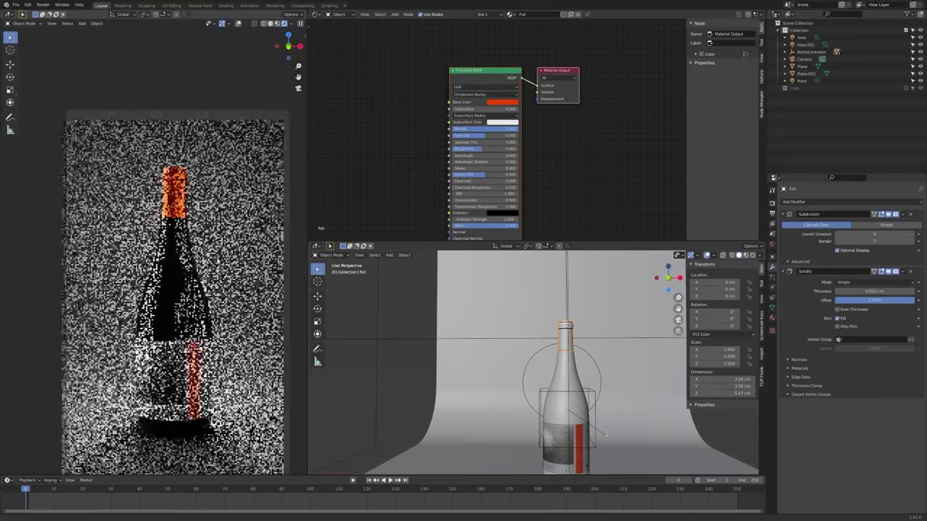
{"action": "scroll", "coordinate": [209, 265], "scroll_direction": "up", "scroll_amount": 1}
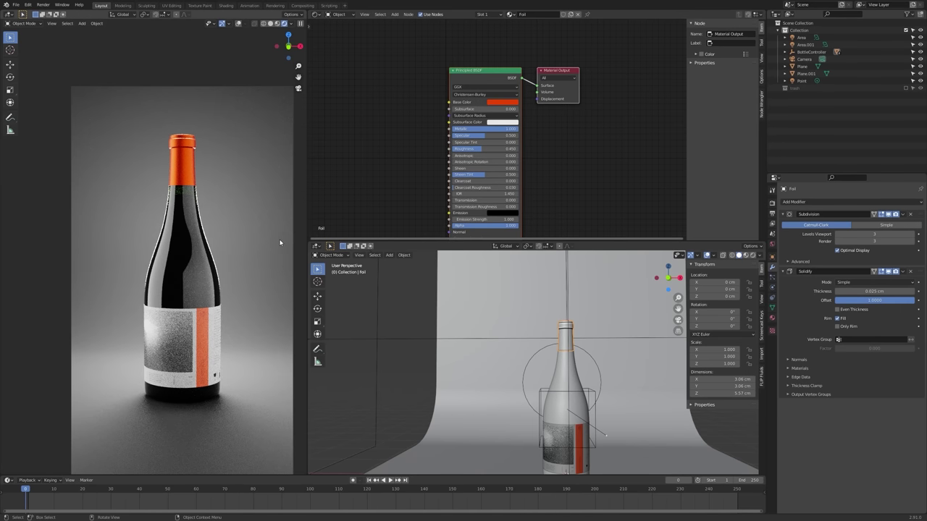
{"action": "scroll", "coordinate": [262, 248], "scroll_direction": "up", "scroll_amount": 1}
{"action": "scroll", "coordinate": [224, 242], "scroll_direction": "down", "scroll_amount": 1}
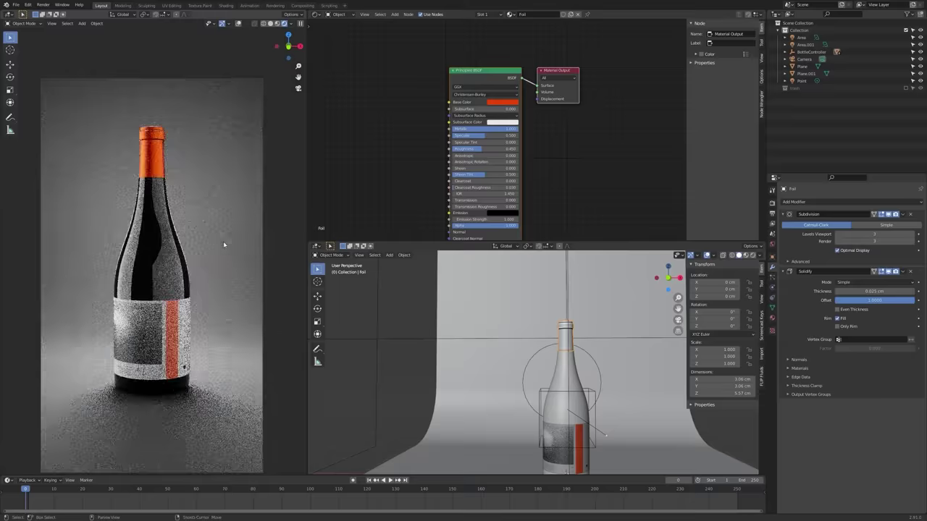
{"action": "scroll", "coordinate": [223, 242], "scroll_direction": "up", "scroll_amount": 1}
{"action": "middle_click_drag", "start_coordinate": [222, 240], "coordinate": [223, 228], "text": "shift"}
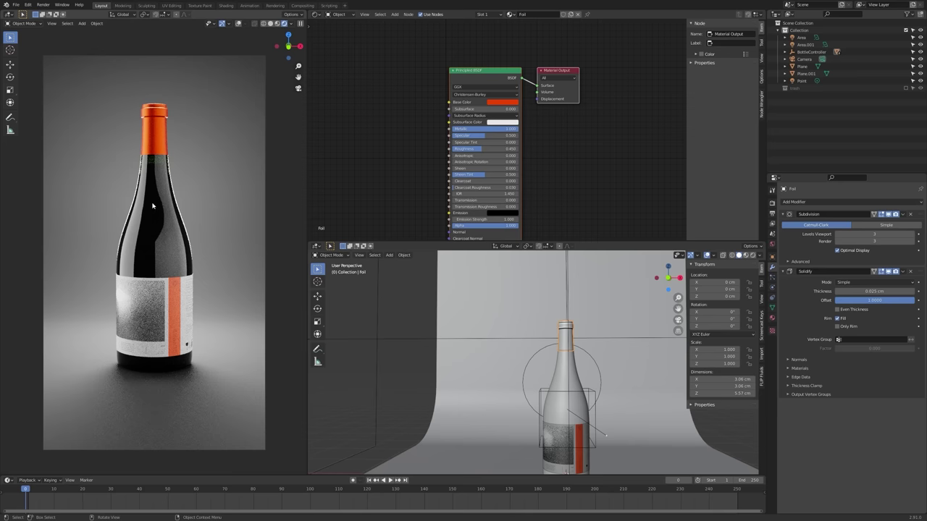
{"action": "scroll", "coordinate": [162, 281], "scroll_direction": "up", "scroll_amount": 1}
{"action": "middle_click_drag", "start_coordinate": [165, 292], "coordinate": [158, 283], "text": "shift"}
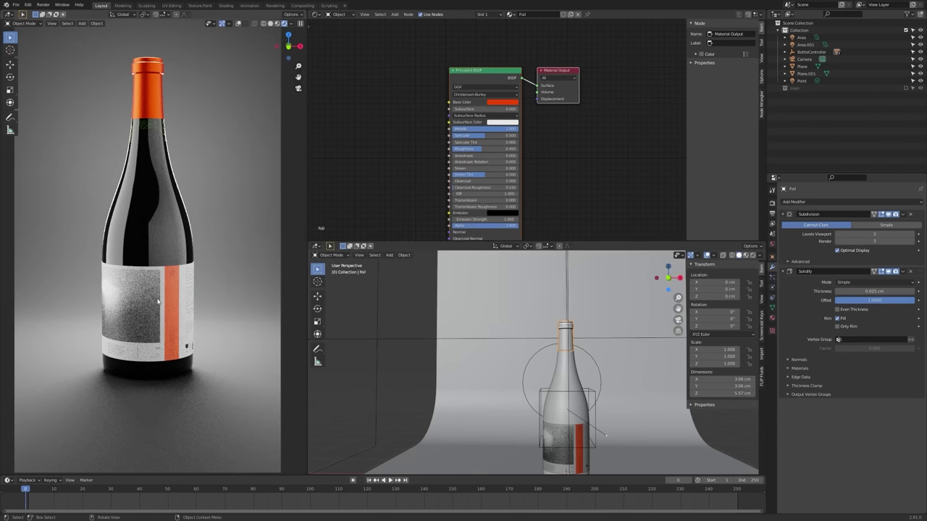
{"action": "scroll", "coordinate": [160, 348], "scroll_direction": "up", "scroll_amount": 5}
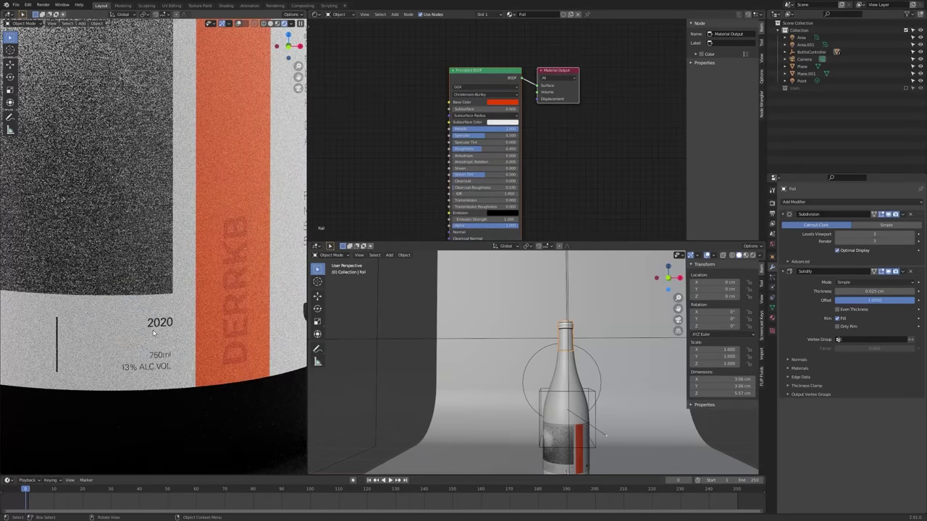
{"action": "scroll", "coordinate": [153, 332], "scroll_direction": "down", "scroll_amount": 5}
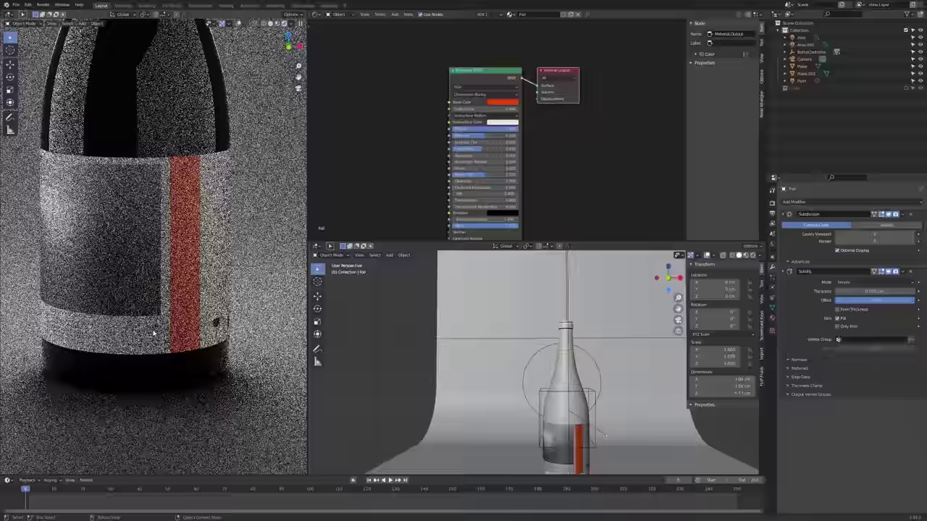
- Select the bottle label and move its Label_COL.png texture node clear of the Principled BSDF node
{"action": "left_click", "coordinate": [157, 326]}
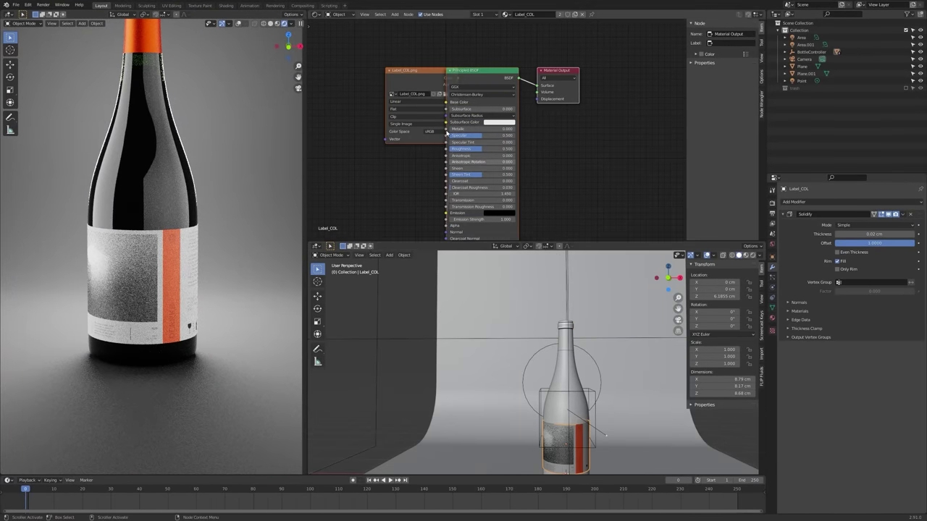
{"action": "left_click_drag", "start_coordinate": [413, 70], "coordinate": [354, 132]}
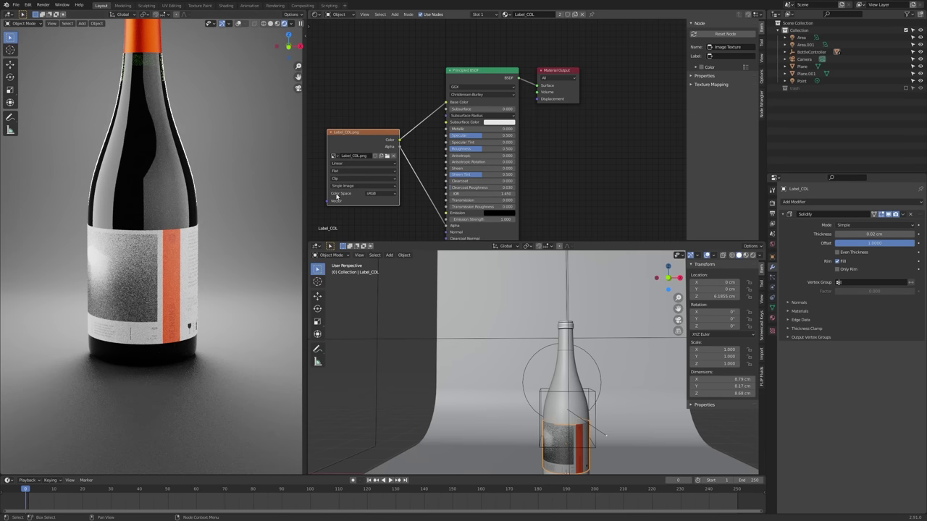
{"action": "middle_click_drag", "start_coordinate": [374, 108], "coordinate": [505, 113]}
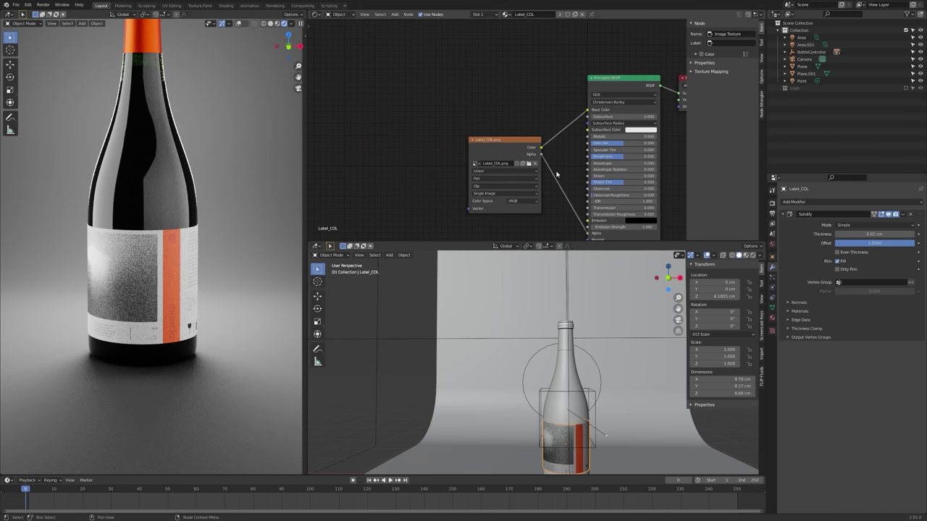
{"action": "middle_click_drag", "start_coordinate": [428, 214], "coordinate": [319, 179]}
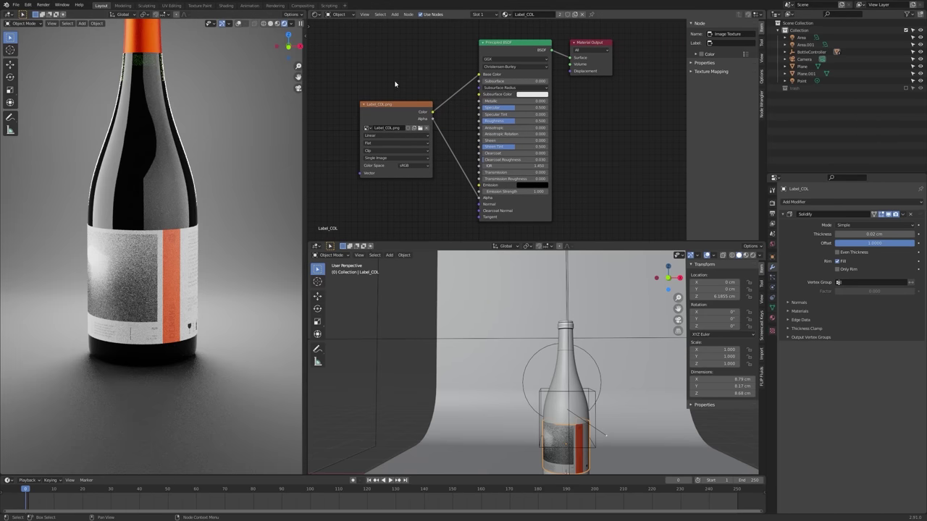
{"action": "left_click_drag", "start_coordinate": [403, 108], "coordinate": [377, 98]}
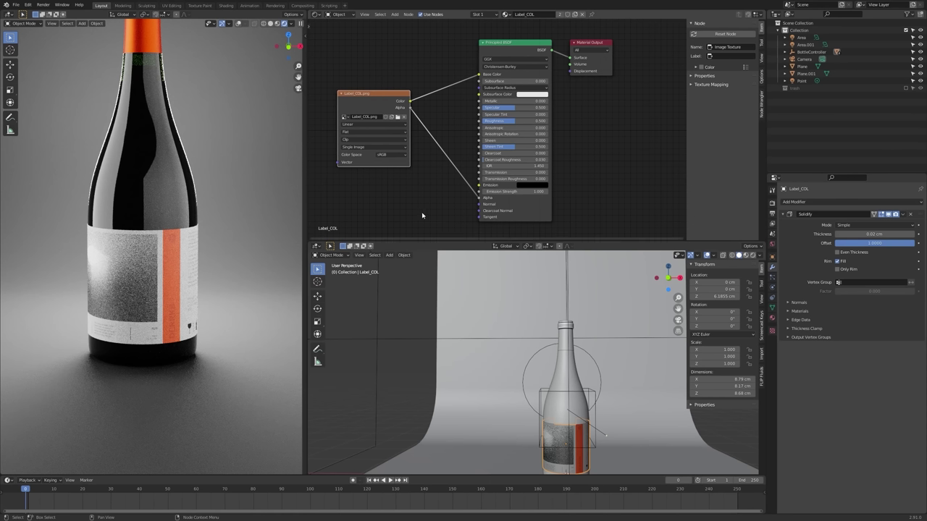
- Disconnect the label texture's Alpha output from the Principled BSDF and move the texture node level with the Base Color input
{"action": "left_click", "coordinate": [430, 115]}
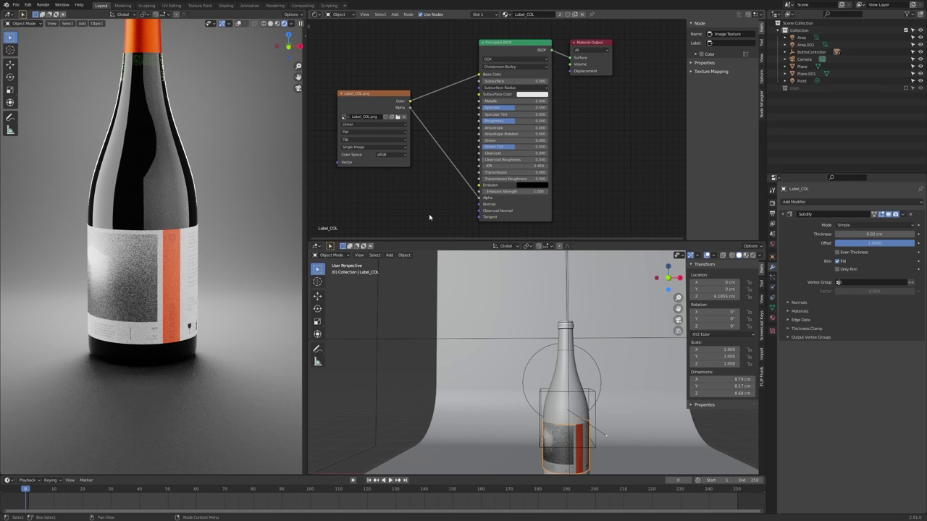
{"action": "left_click_drag", "start_coordinate": [480, 197], "coordinate": [465, 196]}
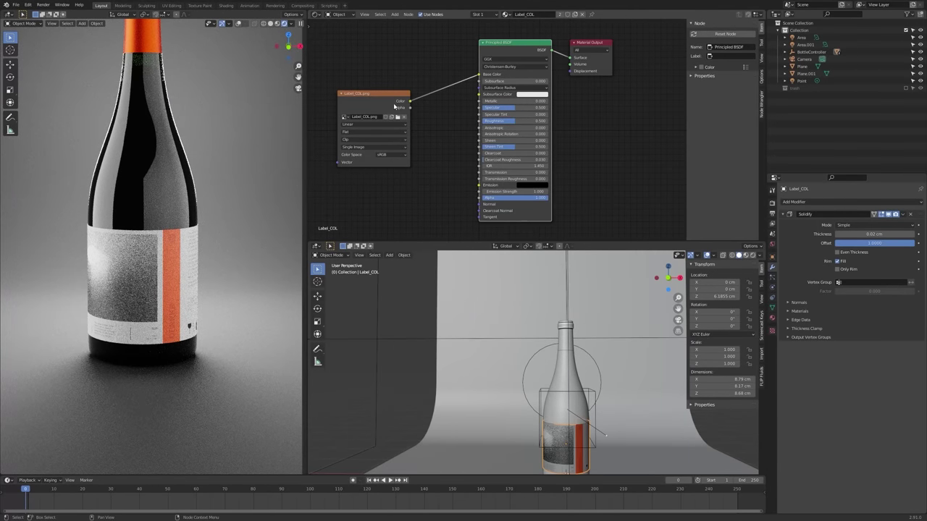
{"action": "left_click_drag", "start_coordinate": [394, 96], "coordinate": [388, 76]}
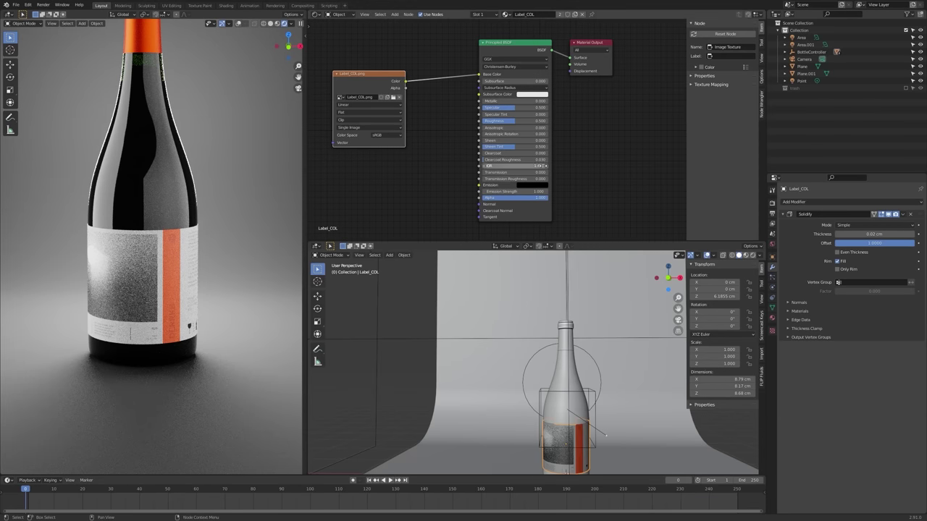
- Set the label material's Roughness to 0.900 after comparing a very high value and 0.000 on the label up close
{"action": "middle_click_drag", "start_coordinate": [194, 355], "coordinate": [215, 356]}
{"action": "key", "text": "KP_Decimal"}
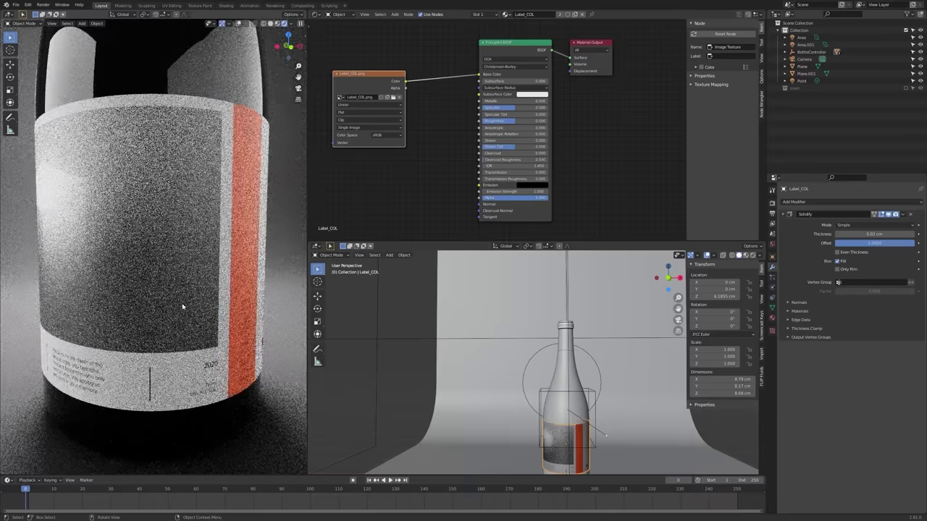
{"action": "middle_click_drag", "start_coordinate": [181, 307], "coordinate": [198, 316]}
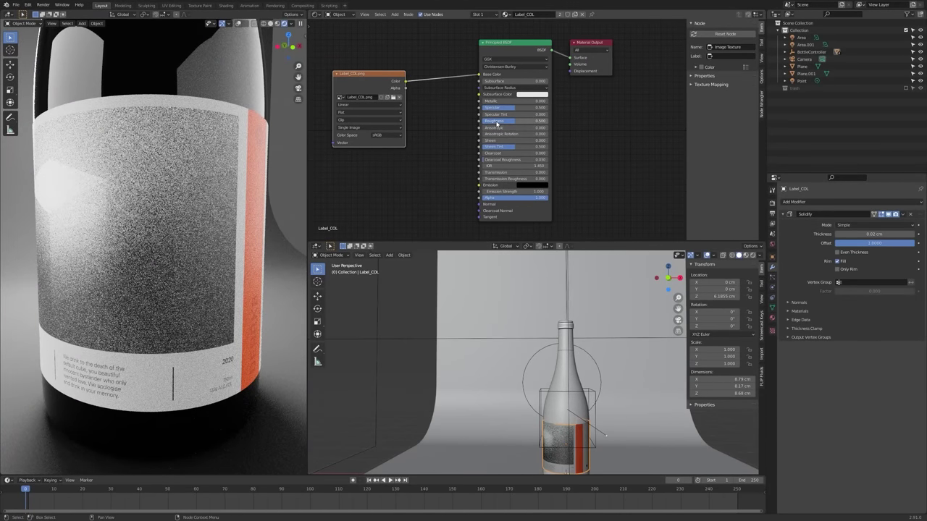
{"action": "left_click_drag", "start_coordinate": [496, 124], "coordinate": [555, 125]}
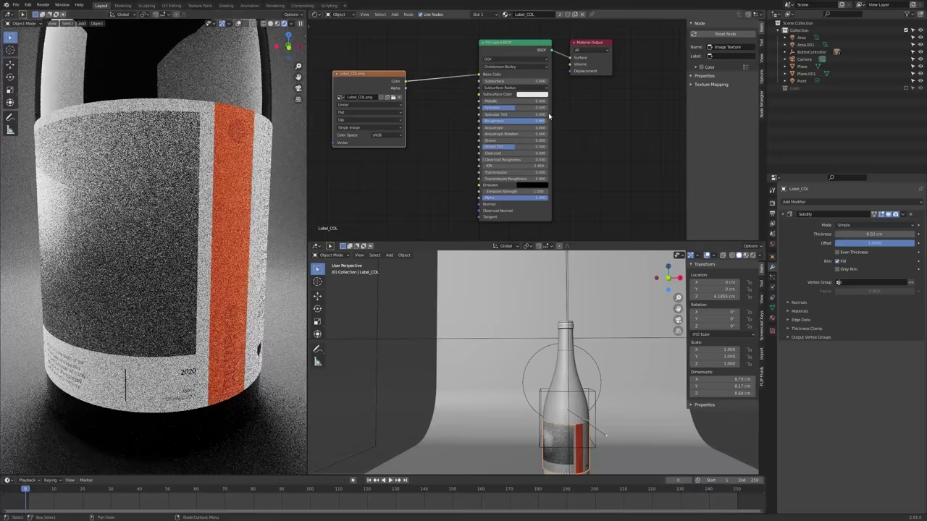
{"action": "left_click_drag", "start_coordinate": [544, 121], "coordinate": [483, 122]}
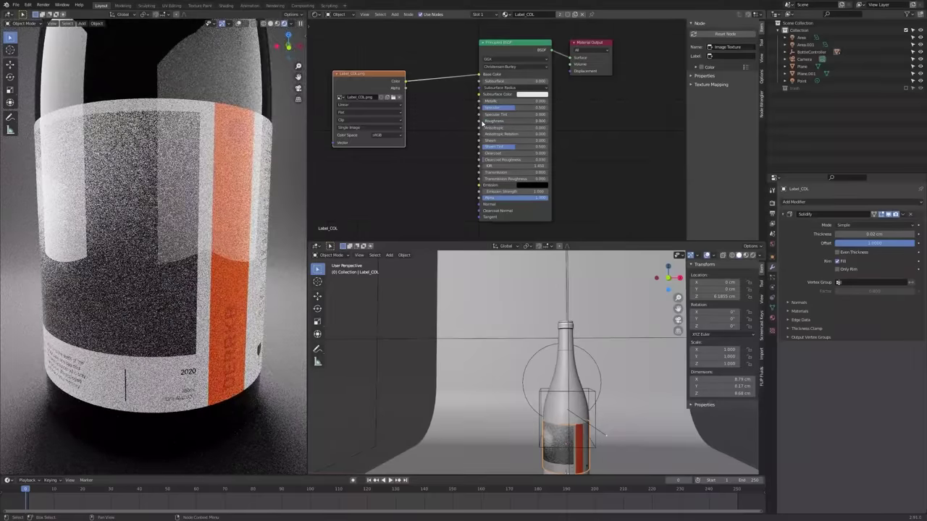
{"action": "middle_click_drag", "start_coordinate": [80, 197], "coordinate": [107, 200]}
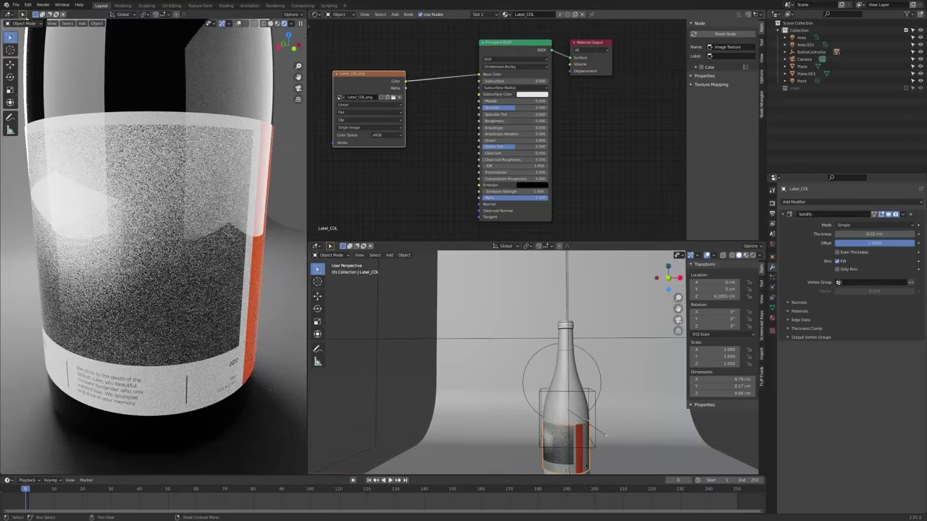
{"action": "left_click_drag", "start_coordinate": [491, 121], "coordinate": [545, 121]}
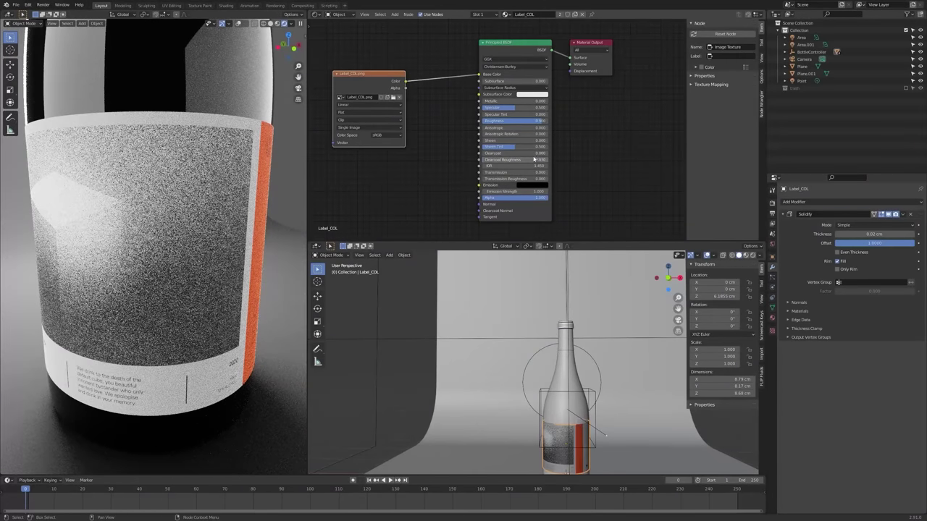
- Inspect the label's printed side text up close and bring up the label's material properties
{"action": "middle_click_drag", "start_coordinate": [234, 201], "coordinate": [190, 203]}
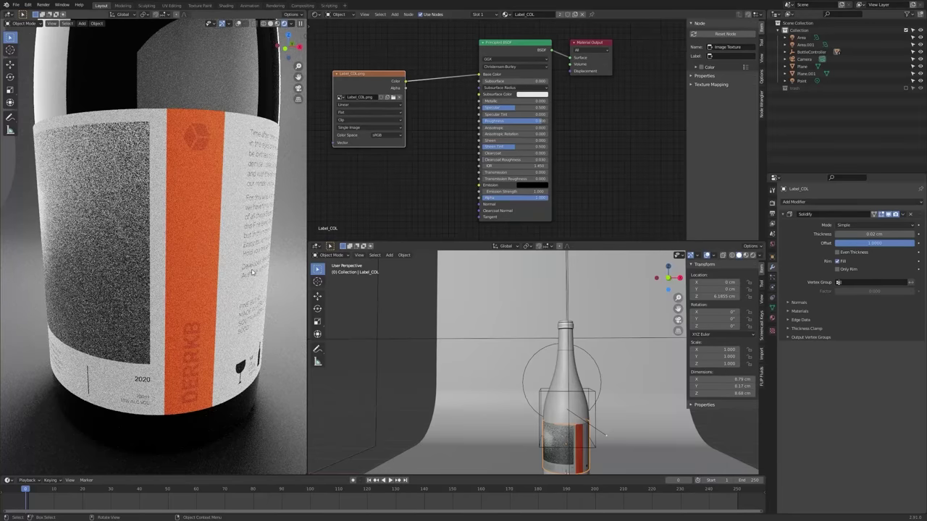
{"action": "middle_click_drag", "start_coordinate": [252, 272], "coordinate": [262, 241]}
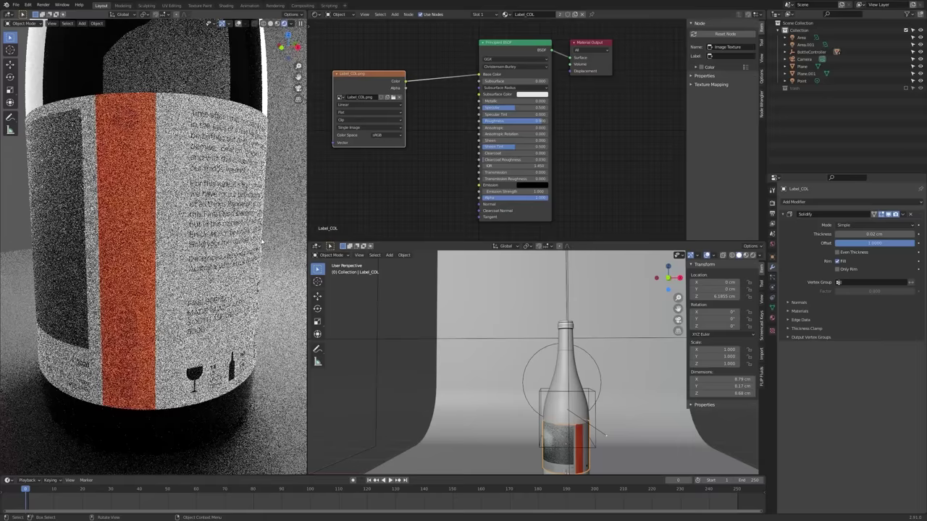
{"action": "left_click", "coordinate": [772, 204]}
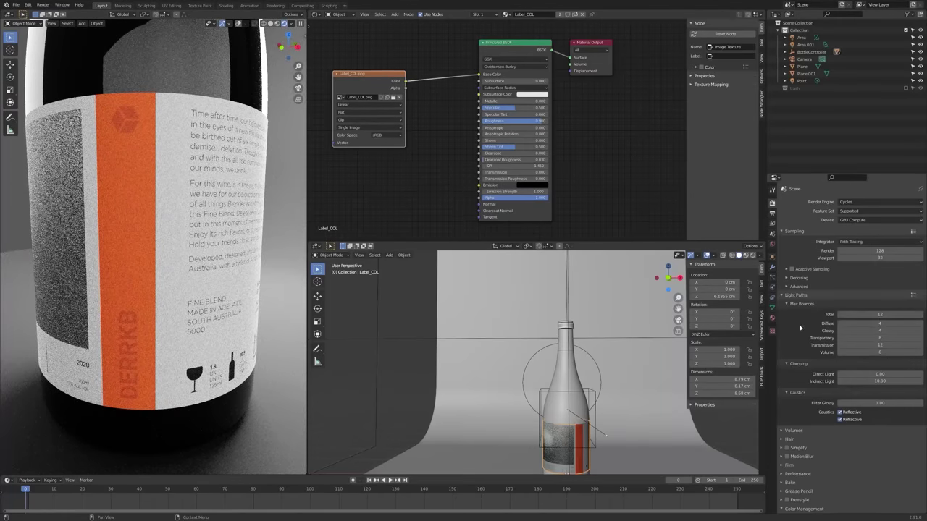
{"action": "left_click", "coordinate": [772, 319]}
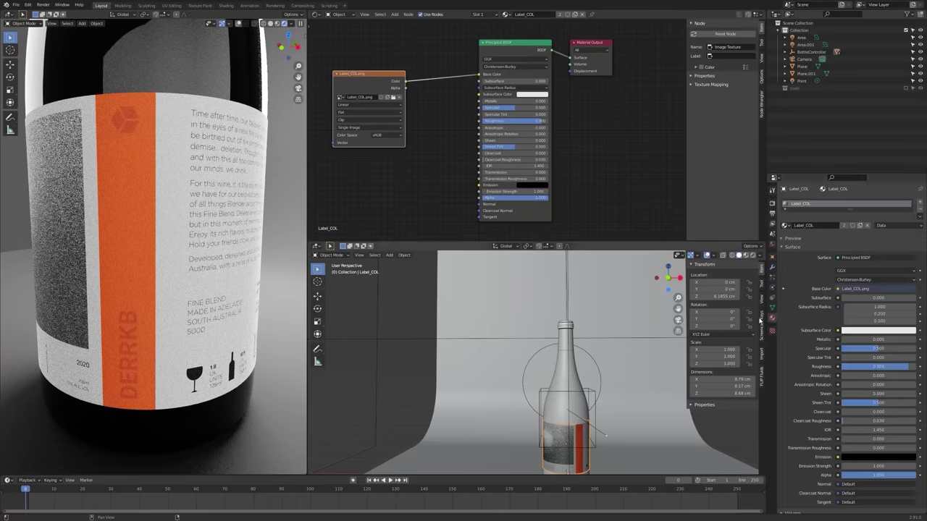
- Examine the bottle and its label from several angles and distances in the rendered view
{"action": "scroll", "coordinate": [253, 253], "scroll_direction": "down", "scroll_amount": 4}
{"action": "scroll", "coordinate": [347, 269], "scroll_direction": "up", "scroll_amount": 2}
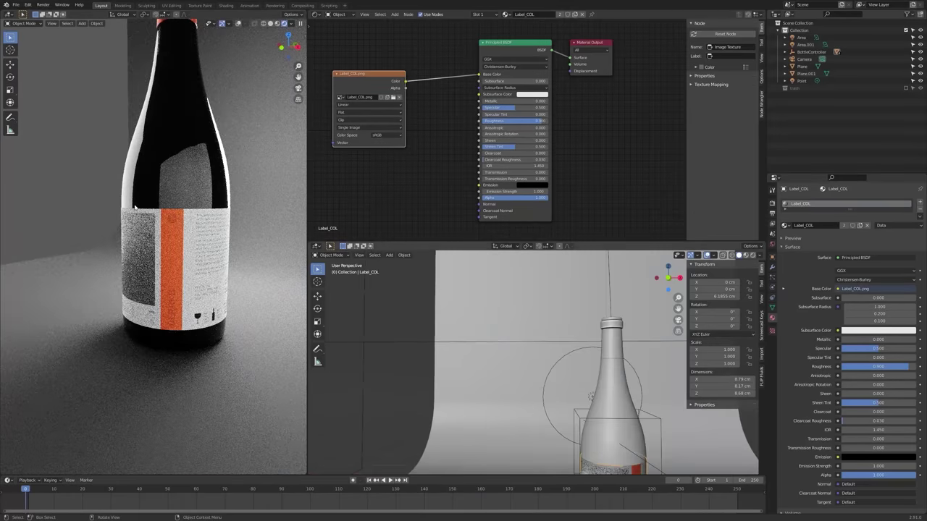
{"action": "scroll", "coordinate": [138, 185], "scroll_direction": "down", "scroll_amount": 4}
{"action": "middle_click_drag", "start_coordinate": [108, 190], "coordinate": [164, 203]}
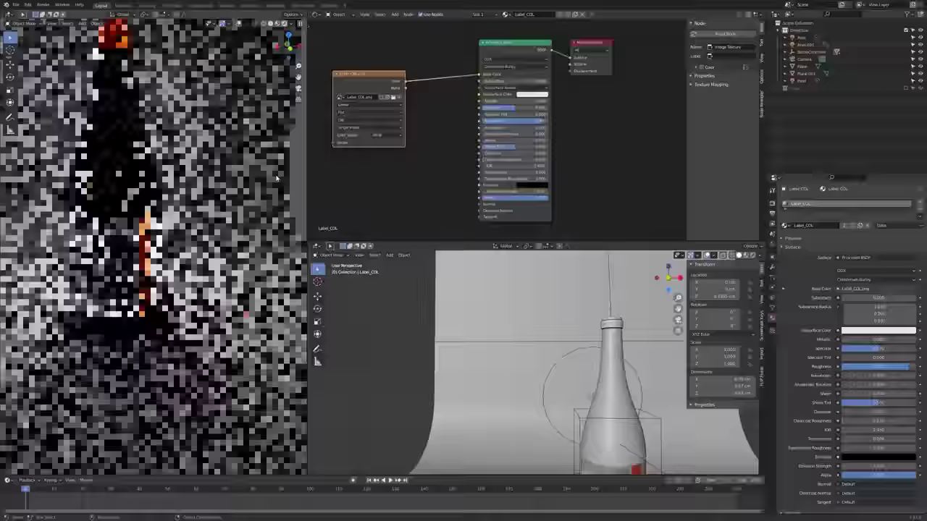
{"action": "scroll", "coordinate": [165, 204], "scroll_direction": "down", "scroll_amount": 5}
{"action": "scroll", "coordinate": [136, 356], "scroll_direction": "up", "scroll_amount": 4}
{"action": "scroll", "coordinate": [147, 229], "scroll_direction": "up", "scroll_amount": 1}
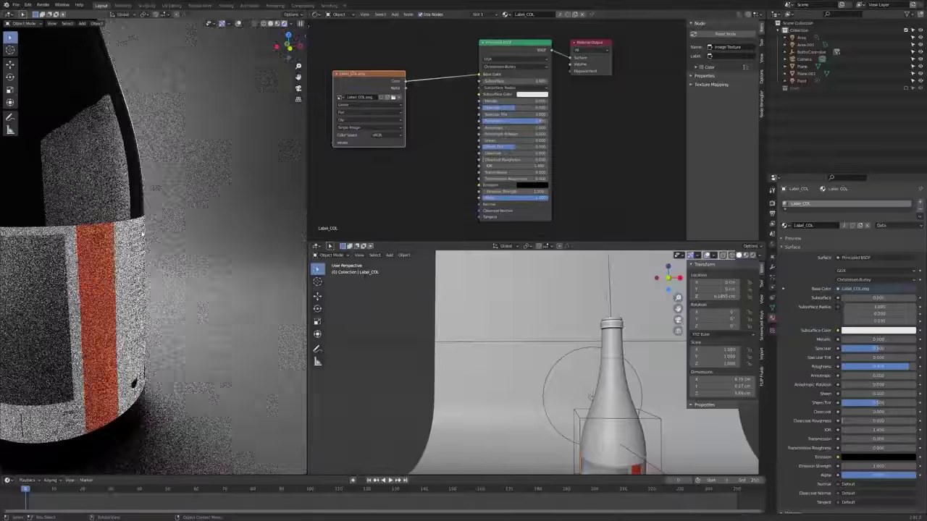
{"action": "scroll", "coordinate": [146, 229], "scroll_direction": "down", "scroll_amount": 1}
{"action": "middle_click_drag", "start_coordinate": [146, 229], "coordinate": [210, 223], "text": "shift"}
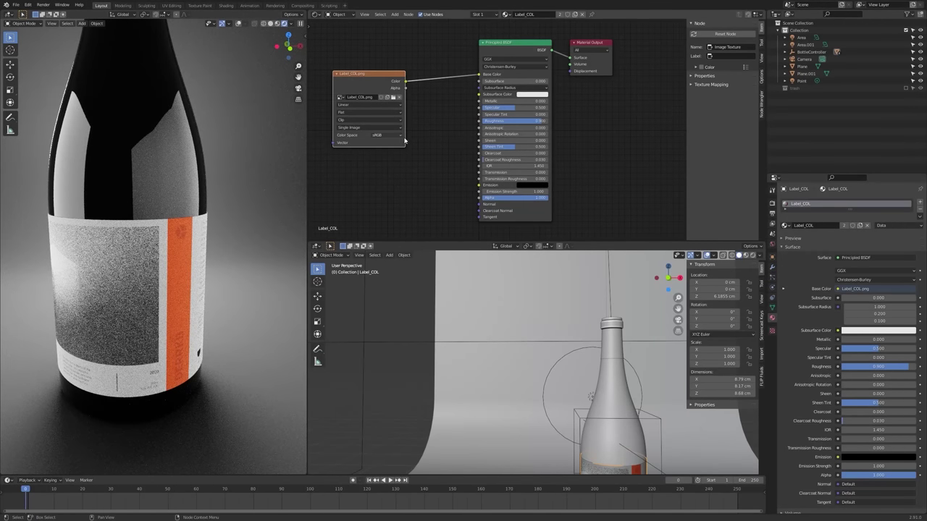
- Shift the Label_COL.png texture node slightly and set the label material's Specular to 0.200
{"action": "left_click_drag", "start_coordinate": [374, 84], "coordinate": [363, 79]}
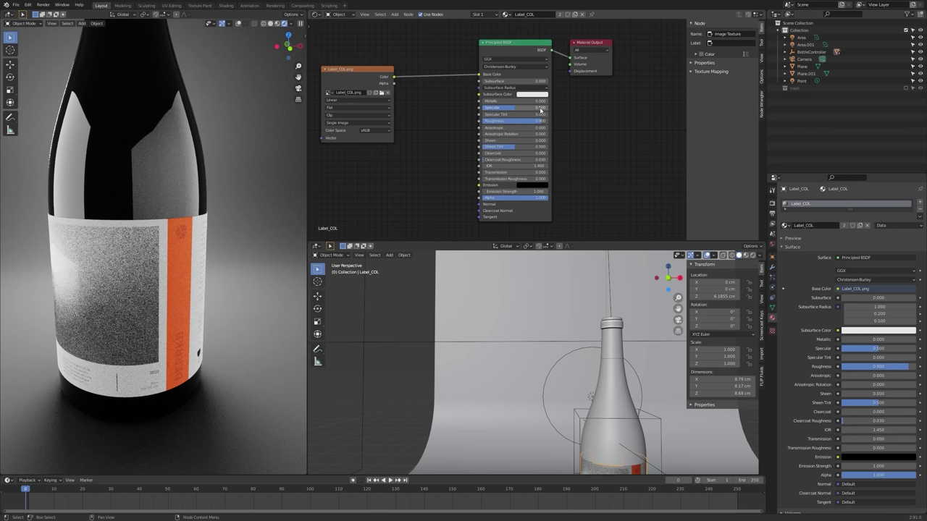
{"action": "left_click_drag", "start_coordinate": [540, 109], "coordinate": [501, 109]}
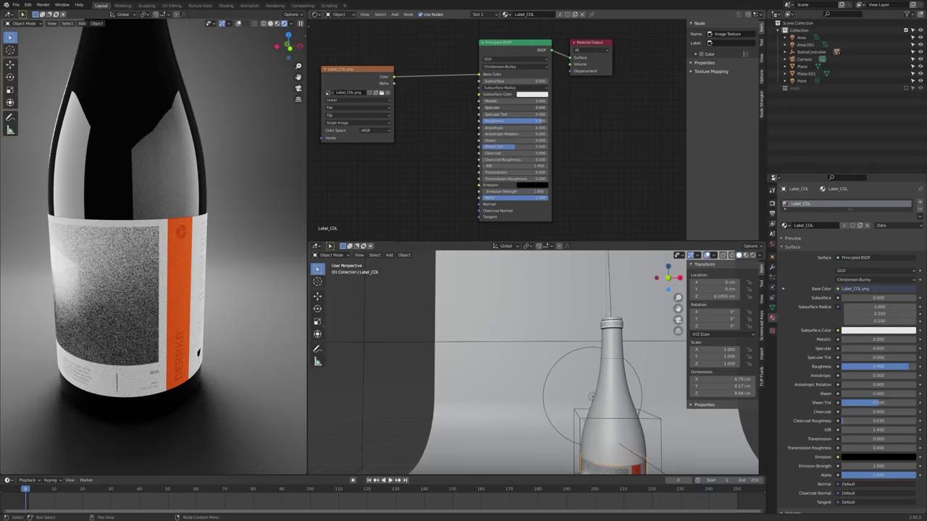
{"action": "left_click_drag", "start_coordinate": [501, 108], "coordinate": [568, 108]}
{"action": "right_click", "coordinate": [548, 108]}
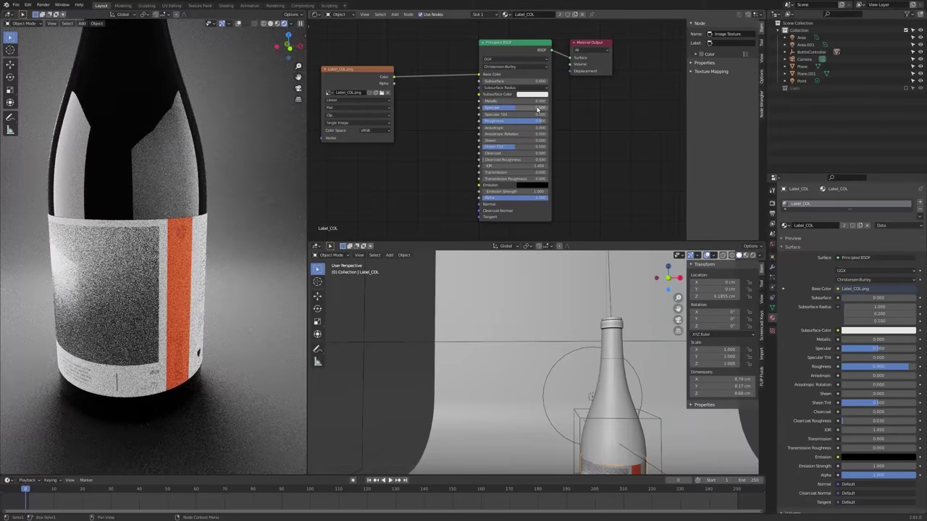
{"action": "left_click_drag", "start_coordinate": [516, 107], "coordinate": [495, 108]}
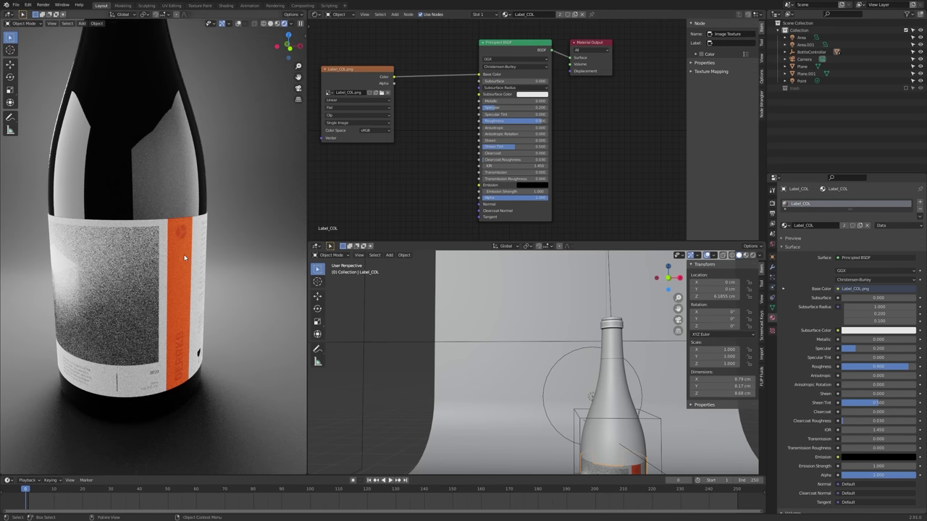
- Move the Label_COL.png texture node further from the Principled BSDF node to free space between them
{"action": "middle_click_drag", "start_coordinate": [432, 154], "coordinate": [446, 163]}
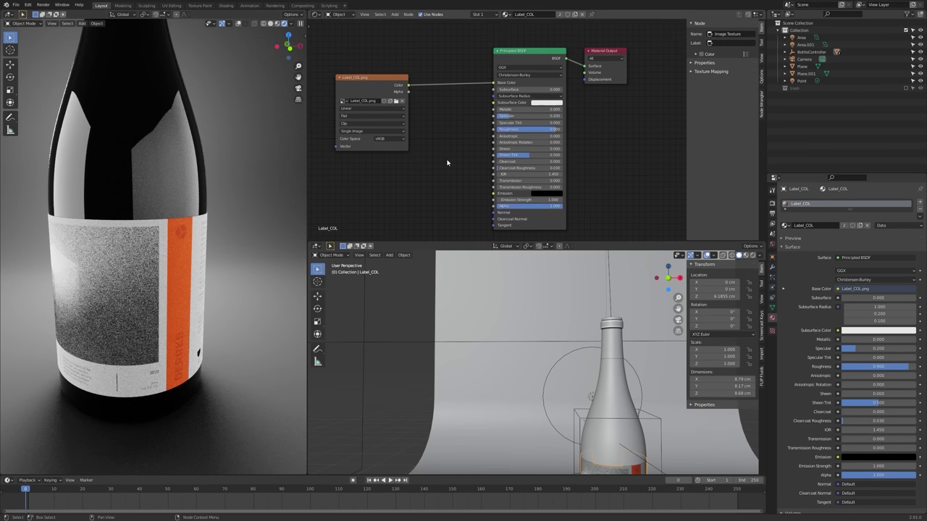
{"action": "left_click_drag", "start_coordinate": [393, 77], "coordinate": [366, 64]}
{"action": "middle_click_drag", "start_coordinate": [398, 67], "coordinate": [498, 91]}
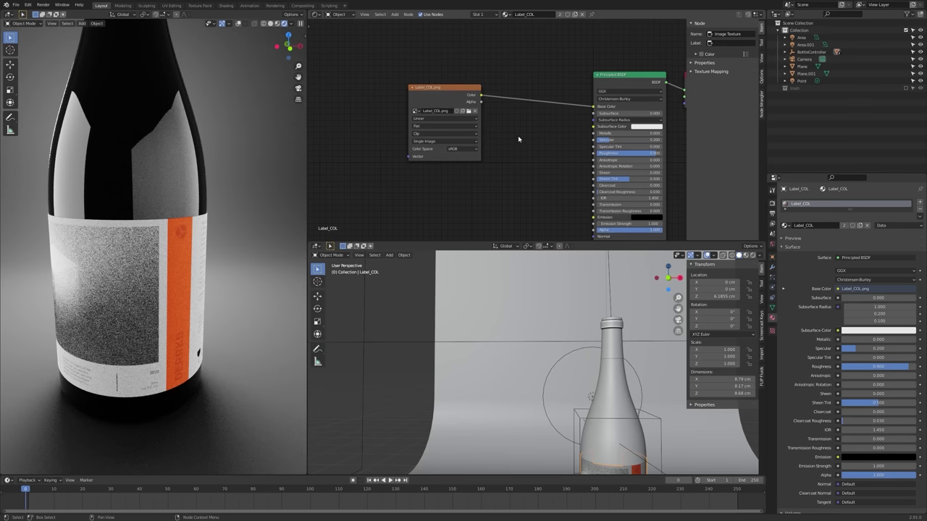
{"action": "middle_click_drag", "start_coordinate": [518, 136], "coordinate": [500, 139]}
- Insert a Gamma node between the Label_COL.png Color output and the Base Color input, and try adjusting its Gamma value
{"action": "key", "text": "shift+a"}
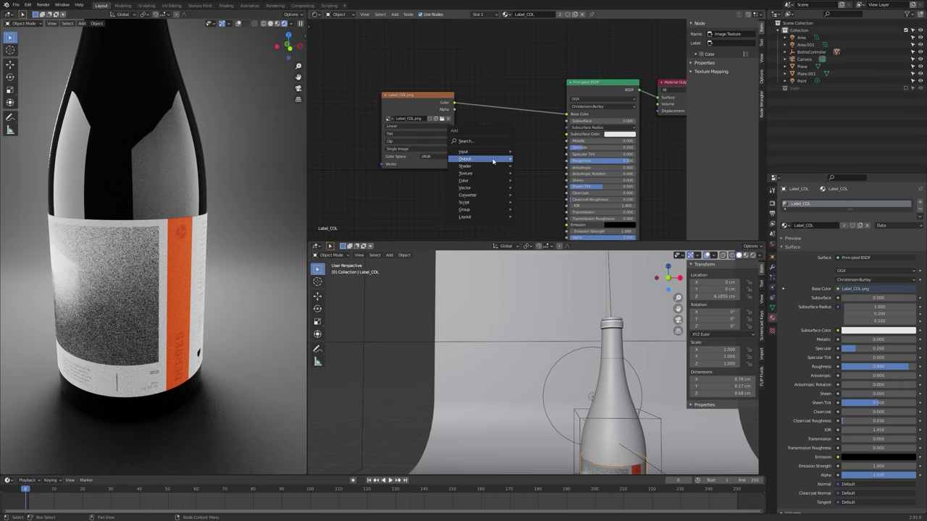
{"action": "mouse_move", "coordinate": [483, 171]}
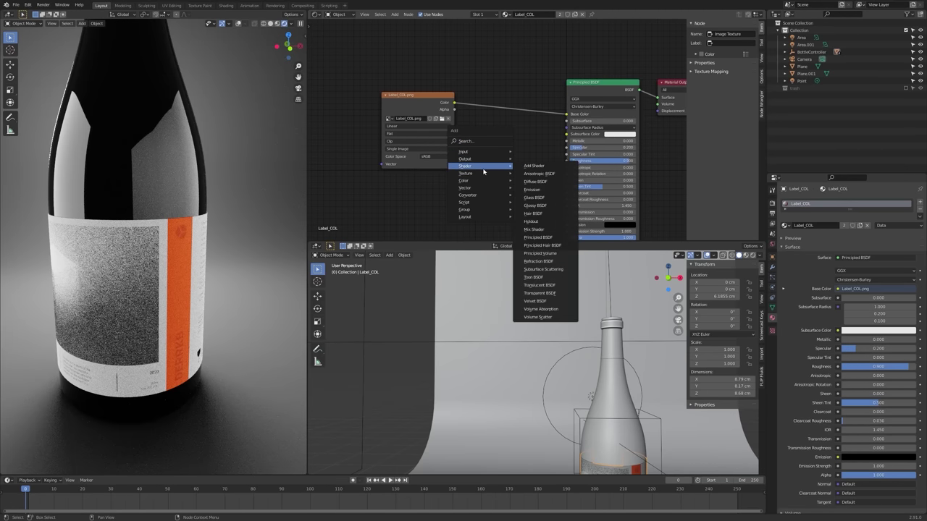
{"action": "middle_click_drag", "start_coordinate": [152, 300], "coordinate": [207, 294]}
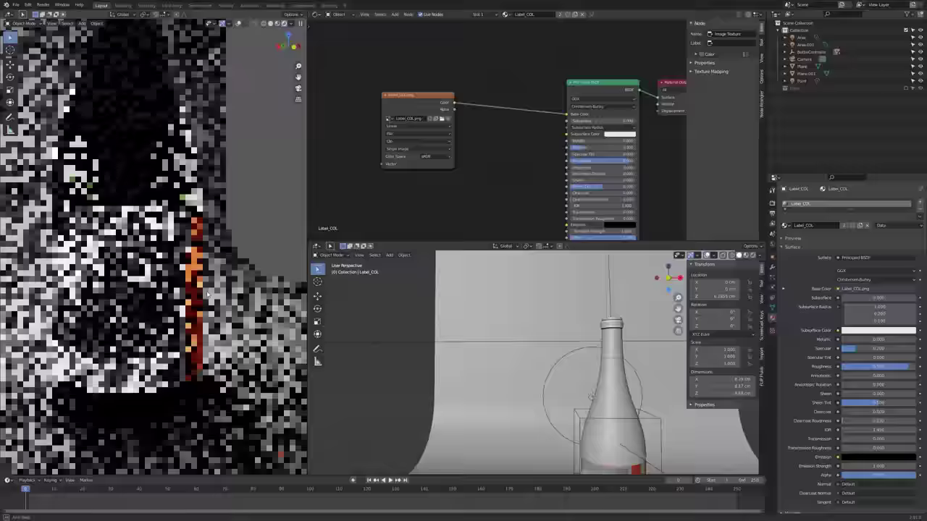
{"action": "scroll", "coordinate": [206, 293], "scroll_direction": "down", "scroll_amount": 5}
{"action": "key", "text": "shift+a"}
{"action": "mouse_move", "coordinate": [462, 229]}
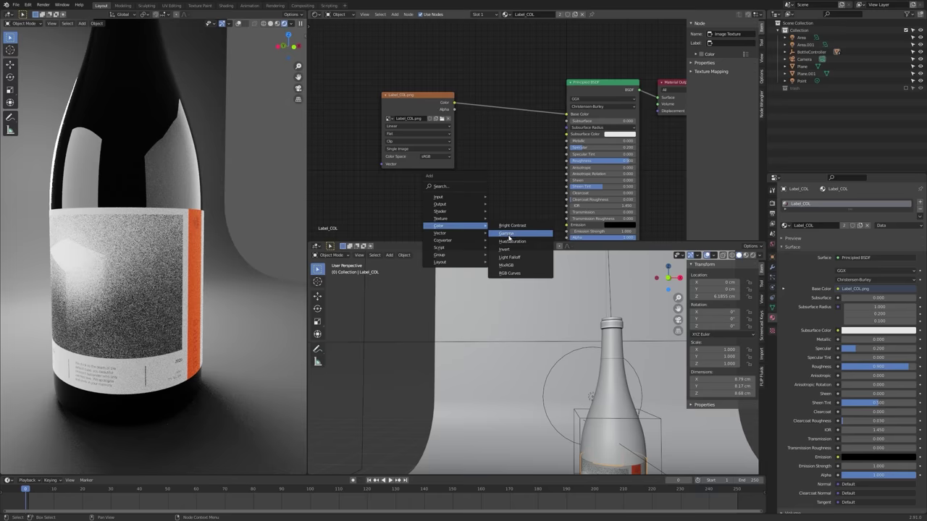
{"action": "left_click", "coordinate": [508, 238]}
{"action": "left_click", "coordinate": [507, 112]}
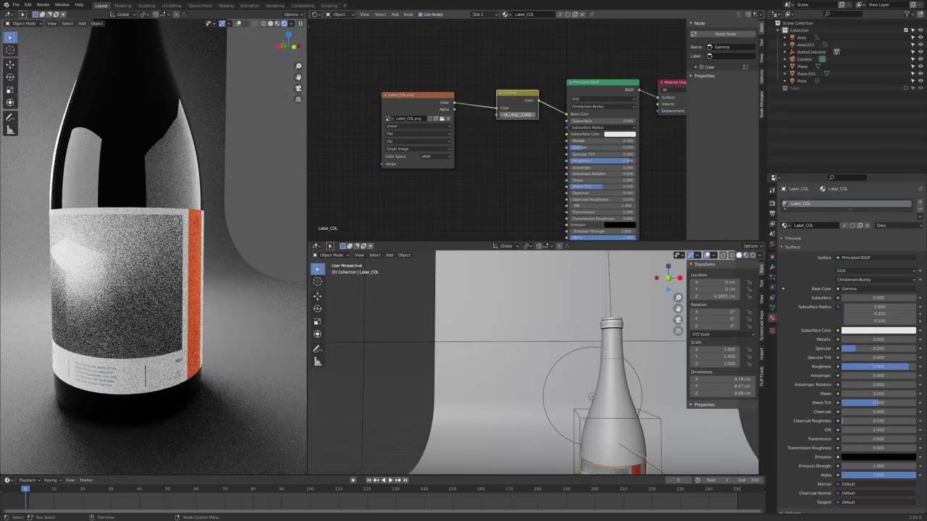
{"action": "mouse_move", "coordinate": [510, 114]}
{"action": "left_mouse_down"}
{"action": "mouse_move", "coordinate": [535, 114]}
{"action": "mouse_move", "coordinate": [513, 112]}
{"action": "left_mouse_up"}
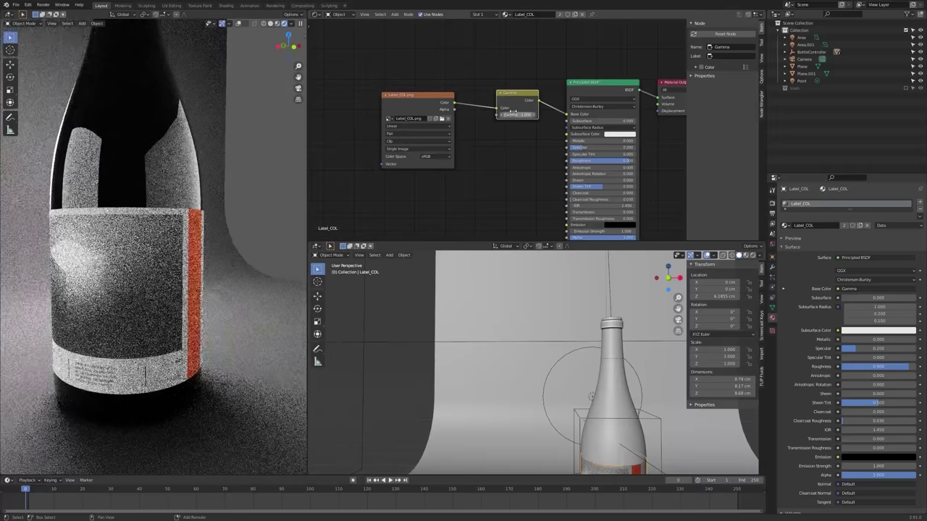
- Delete the Gamma node and reconnect the label texture's Color output to the Base Color input
{"action": "key", "text": "x"}
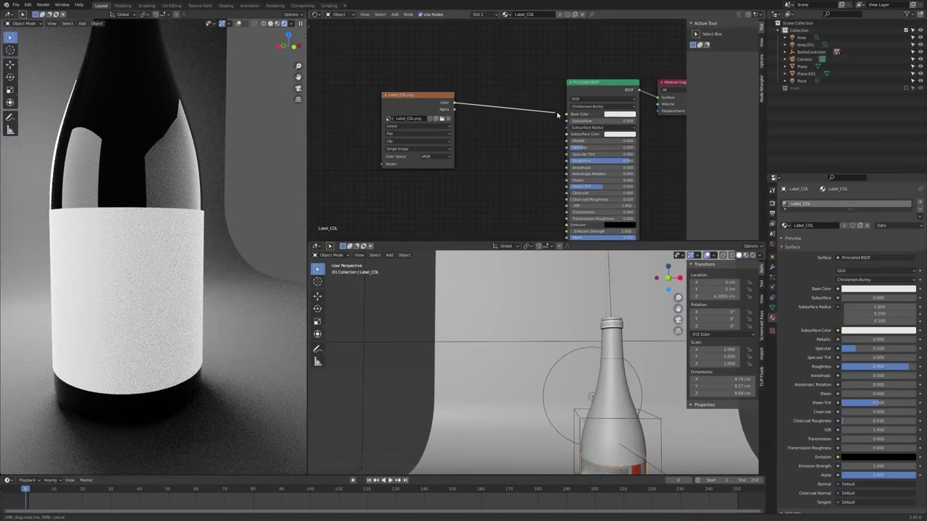
{"action": "left_click_drag", "start_coordinate": [566, 115], "coordinate": [566, 114]}
{"action": "middle_click_drag", "start_coordinate": [189, 266], "coordinate": [168, 262]}
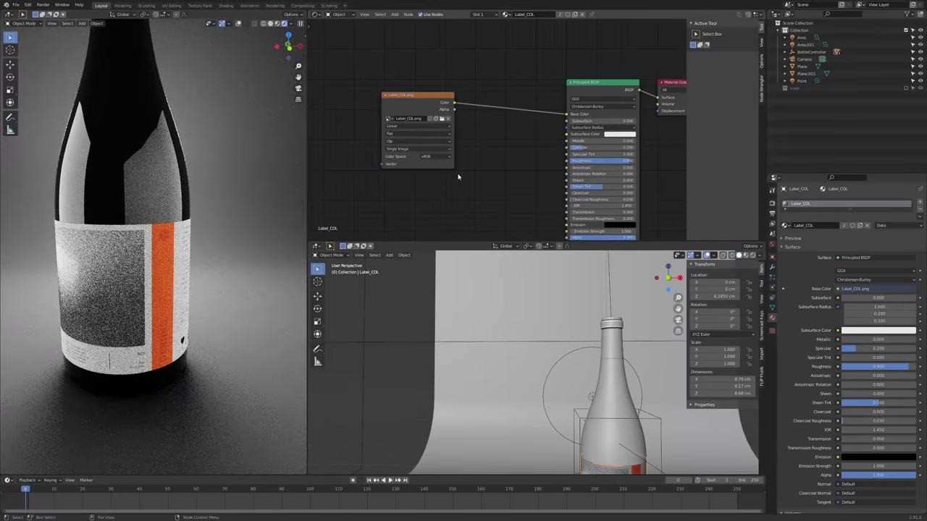
- Move the Label_COL.png texture node up and further away, about level with the top of the Principled BSDF node
{"action": "middle_click_drag", "start_coordinate": [456, 191], "coordinate": [440, 147]}
{"action": "scroll", "coordinate": [456, 176], "scroll_direction": "down", "scroll_amount": 1}
{"action": "left_click_drag", "start_coordinate": [380, 72], "coordinate": [366, 64]}
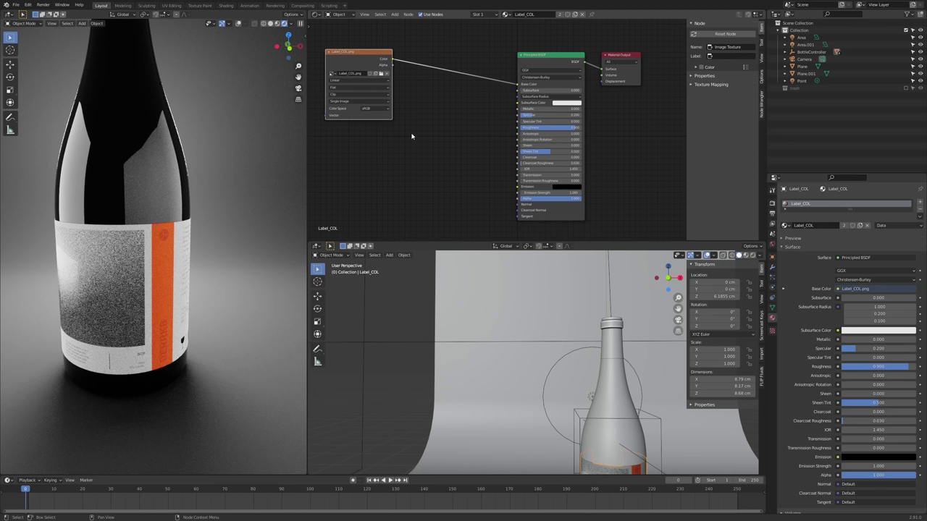
- Lower the label material's Roughness to 0.136 and check the reflections on the label up close
{"action": "scroll", "coordinate": [134, 304], "scroll_direction": "up", "scroll_amount": 2}
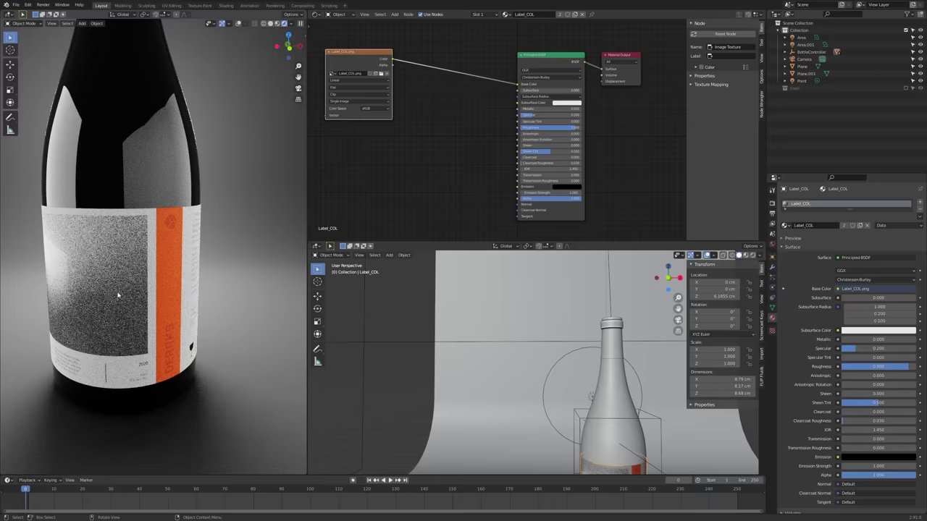
{"action": "scroll", "coordinate": [101, 295], "scroll_direction": "up", "scroll_amount": 5}
{"action": "mouse_move", "coordinate": [192, 298]}
{"action": "middle_mouse_down"}
{"action": "mouse_move", "coordinate": [73, 295]}
{"action": "mouse_move", "coordinate": [103, 309]}
{"action": "mouse_move", "coordinate": [182, 307]}
{"action": "middle_mouse_up"}
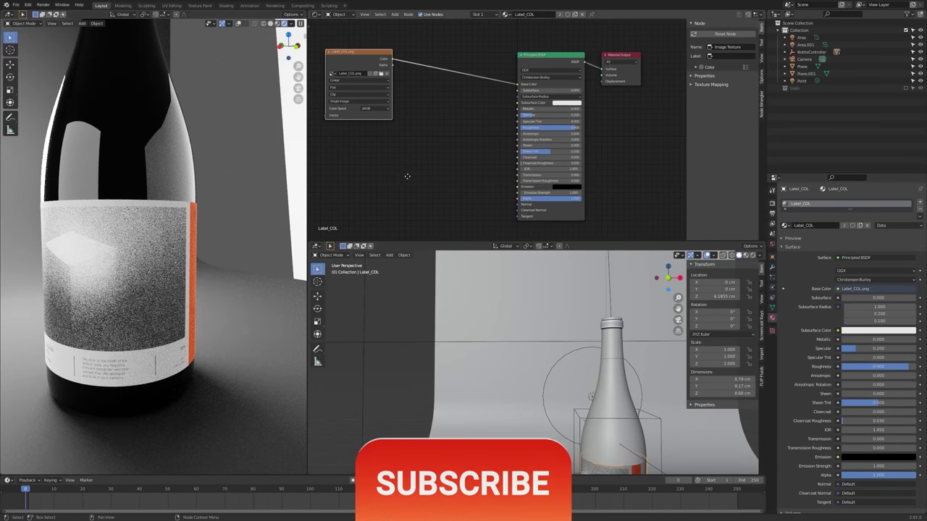
{"action": "middle_click_drag", "start_coordinate": [400, 172], "coordinate": [433, 176]}
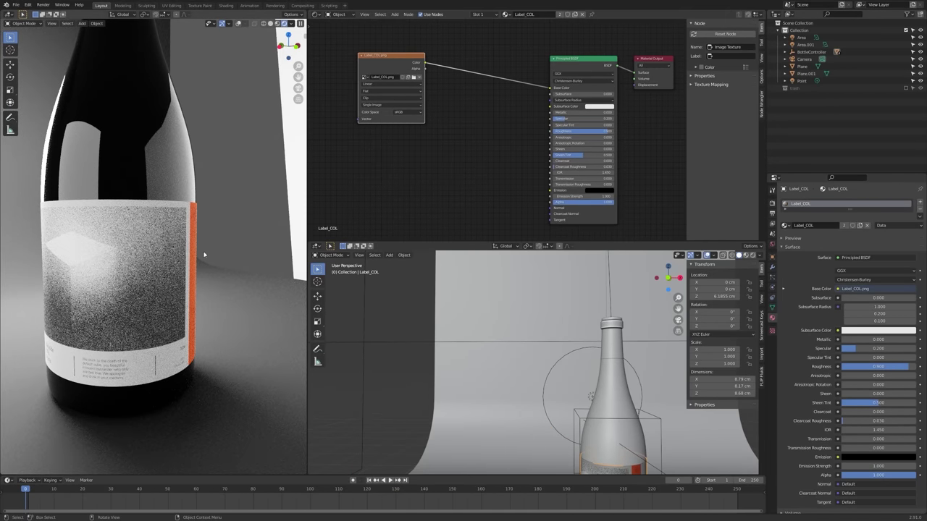
{"action": "scroll", "coordinate": [541, 142], "scroll_direction": "up", "scroll_amount": 1}
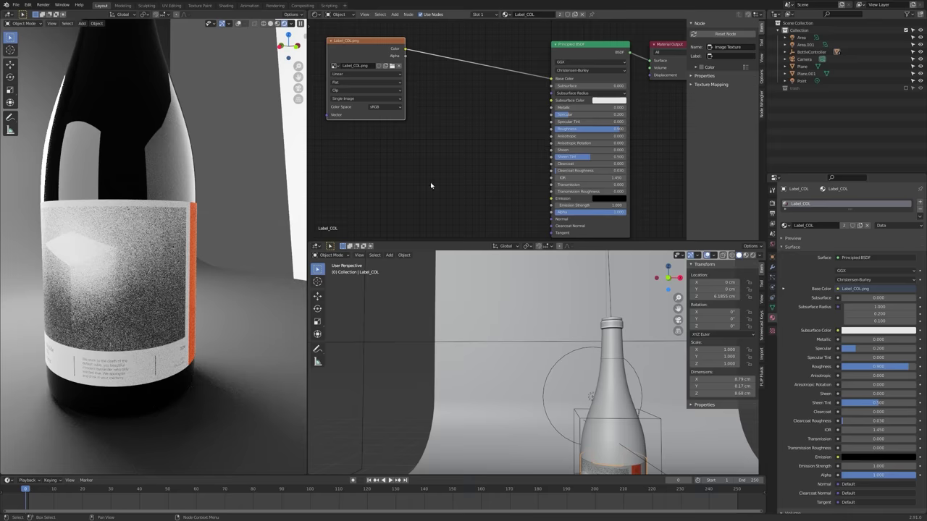
{"action": "left_click_drag", "start_coordinate": [624, 129], "coordinate": [570, 129]}
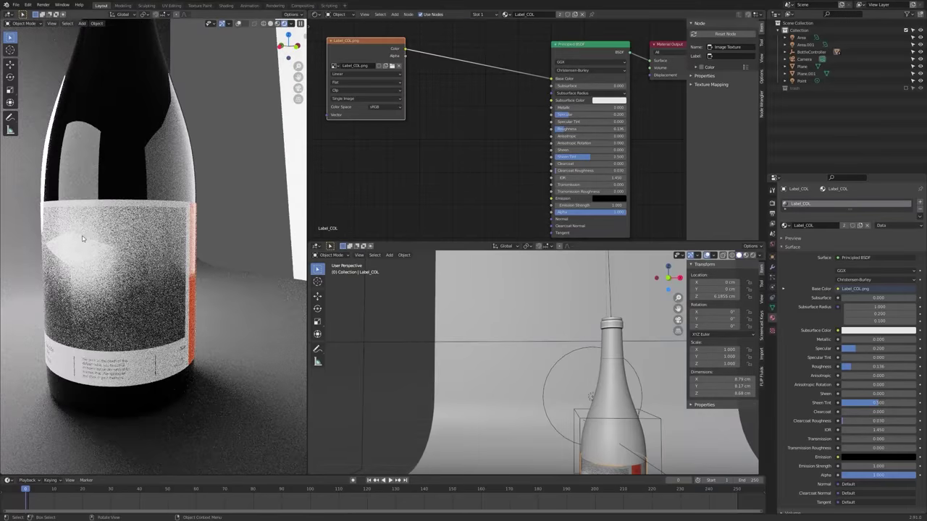
{"action": "middle_click_drag", "start_coordinate": [114, 254], "coordinate": [83, 174]}
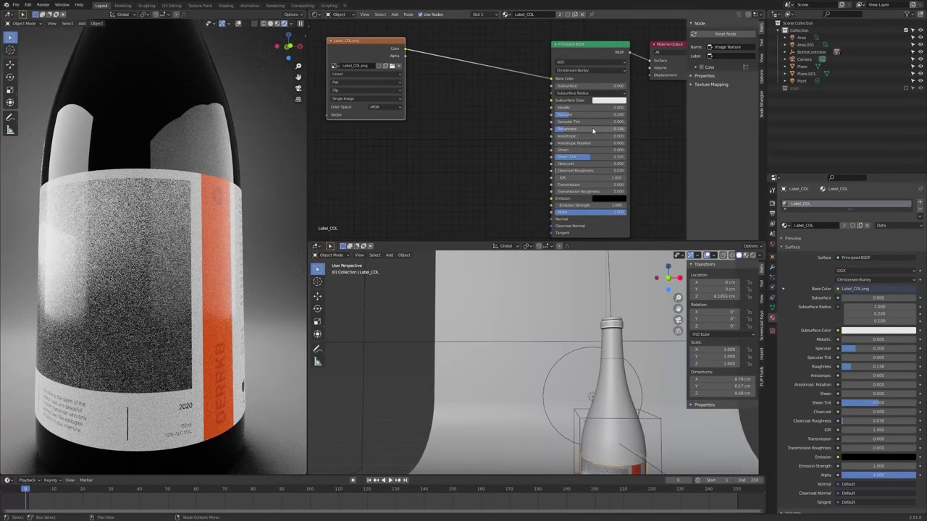
- Raise the label material's Roughness to the maximum for comparison, set it to 0.950, and inspect the label from another angle
{"action": "left_click_drag", "start_coordinate": [593, 130], "coordinate": [653, 129]}
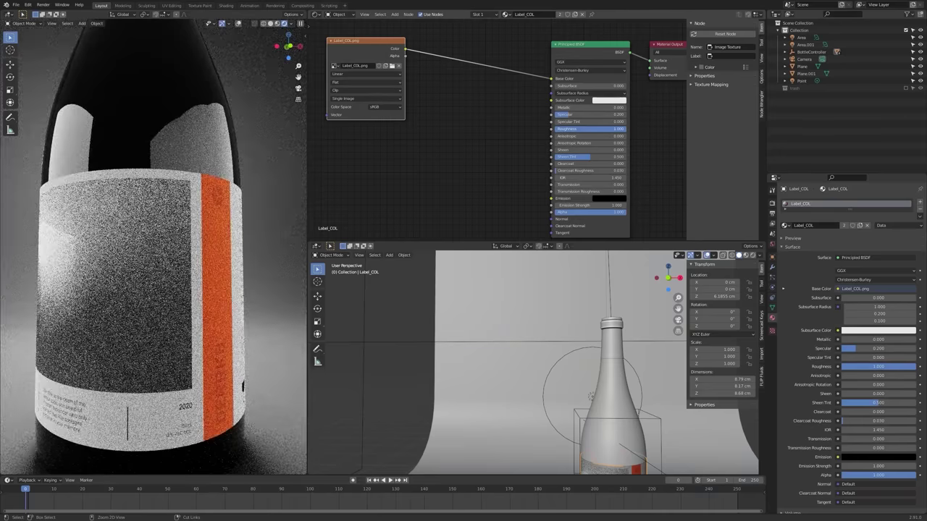
{"action": "key", "text": "ctrl+shift+z"}
{"action": "left_click_drag", "start_coordinate": [622, 131], "coordinate": [624, 132], "text": "ctrl+shift"}
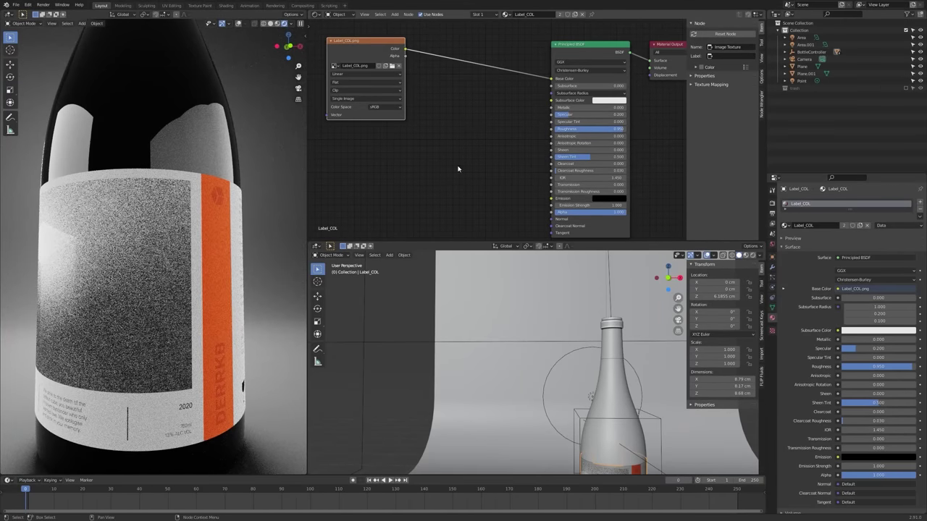
{"action": "middle_click_drag", "start_coordinate": [145, 243], "coordinate": [173, 244]}
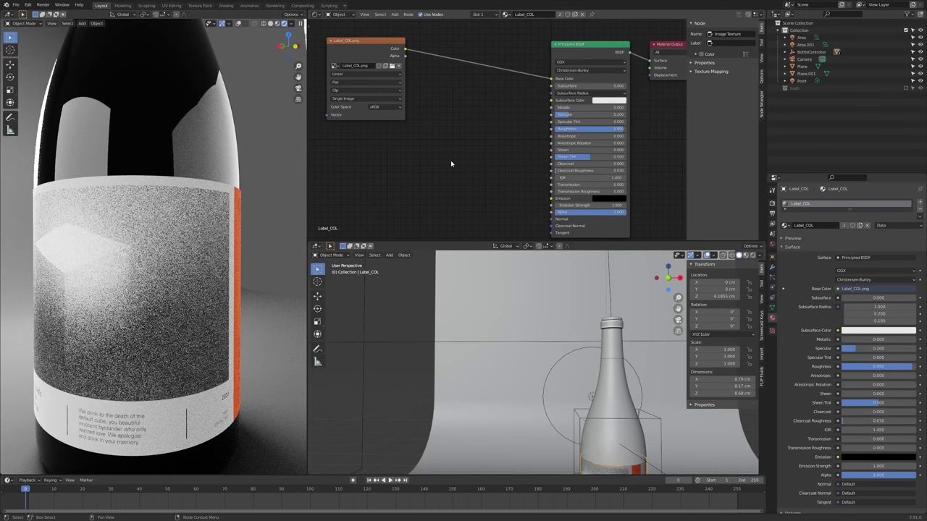
- Shift the Label_COL.png texture node slightly further from the Principled BSDF and place a duplicate of it directly below
{"action": "left_click_drag", "start_coordinate": [390, 55], "coordinate": [378, 49]}
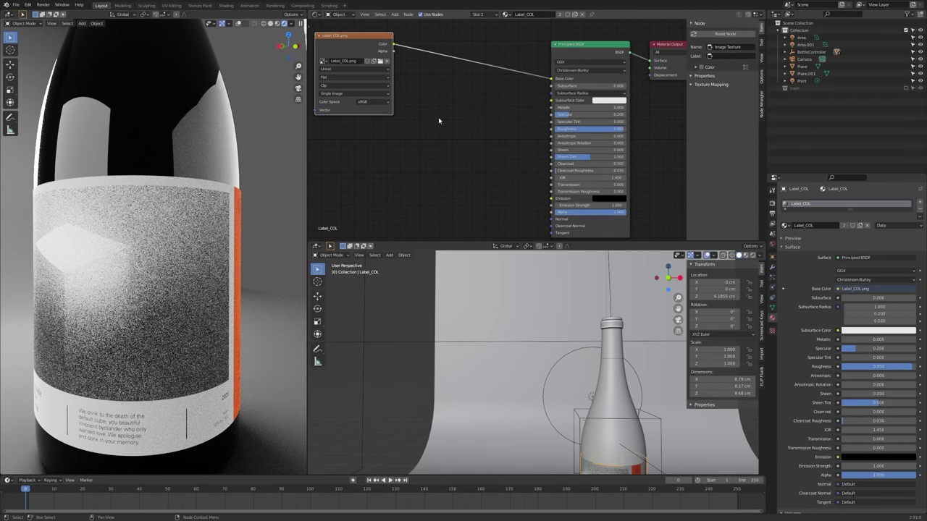
{"action": "middle_click_drag", "start_coordinate": [439, 125], "coordinate": [481, 121]}
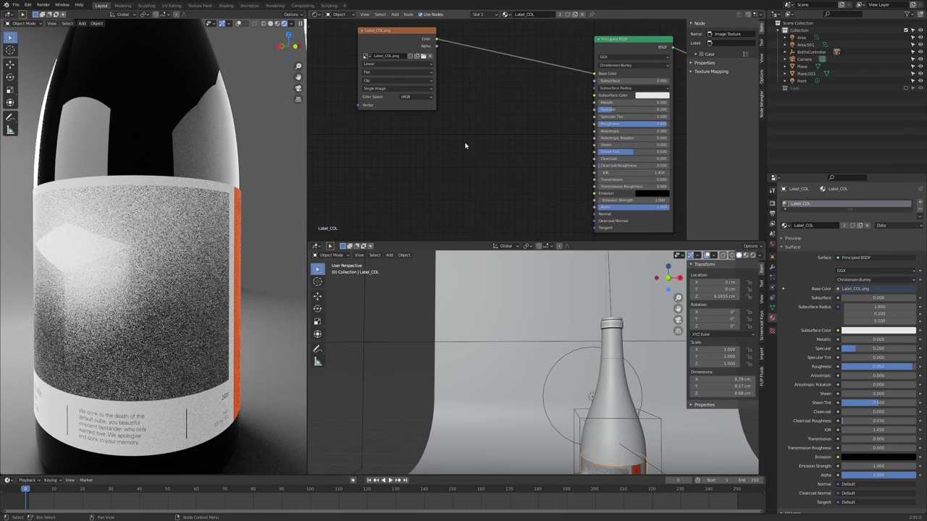
{"action": "left_click", "coordinate": [380, 35]}
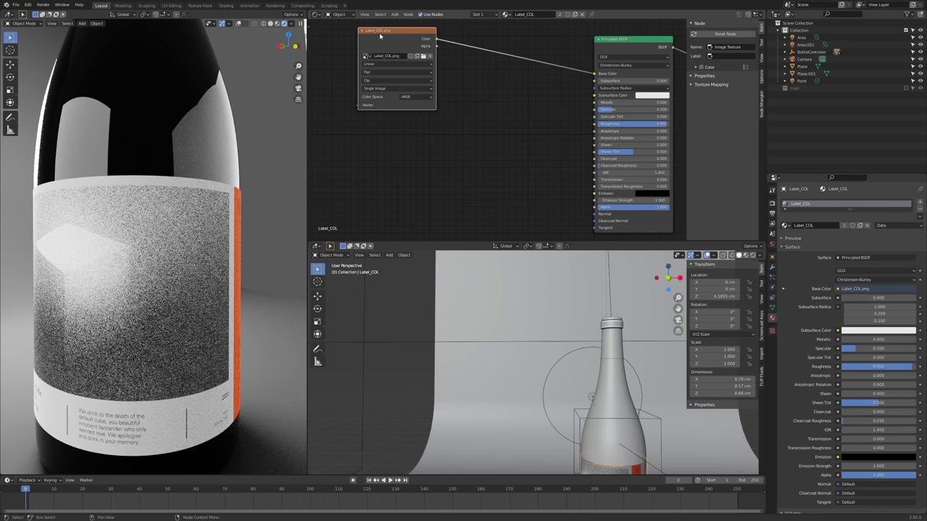
{"action": "key", "text": "shift+d"}
{"action": "left_click", "coordinate": [406, 180]}
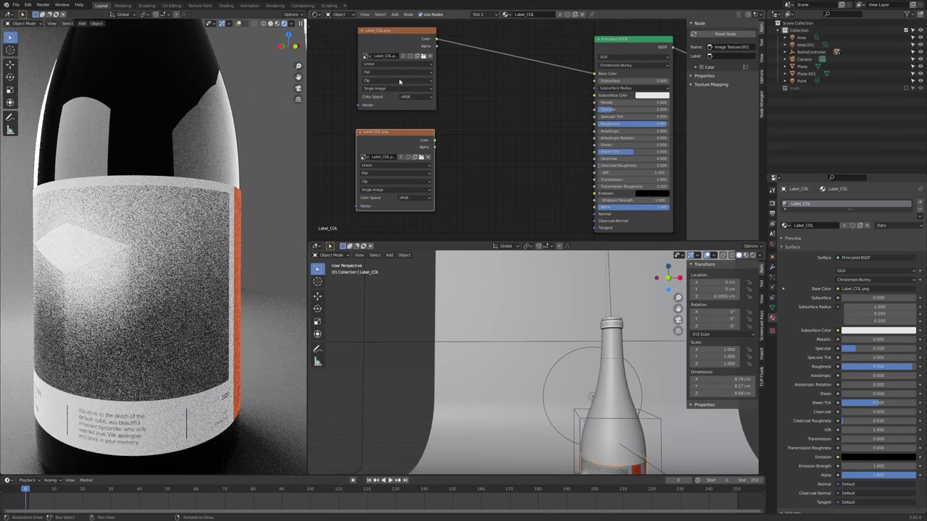
- Load Label_GLOSS.png into the duplicated texture node
{"action": "left_click", "coordinate": [423, 159]}
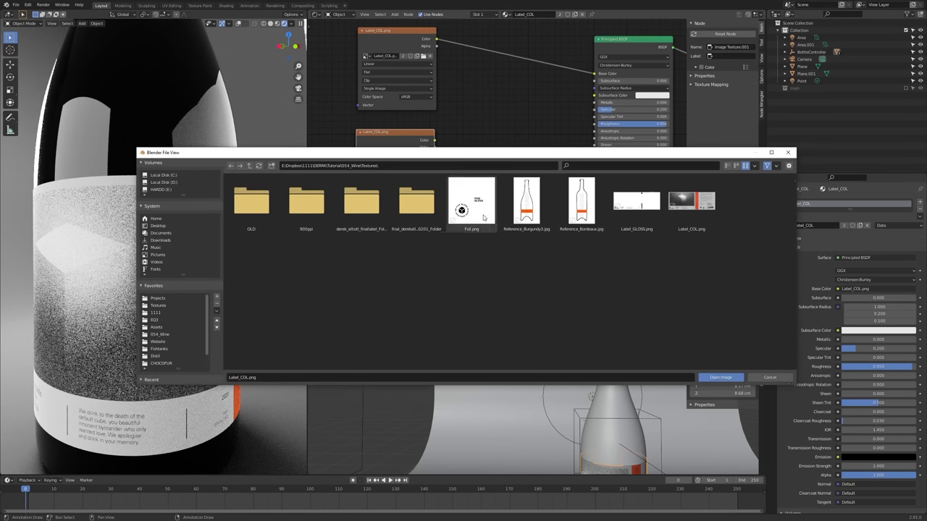
{"action": "left_click", "coordinate": [644, 228]}
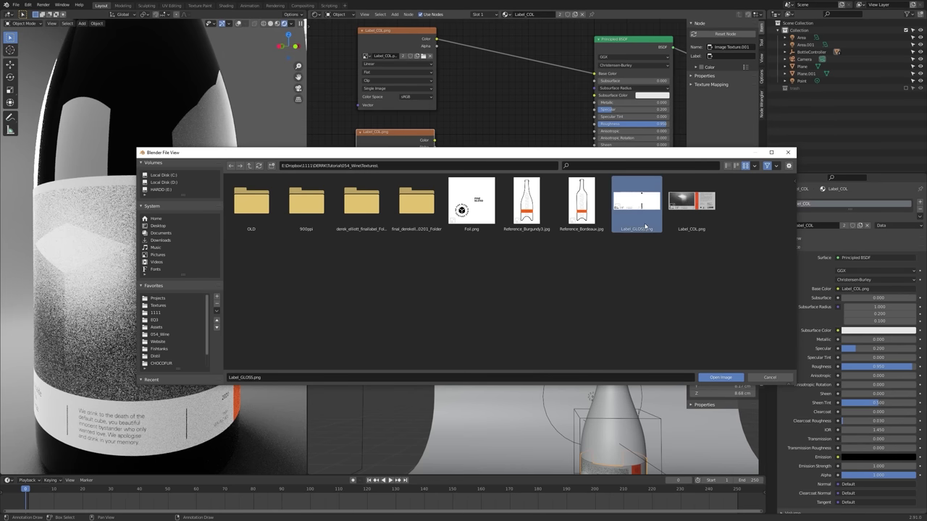
{"action": "double_click", "coordinate": [634, 231]}
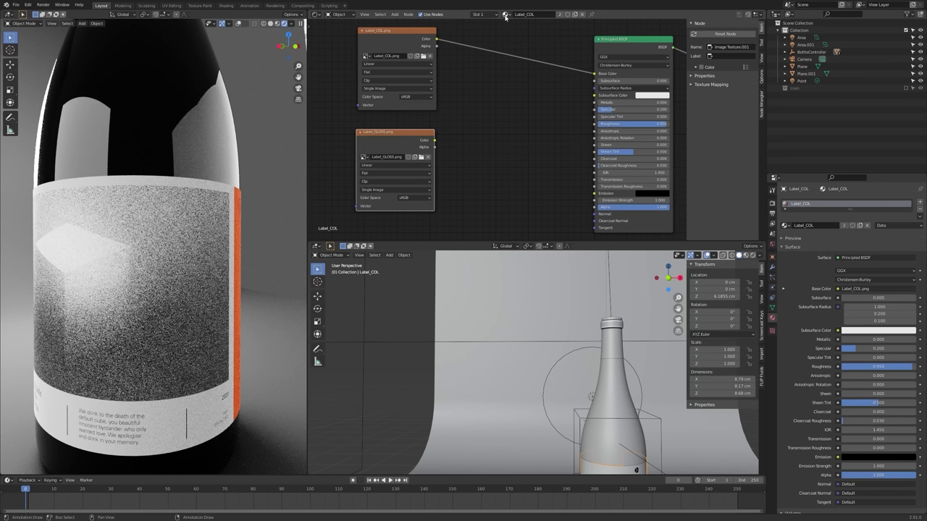
- Switch the node area to the Image Editor and display Label_GLOSS.png in full
{"action": "left_click", "coordinate": [317, 14]}
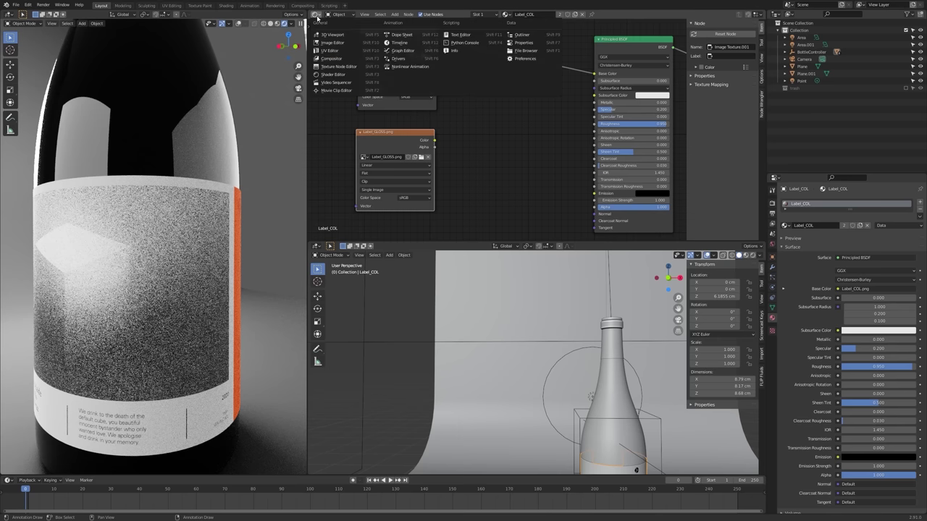
{"action": "left_click", "coordinate": [346, 40]}
{"action": "left_click", "coordinate": [509, 14]}
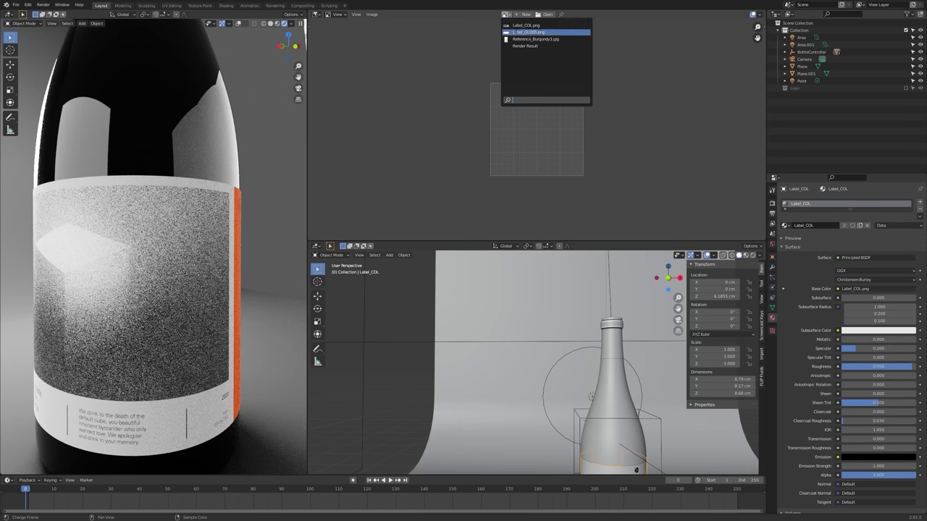
{"action": "left_click", "coordinate": [516, 32]}
{"action": "scroll", "coordinate": [547, 115], "scroll_direction": "down", "scroll_amount": 5}
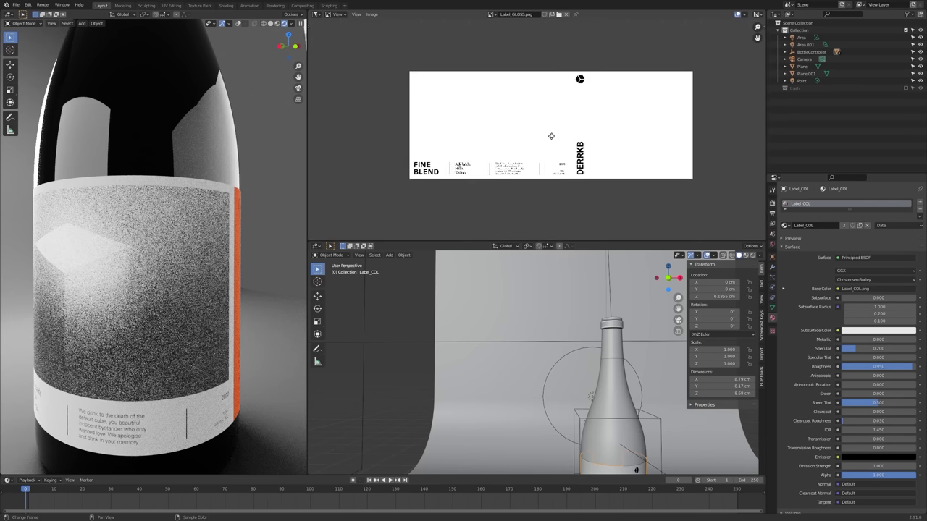
{"action": "scroll", "coordinate": [535, 141], "scroll_direction": "up", "scroll_amount": 2}
{"action": "scroll", "coordinate": [530, 142], "scroll_direction": "down", "scroll_amount": 1}
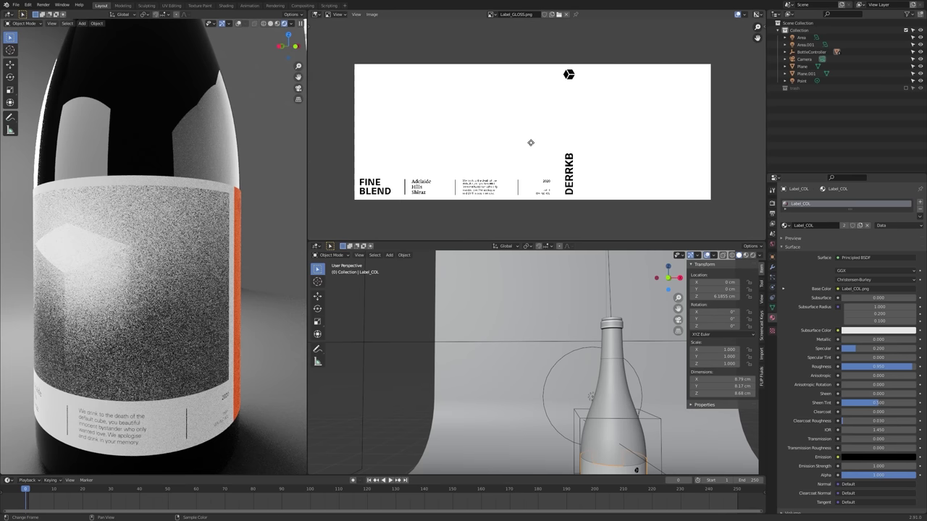
- Alternate between Label_COL.png and Label_GLOSS.png in the Image Editor to compare which label elements the gloss map covers
{"action": "left_click", "coordinate": [496, 14]}
{"action": "left_click", "coordinate": [502, 25]}
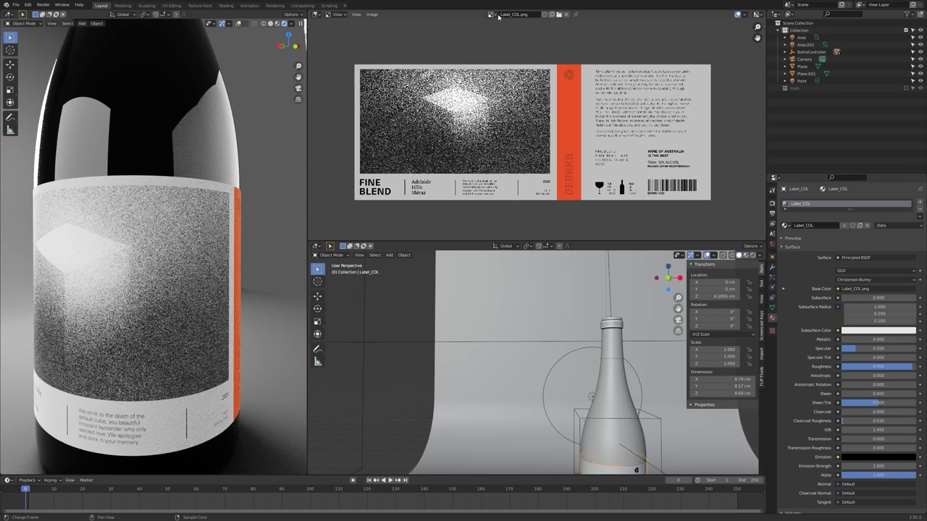
{"action": "left_click", "coordinate": [492, 14]}
{"action": "left_click", "coordinate": [513, 32]}
{"action": "left_click", "coordinate": [491, 14]}
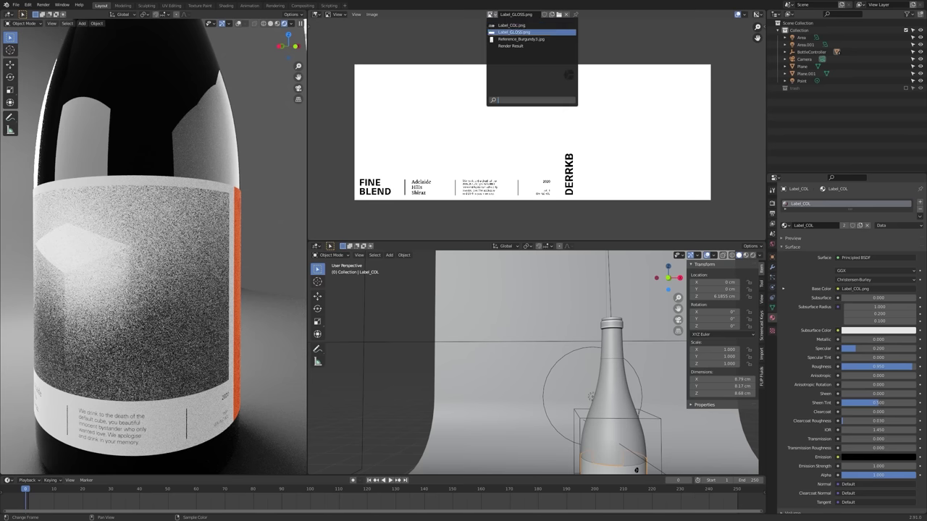
{"action": "left_click", "coordinate": [507, 25]}
{"action": "left_click", "coordinate": [491, 15]}
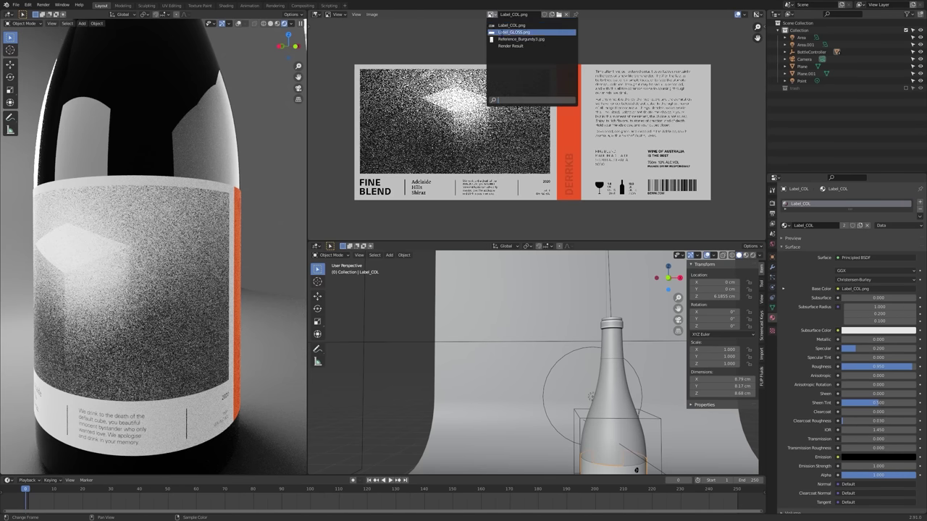
{"action": "left_click", "coordinate": [513, 32]}
{"action": "left_click", "coordinate": [491, 14]}
{"action": "left_click", "coordinate": [497, 27]}
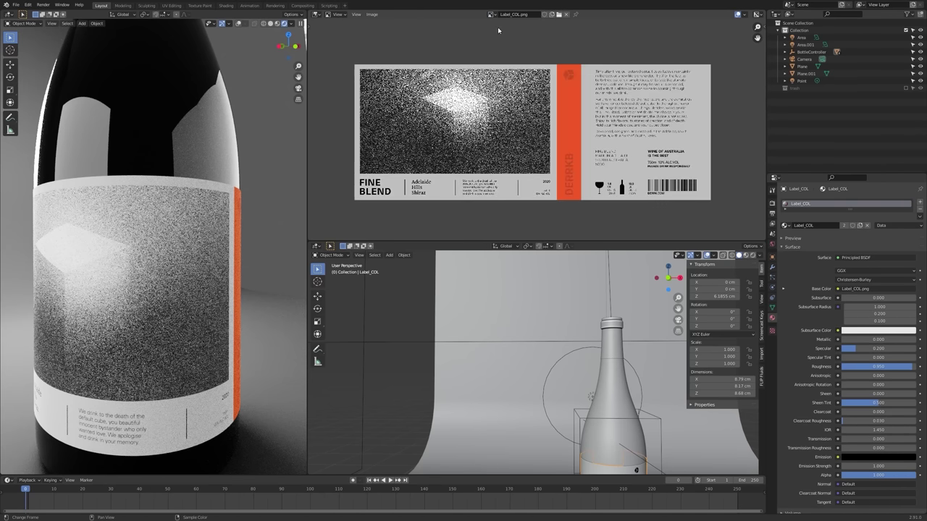
{"action": "left_click", "coordinate": [492, 14]}
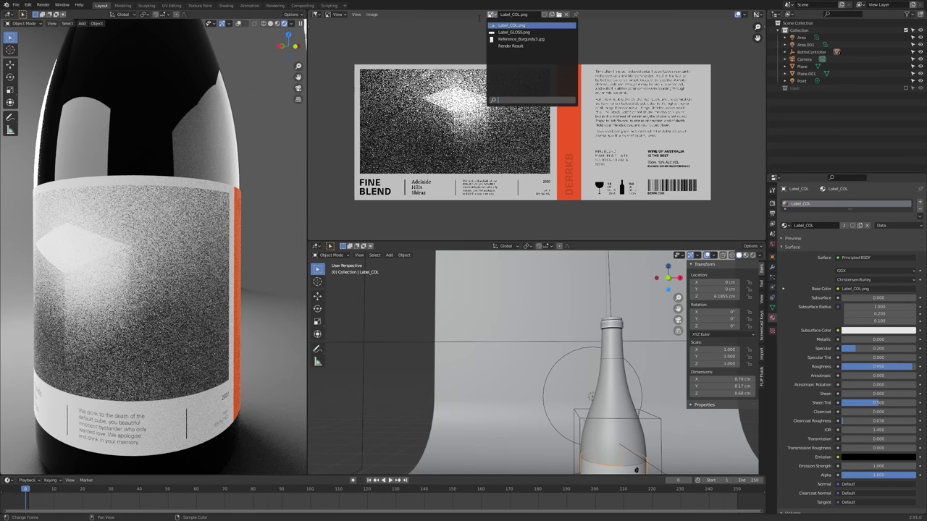
- Return the area to the Shader Editor with both label texture nodes in view, and show the whole bottle in the rendered view
{"action": "left_click", "coordinate": [316, 14]}
{"action": "left_click", "coordinate": [346, 66]}
{"action": "middle_click_drag", "start_coordinate": [461, 136], "coordinate": [476, 138]}
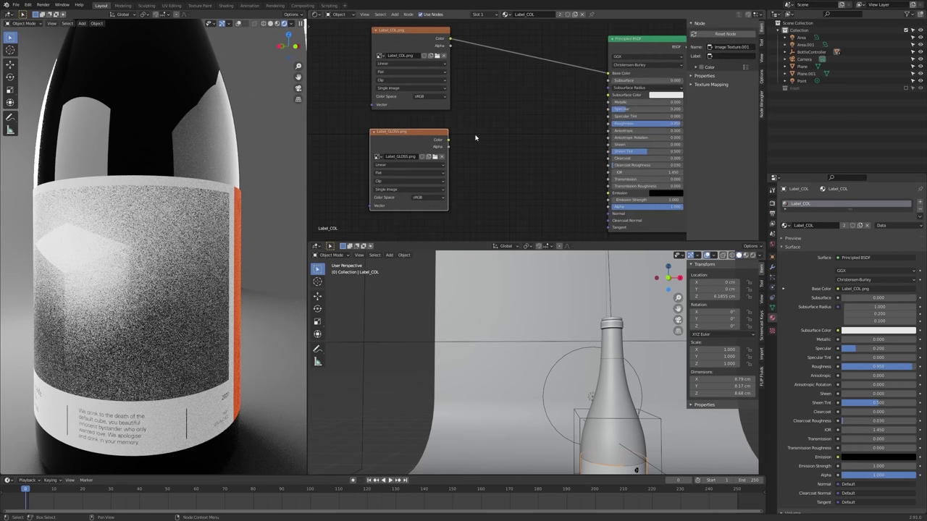
{"action": "scroll", "coordinate": [496, 152], "scroll_direction": "up", "scroll_amount": 2}
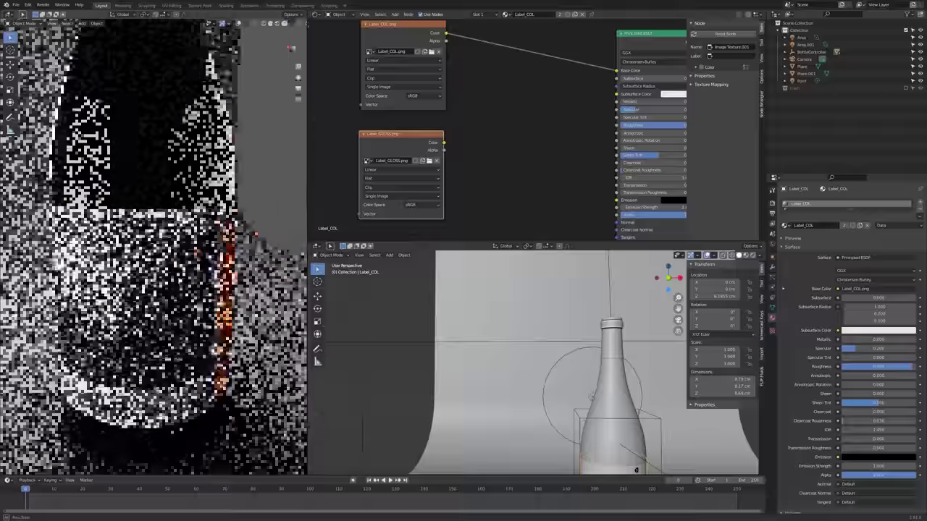
{"action": "middle_click_drag", "start_coordinate": [447, 182], "coordinate": [482, 182]}
{"action": "scroll", "coordinate": [494, 179], "scroll_direction": "down", "scroll_amount": 3}
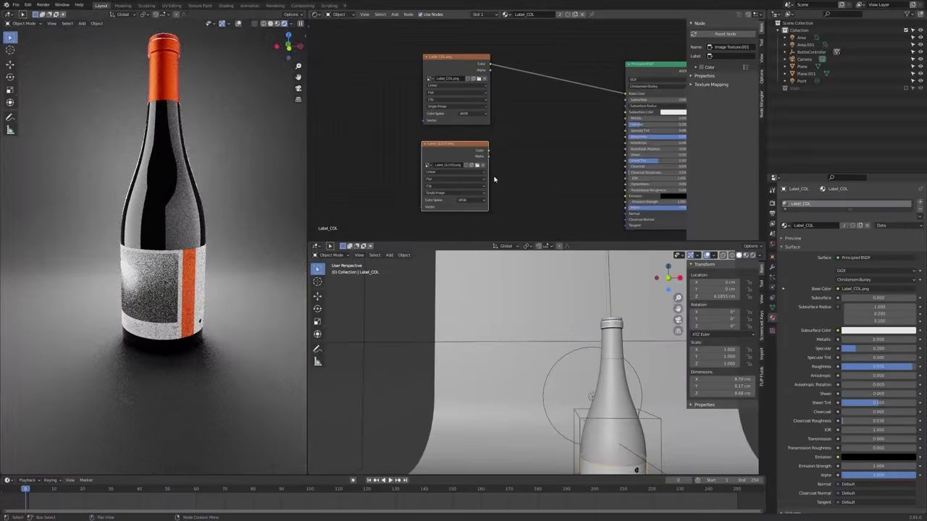
- Search the add-ons in the Preferences for "node" to check that Node Wrangler is enabled, and close the Preferences
{"action": "left_click", "coordinate": [28, 5]}
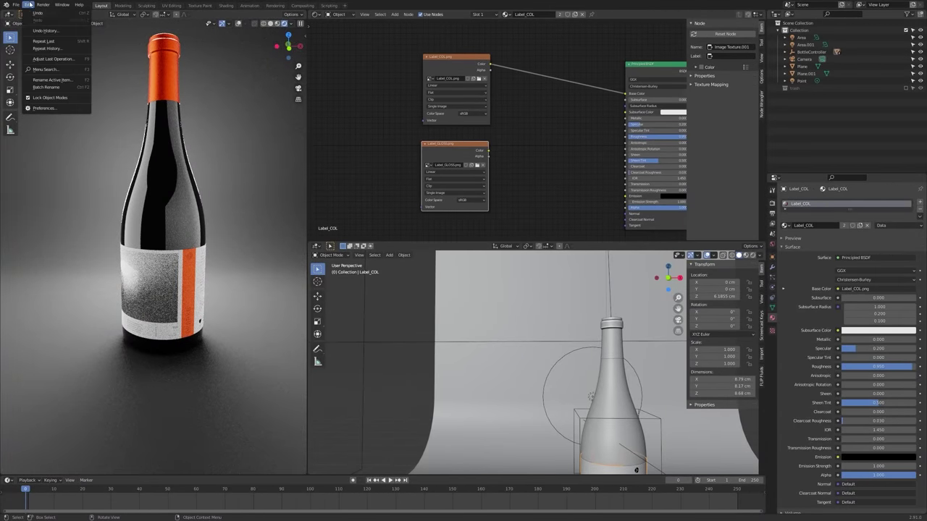
{"action": "left_click", "coordinate": [54, 110]}
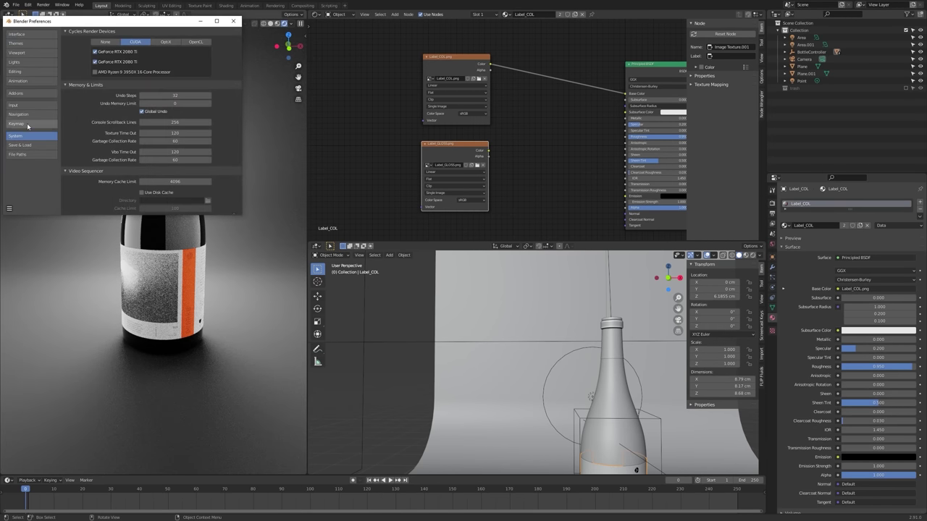
{"action": "left_click", "coordinate": [34, 94]}
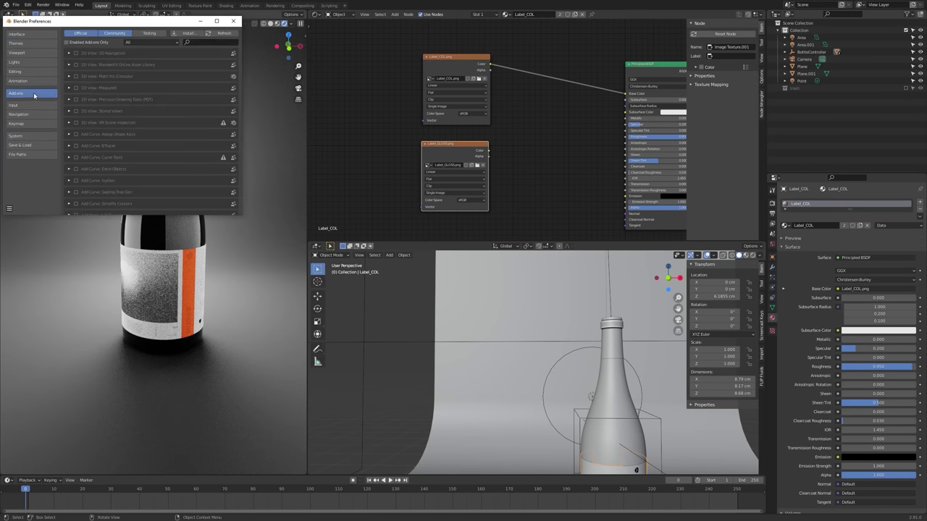
{"action": "left_click", "coordinate": [207, 43]}
{"action": "type", "text": "node"}
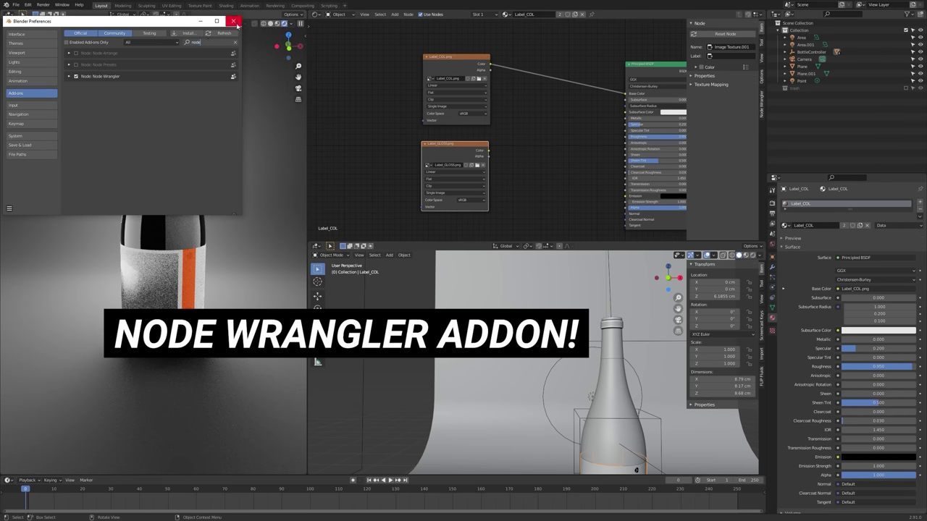
{"action": "left_click", "coordinate": [233, 21]}
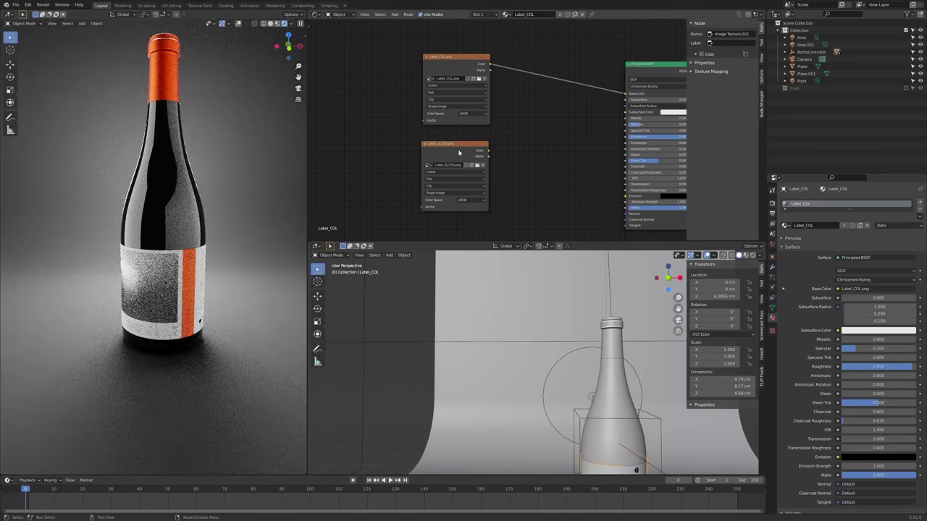
- Preview the Label_GLOSS.png texture directly on the bottle and examine its text and logo from several sides
{"action": "key", "text": "Home"}
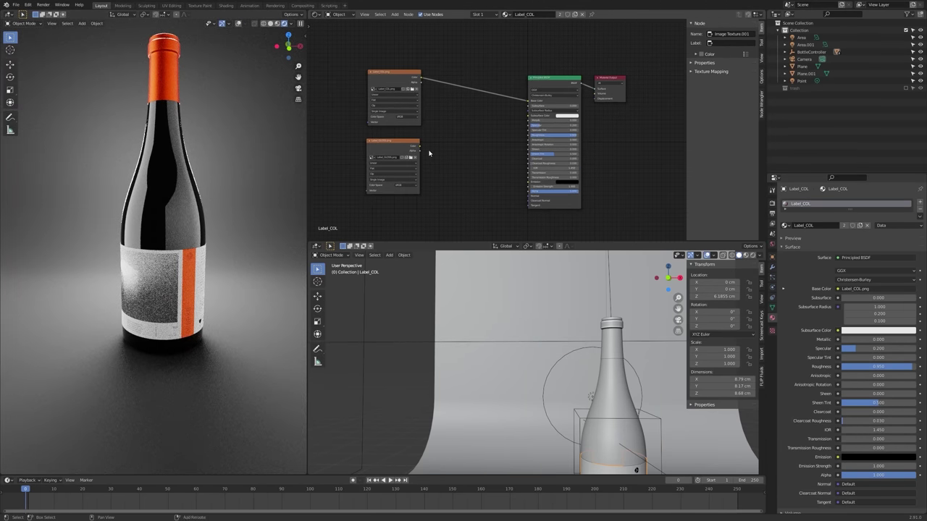
{"action": "left_click", "coordinate": [395, 144], "text": "ctrl+shift"}
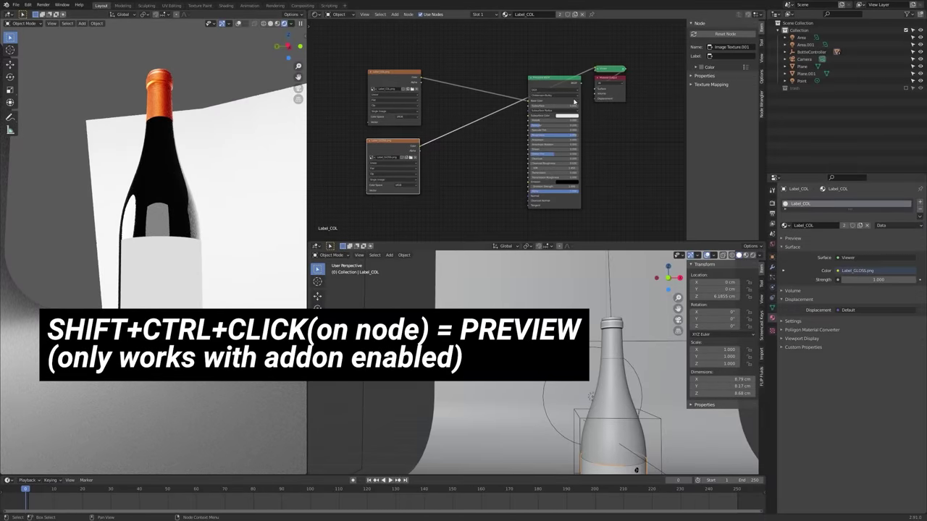
{"action": "middle_click_drag", "start_coordinate": [238, 242], "coordinate": [192, 243]}
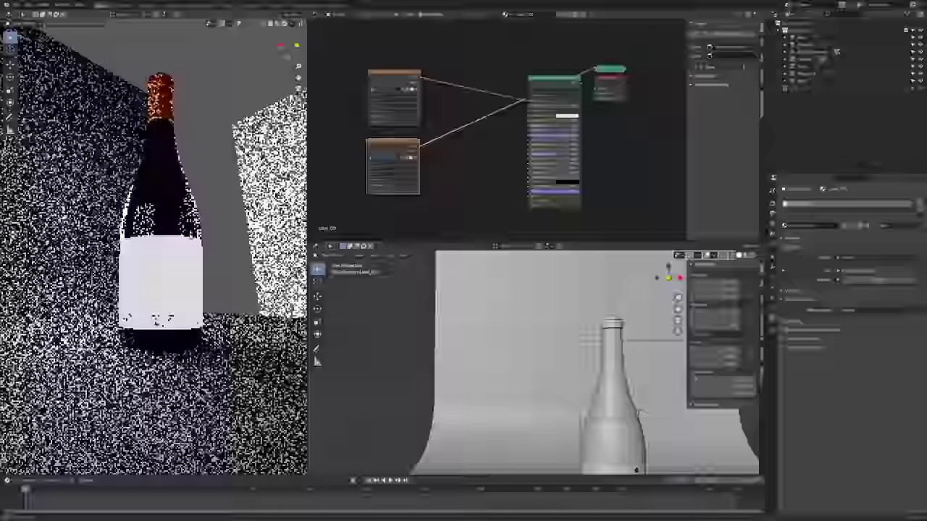
{"action": "scroll", "coordinate": [164, 306], "scroll_direction": "up", "scroll_amount": 5}
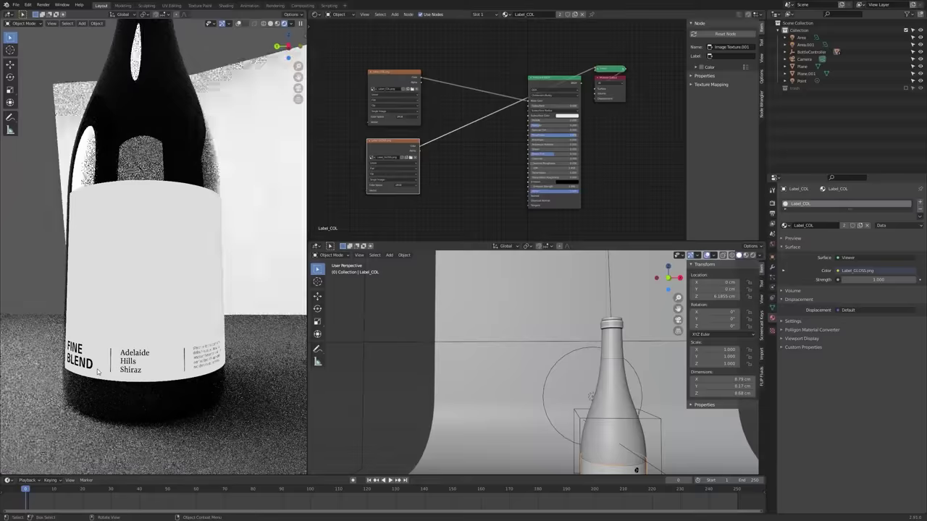
{"action": "middle_click_drag", "start_coordinate": [174, 363], "coordinate": [79, 369]}
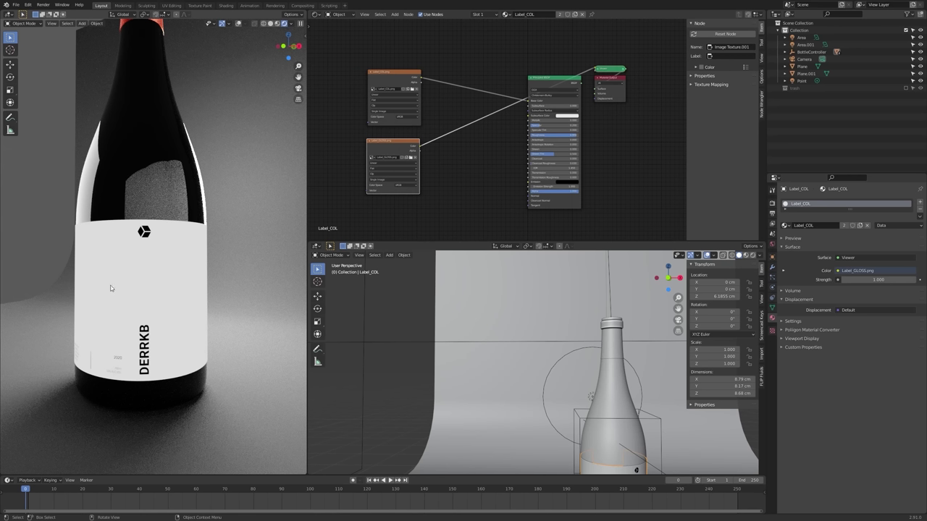
{"action": "middle_click_drag", "start_coordinate": [111, 288], "coordinate": [137, 283]}
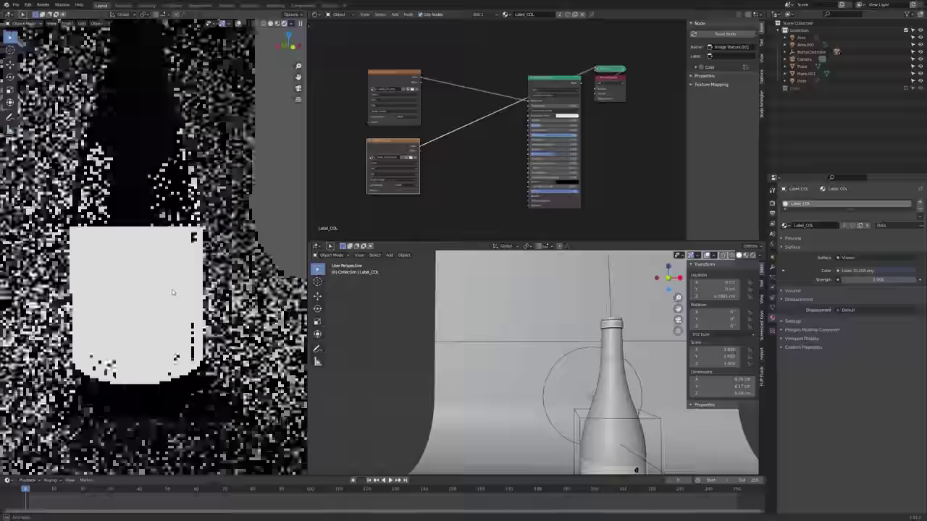
- Restore the Principled BSDF as the label's surface output and connect the Label_GLOSS.png color to its Roughness
{"action": "left_click", "coordinate": [560, 84], "text": "ctrl+shift"}
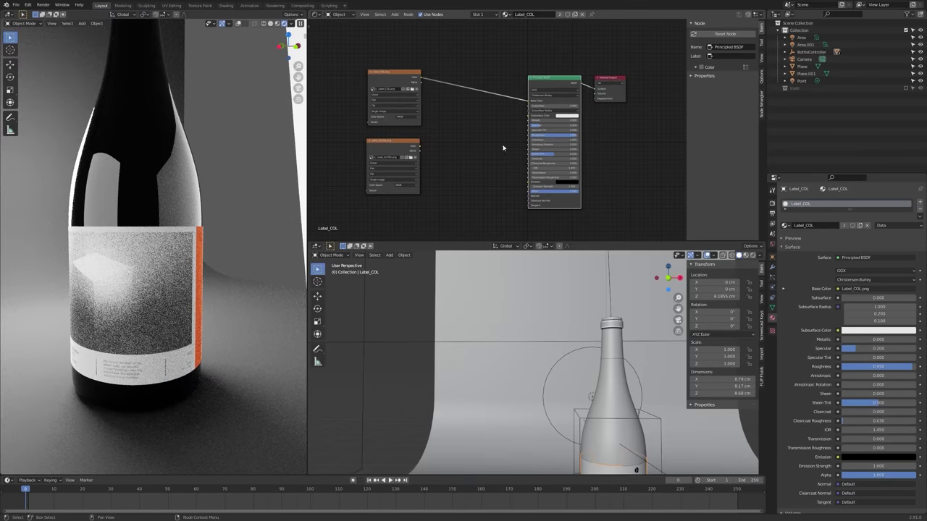
{"action": "left_click_drag", "start_coordinate": [420, 148], "coordinate": [457, 145]}
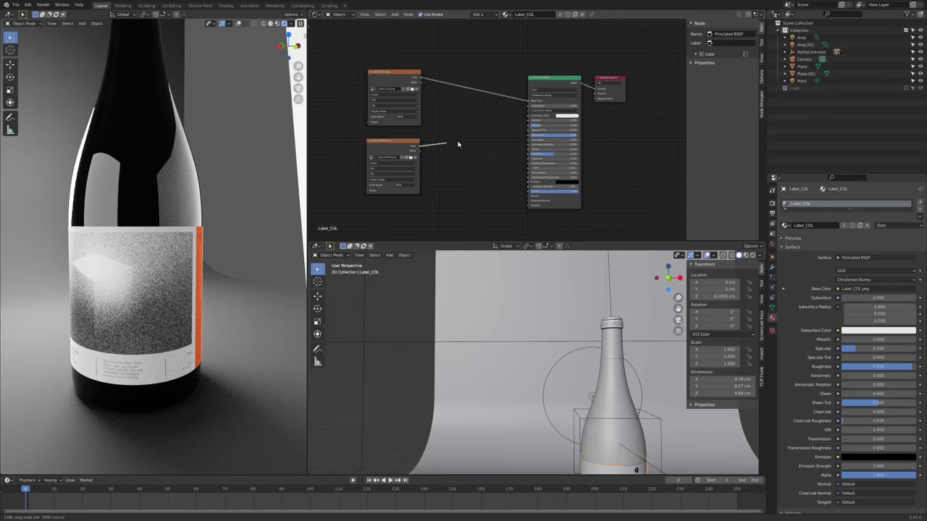
{"action": "left_click_drag", "start_coordinate": [527, 137], "coordinate": [528, 136]}
- Examine the gloss effect on the label's logo, orange stripe and front text from several sides and distances
{"action": "middle_click_drag", "start_coordinate": [106, 316], "coordinate": [181, 301]}
{"action": "scroll", "coordinate": [129, 371], "scroll_direction": "up", "scroll_amount": 2}
{"action": "middle_click_drag", "start_coordinate": [129, 371], "coordinate": [22, 346]}
{"action": "scroll", "coordinate": [96, 346], "scroll_direction": "down", "scroll_amount": 3}
{"action": "scroll", "coordinate": [97, 346], "scroll_direction": "up", "scroll_amount": 4}
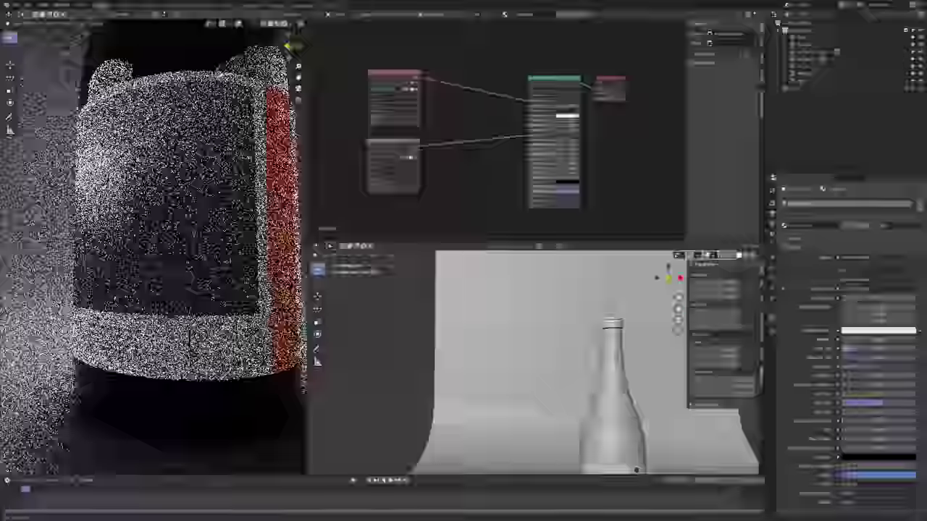
{"action": "middle_click_drag", "start_coordinate": [301, 261], "coordinate": [253, 304]}
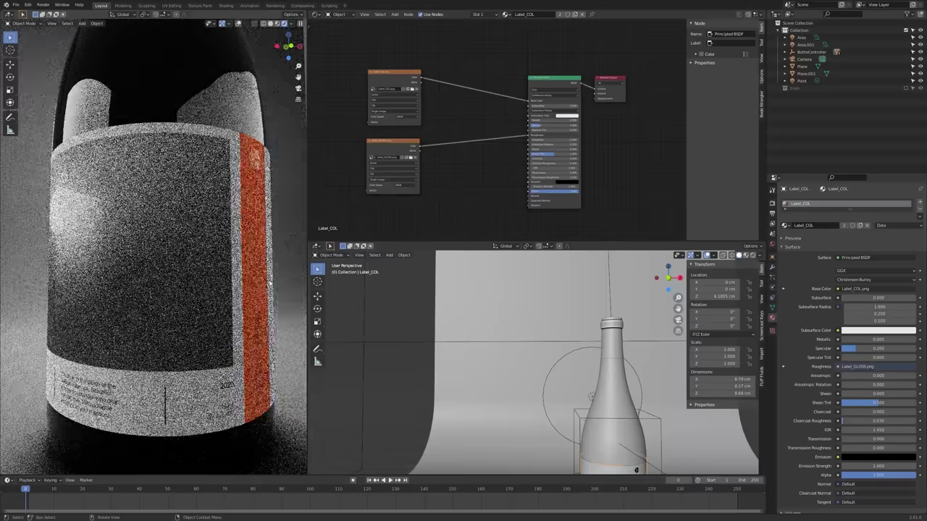
{"action": "scroll", "coordinate": [265, 158], "scroll_direction": "up", "scroll_amount": 4}
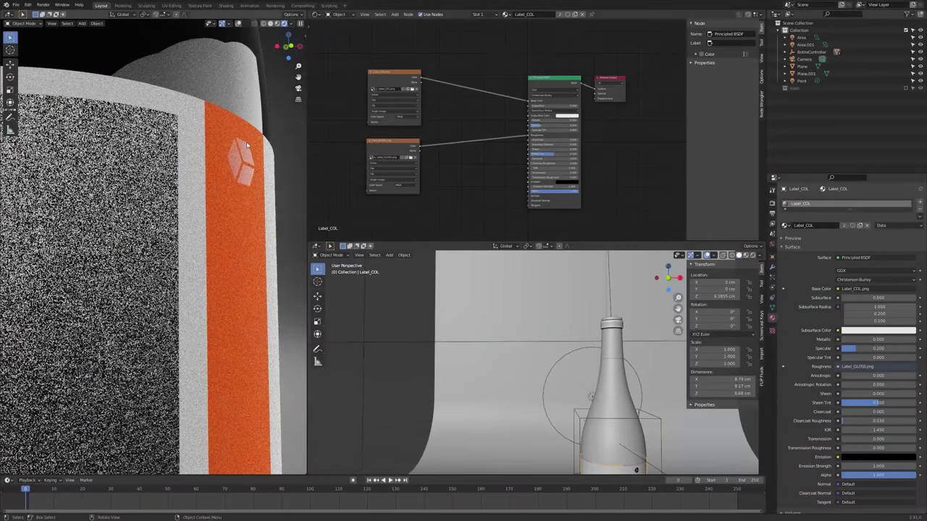
{"action": "scroll", "coordinate": [244, 147], "scroll_direction": "down", "scroll_amount": 4}
{"action": "mouse_move", "coordinate": [178, 298]}
{"action": "middle_mouse_down"}
{"action": "mouse_move", "coordinate": [204, 314]}
{"action": "mouse_move", "coordinate": [174, 310]}
{"action": "middle_mouse_up"}
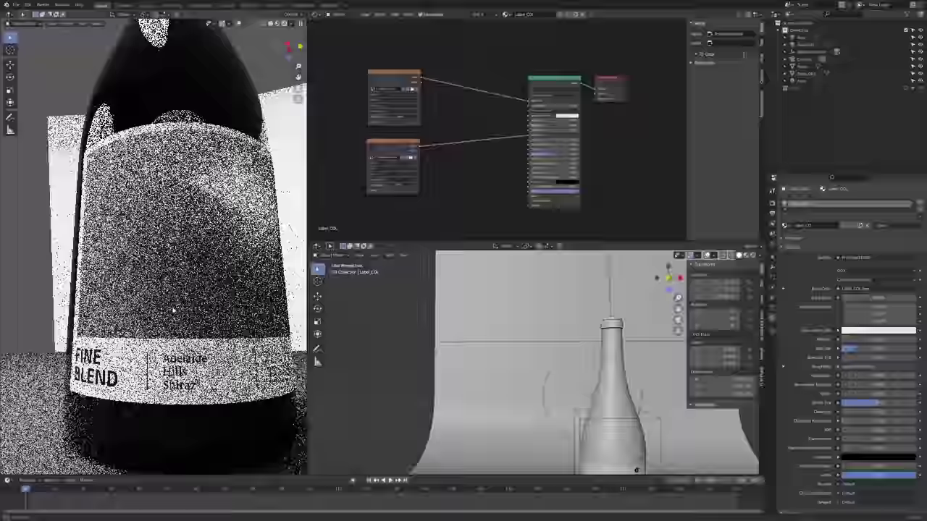
{"action": "scroll", "coordinate": [173, 309], "scroll_direction": "down", "scroll_amount": 6}
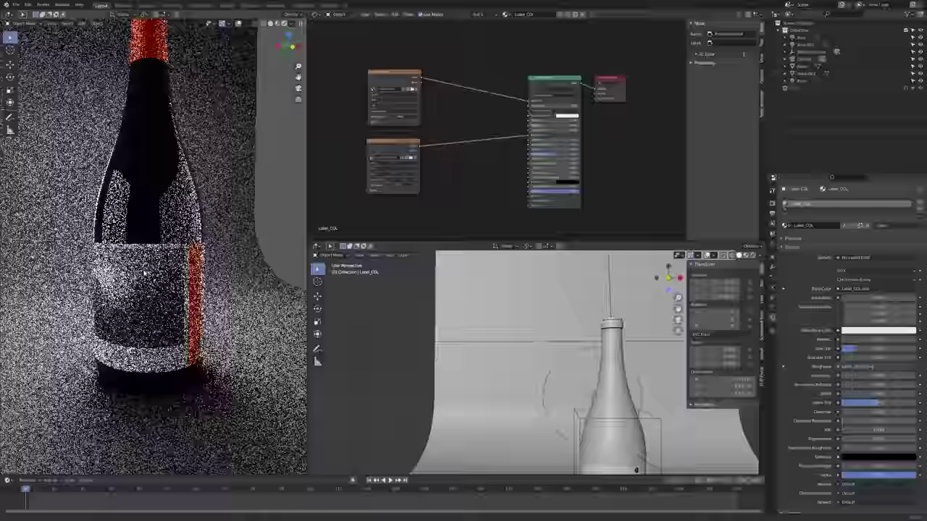
{"action": "scroll", "coordinate": [145, 274], "scroll_direction": "down", "scroll_amount": 4}
{"action": "scroll", "coordinate": [159, 283], "scroll_direction": "up", "scroll_amount": 4}
{"action": "scroll", "coordinate": [170, 296], "scroll_direction": "down", "scroll_amount": 5}
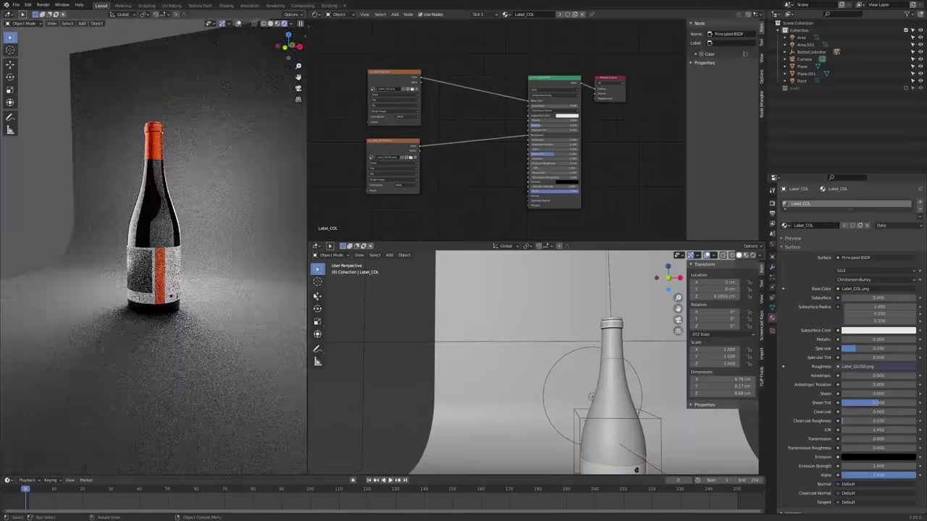
- Rotate the label 85° about the Z axis around the bottle
{"action": "middle_click_drag", "start_coordinate": [564, 405], "coordinate": [630, 395]}
{"action": "key", "text": "r"}
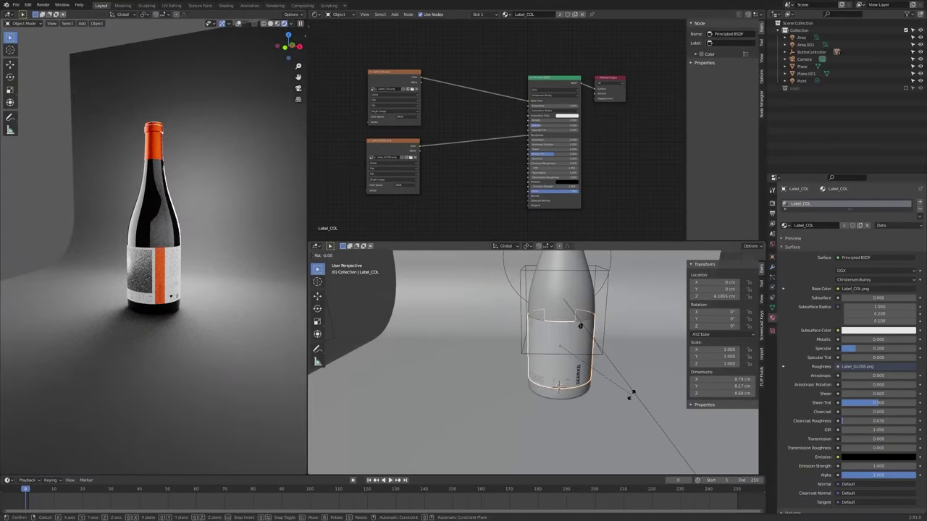
{"action": "key", "text": "z"}
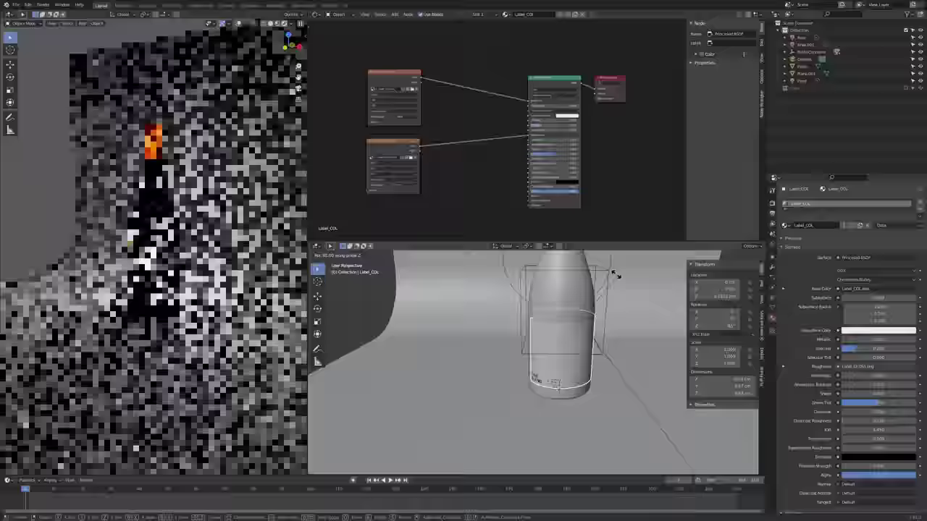
{"action": "left_click", "coordinate": [575, 288]}
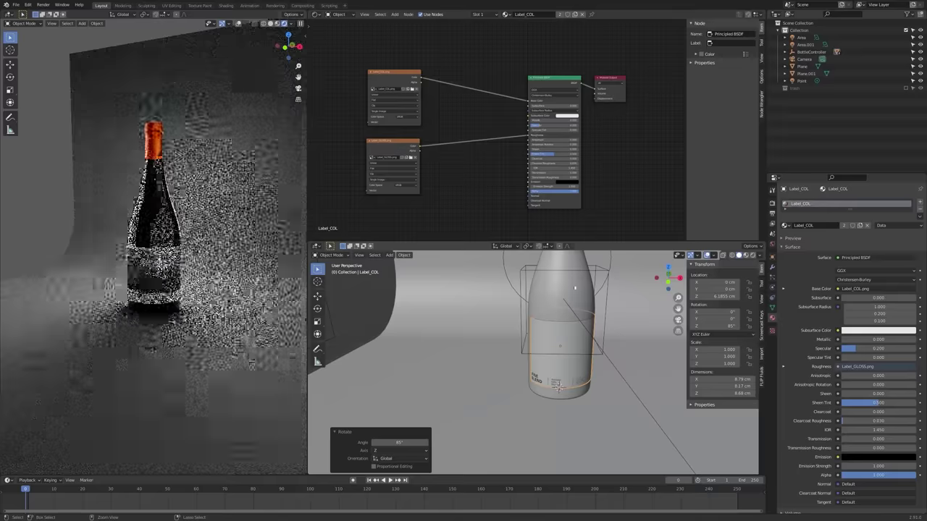
- Inspect the rotated label's front and back, checking the reflections on the FINE BLEND lettering up close
{"action": "middle_click_drag", "start_coordinate": [147, 165], "coordinate": [143, 188]}
{"action": "scroll", "coordinate": [148, 303], "scroll_direction": "up", "scroll_amount": 4}
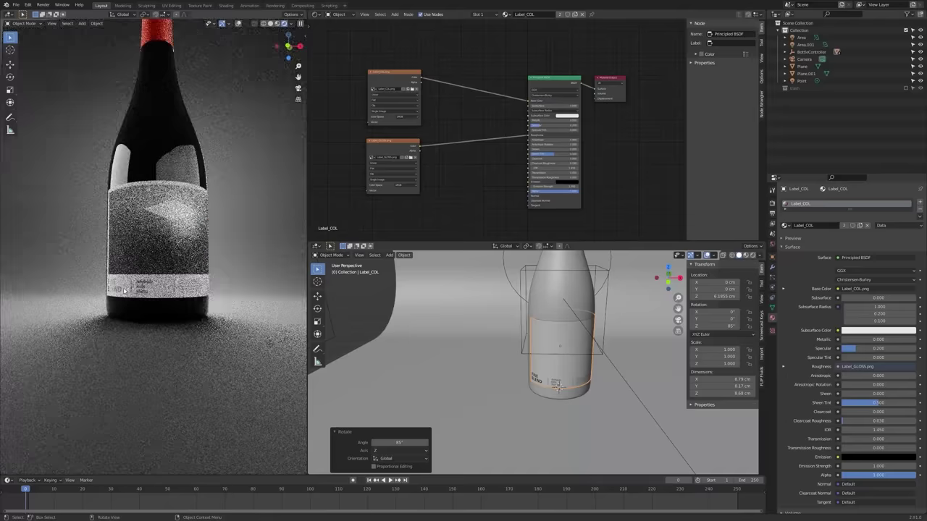
{"action": "scroll", "coordinate": [123, 291], "scroll_direction": "up", "scroll_amount": 4}
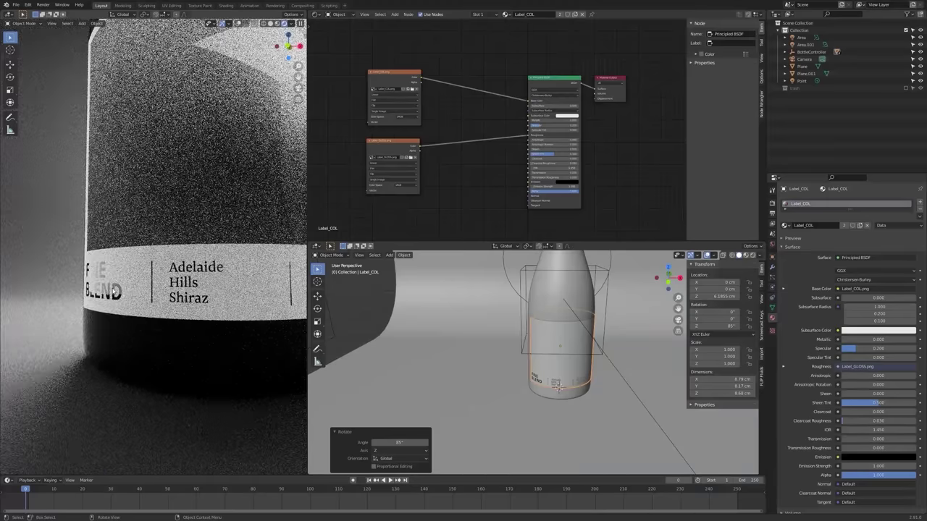
{"action": "mouse_move", "coordinate": [122, 297]}
{"action": "middle_mouse_down"}
{"action": "mouse_move", "coordinate": [150, 281]}
{"action": "mouse_move", "coordinate": [151, 296]}
{"action": "mouse_move", "coordinate": [123, 309]}
{"action": "middle_mouse_up"}
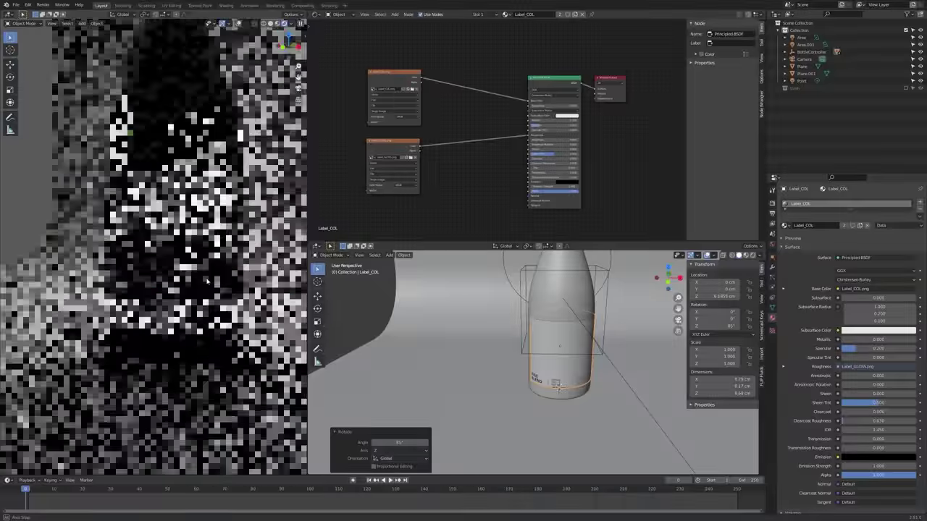
{"action": "middle_click_drag", "start_coordinate": [252, 205], "coordinate": [206, 217]}
{"action": "middle_click_drag", "start_coordinate": [169, 260], "coordinate": [206, 200]}
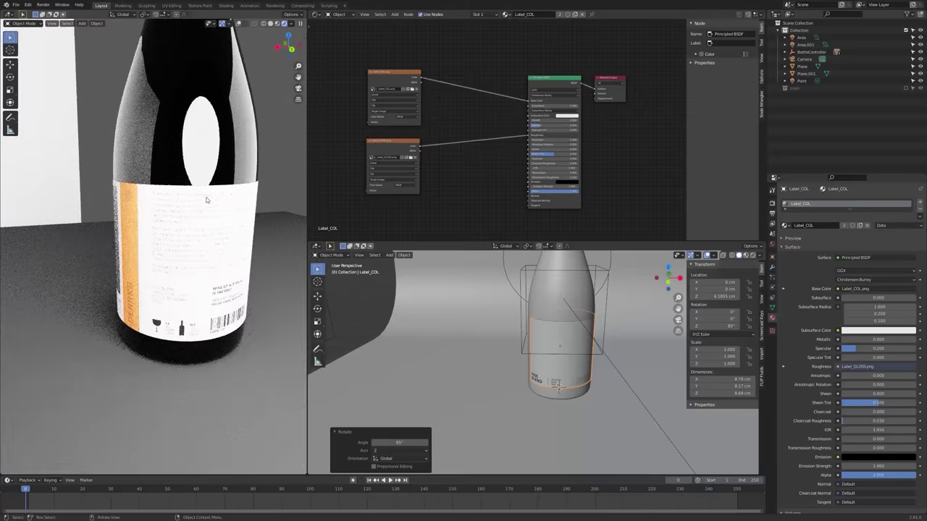
{"action": "middle_click_drag", "start_coordinate": [170, 255], "coordinate": [34, 269]}
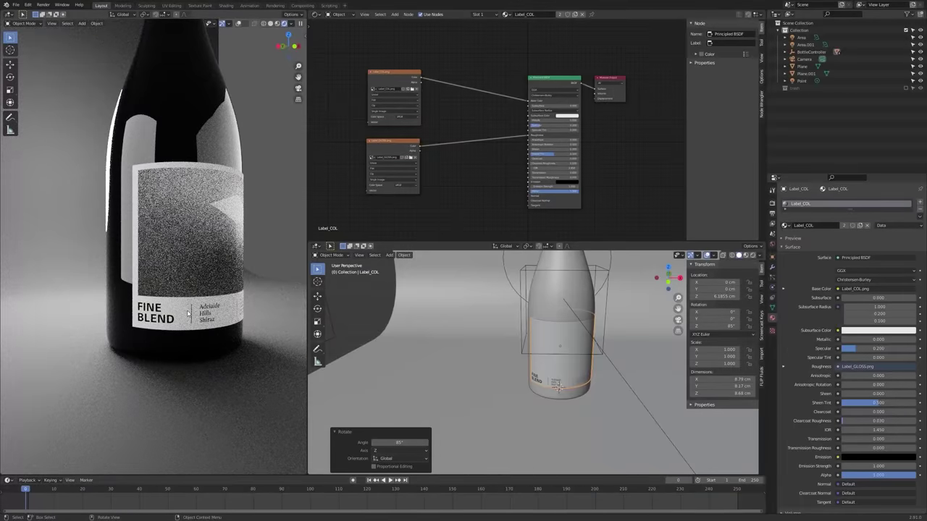
{"action": "middle_click_drag", "start_coordinate": [167, 313], "coordinate": [158, 303]}
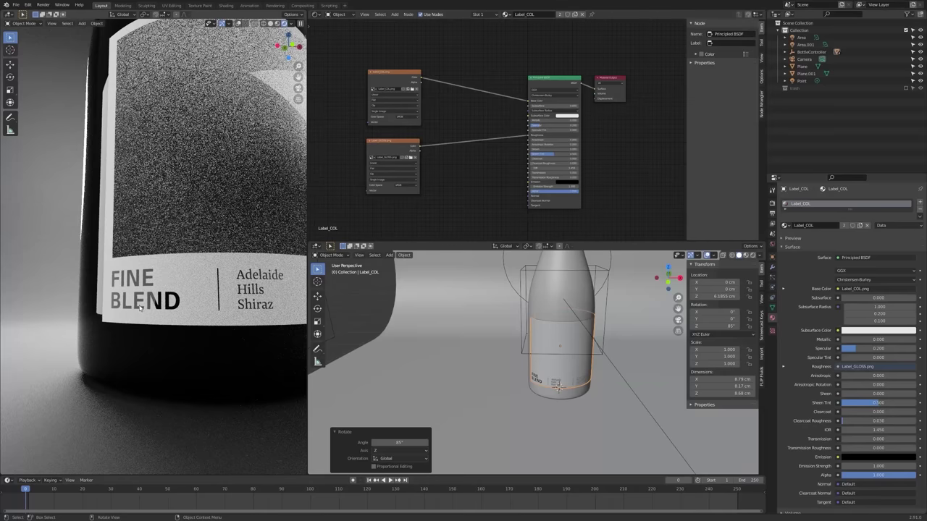
{"action": "left_click", "coordinate": [462, 176]}
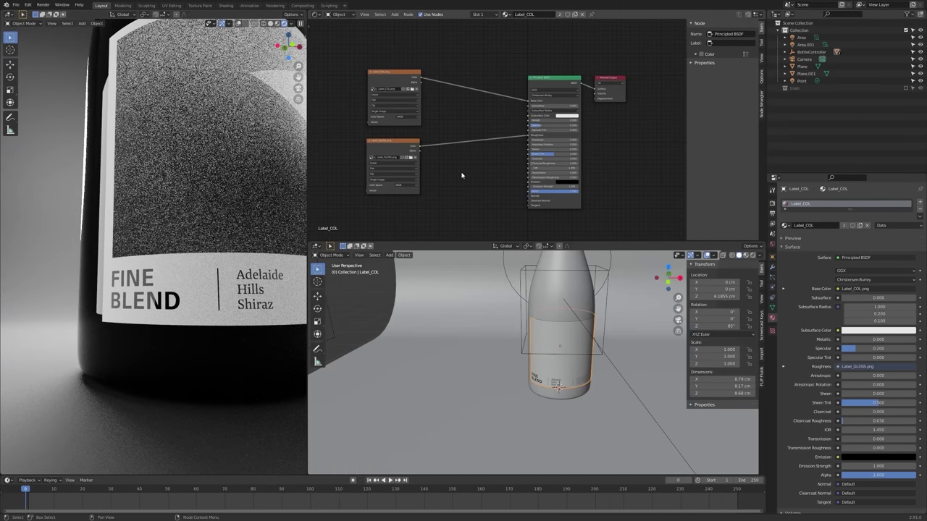
{"action": "scroll", "coordinate": [141, 326], "scroll_direction": "up", "scroll_amount": 1}
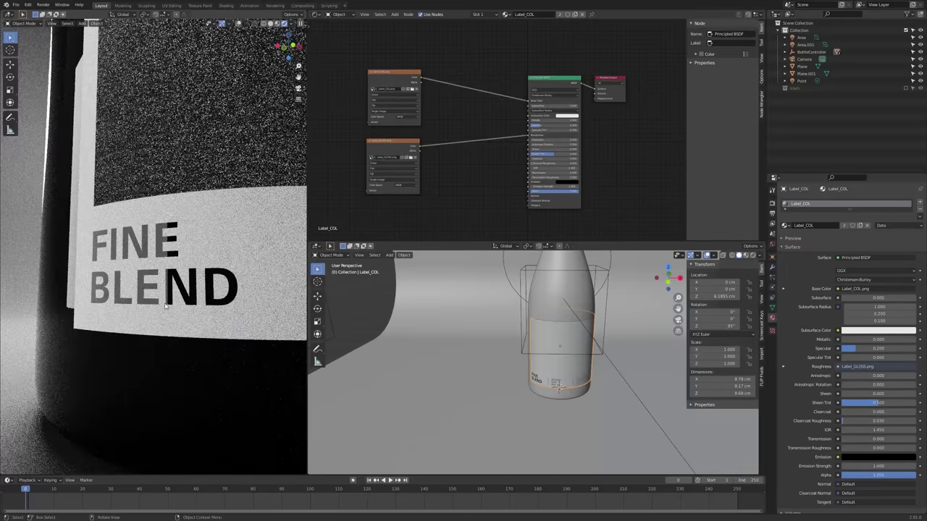
- Insert a Map Range node between the Label_GLOSS.png color and the Roughness input, and widen the node
{"action": "key", "text": "shift+a"}
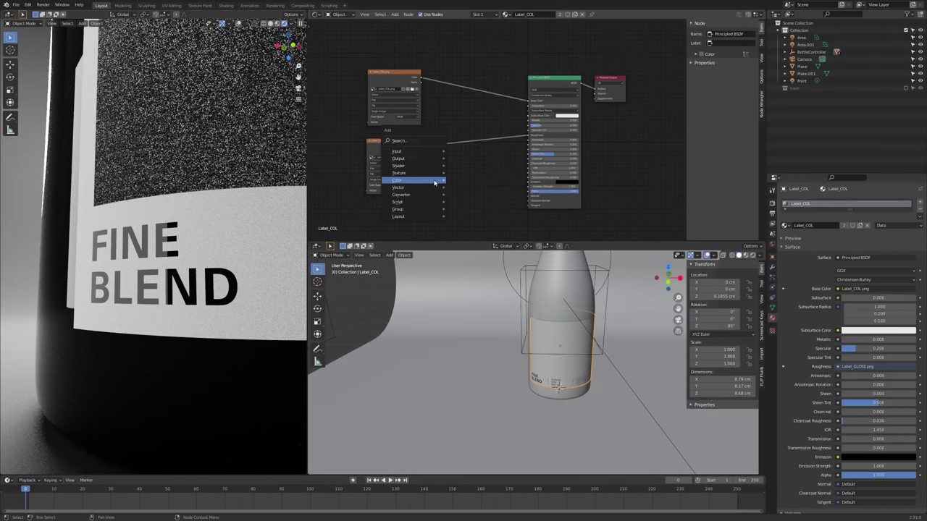
{"action": "mouse_move", "coordinate": [434, 183]}
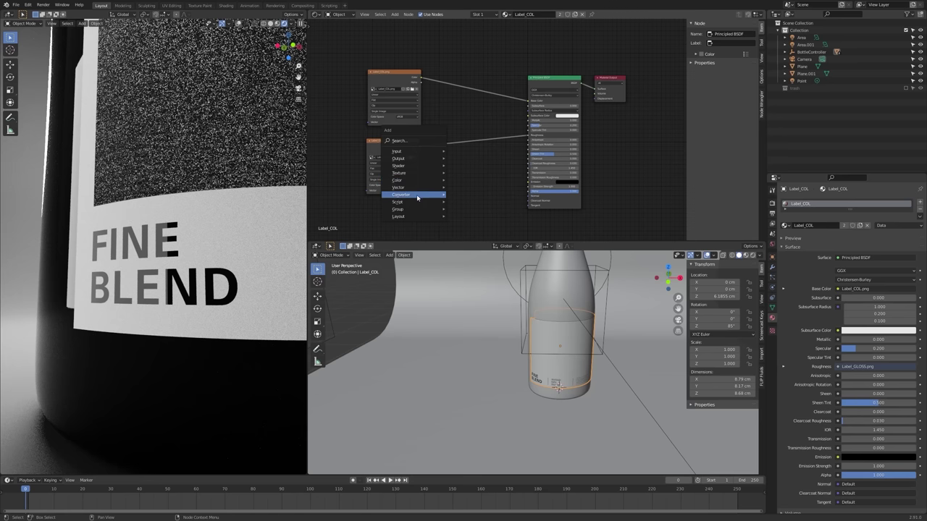
{"action": "mouse_move", "coordinate": [417, 196]}
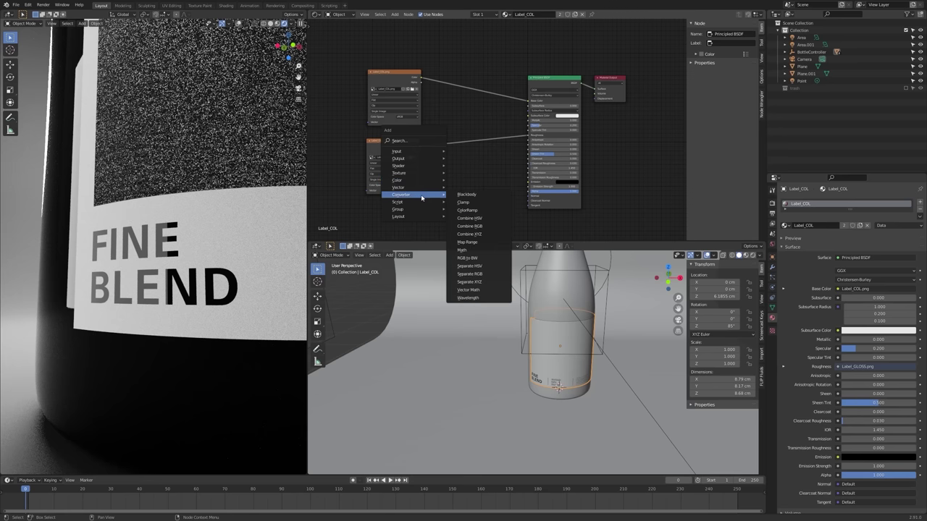
{"action": "left_click", "coordinate": [467, 242]}
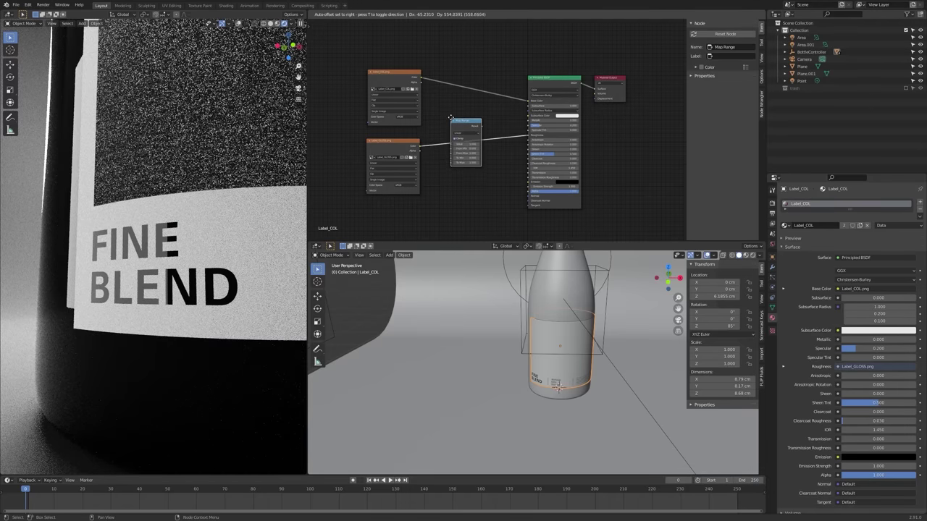
{"action": "left_click", "coordinate": [452, 118]}
{"action": "scroll", "coordinate": [474, 145], "scroll_direction": "up", "scroll_amount": 4}
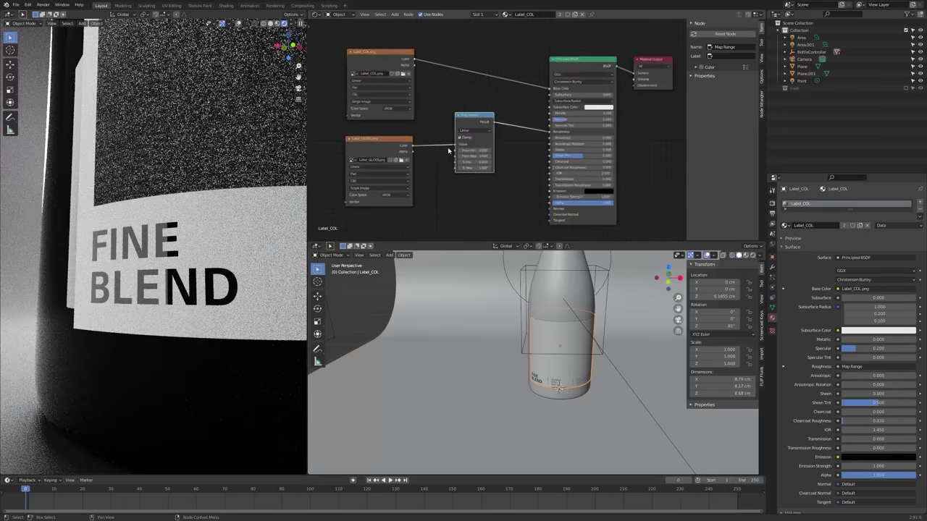
{"action": "scroll", "coordinate": [478, 150], "scroll_direction": "up", "scroll_amount": 2}
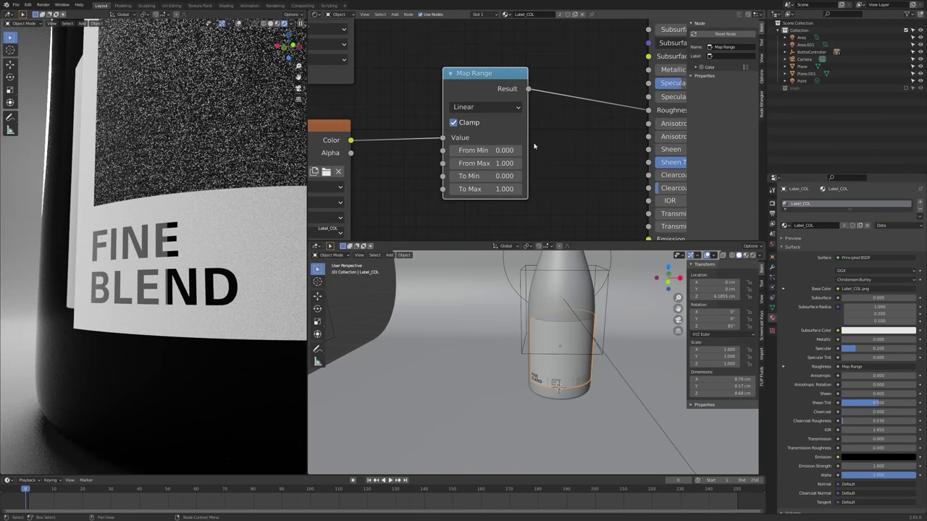
{"action": "left_click_drag", "start_coordinate": [527, 143], "coordinate": [571, 143]}
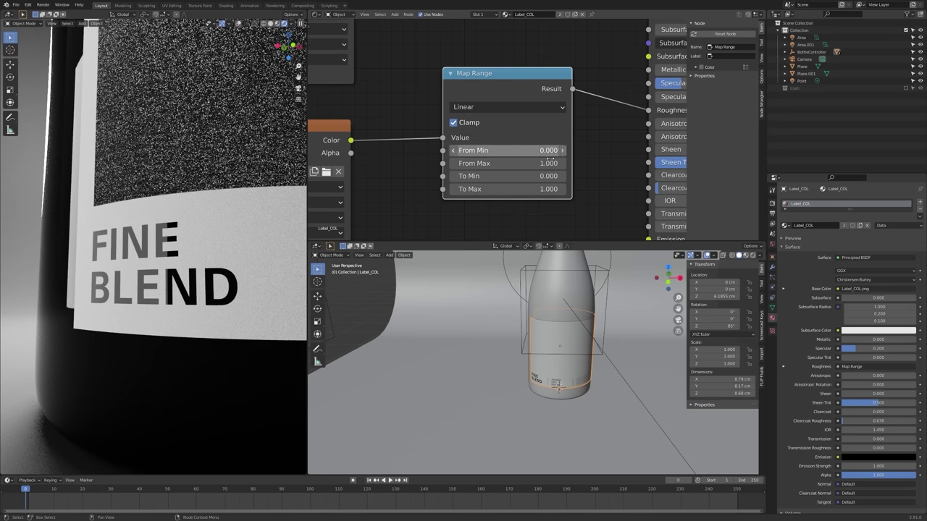
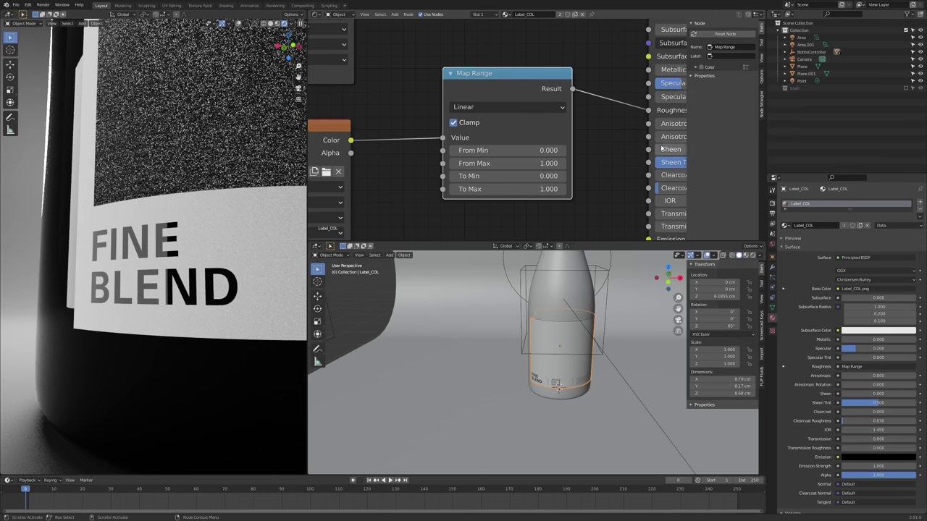
- Set the Map Range node's To Max to 0.95 and To Min to 0.12, and check the lettering's reflection
{"action": "middle_click_drag", "start_coordinate": [564, 199], "coordinate": [523, 211]}
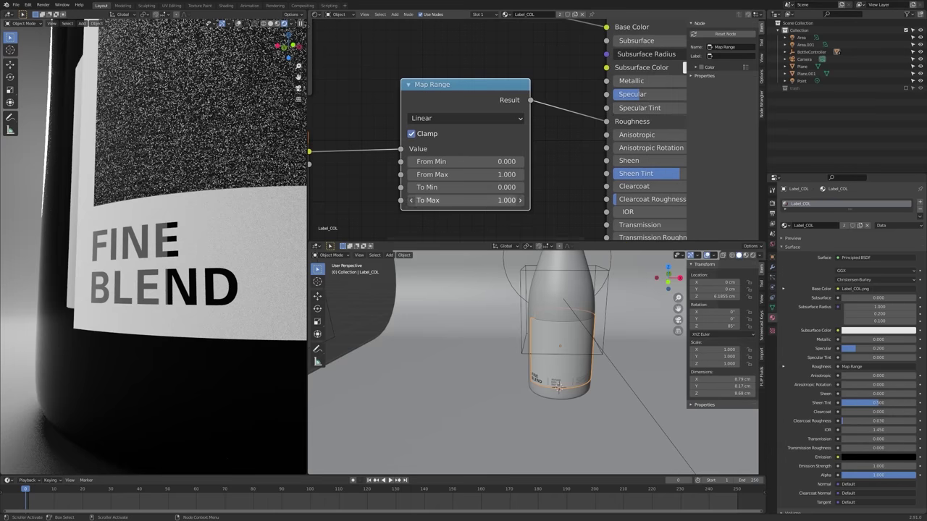
{"action": "left_click", "coordinate": [485, 201]}
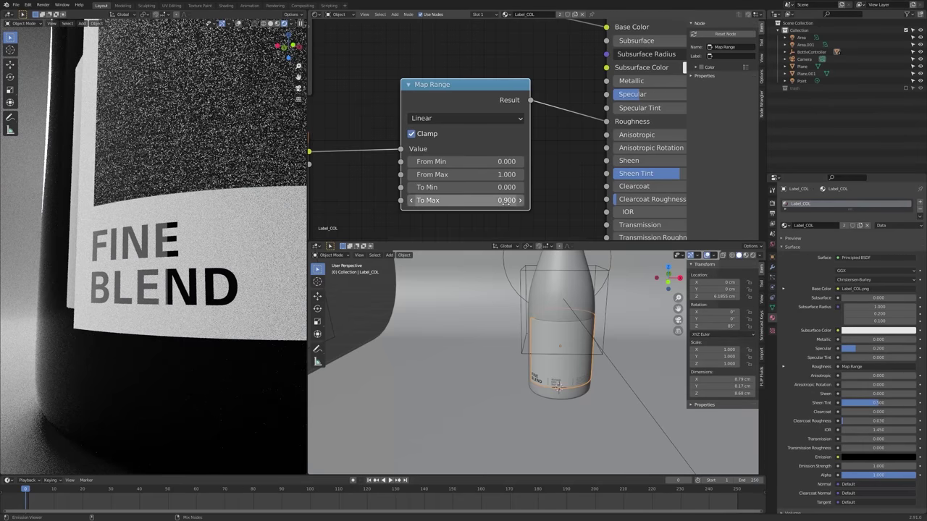
{"action": "type", "text": "0.95"}
{"action": "key", "text": "Return"}
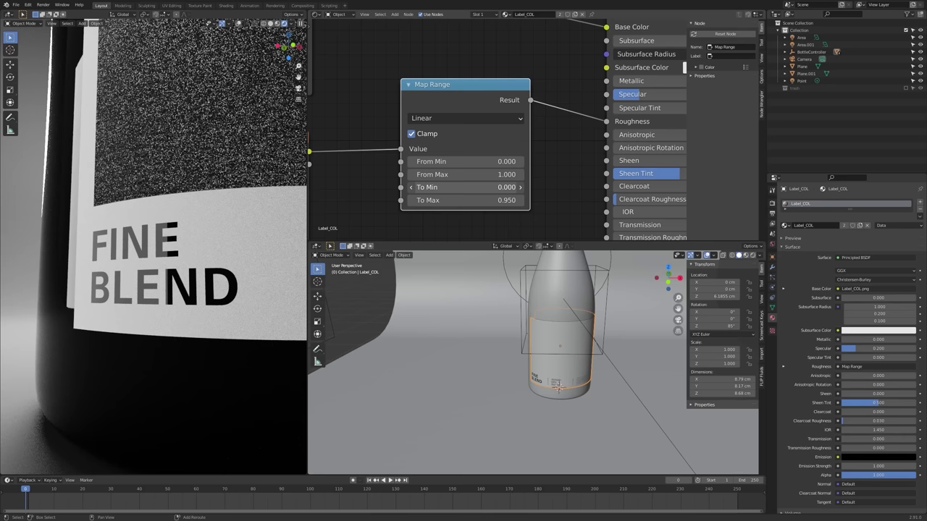
{"action": "left_click_drag", "start_coordinate": [467, 188], "coordinate": [499, 187]}
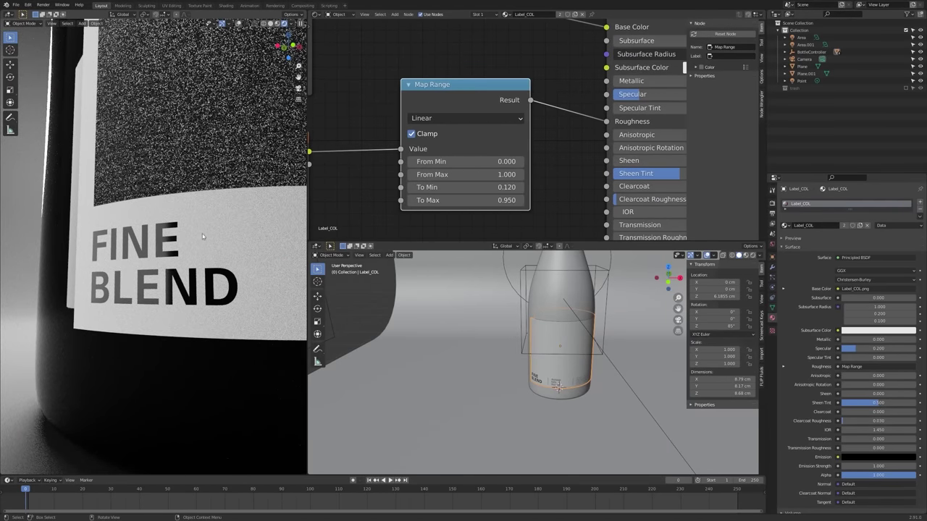
{"action": "scroll", "coordinate": [161, 278], "scroll_direction": "down", "scroll_amount": 3}
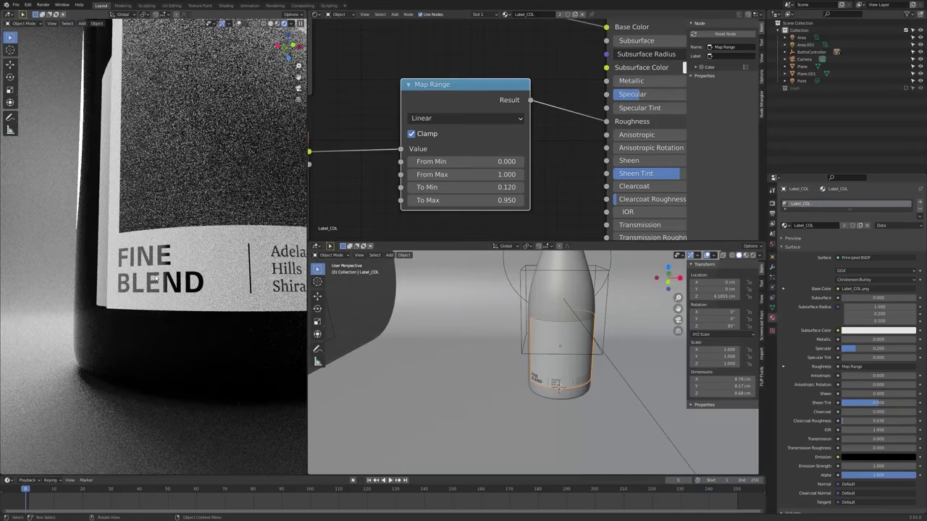
{"action": "scroll", "coordinate": [160, 274], "scroll_direction": "down", "scroll_amount": 3}
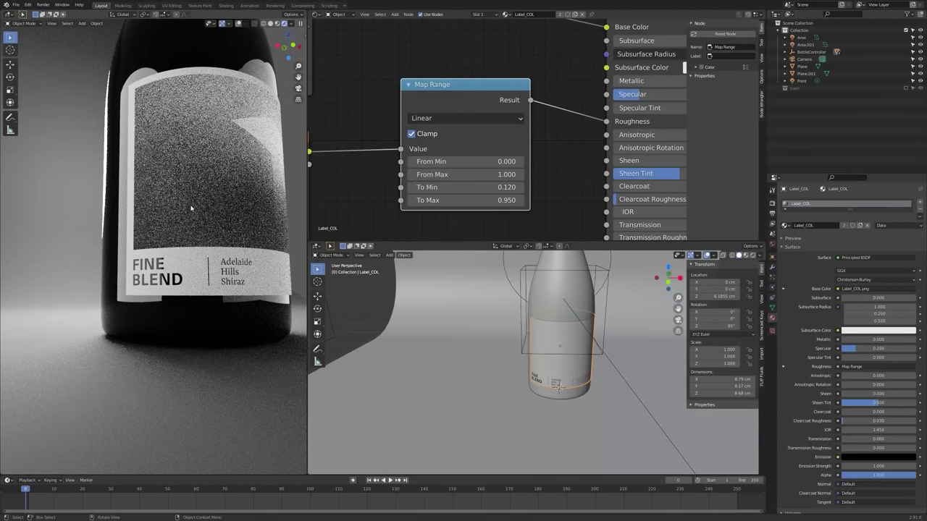
- Rearrange the label's node tree, moving the Map Range node up and the Label_GLOSS.png texture node further down
{"action": "scroll", "coordinate": [418, 72], "scroll_direction": "down", "scroll_amount": 4}
{"action": "left_click", "coordinate": [393, 78]}
{"action": "middle_click_drag", "start_coordinate": [377, 120], "coordinate": [430, 117]}
{"action": "scroll", "coordinate": [392, 107], "scroll_direction": "down", "scroll_amount": 2}
{"action": "left_click_drag", "start_coordinate": [456, 116], "coordinate": [432, 95]}
{"action": "middle_click_drag", "start_coordinate": [433, 108], "coordinate": [450, 97]}
{"action": "scroll", "coordinate": [450, 97], "scroll_direction": "down", "scroll_amount": 1}
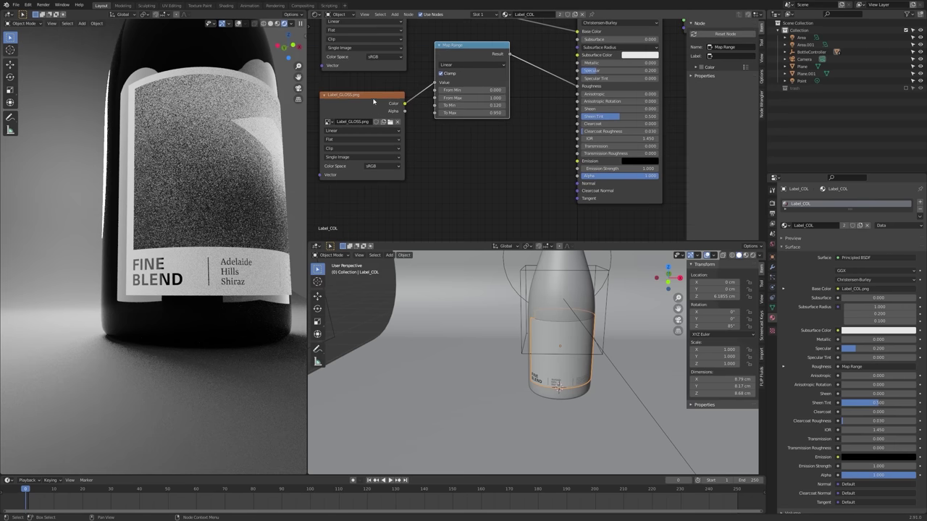
{"action": "left_click_drag", "start_coordinate": [381, 107], "coordinate": [374, 149]}
{"action": "middle_click_drag", "start_coordinate": [446, 166], "coordinate": [423, 158]}
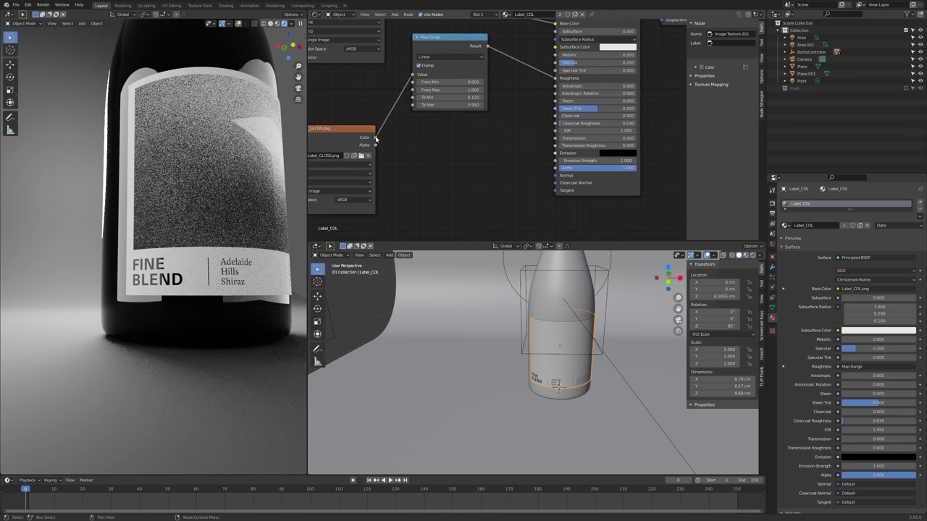
- Insert a Bump node between the Label_GLOSS.png color and the label shader's Normal input, feeding the texture into Height
{"action": "left_click_drag", "start_coordinate": [375, 138], "coordinate": [556, 175]}
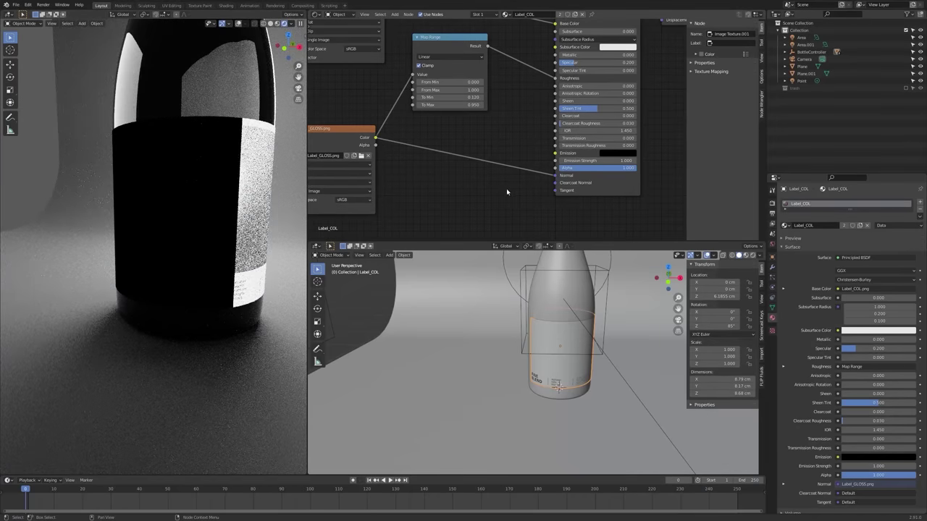
{"action": "middle_click_drag", "start_coordinate": [475, 206], "coordinate": [495, 199]}
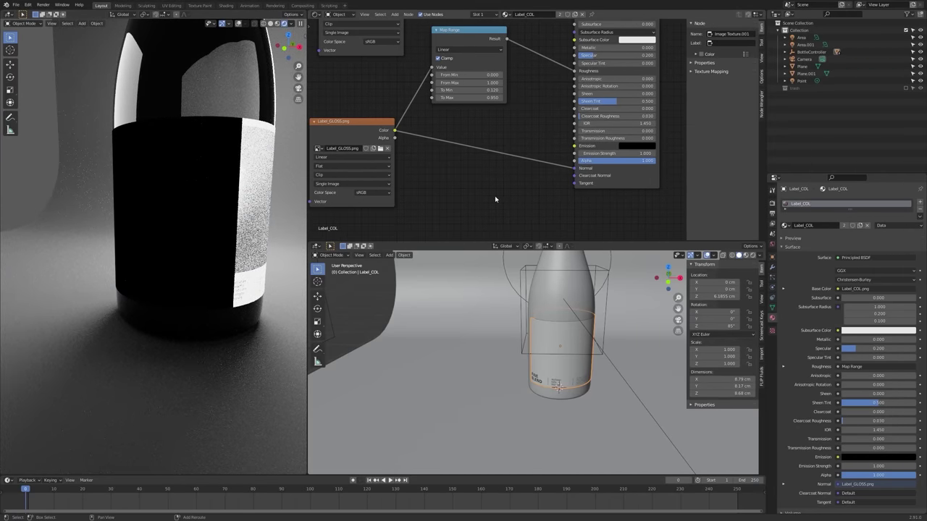
{"action": "key", "text": "shift+a"}
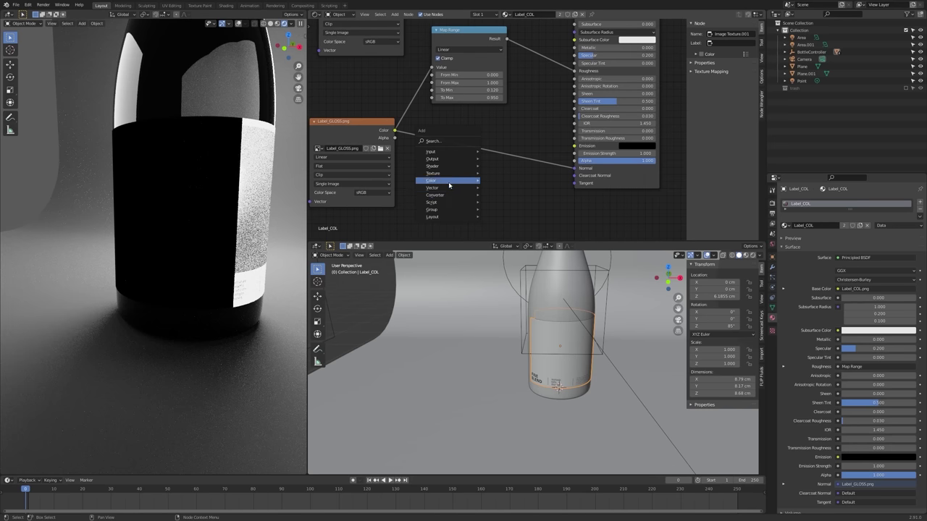
{"action": "mouse_move", "coordinate": [445, 189]}
{"action": "left_click", "coordinate": [497, 187]}
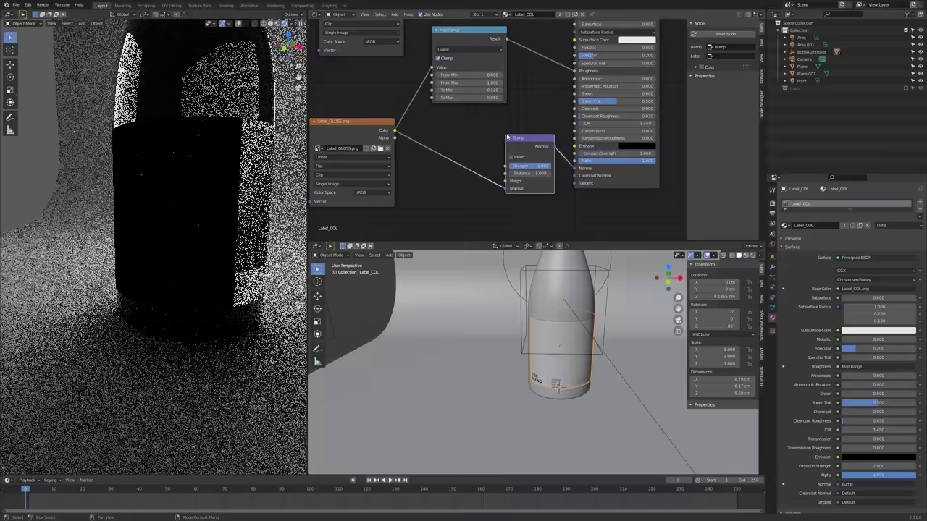
{"action": "left_click", "coordinate": [494, 181]}
{"action": "mouse_move", "coordinate": [496, 181]}
{"action": "left_mouse_down"}
{"action": "mouse_move", "coordinate": [494, 190]}
{"action": "mouse_move", "coordinate": [497, 181]}
{"action": "left_mouse_up"}
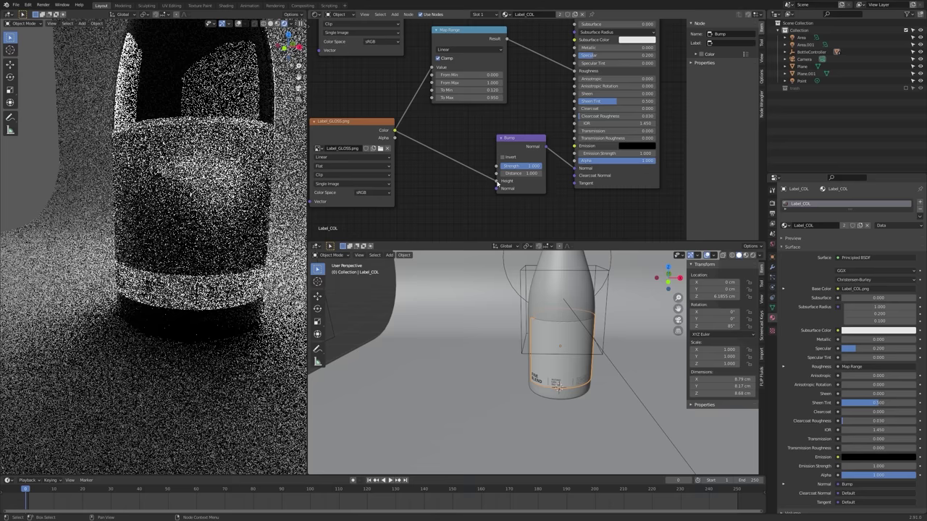
- Check the FINE BLEND lettering up close and enable Invert on the label's Bump node
{"action": "middle_click_drag", "start_coordinate": [71, 316], "coordinate": [147, 284]}
{"action": "scroll", "coordinate": [148, 284], "scroll_direction": "up", "scroll_amount": 4}
{"action": "scroll", "coordinate": [147, 282], "scroll_direction": "up", "scroll_amount": 2}
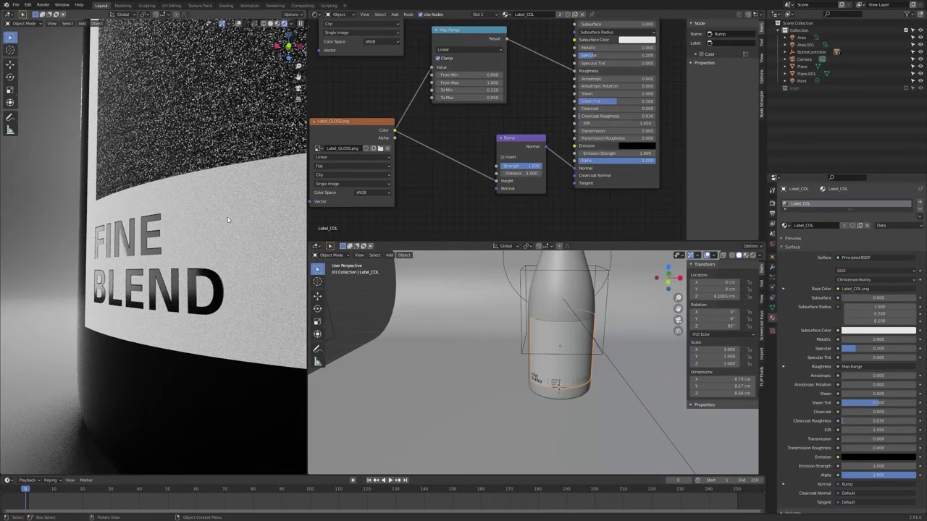
{"action": "left_click", "coordinate": [503, 159]}
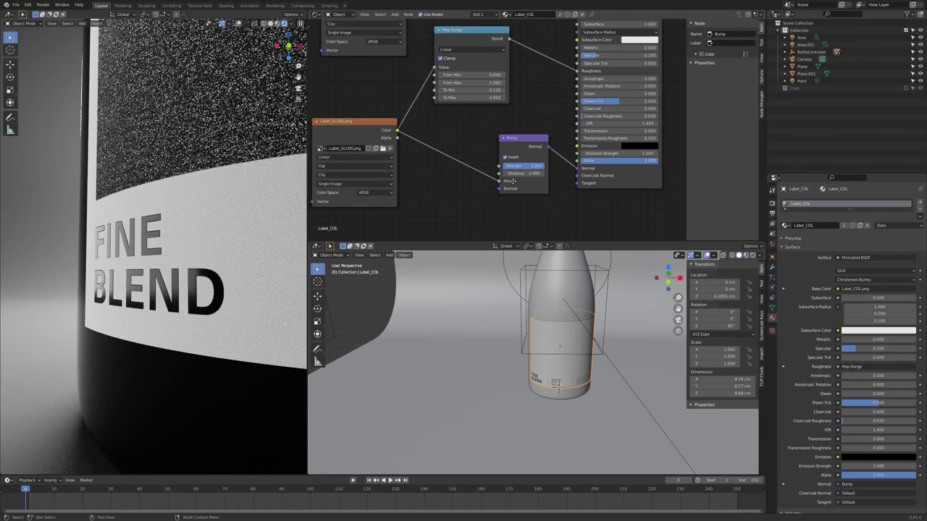
- Set the color space of the Label_GLOSS.png texture to Non-Color
{"action": "middle_click_drag", "start_coordinate": [416, 196], "coordinate": [395, 205]}
{"action": "scroll", "coordinate": [396, 205], "scroll_direction": "down", "scroll_amount": 1}
{"action": "middle_click_drag", "start_coordinate": [449, 165], "coordinate": [455, 162]}
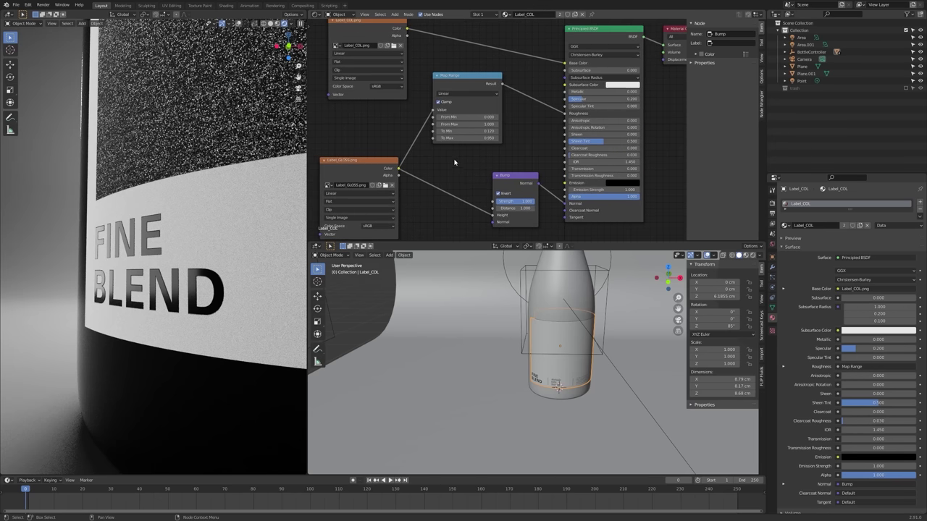
{"action": "middle_click_drag", "start_coordinate": [387, 138], "coordinate": [410, 101]}
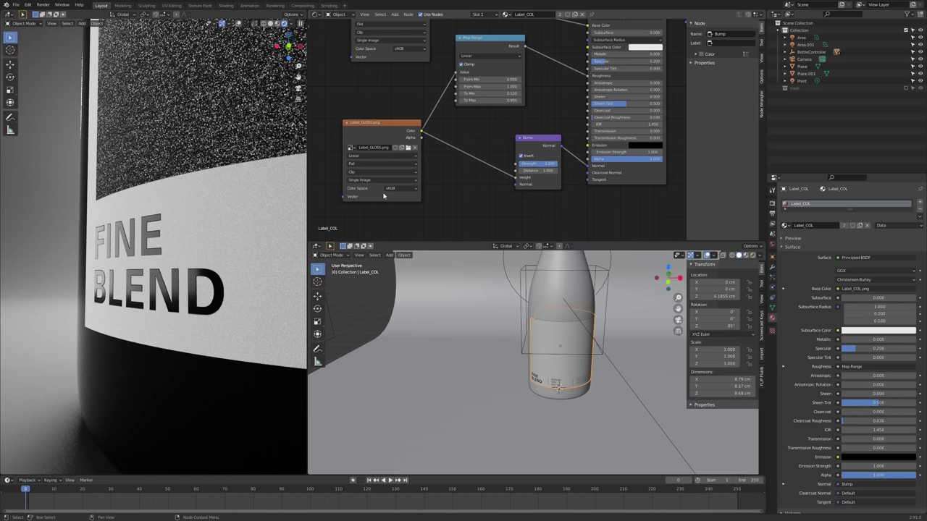
{"action": "left_click", "coordinate": [394, 188]}
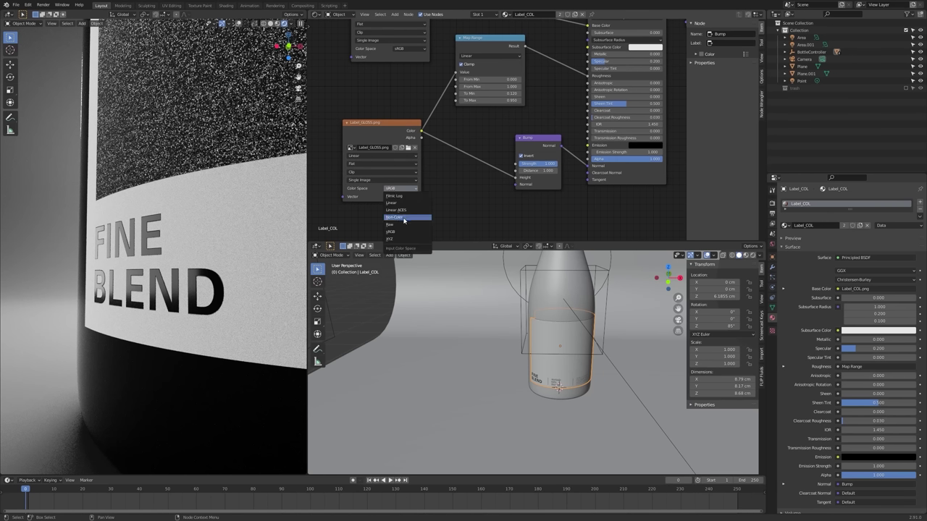
{"action": "left_click", "coordinate": [402, 218]}
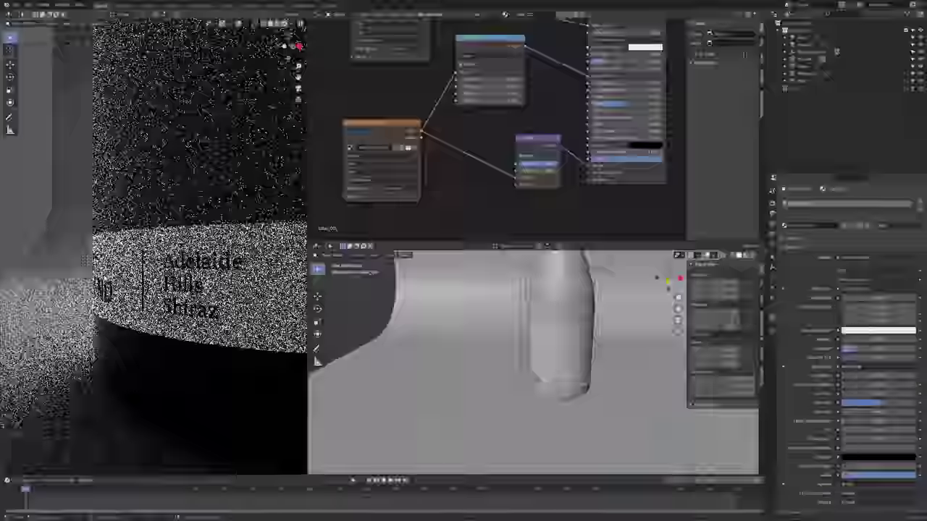
- Lower the Bump node's Strength to 0.75 and compare the Adelaide Hills Shiraz lettering with Invert off and on, leaving it on
{"action": "middle_click_drag", "start_coordinate": [159, 280], "coordinate": [106, 273]}
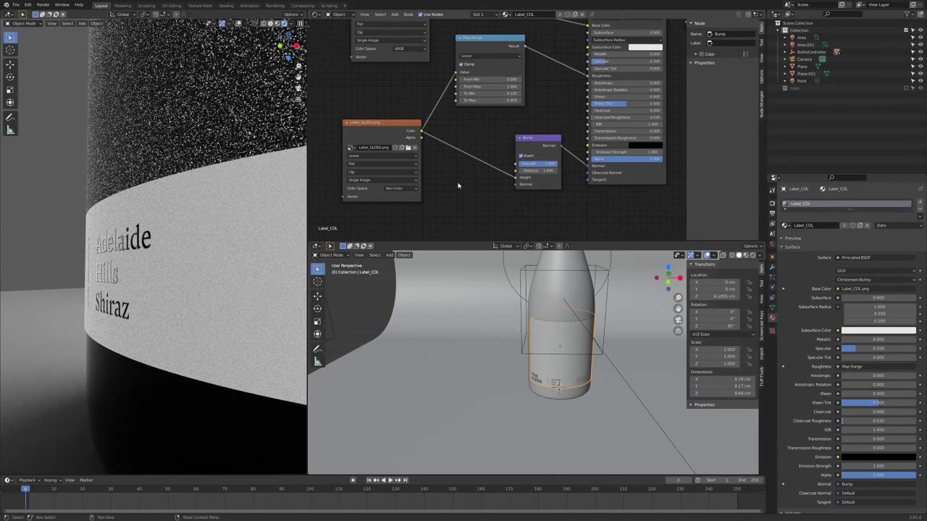
{"action": "middle_click_drag", "start_coordinate": [500, 187], "coordinate": [509, 186]}
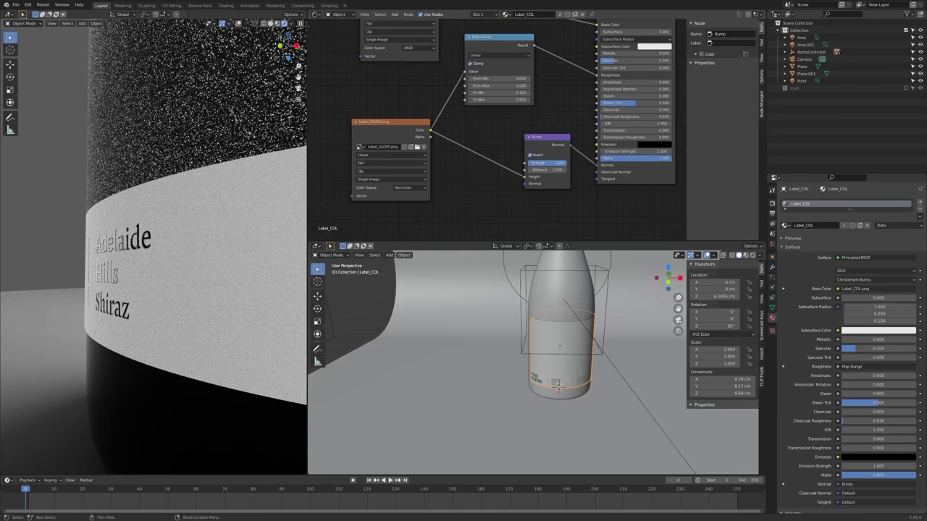
{"action": "key", "text": "ctrl+shift+z"}
{"action": "key", "text": "ctrl+shift+z"}
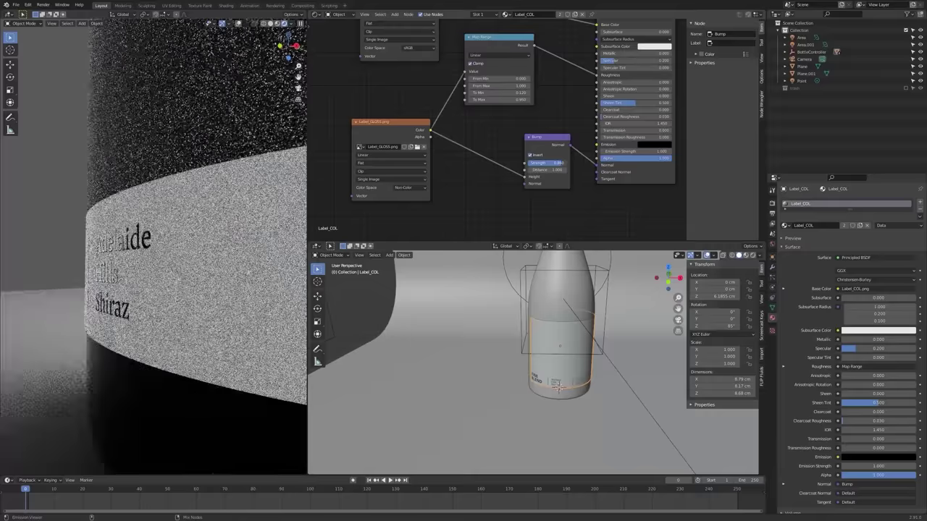
{"action": "left_click_drag", "start_coordinate": [562, 163], "coordinate": [557, 163], "text": "ctrl+shift"}
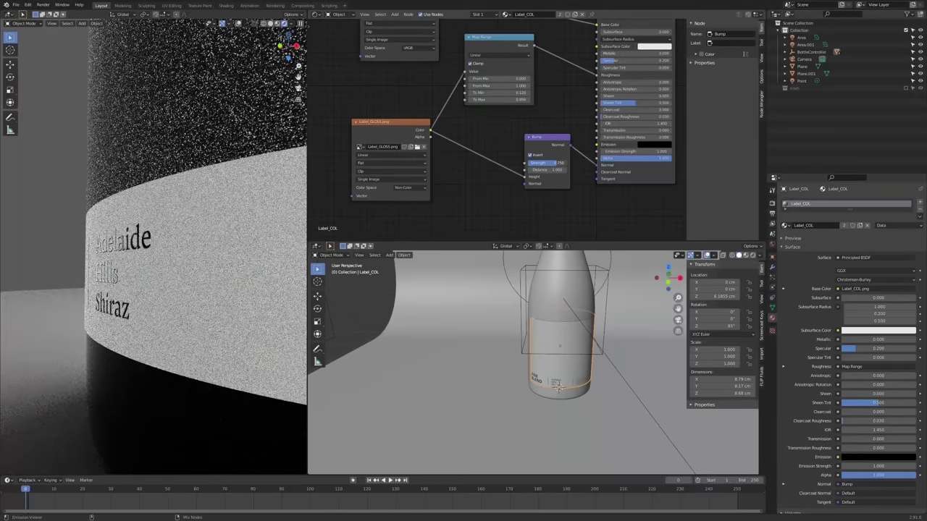
{"action": "left_click", "coordinate": [530, 155]}
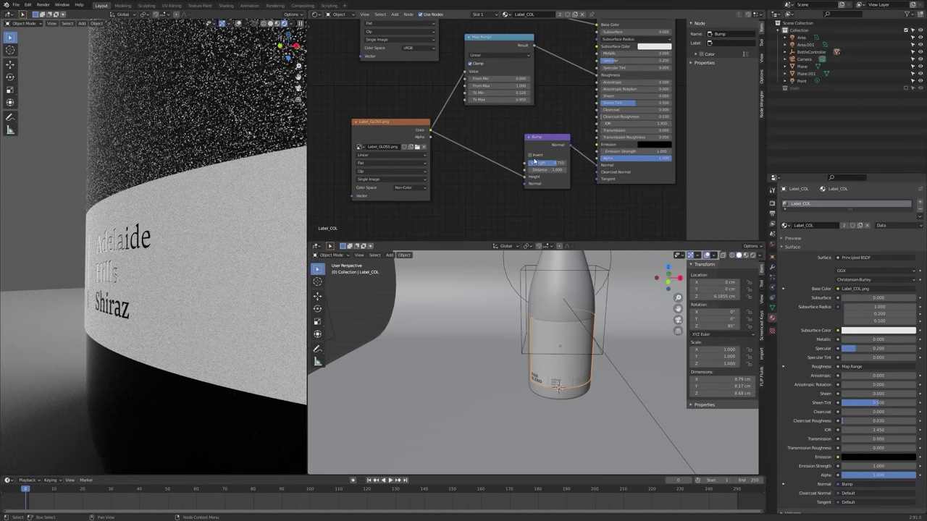
{"action": "left_click", "coordinate": [531, 156]}
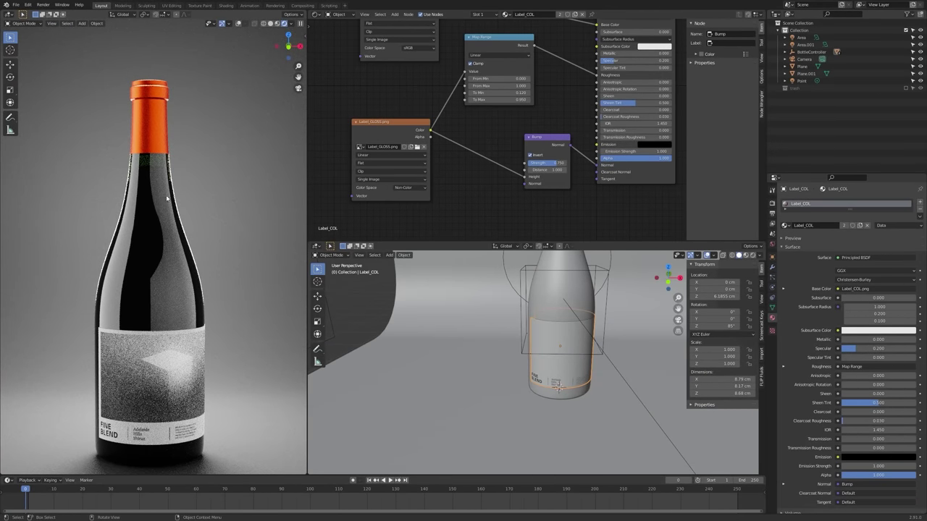
- Select the orange foil on the bottle neck, inspect its render, and frame it in the solid viewport
{"action": "left_click", "coordinate": [161, 100]}
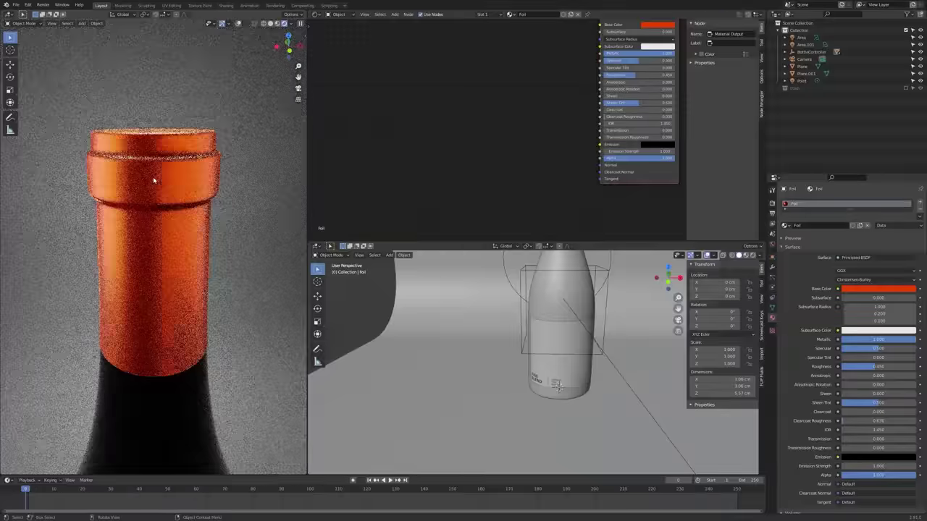
{"action": "middle_click_drag", "start_coordinate": [152, 180], "coordinate": [192, 200]}
{"action": "scroll", "coordinate": [177, 229], "scroll_direction": "down", "scroll_amount": 2}
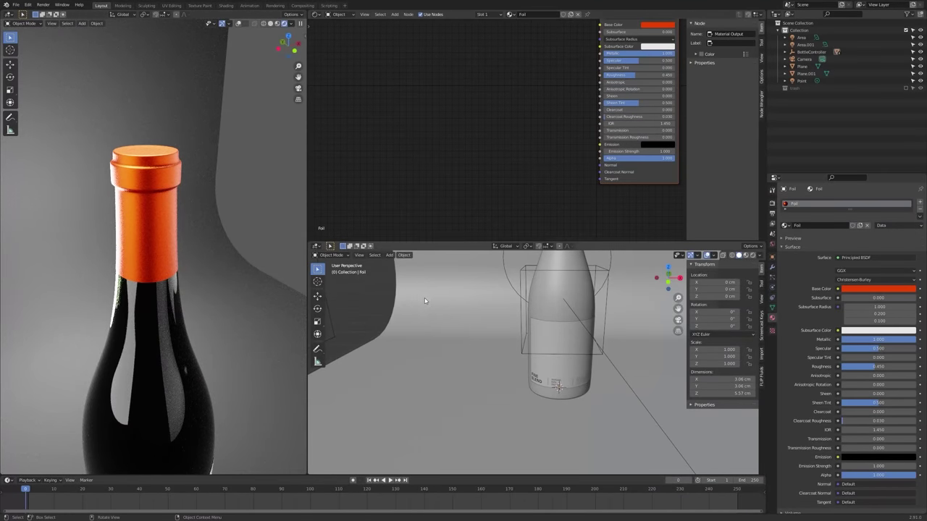
{"action": "scroll", "coordinate": [425, 300], "scroll_direction": "down", "scroll_amount": 3}
{"action": "middle_click_drag", "start_coordinate": [425, 301], "coordinate": [516, 310]}
{"action": "scroll", "coordinate": [473, 366], "scroll_direction": "down", "scroll_amount": 2}
{"action": "key", "text": "KP_Decimal"}
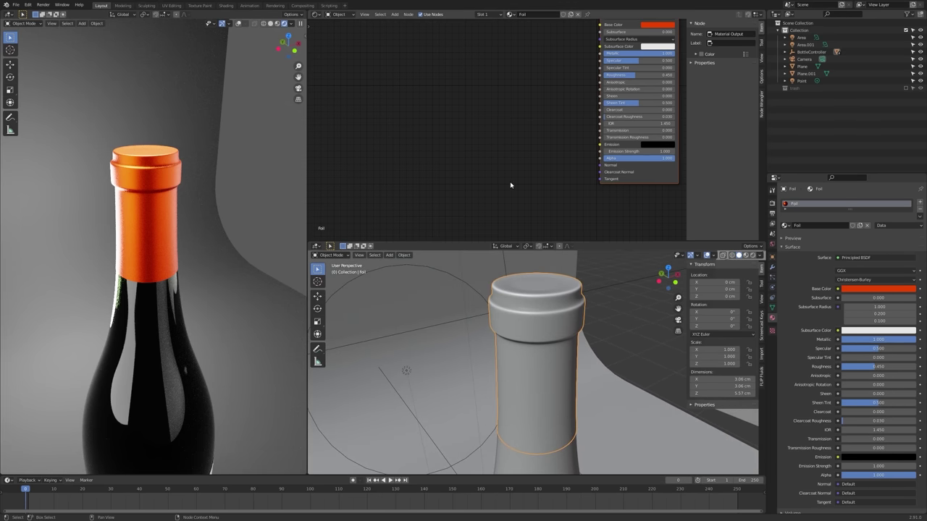
- Add Texture Coordinate, Mapping and Image Texture nodes to the foil's Principled BSDF Base Color and space them out beside the shader
{"action": "scroll", "coordinate": [499, 172], "scroll_direction": "down", "scroll_amount": 1}
{"action": "scroll", "coordinate": [518, 110], "scroll_direction": "down", "scroll_amount": 1}
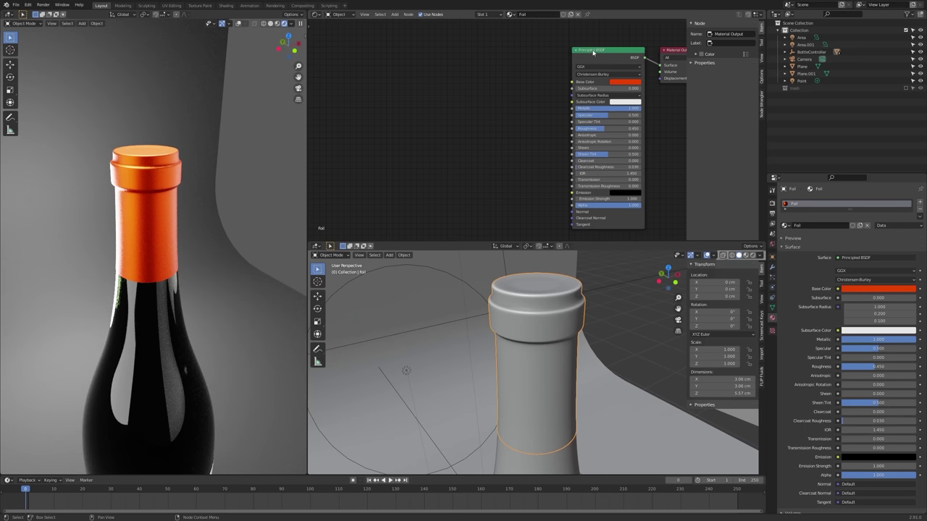
{"action": "left_click_drag", "start_coordinate": [592, 52], "coordinate": [586, 63]}
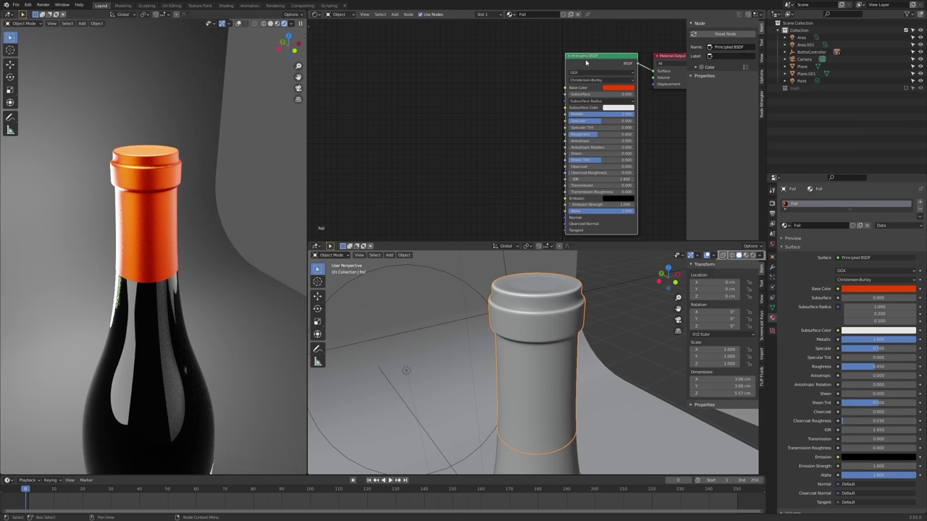
{"action": "key", "text": "ctrl+t"}
{"action": "key", "text": "g"}
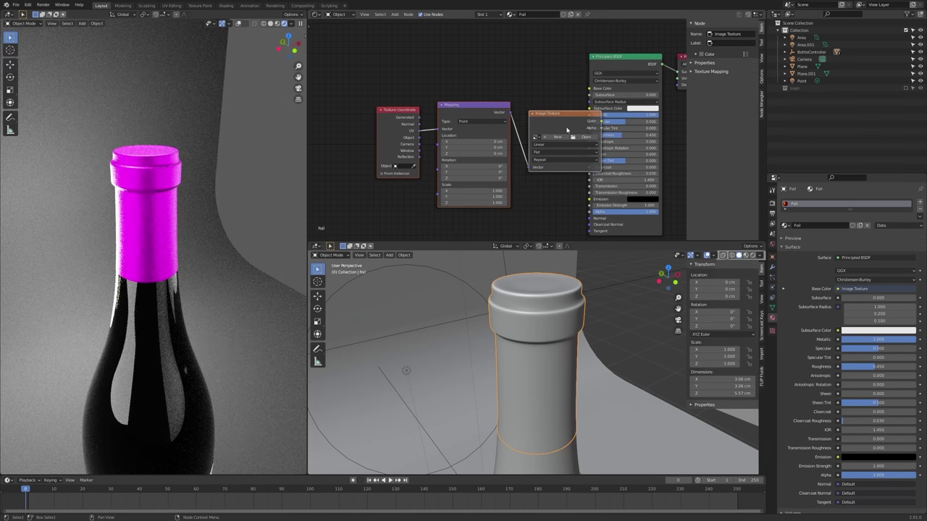
{"action": "left_click", "coordinate": [476, 54]}
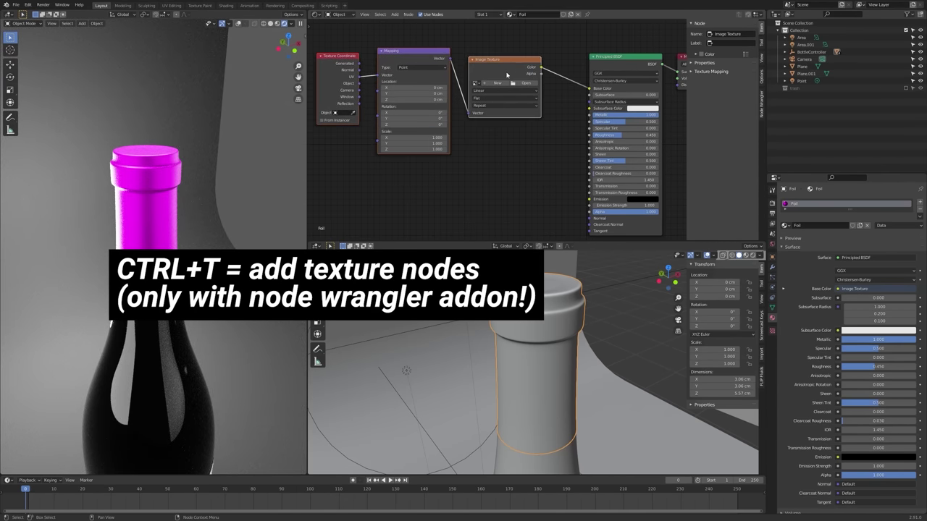
{"action": "middle_click_drag", "start_coordinate": [506, 133], "coordinate": [538, 148]}
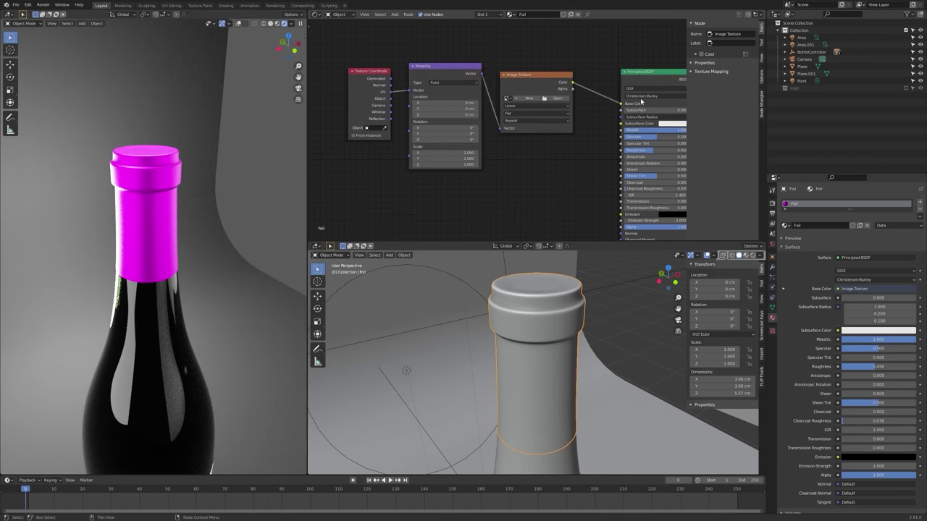
{"action": "middle_click_drag", "start_coordinate": [397, 127], "coordinate": [373, 127]}
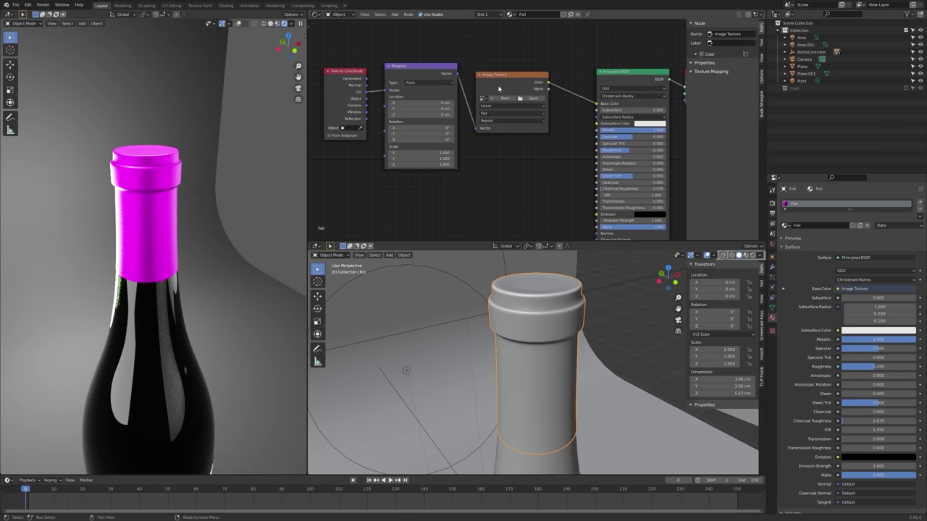
{"action": "left_click", "coordinate": [492, 76]}
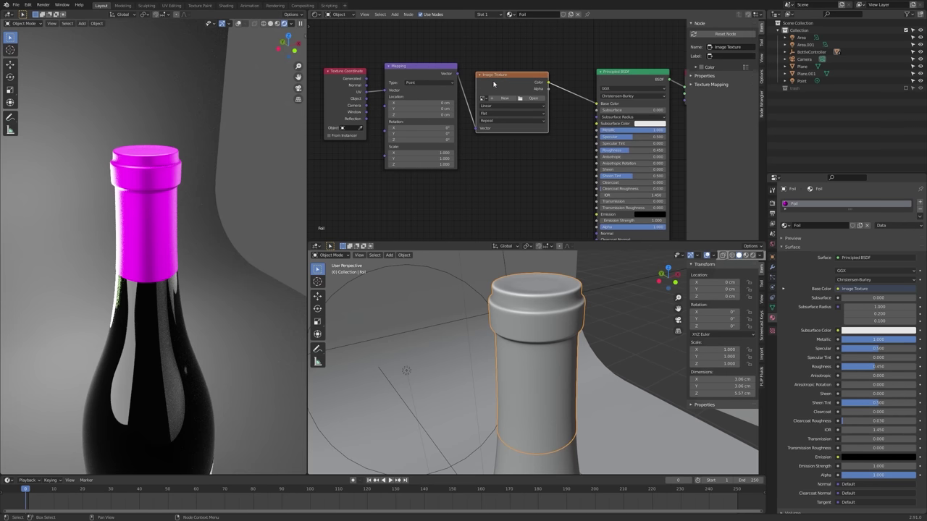
{"action": "left_click", "coordinate": [423, 89]}
{"action": "left_click", "coordinate": [356, 77]}
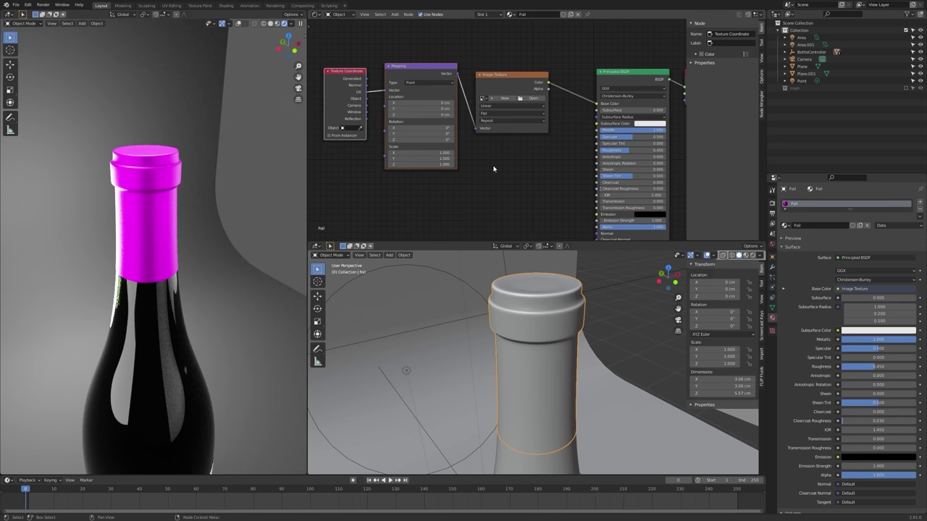
- Load Foil.png from the 054_Wine Textures folder into the foil's Image Texture node and check the rendered foil
{"action": "left_click", "coordinate": [532, 98]}
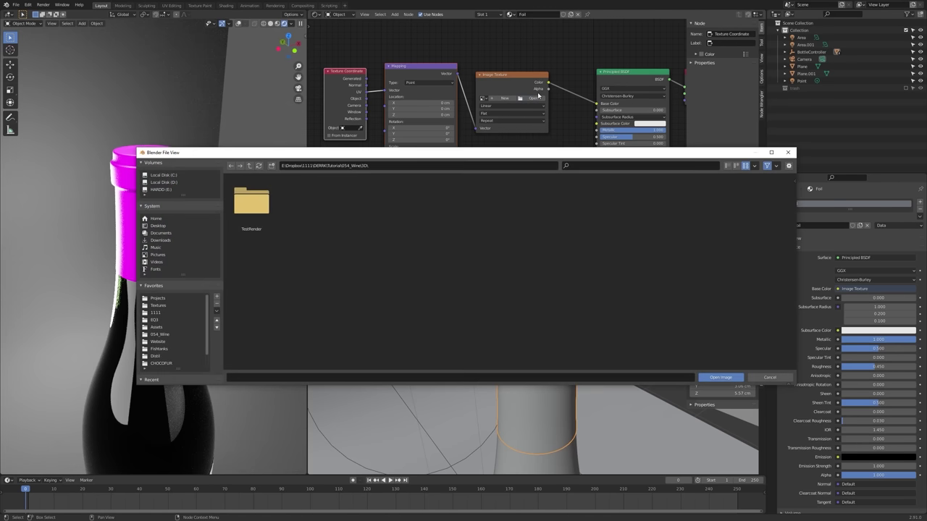
{"action": "left_click", "coordinate": [156, 335]}
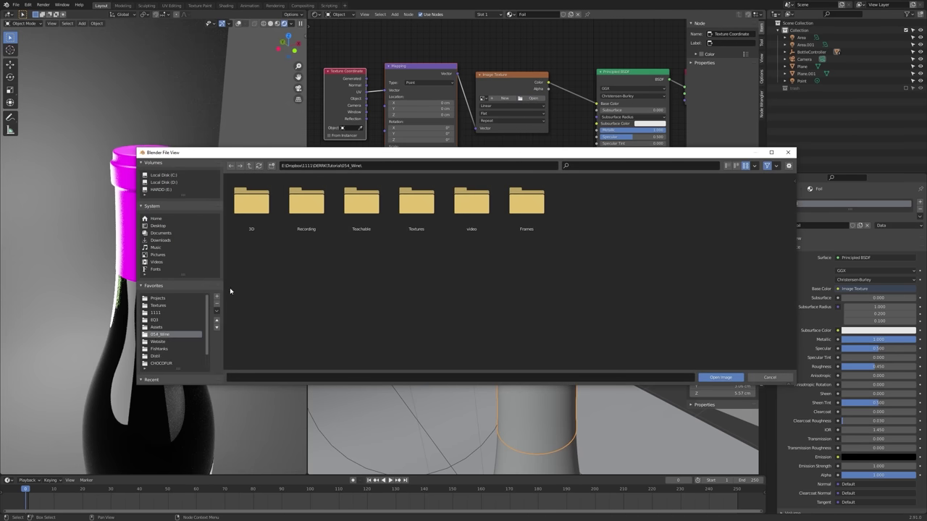
{"action": "double_click", "coordinate": [413, 201]}
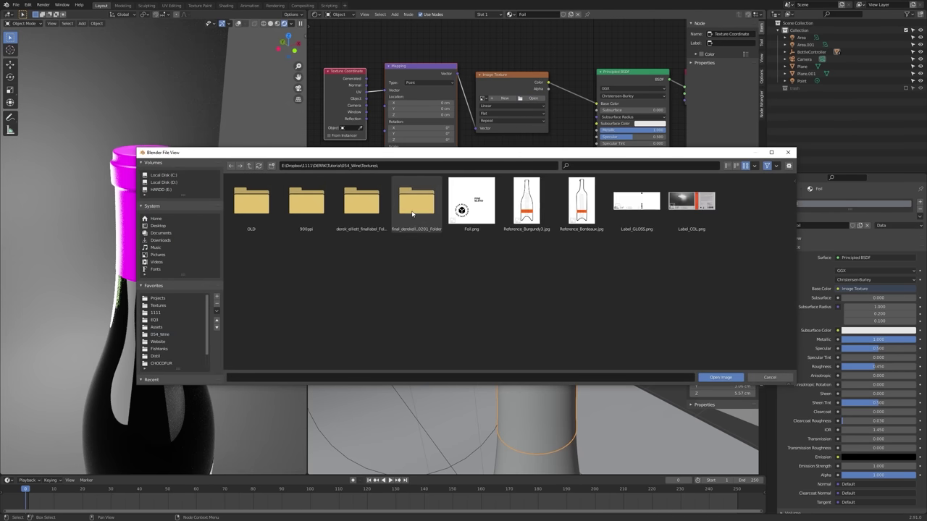
{"action": "double_click", "coordinate": [471, 203]}
{"action": "mouse_move", "coordinate": [155, 223]}
{"action": "middle_mouse_down"}
{"action": "mouse_move", "coordinate": [284, 220]}
{"action": "mouse_move", "coordinate": [157, 221]}
{"action": "middle_mouse_up"}
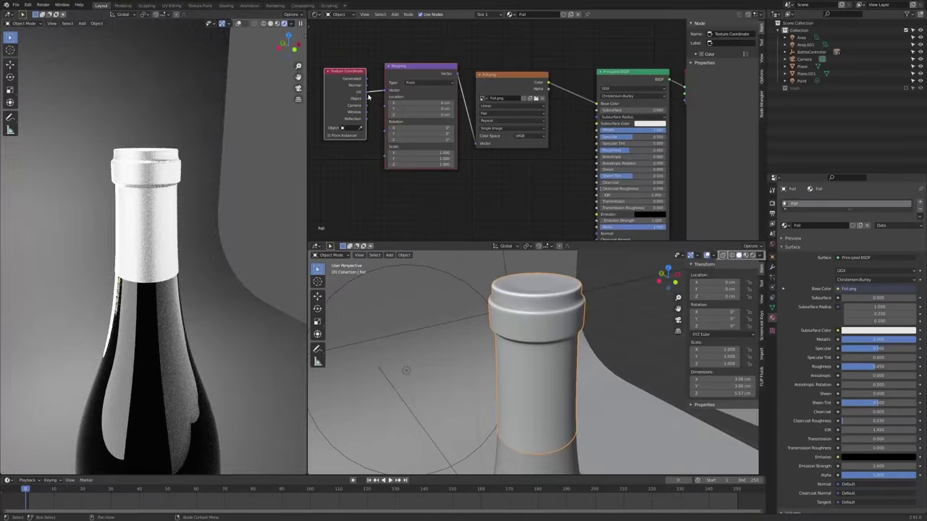
- Mark the edge loop around the foil's top rim as a seam in Edit Mode
{"action": "middle_click_drag", "start_coordinate": [400, 96], "coordinate": [409, 101]}
{"action": "scroll", "coordinate": [460, 192], "scroll_direction": "down", "scroll_amount": 1}
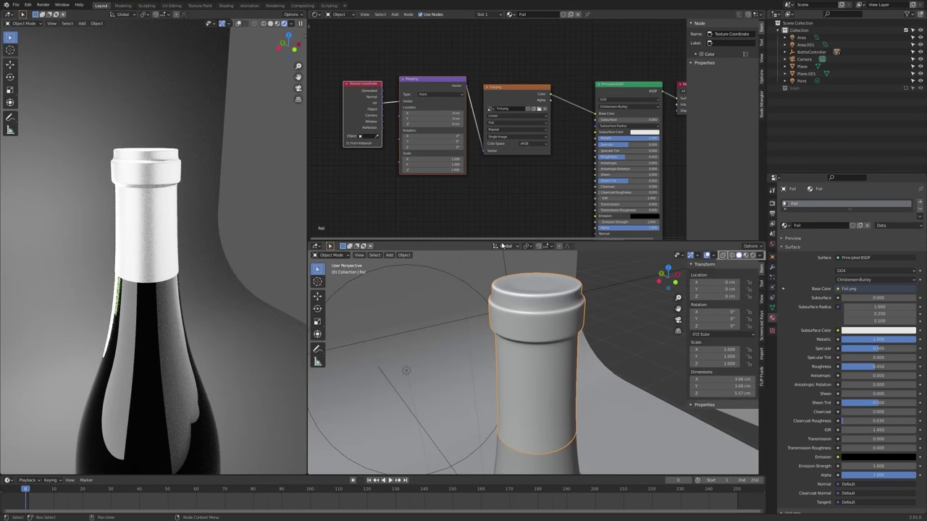
{"action": "middle_click_drag", "start_coordinate": [584, 323], "coordinate": [553, 314]}
{"action": "key", "text": "Tab"}
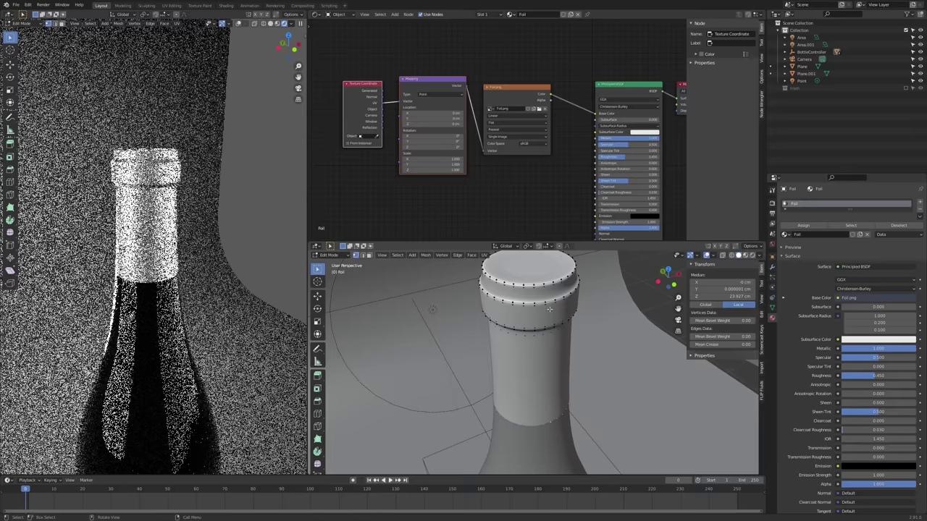
{"action": "scroll", "coordinate": [536, 288], "scroll_direction": "up", "scroll_amount": 1}
{"action": "left_click", "coordinate": [537, 280], "text": "alt"}
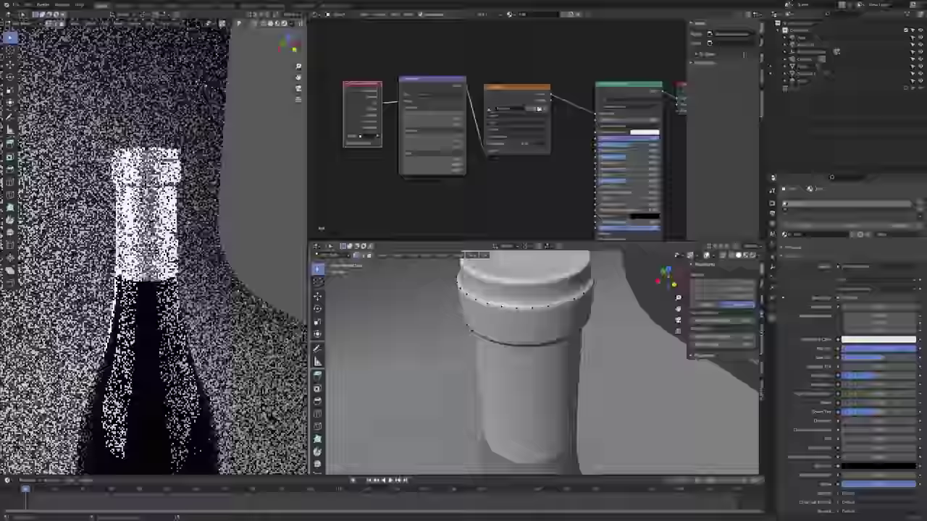
{"action": "scroll", "coordinate": [537, 283], "scroll_direction": "down", "scroll_amount": 1}
{"action": "middle_click_drag", "start_coordinate": [539, 292], "coordinate": [522, 317], "text": "shift"}
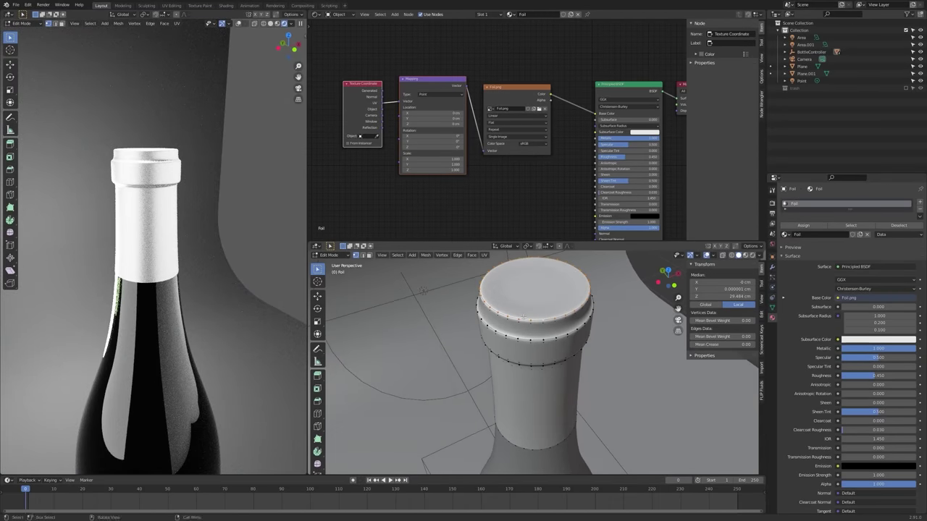
{"action": "middle_click_drag", "start_coordinate": [619, 298], "coordinate": [614, 307]}
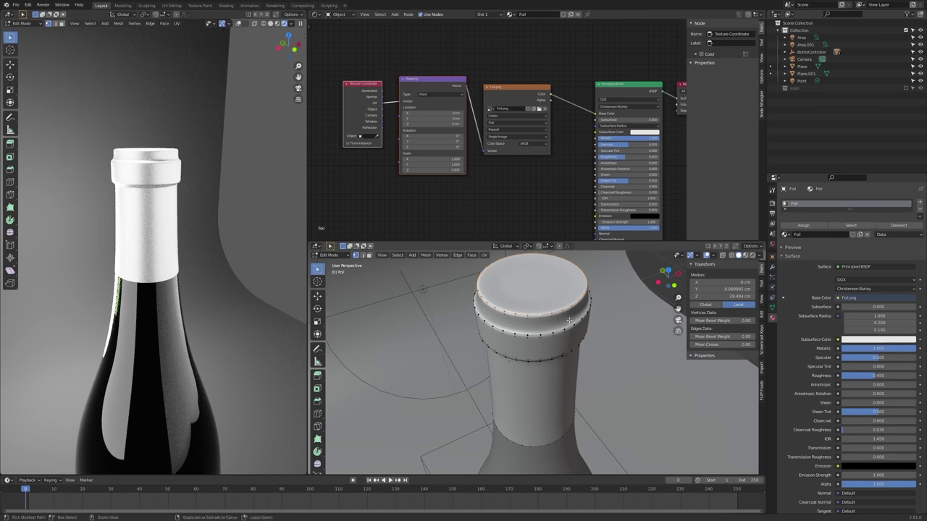
{"action": "key", "text": "ctrl+e"}
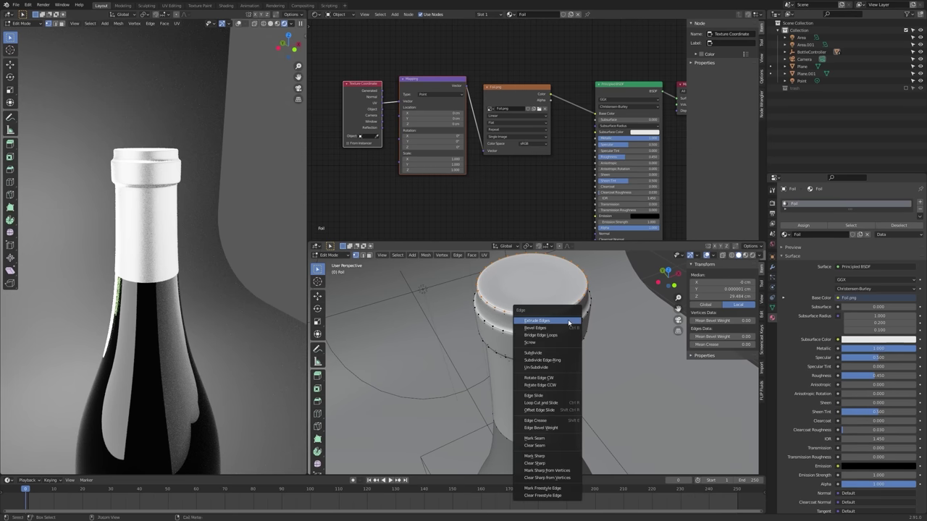
{"action": "left_click", "coordinate": [550, 439]}
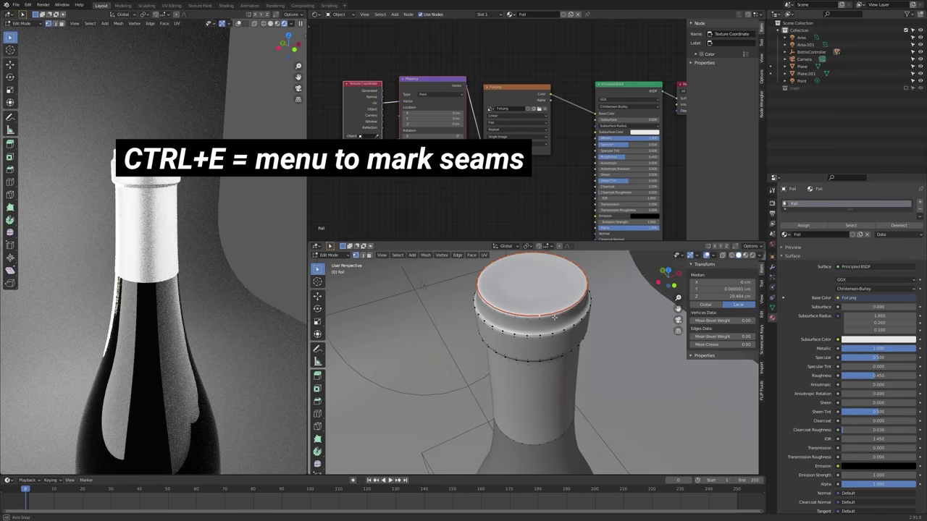
{"action": "middle_click_drag", "start_coordinate": [550, 442], "coordinate": [587, 273]}
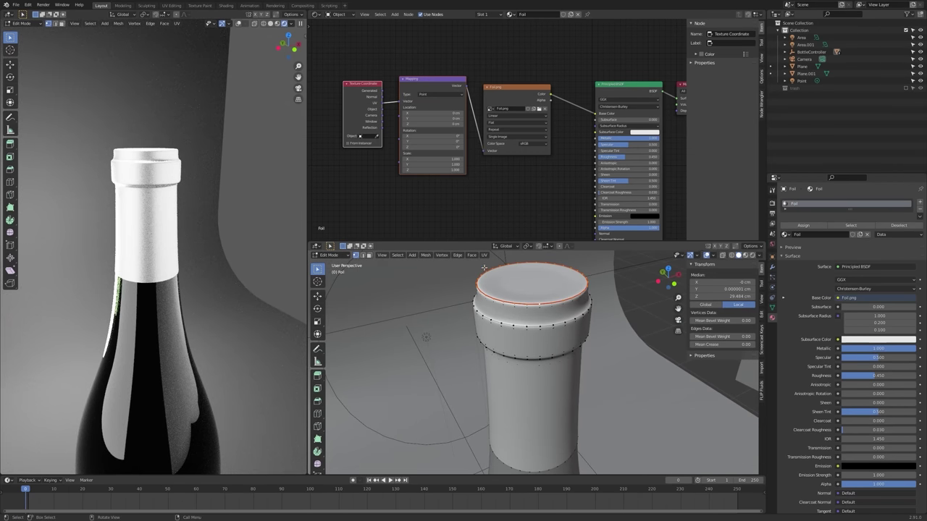
- Select the foil's top cap faces in face mode, growing the selection from the centre out to the seam
{"action": "middle_click_drag", "start_coordinate": [519, 327], "coordinate": [522, 313]}
{"action": "key", "text": "3"}
{"action": "left_click", "coordinate": [556, 281]}
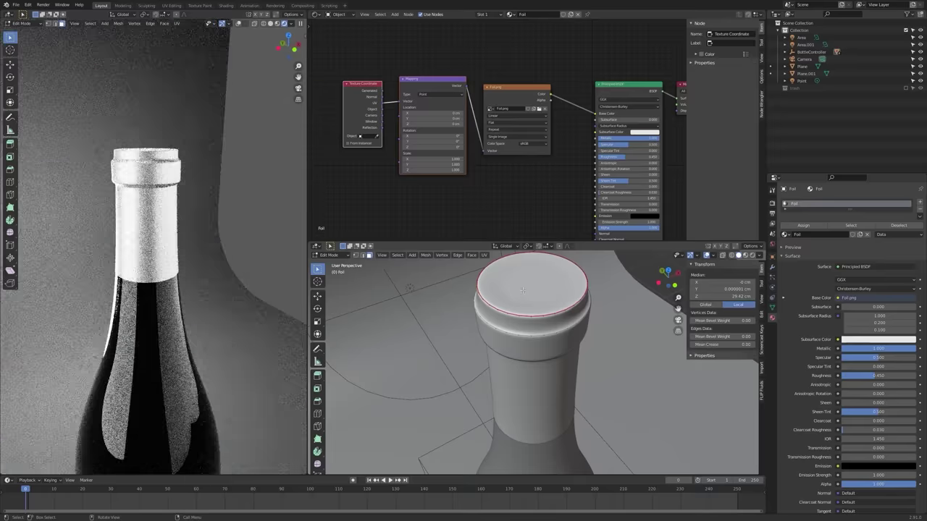
{"action": "key", "text": "alt+z"}
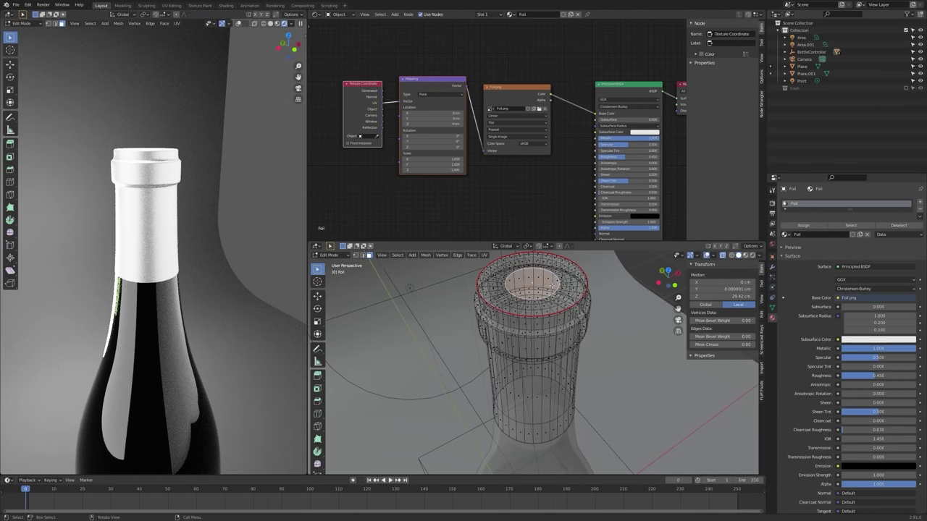
{"action": "key", "text": "alt+z"}
{"action": "key", "text": "alt+z"}
{"action": "key", "text": "ctrl+KP_Add"}
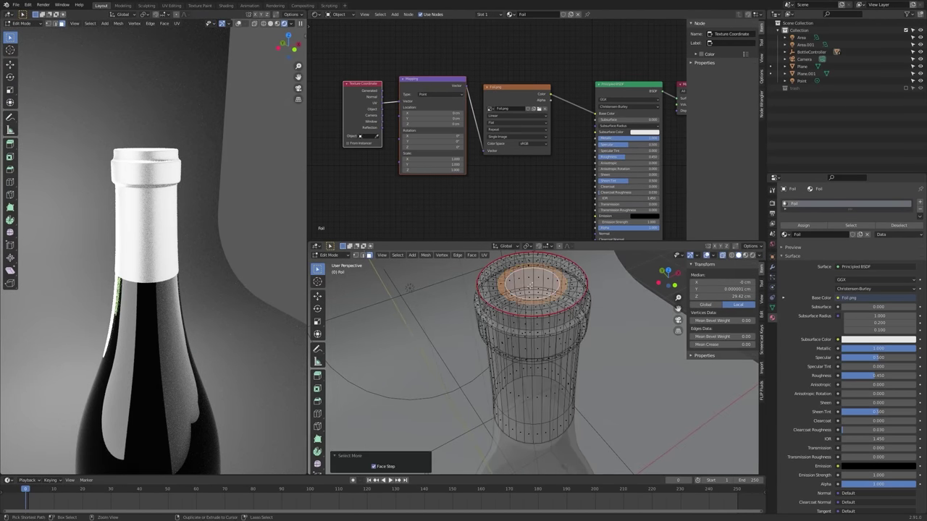
{"action": "key", "text": "alt+z"}
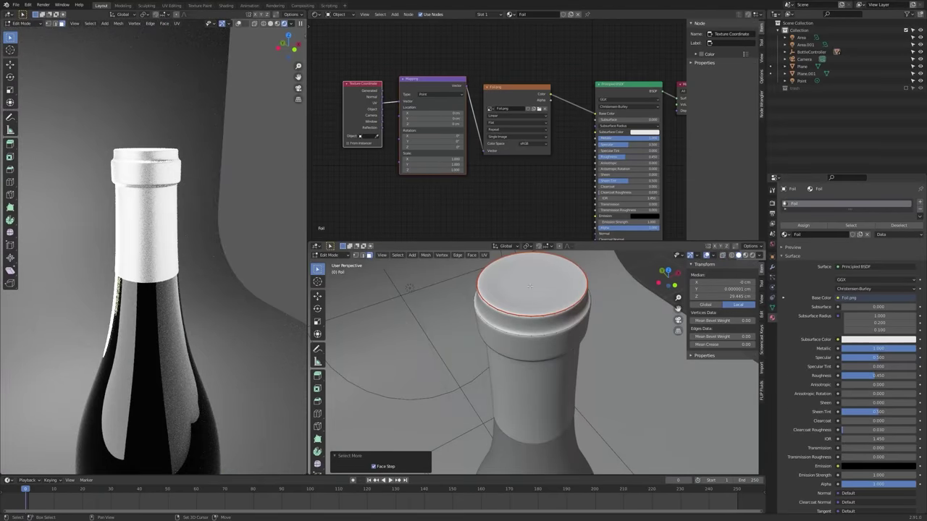
- Unwrap the selected cap faces and inspect the Foil.png artwork on the cap in the rendered view
{"action": "middle_click_drag", "start_coordinate": [530, 286], "coordinate": [516, 305]}
{"action": "key", "text": "u"}
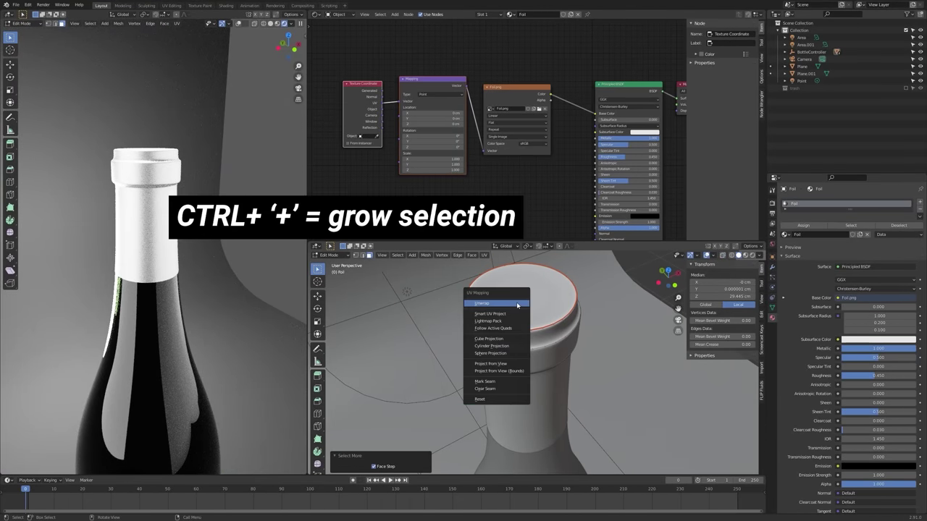
{"action": "left_click", "coordinate": [517, 304]}
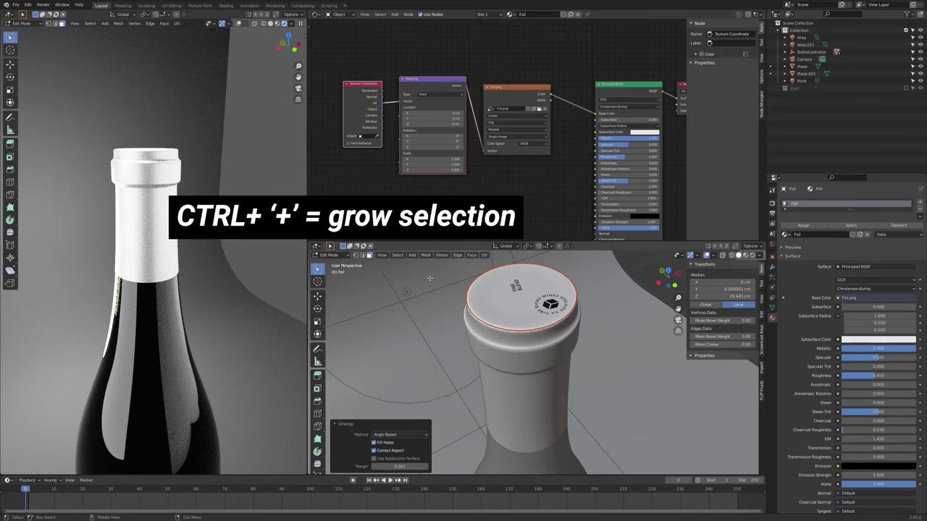
{"action": "middle_click_drag", "start_coordinate": [169, 186], "coordinate": [168, 227]}
{"action": "middle_click_drag", "start_coordinate": [464, 334], "coordinate": [543, 325]}
{"action": "middle_click_drag", "start_coordinate": [249, 260], "coordinate": [209, 161]}
{"action": "scroll", "coordinate": [217, 192], "scroll_direction": "up", "scroll_amount": 3}
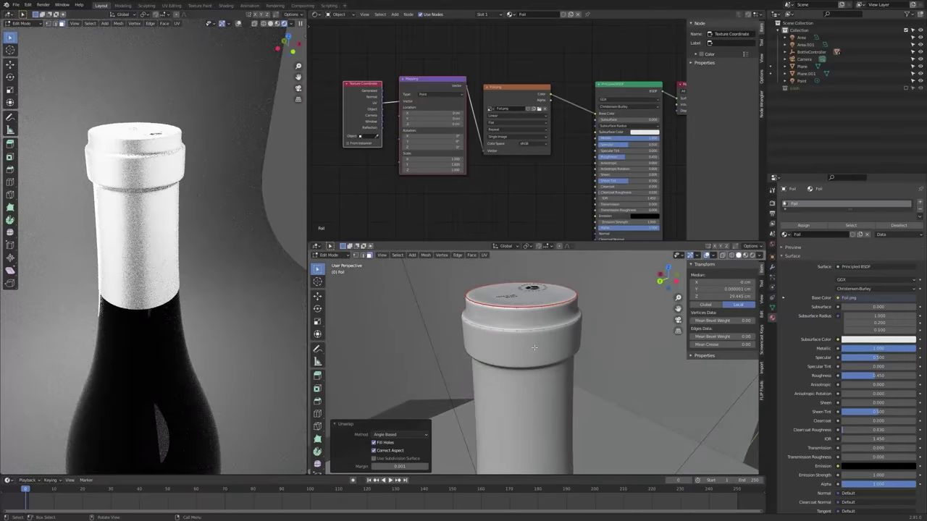
- Switch the foil mesh to vertex selection with X-ray enabled, framing the neck section below the rim
{"action": "key", "text": "1"}
{"action": "key", "text": "alt+z"}
{"action": "middle_click_drag", "start_coordinate": [535, 349], "coordinate": [510, 280]}
{"action": "key", "text": "alt+z"}
{"action": "key", "text": "alt+z"}
{"action": "scroll", "coordinate": [507, 406], "scroll_direction": "down", "scroll_amount": 1, "text": "alt"}
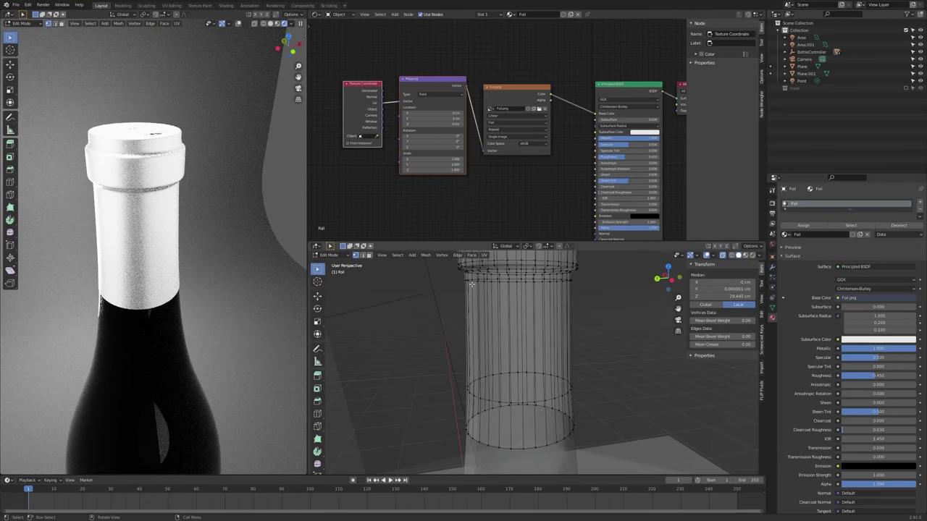
- Display Foil.png in the Image Editor and examine its round logo and FINE BLEND lettering
{"action": "key", "text": "shift+F10"}
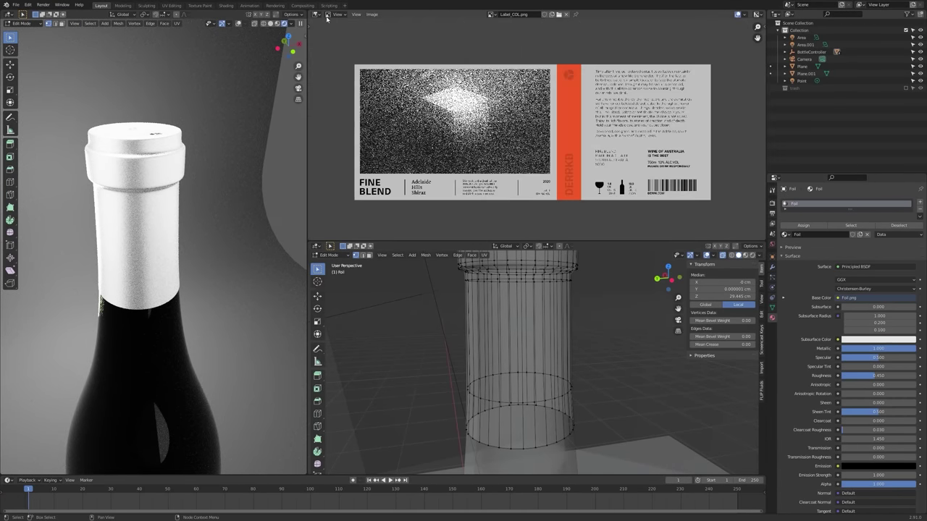
{"action": "left_click", "coordinate": [491, 14]}
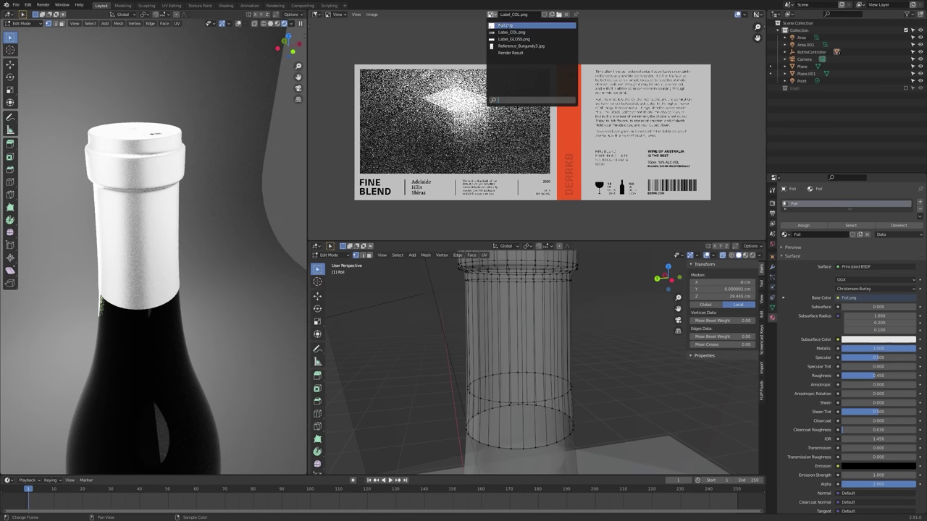
{"action": "left_click", "coordinate": [505, 24]}
{"action": "scroll", "coordinate": [402, 144], "scroll_direction": "up", "scroll_amount": 5}
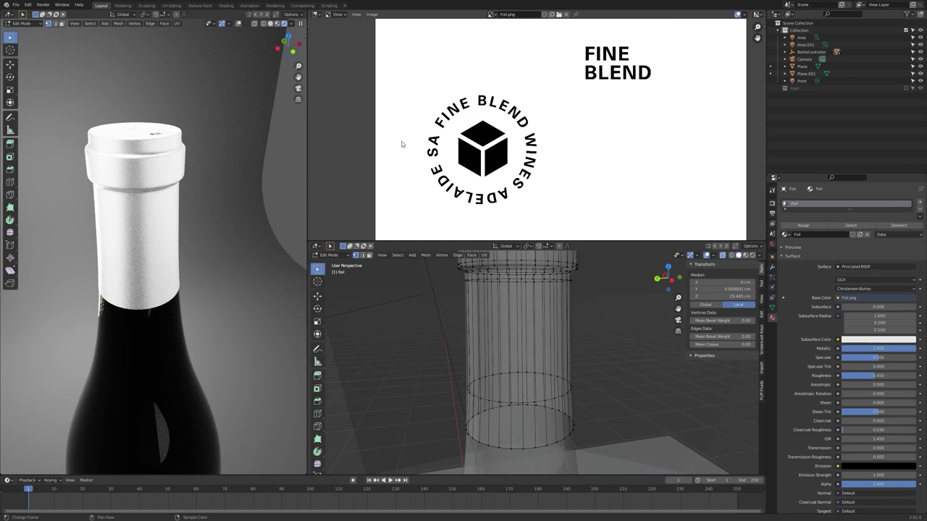
{"action": "middle_click_drag", "start_coordinate": [553, 110], "coordinate": [515, 125]}
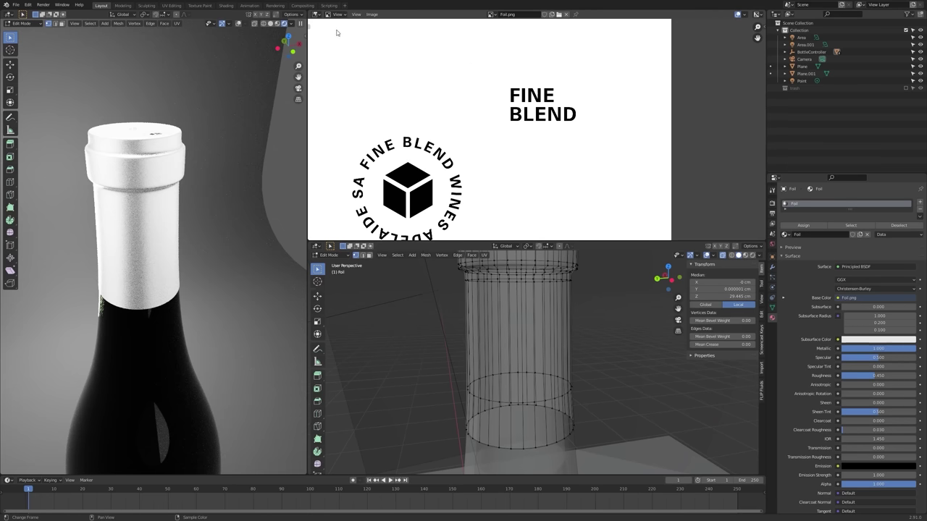
{"action": "left_click", "coordinate": [316, 15]}
{"action": "left_click", "coordinate": [333, 74]}
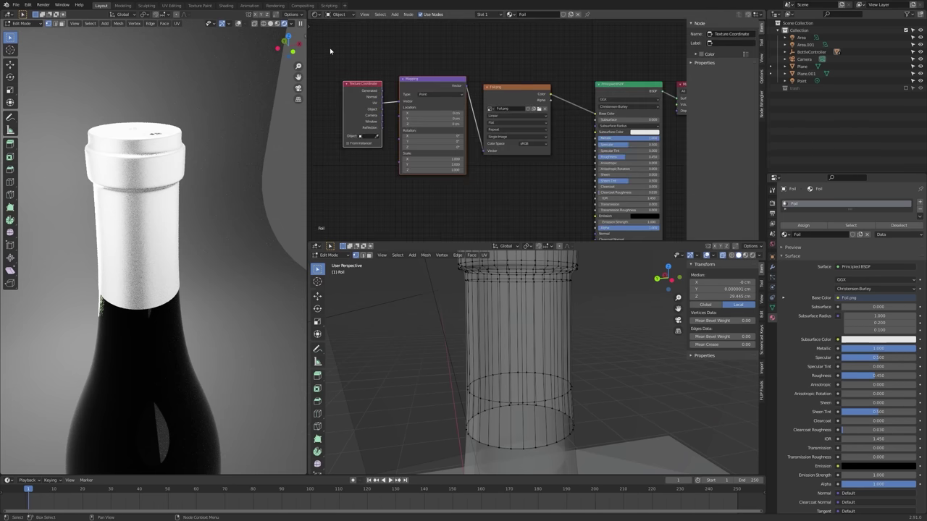
- In the UV Editor, scale down the cap's UV island and place it over Foil.png's round logo, checking the render
{"action": "left_click", "coordinate": [316, 15]}
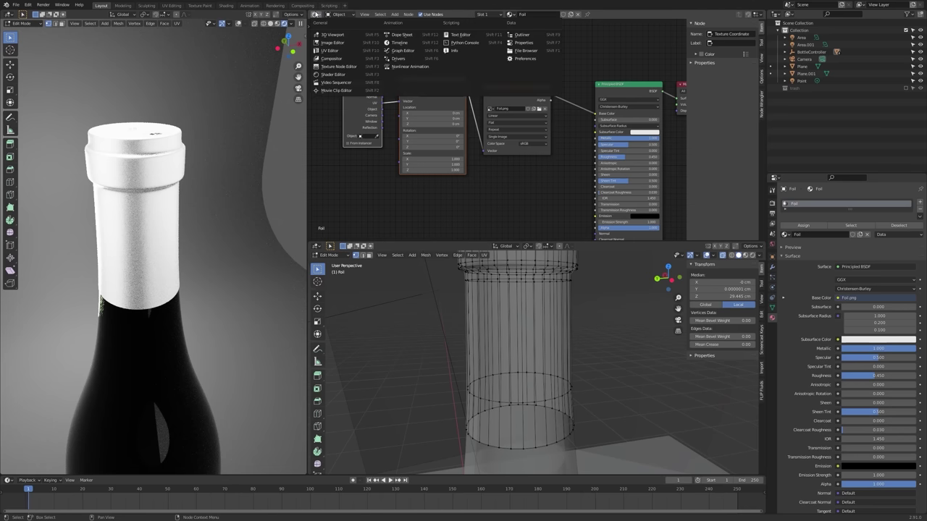
{"action": "left_click", "coordinate": [330, 50]}
{"action": "scroll", "coordinate": [546, 109], "scroll_direction": "down", "scroll_amount": 5}
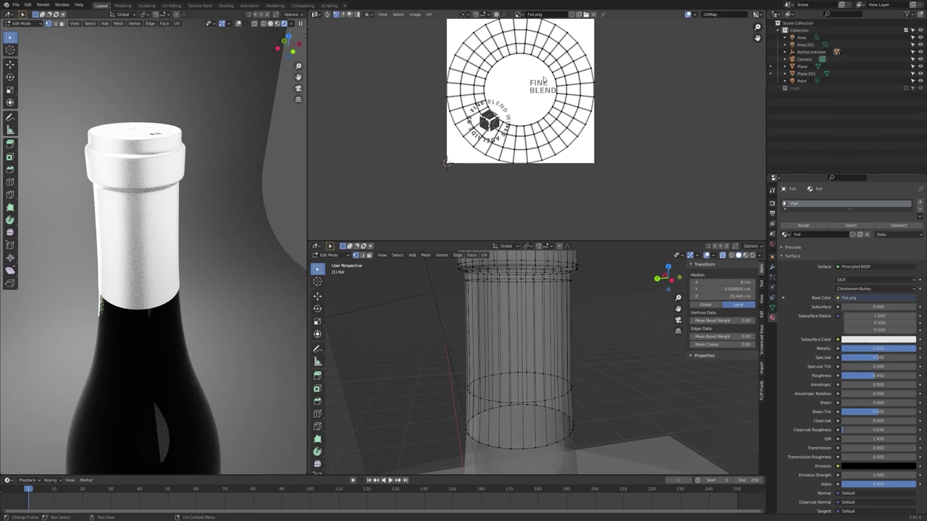
{"action": "key", "text": "s"}
{"action": "left_click", "coordinate": [544, 115]}
{"action": "key", "text": "g"}
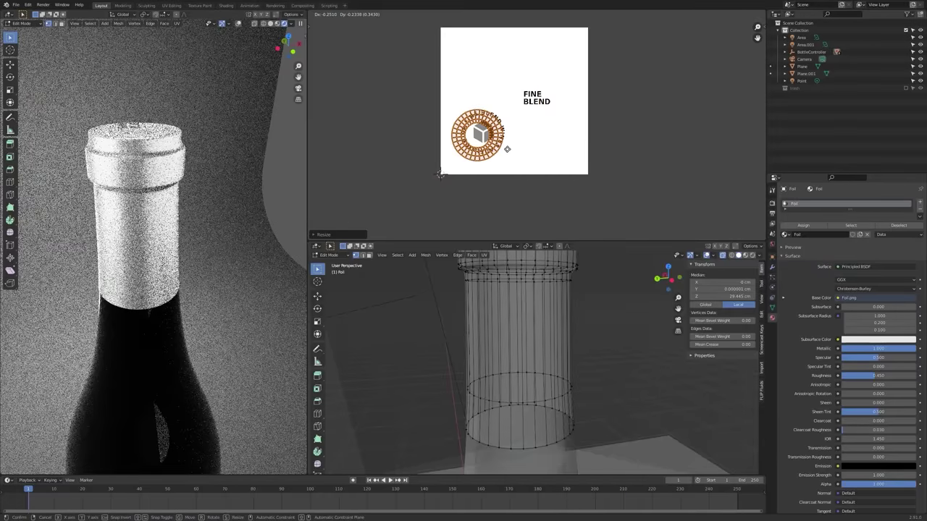
{"action": "left_click", "coordinate": [555, 119]}
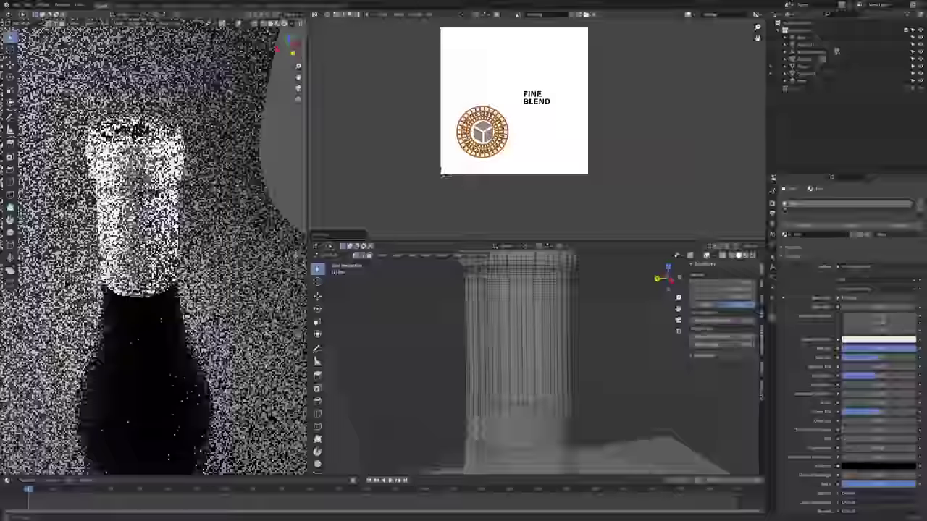
{"action": "middle_click_drag", "start_coordinate": [154, 250], "coordinate": [155, 219]}
{"action": "key", "text": "Tab"}
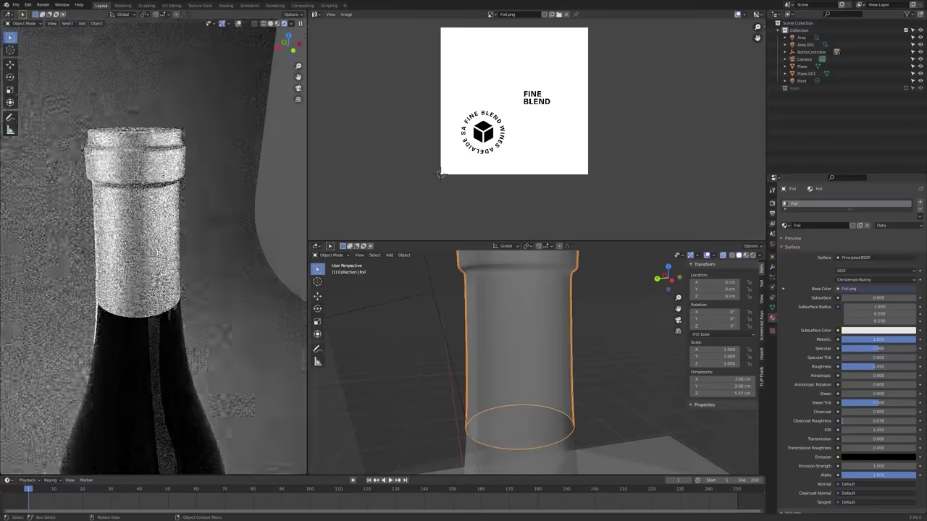
- Mark the horizontal edge loop around the foil's neck, just below the thick collar, as a seam
{"action": "key", "text": "Tab"}
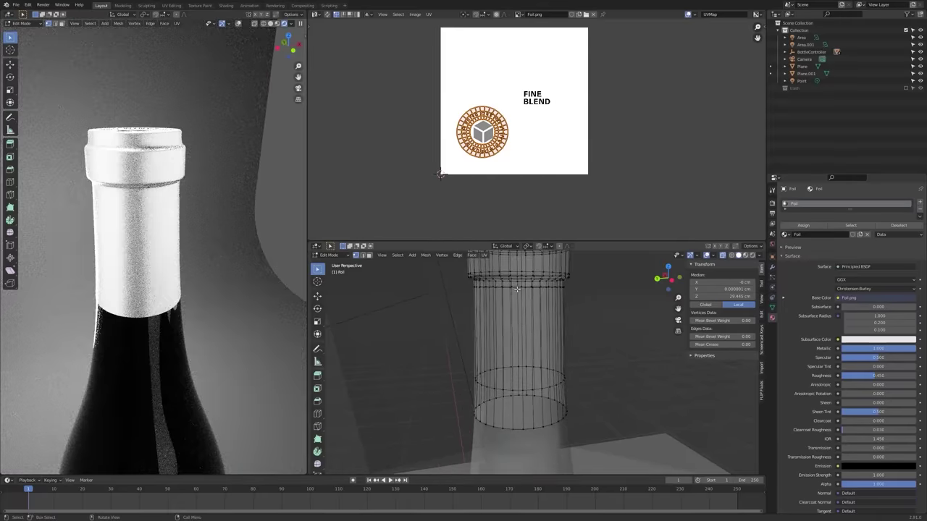
{"action": "left_click", "coordinate": [524, 290], "text": "alt"}
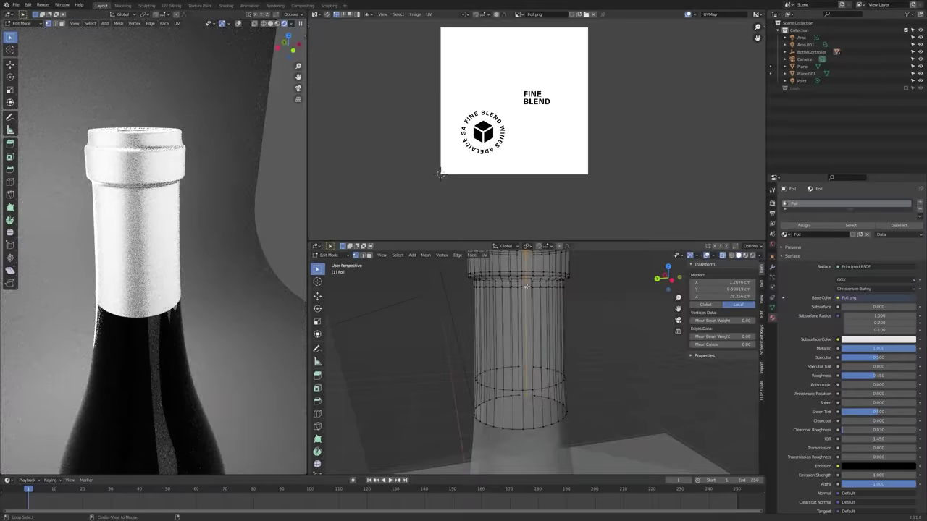
{"action": "left_click", "coordinate": [528, 288], "text": "alt"}
{"action": "middle_click_drag", "start_coordinate": [529, 287], "coordinate": [507, 300]}
{"action": "key", "text": "ctrl+e"}
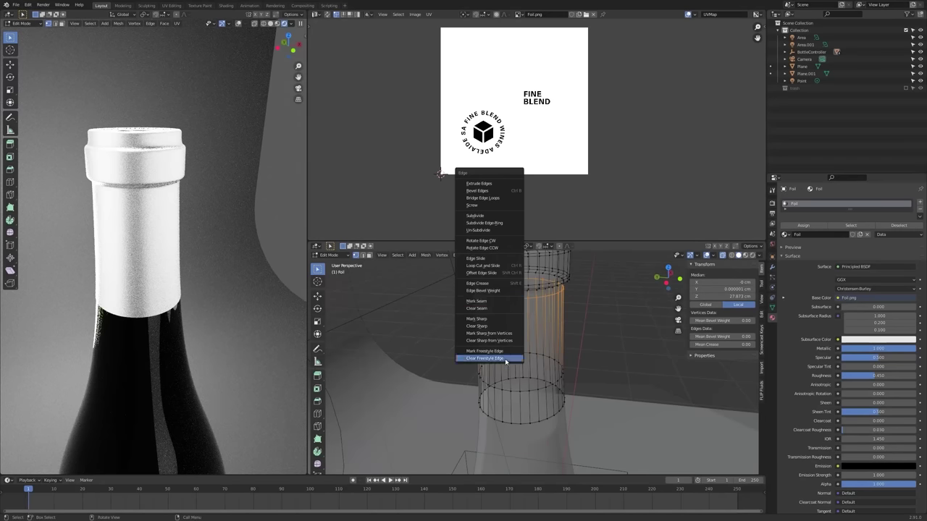
{"action": "left_click", "coordinate": [496, 302]}
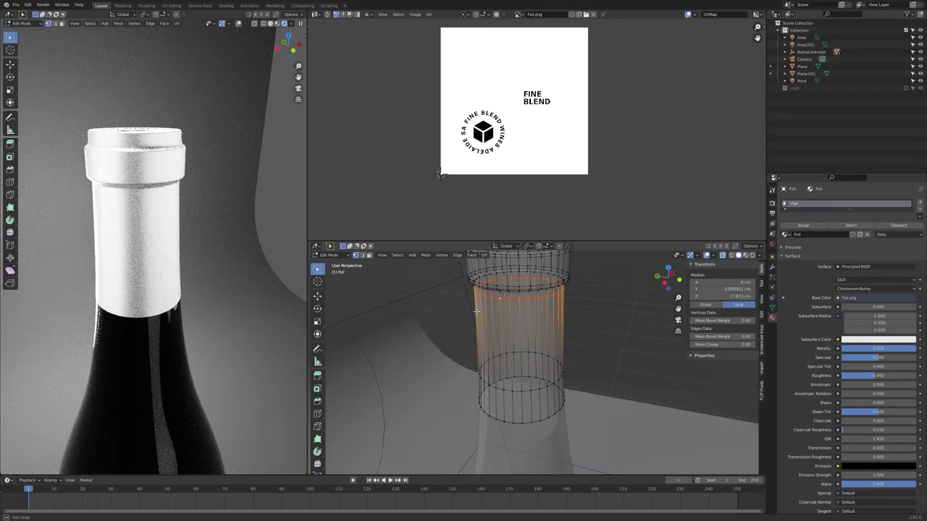
{"action": "middle_click_drag", "start_coordinate": [501, 322], "coordinate": [532, 322]}
- Select the entire foil mesh and unwrap it along the marked seams
{"action": "scroll", "coordinate": [532, 323], "scroll_direction": "up", "scroll_amount": 3}
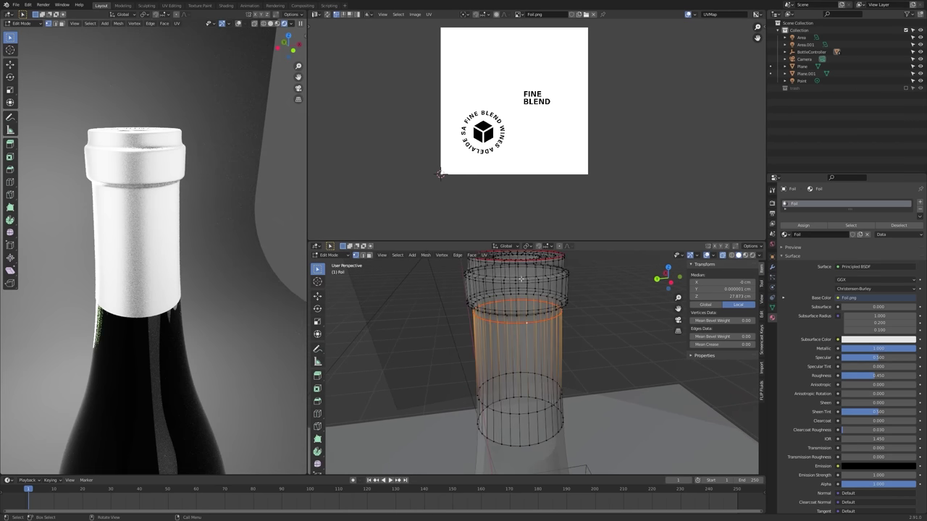
{"action": "key", "text": "a"}
{"action": "key", "text": "u"}
{"action": "left_click", "coordinate": [504, 353]}
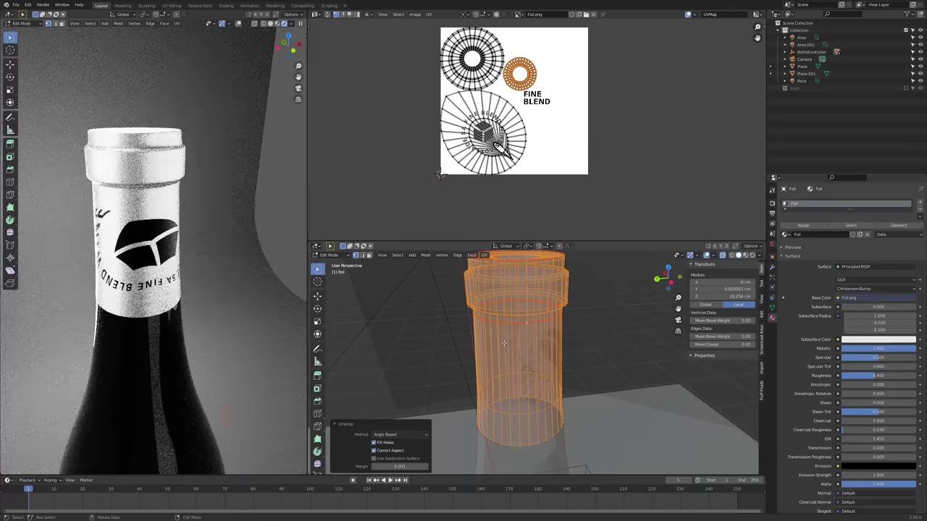
- Switch the UV Editor to island selection and try moving the neck's large round UV island
{"action": "left_click", "coordinate": [496, 122]}
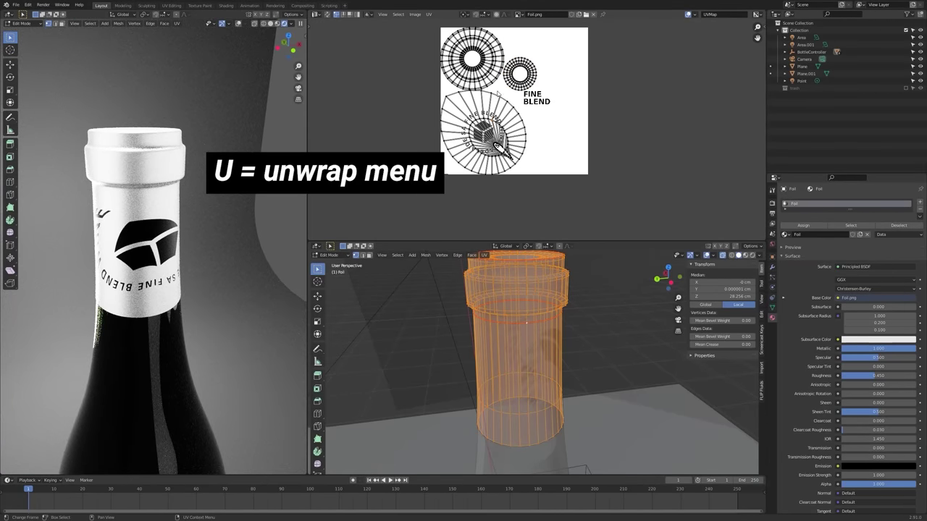
{"action": "left_click", "coordinate": [359, 14]}
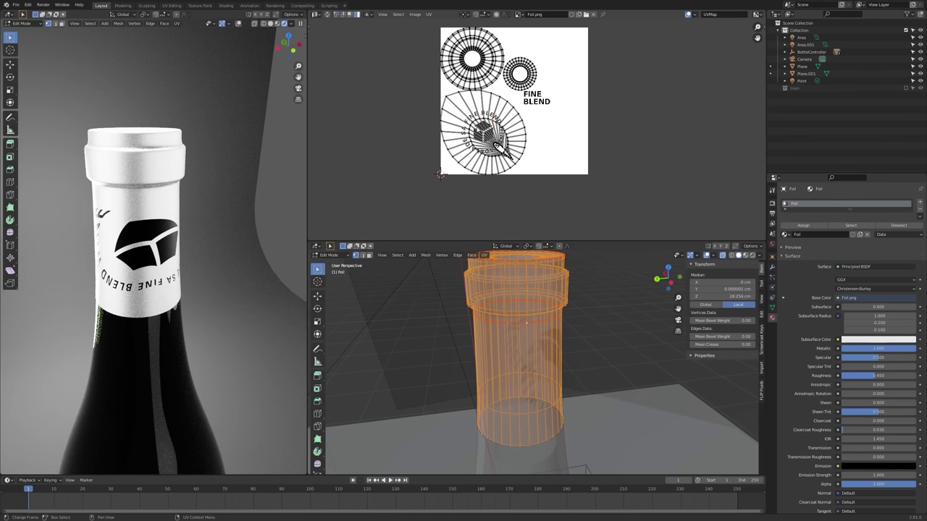
{"action": "left_click", "coordinate": [496, 145]}
{"action": "key", "text": "g"}
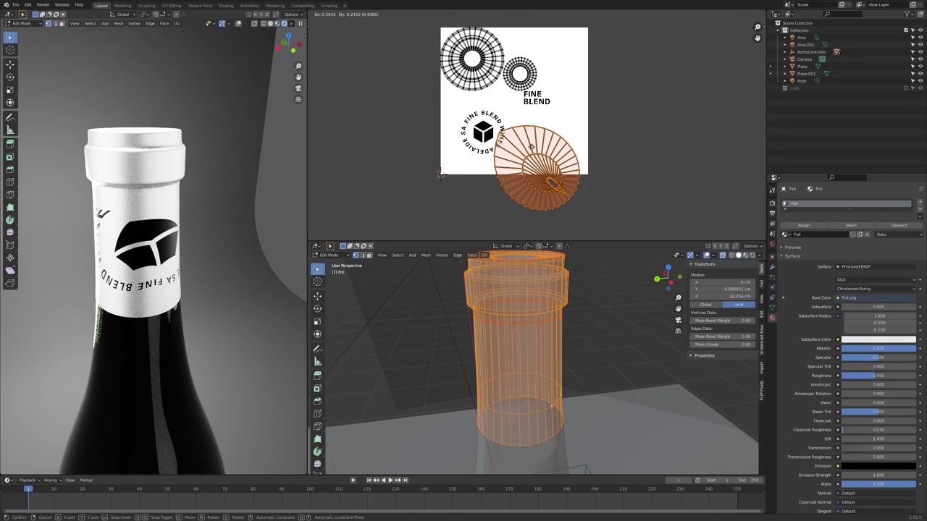
{"action": "right_click", "coordinate": [531, 147]}
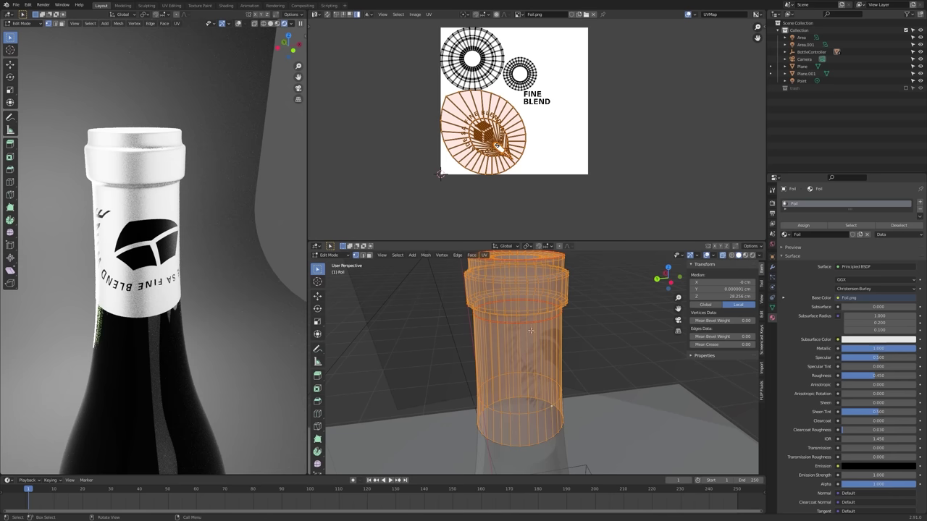
- Mark the vertical line of edges running down the foil's neck, from the collar seam to the lower rim, as a seam
{"action": "middle_click_drag", "start_coordinate": [483, 356], "coordinate": [519, 375]}
{"action": "key", "text": "alt+z"}
{"action": "key", "text": "alt+z"}
{"action": "key", "text": "alt+a"}
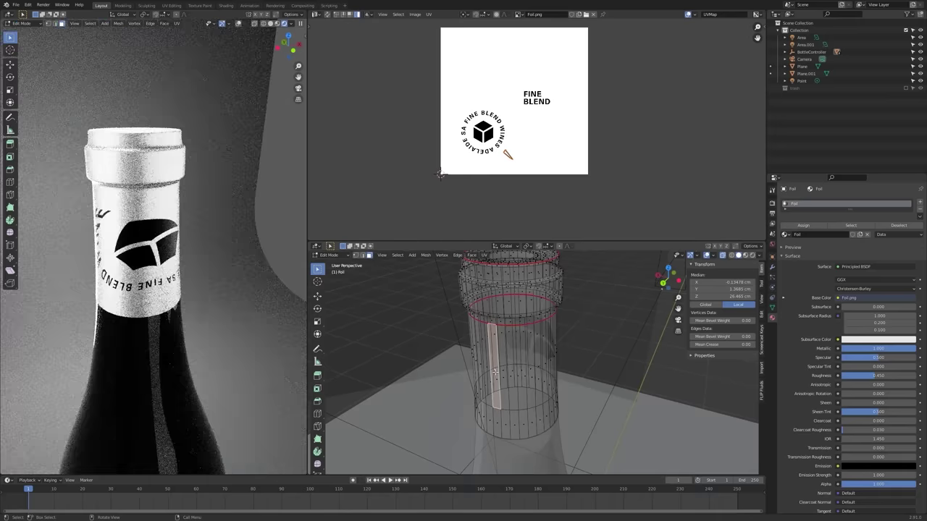
{"action": "left_click", "coordinate": [491, 373], "text": "alt"}
{"action": "key", "text": "alt+a"}
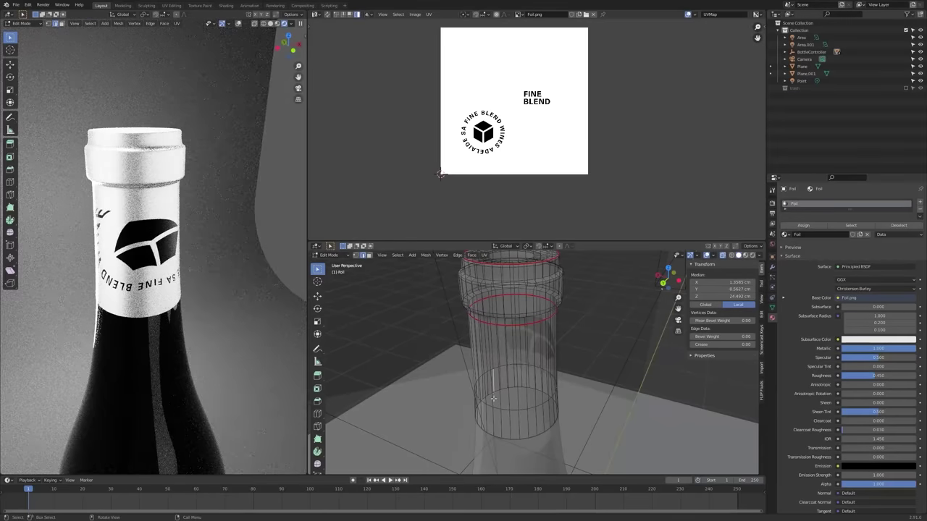
{"action": "left_click", "coordinate": [493, 398]}
{"action": "middle_click_drag", "start_coordinate": [493, 416], "coordinate": [485, 326]}
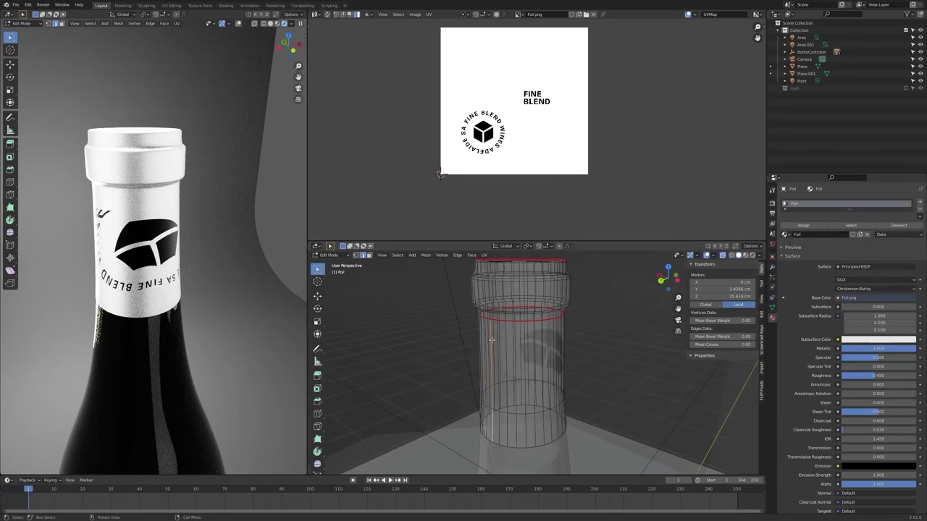
{"action": "key", "text": "ctrl+e"}
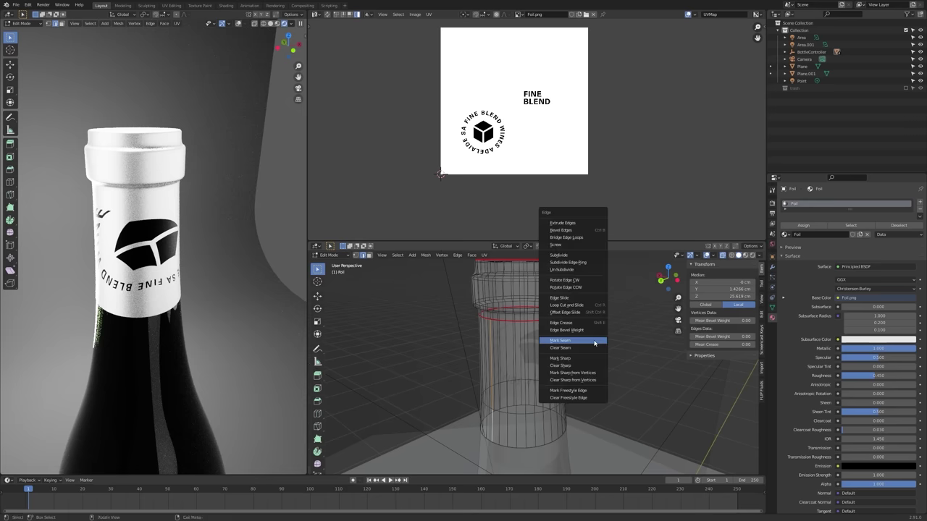
{"action": "left_click", "coordinate": [594, 341]}
- Select the whole foil mesh and unwrap it again using the added vertical seam
{"action": "key", "text": "a"}
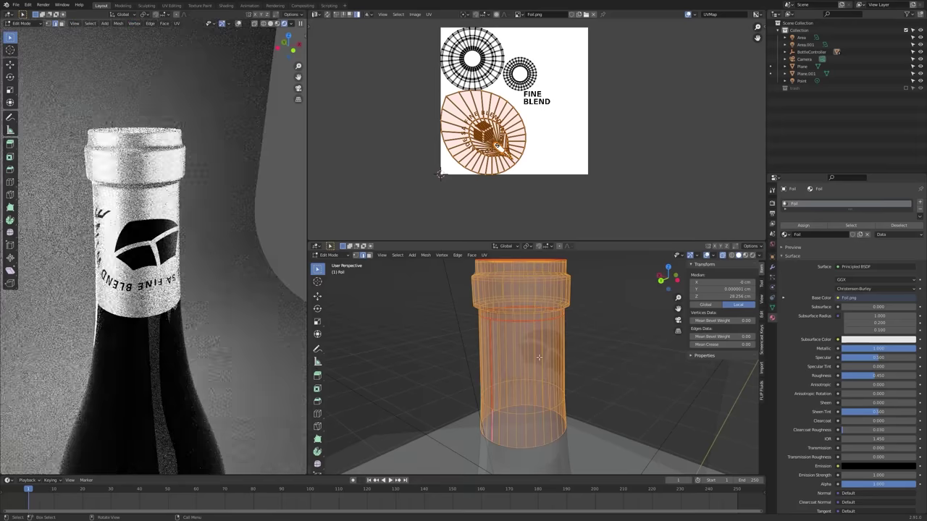
{"action": "key", "text": "u"}
{"action": "left_click", "coordinate": [540, 358]}
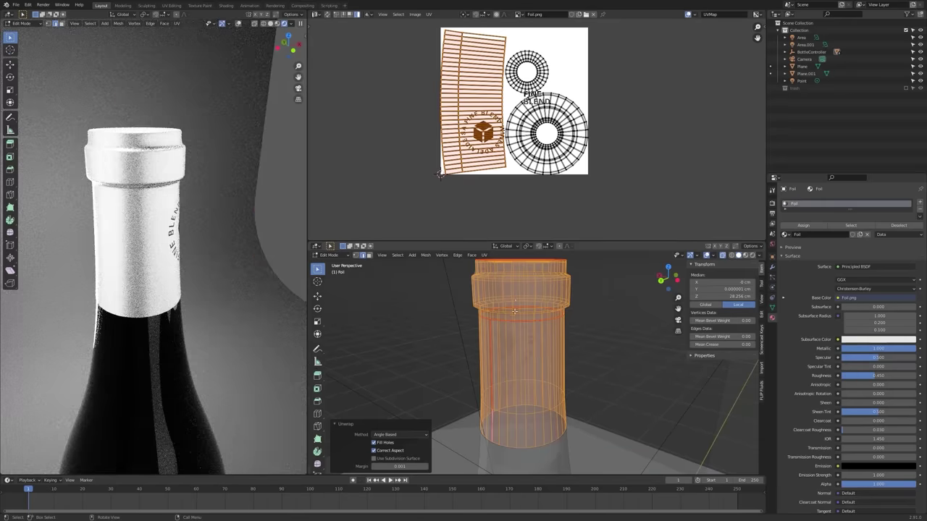
{"action": "middle_click_drag", "start_coordinate": [508, 286], "coordinate": [511, 318]}
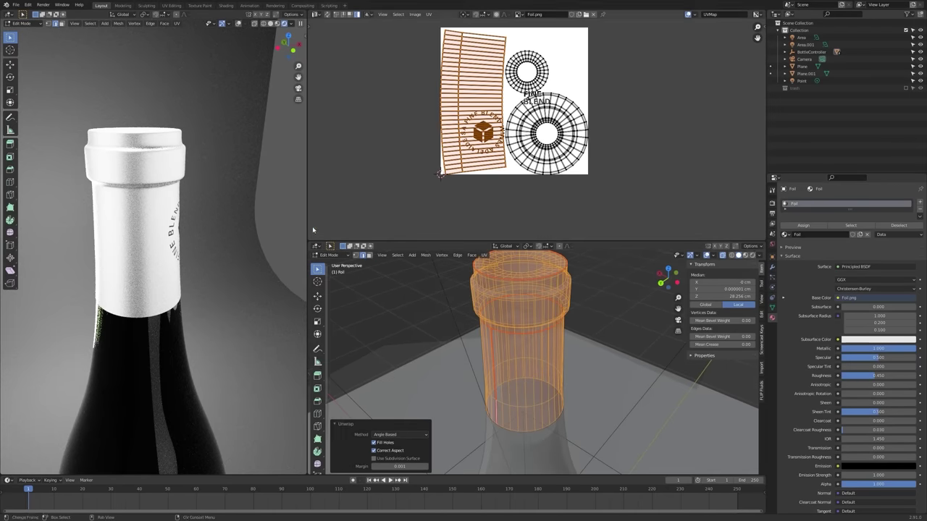
- Move the cap's UV island over Foil.png's round logo and enlarge it until it encloses the circular lettering
{"action": "middle_click_drag", "start_coordinate": [217, 210], "coordinate": [206, 245]}
{"action": "left_click", "coordinate": [535, 74]}
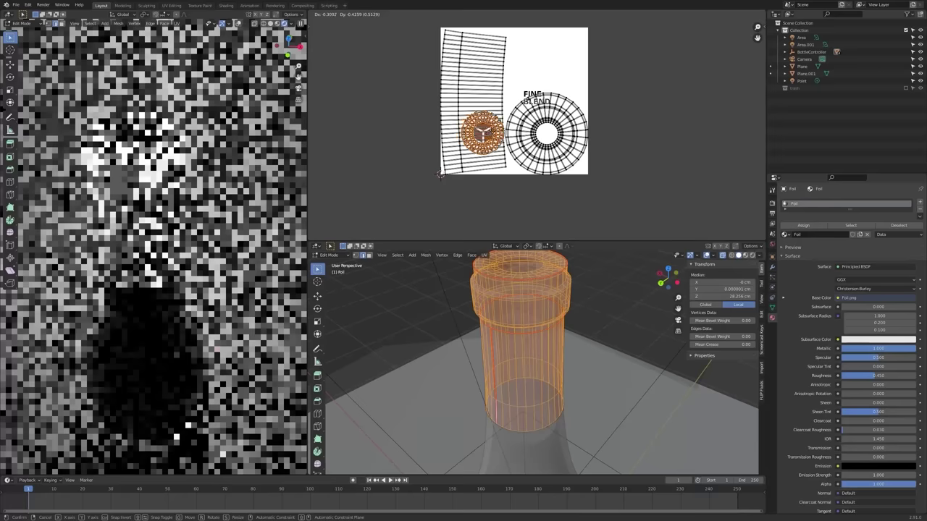
{"action": "left_click", "coordinate": [493, 133]}
{"action": "scroll", "coordinate": [494, 131], "scroll_direction": "up", "scroll_amount": 3}
{"action": "middle_click_drag", "start_coordinate": [494, 131], "coordinate": [506, 131]}
{"action": "key", "text": "s"}
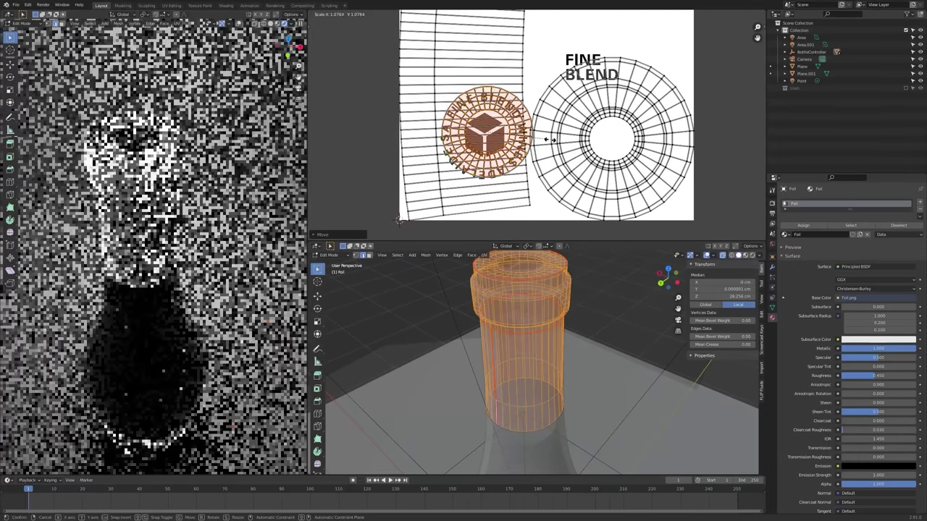
{"action": "key", "text": "Return"}
{"action": "key", "text": "g"}
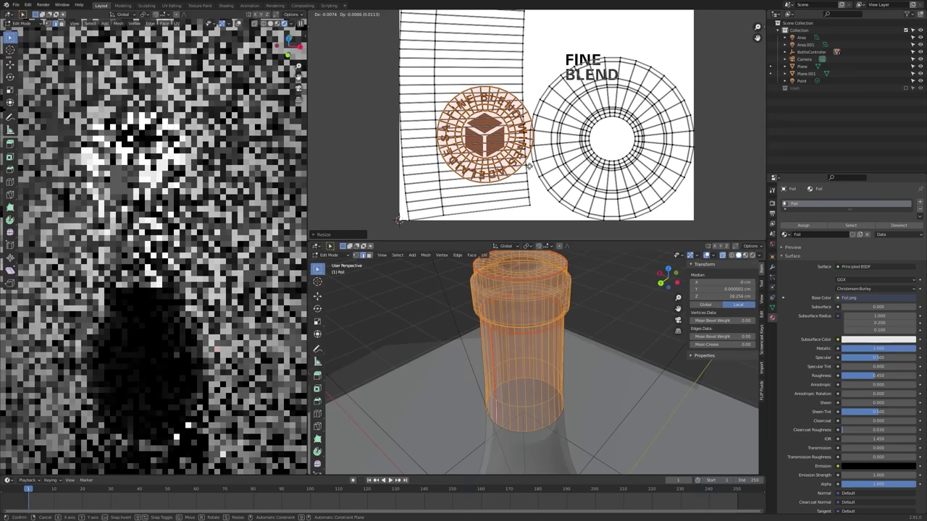
{"action": "key", "text": "Return"}
{"action": "key", "text": "s"}
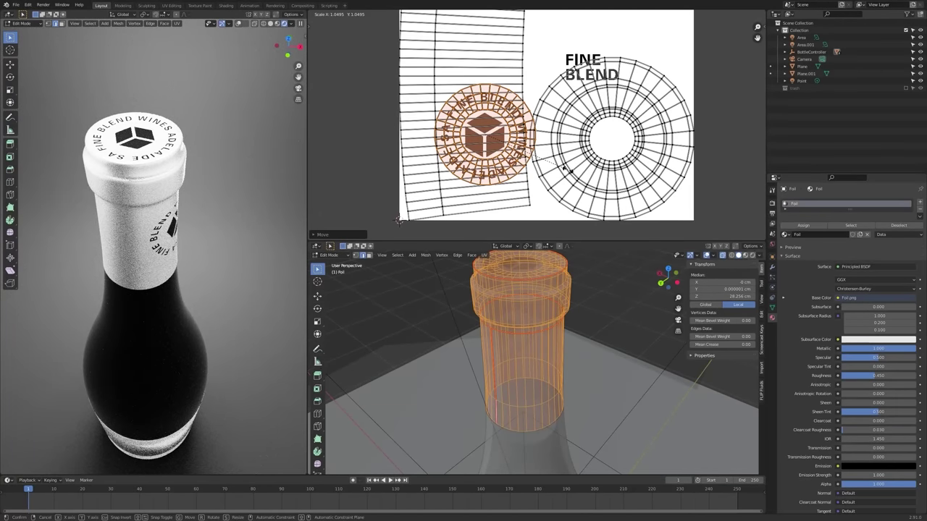
{"action": "key", "text": "Return"}
- Turn off X-ray to check the logo on the cap in Object Mode, and return to editing the foil mesh
{"action": "key", "text": "Tab"}
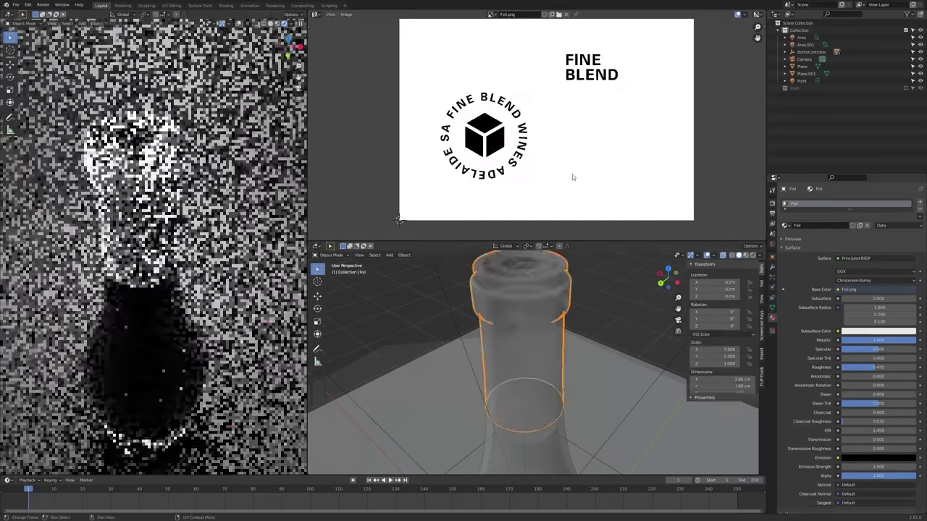
{"action": "key", "text": "alt+z"}
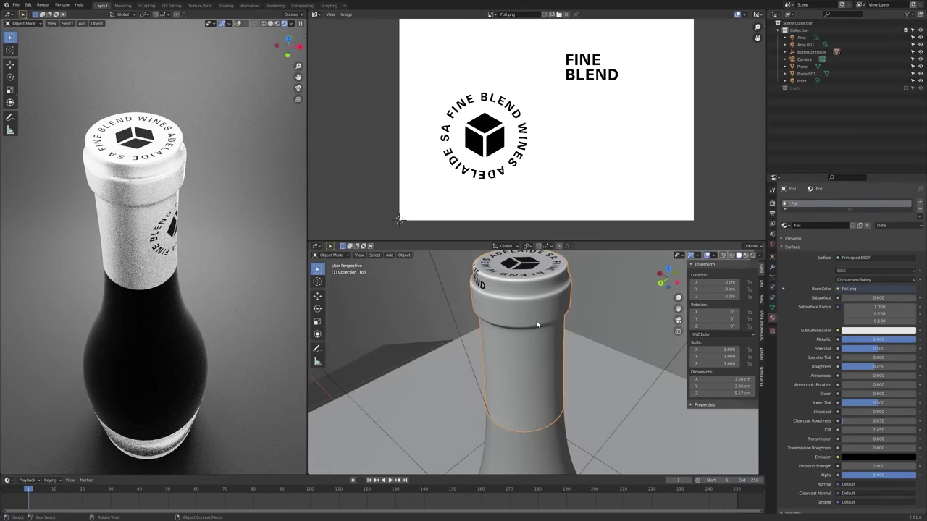
{"action": "key", "text": "Tab"}
- Move the collar's UV island over Foil.png's round logo to test how the lettering falls on the collar
{"action": "scroll", "coordinate": [584, 196], "scroll_direction": "down", "scroll_amount": 3}
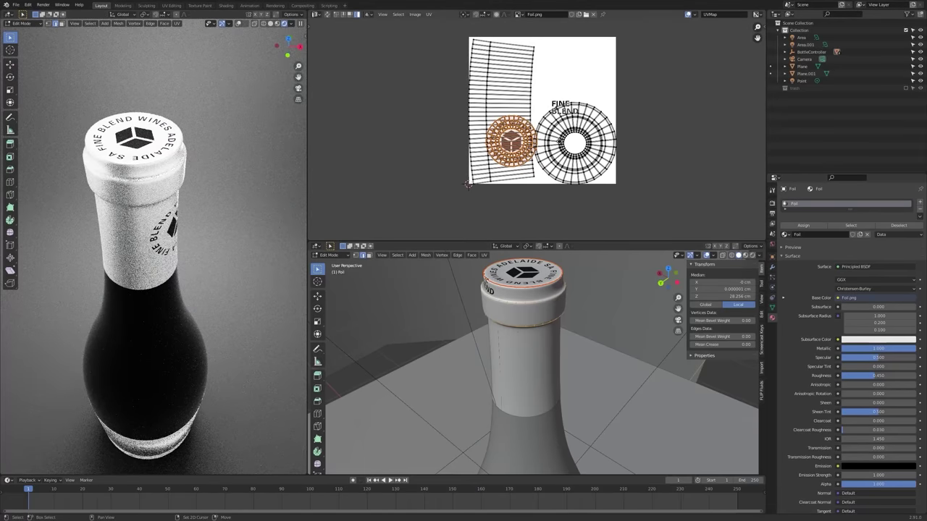
{"action": "left_click", "coordinate": [581, 144]}
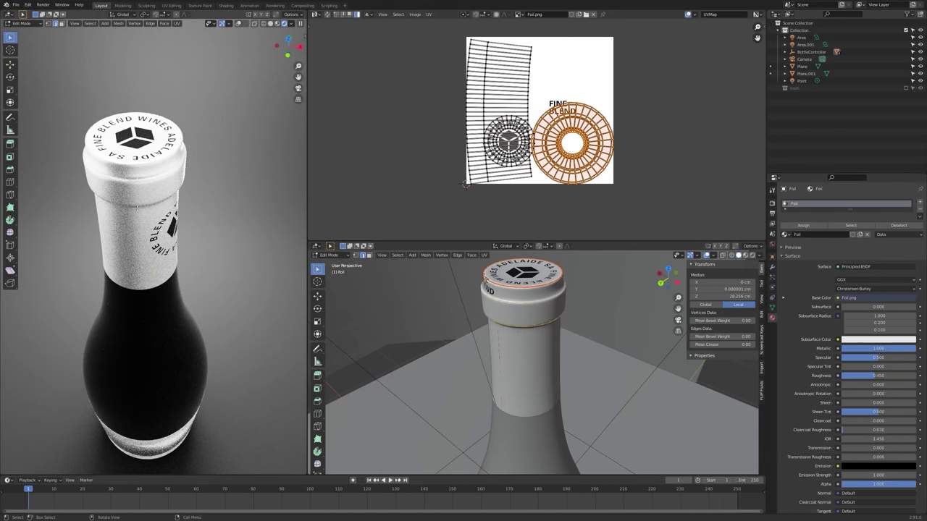
{"action": "middle_click_drag", "start_coordinate": [147, 217], "coordinate": [58, 182]}
{"action": "key", "text": "g"}
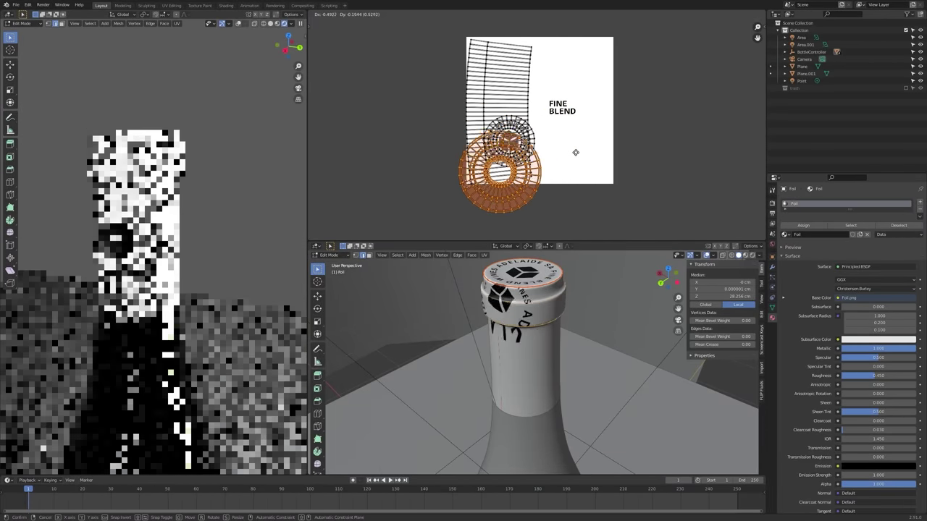
{"action": "left_click", "coordinate": [584, 167]}
- Review the viewport's Texture colour option, the Foil.png node in the Shader Editor and the image in the Image Editor, returning to the UV Editor
{"action": "left_click", "coordinate": [758, 255]}
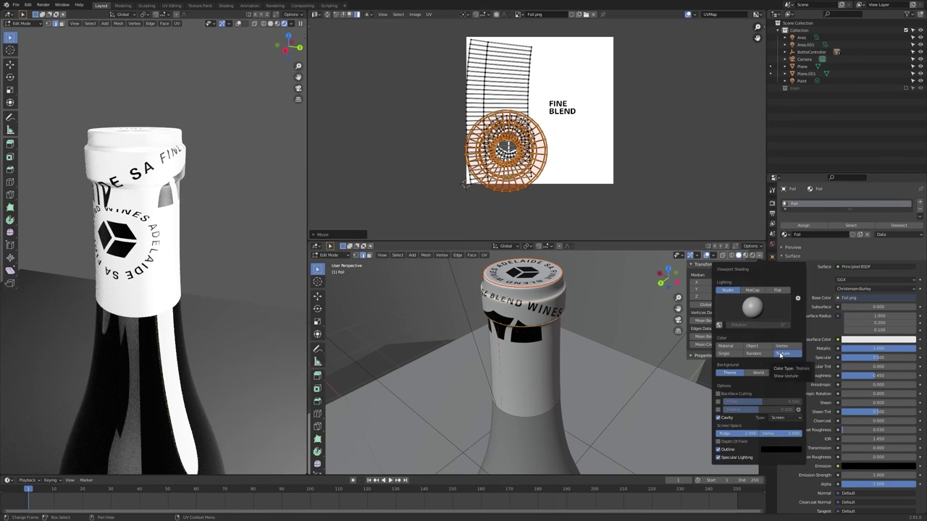
{"action": "left_click", "coordinate": [315, 14]}
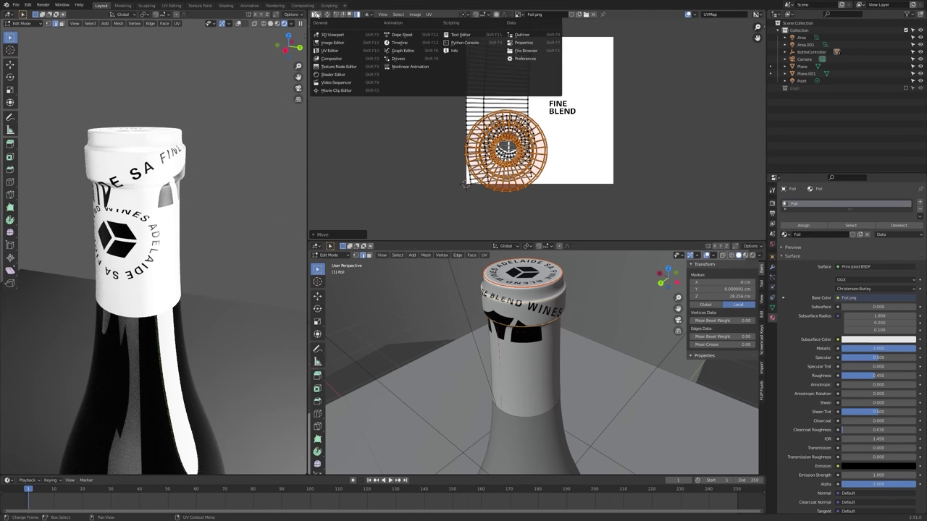
{"action": "left_click", "coordinate": [340, 42]}
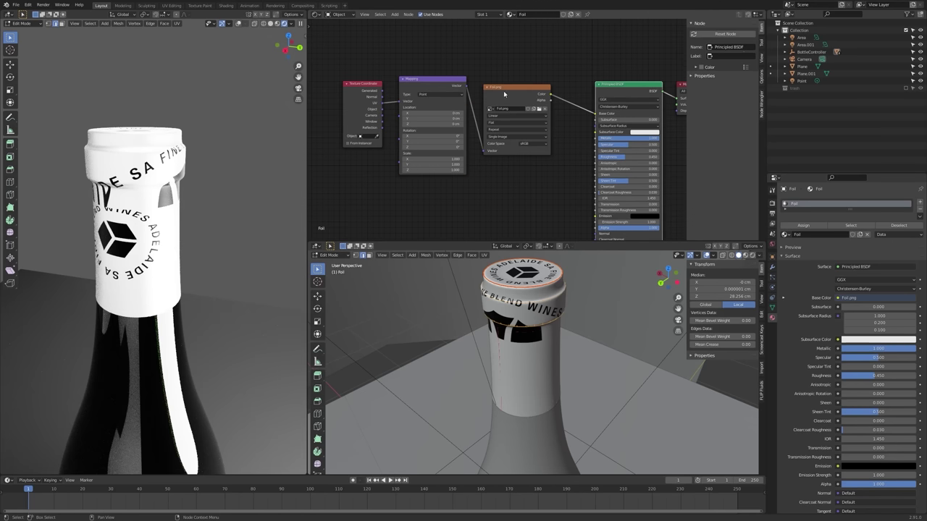
{"action": "left_click", "coordinate": [472, 198]}
{"action": "left_click", "coordinate": [513, 110]}
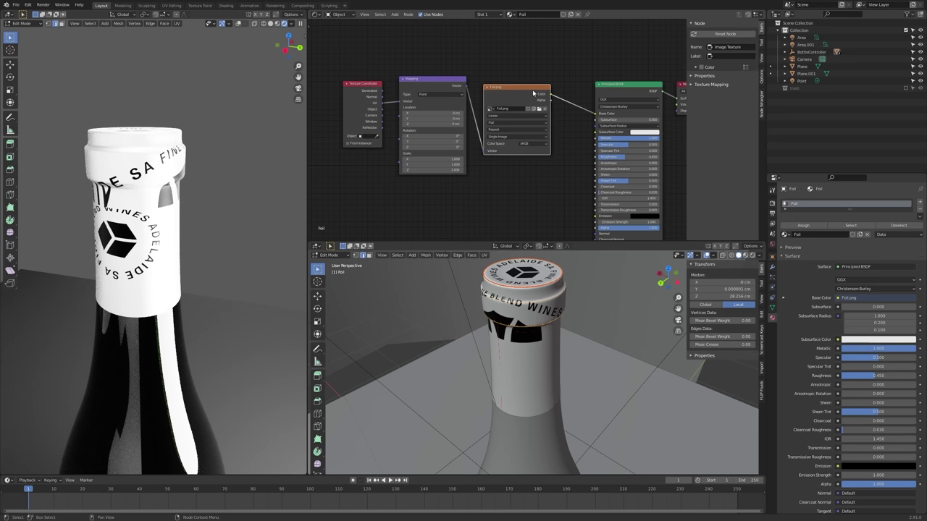
{"action": "left_click", "coordinate": [316, 14]}
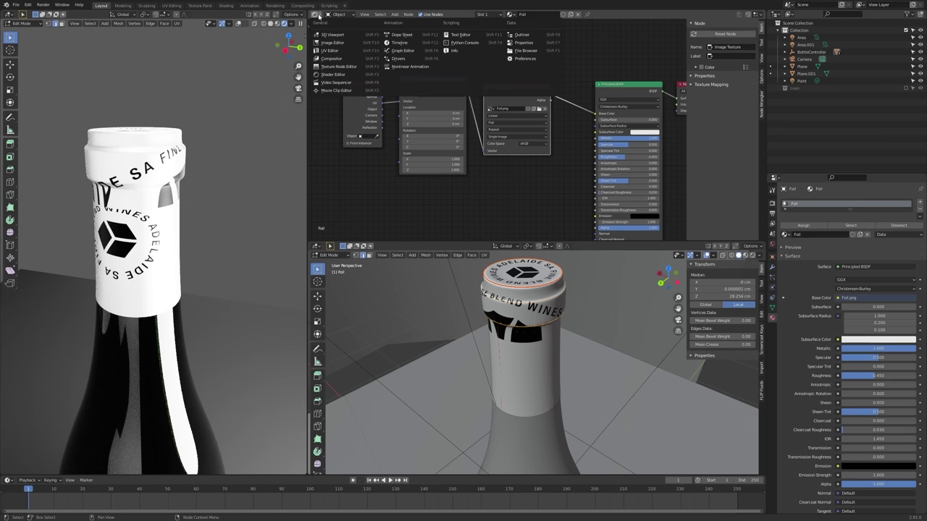
{"action": "left_click", "coordinate": [333, 42]}
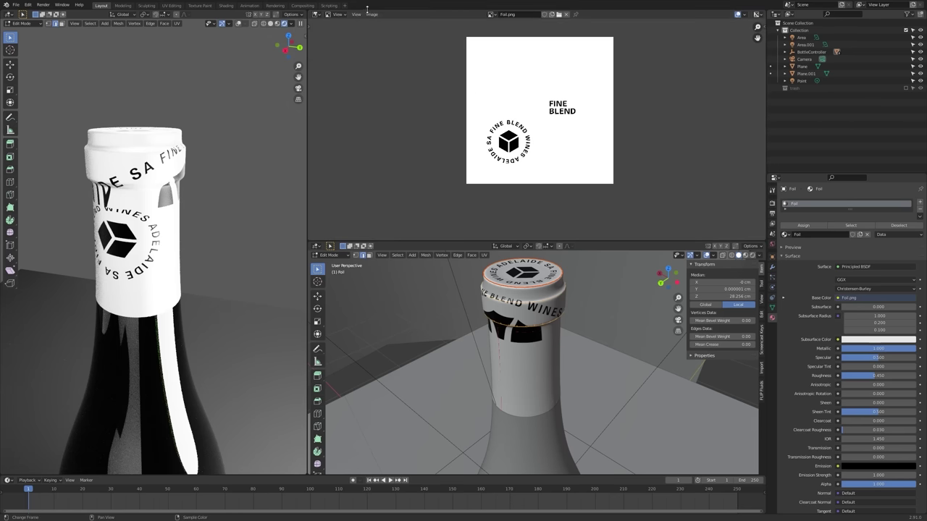
{"action": "left_click", "coordinate": [316, 15]}
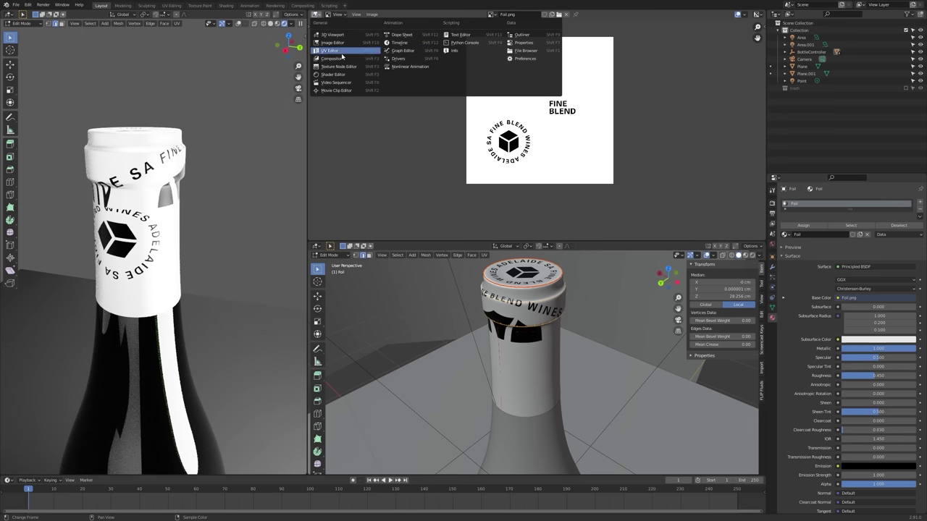
{"action": "left_click", "coordinate": [341, 51]}
- Shrink the collar's UV island and place it on the blank white area below Foil.png's FINE BLEND lettering
{"action": "scroll", "coordinate": [553, 137], "scroll_direction": "up", "scroll_amount": 2}
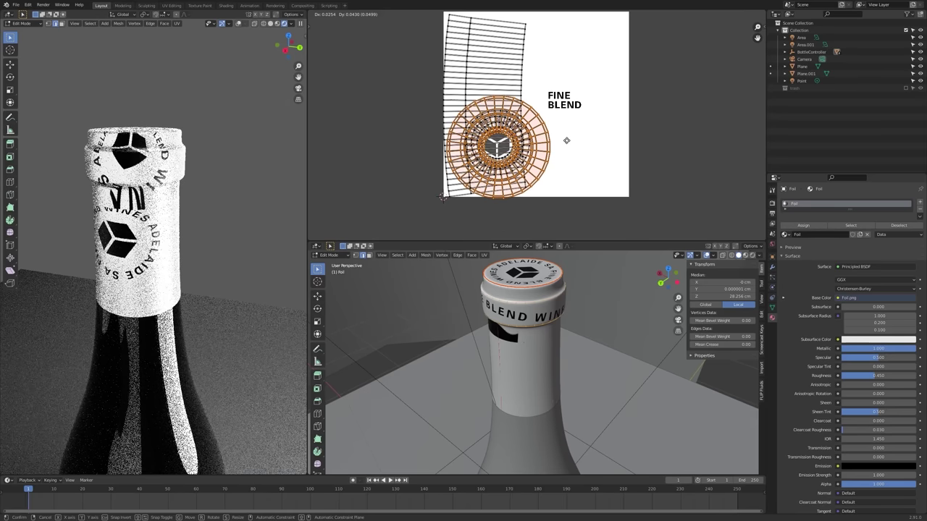
{"action": "left_click", "coordinate": [652, 124]}
{"action": "key", "text": "s"}
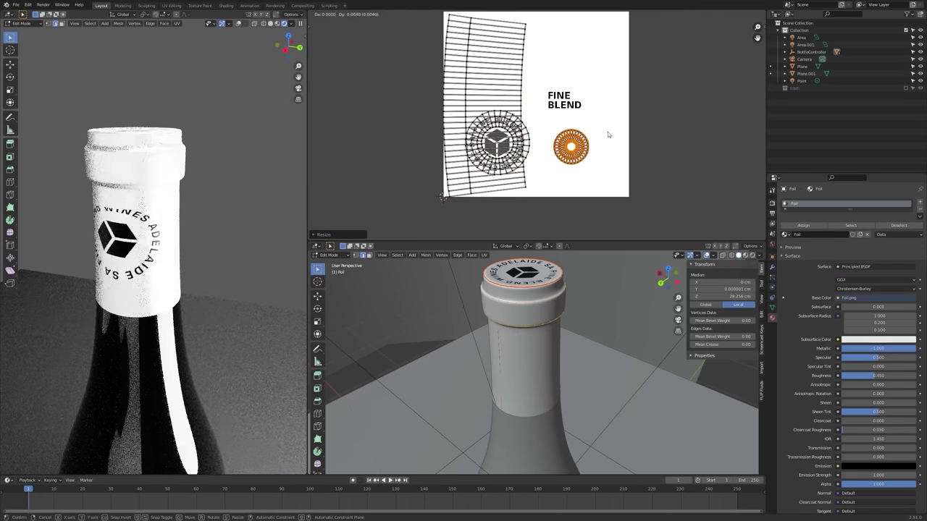
{"action": "left_click", "coordinate": [596, 162]}
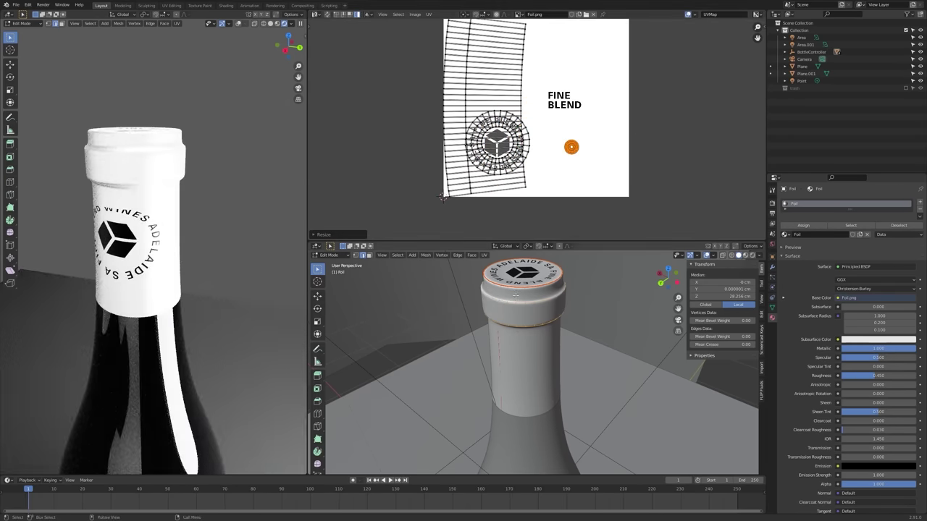
- Move the neck's strip-shaped UV island off the round logo and rotate it to lie horizontally
{"action": "middle_click_drag", "start_coordinate": [134, 238], "coordinate": [154, 238]}
{"action": "left_click", "coordinate": [486, 71]}
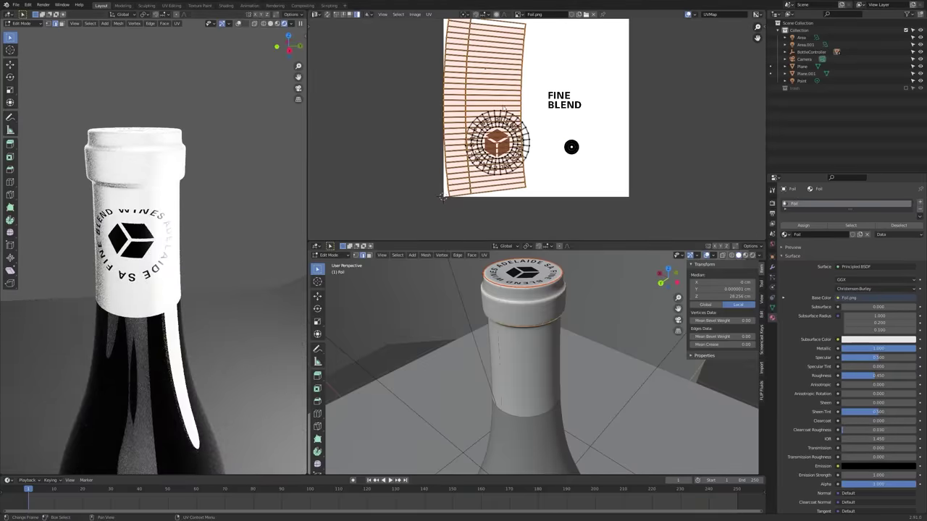
{"action": "key", "text": "g"}
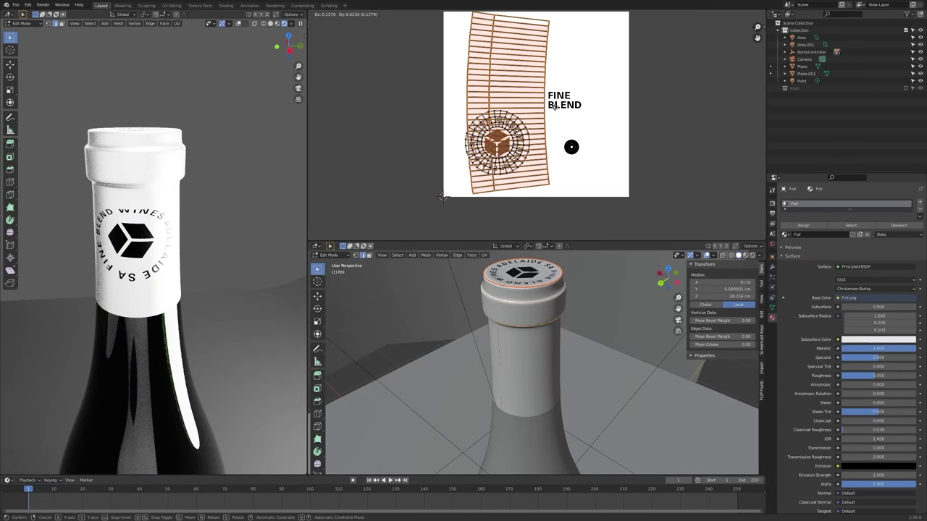
{"action": "left_click", "coordinate": [578, 104]}
{"action": "key", "text": "r"}
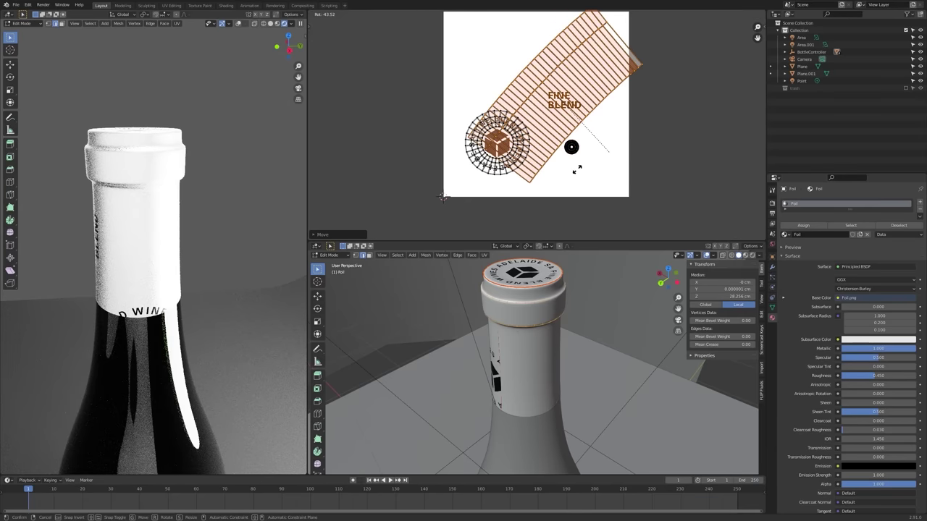
{"action": "left_click", "coordinate": [558, 178]}
- Shrink the neck's UV island and position it over Foil.png's FINE BLEND lettering
{"action": "key", "text": "g"}
{"action": "left_click", "coordinate": [602, 170]}
{"action": "key", "text": "s"}
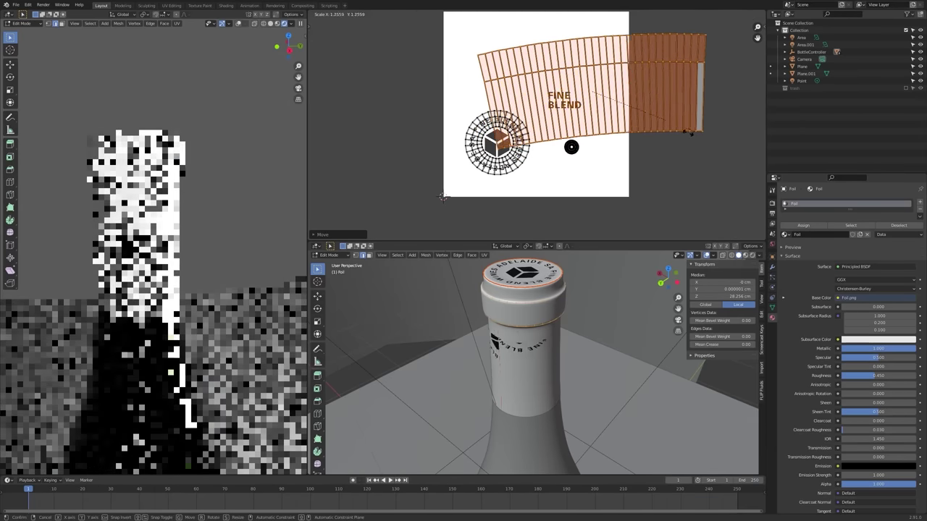
{"action": "left_click", "coordinate": [632, 133]}
{"action": "key", "text": "g"}
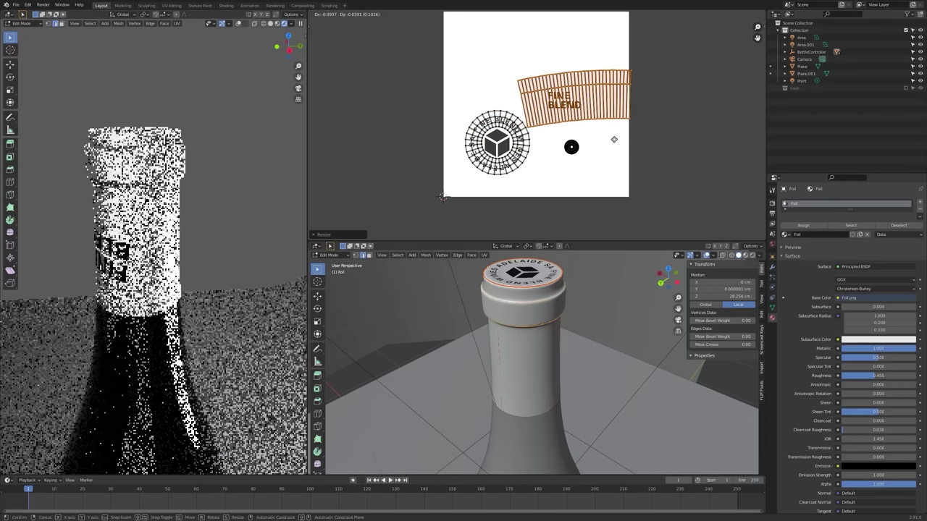
{"action": "left_click", "coordinate": [612, 140]}
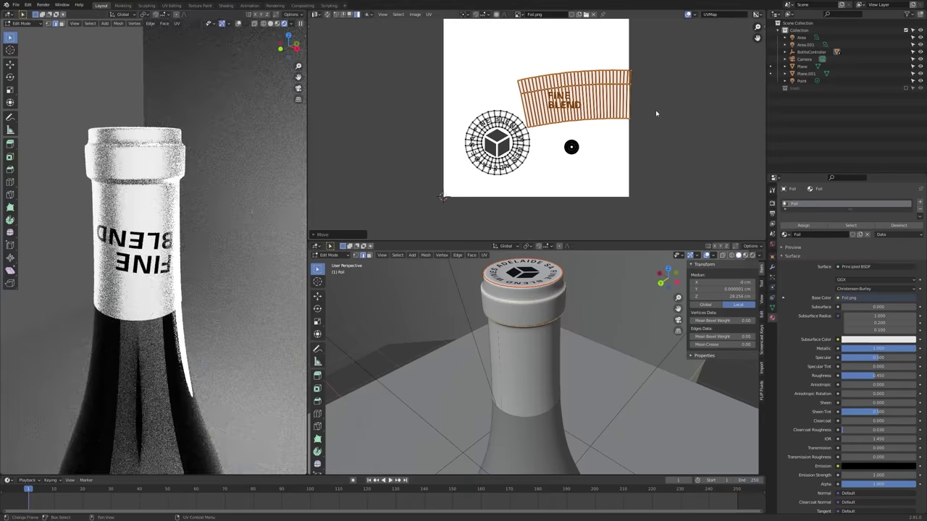
- Rotate the neck's UV island so FINE BLEND reads upright and level around the bottle's neck
{"action": "key", "text": "r"}
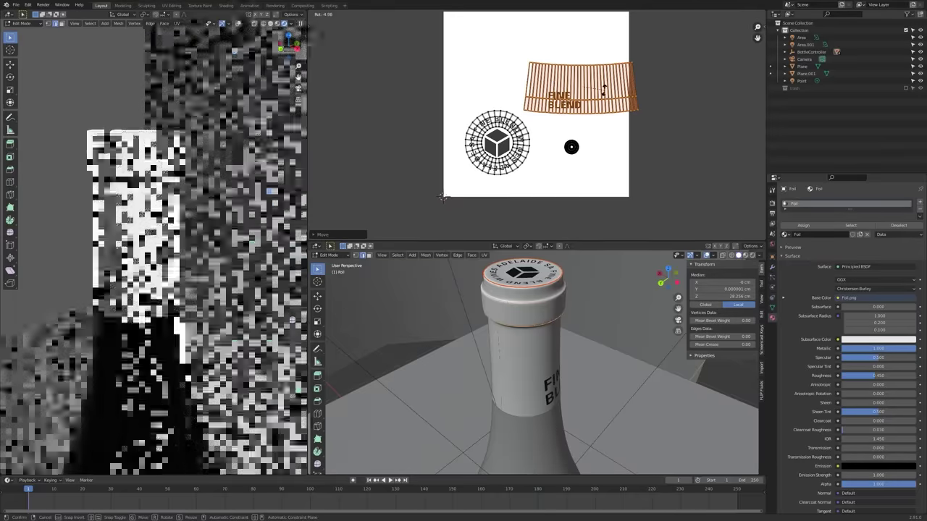
{"action": "left_click", "coordinate": [604, 88]}
{"action": "middle_click_drag", "start_coordinate": [579, 307], "coordinate": [474, 270]}
{"action": "middle_click_drag", "start_coordinate": [487, 308], "coordinate": [529, 293]}
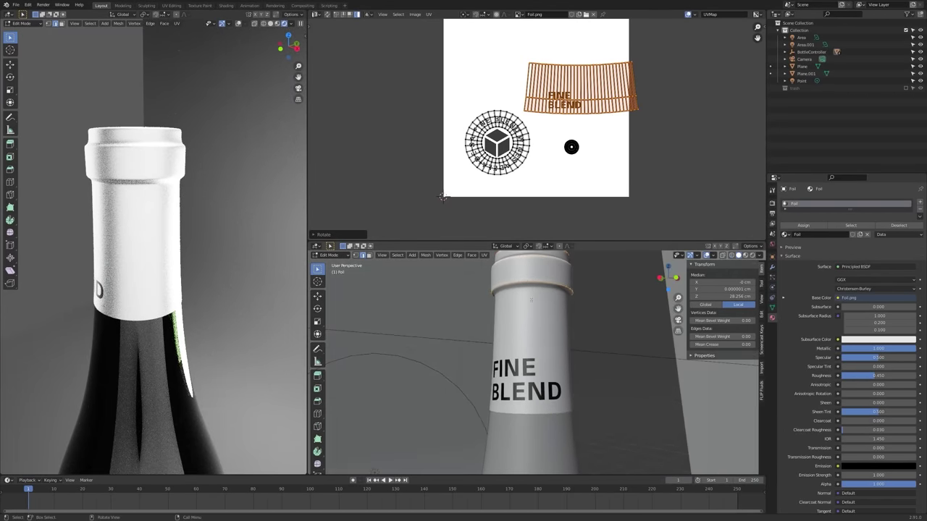
{"action": "key", "text": "r"}
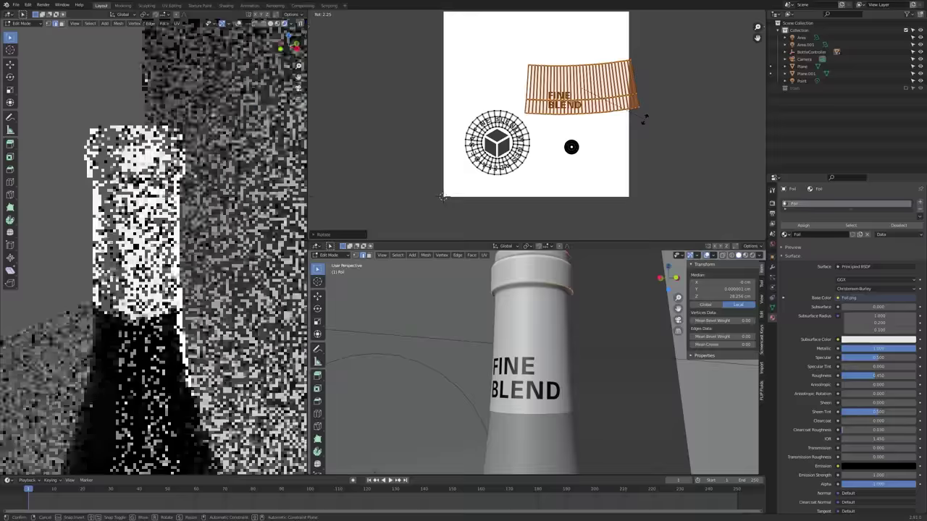
{"action": "left_click", "coordinate": [646, 118]}
{"action": "middle_click_drag", "start_coordinate": [594, 308], "coordinate": [637, 308]}
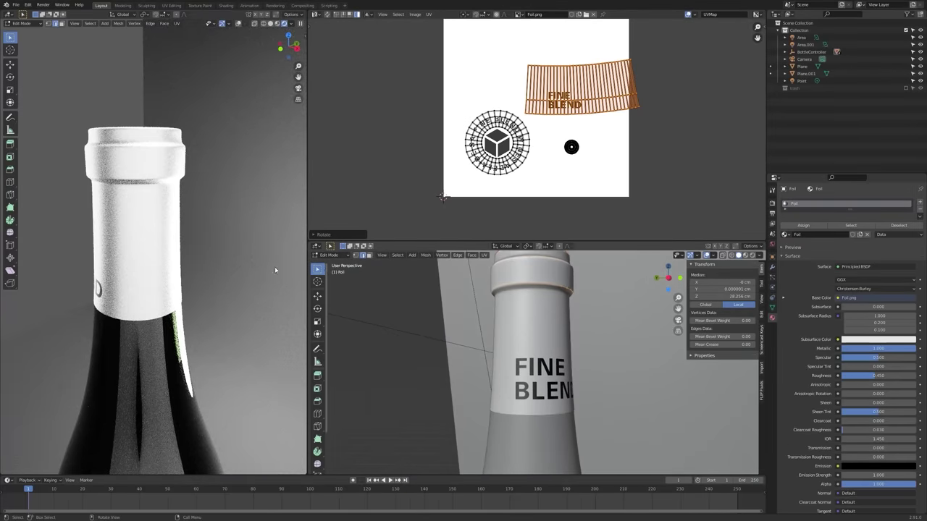
- Select the foil's neck faces and unwrap them with Follow Active Quads, using Length Average as the edge length mode
{"action": "scroll", "coordinate": [186, 256], "scroll_direction": "down", "scroll_amount": 3}
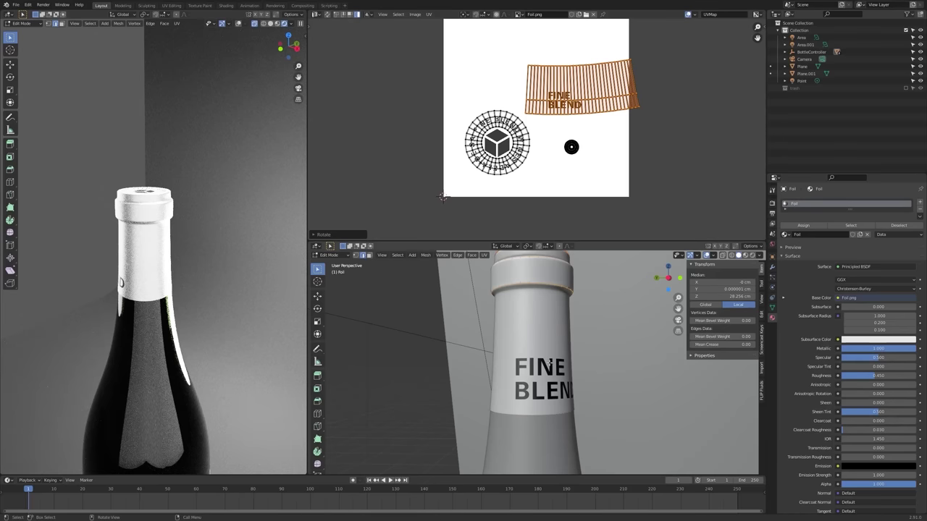
{"action": "key", "text": "alt+z"}
{"action": "middle_click_drag", "start_coordinate": [549, 360], "coordinate": [515, 375]}
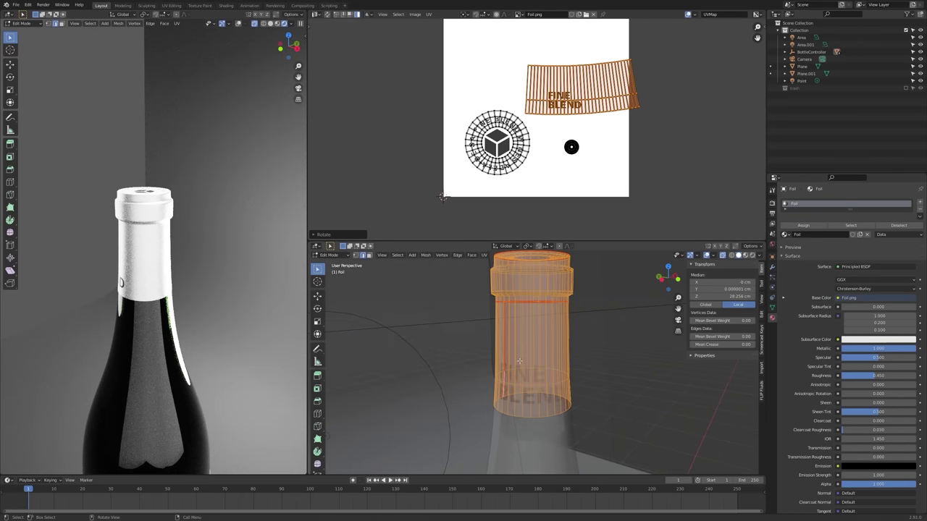
{"action": "left_click", "coordinate": [535, 408], "text": "alt"}
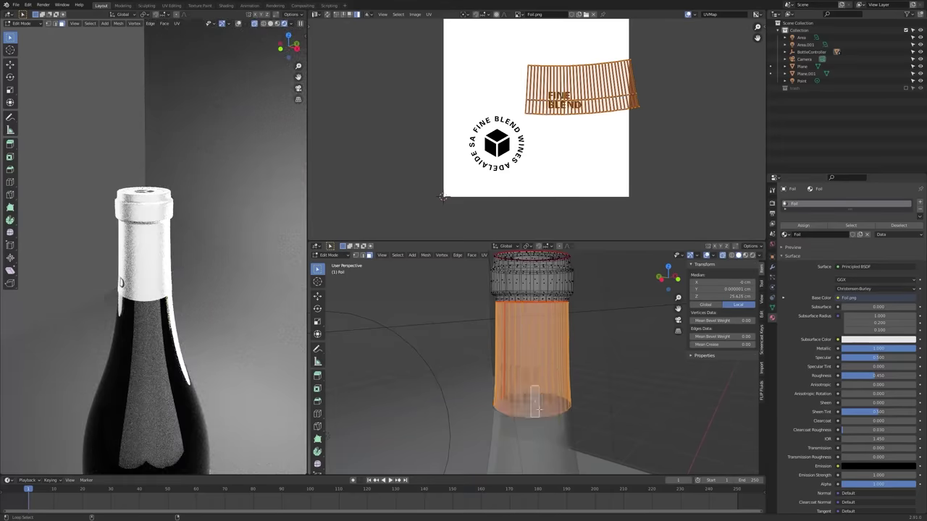
{"action": "middle_click_drag", "start_coordinate": [539, 410], "coordinate": [552, 435]}
{"action": "key", "text": "alt+z"}
{"action": "key", "text": "alt+z"}
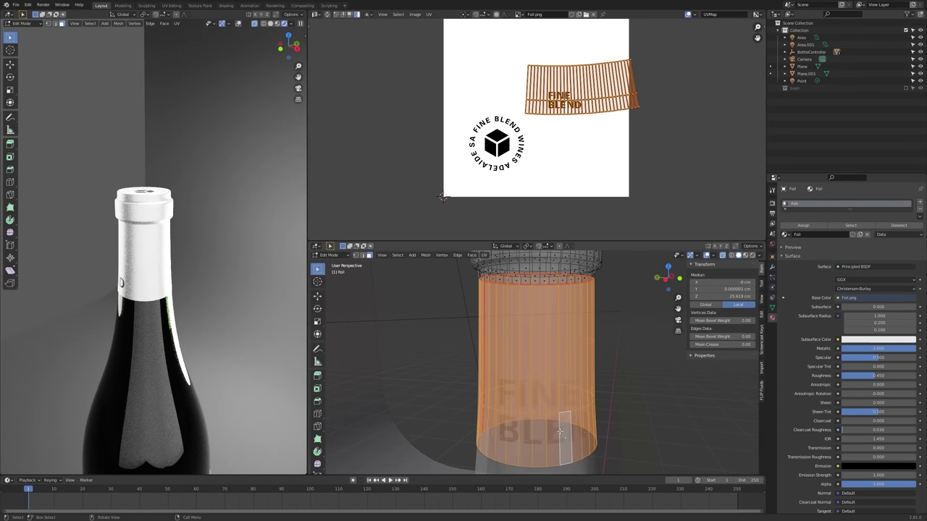
{"action": "key", "text": "u"}
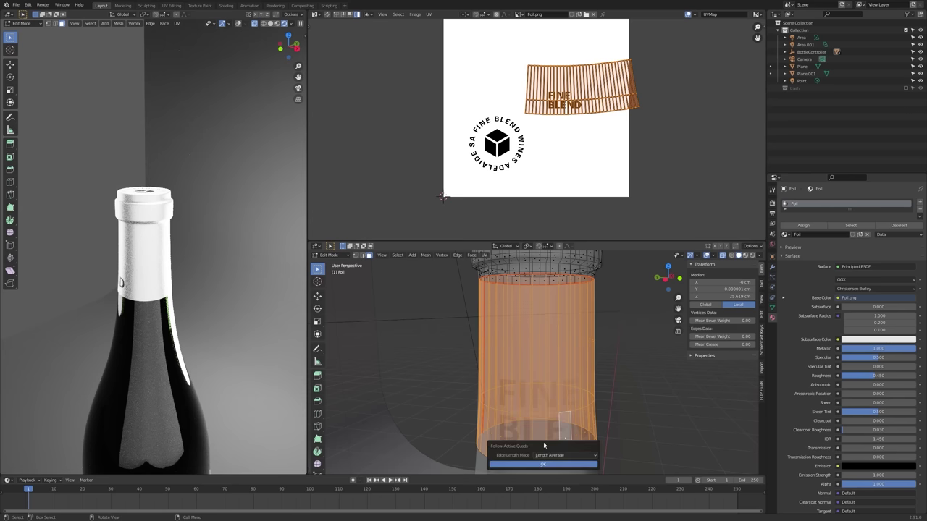
{"action": "left_click", "coordinate": [543, 464]}
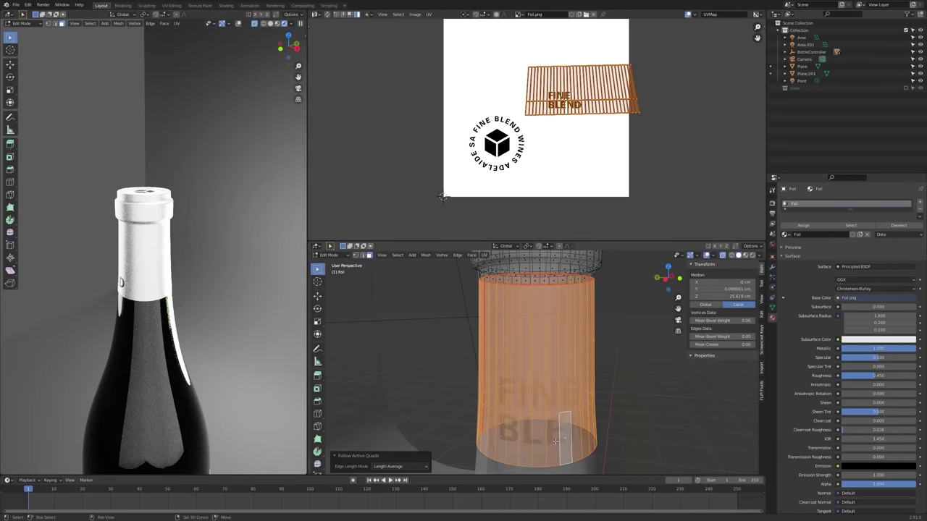
- Rotate the straightened neck UV island level and reposition it over Foil.png's FINE BLEND lettering
{"action": "left_click", "coordinate": [552, 443]}
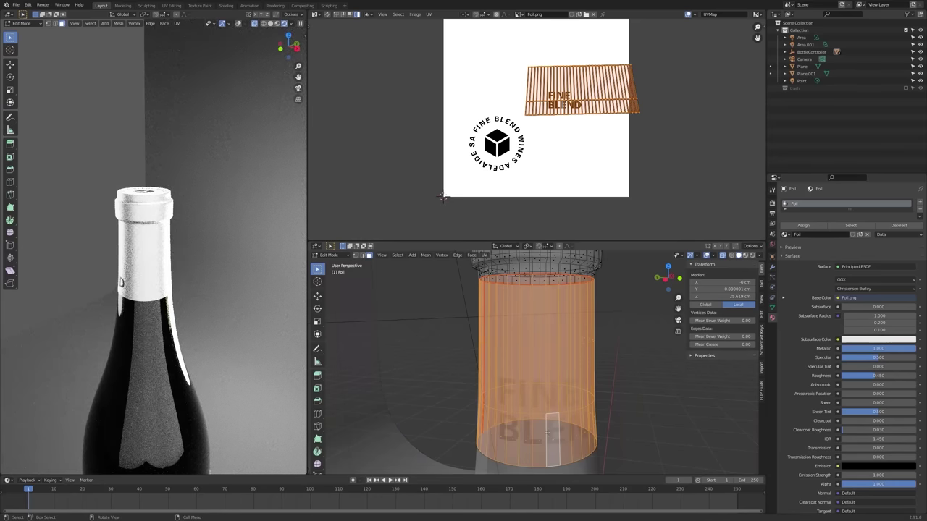
{"action": "scroll", "coordinate": [584, 98], "scroll_direction": "up", "scroll_amount": 2}
{"action": "key", "text": "r"}
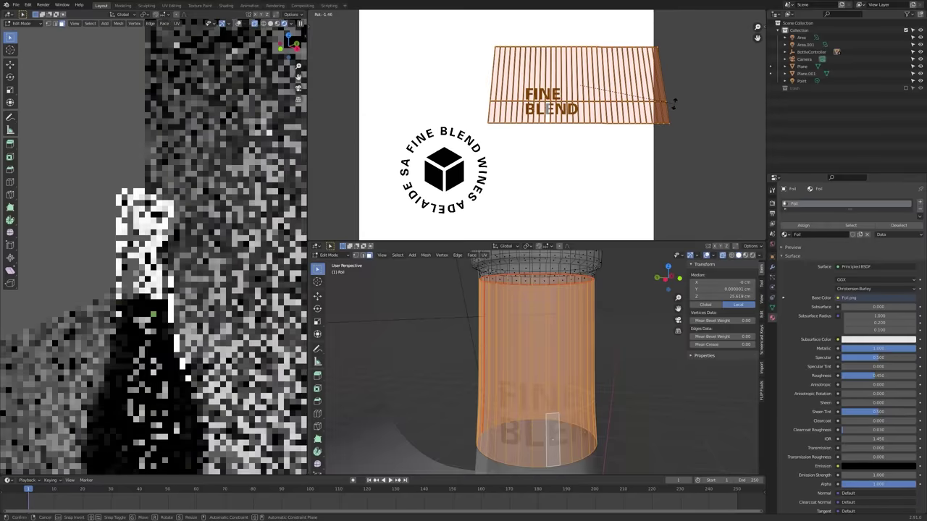
{"action": "left_click", "coordinate": [674, 105]}
{"action": "key", "text": "g"}
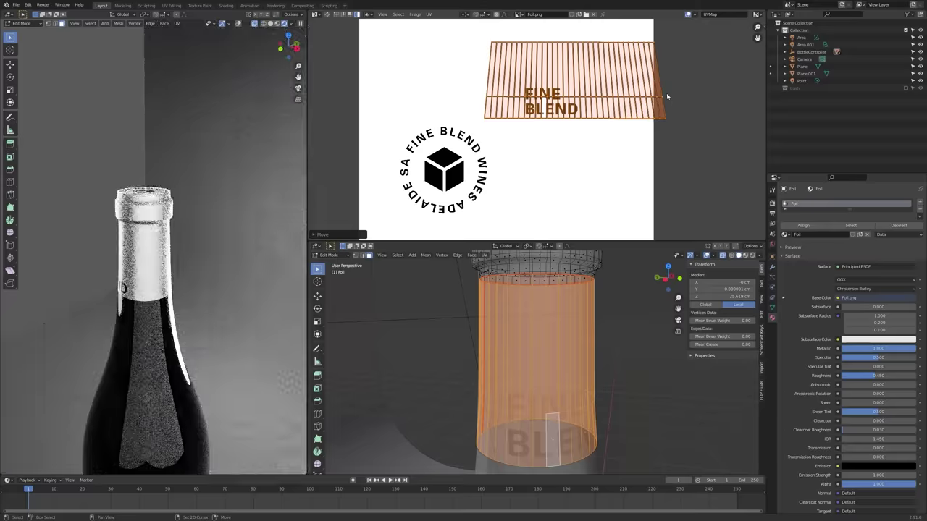
{"action": "left_click", "coordinate": [650, 122]}
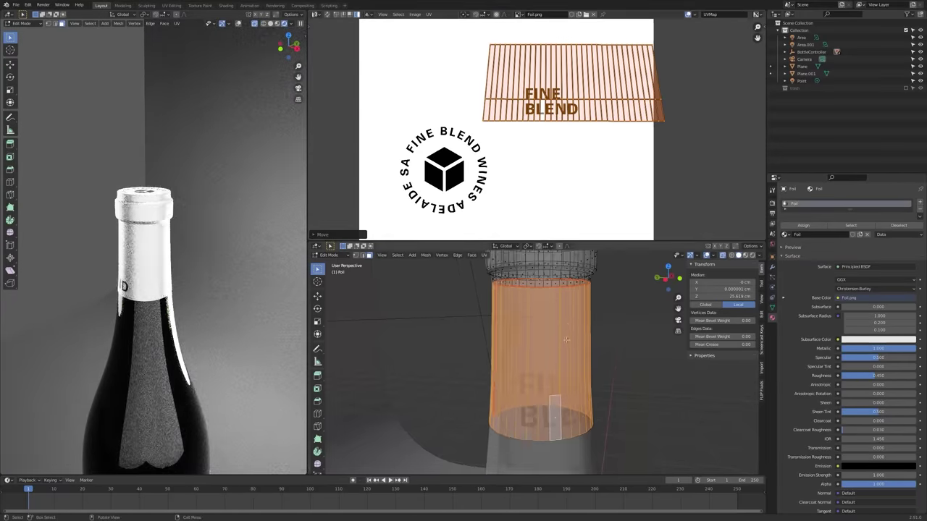
- Compare the lettering with the camera view and shift the neck's UV island horizontally so FINE BLEND faces the camera
{"action": "key", "text": "Tab"}
{"action": "scroll", "coordinate": [541, 340], "scroll_direction": "down", "scroll_amount": 8}
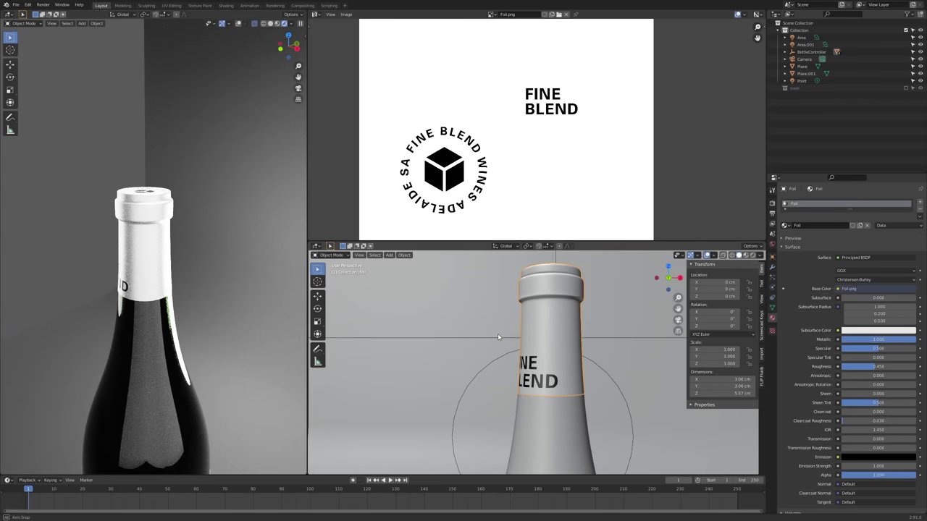
{"action": "scroll", "coordinate": [536, 338], "scroll_direction": "down", "scroll_amount": 2}
{"action": "middle_click_drag", "start_coordinate": [536, 337], "coordinate": [507, 365]}
{"action": "key", "text": "KP_0"}
{"action": "scroll", "coordinate": [506, 365], "scroll_direction": "up", "scroll_amount": 5}
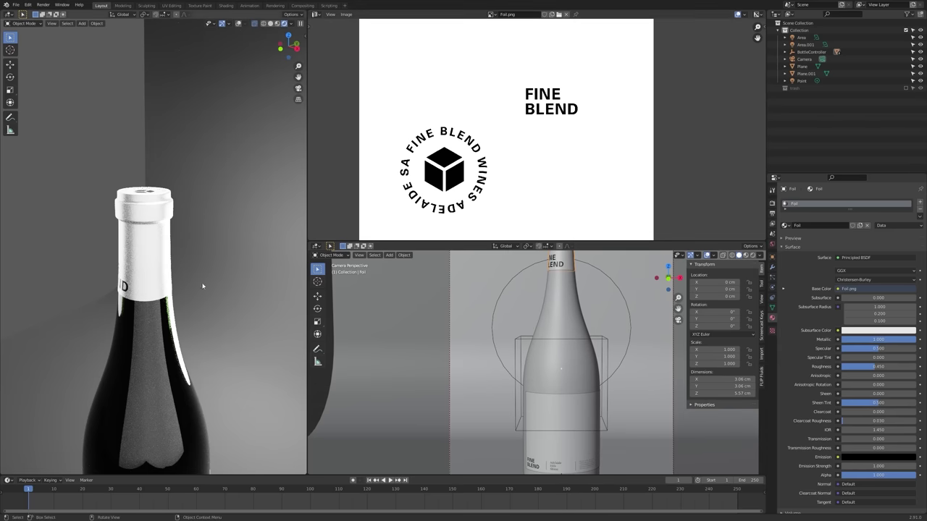
{"action": "key", "text": "Tab"}
{"action": "key", "text": "g"}
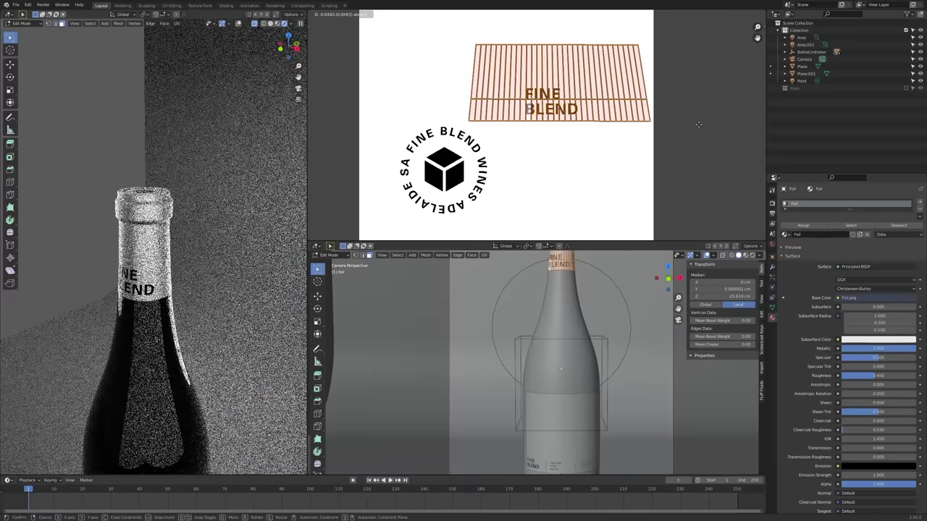
{"action": "left_click", "coordinate": [700, 125]}
{"action": "key", "text": "Tab"}
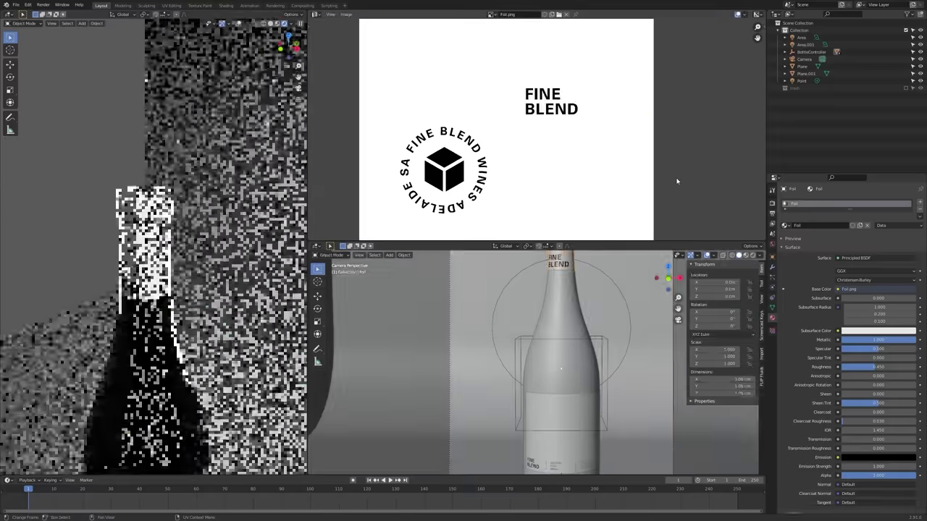
{"action": "scroll", "coordinate": [569, 329], "scroll_direction": "down", "scroll_amount": 2}
{"action": "key", "text": "r"}
{"action": "key", "text": "z"}
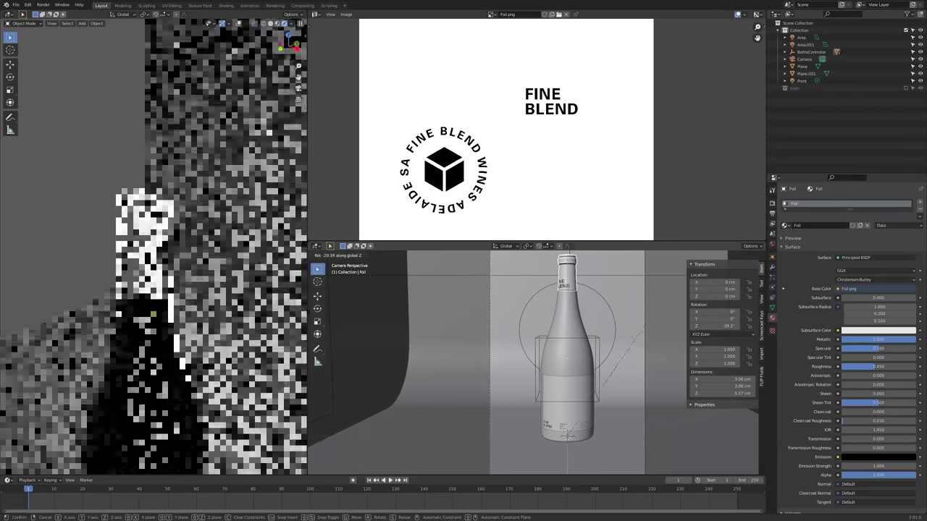
{"action": "key", "text": "Escape"}
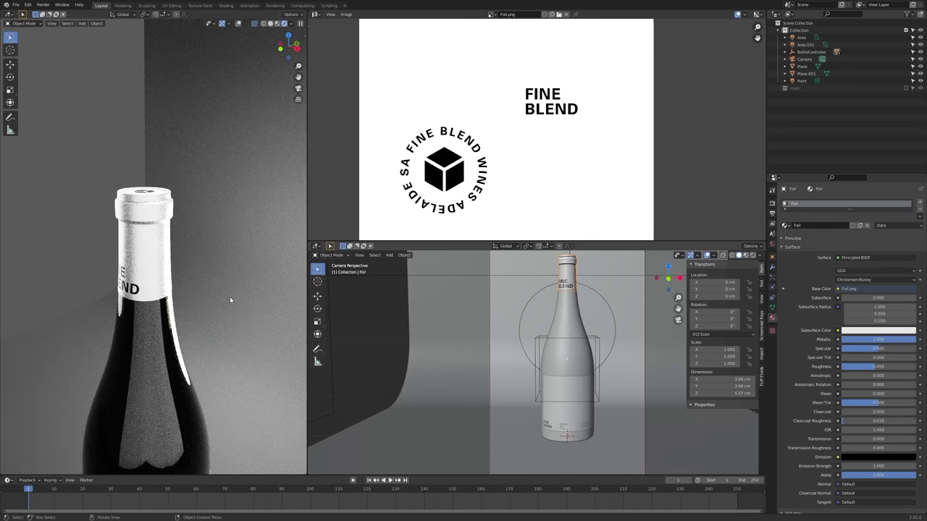
- Frame the whole bottle through the camera in the rendered viewport to check the neck lettering
{"action": "left_click", "coordinate": [220, 298]}
{"action": "scroll", "coordinate": [182, 283], "scroll_direction": "down", "scroll_amount": 5}
{"action": "middle_click_drag", "start_coordinate": [183, 283], "coordinate": [209, 267]}
{"action": "key", "text": "KP_0"}
{"action": "scroll", "coordinate": [98, 242], "scroll_direction": "down", "scroll_amount": 2}
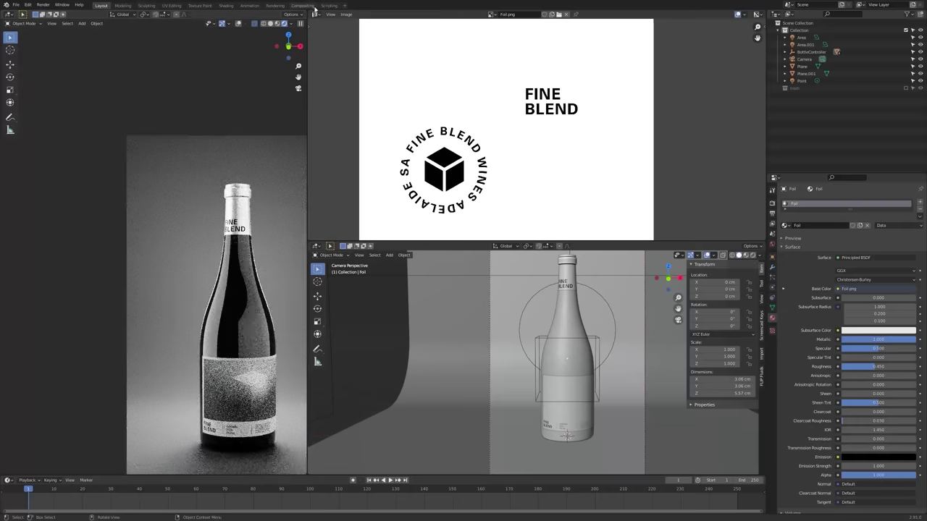
- In the Shader Editor, disconnect Foil.png from the Principled BSDF's Base Color and copy the orange-red colour
{"action": "left_click", "coordinate": [316, 15]}
{"action": "left_click", "coordinate": [333, 75]}
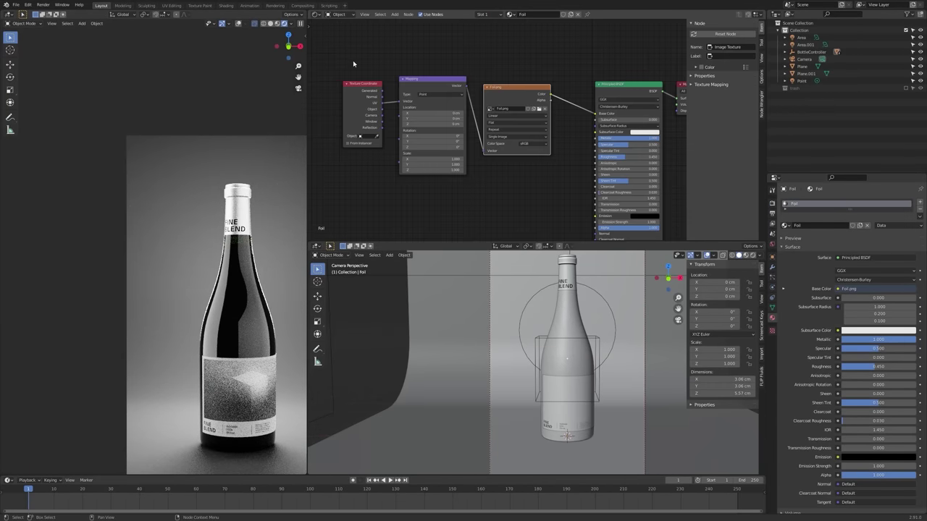
{"action": "scroll", "coordinate": [446, 80], "scroll_direction": "down", "scroll_amount": 1}
{"action": "left_click", "coordinate": [522, 86]}
{"action": "middle_click_drag", "start_coordinate": [526, 89], "coordinate": [519, 84]}
{"action": "scroll", "coordinate": [539, 86], "scroll_direction": "up", "scroll_amount": 3}
{"action": "scroll", "coordinate": [547, 88], "scroll_direction": "up", "scroll_amount": 1}
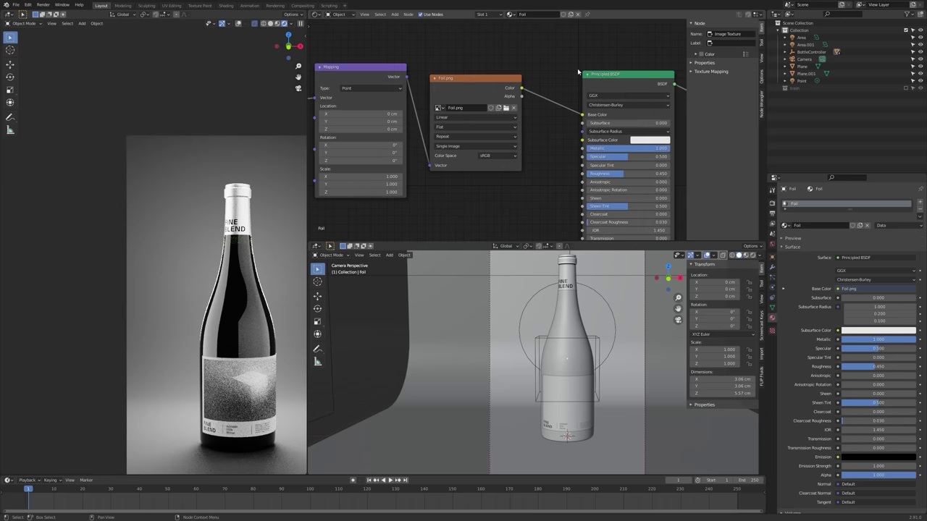
{"action": "left_click_drag", "start_coordinate": [558, 116], "coordinate": [624, 119]}
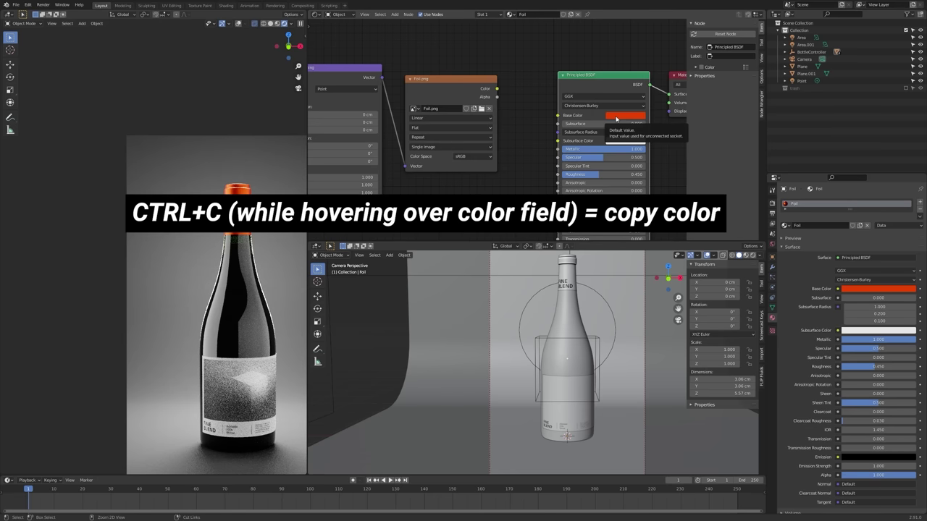
{"action": "left_click", "coordinate": [531, 123]}
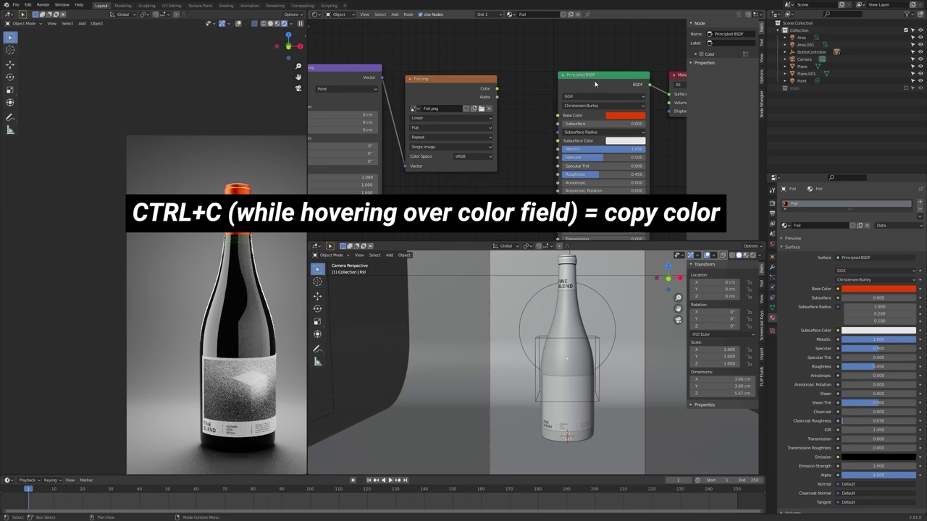
- Add a ColorRamp node below the Foil.png image texture node
{"action": "scroll", "coordinate": [463, 94], "scroll_direction": "down", "scroll_amount": 2}
{"action": "left_click", "coordinate": [467, 90]}
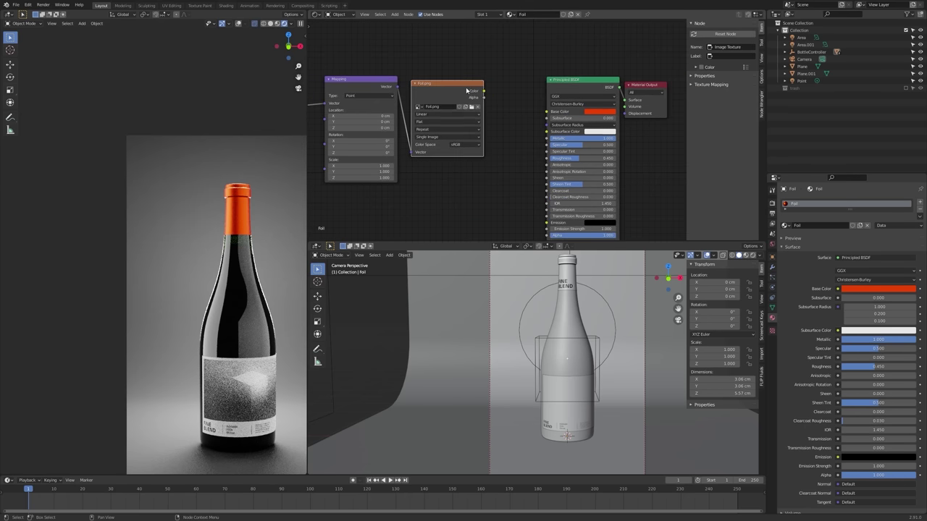
{"action": "key", "text": "shift+a"}
{"action": "mouse_move", "coordinate": [447, 135]}
{"action": "left_click", "coordinate": [487, 150]}
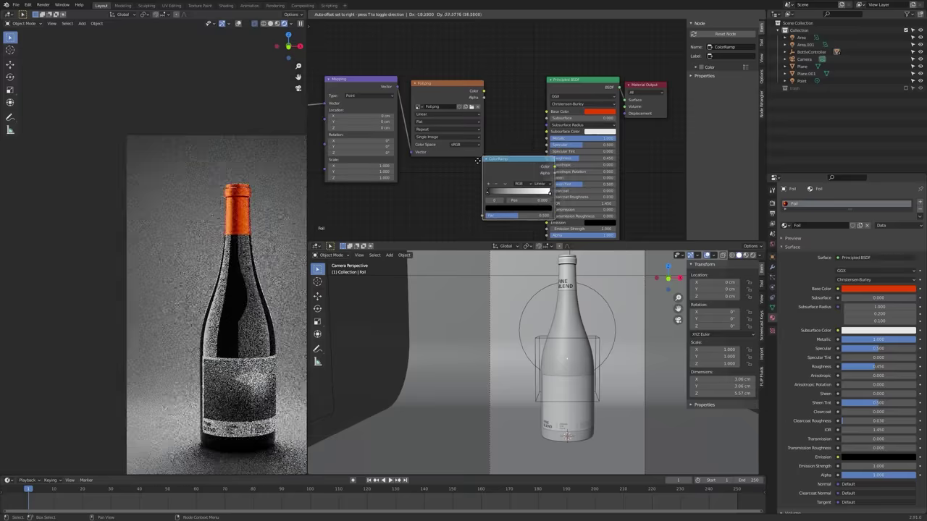
{"action": "left_click", "coordinate": [439, 184]}
- Paste the copied orange-red onto the ColorRamp's white stop at position 1.000
{"action": "middle_click_drag", "start_coordinate": [469, 189], "coordinate": [467, 140]}
{"action": "scroll", "coordinate": [467, 140], "scroll_direction": "up", "scroll_amount": 2}
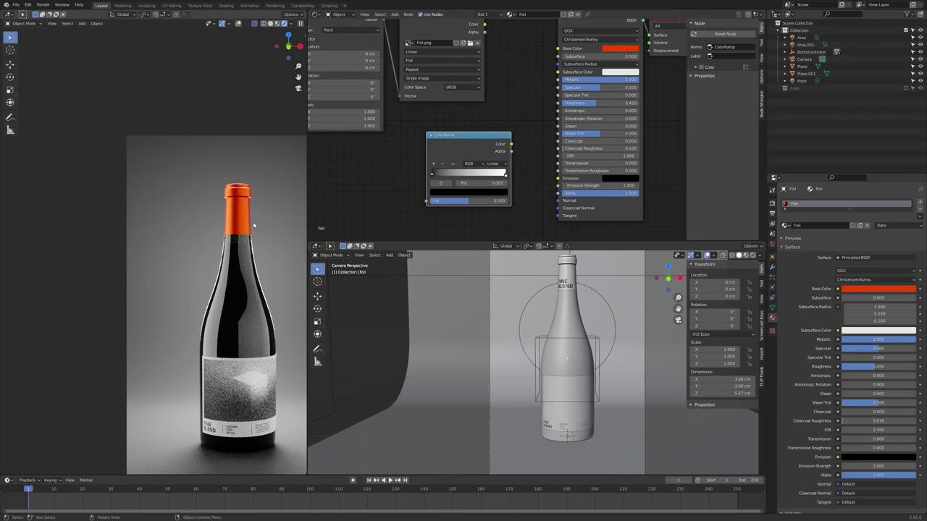
{"action": "left_click", "coordinate": [505, 174]}
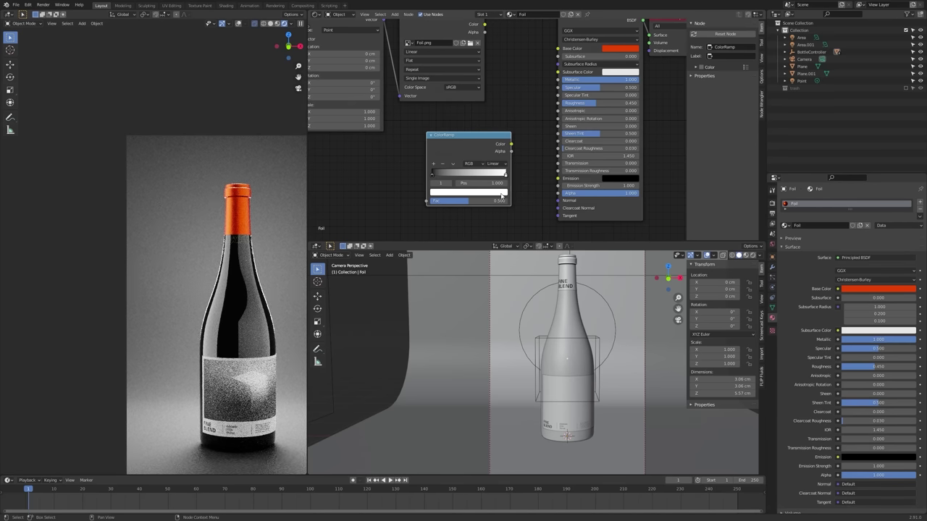
{"action": "key", "text": "ctrl+v"}
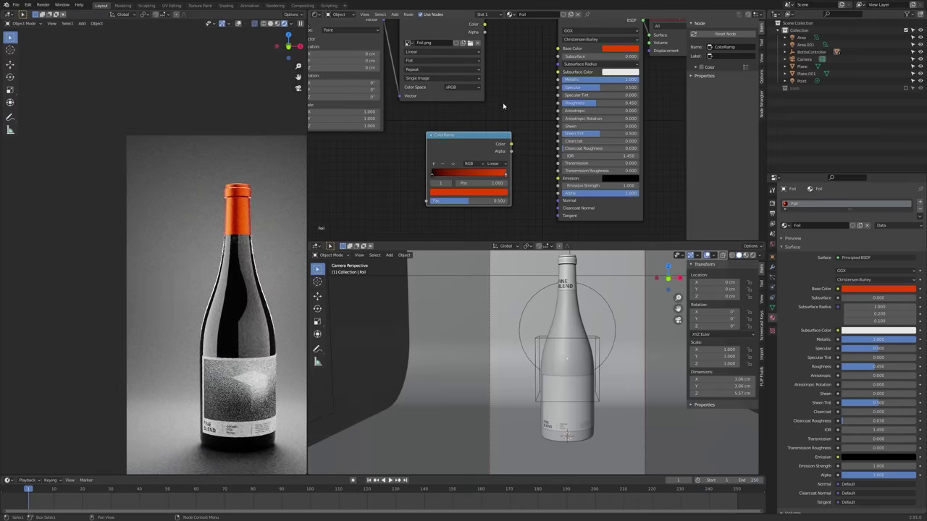
- Move the Material Output and Principled BSDF nodes farther from the Foil.png node to make room between them
{"action": "scroll", "coordinate": [503, 106], "scroll_direction": "down", "scroll_amount": 3}
{"action": "left_click_drag", "start_coordinate": [585, 87], "coordinate": [636, 92]}
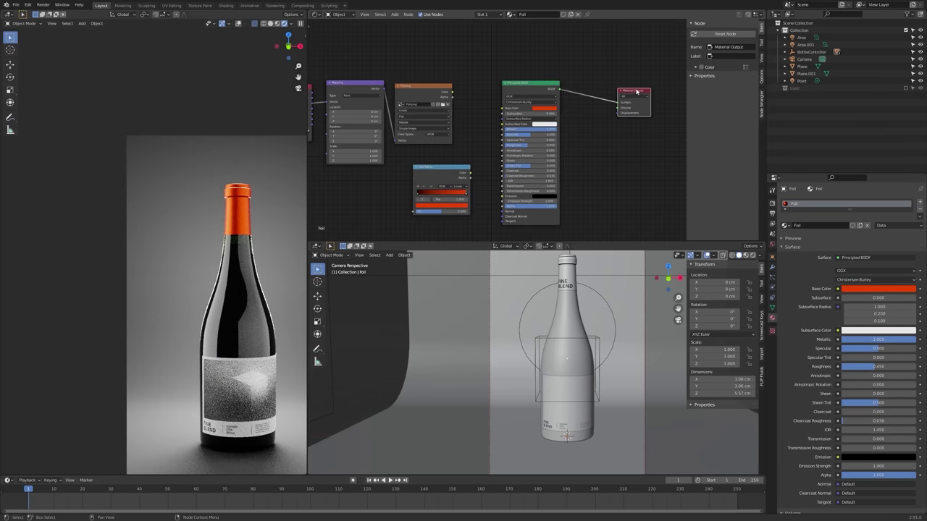
{"action": "left_click_drag", "start_coordinate": [542, 92], "coordinate": [567, 86]}
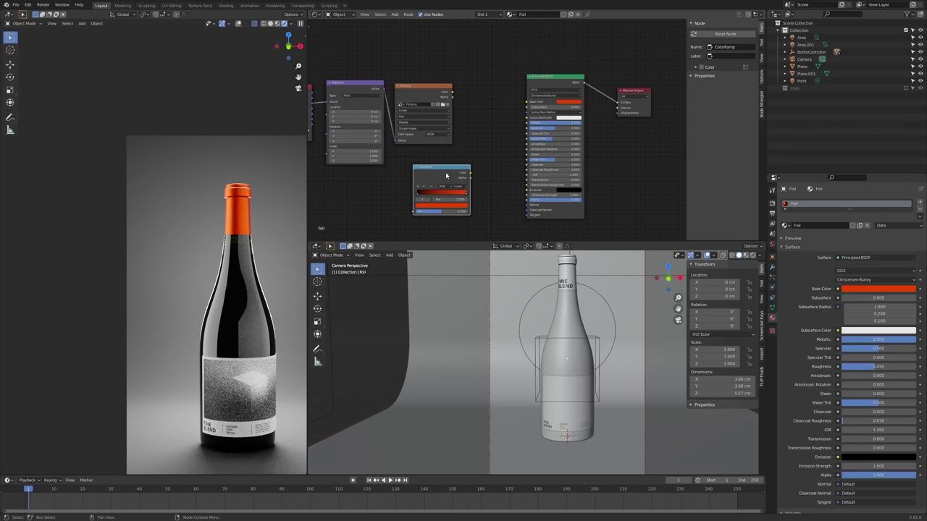
- Place the ColorRamp node between the Foil.png and Principled BSDF nodes, leaving space on both sides
{"action": "left_click_drag", "start_coordinate": [445, 175], "coordinate": [492, 93]}
{"action": "scroll", "coordinate": [469, 94], "scroll_direction": "up", "scroll_amount": 1}
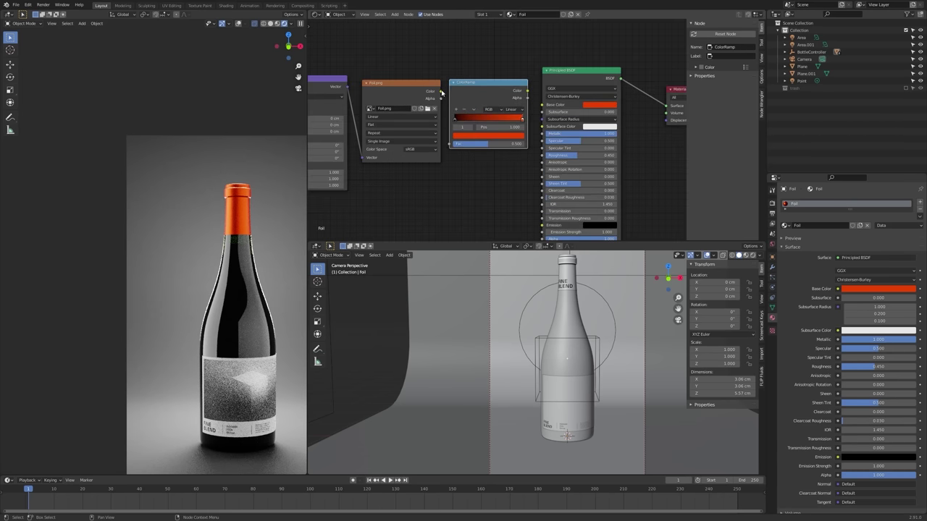
{"action": "left_click", "coordinate": [442, 93]}
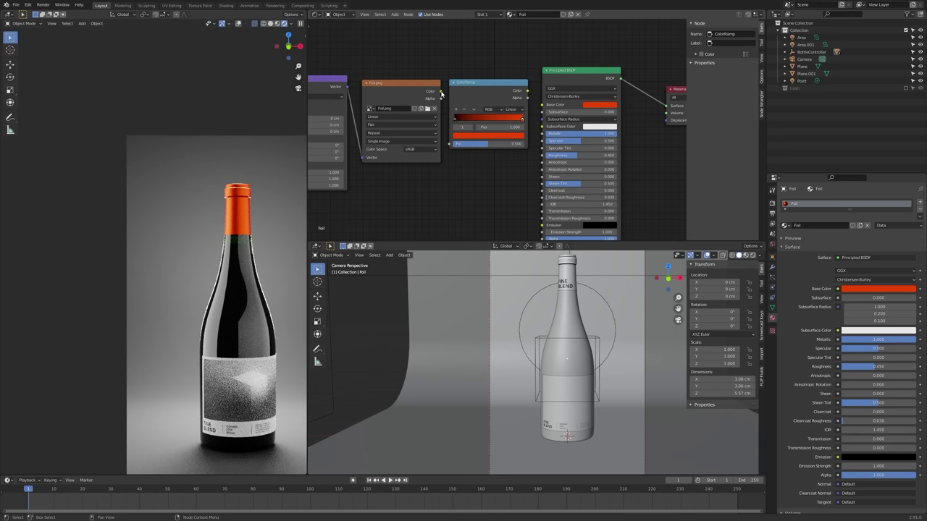
{"action": "scroll", "coordinate": [427, 79], "scroll_direction": "up", "scroll_amount": 1}
{"action": "left_click_drag", "start_coordinate": [395, 90], "coordinate": [385, 88]}
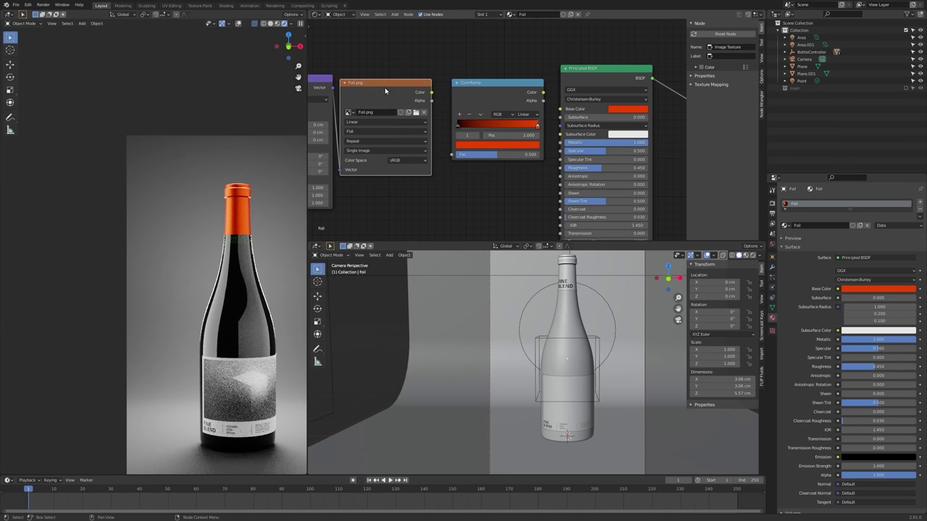
{"action": "left_click", "coordinate": [413, 64]}
{"action": "scroll", "coordinate": [415, 65], "scroll_direction": "down", "scroll_amount": 1}
{"action": "middle_click_drag", "start_coordinate": [420, 69], "coordinate": [466, 70]}
{"action": "left_click_drag", "start_coordinate": [548, 84], "coordinate": [549, 79]}
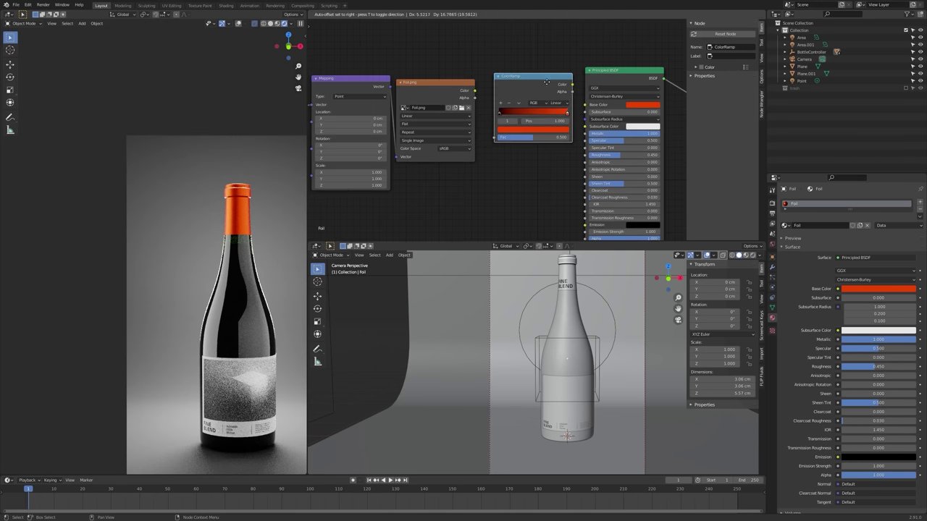
{"action": "scroll", "coordinate": [512, 90], "scroll_direction": "up", "scroll_amount": 1}
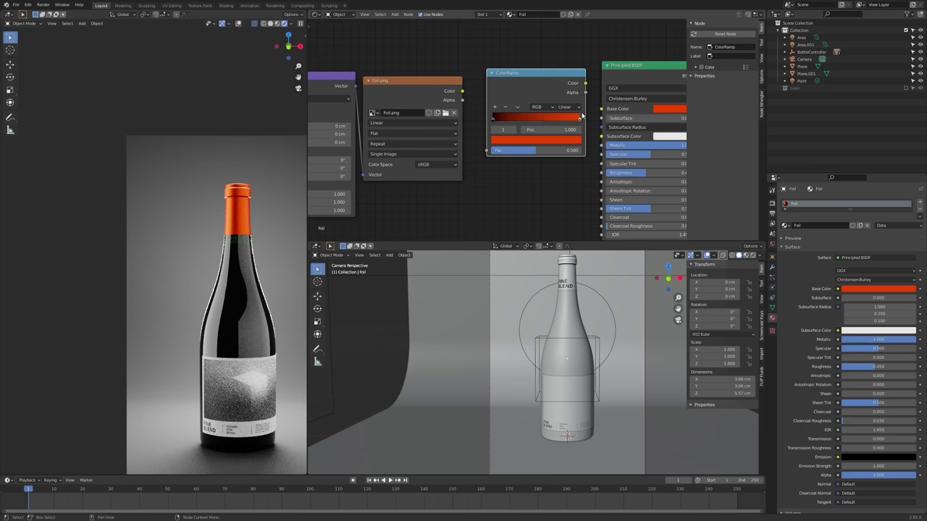
- Connect Foil.png's Color output to the ColorRamp's Fac, and the ColorRamp's Color to the Principled BSDF's Base Color
{"action": "left_click", "coordinate": [464, 98]}
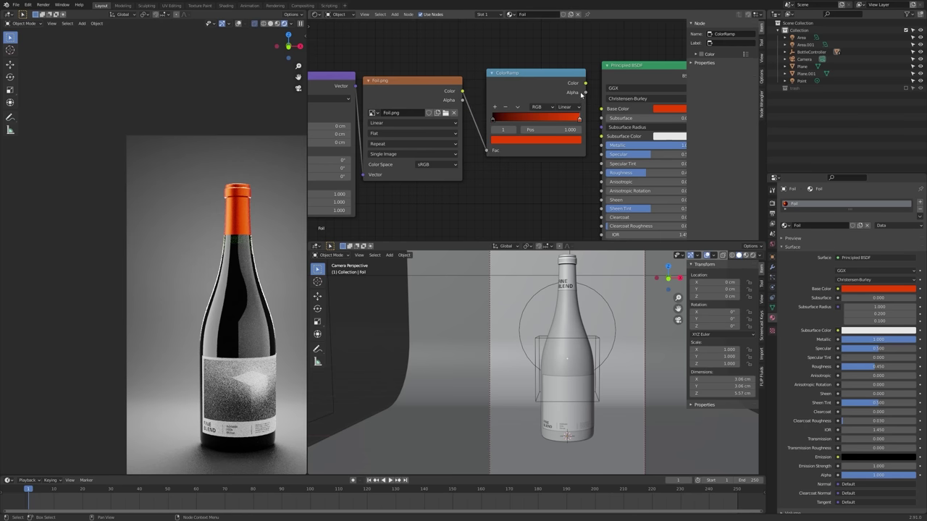
{"action": "left_click_drag", "start_coordinate": [600, 111], "coordinate": [601, 109]}
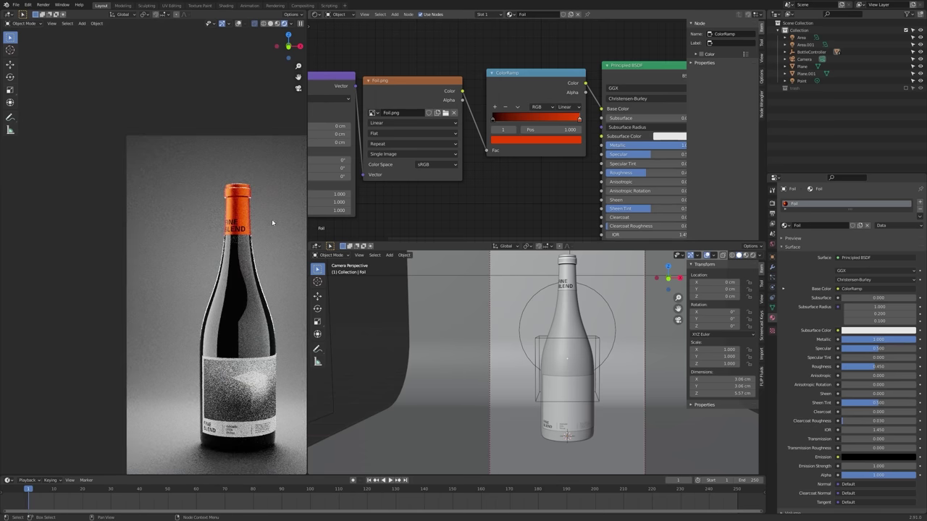
{"action": "scroll", "coordinate": [244, 207], "scroll_direction": "up", "scroll_amount": 3}
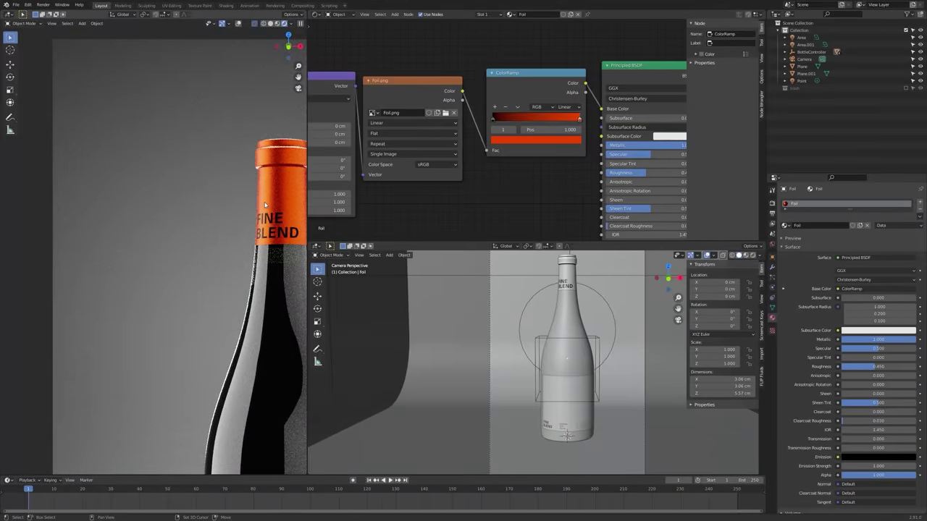
- Change the ColorRamp's black stop at position 0.000 to white
{"action": "middle_click_drag", "start_coordinate": [265, 205], "coordinate": [225, 204], "text": "shift"}
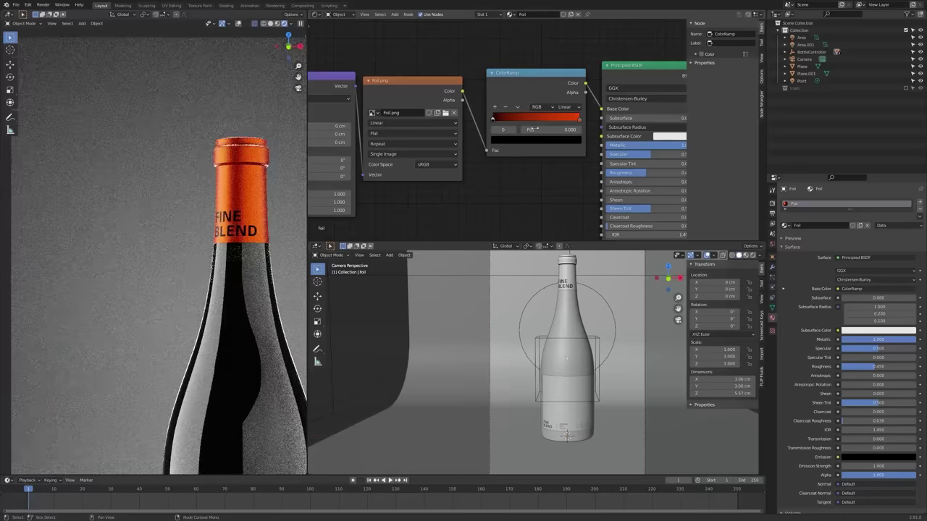
{"action": "left_click", "coordinate": [533, 140]}
{"action": "left_click_drag", "start_coordinate": [562, 80], "coordinate": [562, 22]}
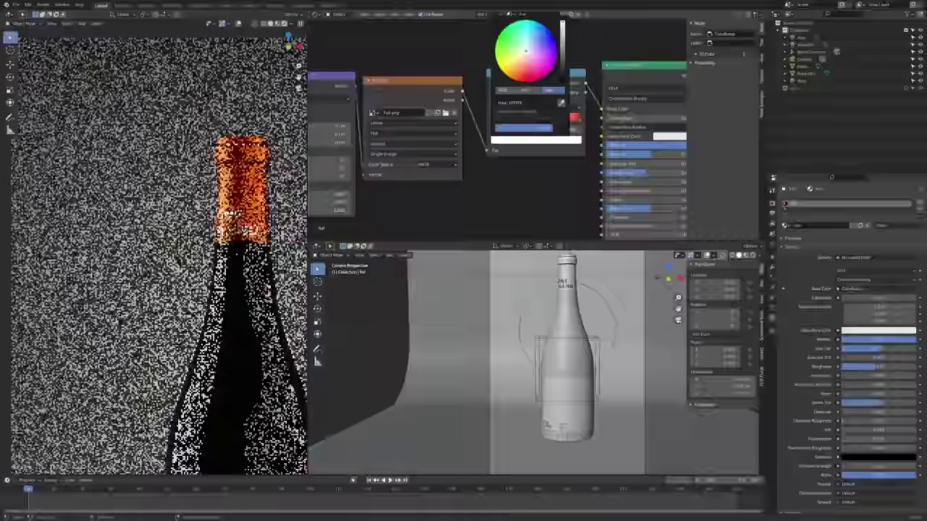
{"action": "scroll", "coordinate": [215, 277], "scroll_direction": "down", "scroll_amount": 5}
{"action": "middle_click_drag", "start_coordinate": [214, 278], "coordinate": [198, 252], "text": "shift"}
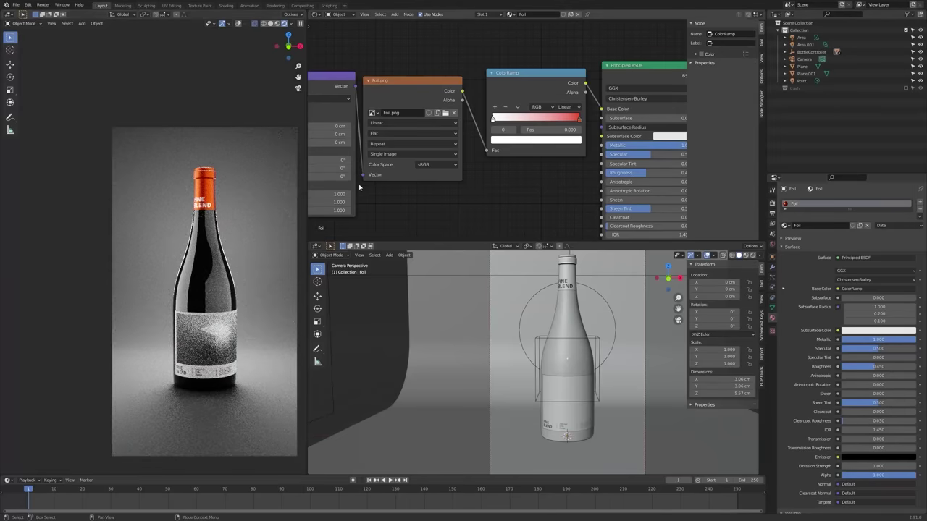
- Disconnect the ColorRamp from the Principled BSDF's Base Color and move the Foil.png node below the ColorRamp
{"action": "scroll", "coordinate": [525, 148], "scroll_direction": "up", "scroll_amount": 1}
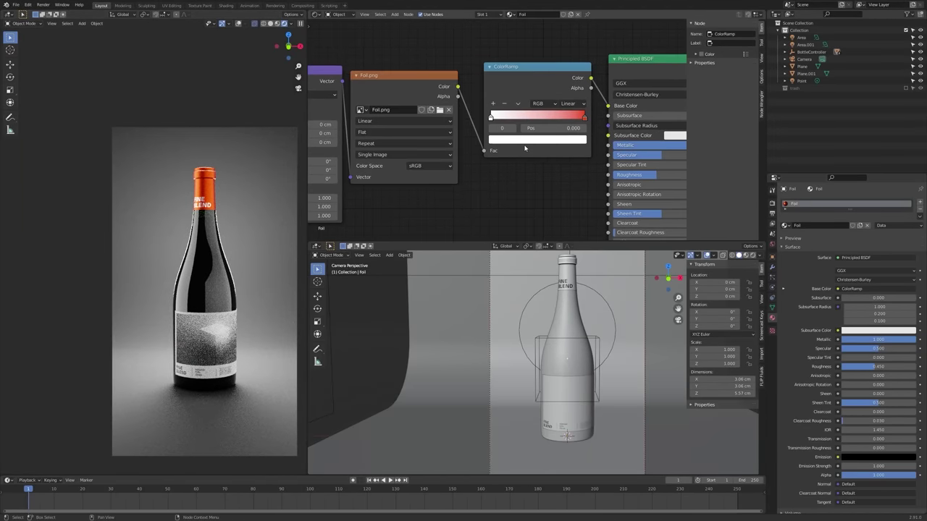
{"action": "scroll", "coordinate": [517, 145], "scroll_direction": "down", "scroll_amount": 1}
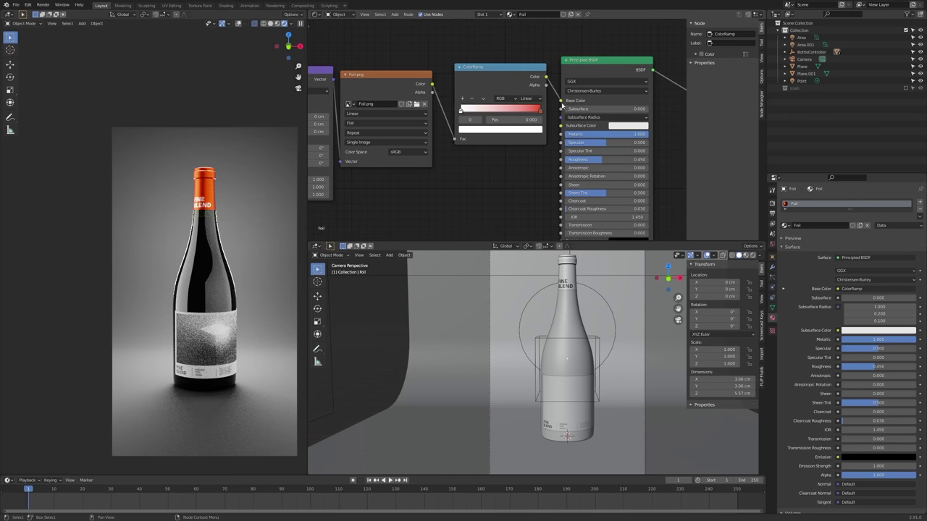
{"action": "scroll", "coordinate": [496, 105], "scroll_direction": "down", "scroll_amount": 1}
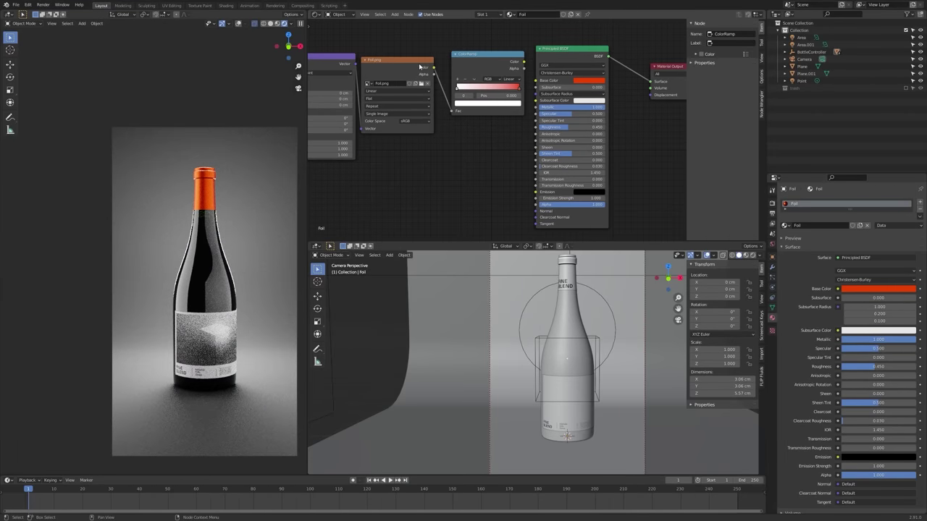
{"action": "left_click_drag", "start_coordinate": [419, 64], "coordinate": [439, 157]}
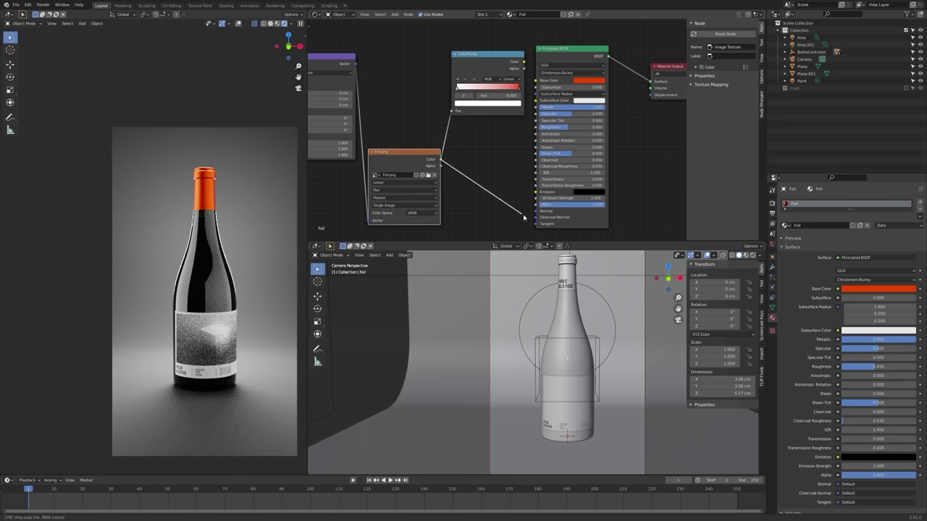
- Link Foil.png's Color to the Principled BSDF's Normal through a new Bump node, feeding the Bump's Height input
{"action": "left_click_drag", "start_coordinate": [533, 215], "coordinate": [535, 211]}
{"action": "key", "text": "shift+a"}
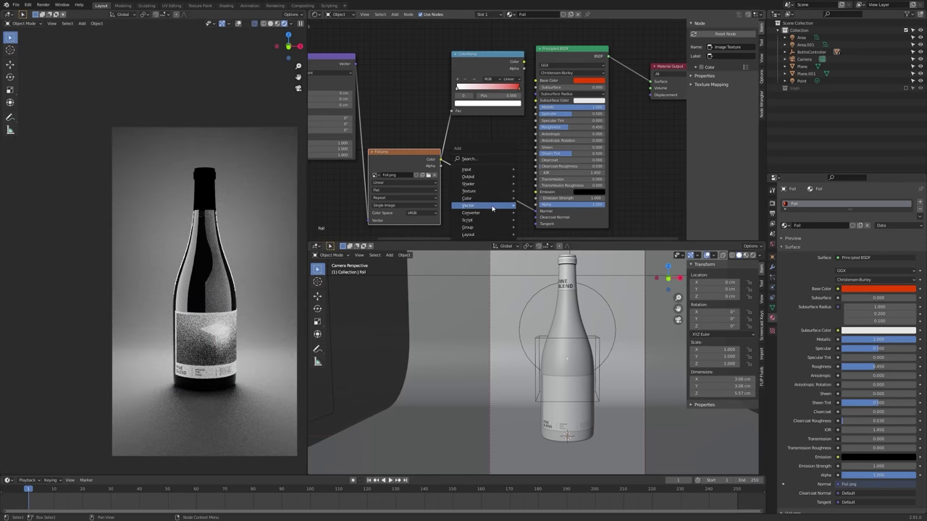
{"action": "left_click", "coordinate": [531, 206]}
{"action": "scroll", "coordinate": [507, 188], "scroll_direction": "up", "scroll_amount": 1}
{"action": "left_click", "coordinate": [483, 209]}
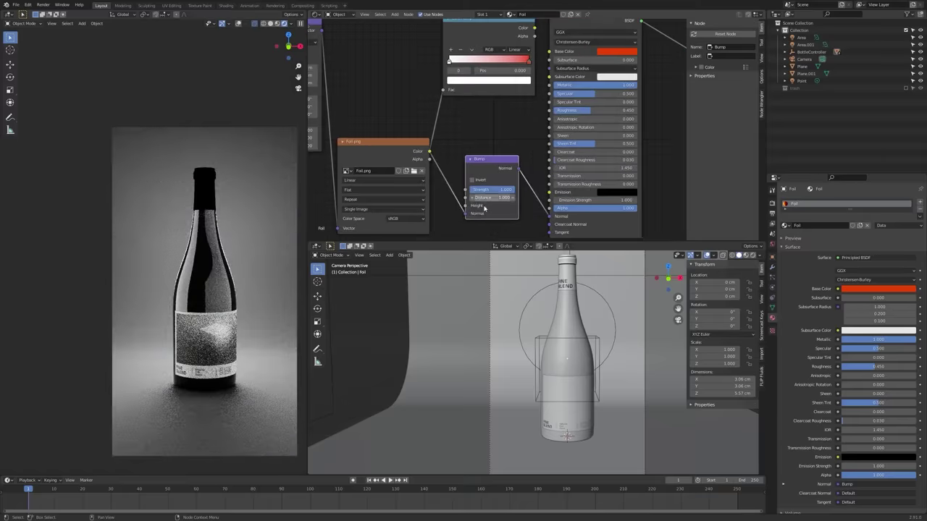
{"action": "left_click_drag", "start_coordinate": [464, 215], "coordinate": [461, 191]}
- Set the Bump node's Strength to 0.200 and examine the embossing on the foil's side and top, ending in camera view
{"action": "scroll", "coordinate": [204, 190], "scroll_direction": "up", "scroll_amount": 6}
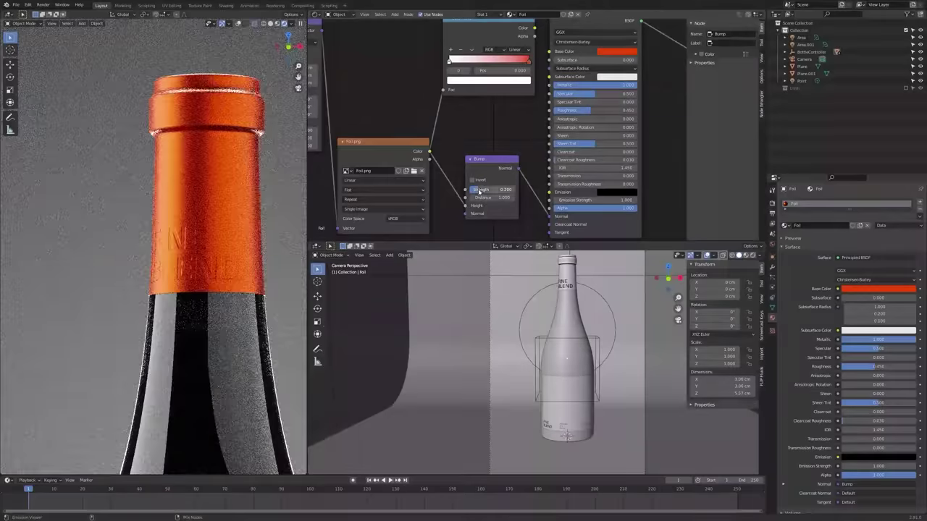
{"action": "scroll", "coordinate": [217, 156], "scroll_direction": "down", "scroll_amount": 8}
{"action": "scroll", "coordinate": [214, 161], "scroll_direction": "up", "scroll_amount": 10}
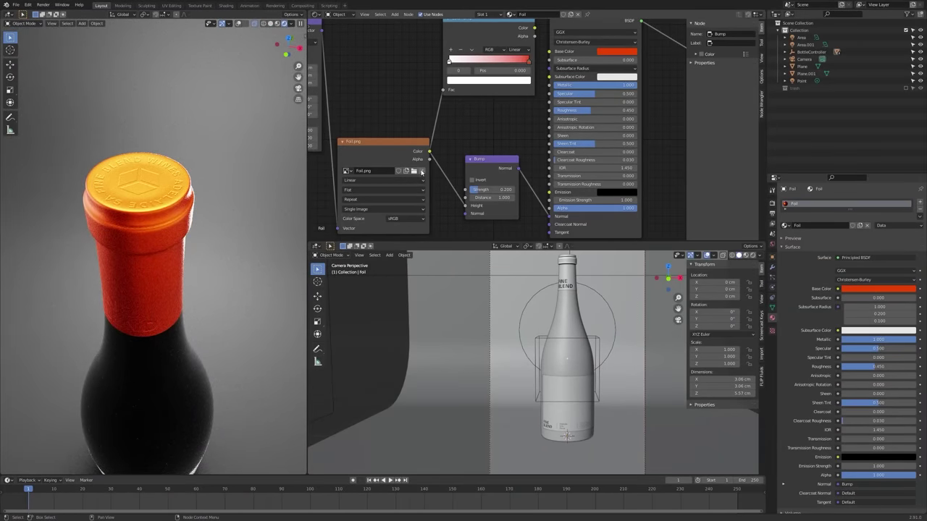
{"action": "scroll", "coordinate": [171, 222], "scroll_direction": "down", "scroll_amount": 4}
{"action": "key", "text": "KP_0"}
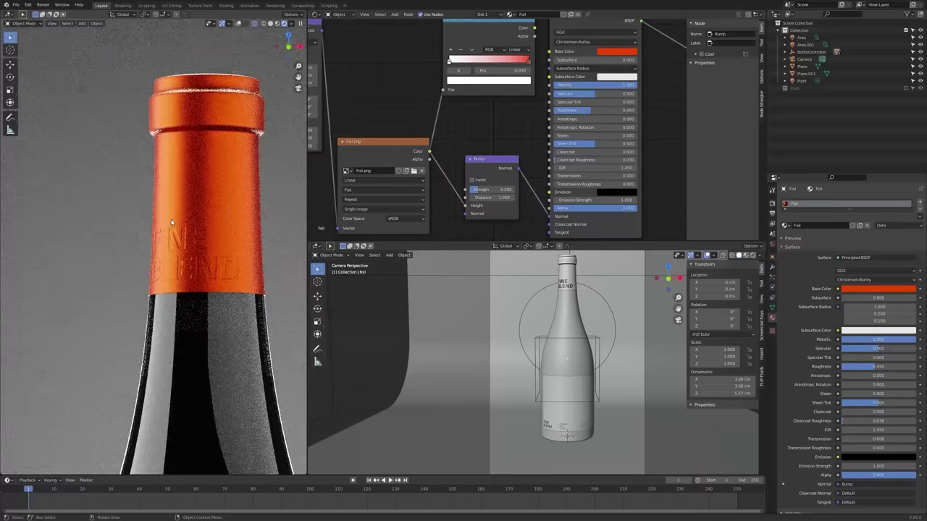
- Reconnect the ColorRamp's Color to the Principled BSDF's Base Color and move the ColorRamp node farther from the shader
{"action": "scroll", "coordinate": [171, 222], "scroll_direction": "down", "scroll_amount": 1}
{"action": "middle_click_drag", "start_coordinate": [492, 80], "coordinate": [487, 114]}
{"action": "scroll", "coordinate": [487, 114], "scroll_direction": "down", "scroll_amount": 1}
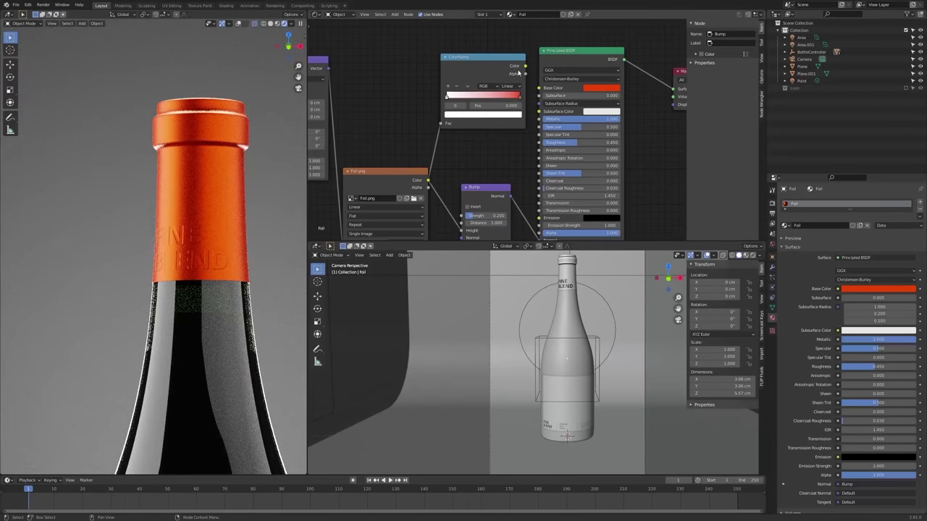
{"action": "left_click_drag", "start_coordinate": [526, 66], "coordinate": [487, 64]}
{"action": "left_click", "coordinate": [443, 86]}
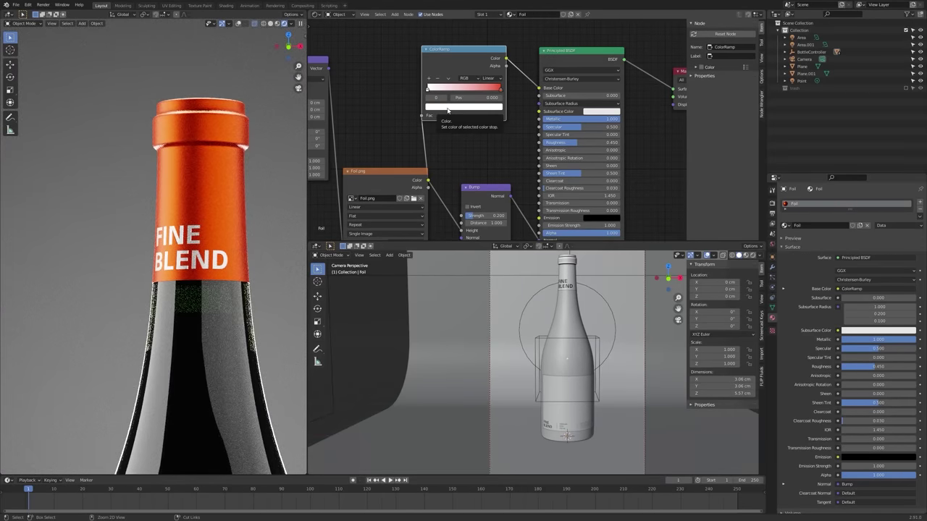
- Paste the orange-red onto the ColorRamp's stop at position 0.000 and darken it to an HSV value of 0.577
{"action": "key", "text": "ctrl+v"}
{"action": "left_click", "coordinate": [448, 110]}
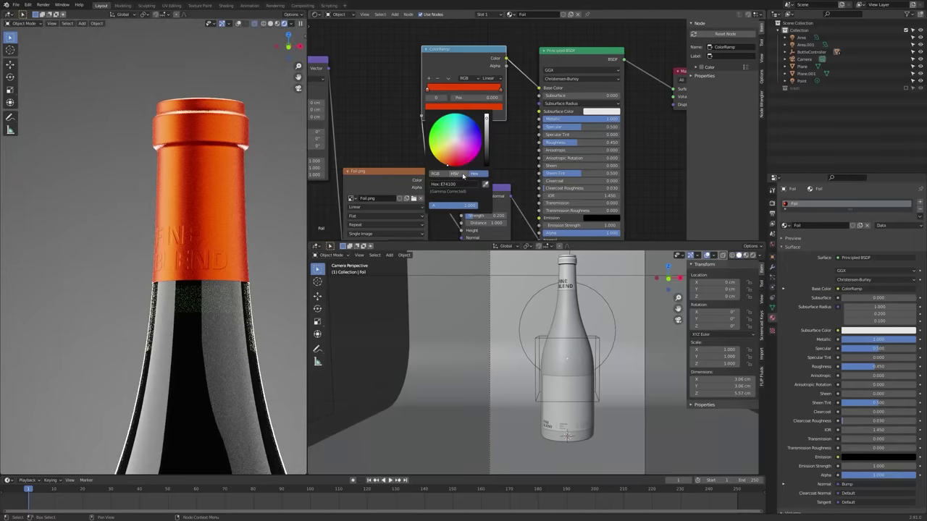
{"action": "left_click_drag", "start_coordinate": [475, 198], "coordinate": [461, 198]}
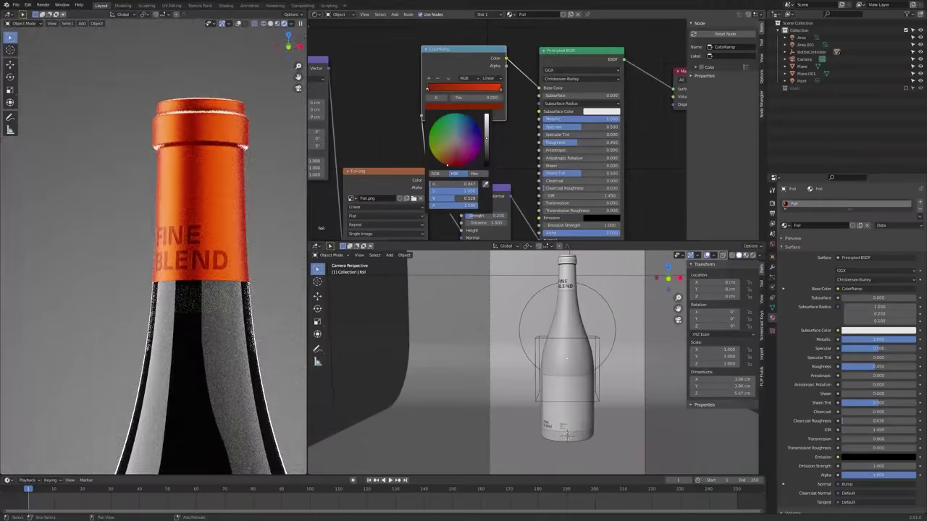
{"action": "left_click_drag", "start_coordinate": [455, 198], "coordinate": [440, 197]}
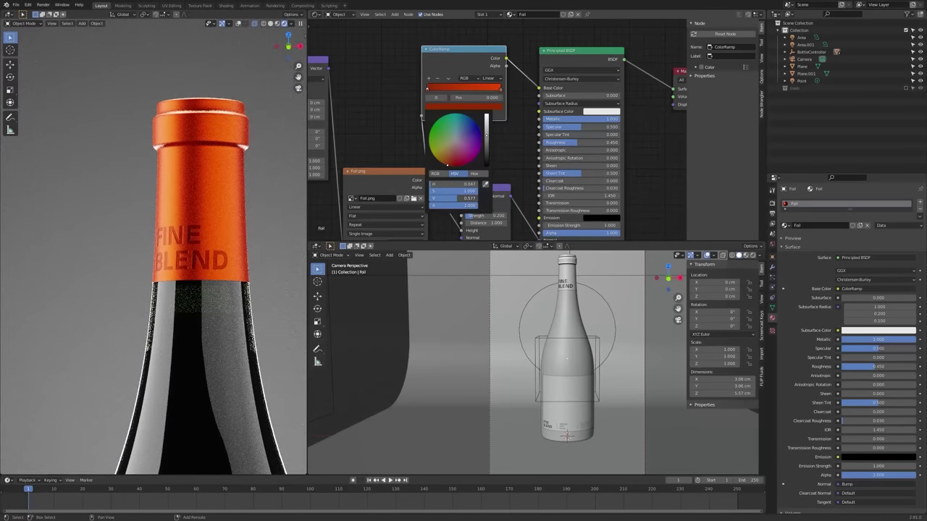